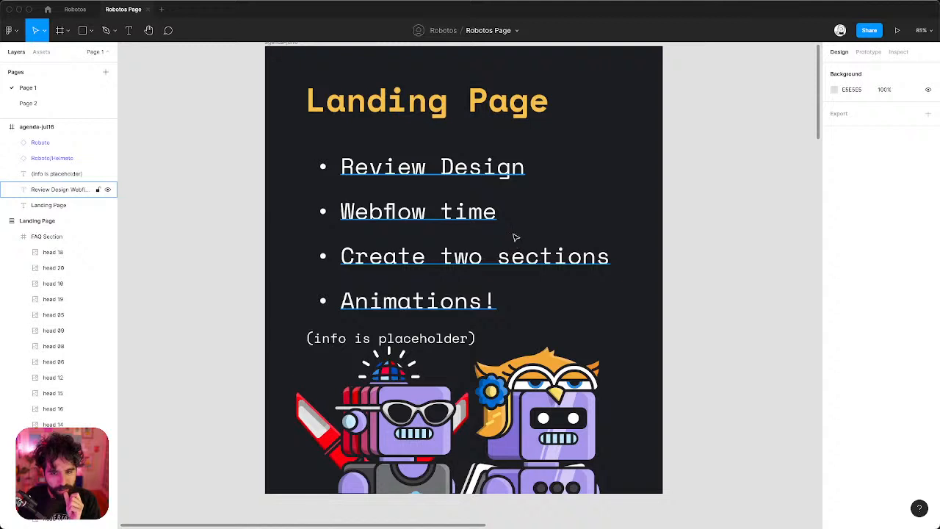
Give the (info is placeholder) text a fixed, vertically centred box 58 px tall.
click(425, 97)
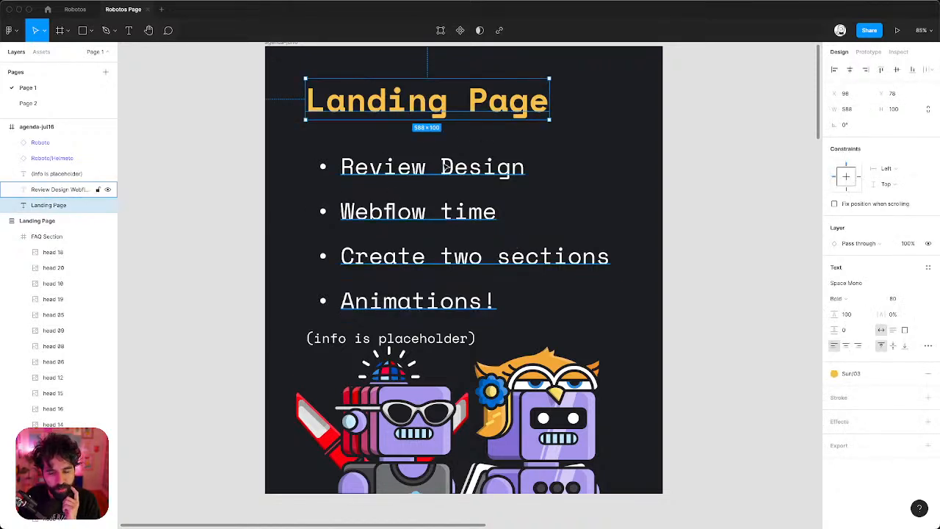
click(403, 207)
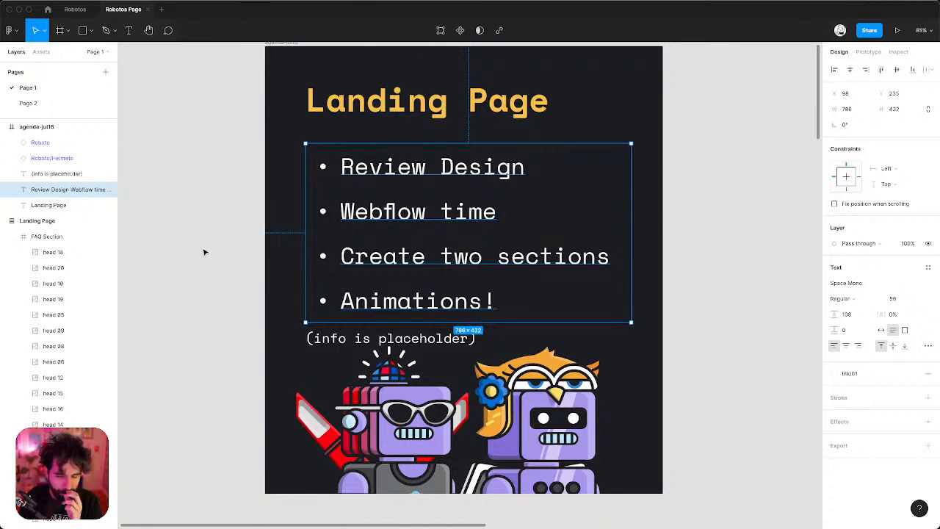
click(354, 337)
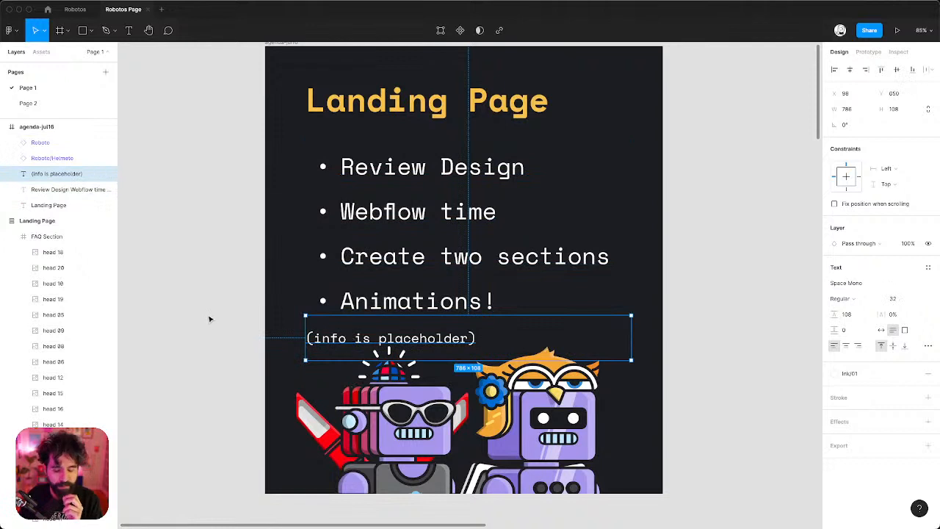
key(Up)
key(Up)
key(Up)
key(Up)
key(Up)
key(Up)
key(Up)
key(Up)
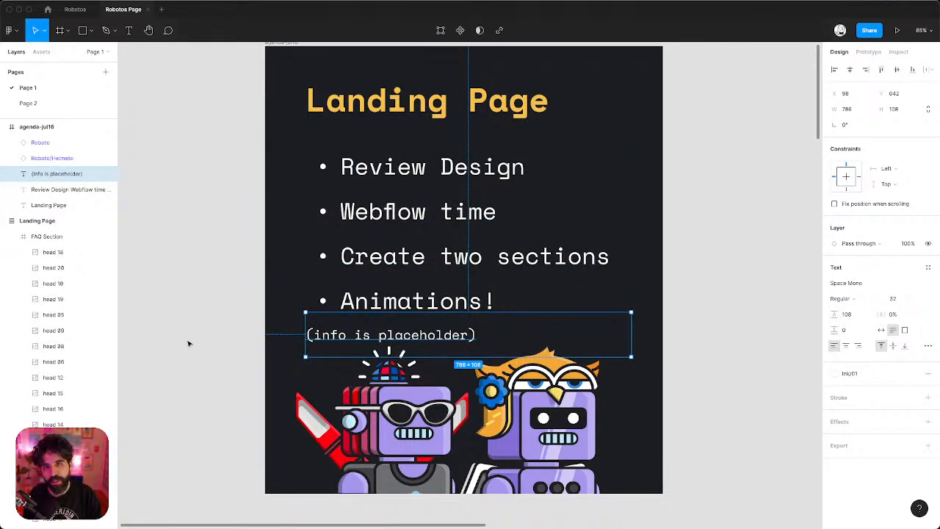
key(super+shift+Up)
key(super+shift+Up)
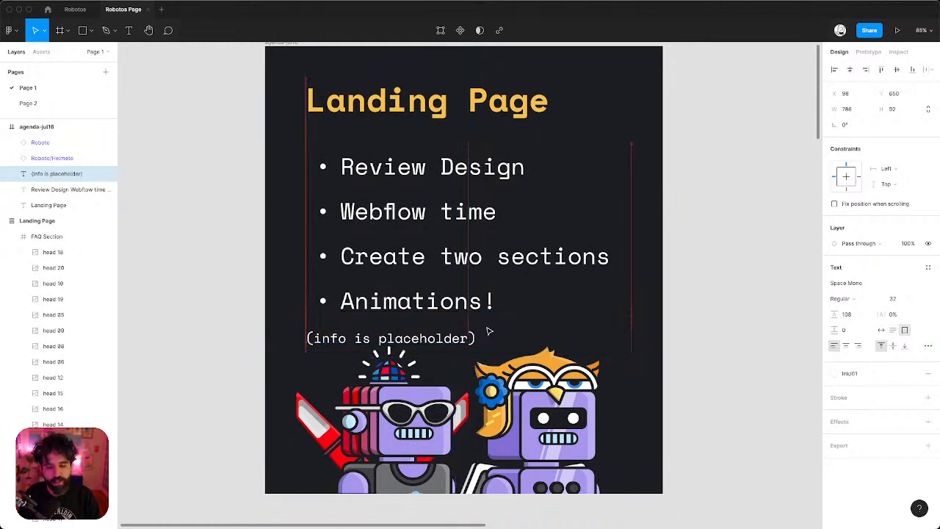
key(Down)
key(Down)
key(Down)
key(Down)
key(Down)
key(Down)
key(Down)
key(Down)
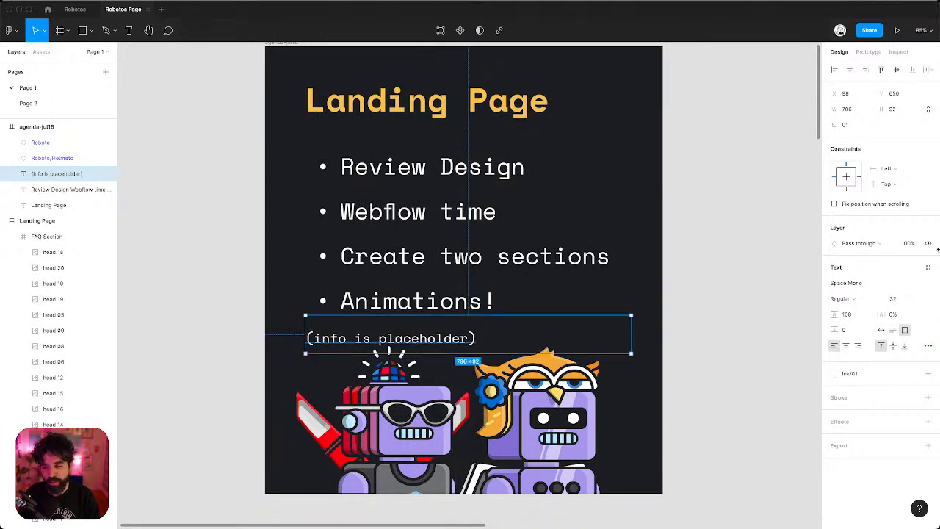
click(893, 345)
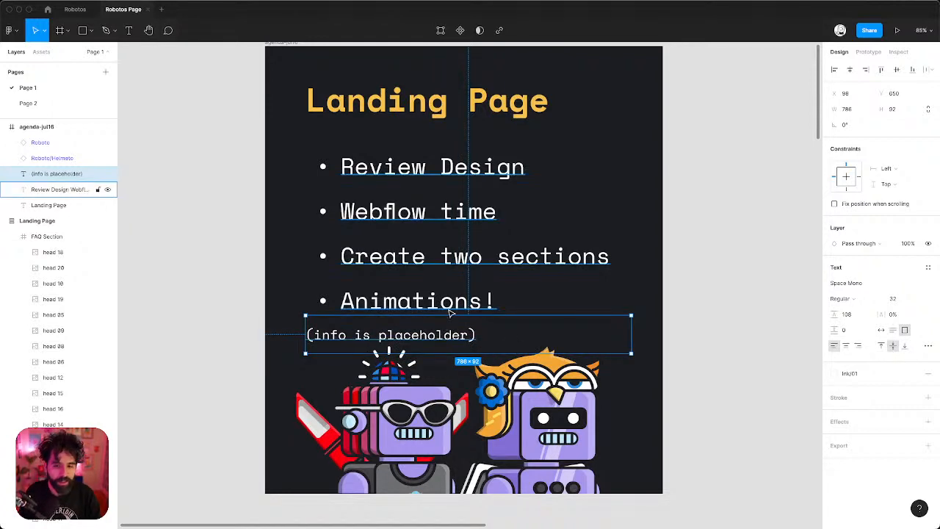
drag(448, 317, 446, 320)
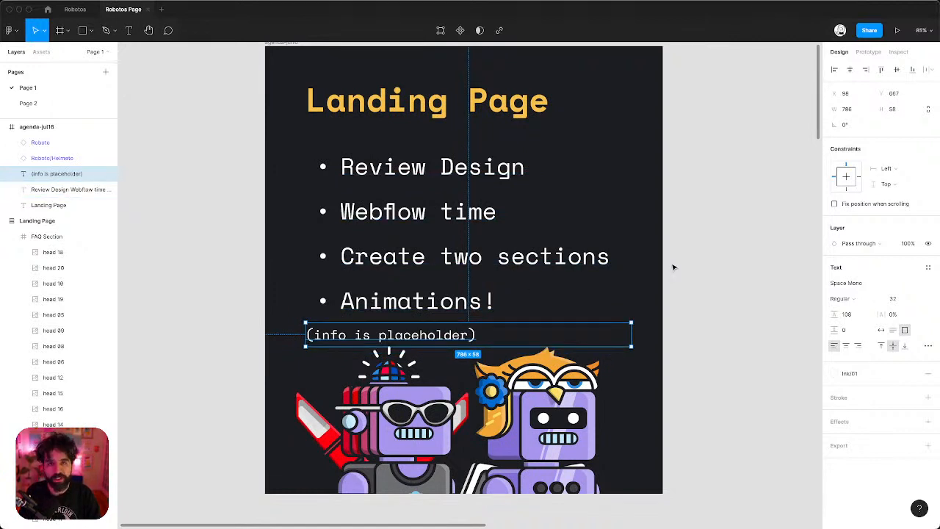
Nudge the bullet list up slightly and deselect.
click(532, 248)
key(shift+Up)
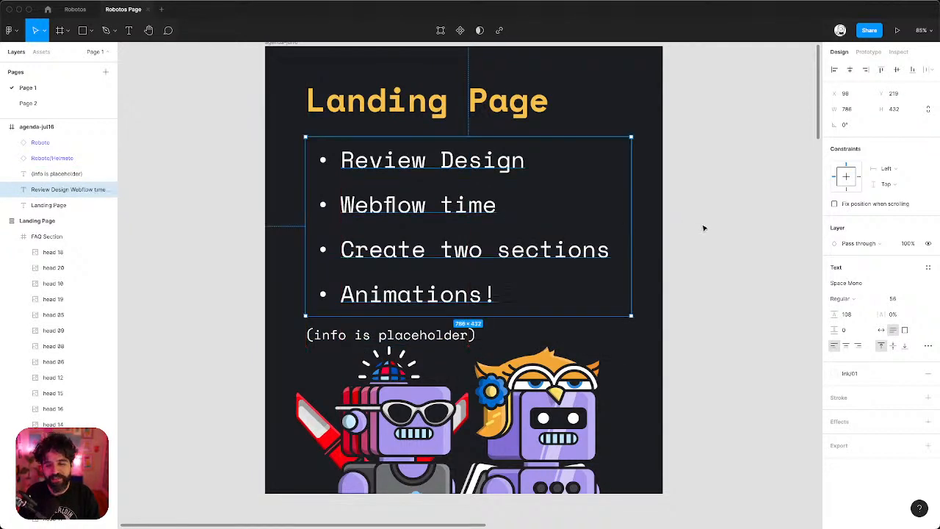
click(704, 228)
ctrl+scroll(704, 228, down, 3)
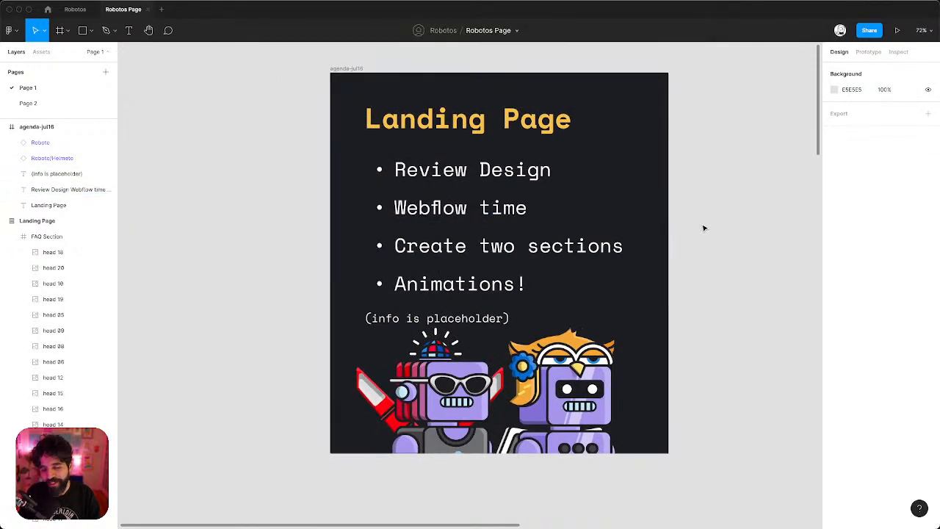
Nudge the (info is placeholder) line up slightly.
scroll(703, 228, right, 2)
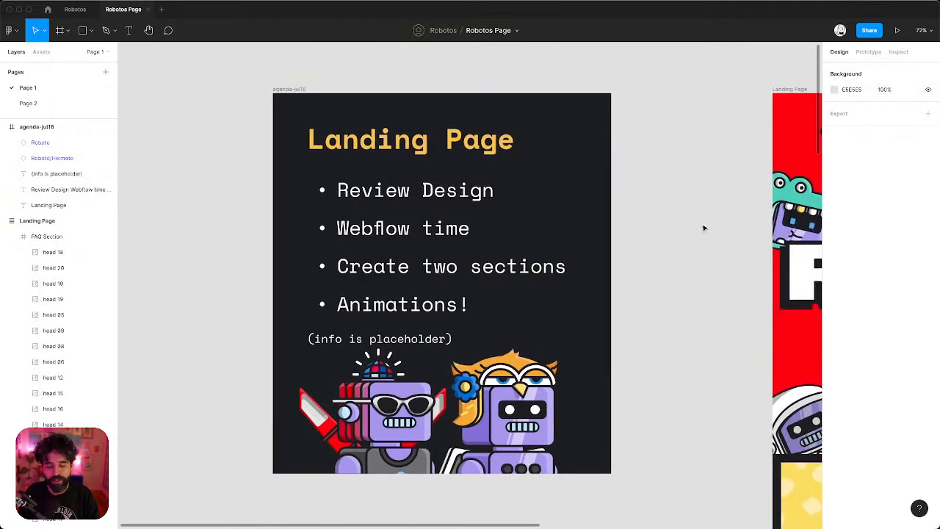
click(419, 333)
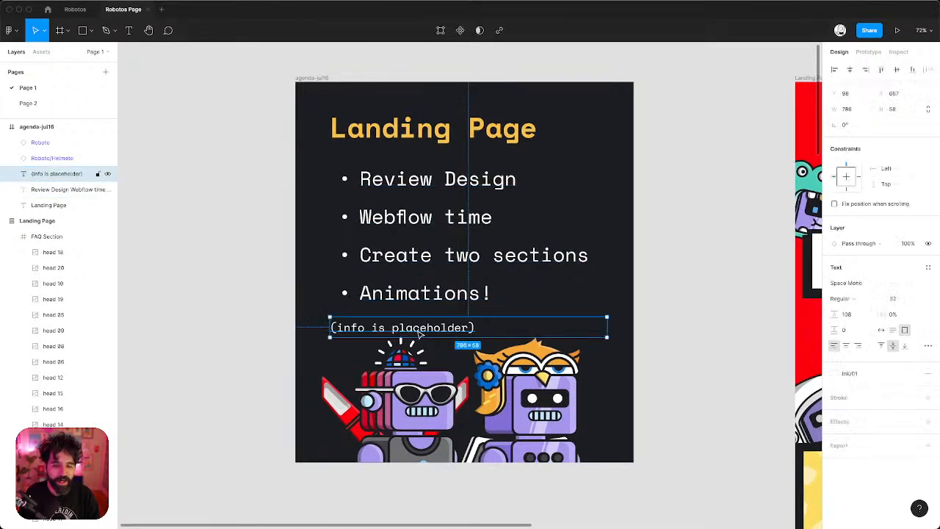
key(shift+Up)
Scroll the canvas over to the red ROBOTOS Landing Page frame.
scroll(419, 333, right, 3)
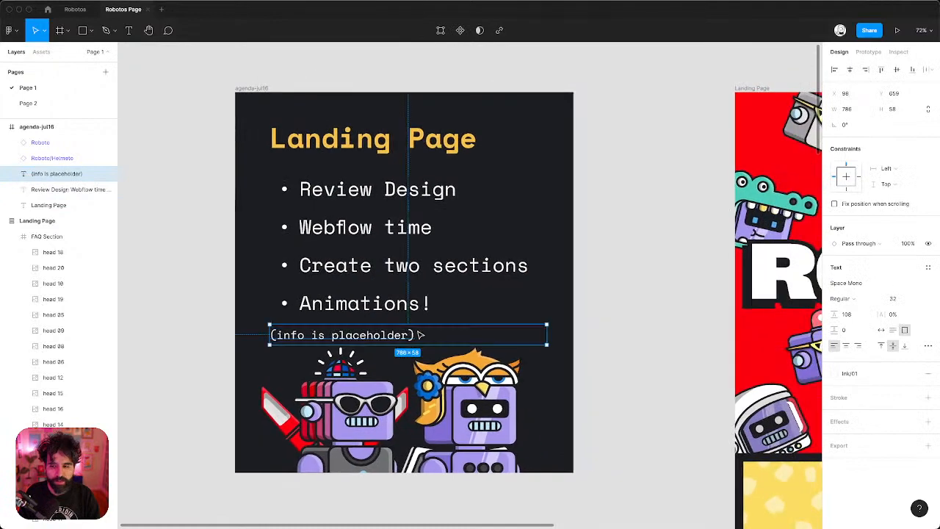
ctrl+scroll(419, 333, down, 3)
scroll(420, 334, right, 5)
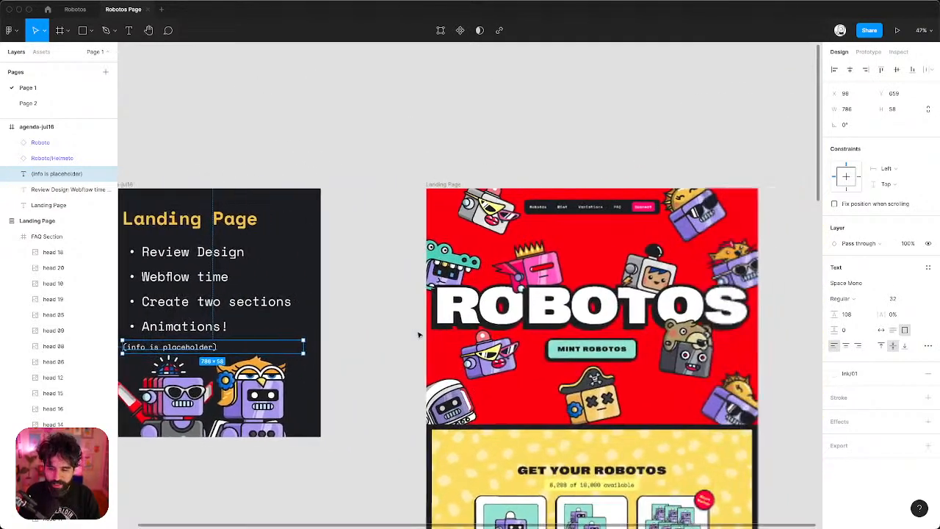
ctrl+scroll(519, 280, up, 5)
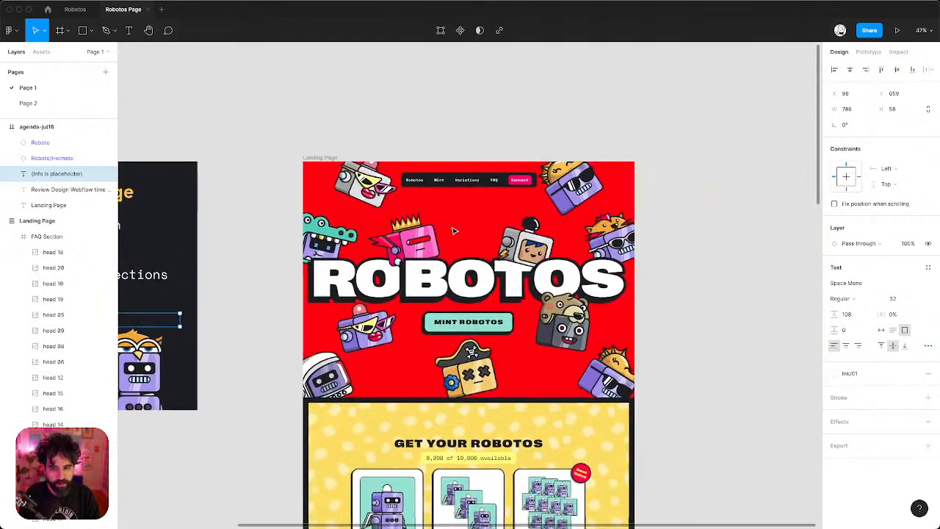
ctrl+scroll(454, 230, up, 5)
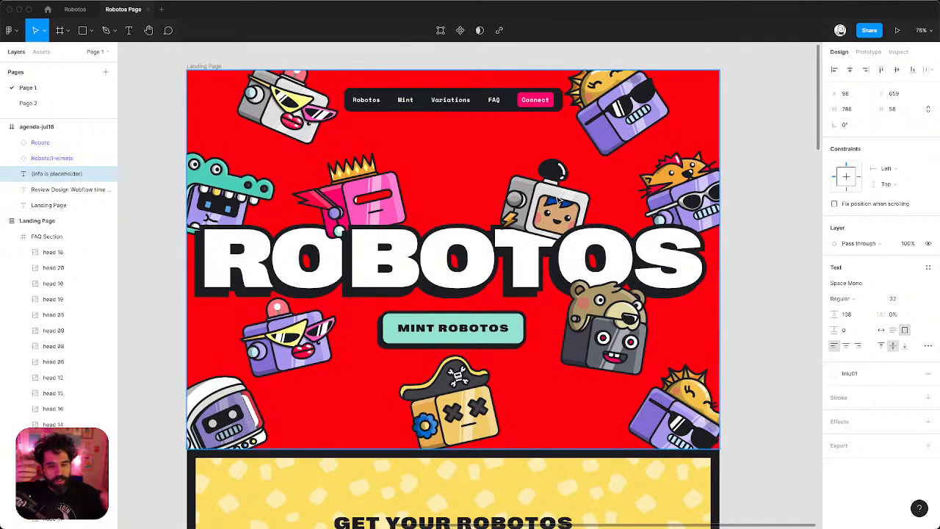
Move the pink crowned robot head lower so it overlaps the RO of ROBOTOS.
click(346, 199)
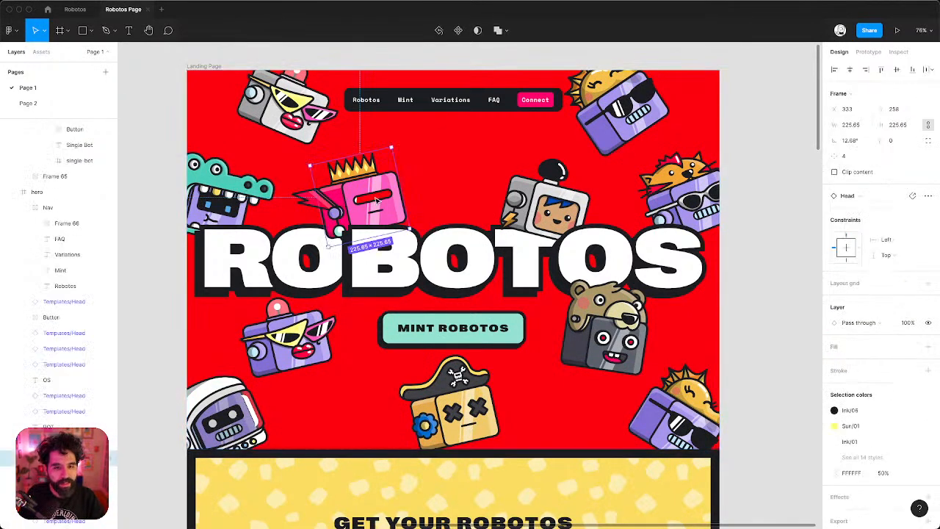
mouse_move(376, 200)
mouse_down()
mouse_move(367, 213)
mouse_move(365, 201)
mouse_up()
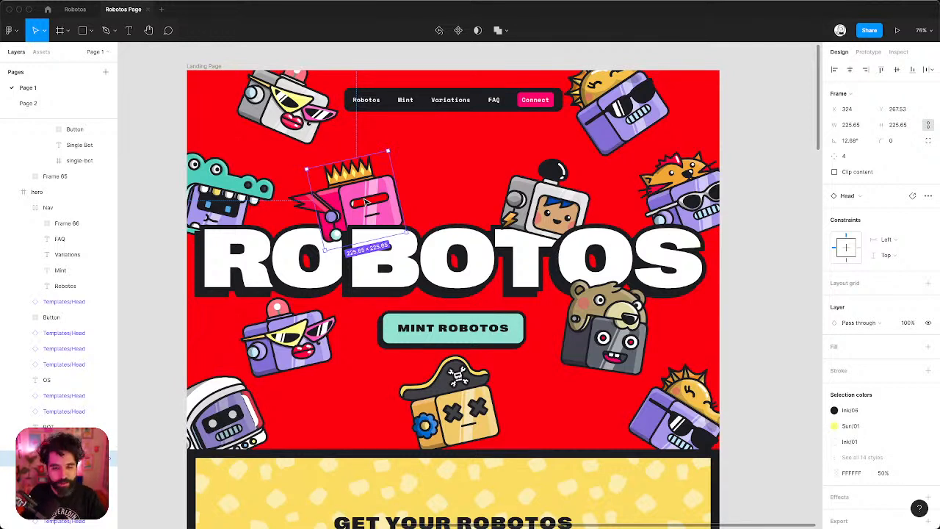
click(315, 256)
click(424, 272)
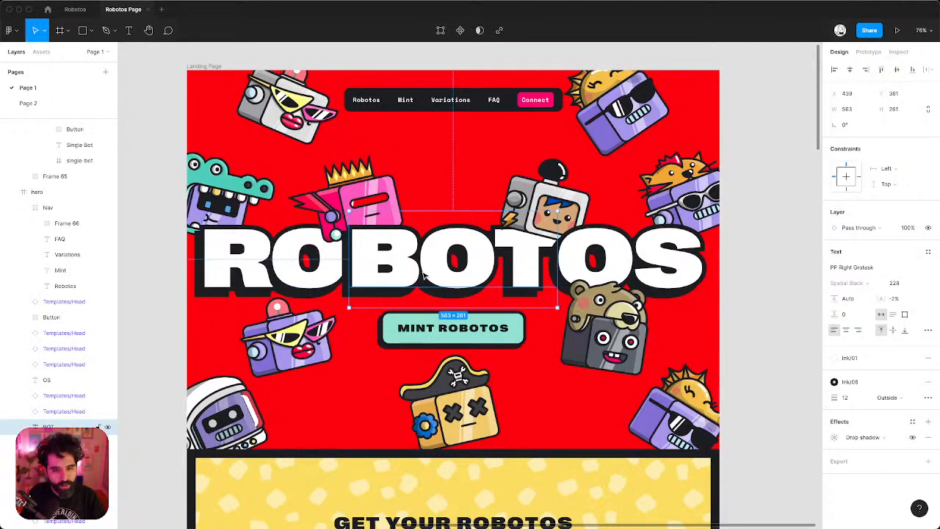
click(608, 269)
Try repositioning the grey and purple robot heads, then undo to keep them in place.
click(558, 204)
mouse_move(554, 210)
mouse_down()
mouse_move(552, 232)
mouse_move(547, 173)
mouse_move(552, 239)
mouse_move(551, 213)
mouse_up()
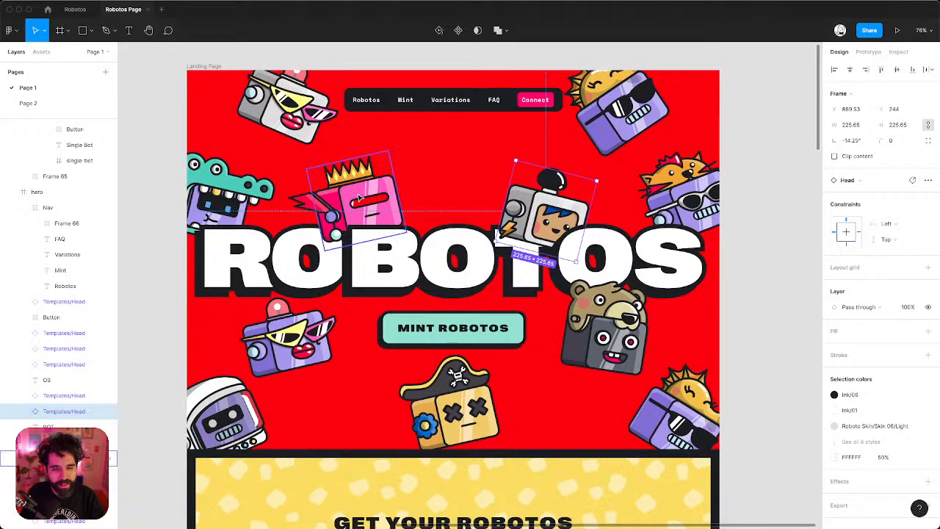
drag(359, 197, 359, 213)
drag(291, 343, 291, 314)
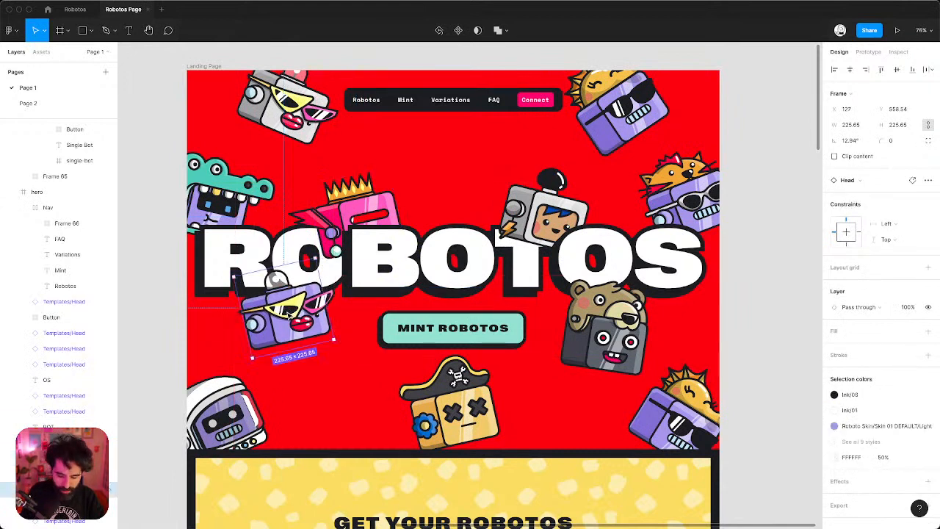
key(super+z)
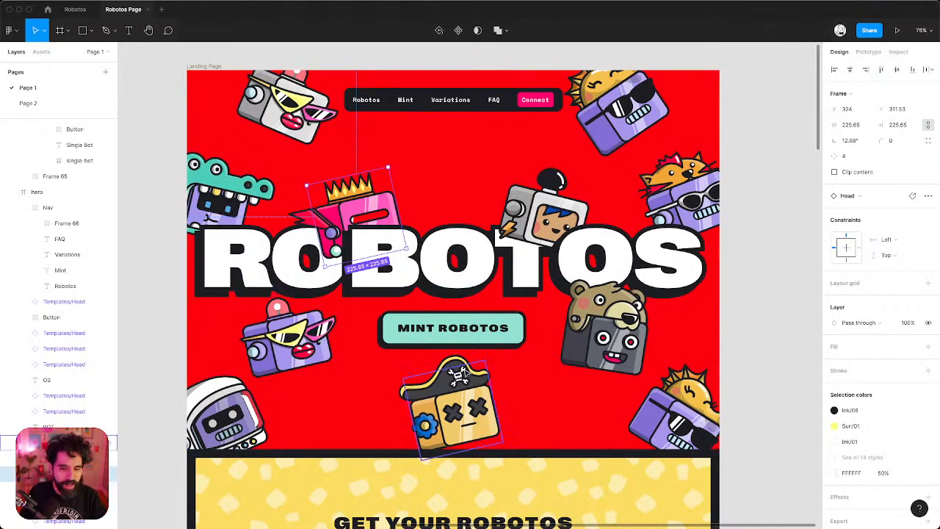
Scroll down to the MINT ROBOTOS button and select it.
scroll(465, 373, down, 2)
scroll(465, 373, down, 1)
click(447, 305)
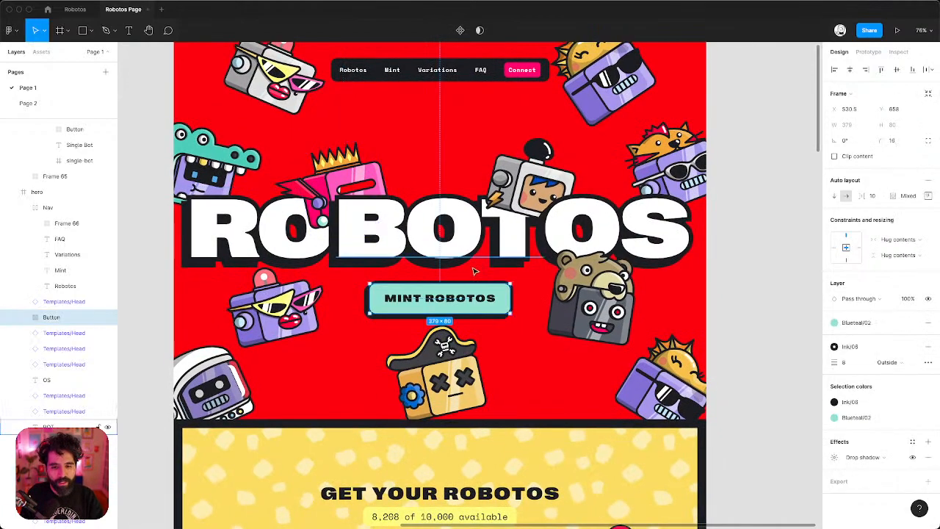
scroll(477, 259, down, 10)
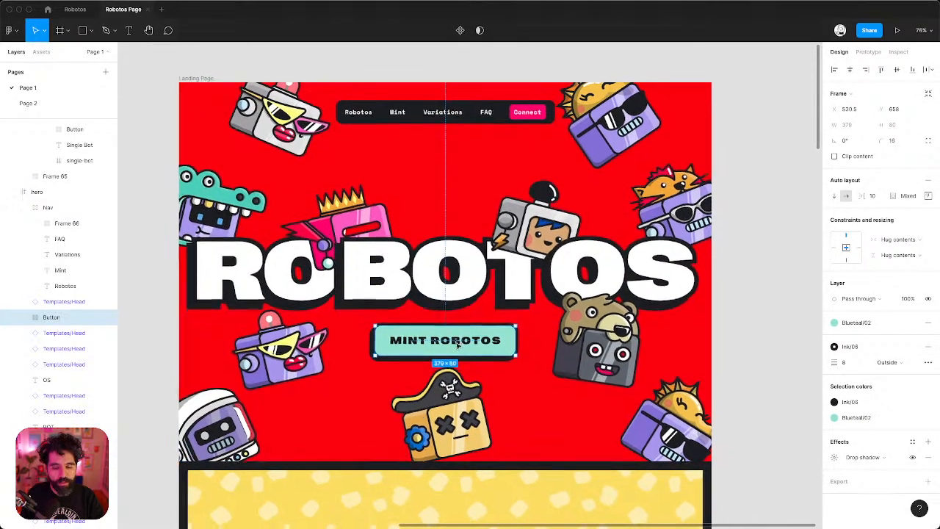
scroll(457, 345, up, 2)
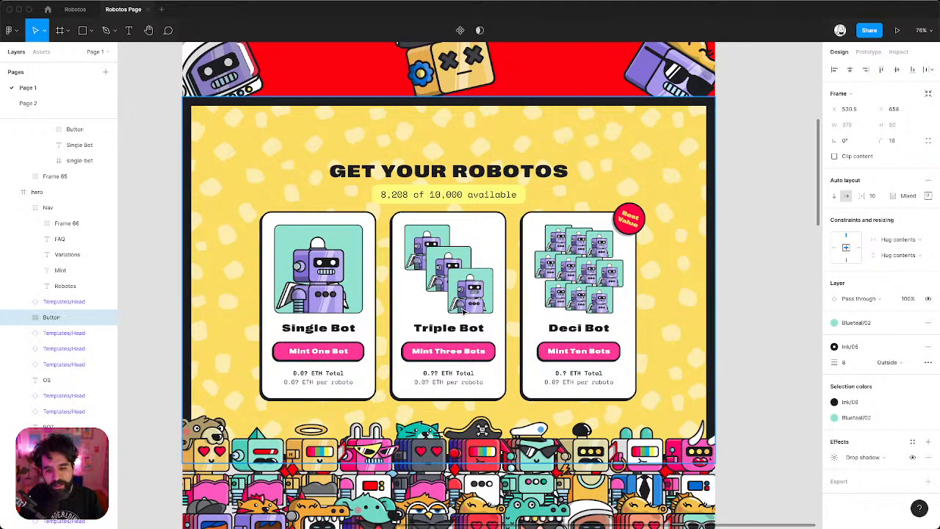
Deselect and scroll to the GET YOUR ROBOTOS section with its Single, Triple and Deci Bot cards.
click(754, 242)
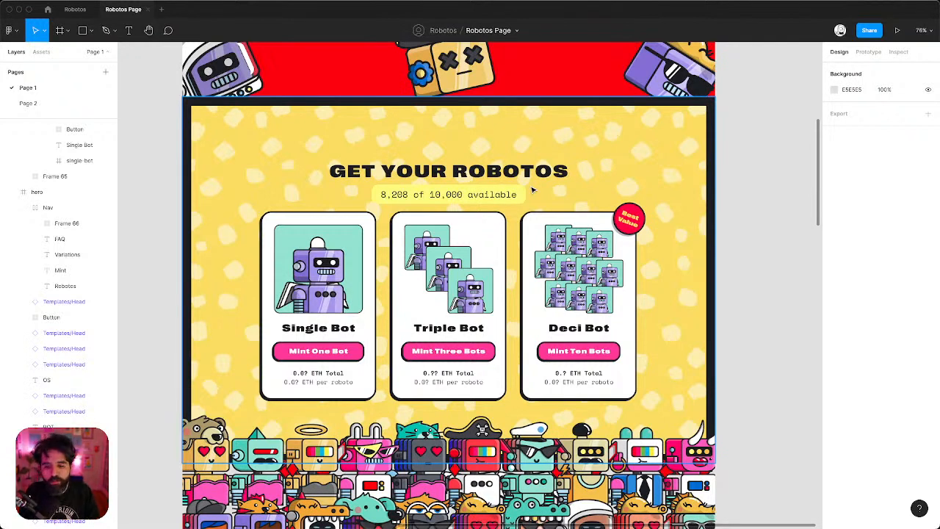
scroll(632, 237, down, 2)
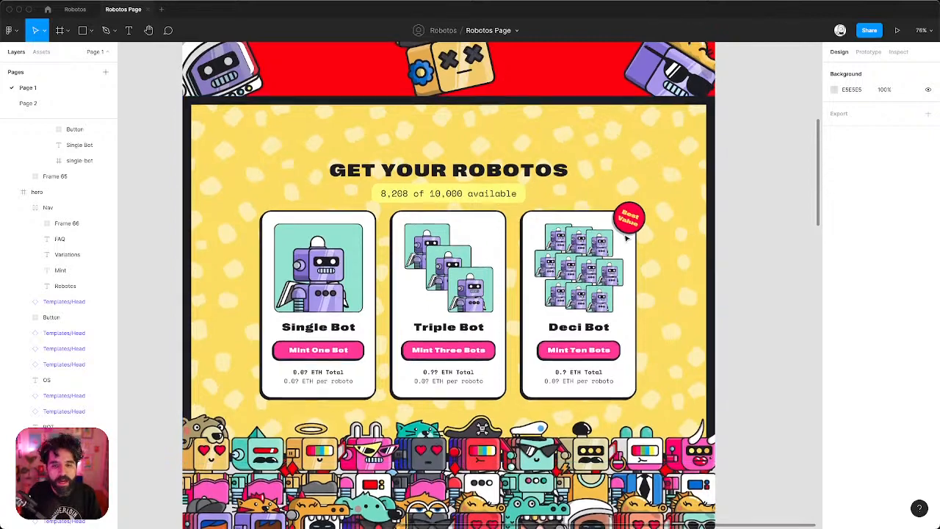
scroll(482, 195, up, 3)
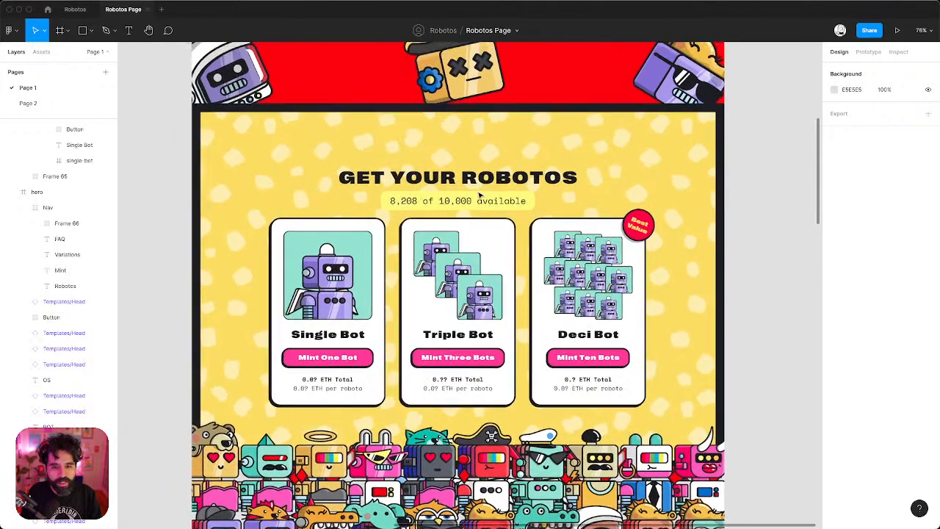
scroll(480, 196, down, 2)
scroll(480, 196, right, 2)
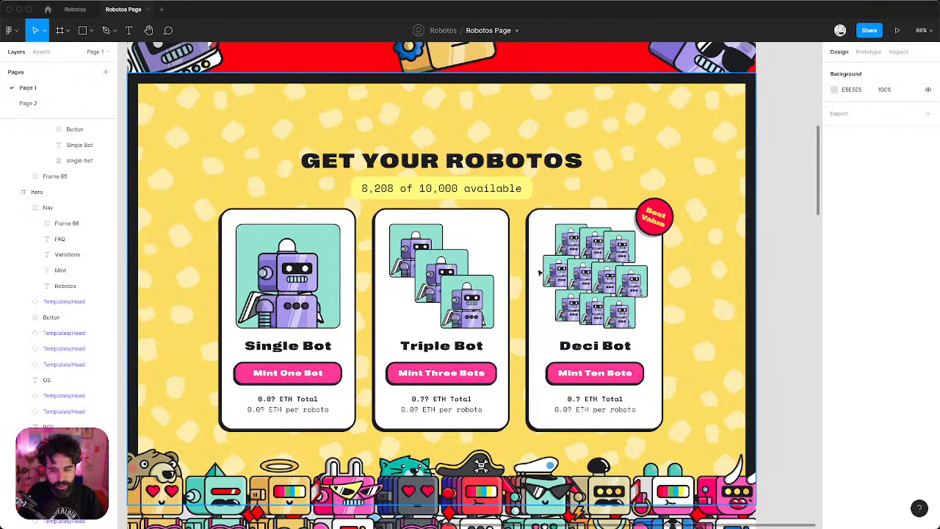
scroll(540, 273, down, 5)
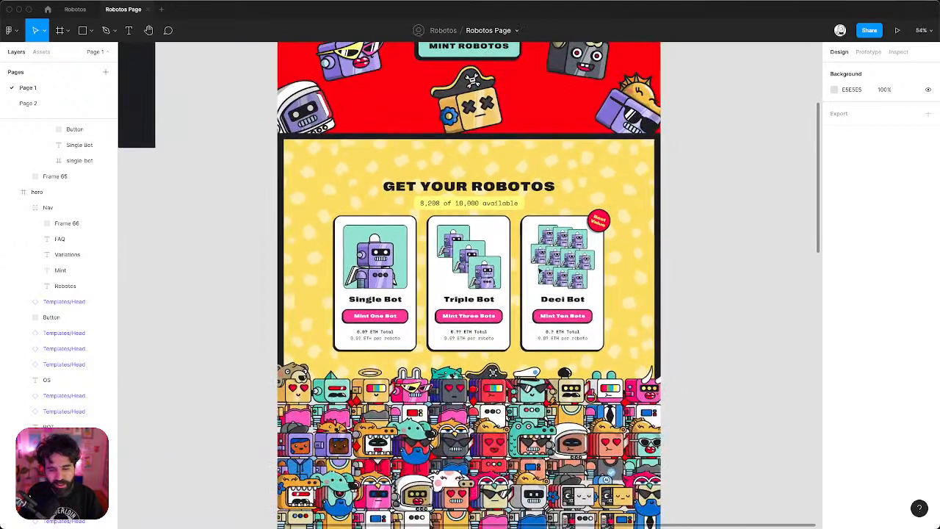
scroll(540, 271, up, 5)
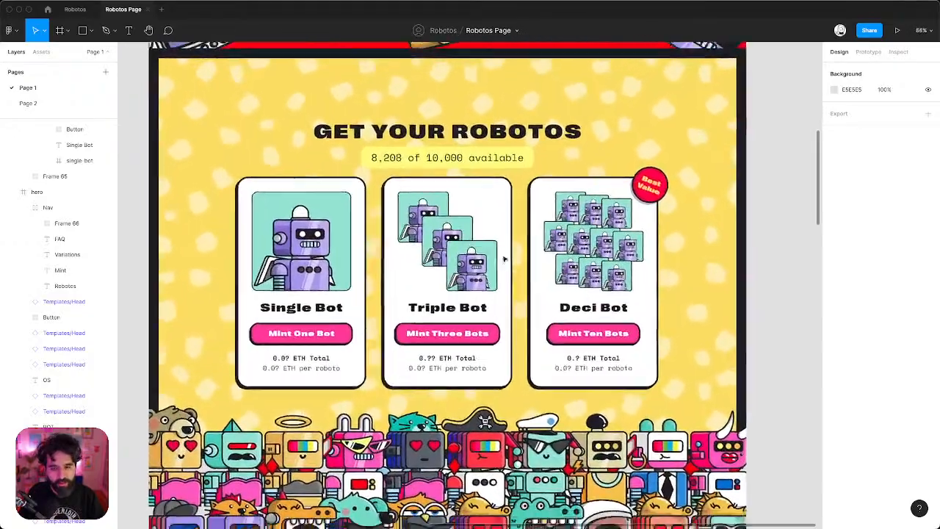
scroll(504, 259, down, 5)
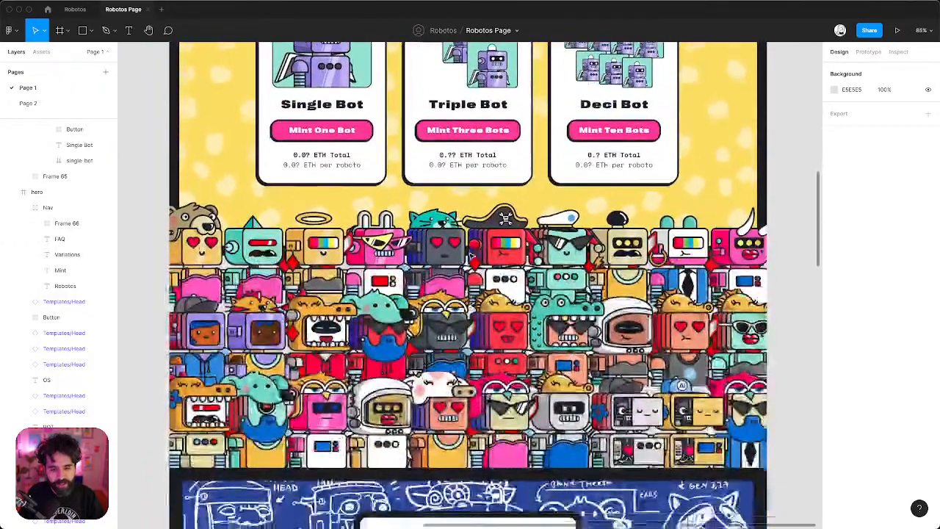
scroll(470, 255, up, 5)
scroll(470, 255, down, 1)
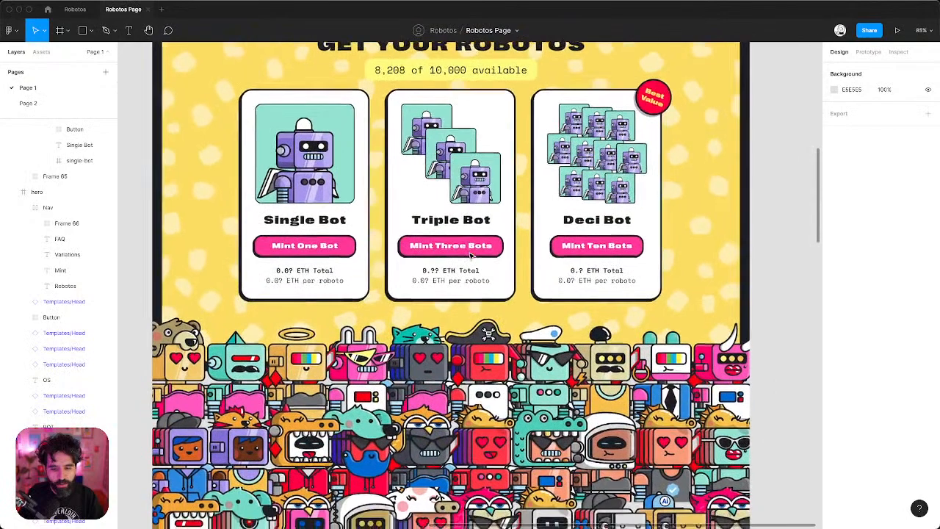
scroll(471, 255, down, 2)
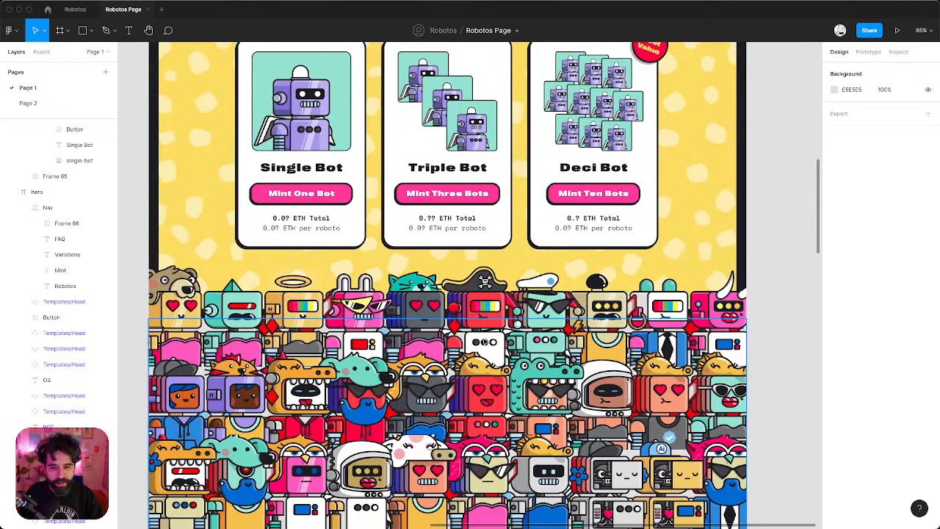
click(484, 343)
scroll(484, 342, down, 3)
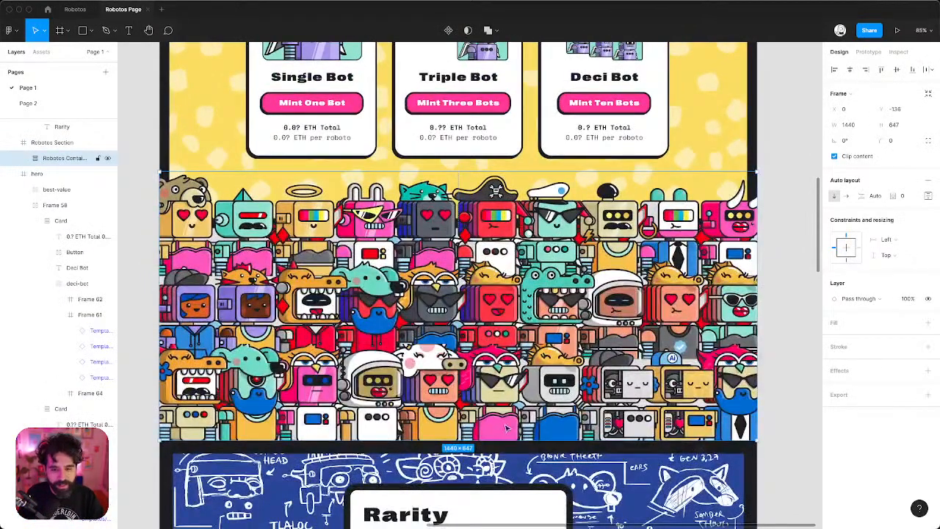
drag(507, 437, 519, 353)
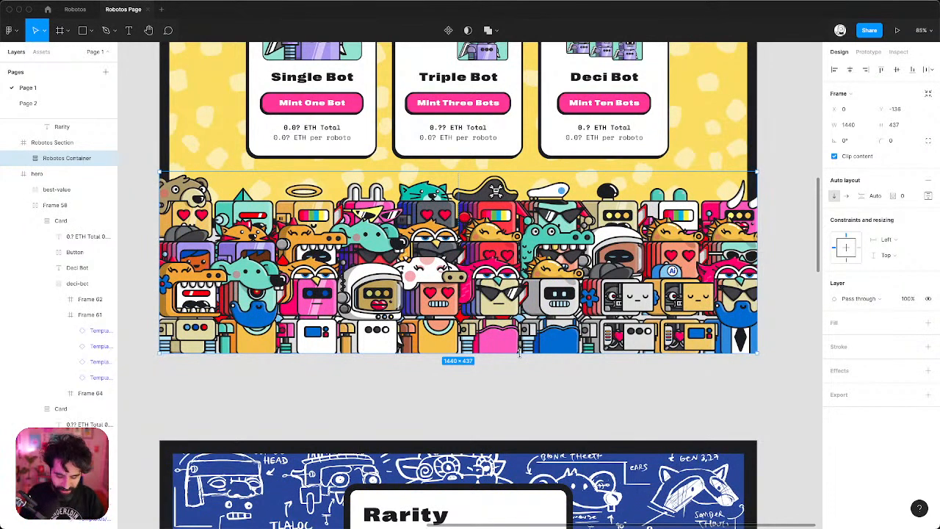
double_click(519, 353)
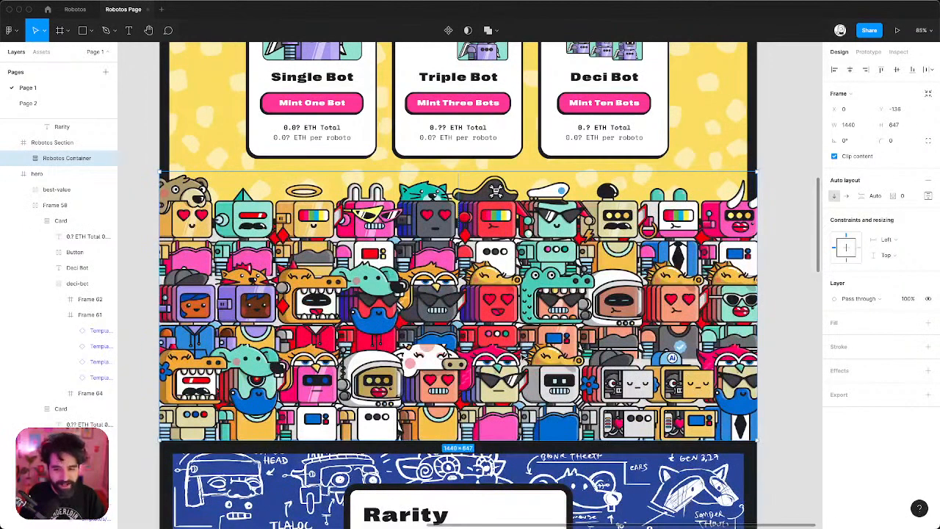
click(795, 343)
scroll(615, 333, down, 6)
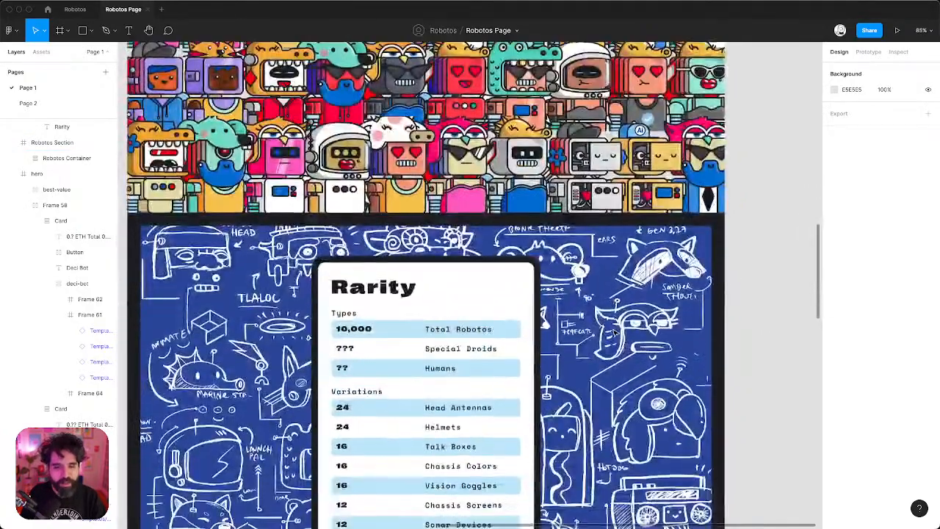
In the Rarity Table, replace the Humans label in the Types column with Cyborgs.
scroll(615, 333, down, 4)
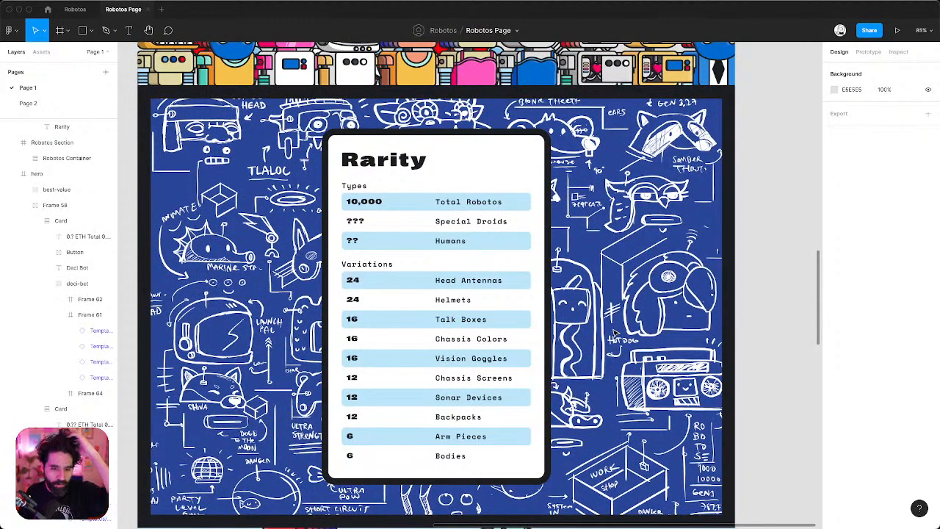
super+click(361, 221)
click(475, 227)
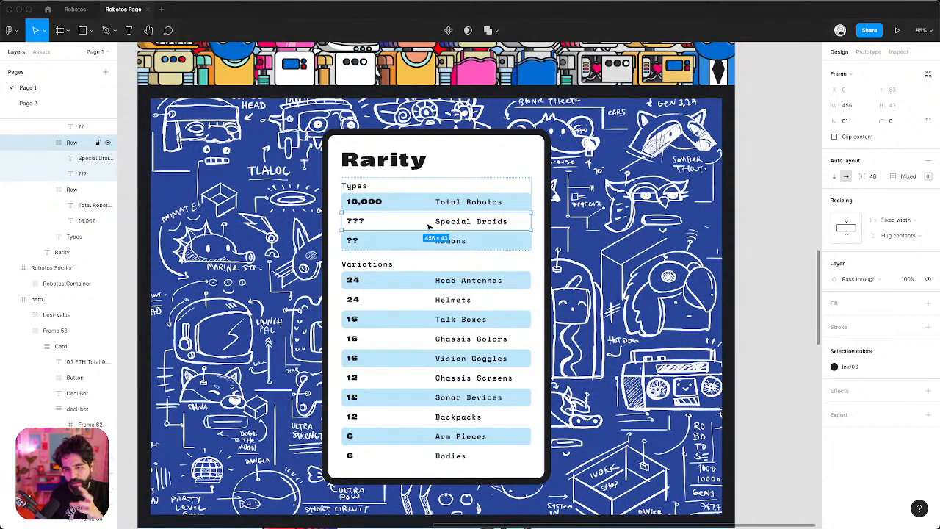
click(620, 204)
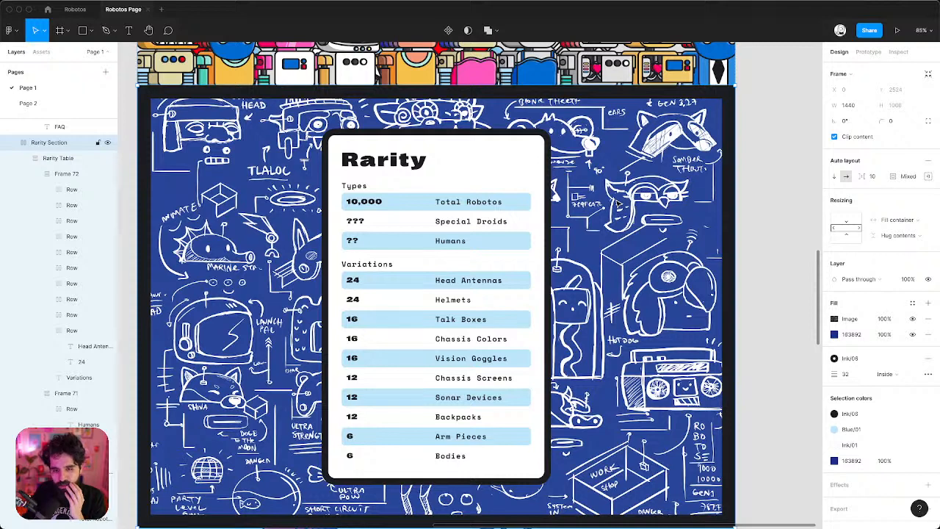
click(463, 244)
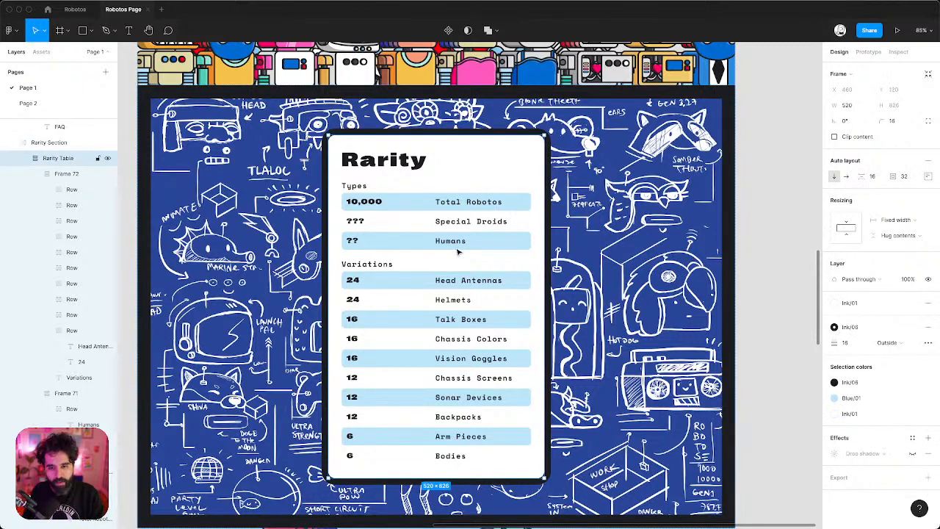
super+click(456, 247)
double_click(454, 246)
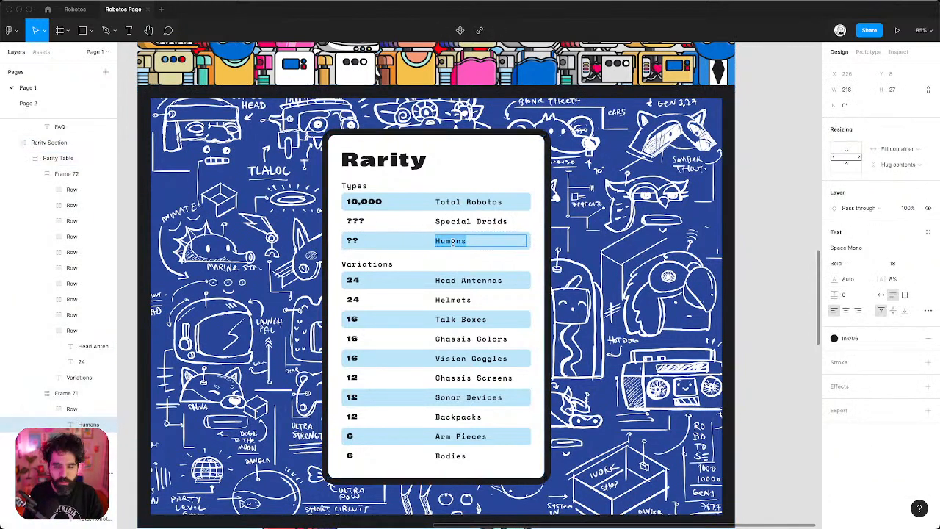
text(Cybor)
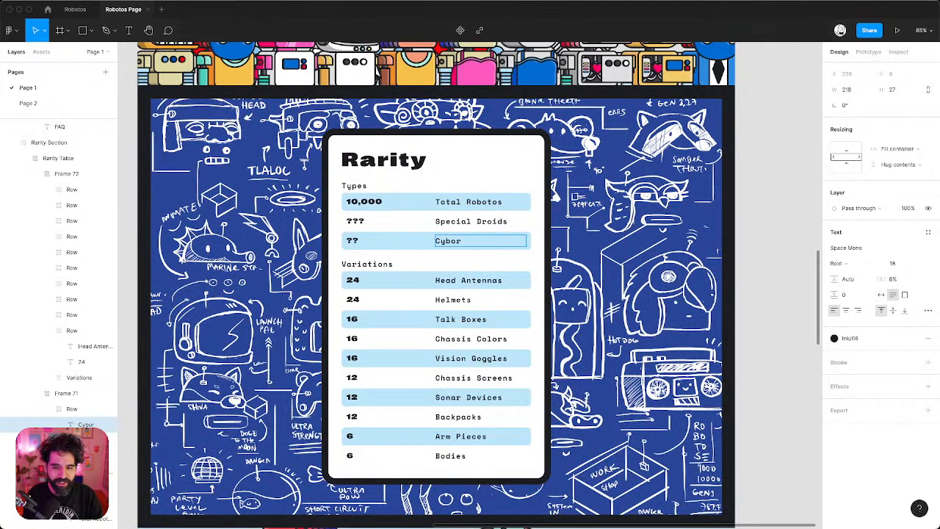
text(gs)
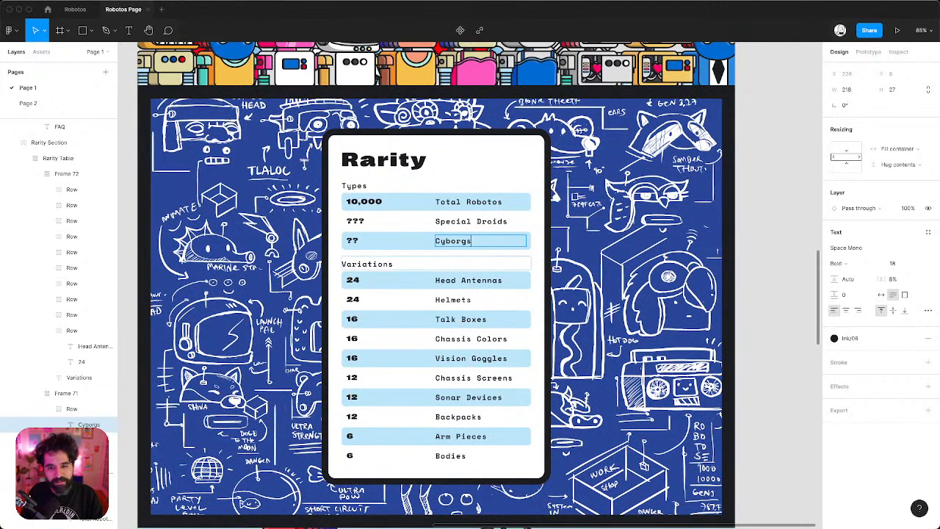
click(588, 235)
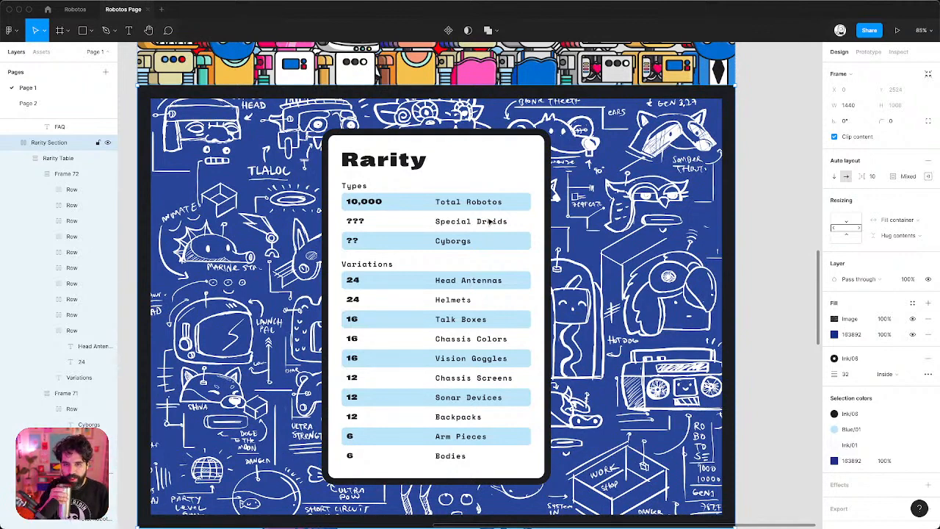
scroll(443, 283, down, 1)
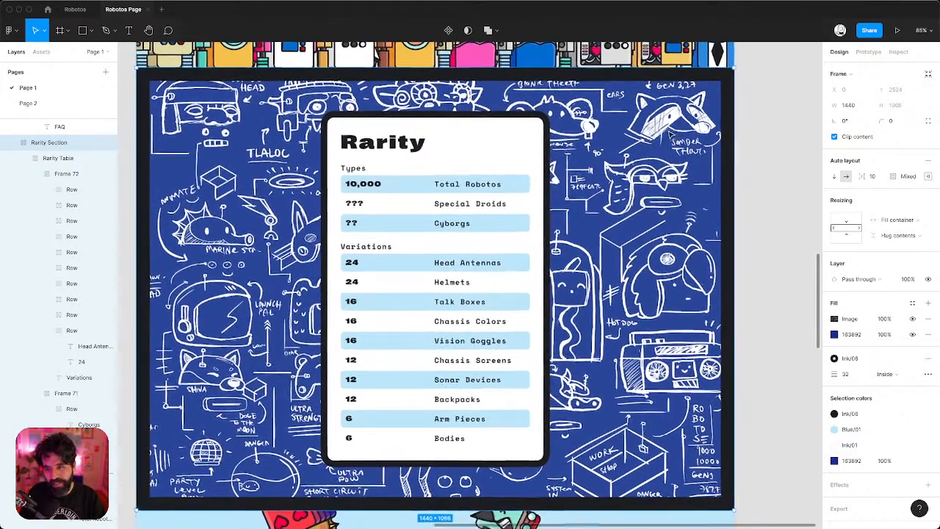
scroll(670, 134, down, 3)
scroll(670, 135, down, 2)
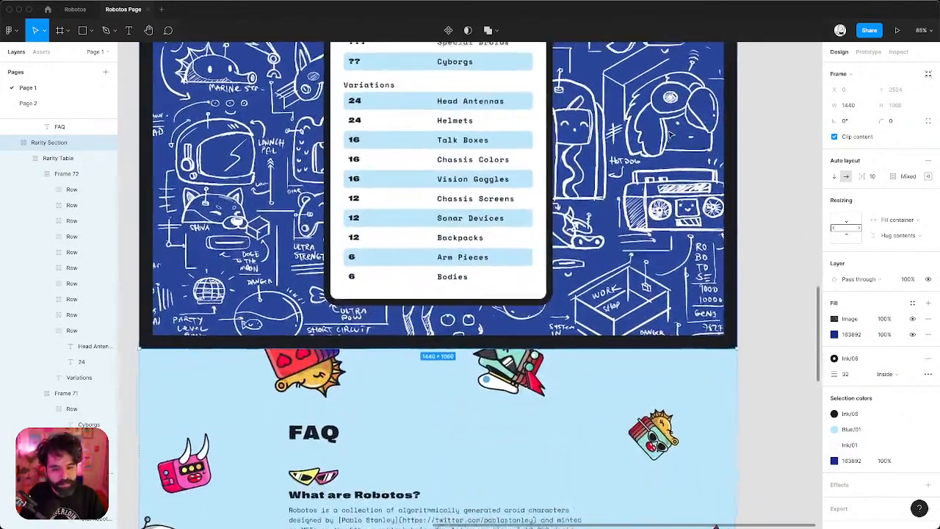
scroll(661, 139, up, 4)
scroll(639, 153, up, 1)
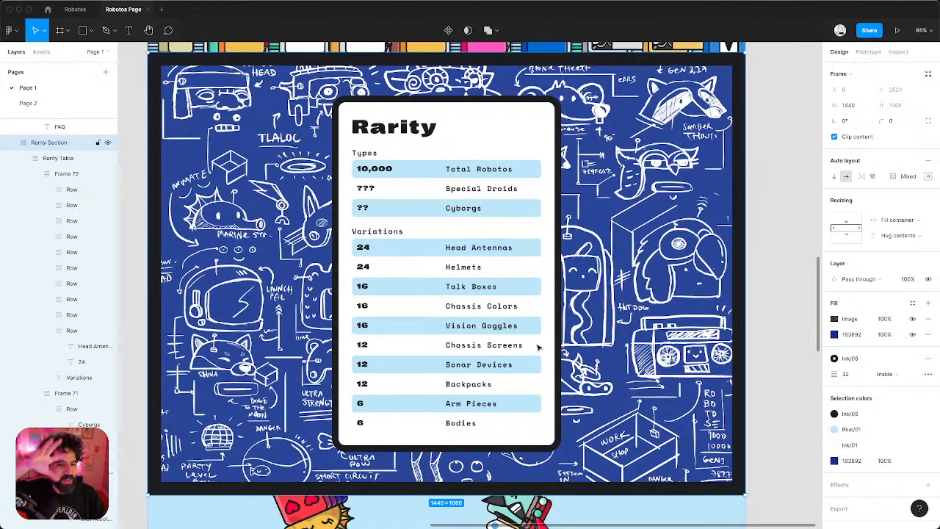
scroll(538, 347, down, 10)
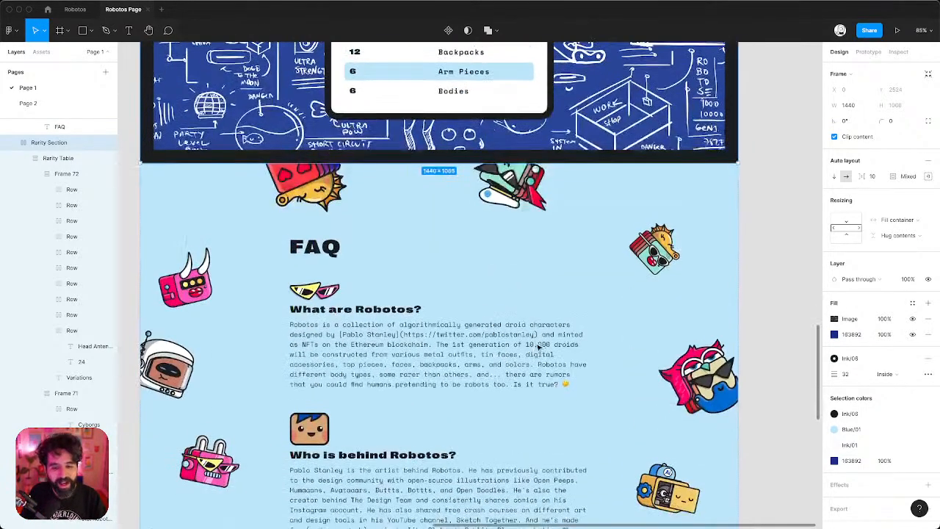
scroll(539, 347, down, 3)
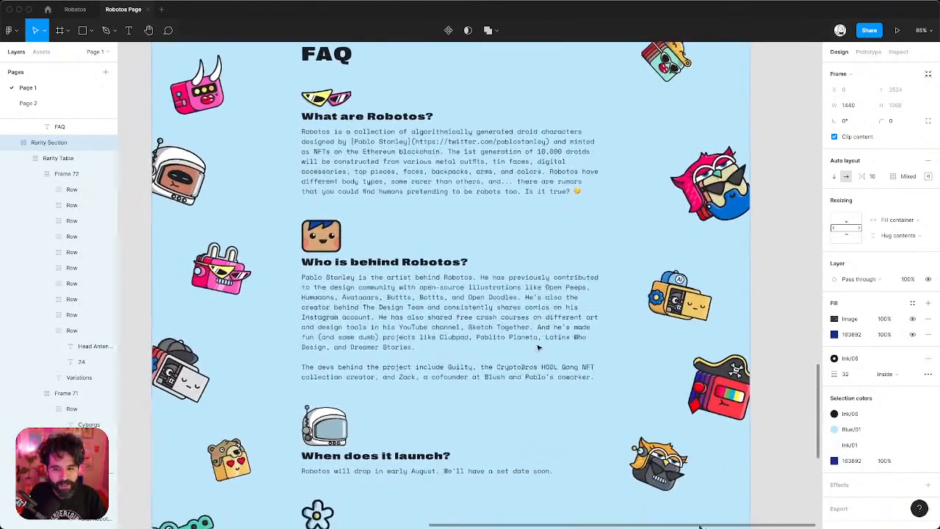
scroll(538, 347, up, 3)
scroll(538, 347, down, 6)
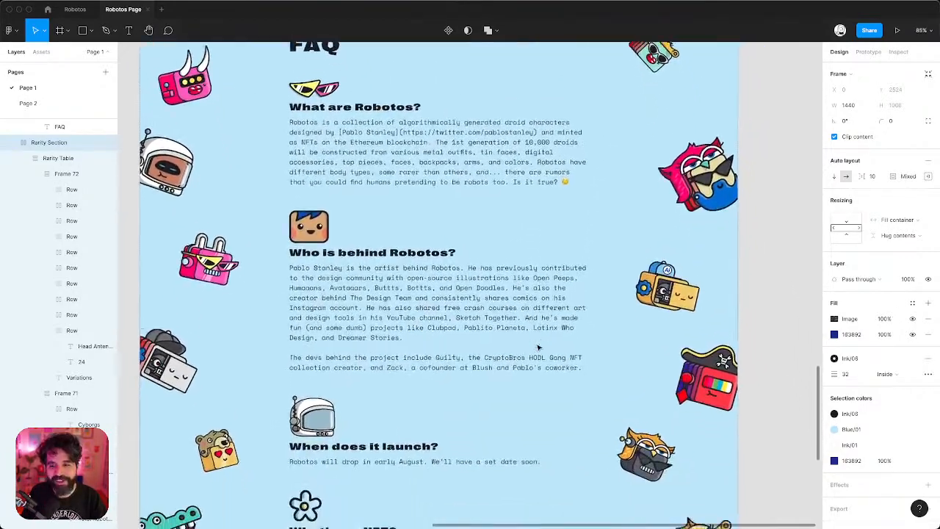
scroll(538, 347, down, 2)
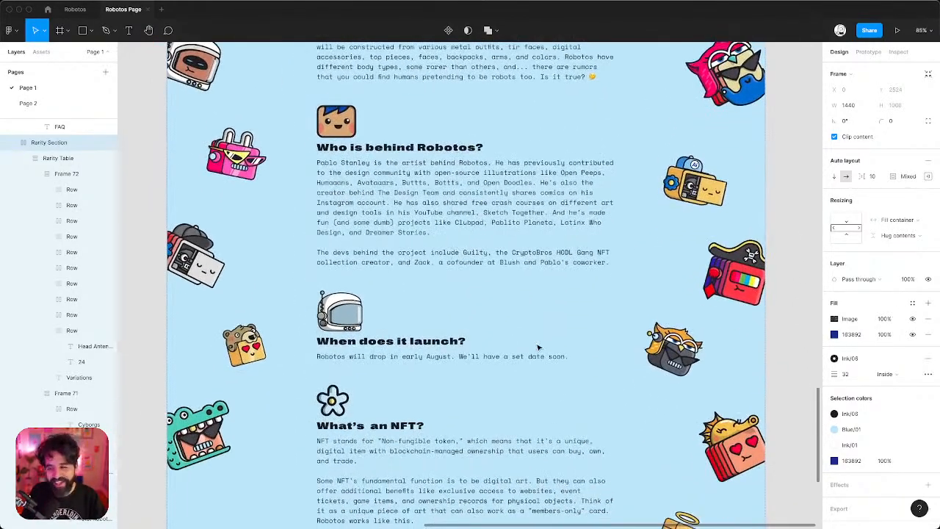
scroll(538, 347, down, 3)
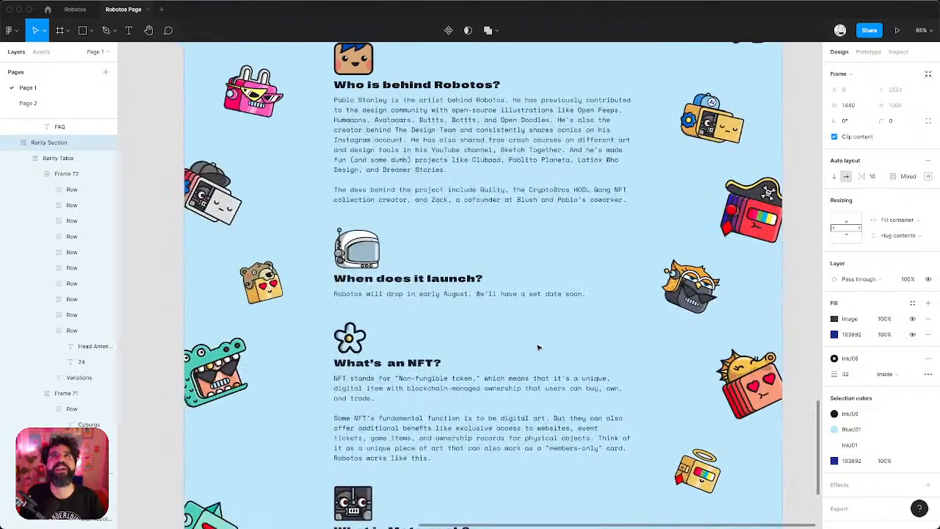
scroll(538, 348, down, 6)
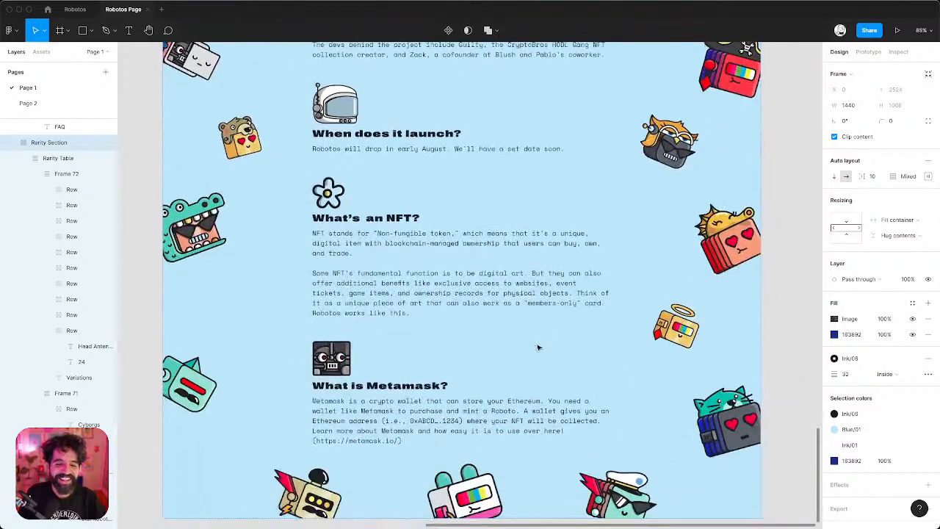
scroll(538, 347, up, 10)
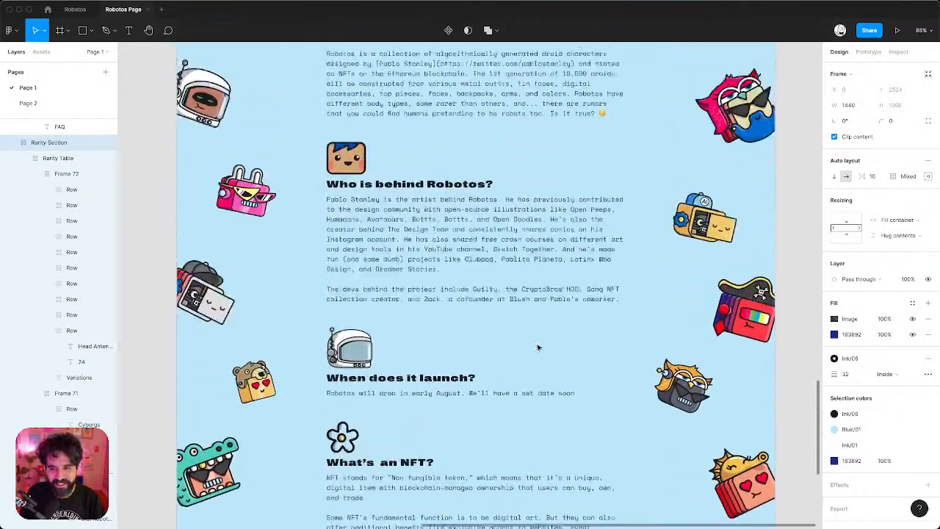
scroll(538, 347, up, 2)
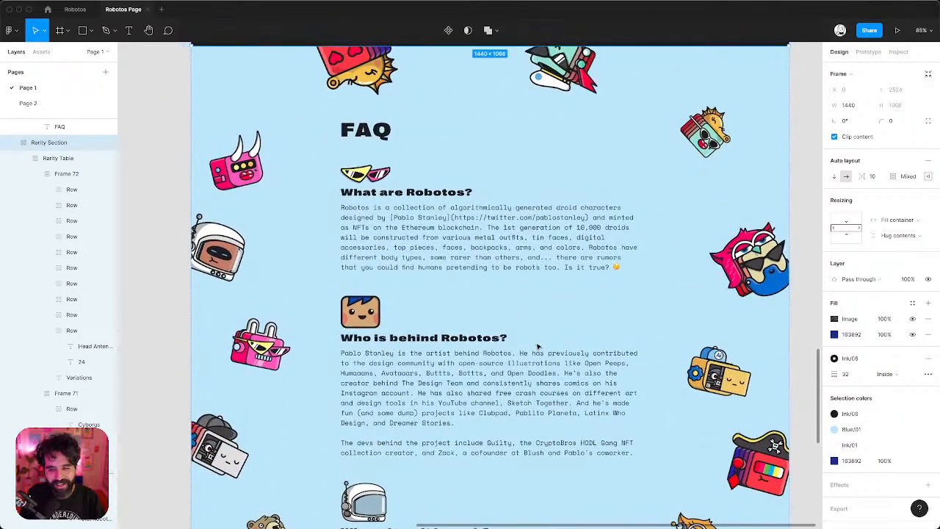
scroll(536, 347, up, 1)
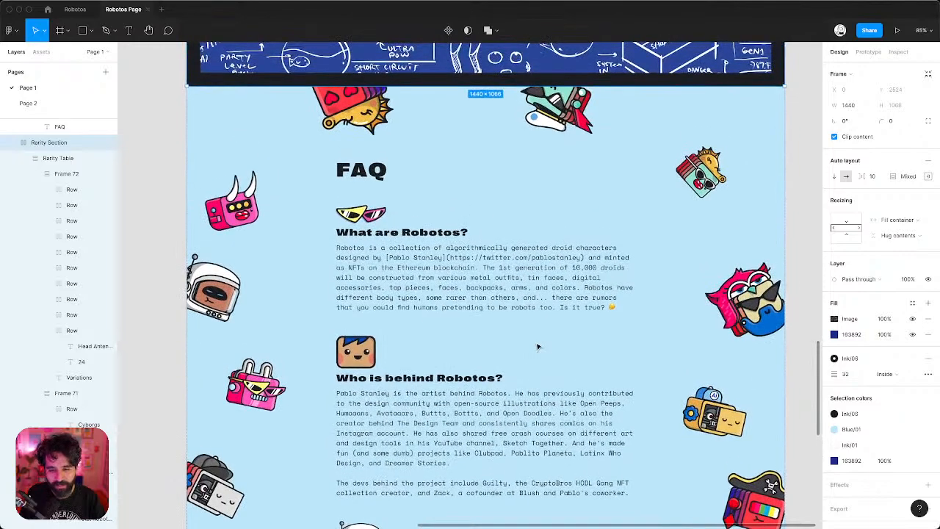
scroll(537, 346, down, 5)
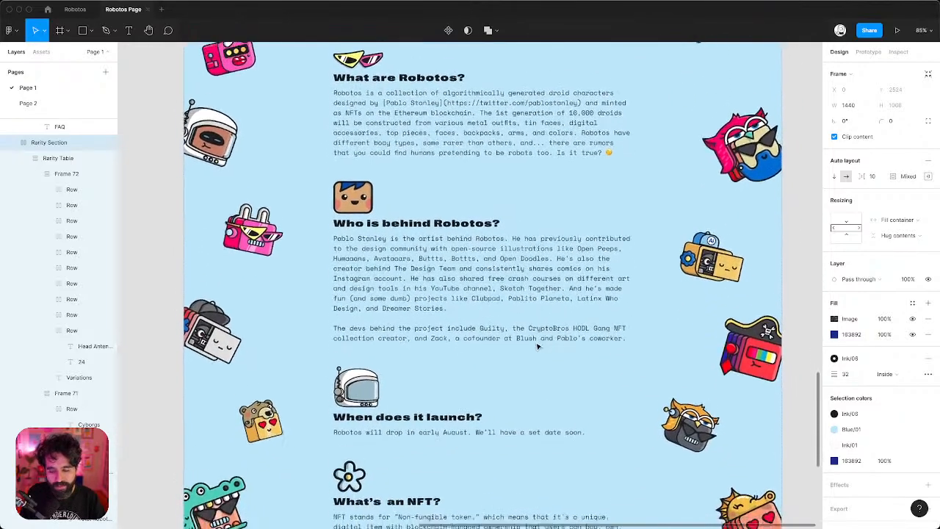
scroll(537, 347, down, 6)
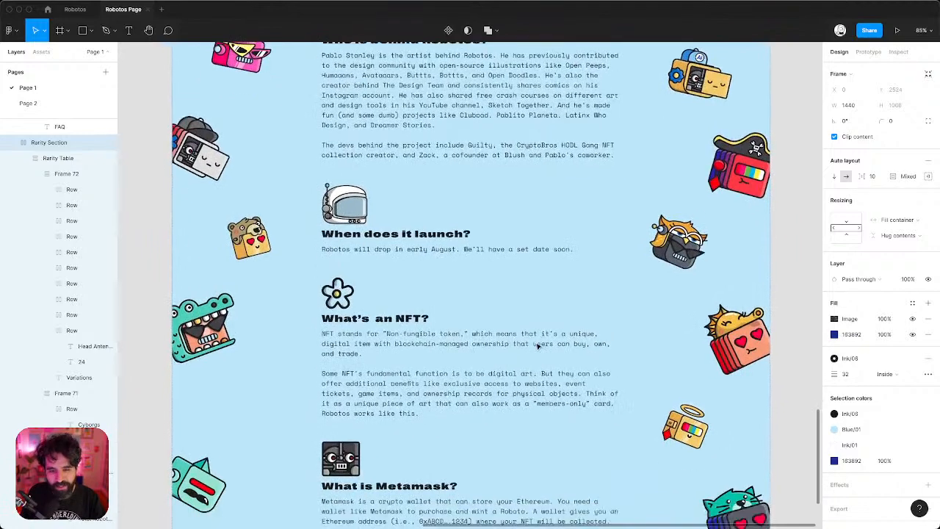
scroll(537, 346, down, 2)
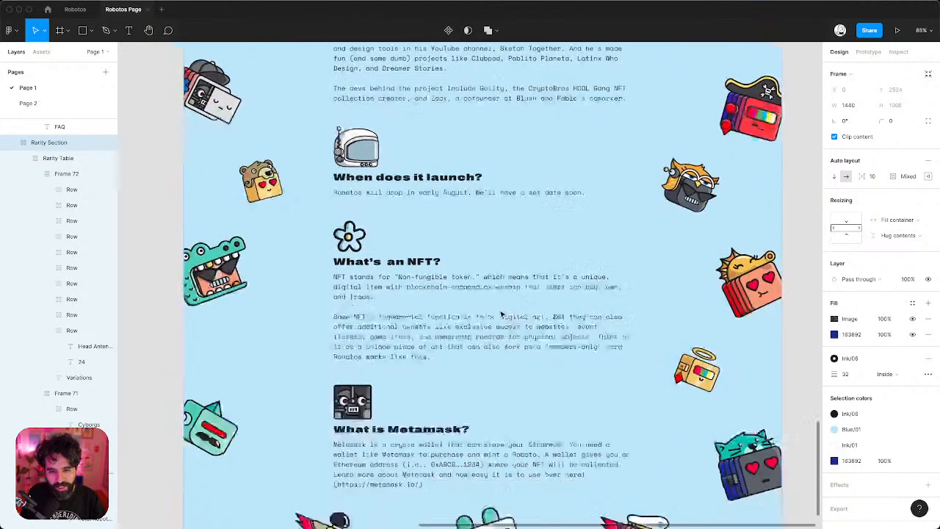
scroll(502, 314, down, 2)
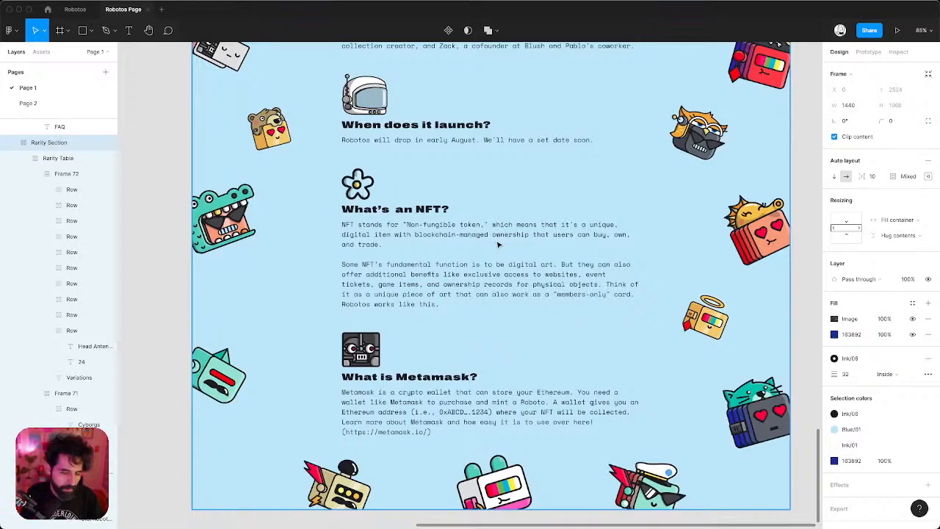
scroll(497, 245, down, 3)
scroll(498, 245, up, 10)
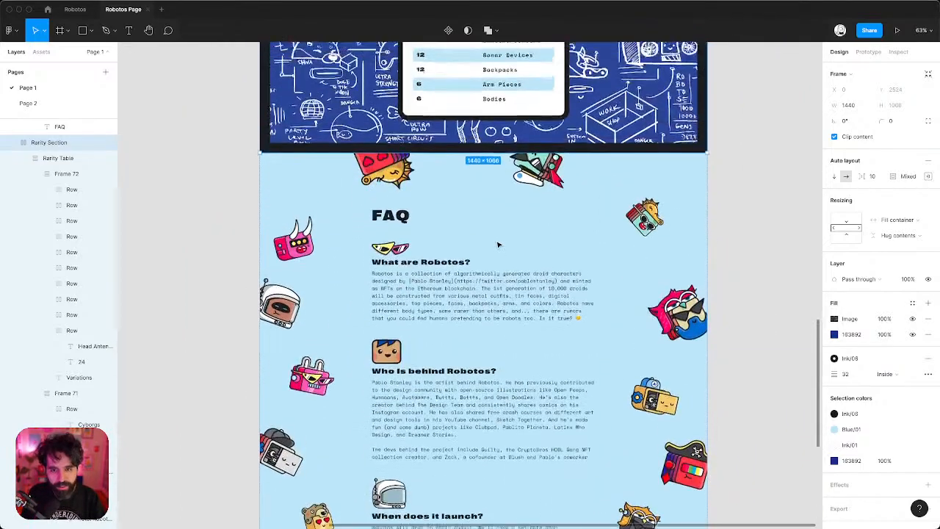
scroll(497, 245, up, 15)
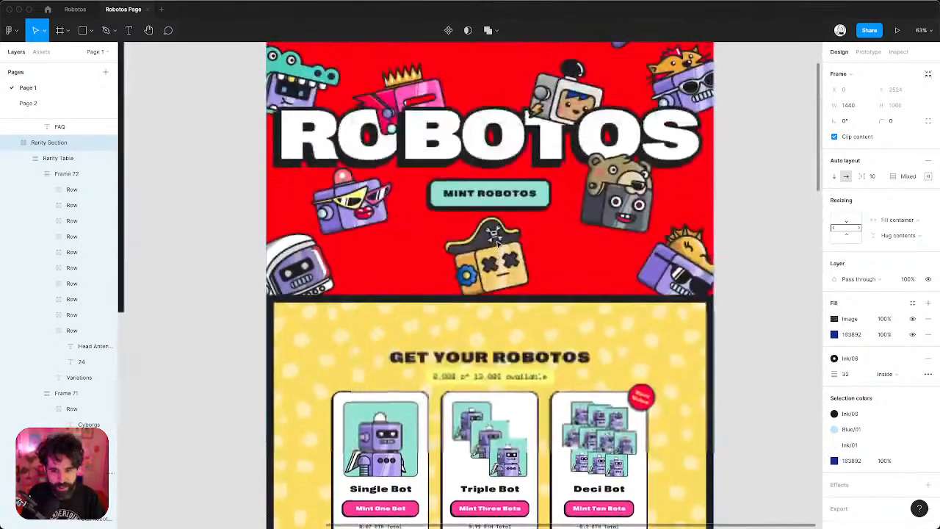
Nudge the crown robot head up and slightly left.
scroll(558, 205, up, 3)
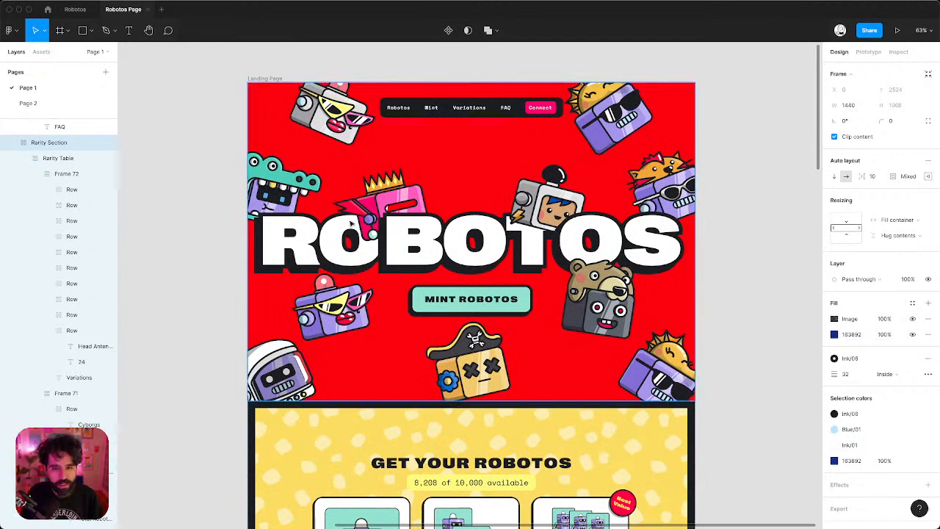
click(389, 204)
key(shift+Up)
key(shift+Up)
key(shift+Up)
key(shift+Up)
key(shift+Up)
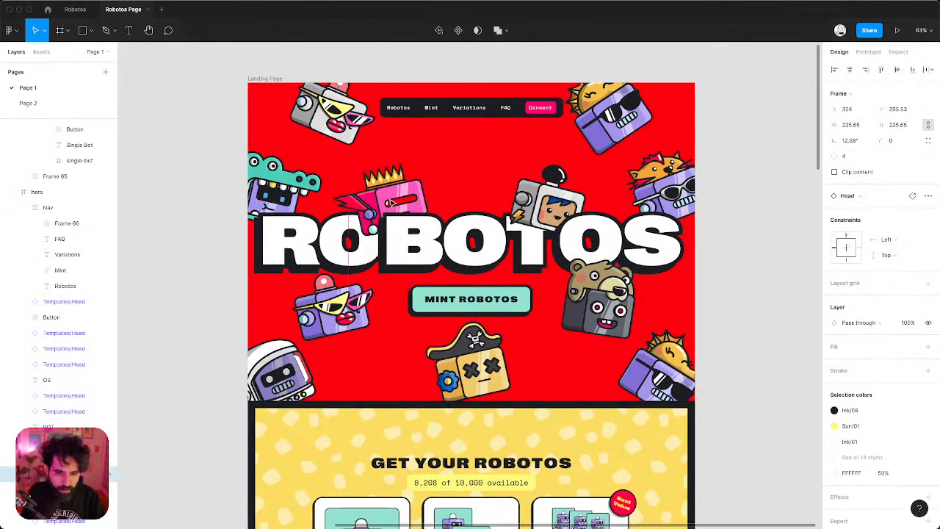
key(shift+Left)
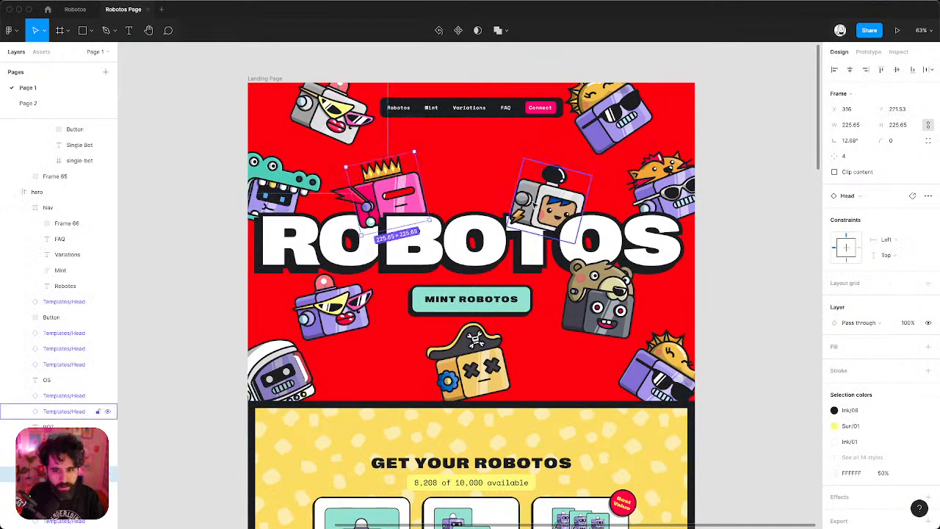
Nudge the bear and lower-right sun robot heads to the right, then deselect.
click(514, 216)
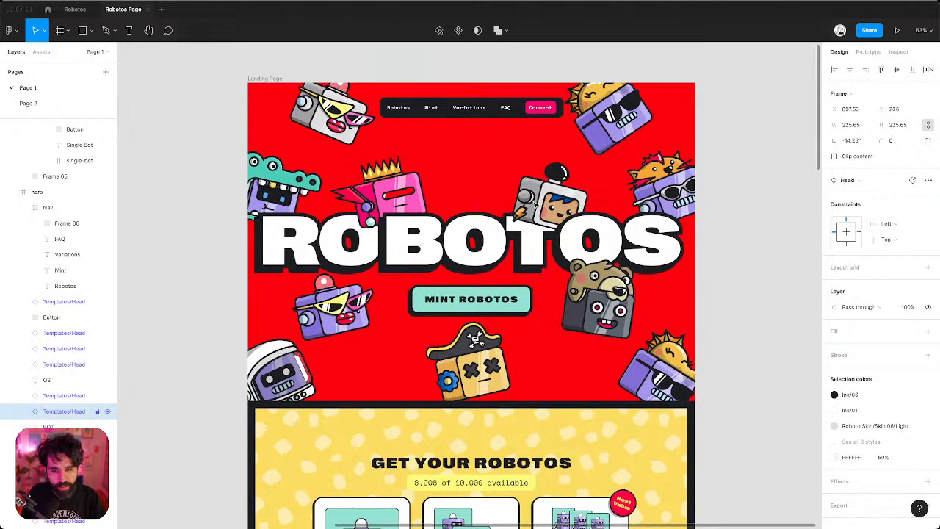
click(602, 316)
key(shift+Right)
key(shift+Right)
key(shift+Right)
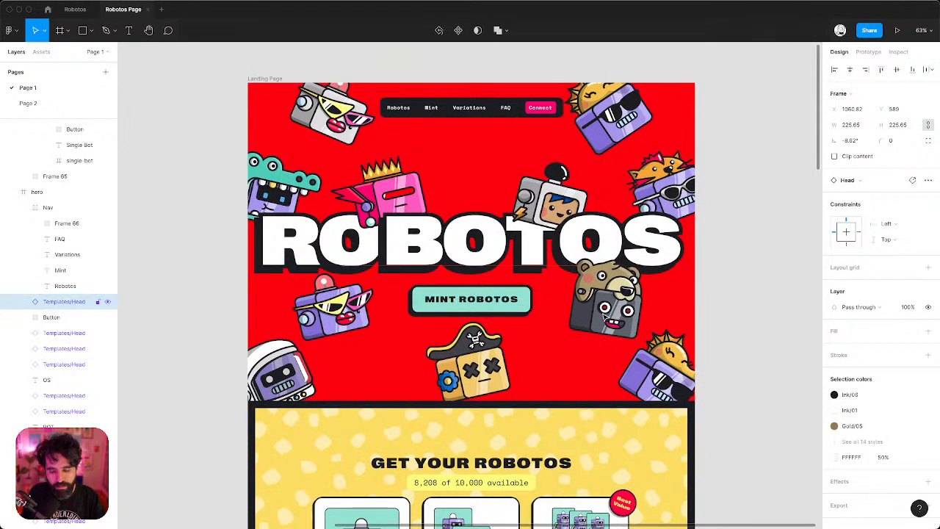
key(shift+Left)
click(669, 381)
key(shift+Right)
key(shift+Right)
key(shift+Right)
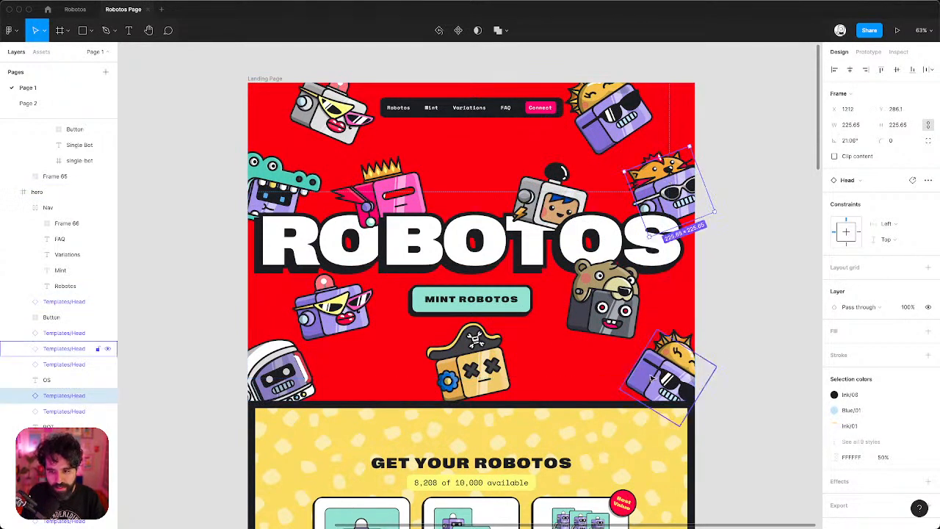
click(672, 195)
click(619, 117)
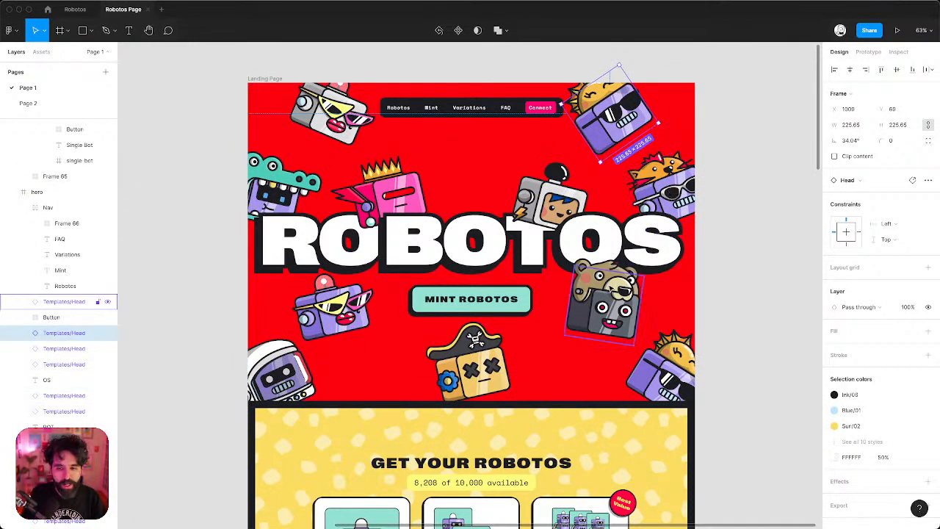
click(623, 290)
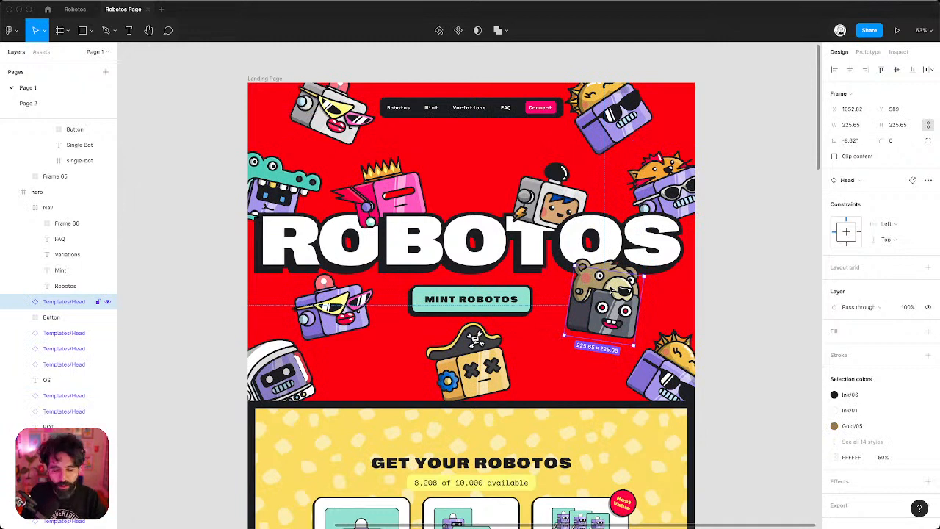
click(554, 197)
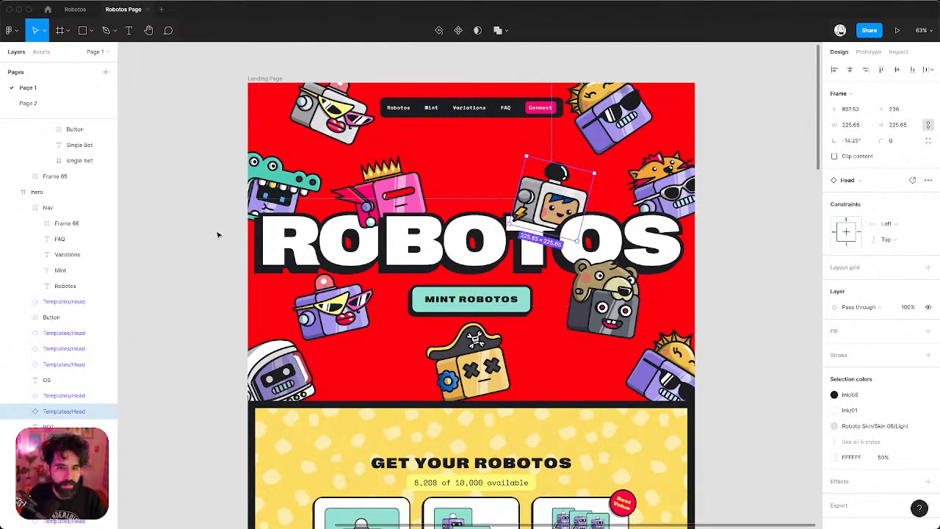
click(177, 227)
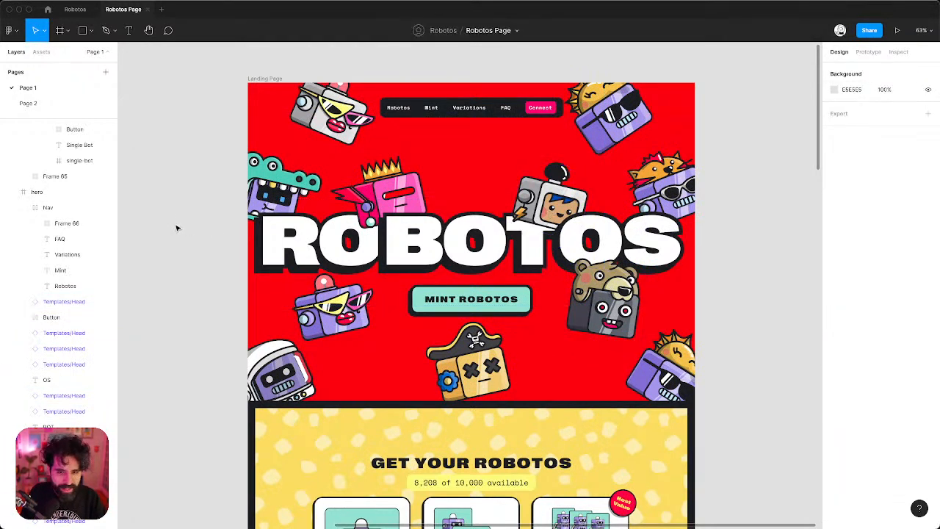
Check OBS and the YouTube Studio tab, then return to the Robotos Webflow project in Chrome.
key(super+Tab)
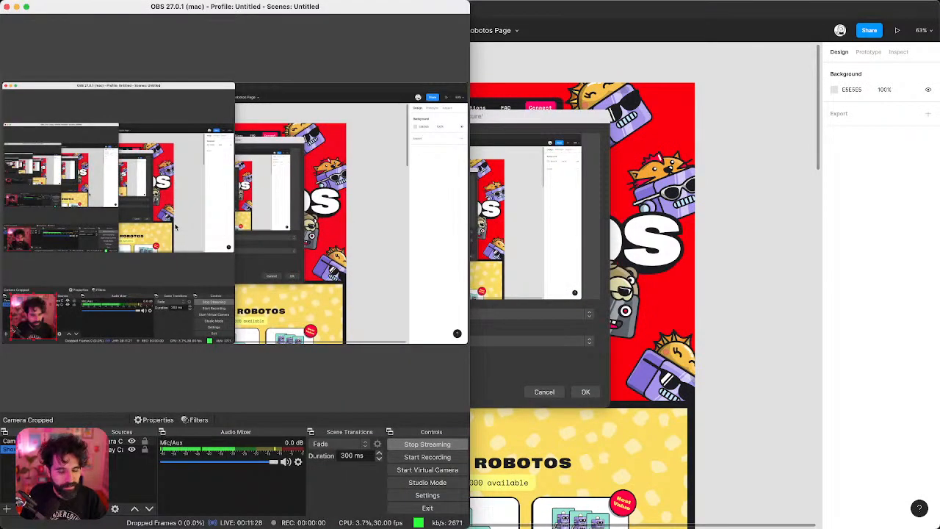
key(super+Tab)
key(super+Tab)
key(Tab)
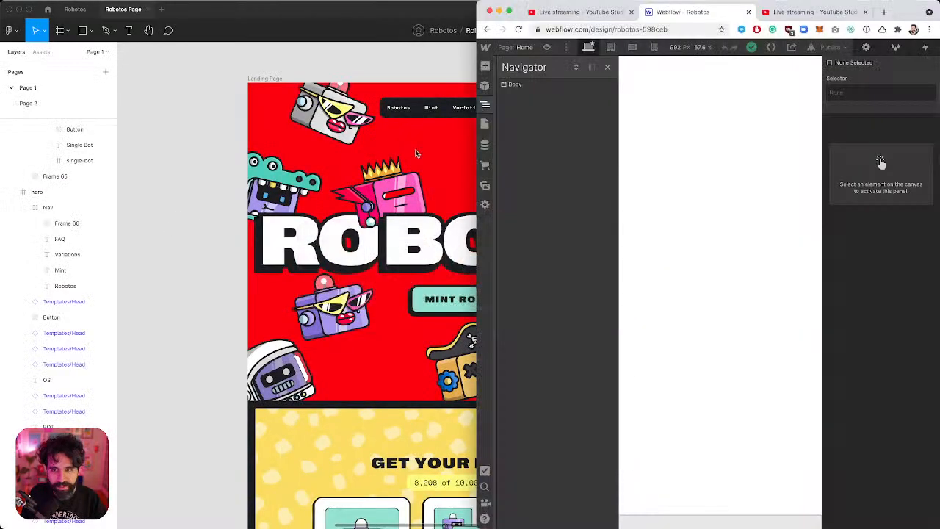
click(828, 12)
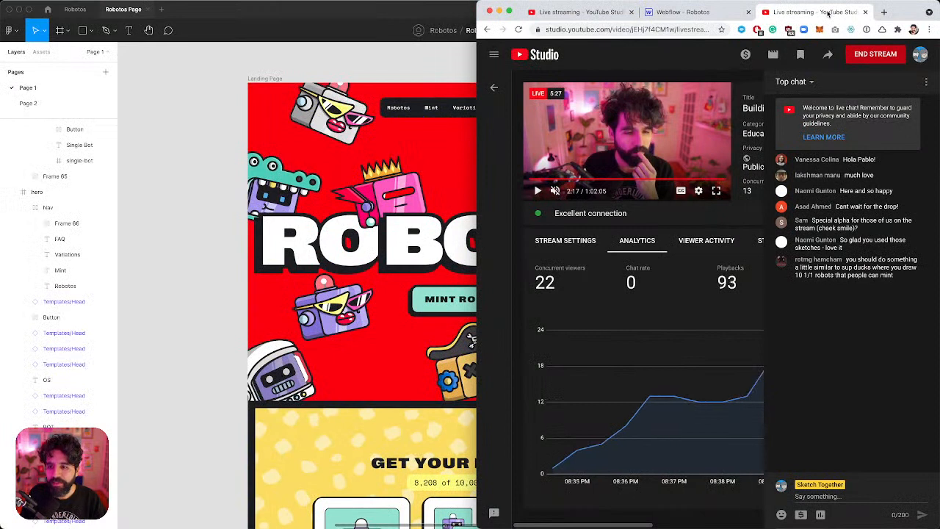
click(679, 13)
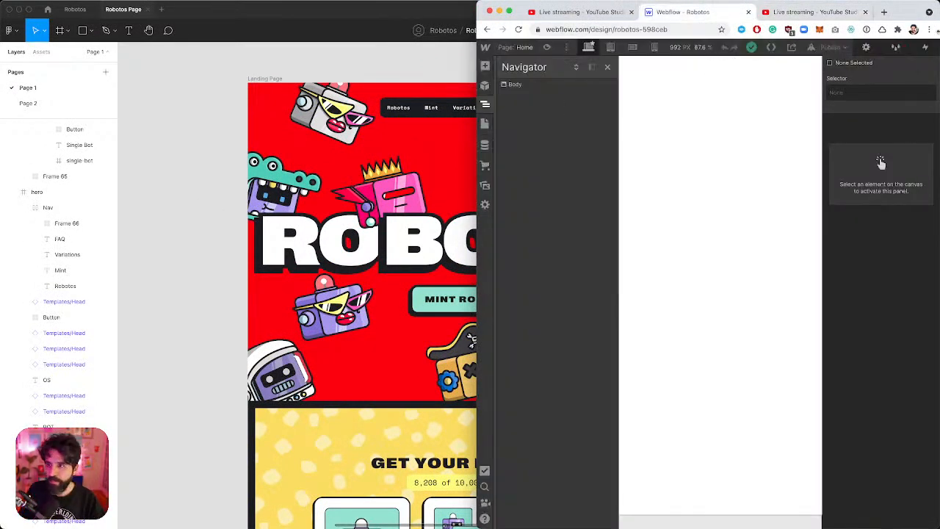
Maximise the Chrome window showing the Webflow designer.
drag(898, 16, 883, 1)
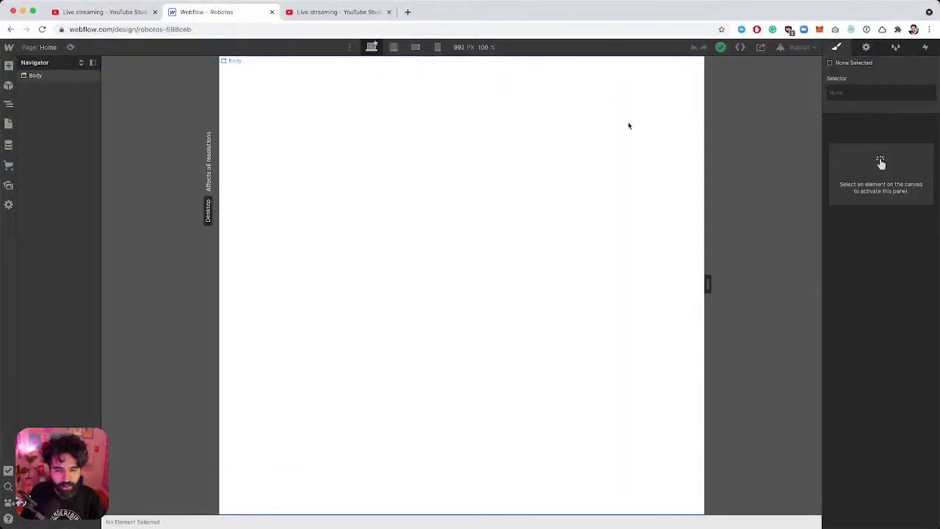
key(super+Tab)
key(super+shift+Tab)
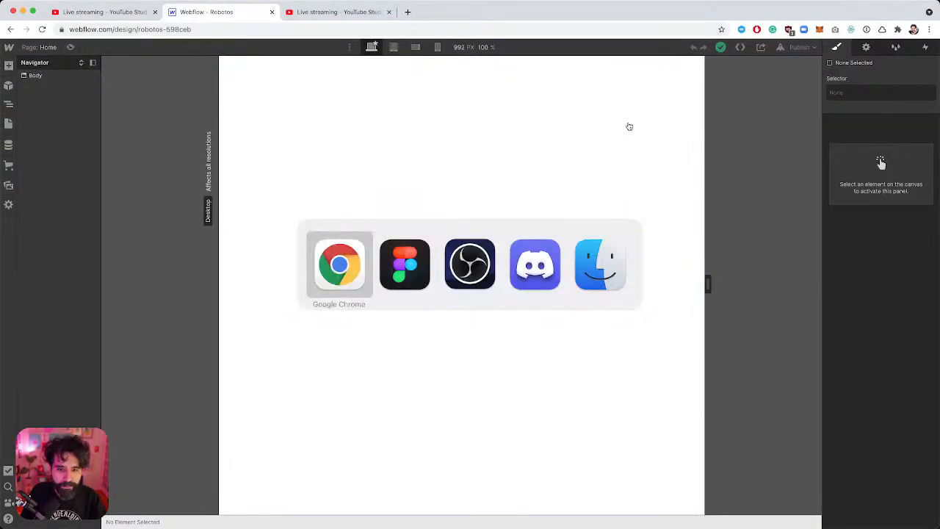
Widen the Webflow design canvas to 1472 px, then check the YouTube Studio stream tab.
drag(219, 297, 34, 327)
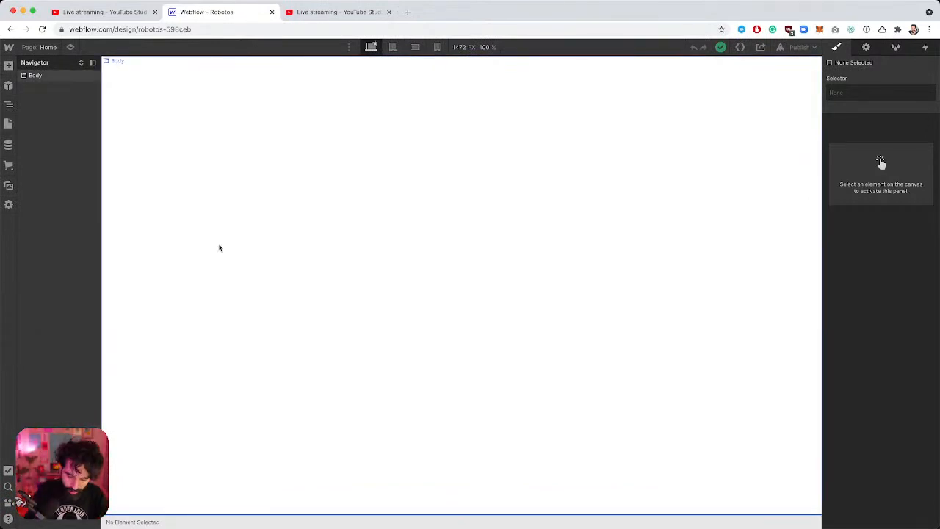
key(super+Tab)
key(super+shift+Tab)
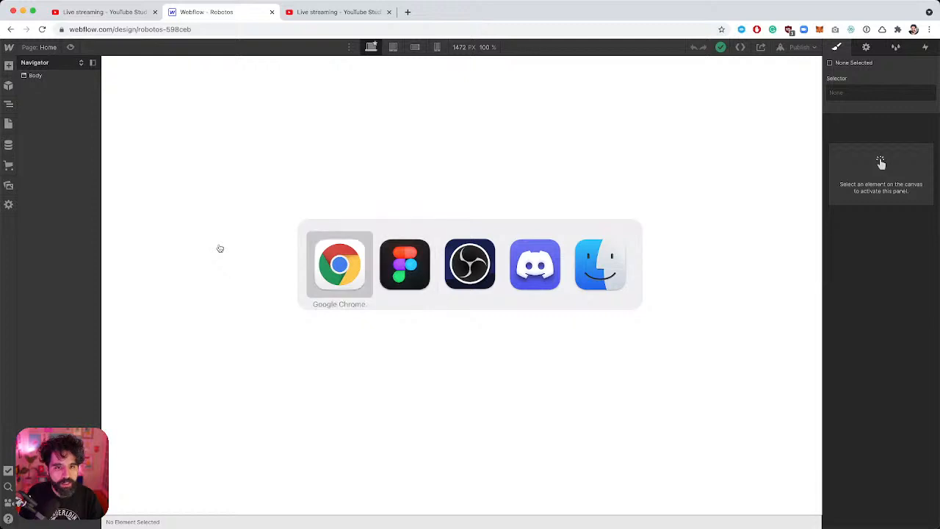
click(332, 13)
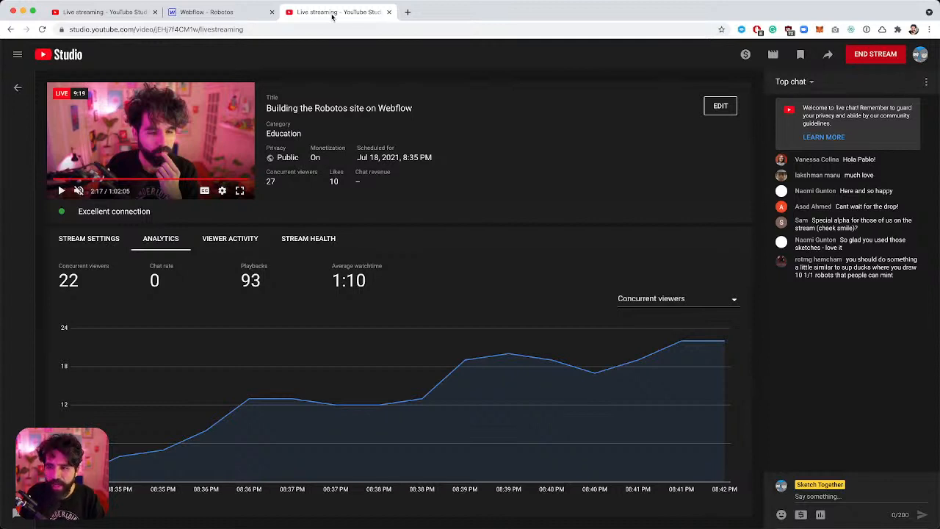
Switch from YouTube Studio back to the Robotos landing page in Figma.
key(super+Tab)
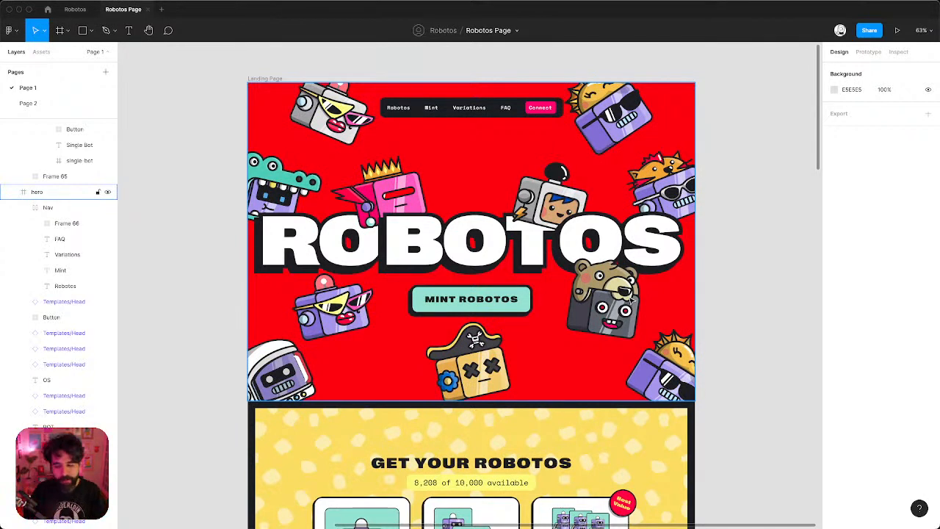
Change the Variations nav link text to Rarity.
click(712, 243)
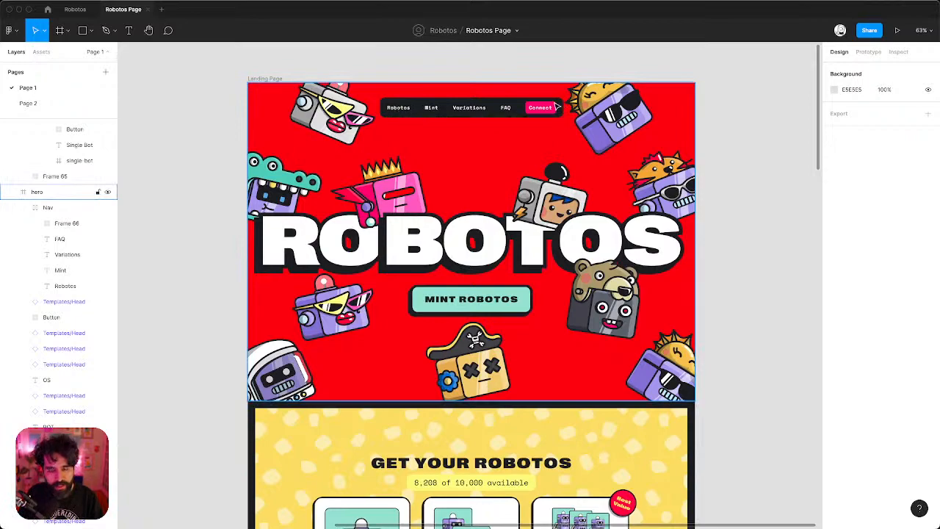
scroll(507, 108, up, 5)
scroll(505, 114, up, 2)
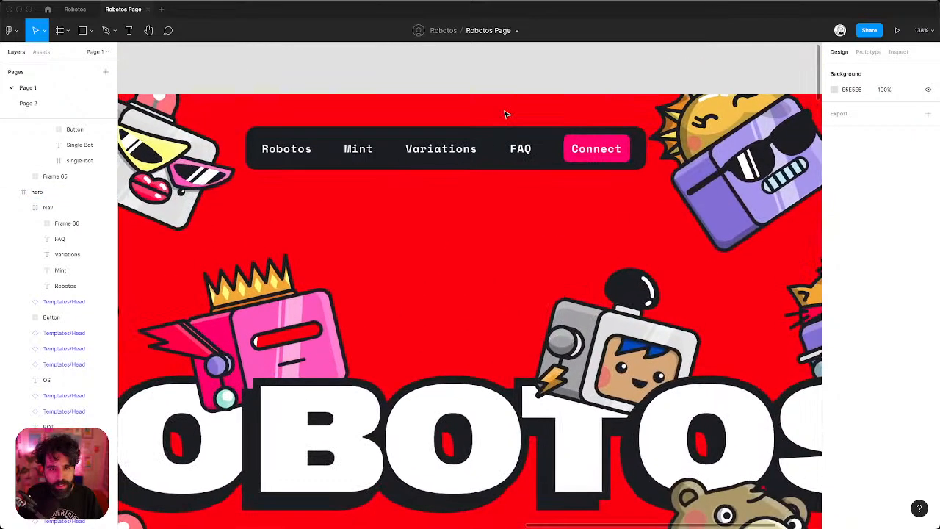
scroll(424, 147, down, 4)
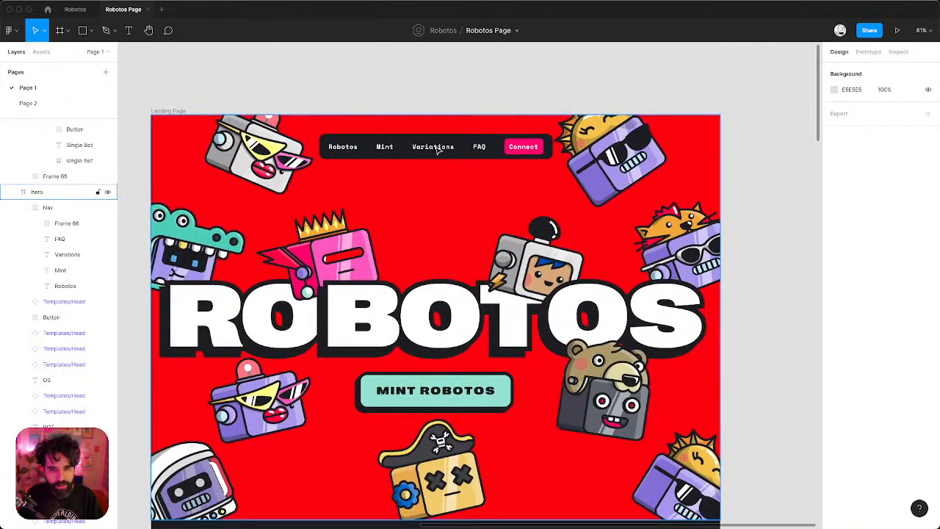
double_click(437, 149)
text(Rarity)
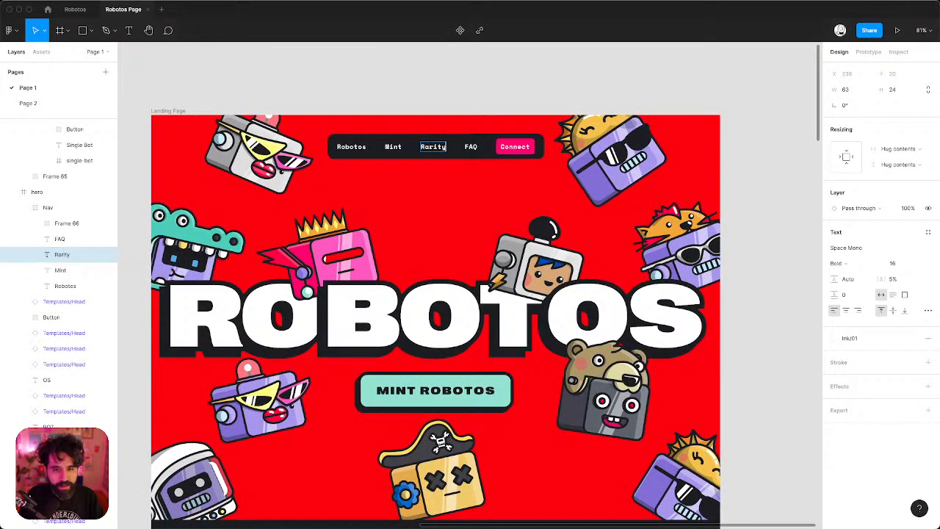
click(492, 80)
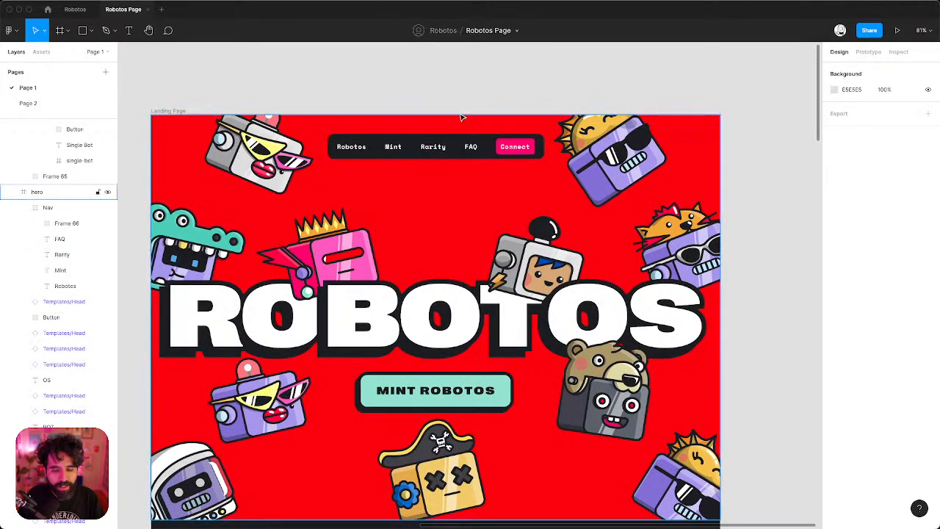
Try renaming the Connect nav link to Connected, then undo so it reads Connect.
scroll(471, 103, down, 5)
scroll(461, 118, down, 3)
scroll(461, 118, up, 10)
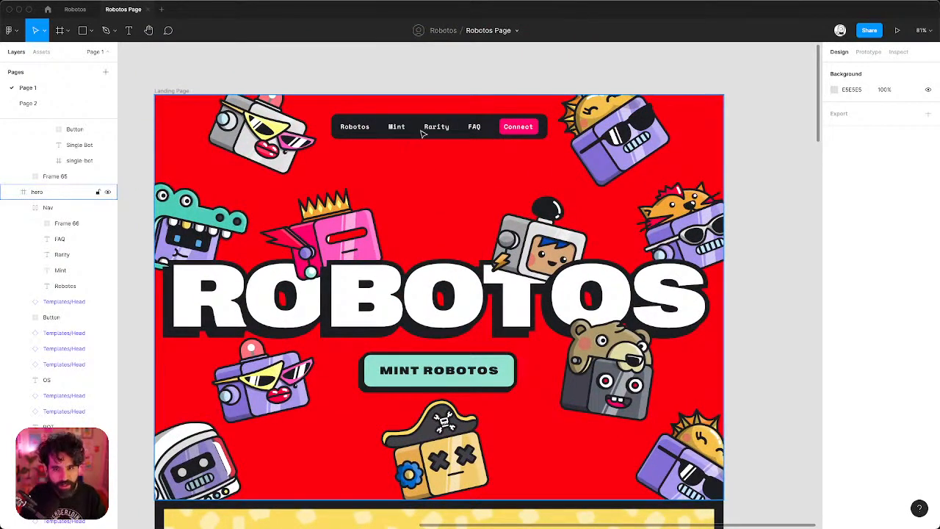
click(520, 129)
click(468, 79)
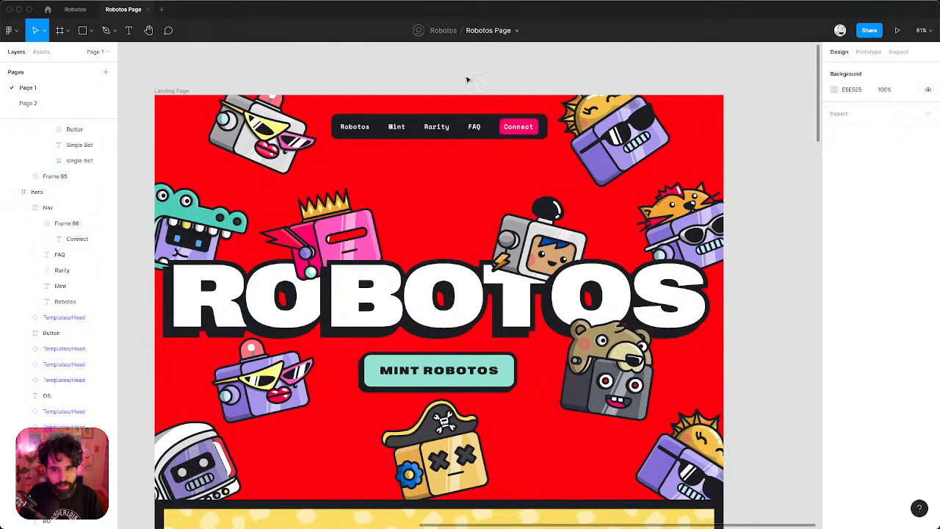
click(520, 127)
double_click(518, 126)
text(Connected)
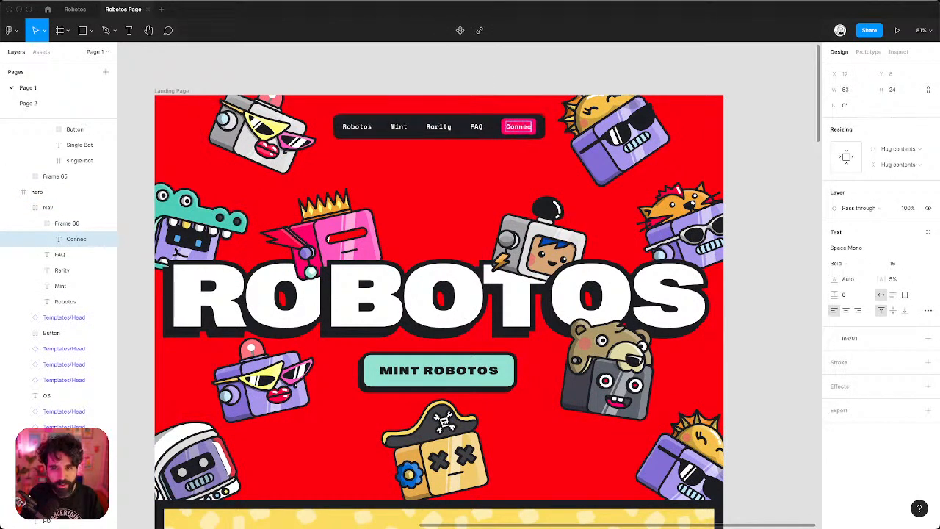
key(Escape)
key(ctrl+z)
key(ctrl+z)
key(ctrl+z)
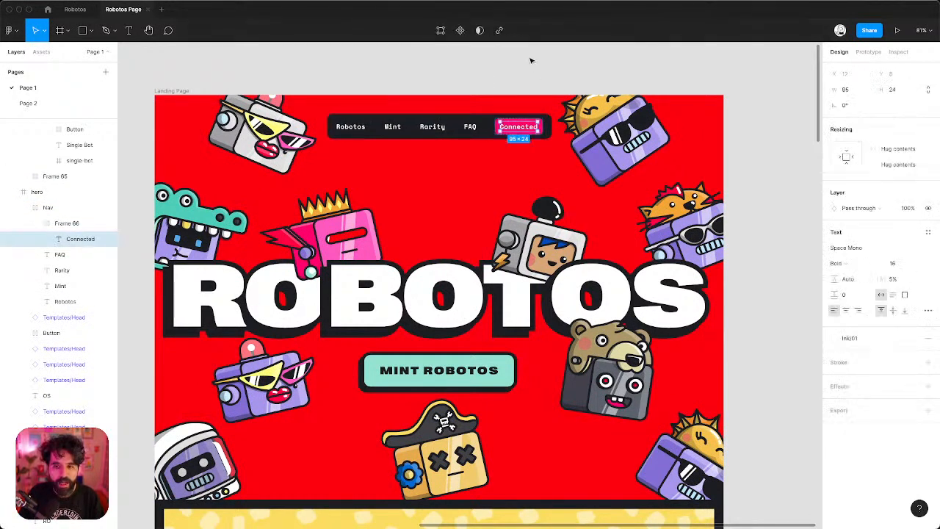
click(529, 59)
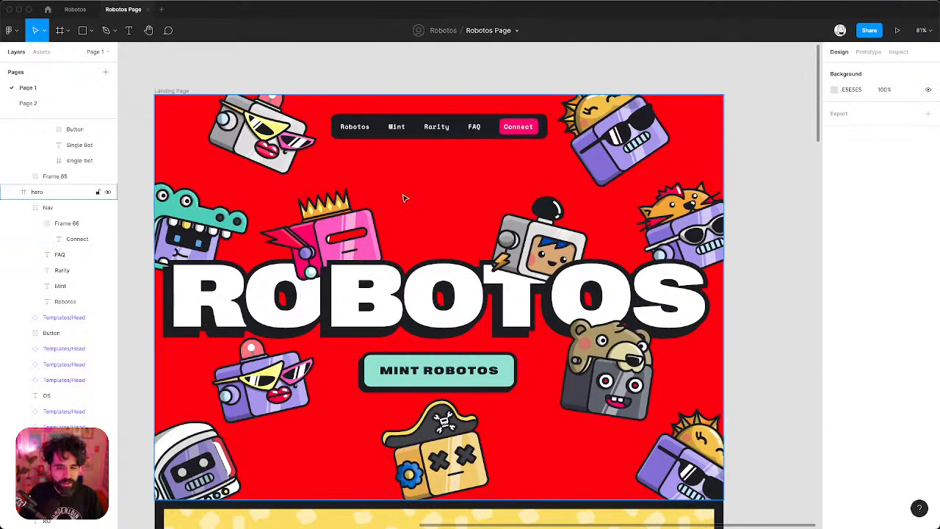
click(380, 293)
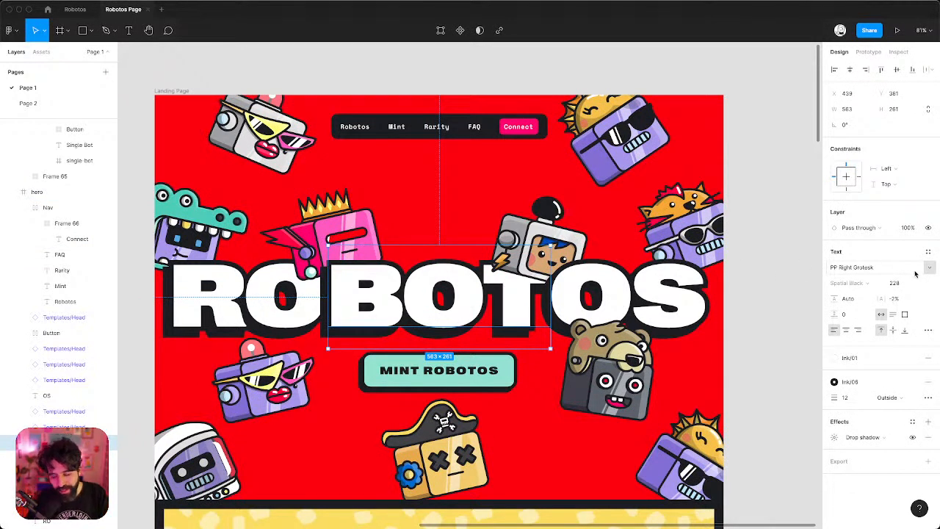
click(760, 257)
scroll(759, 257, down, 2)
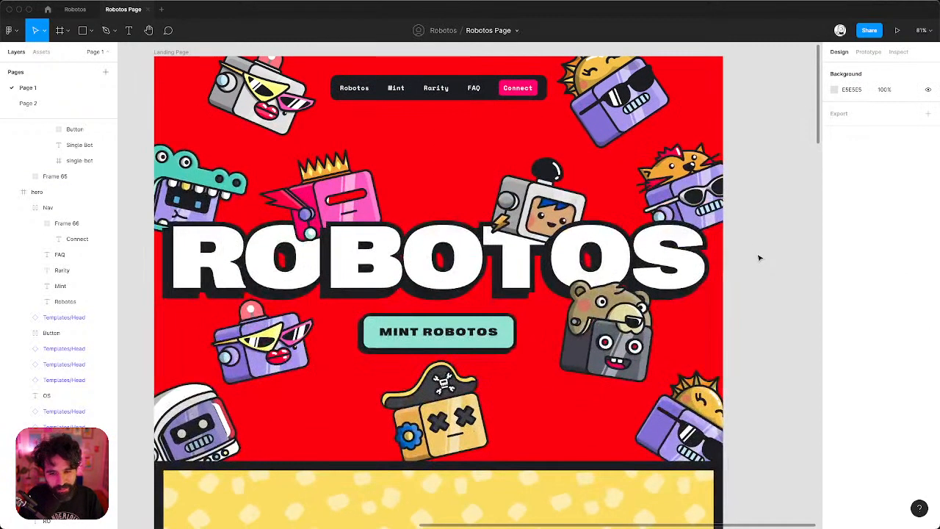
click(389, 269)
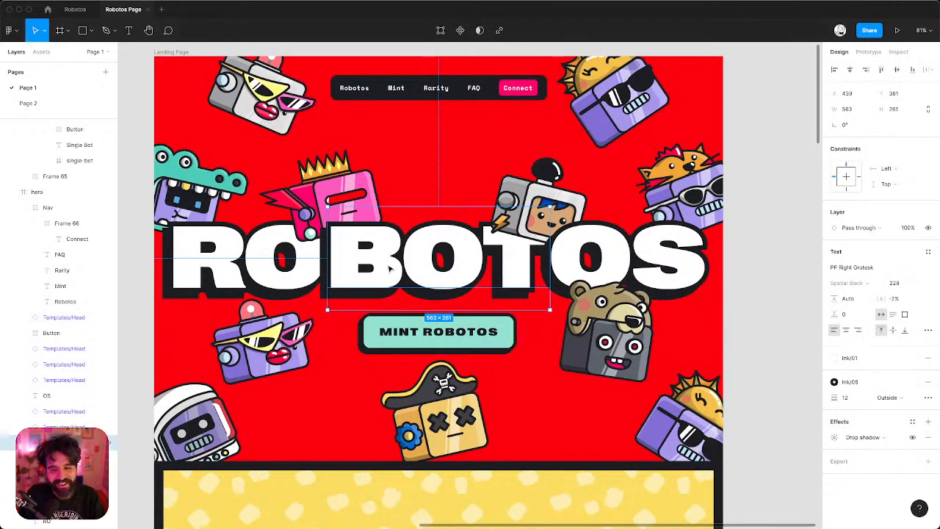
scroll(389, 268, down, 5)
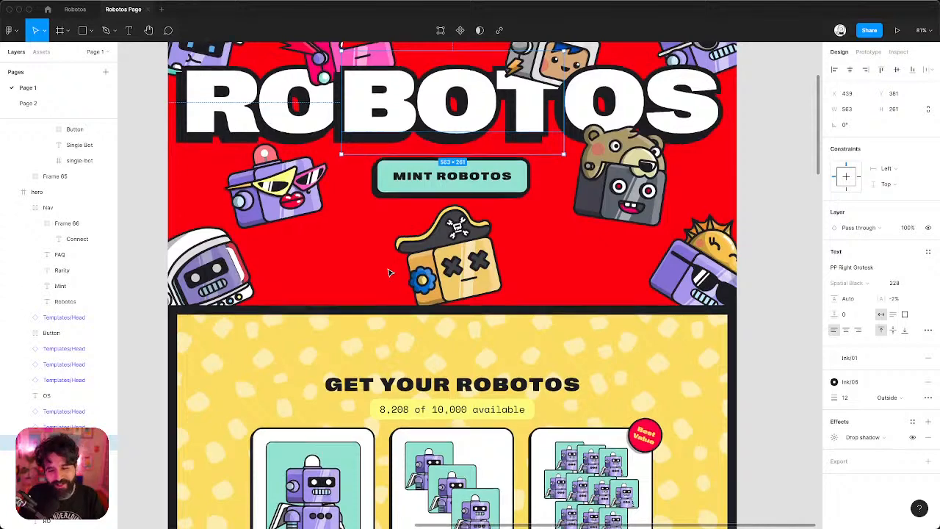
scroll(389, 269, down, 2)
click(404, 333)
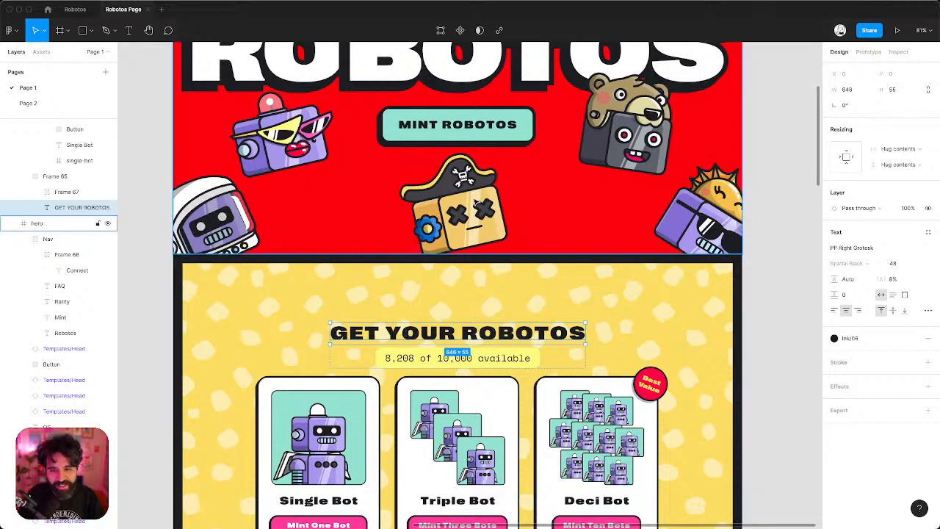
scroll(465, 179, up, 5)
scroll(465, 179, up, 3)
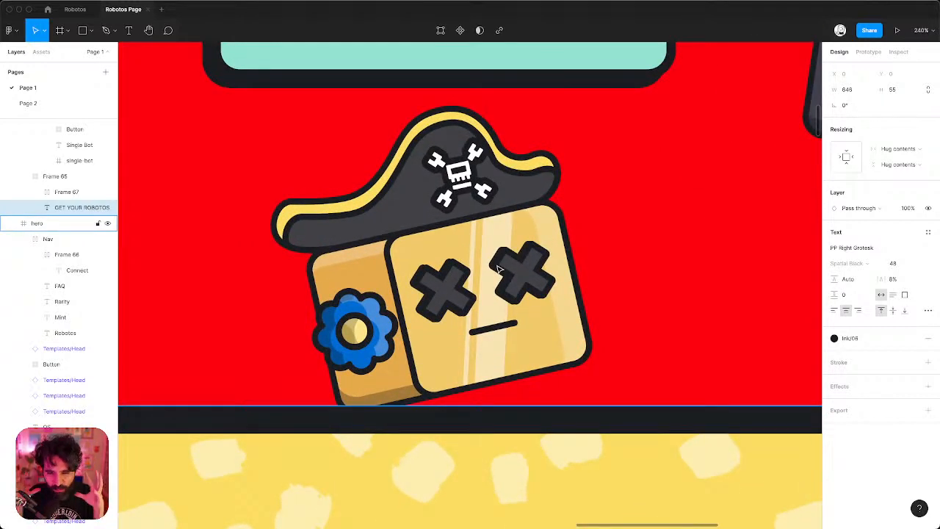
scroll(498, 270, down, 5)
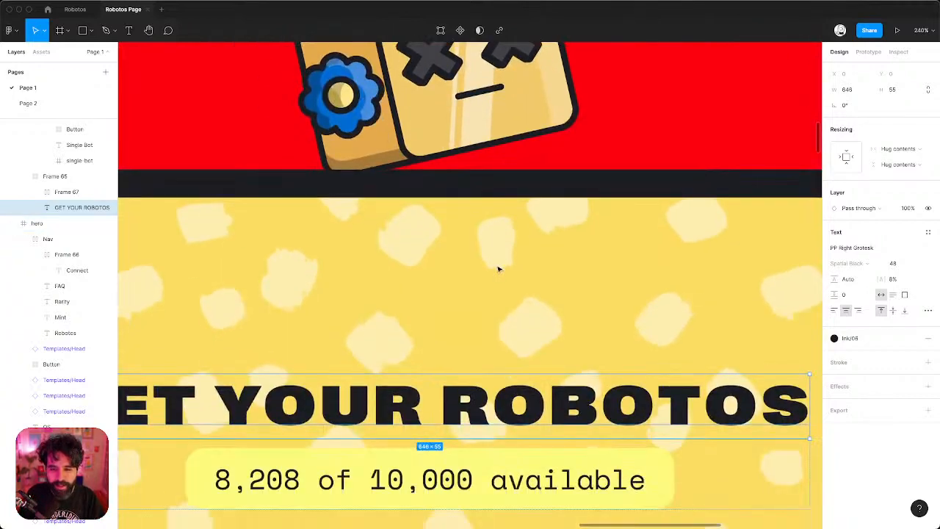
scroll(471, 311, up, 10)
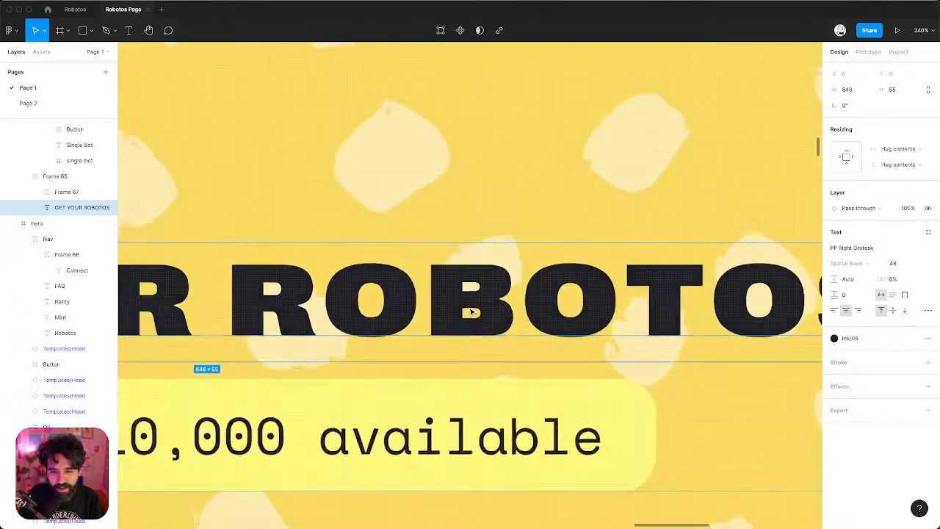
scroll(471, 311, down, 6)
scroll(471, 311, down, 10)
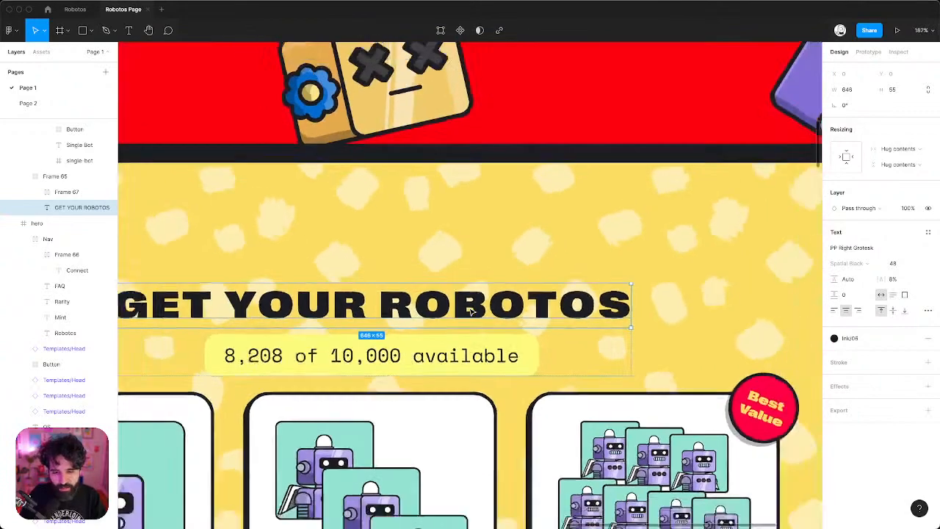
scroll(471, 312, up, 1)
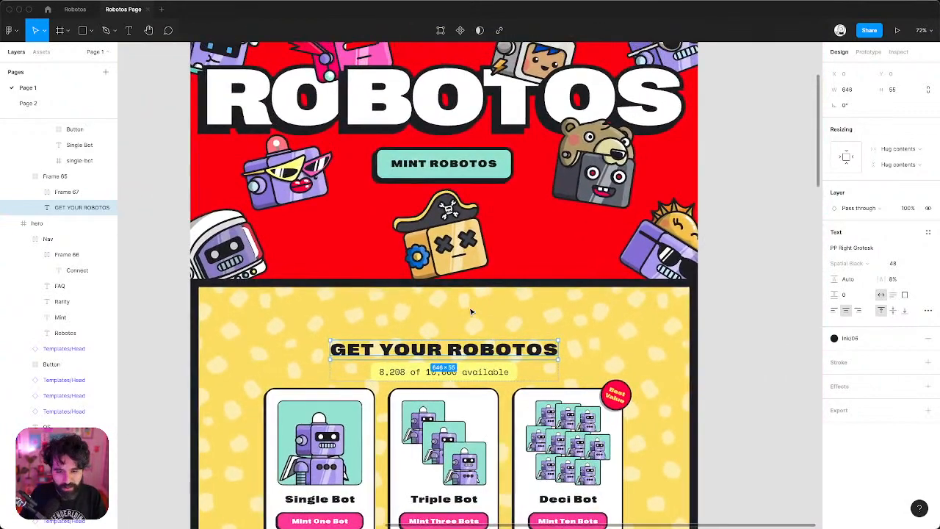
scroll(470, 311, up, 4)
scroll(546, 287, down, 1)
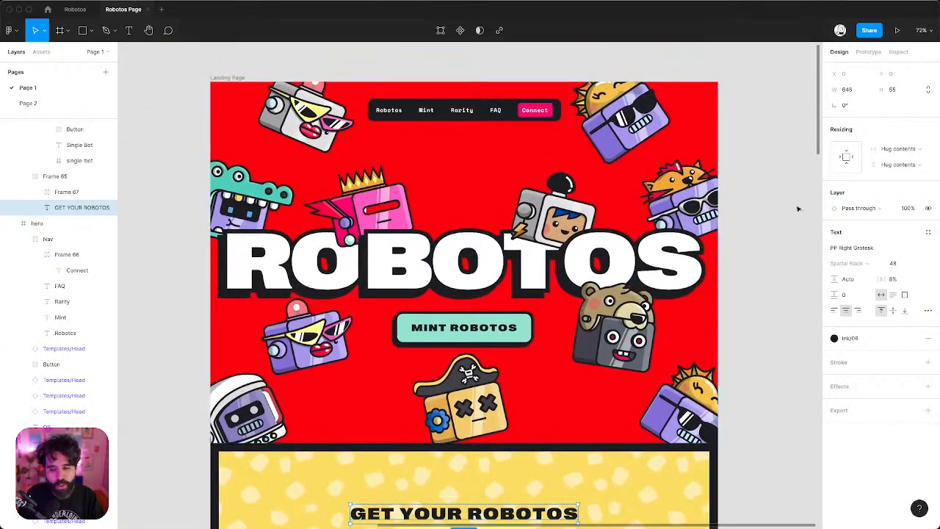
click(781, 219)
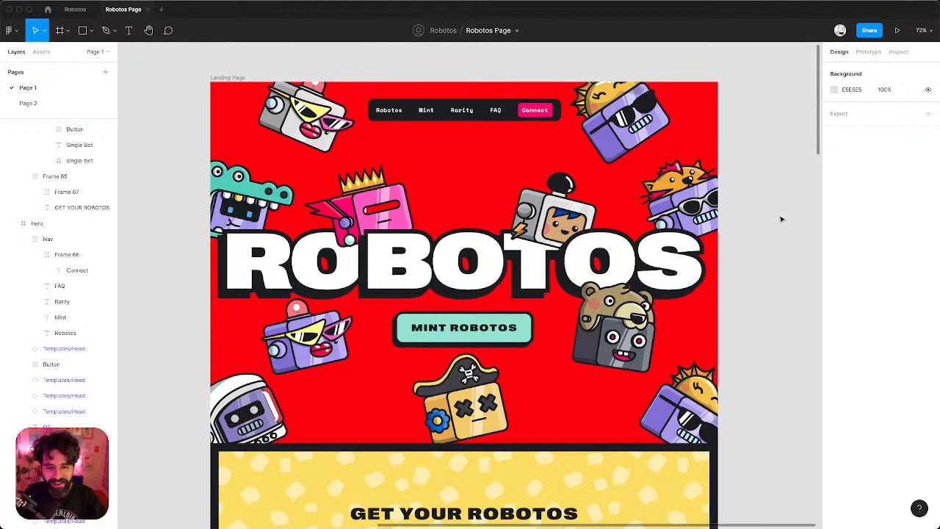
key(super+Tab)
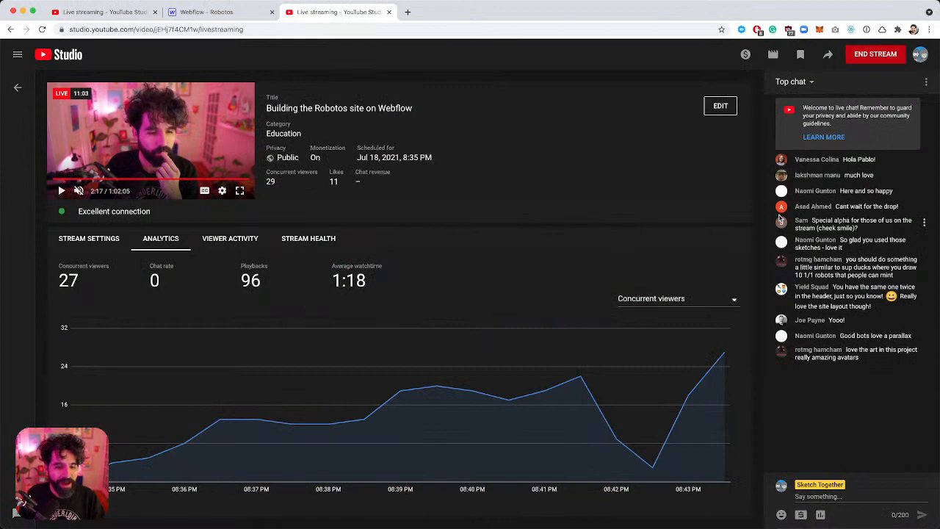
key(super+Tab)
key(super+Tab)
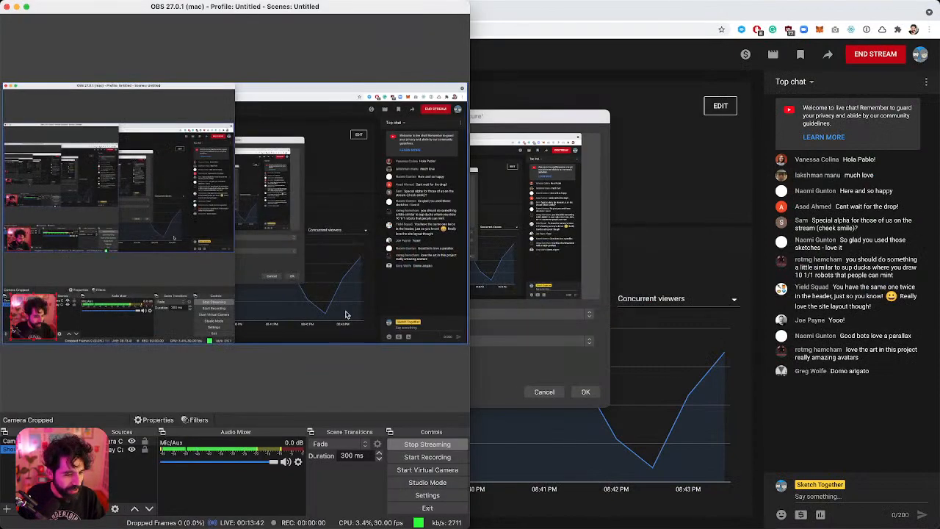
key(super+Tab)
key(super+Tab)
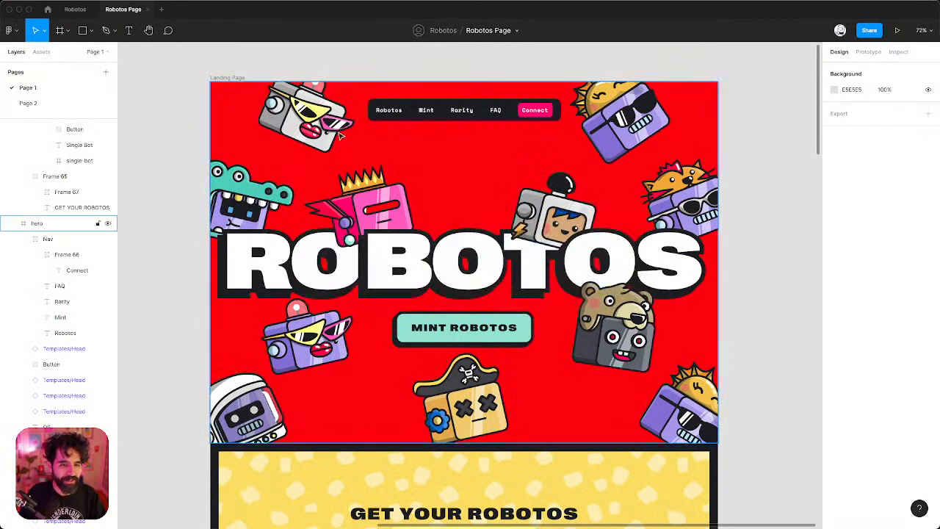
Confirm the Figma hero frame measures 1440×1024, then bring up the Webflow Robotos project.
click(340, 135)
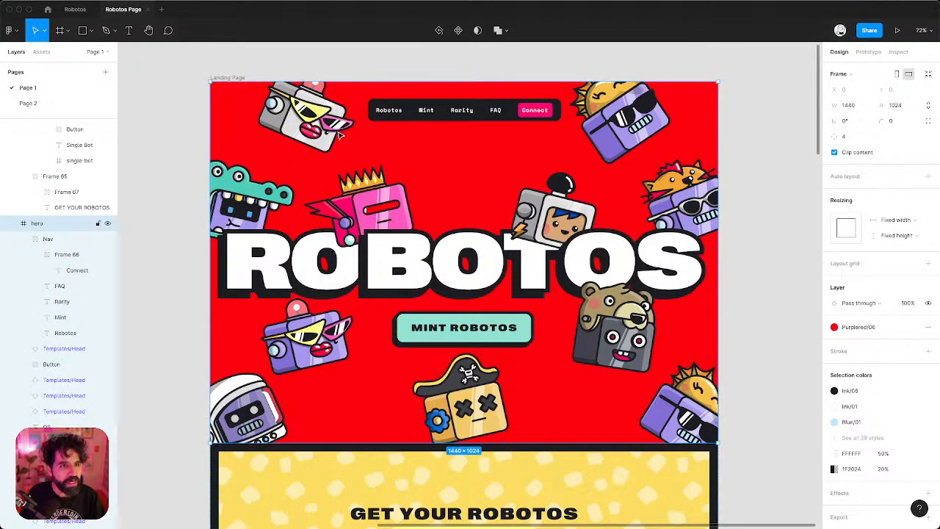
key(super+Tab)
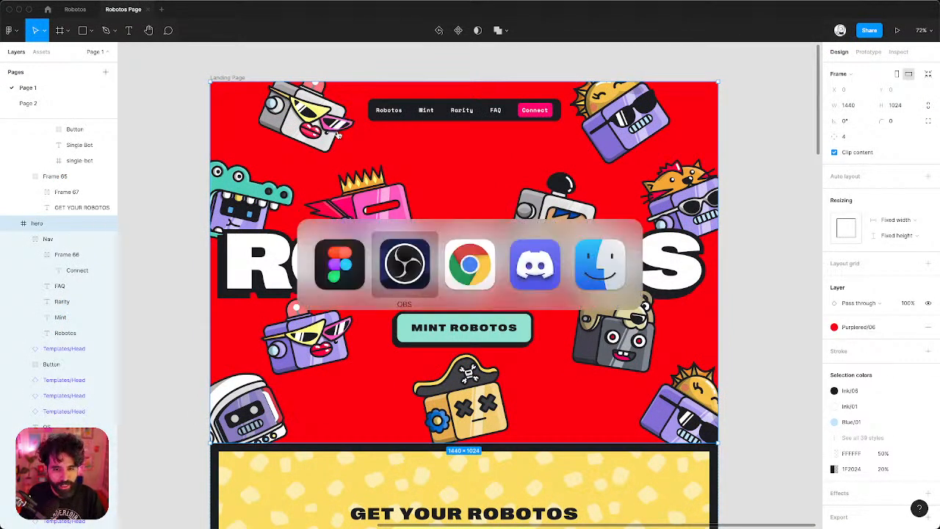
key(super+Tab)
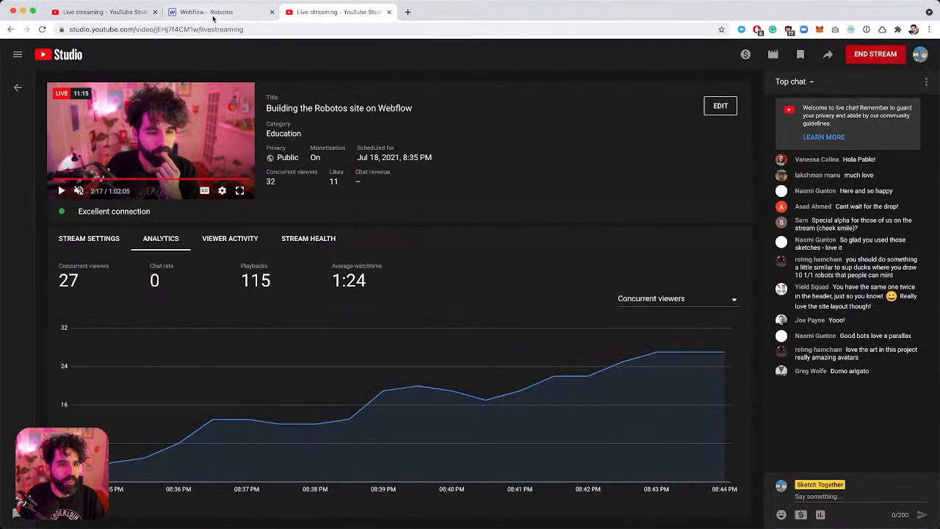
click(212, 13)
Insert a Section into the Body, then a Container inside that Section.
click(279, 274)
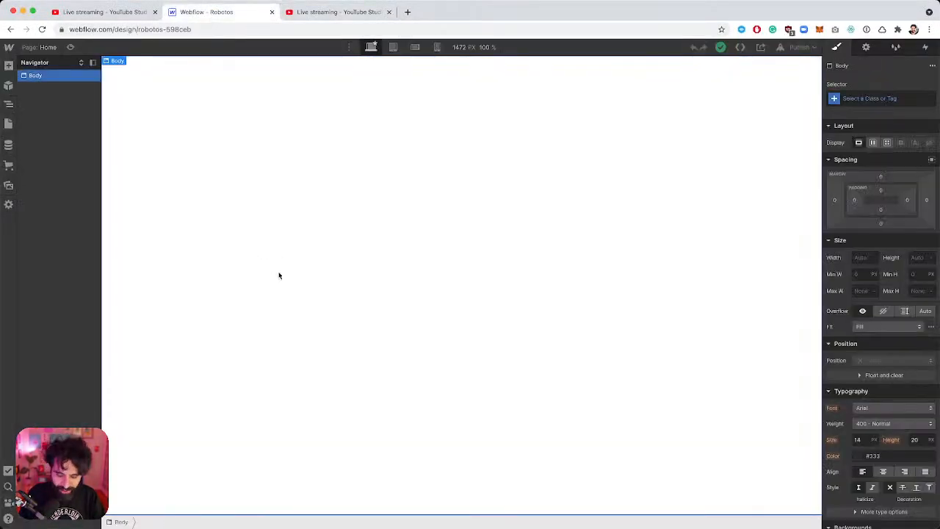
key(super+k)
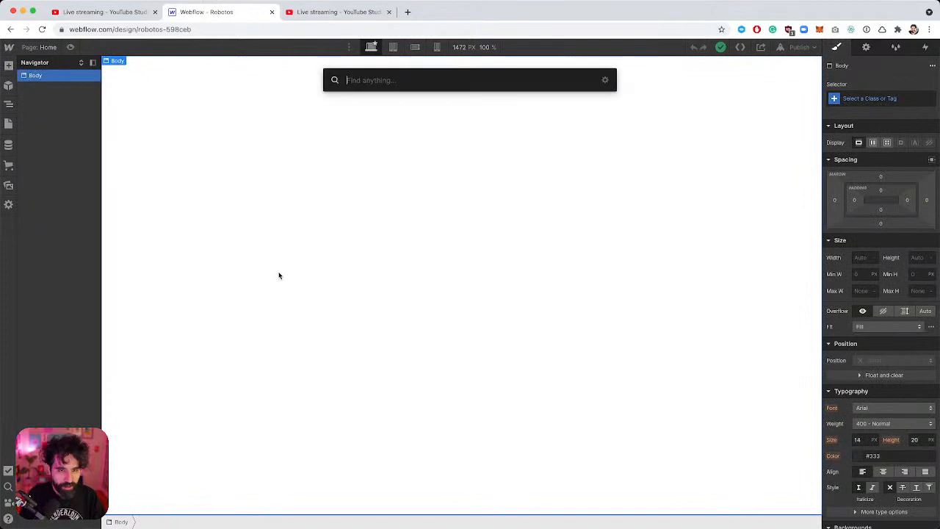
text(sec)
key(Return)
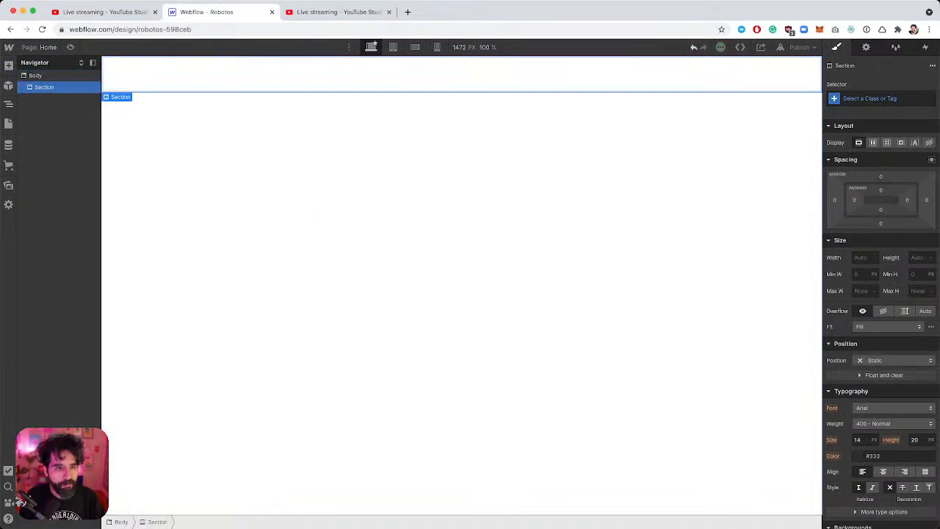
key(super+k)
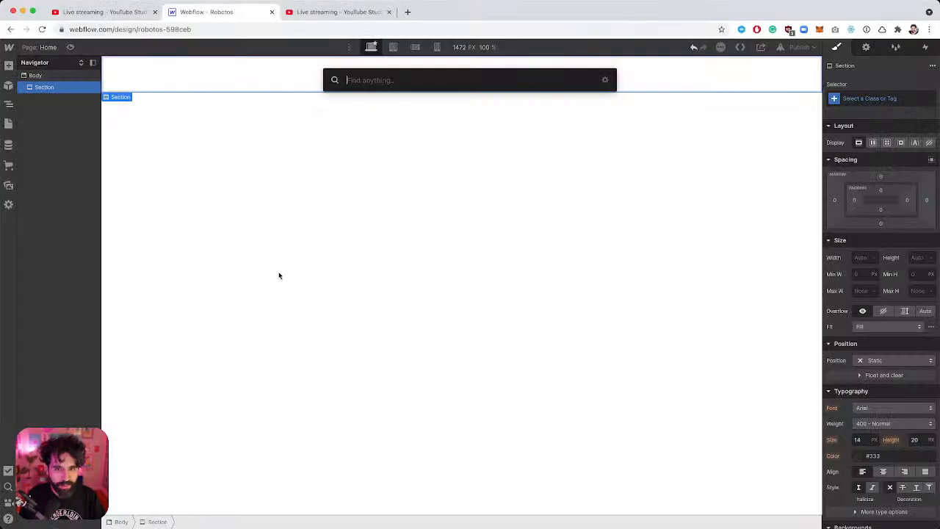
text(con)
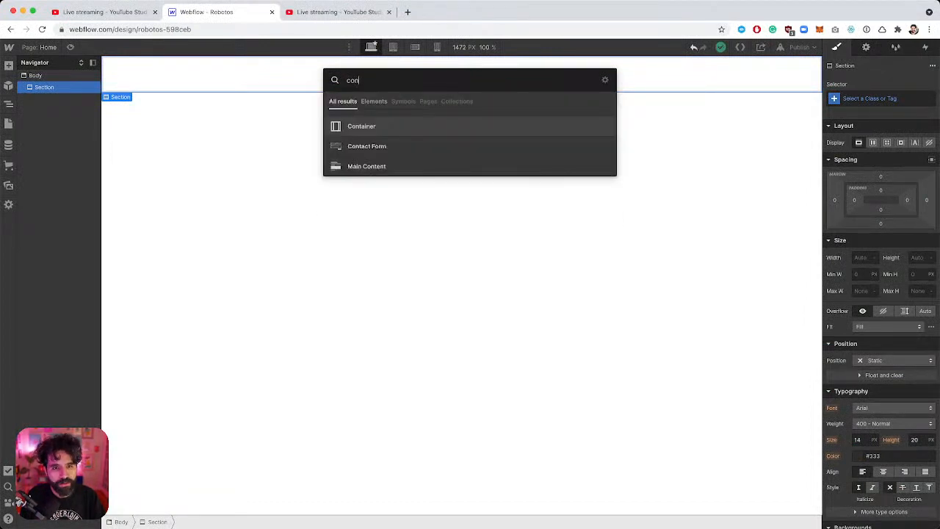
key(Return)
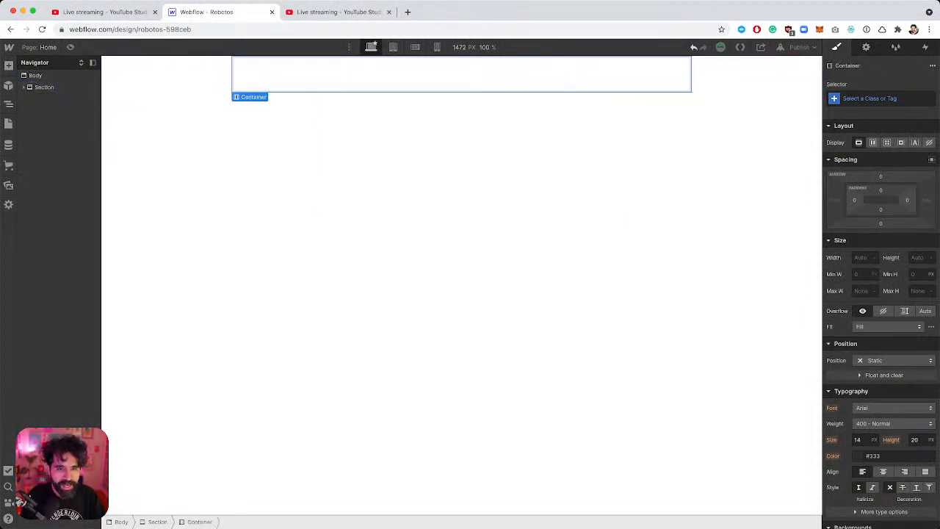
Set the Container's maximum width to 100%.
click(864, 291)
text(100%)
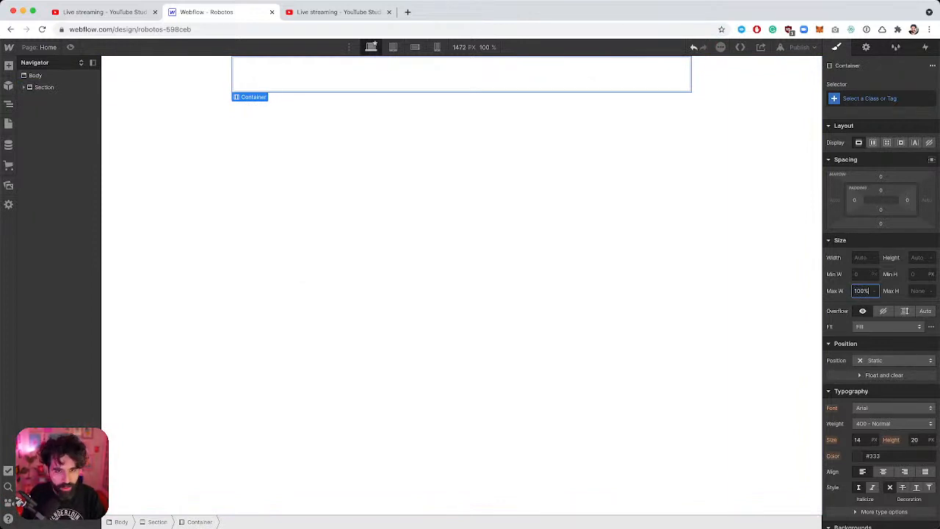
key(Return)
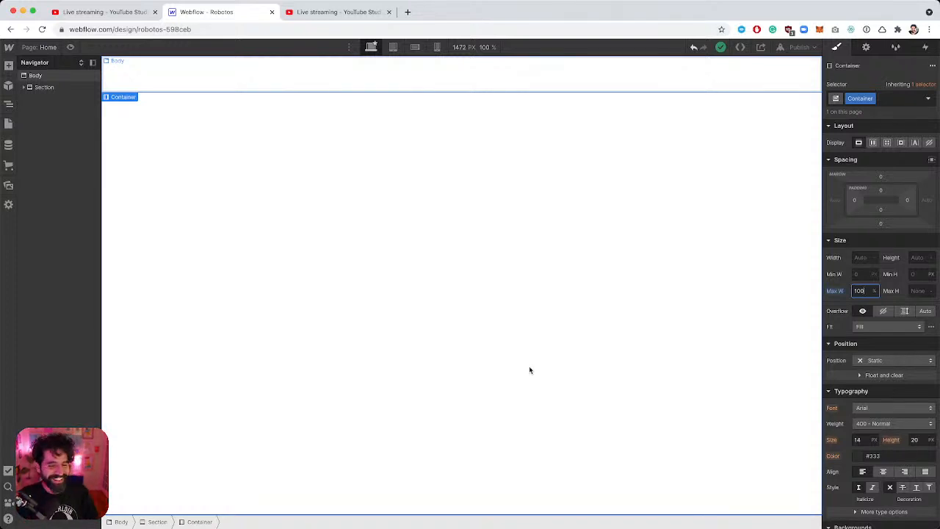
click(23, 88)
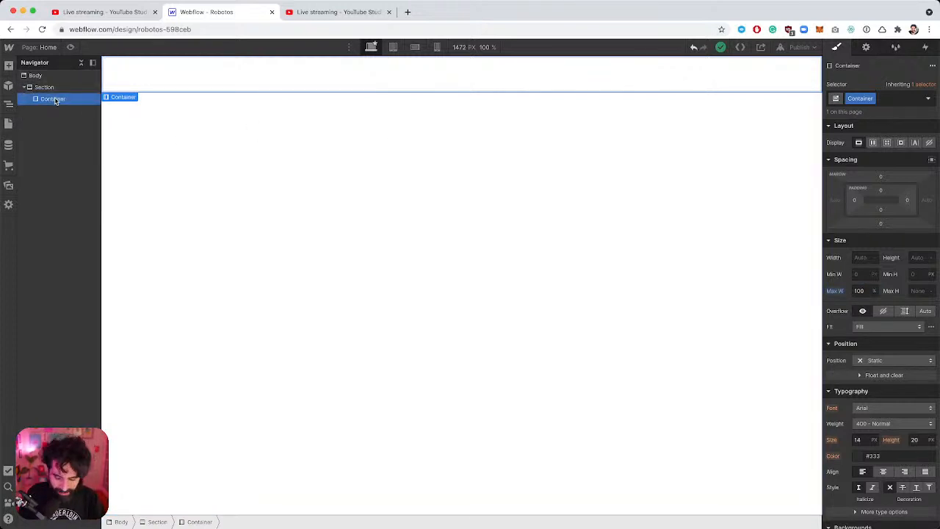
Check the pink robot's crown in the Figma design, then return to Webflow.
key(cmd+Tab)
key(super+Tab)
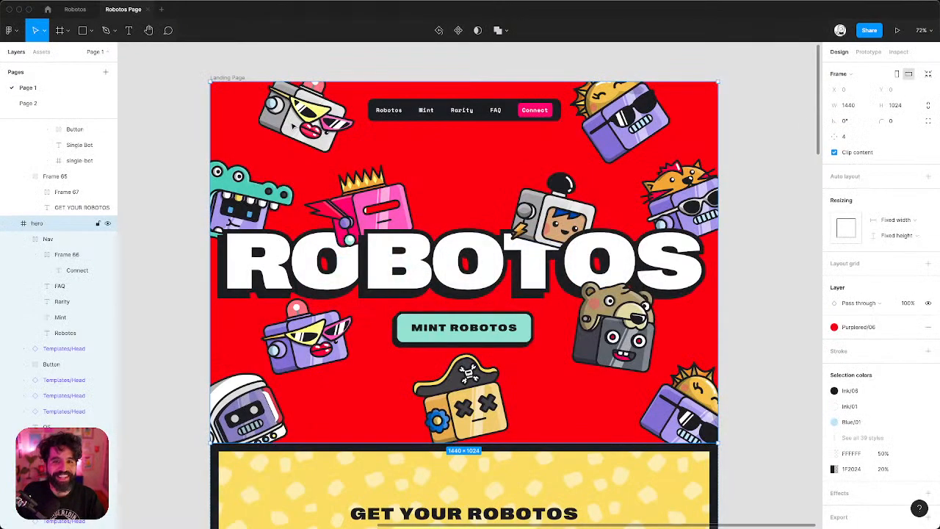
key(super+Tab)
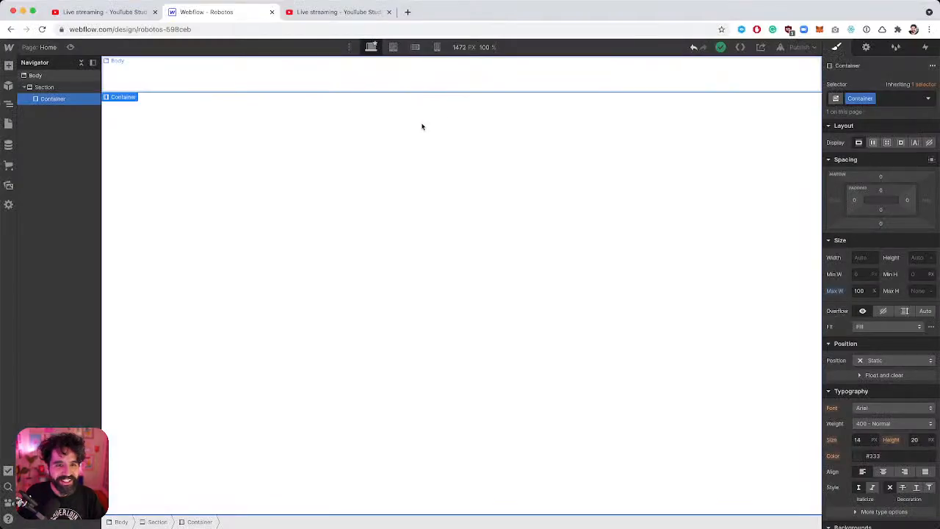
key(super+Tab)
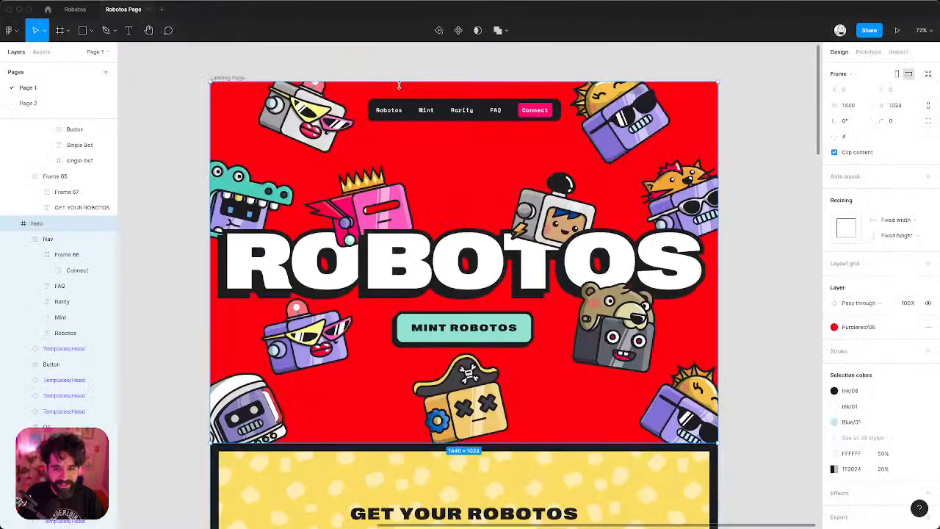
super+click(371, 184)
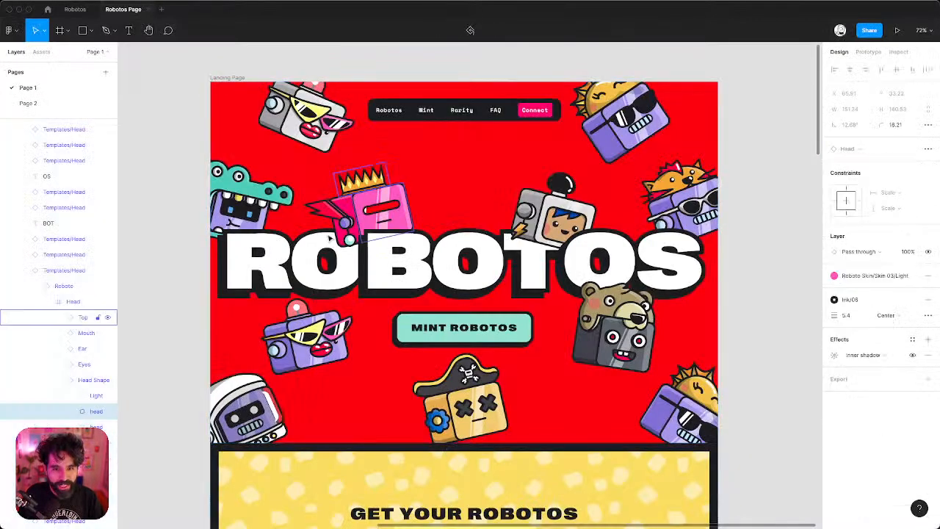
key(super+Tab)
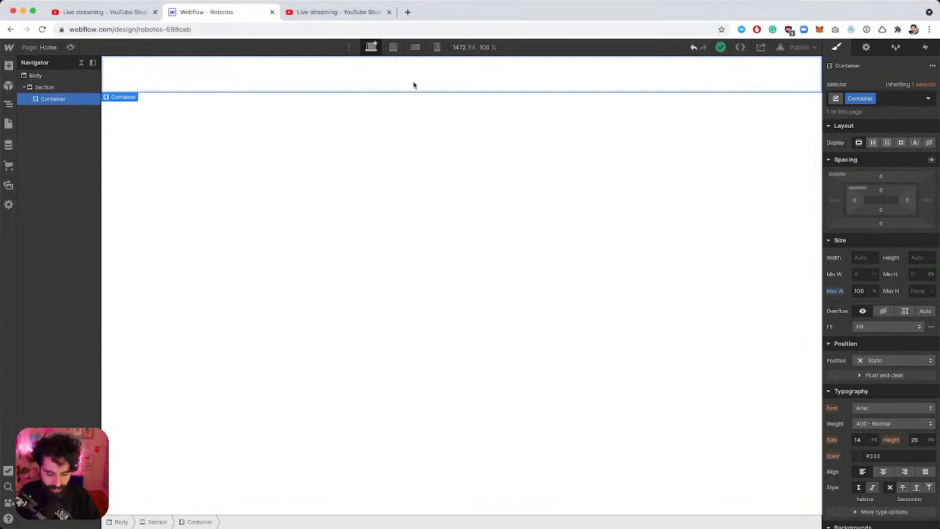
Add an H1 heading inside the Container and change its text to RO.
key(super+e)
text(hea)
key(Return)
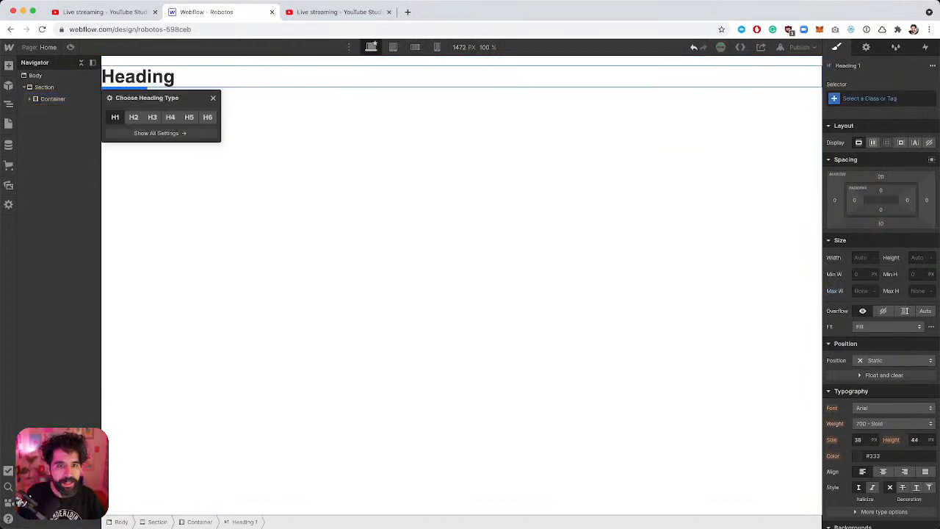
click(149, 79)
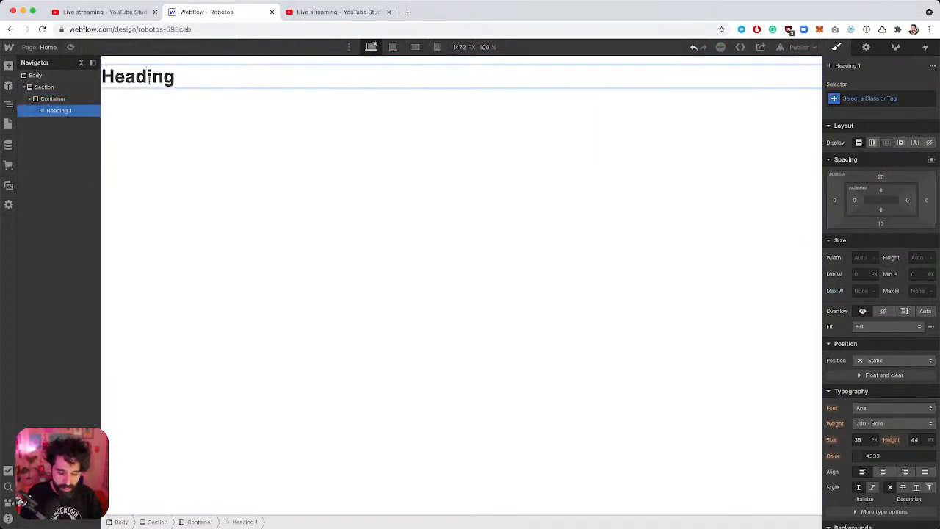
double_click(149, 79)
text(RO)
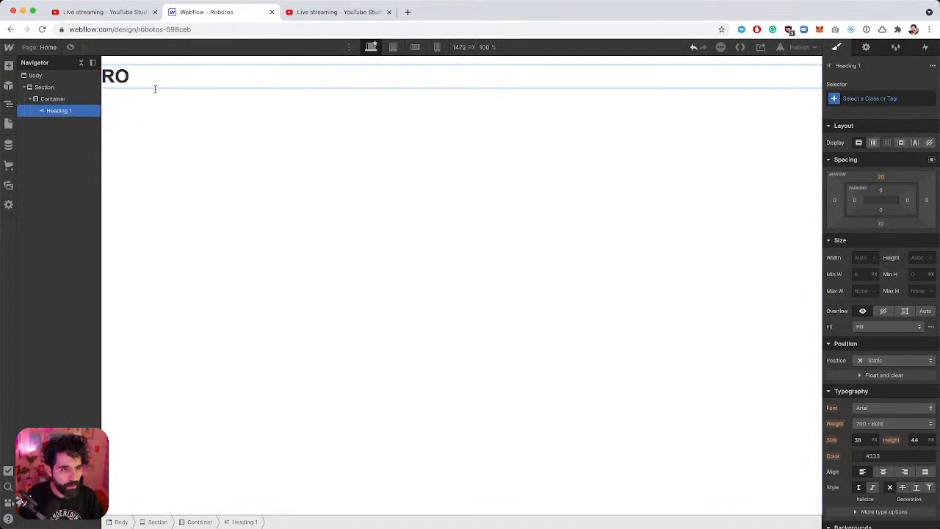
click(155, 96)
Try duplicating the RO heading, dismissing the browser's bookmark prompt that appears.
click(163, 191)
click(123, 77)
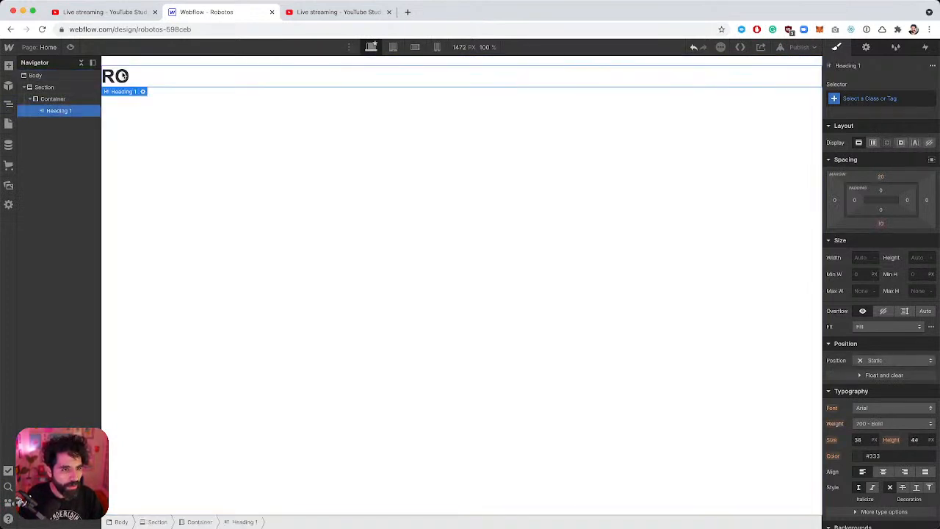
key(super+d)
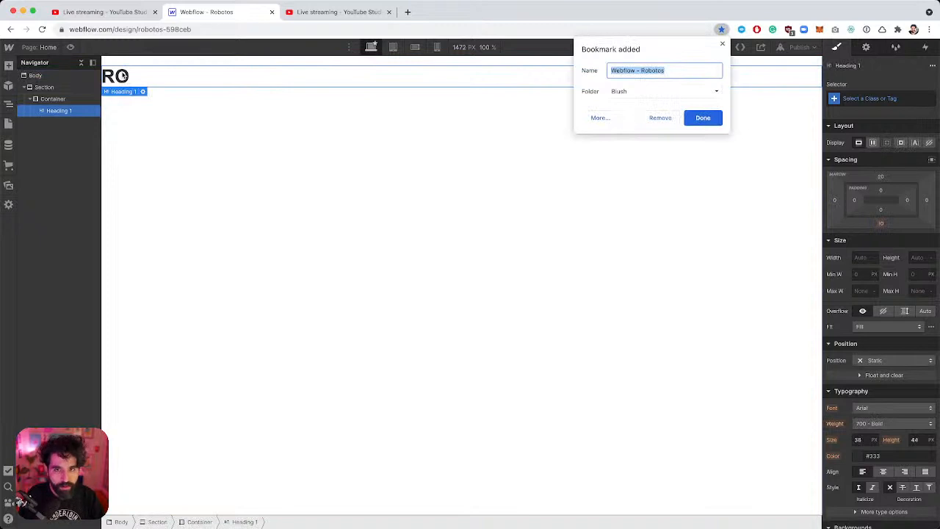
click(253, 166)
click(124, 76)
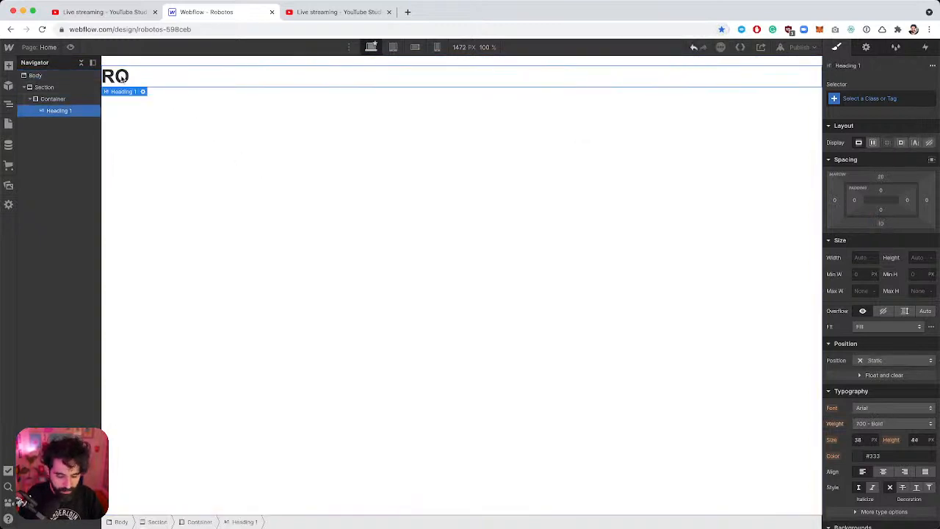
Duplicate the RO heading and change the copy's text to BOT.
key(super+v)
click(121, 107)
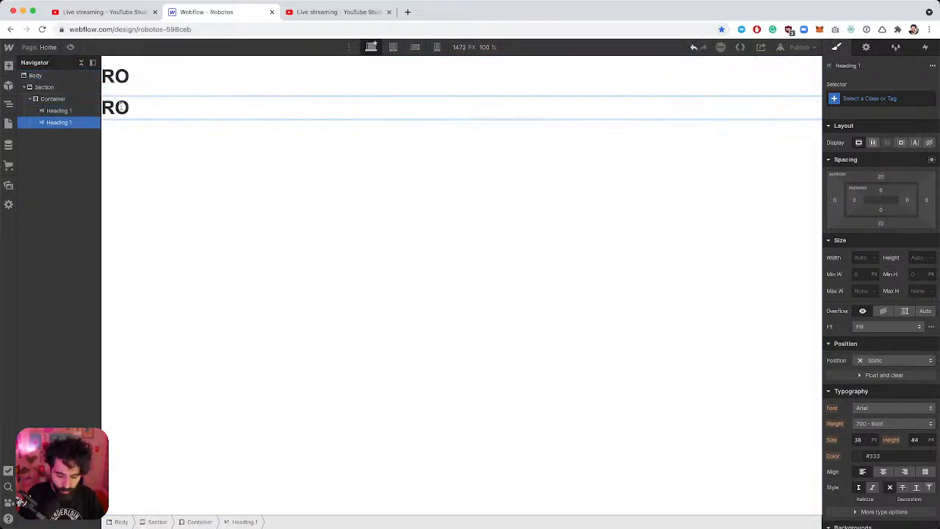
double_click(122, 108)
text(BOT)
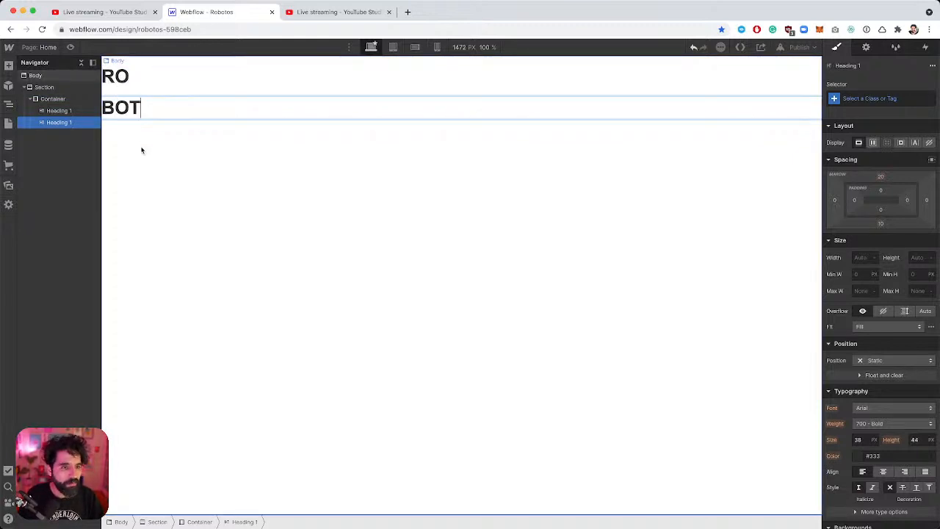
click(141, 150)
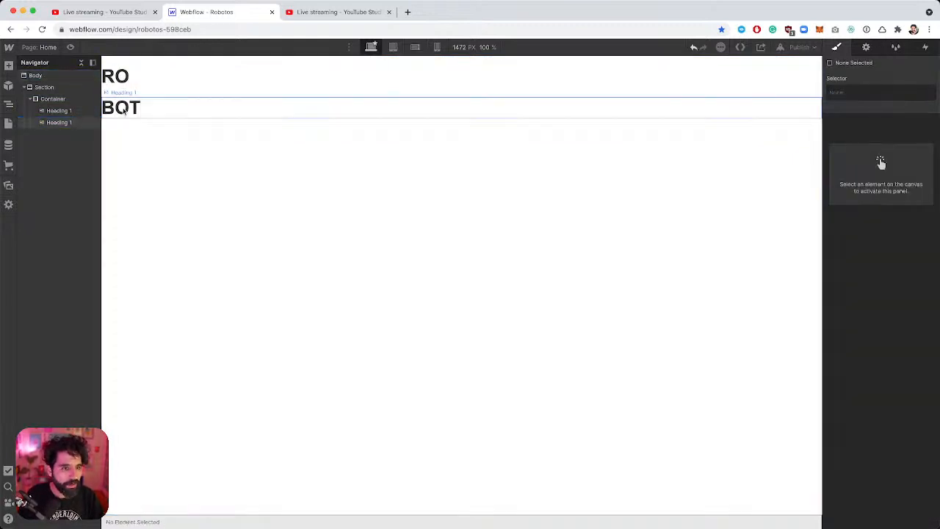
click(124, 110)
Duplicate the BOT heading and change the third heading's text to OS.
key(super+d)
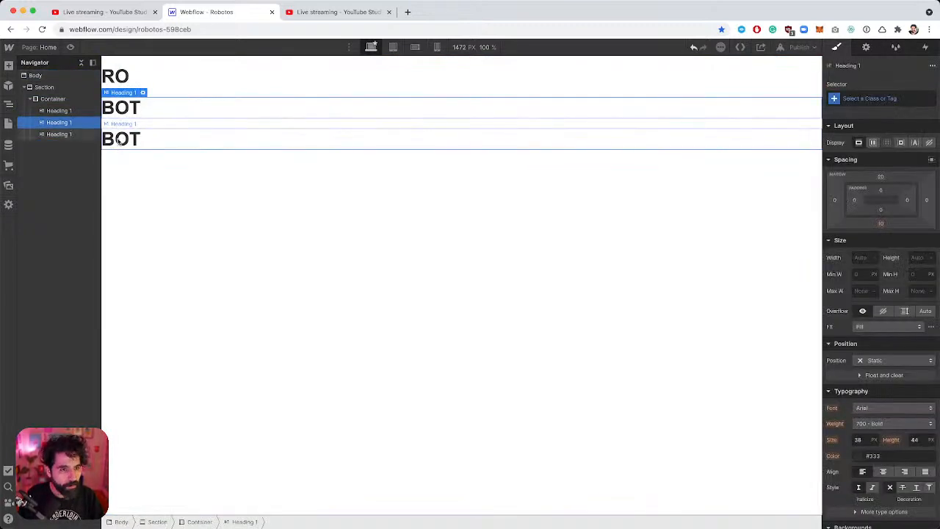
double_click(115, 140)
double_click(116, 140)
text(OS)
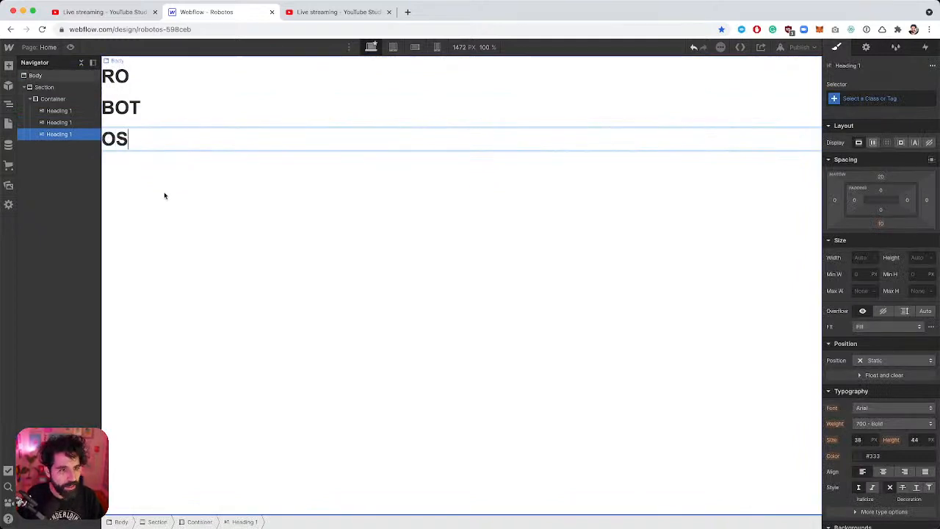
click(167, 189)
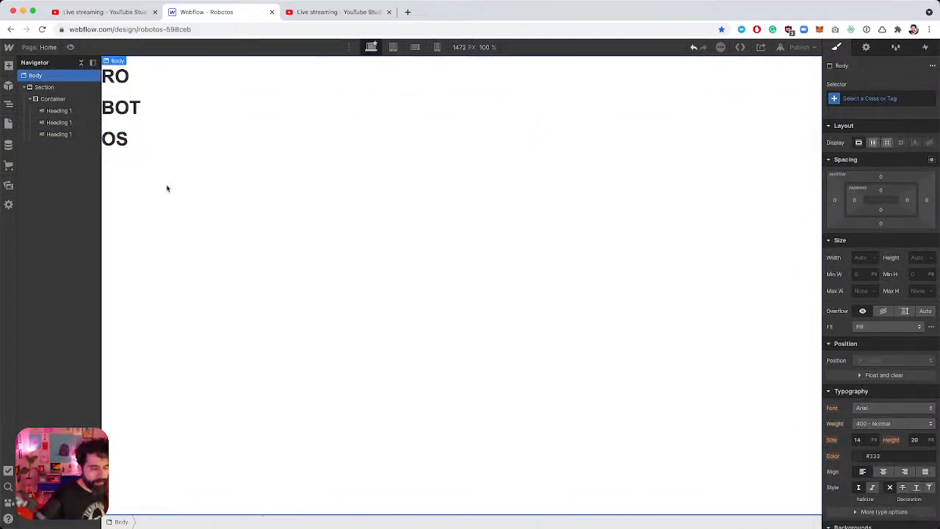
Insert a Div Block into the Container.
click(53, 103)
key(super+e)
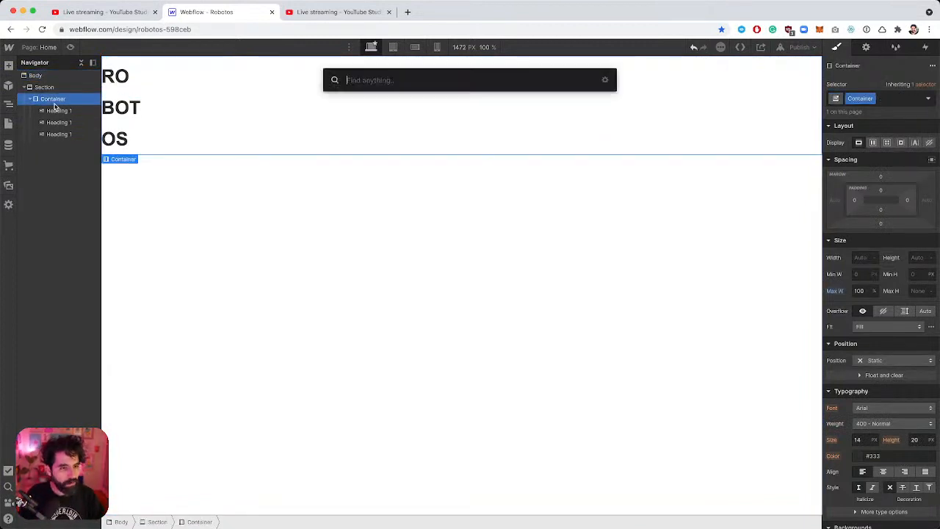
text(div)
key(Return)
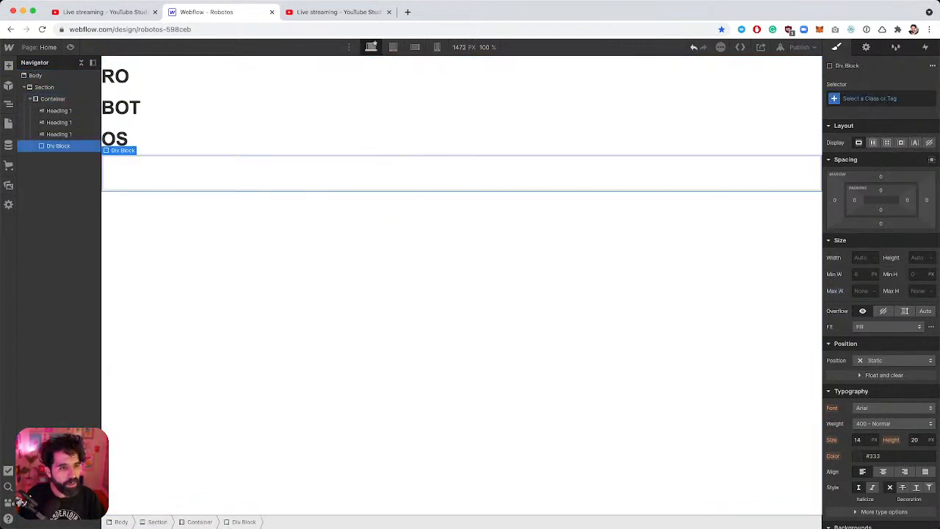
Move the RO, BOT and OS headings into the Div Block in the Navigator.
drag(59, 110, 62, 145)
click(63, 111)
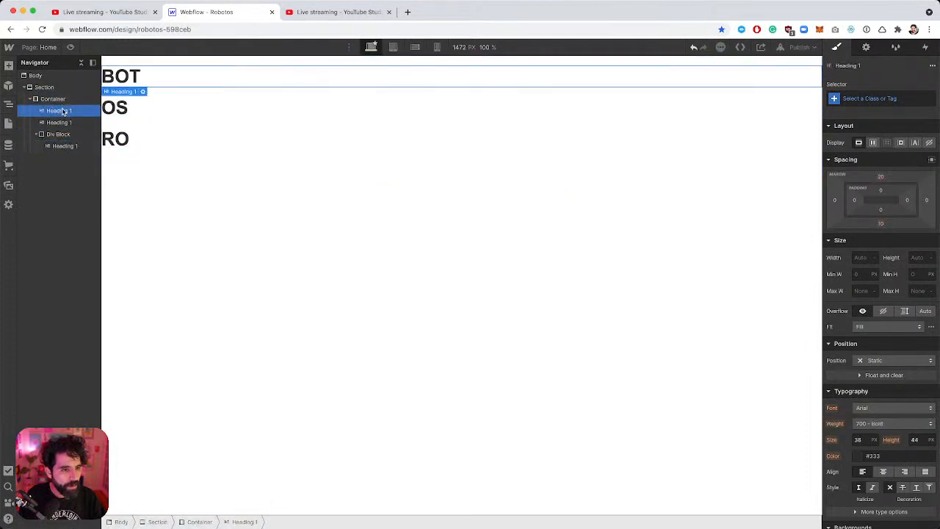
drag(63, 110, 69, 148)
click(66, 112)
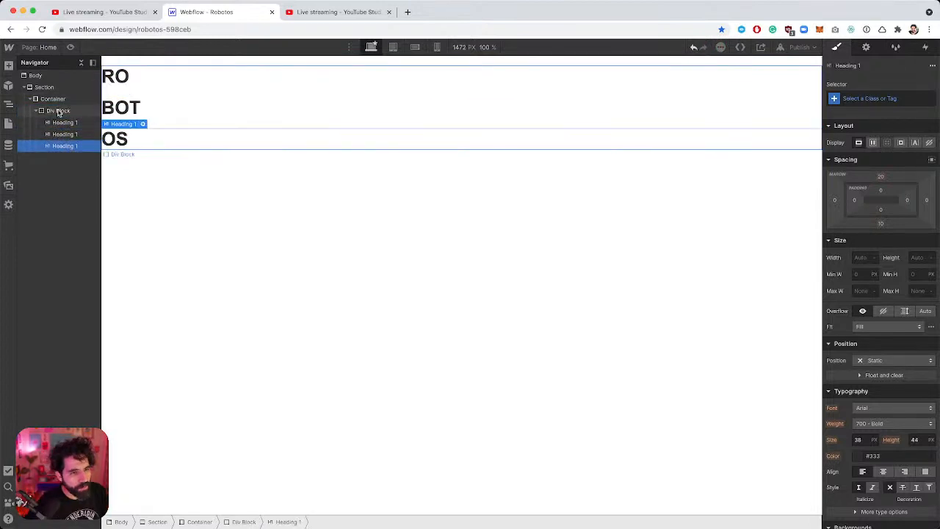
click(59, 112)
key(super+Tab)
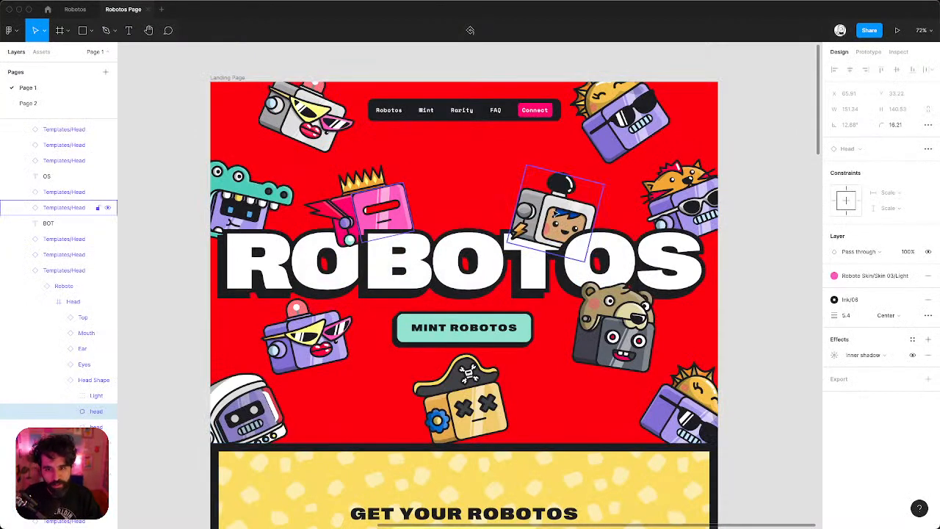
Try shifting the robot head over the T in Figma, then undo the move.
click(550, 223)
mouse_move(556, 220)
mouse_down()
mouse_move(552, 253)
mouse_move(545, 220)
mouse_up()
key(super+z)
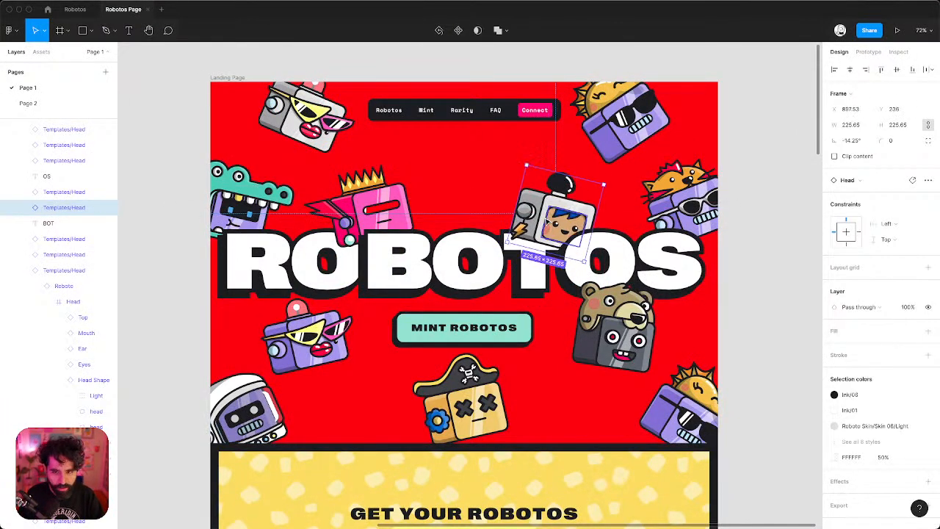
key(super+Tab)
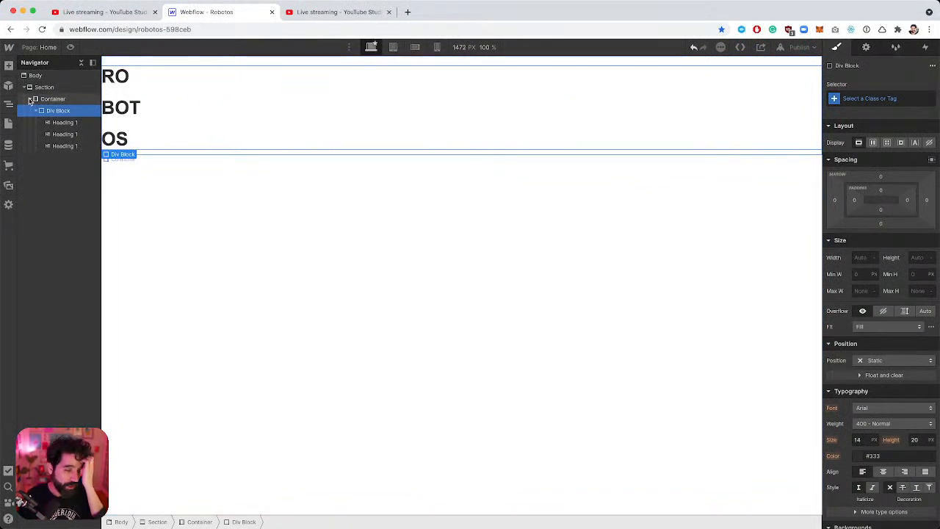
Set the headings' wrapper Div Block to horizontal Flex so ROBOTOS reads on one line.
click(129, 108)
click(125, 76)
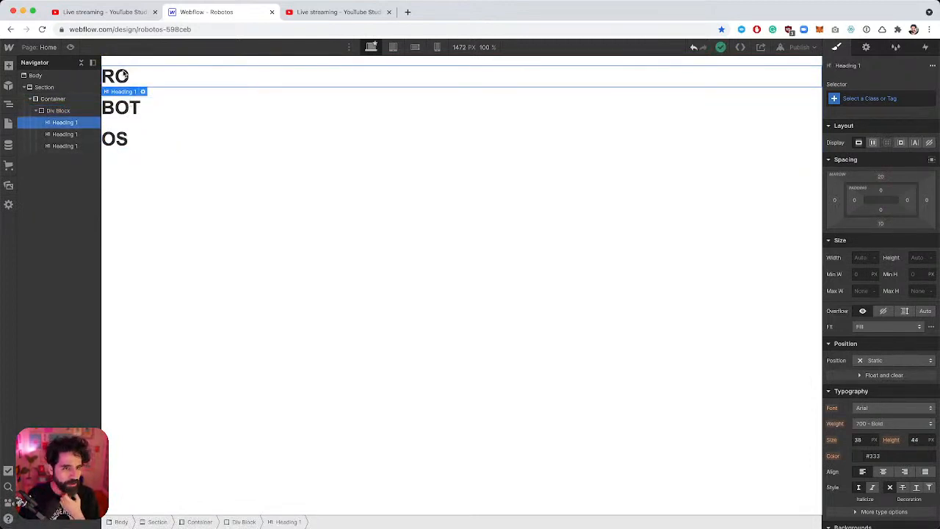
click(66, 146)
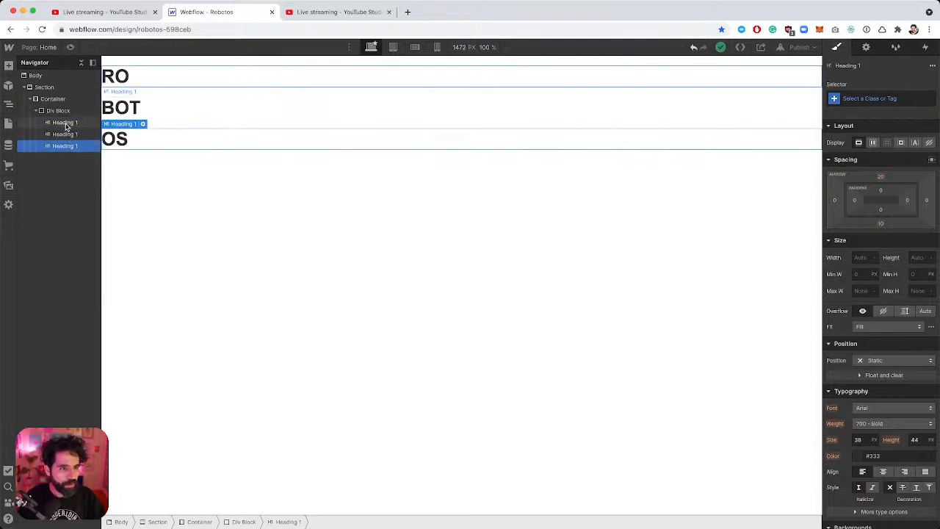
click(63, 122)
click(59, 111)
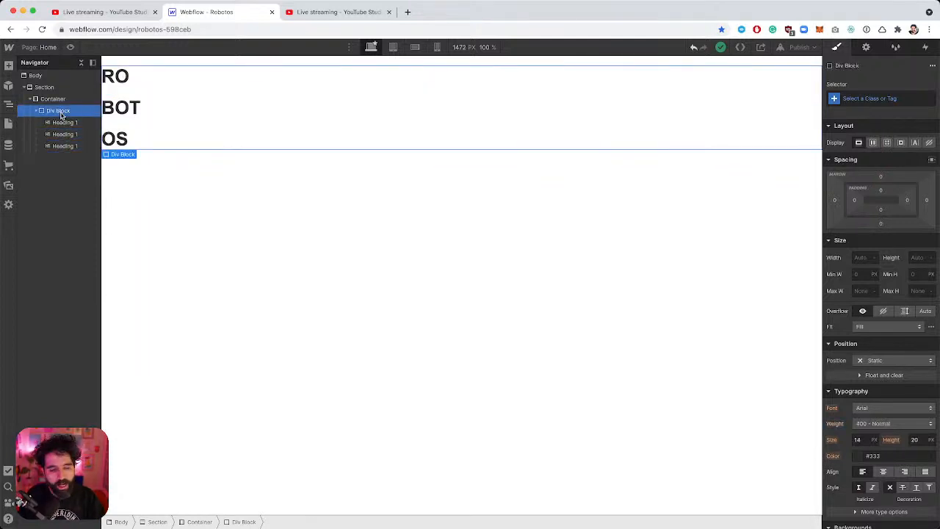
click(873, 142)
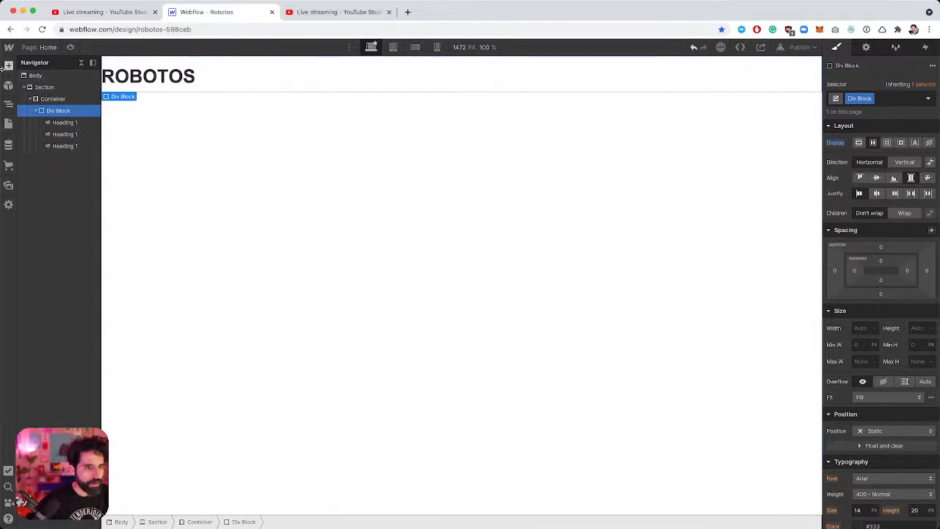
Open the wrapper's class field for renaming, then select the Container and Section.
click(881, 100)
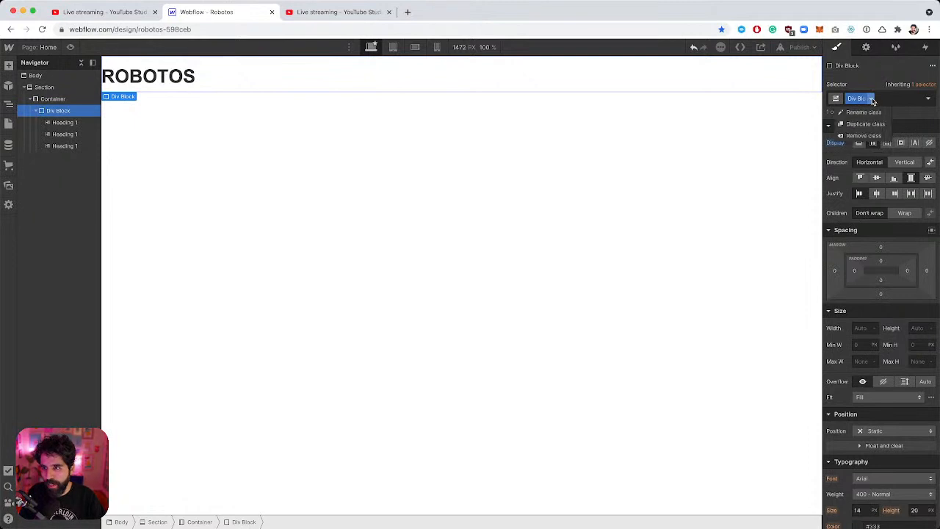
click(873, 113)
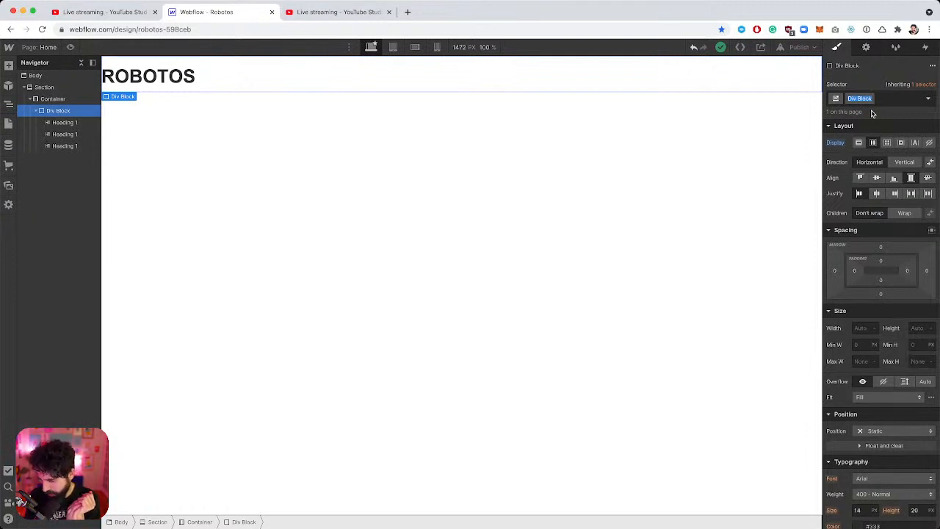
click(50, 100)
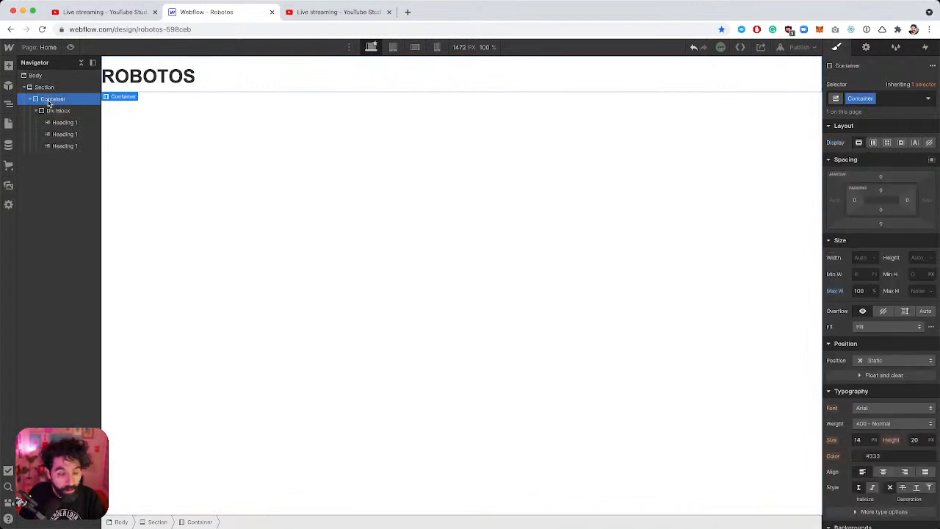
click(46, 88)
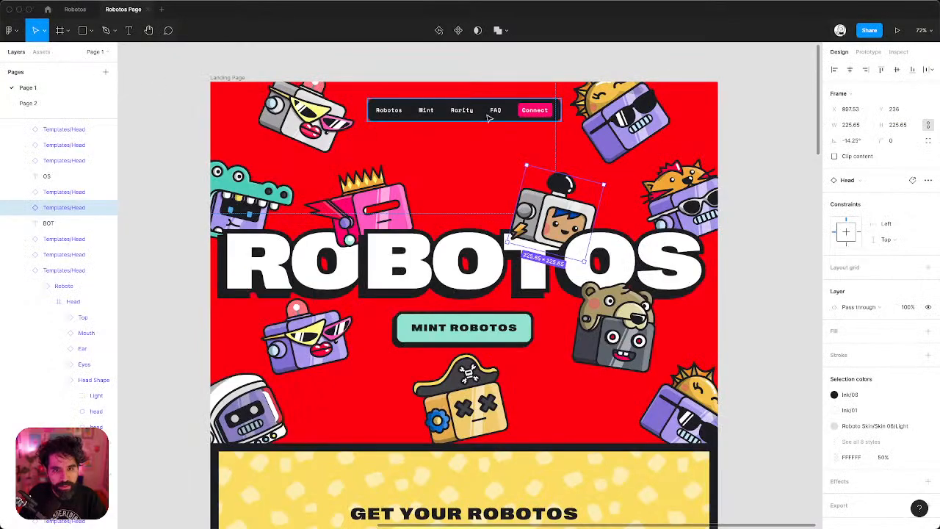
Copy the Nav bar's #1F2024 colour from Figma's Inspect panel.
click(229, 78)
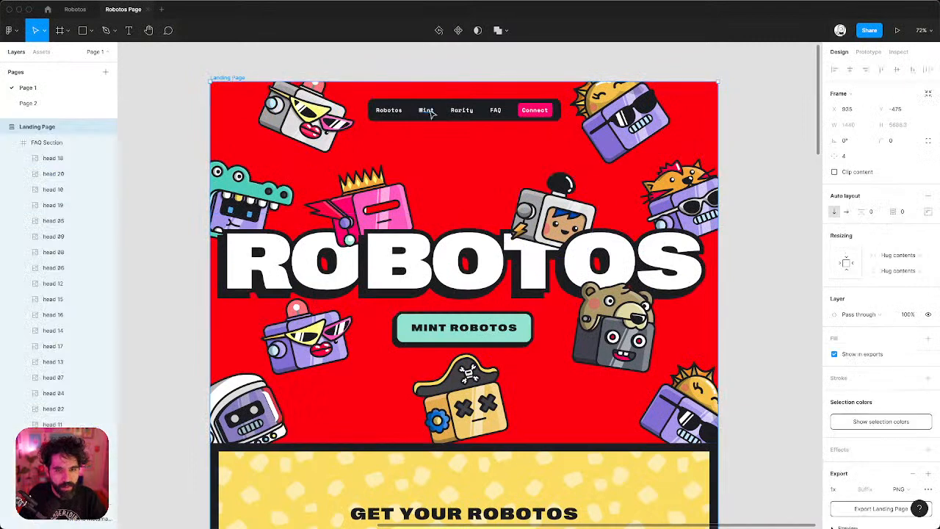
click(386, 105)
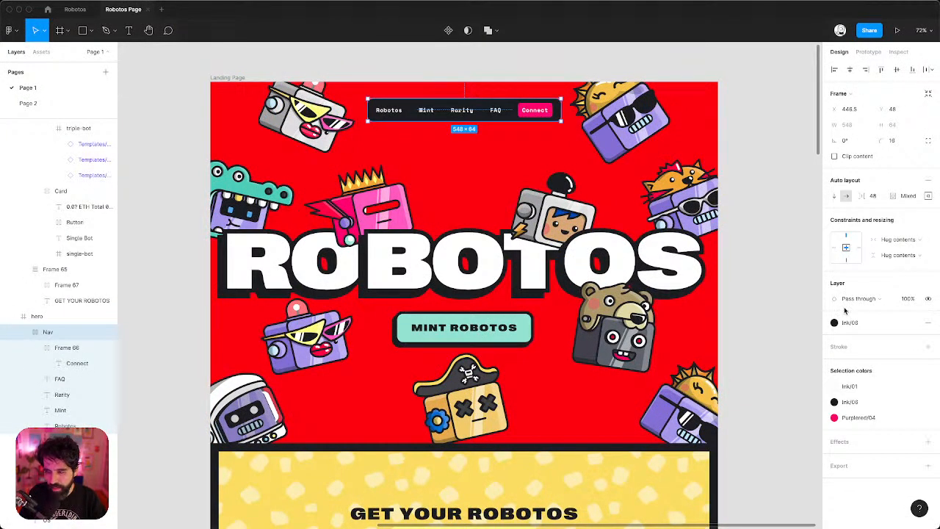
click(899, 52)
click(859, 271)
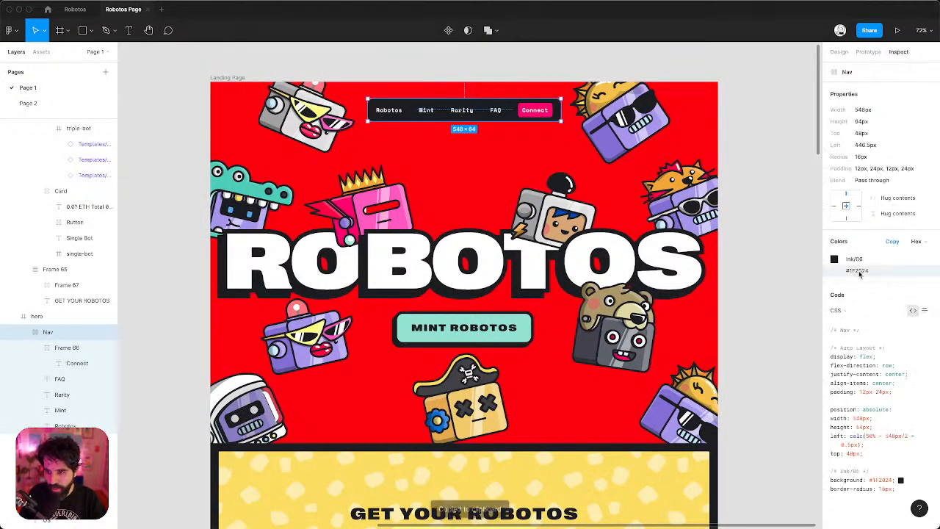
key(super+Tab)
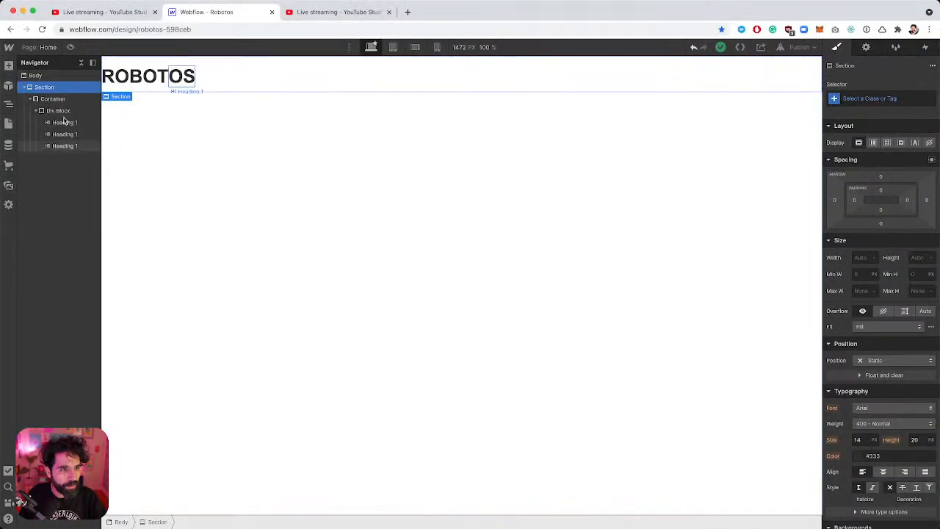
Set the Body (All Pages) text colour to #1F2024 and save it as a swatch named Black.
click(37, 75)
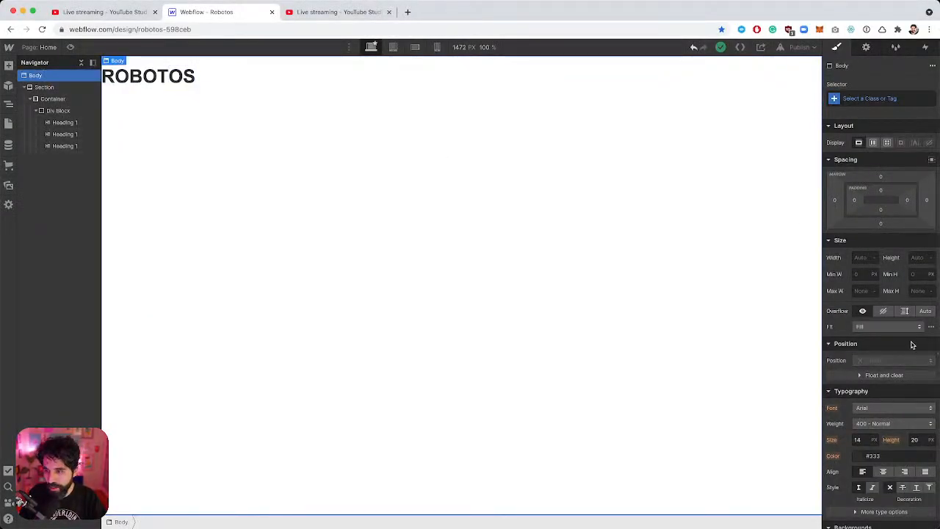
click(889, 99)
click(875, 155)
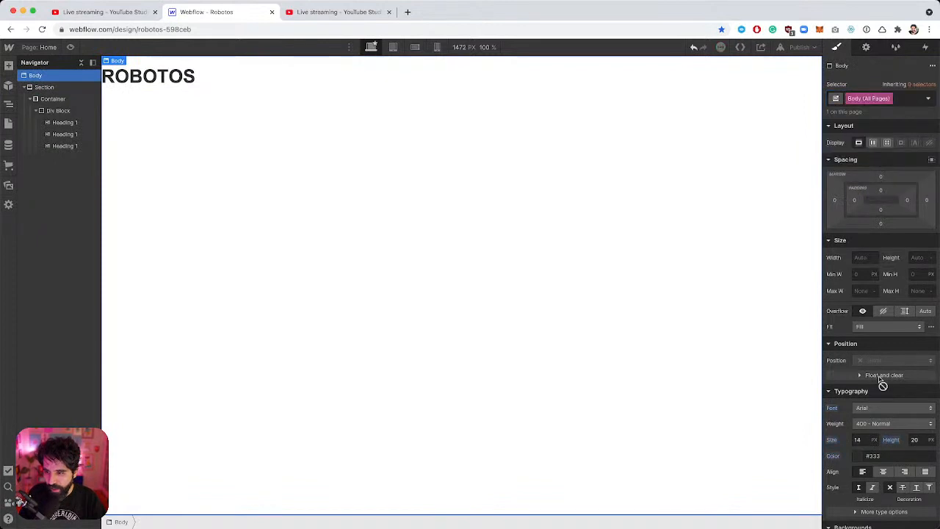
click(859, 461)
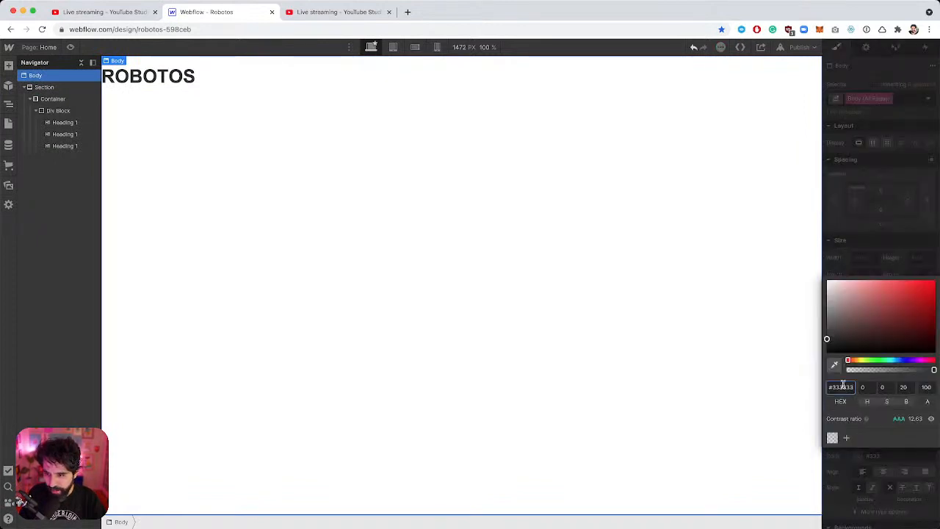
click(843, 385)
text(1F2024)
key(Return)
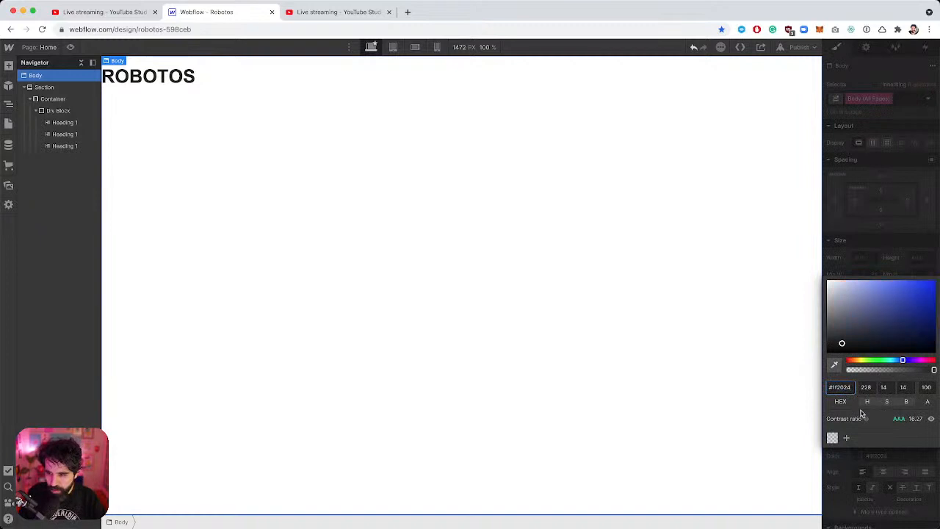
click(846, 438)
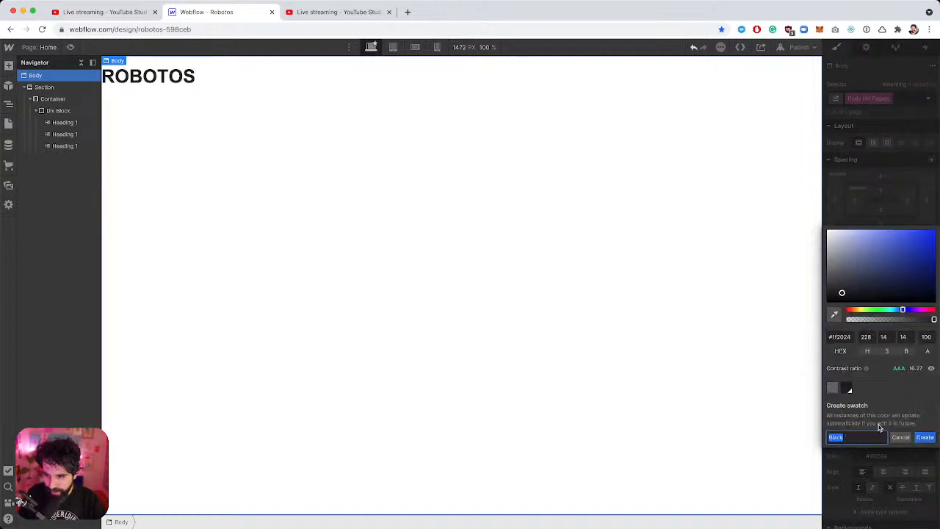
click(925, 437)
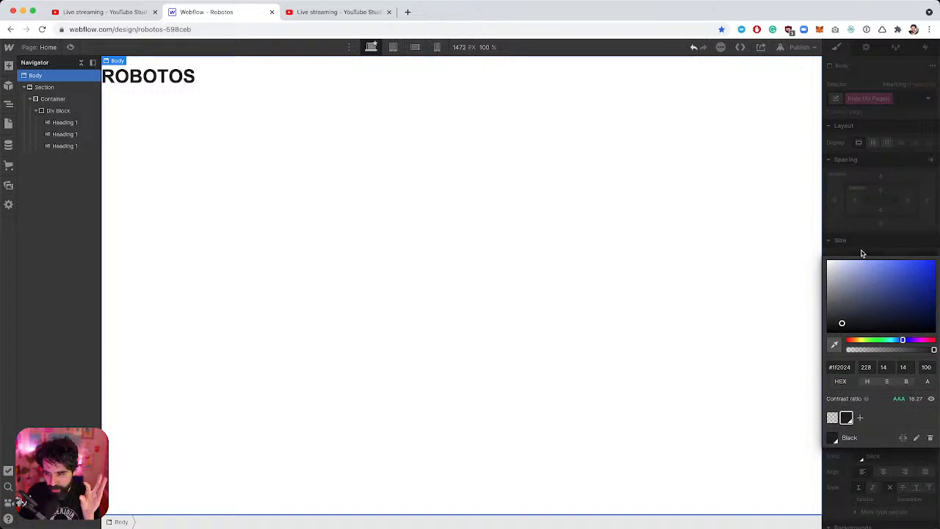
click(856, 228)
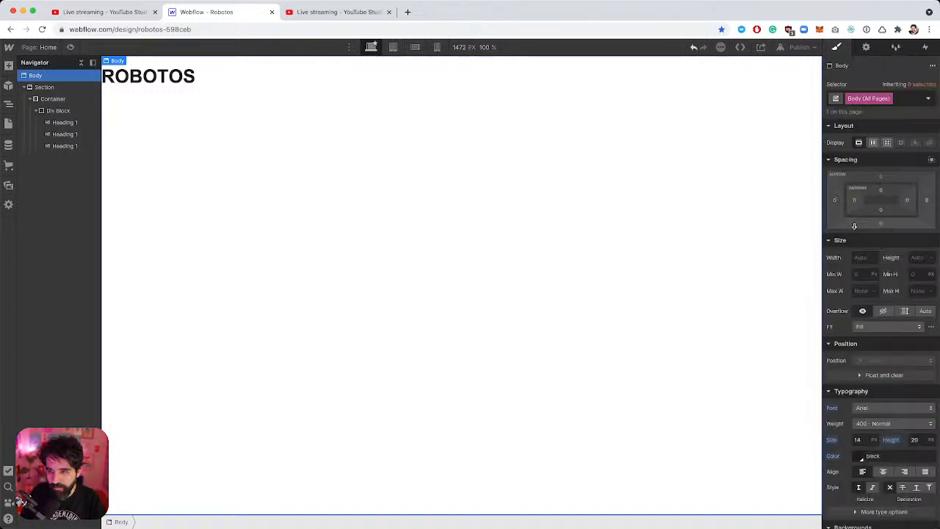
Switch the first heading's selector to the All H1 Headings tag.
click(65, 123)
click(874, 96)
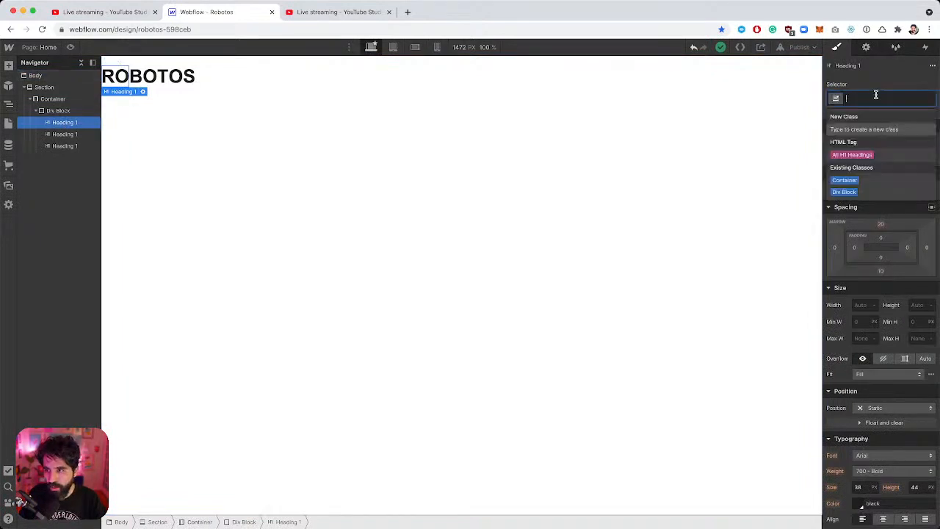
click(876, 154)
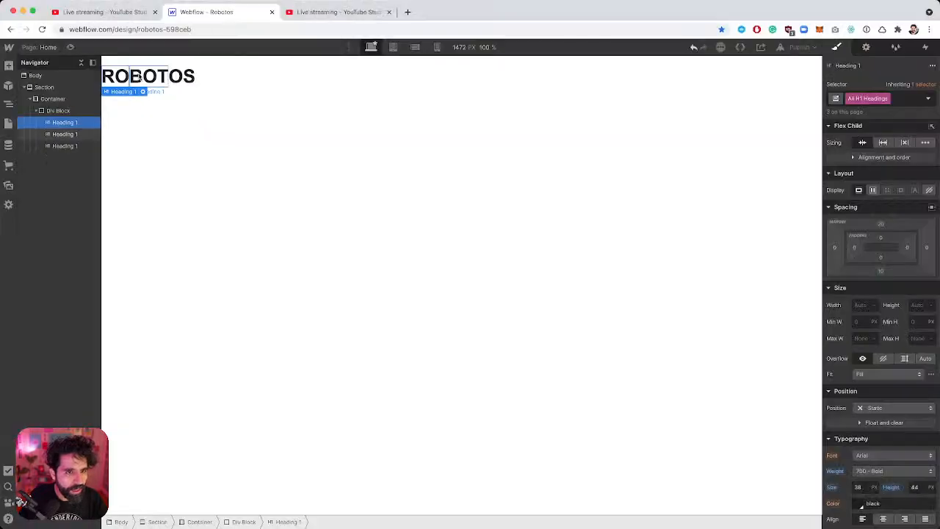
scroll(858, 444, down, 1)
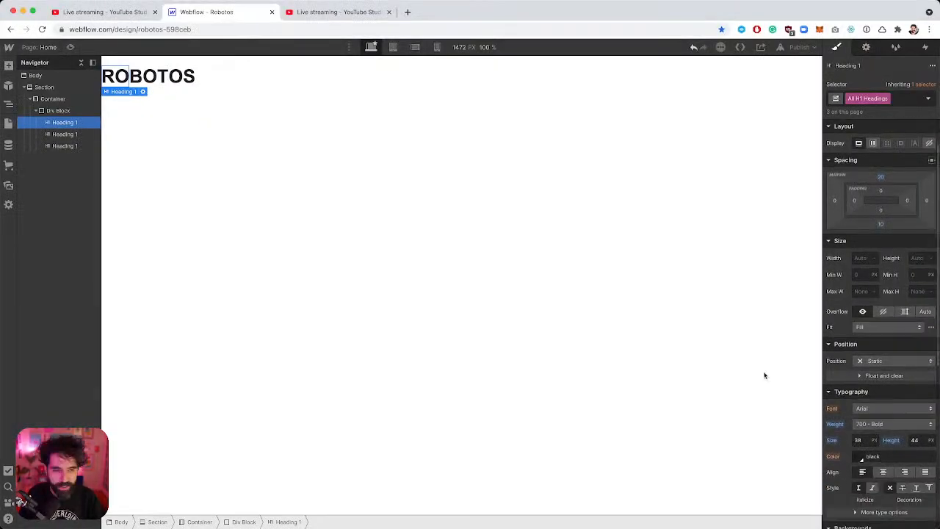
click(259, 143)
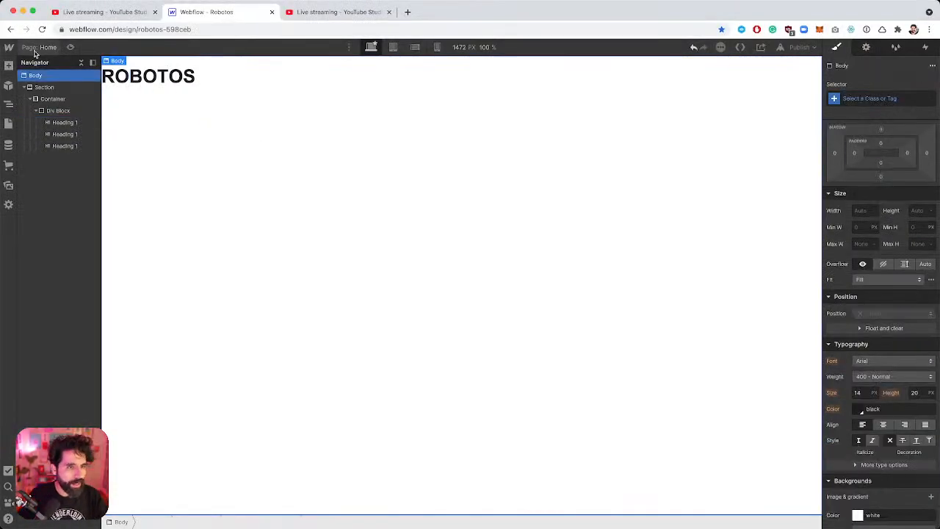
click(46, 88)
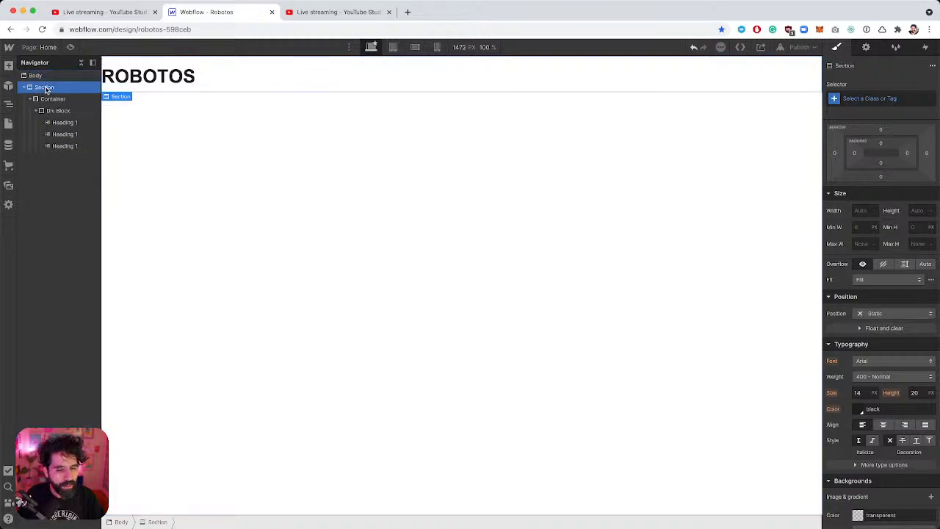
Look up the hero frame's background colour value in Figma, then return to Webflow.
key(super+Tab)
click(229, 88)
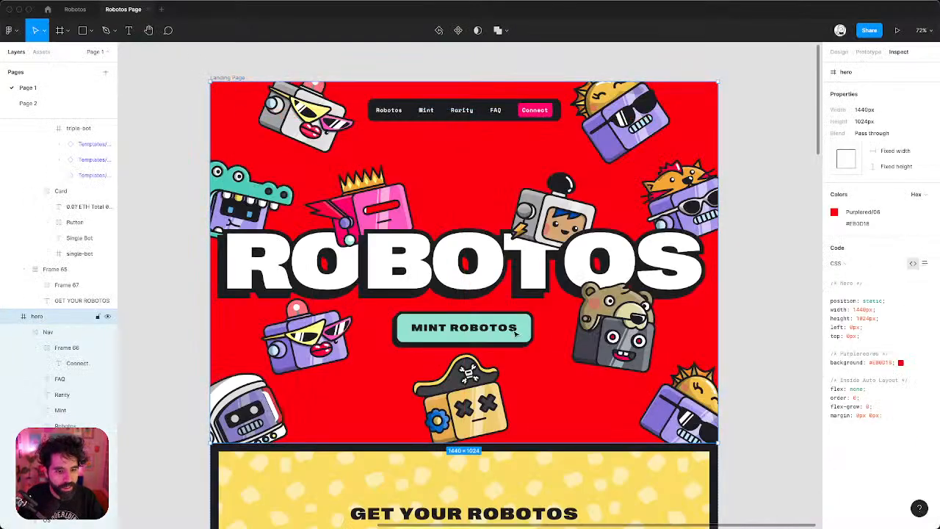
click(878, 362)
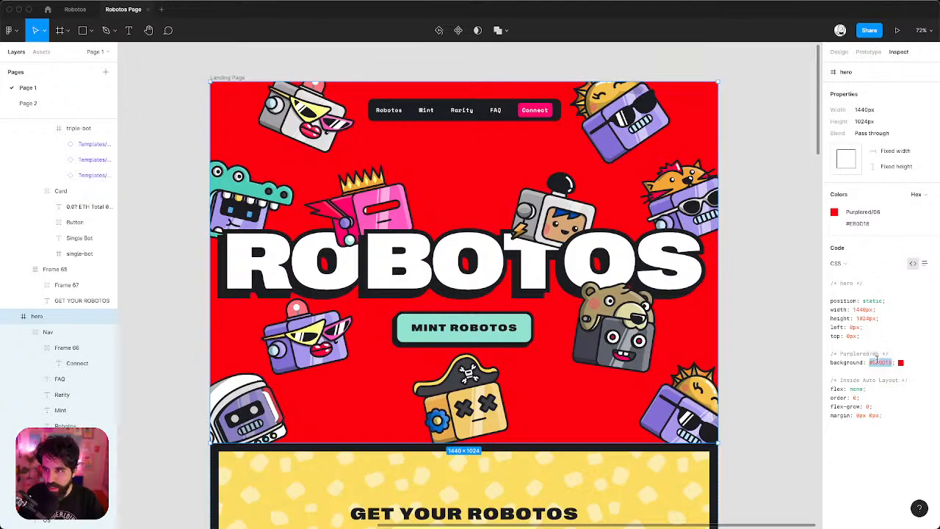
key(super+Tab)
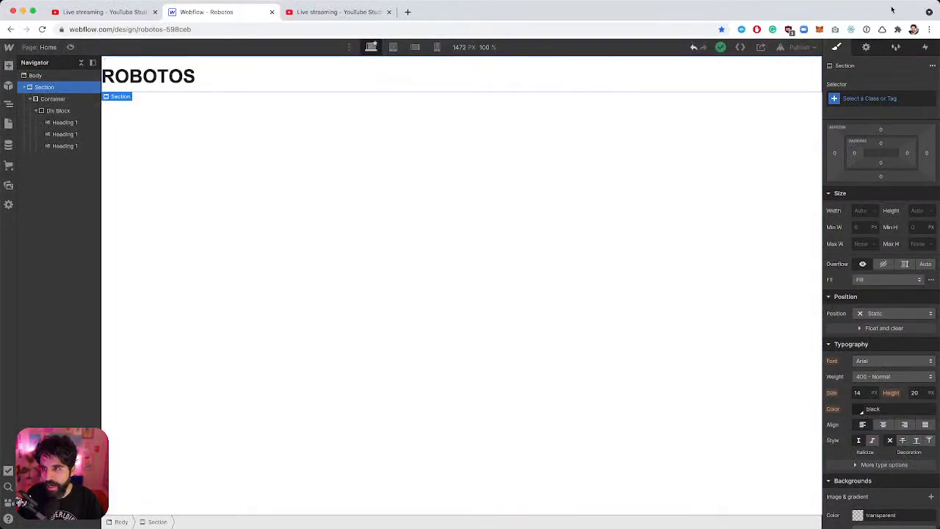
Apply the pasted #eb0d18 red as the section's background colour, then bring Figma forward.
scroll(874, 221, down, 7)
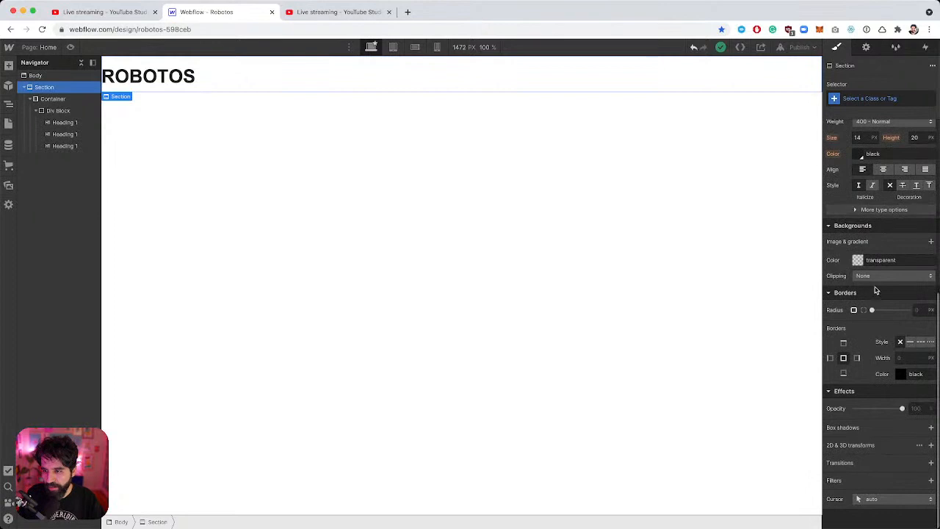
click(886, 260)
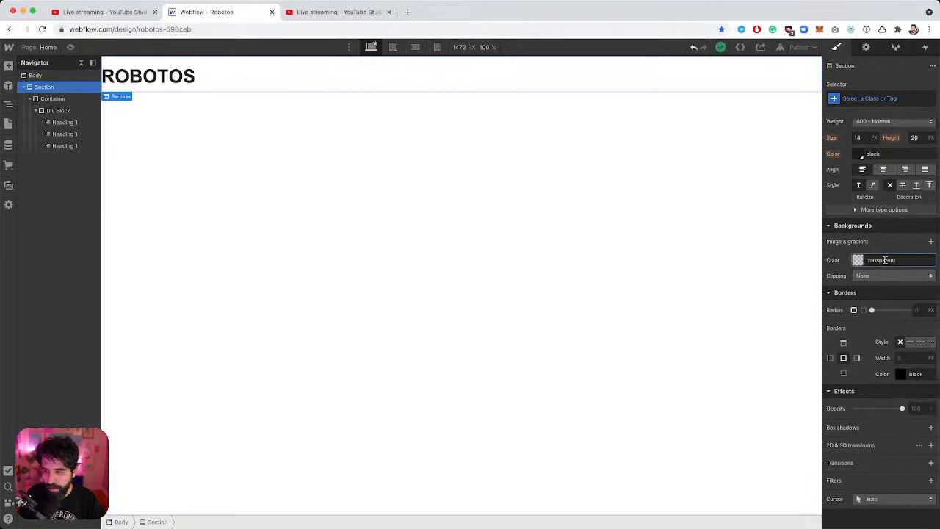
key(super+v)
key(Return)
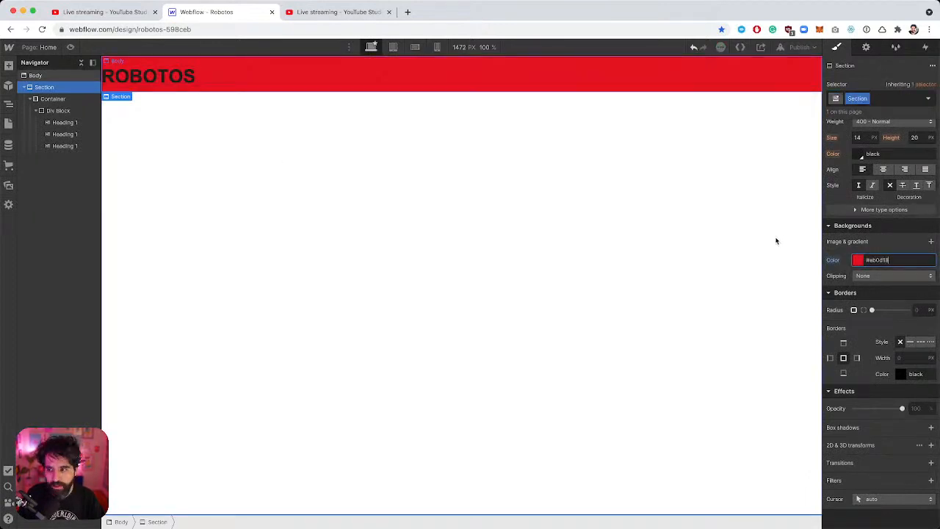
key(super+Tab)
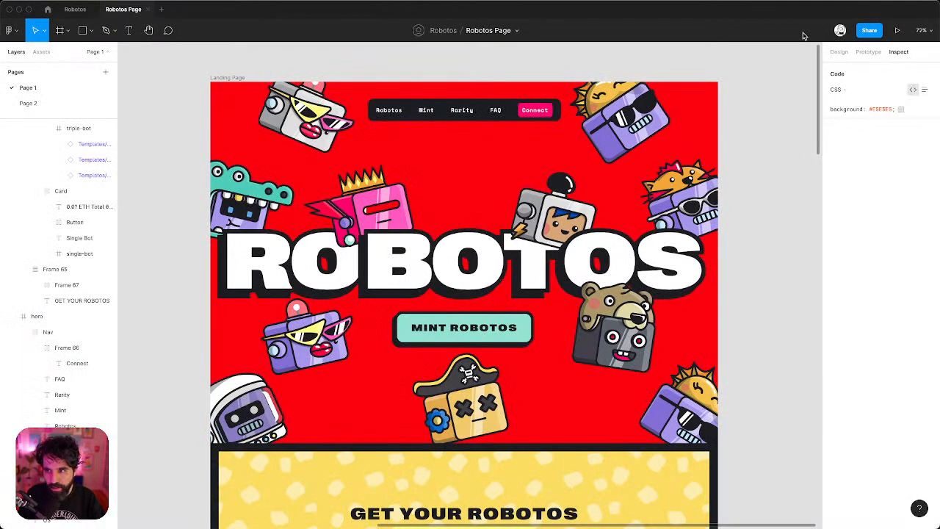
Select the hero frame in Figma and find its #EB0D18 background in the CSS code.
click(839, 51)
click(237, 94)
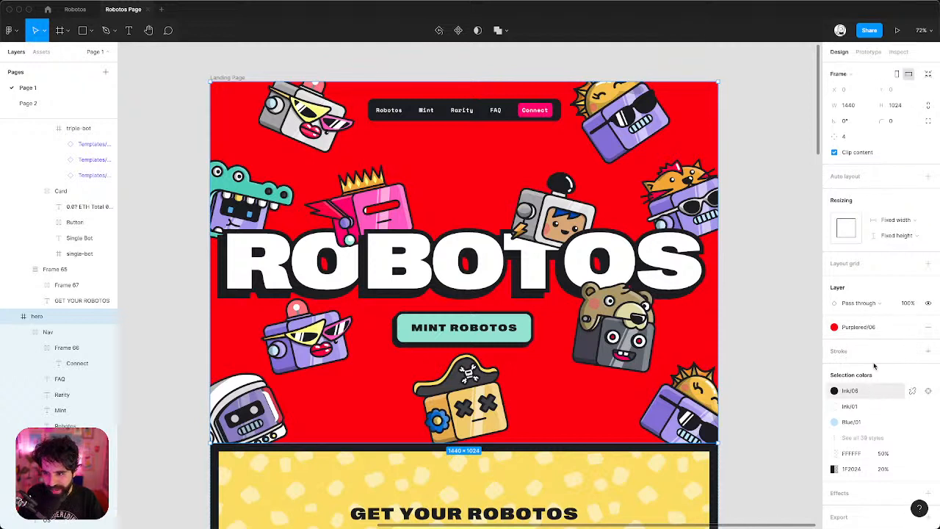
click(899, 52)
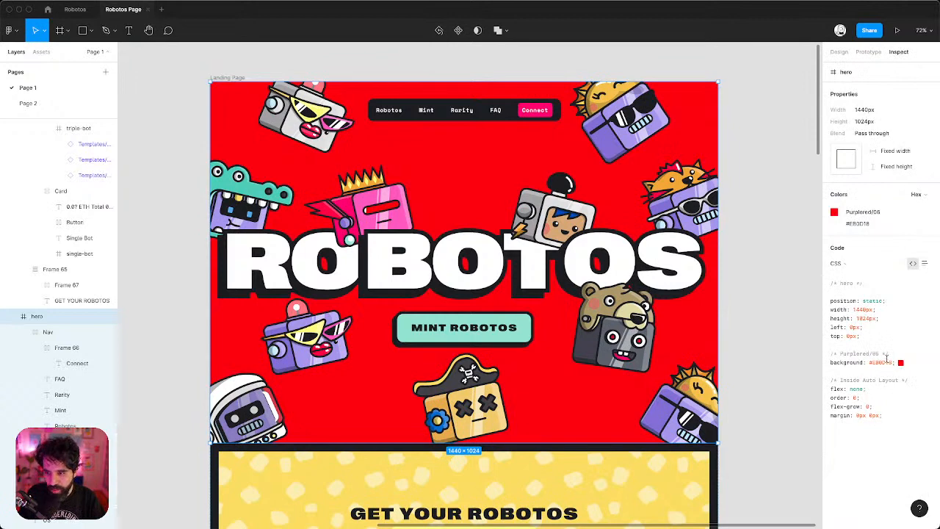
click(884, 358)
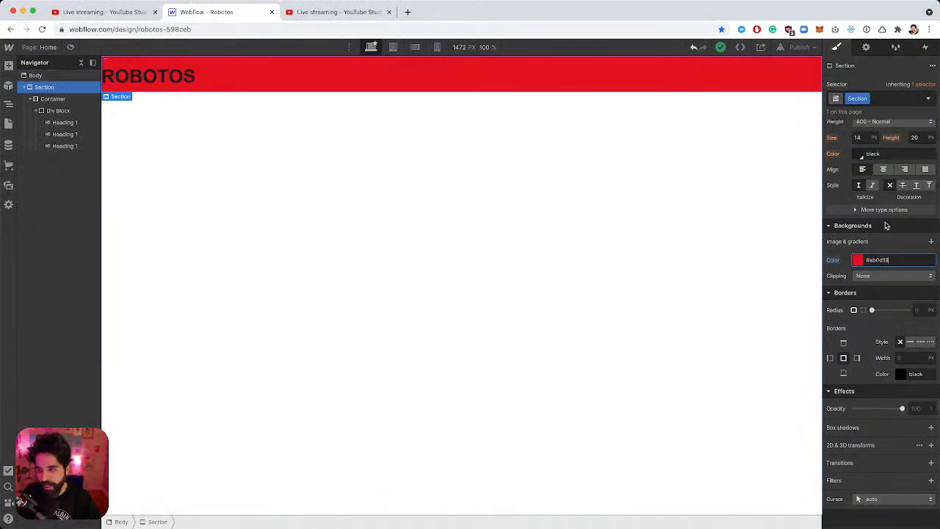
Rename the section's class to hero-section.
click(863, 78)
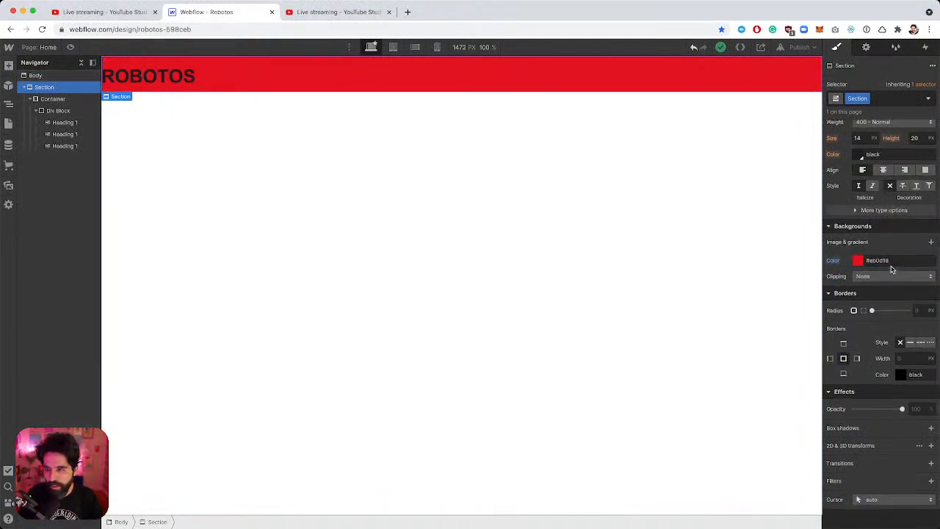
click(866, 98)
click(864, 112)
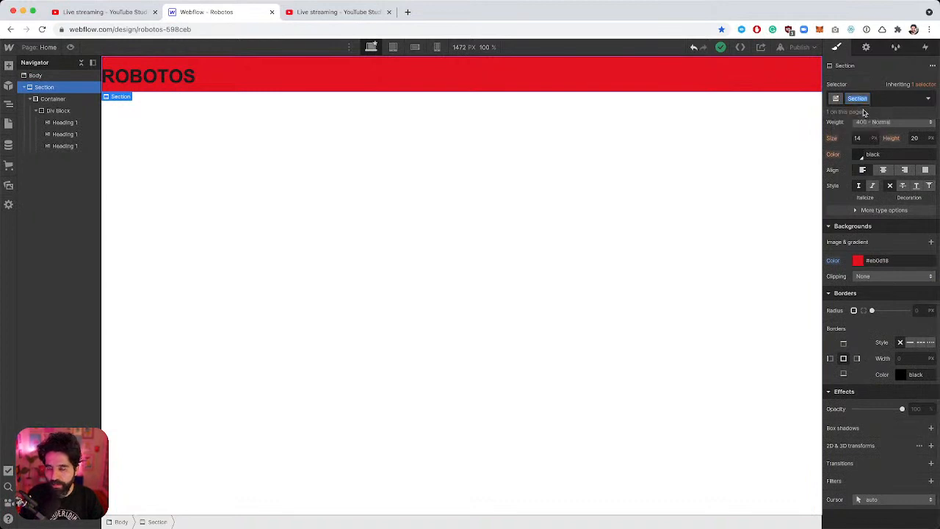
text(HERO)
key(BackSpace)
key(BackSpace)
key(BackSpace)
text(her)
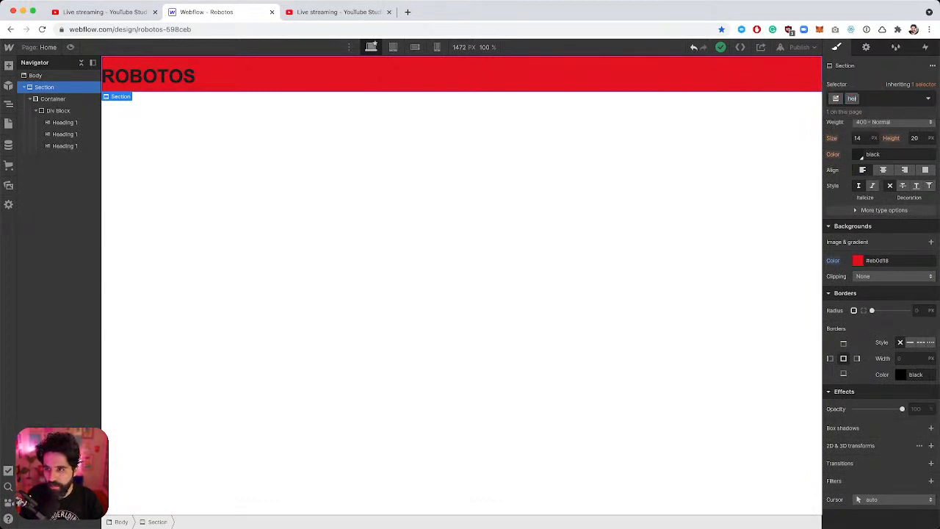
text(o-section)
key(Return)
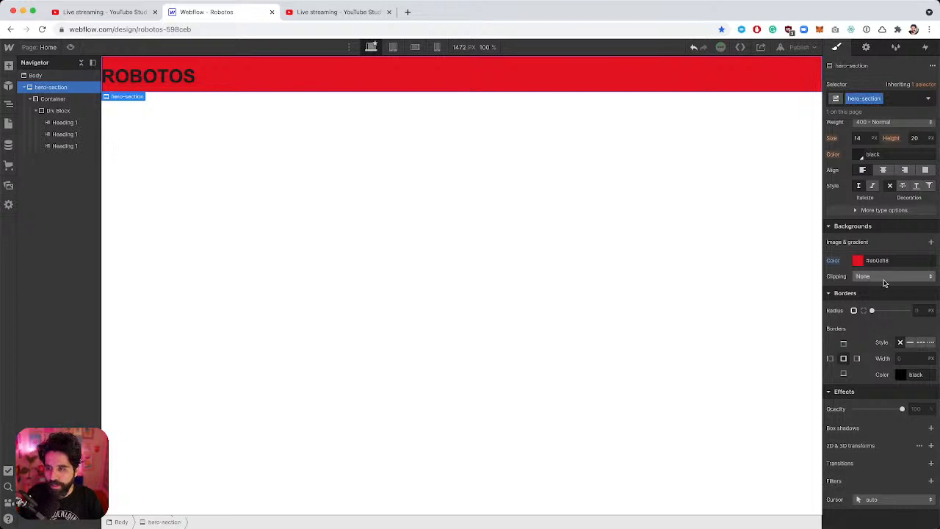
Set the hero-section's typography colour to white.
scroll(871, 285, up, 5)
scroll(866, 309, down, 2)
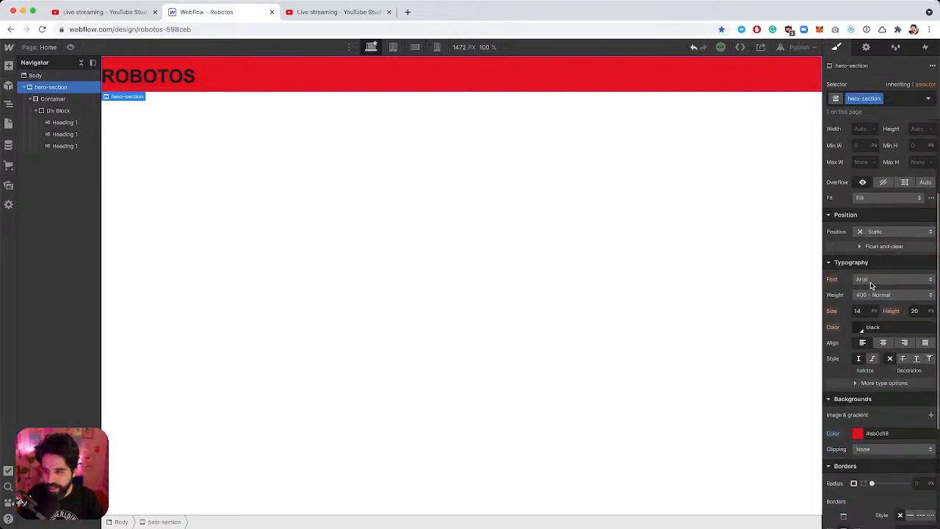
click(860, 320)
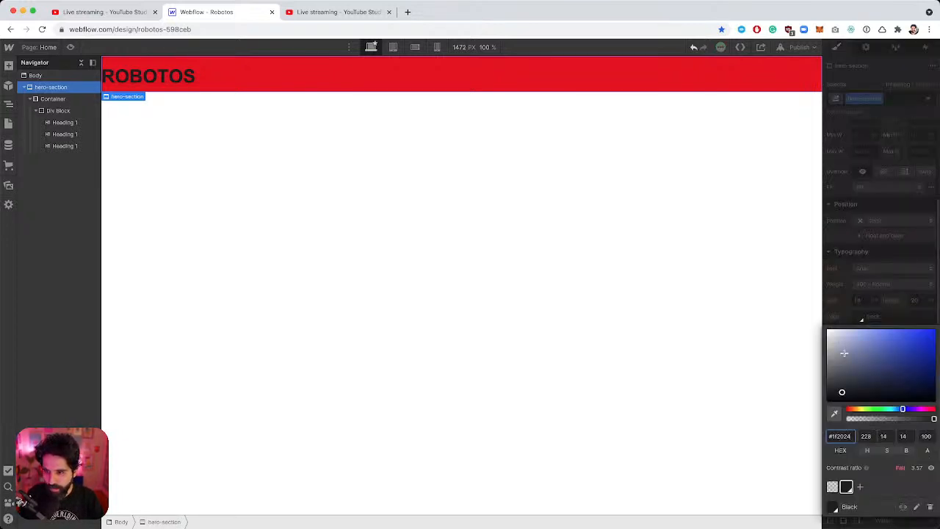
drag(844, 354, 773, 268)
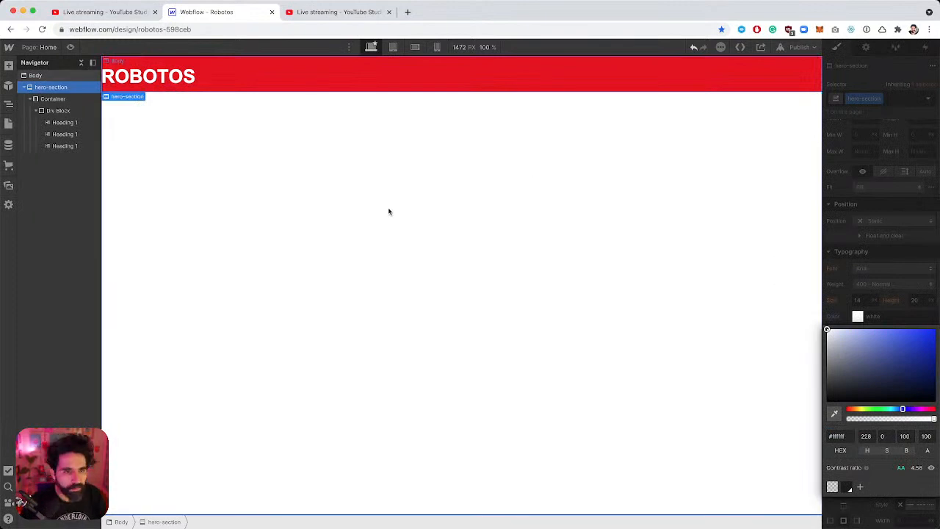
click(389, 211)
click(311, 83)
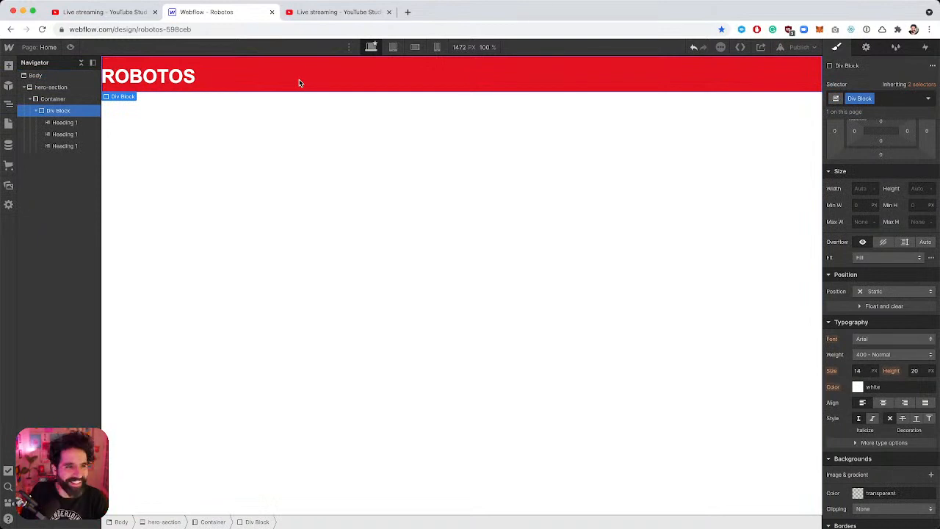
click(51, 87)
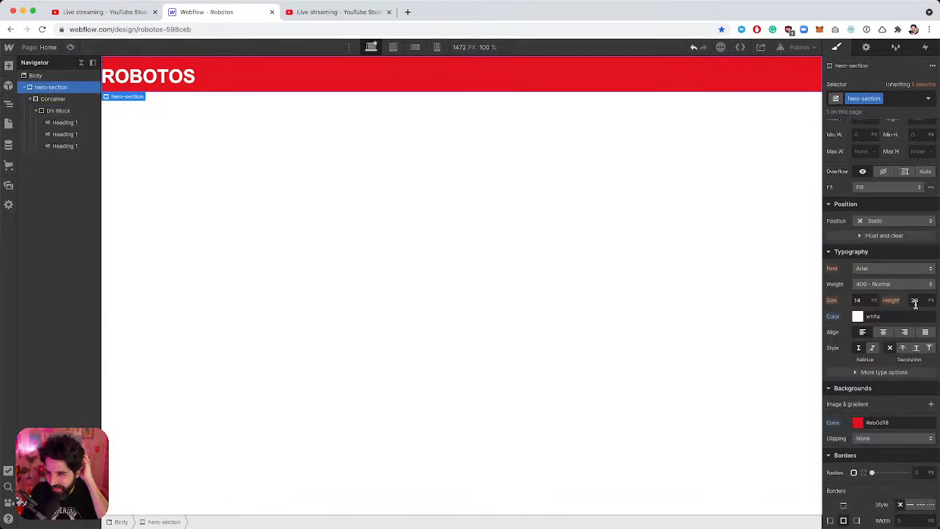
Set the hero-section's height to 100vh.
scroll(915, 301, up, 3)
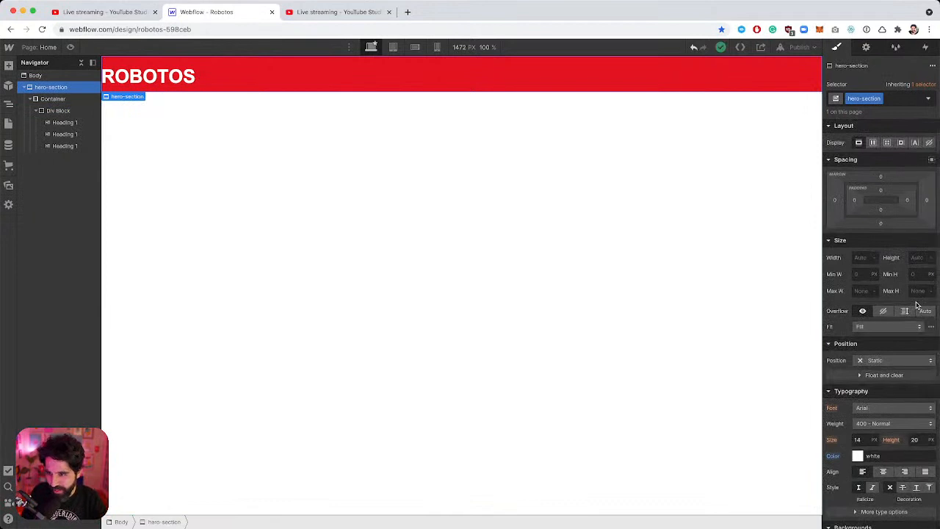
click(914, 291)
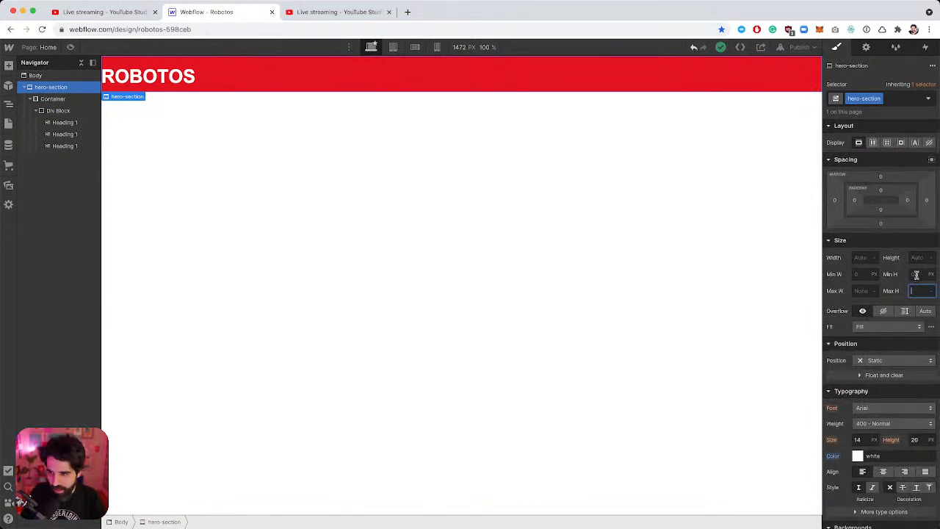
click(918, 258)
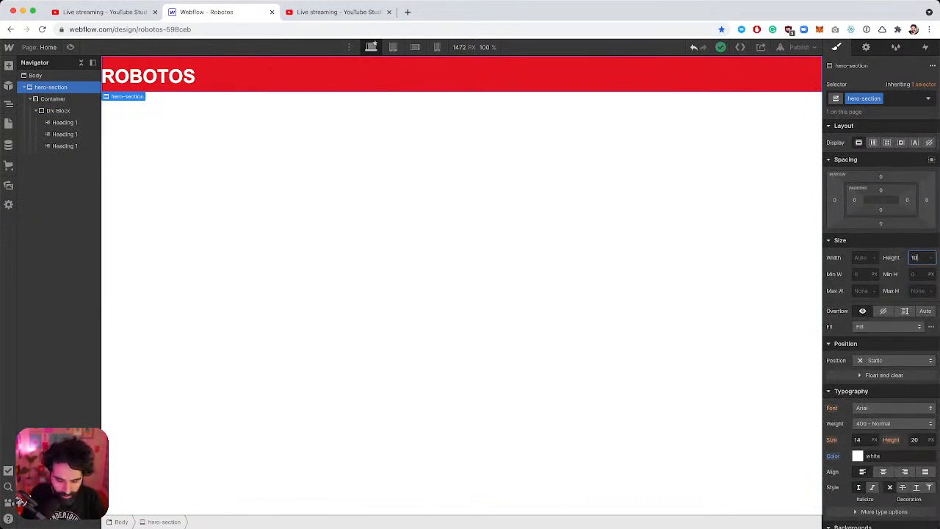
text(100vh)
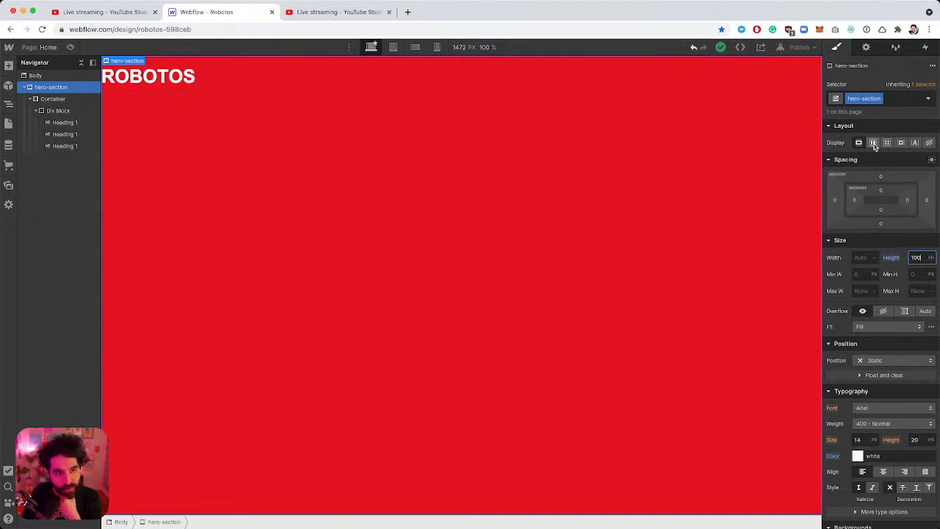
Make the section a flex container with its content centred vertically and horizontally.
click(873, 144)
click(878, 178)
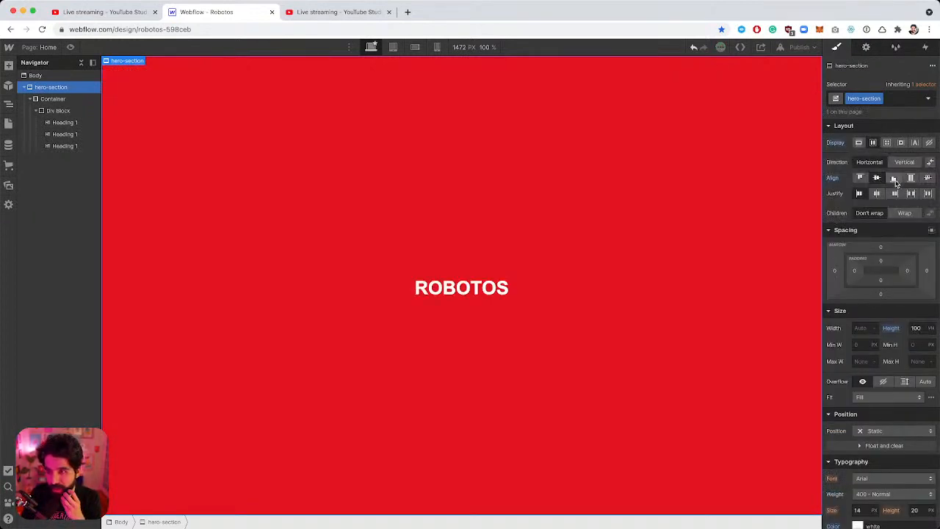
click(877, 195)
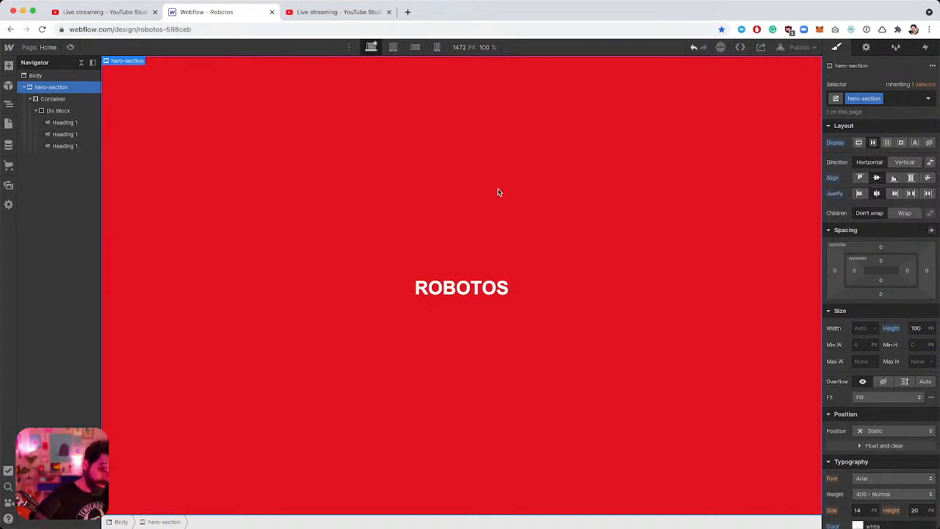
click(465, 287)
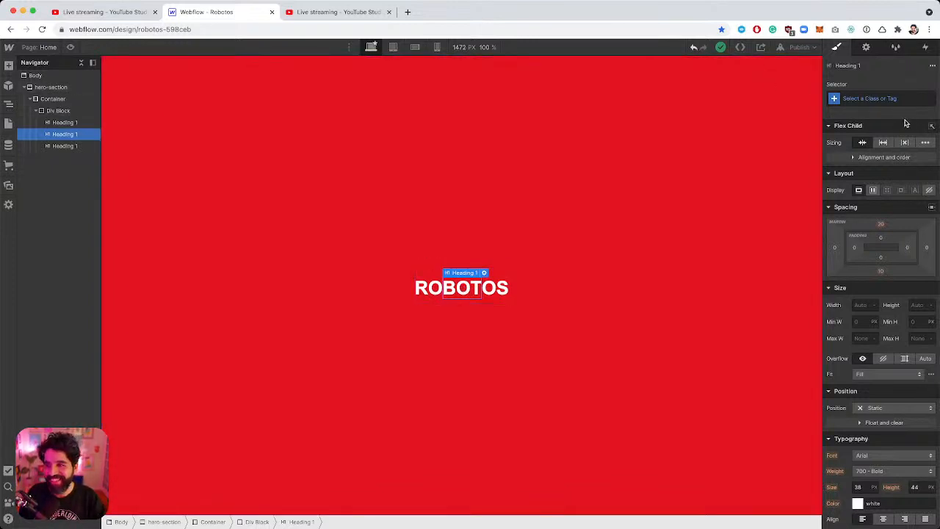
Set the BOT heading's font size to 200 px.
click(883, 98)
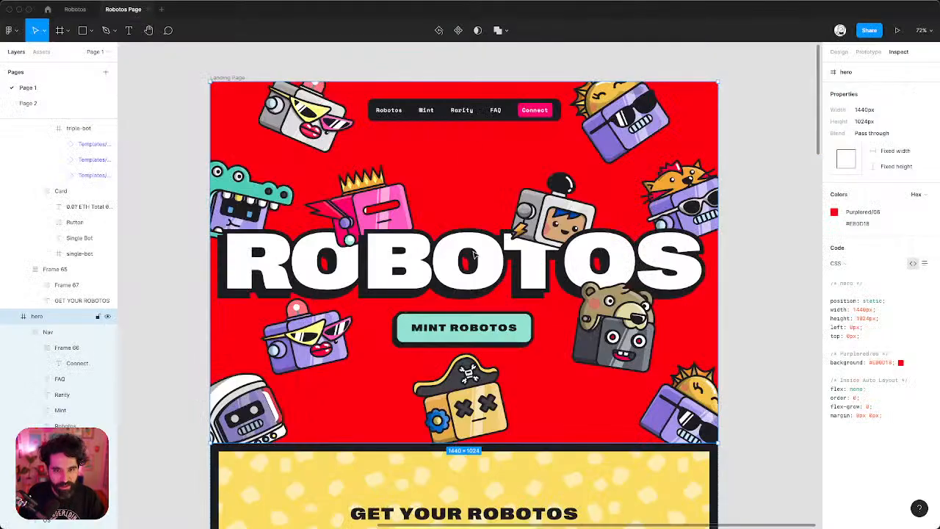
click(475, 255)
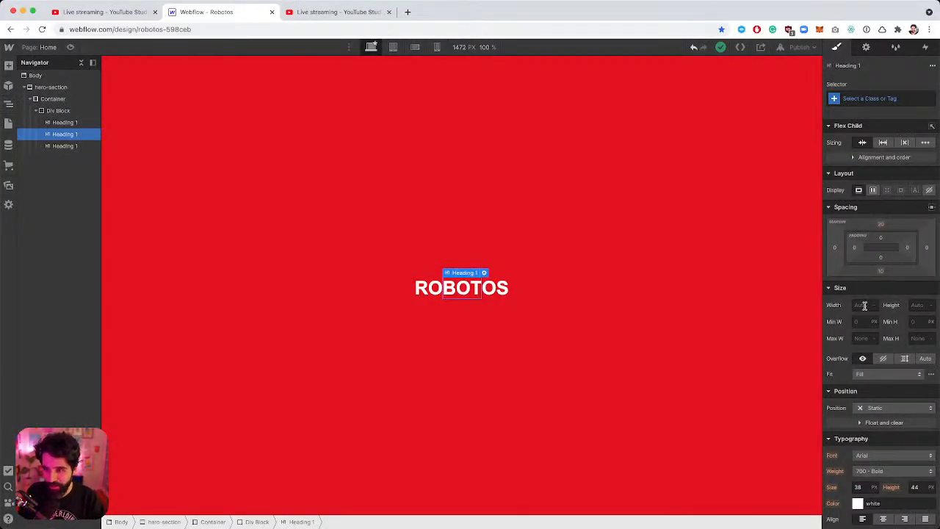
scroll(869, 367, down, 2)
click(859, 436)
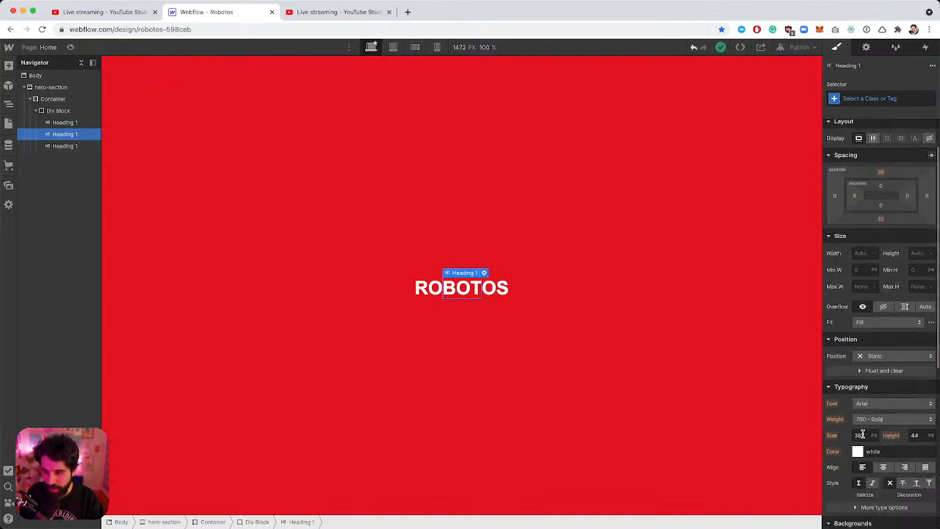
text(200)
key(Return)
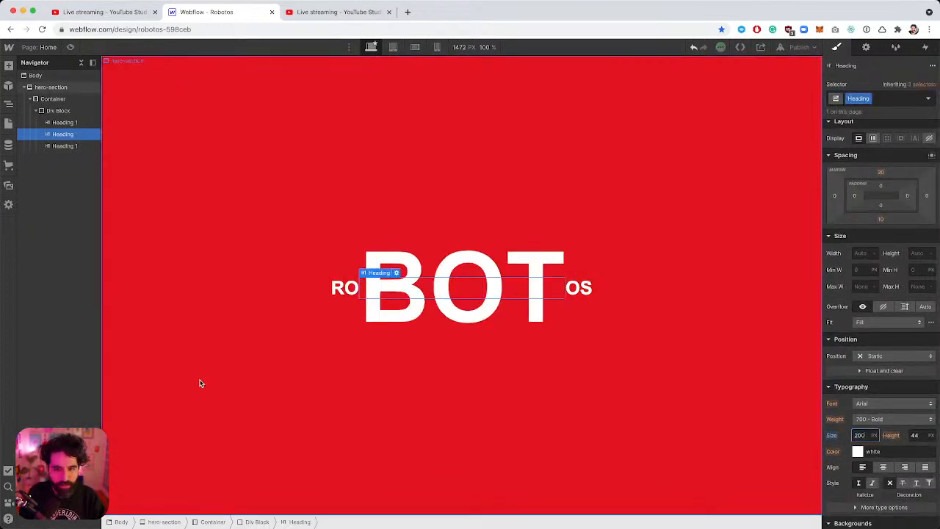
Try a 1em line height on the heading, then reset it to the inherited value.
click(915, 435)
text(1)
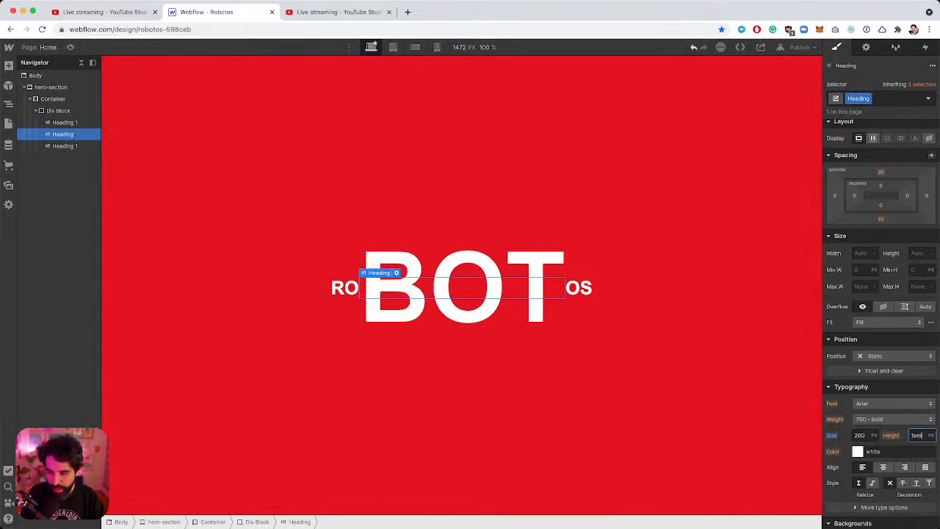
text(em)
key(Return)
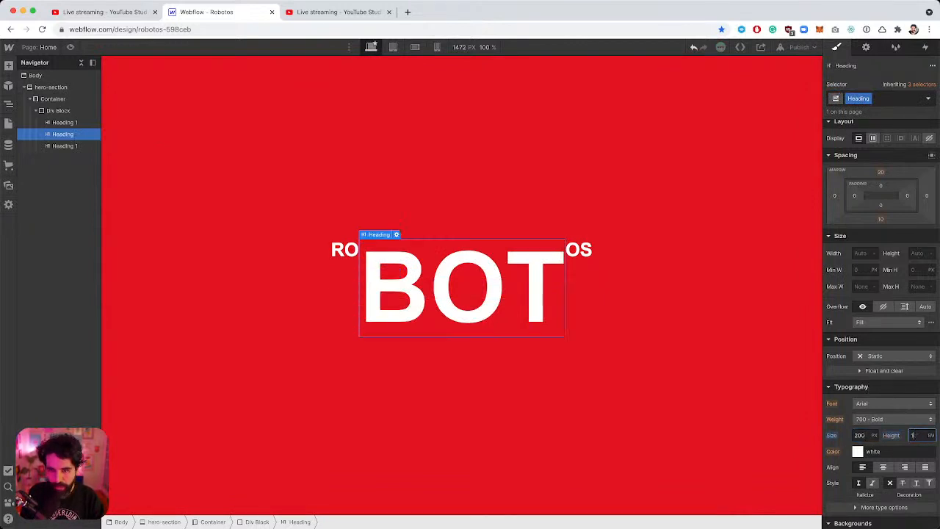
click(891, 436)
click(892, 450)
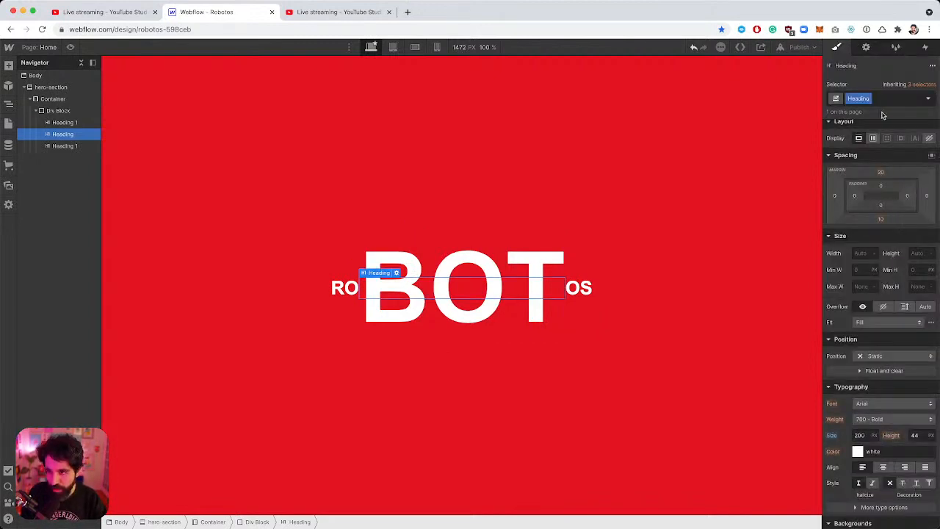
click(930, 99)
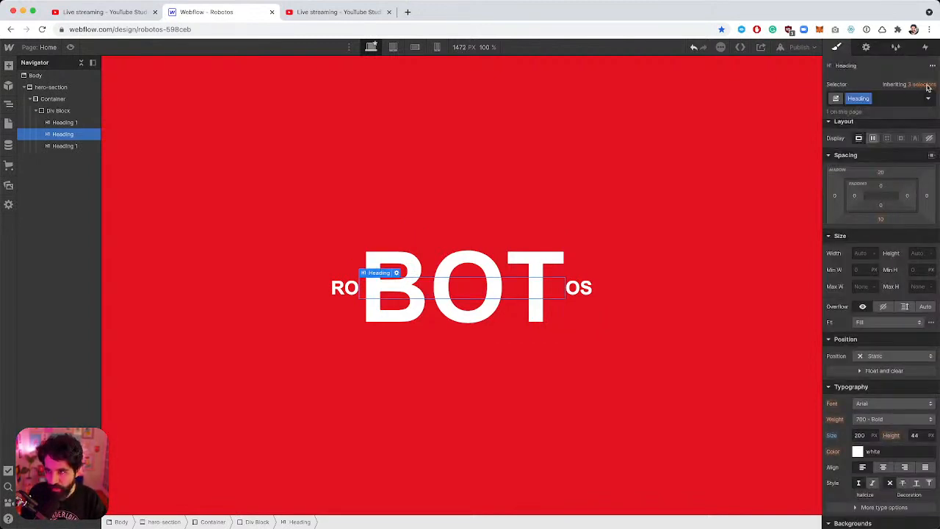
Set the line height of All H1 Headings to 1.1 em.
click(917, 85)
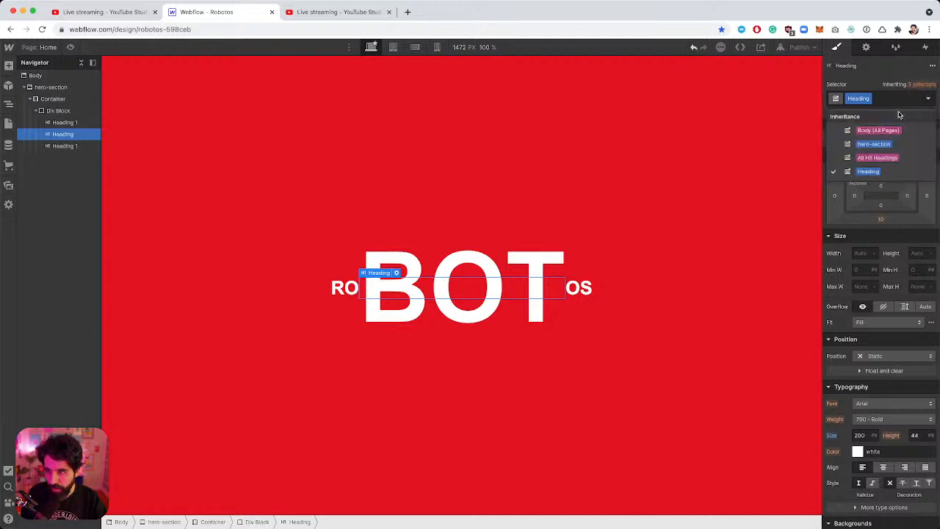
click(887, 157)
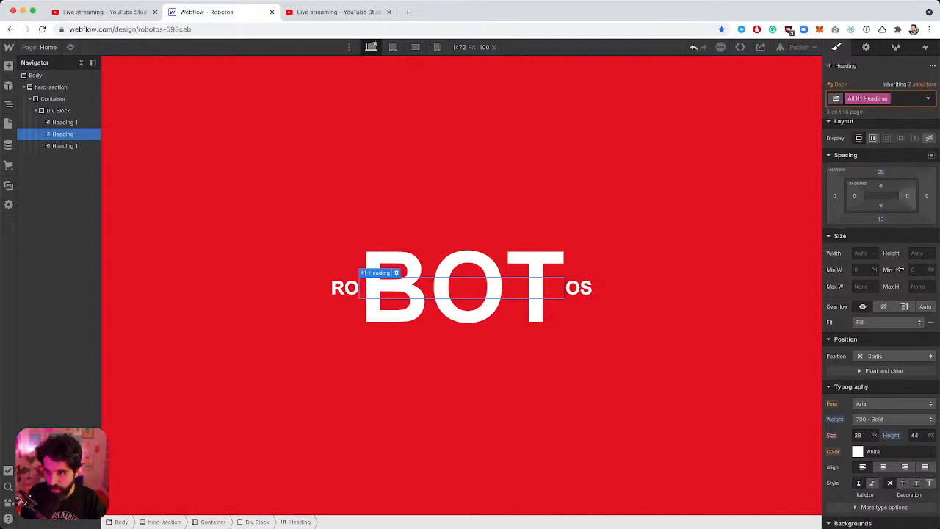
click(914, 435)
text(1)
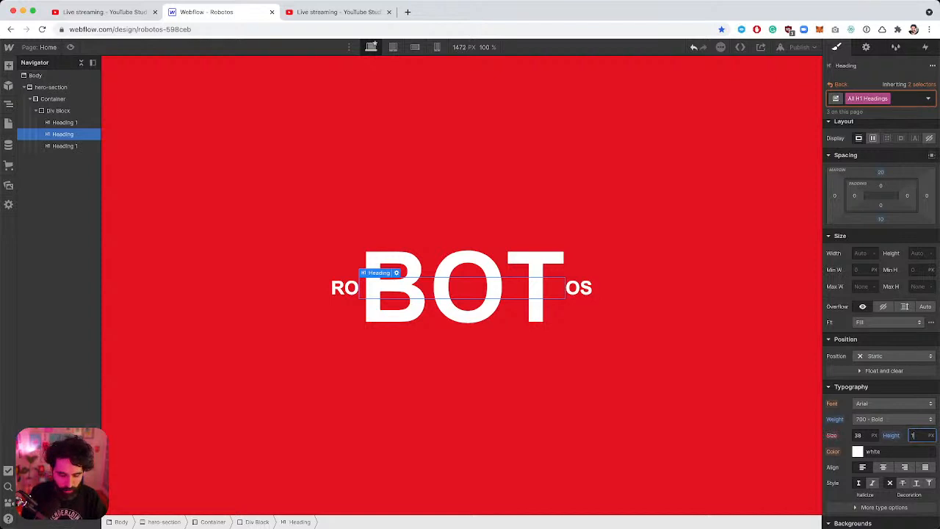
text(.1em)
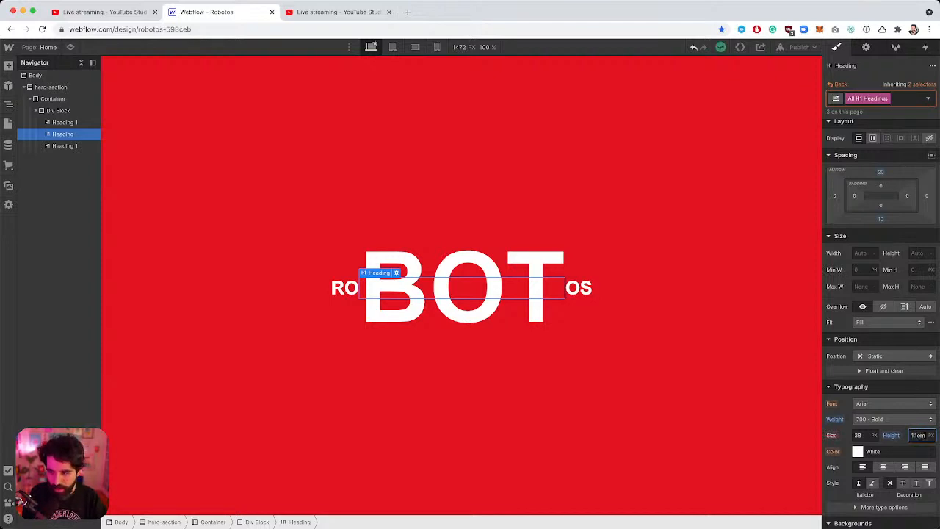
key(Return)
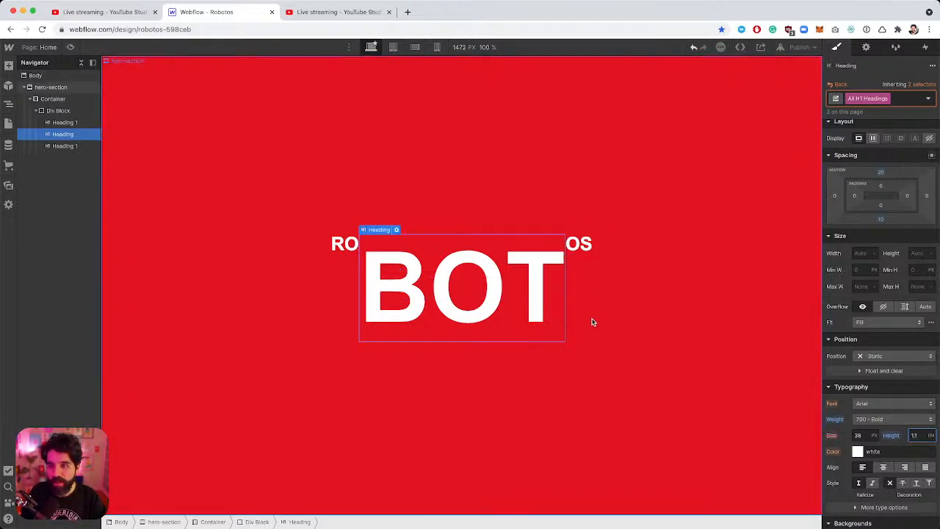
click(587, 252)
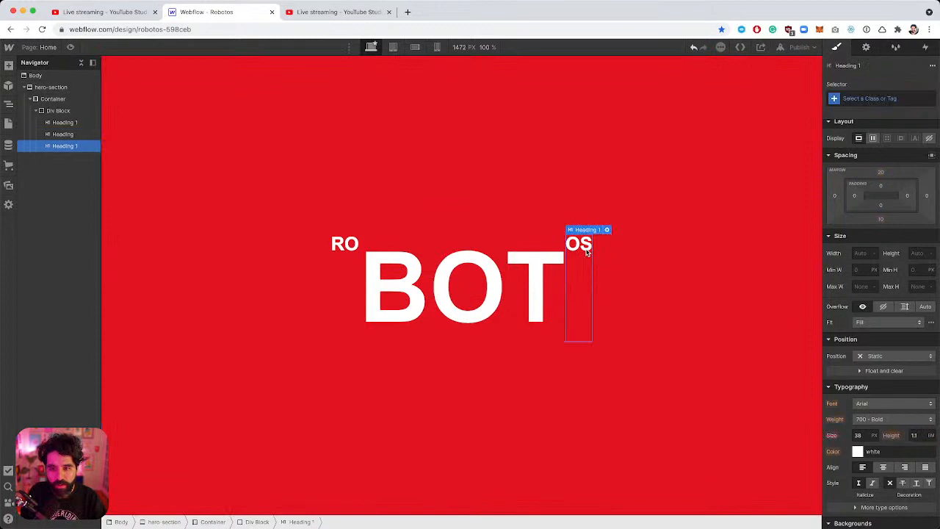
Rename the BOT heading's class to hero-heading.
click(512, 280)
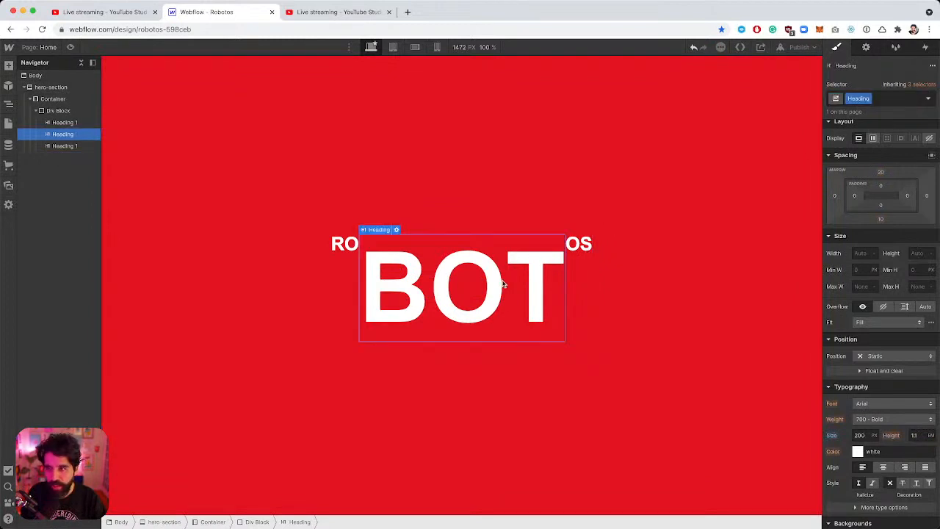
click(869, 99)
click(861, 113)
text(h)
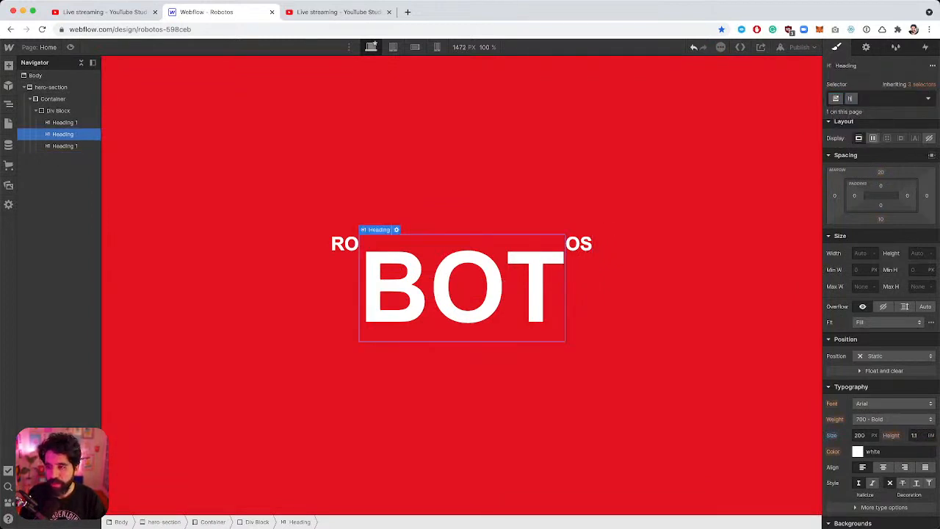
text(ero-h1)
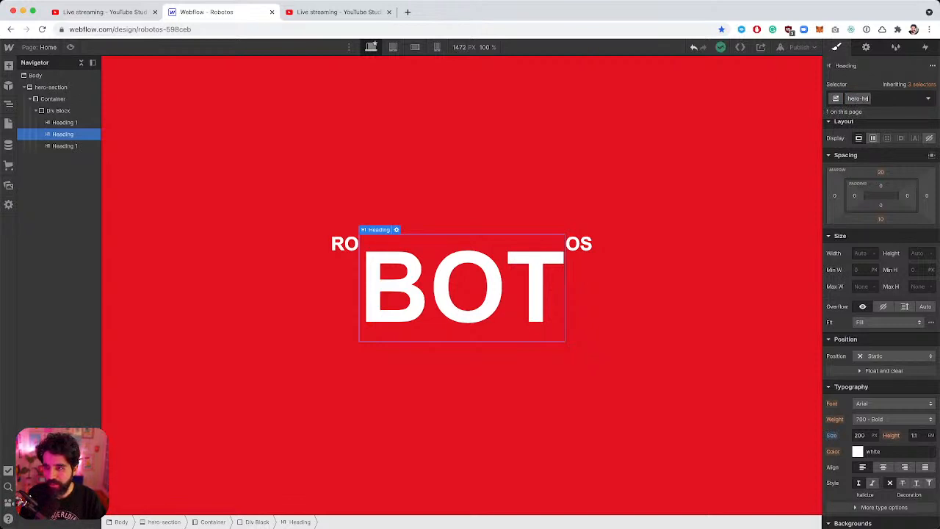
text(eading)
key(Return)
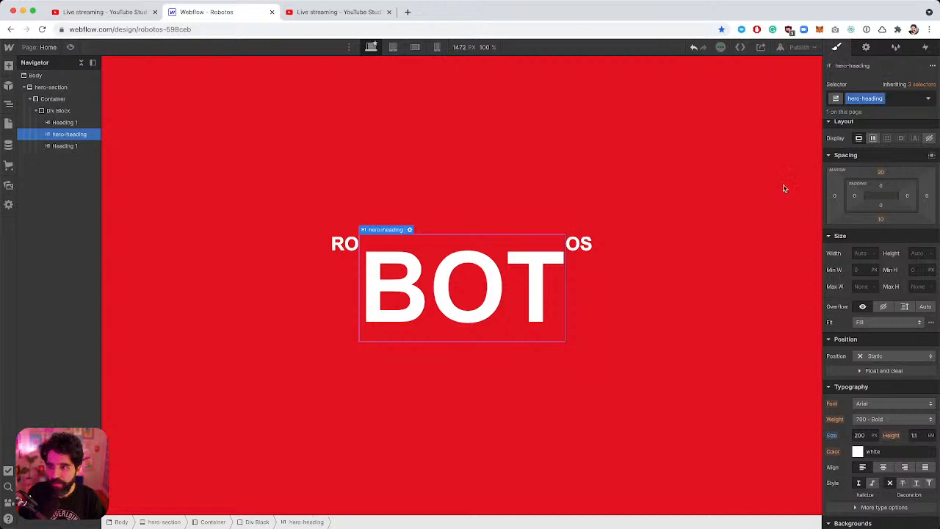
Apply the hero-heading class to the OS and RO headings.
click(580, 250)
click(873, 100)
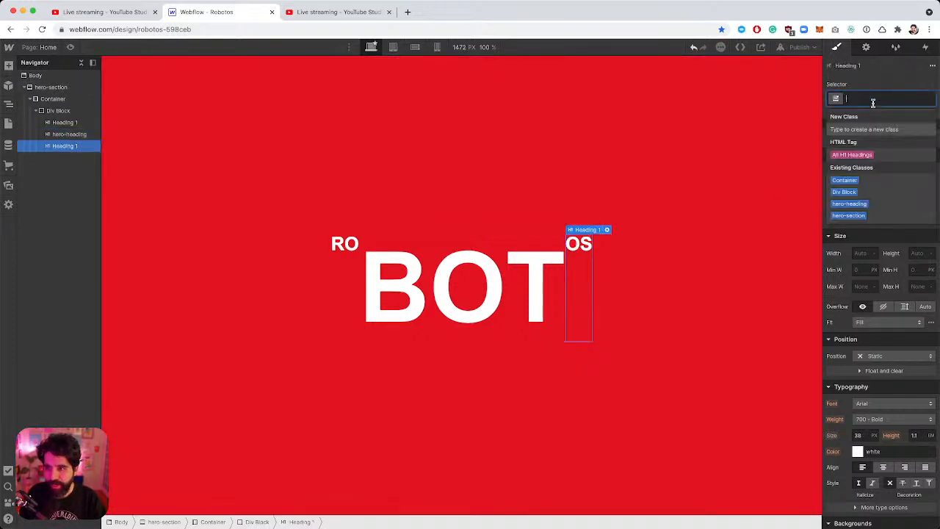
text(hero)
key(Down)
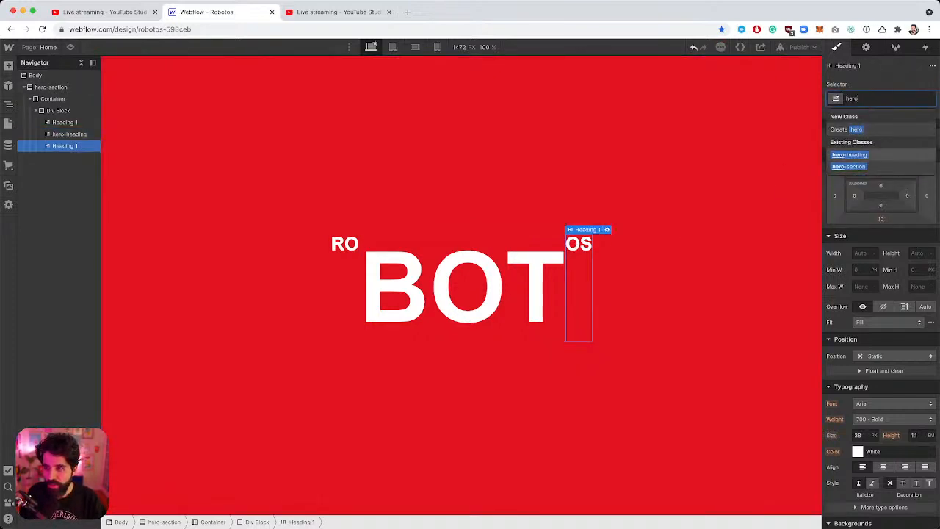
key(Return)
click(65, 122)
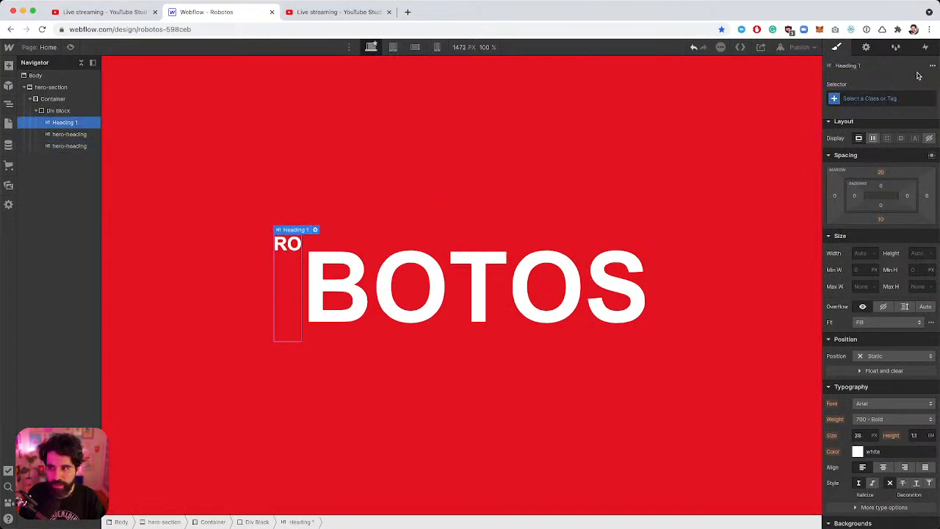
click(869, 97)
text(hero)
key(Down)
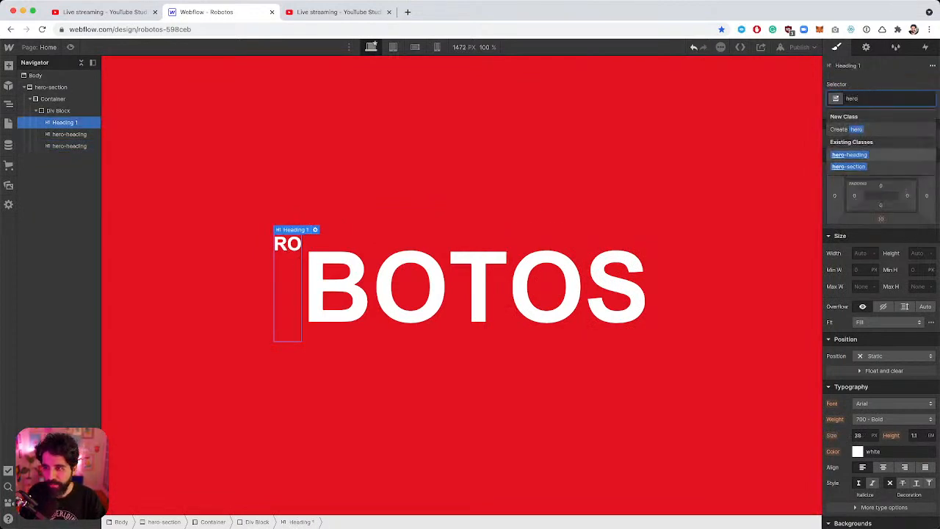
key(Return)
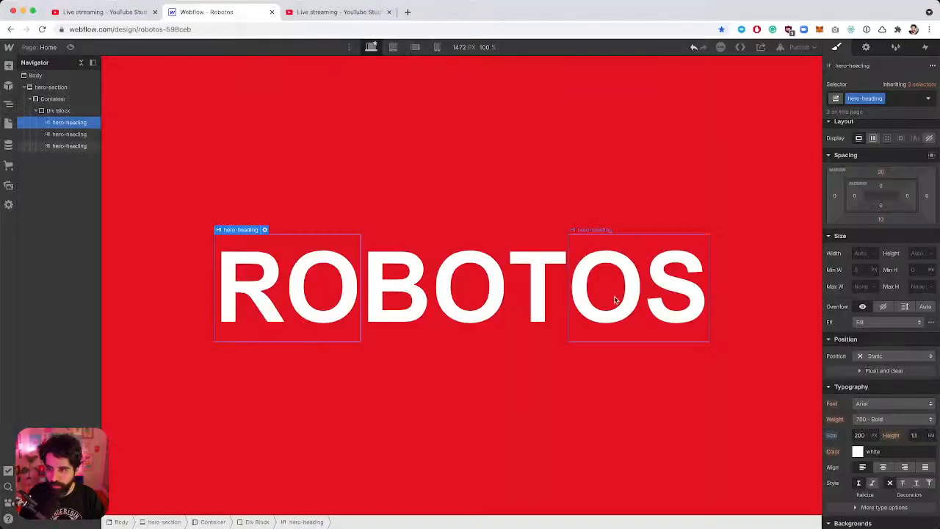
Expand the extra typography options for the heading.
scroll(885, 287, down, 5)
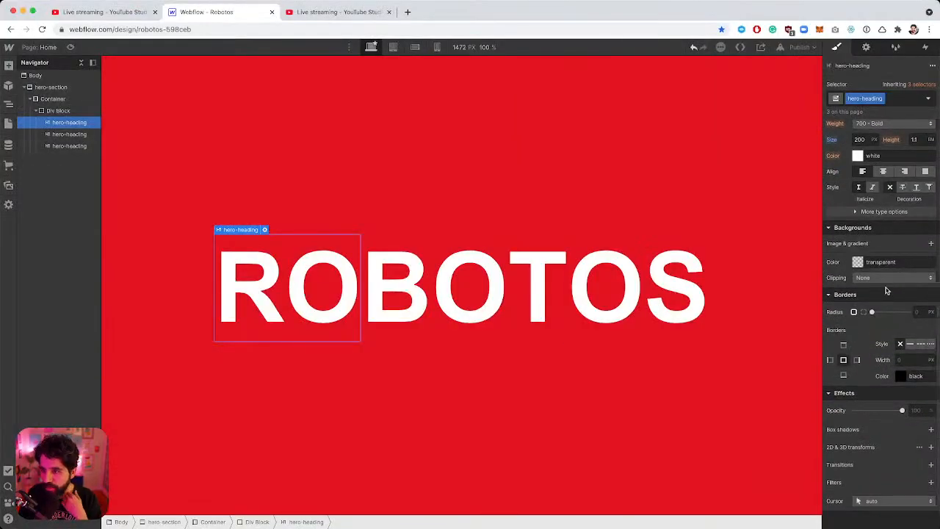
scroll(880, 279, up, 2)
click(875, 264)
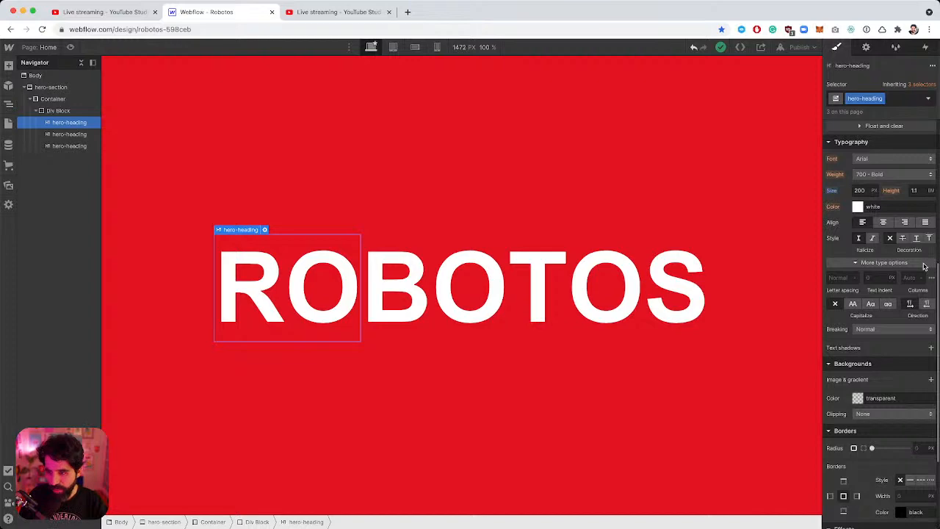
Add a text shadow to the hero-heading and set its blur to 0.
scroll(913, 258, down, 2)
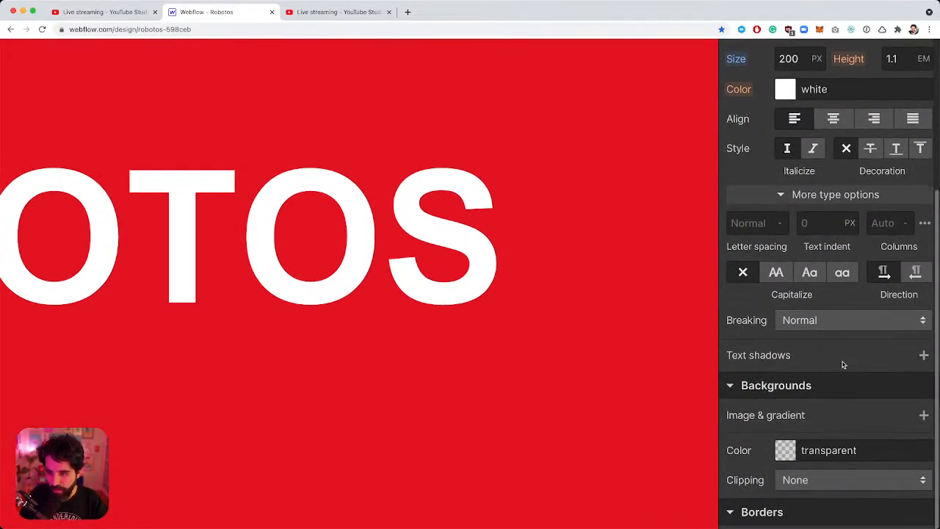
click(924, 356)
scroll(885, 324, down, 1)
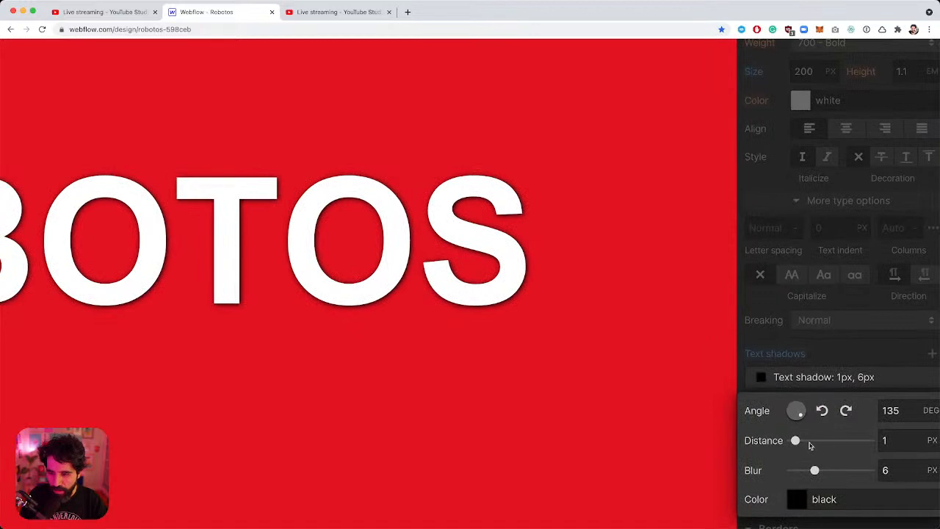
drag(796, 440, 783, 442)
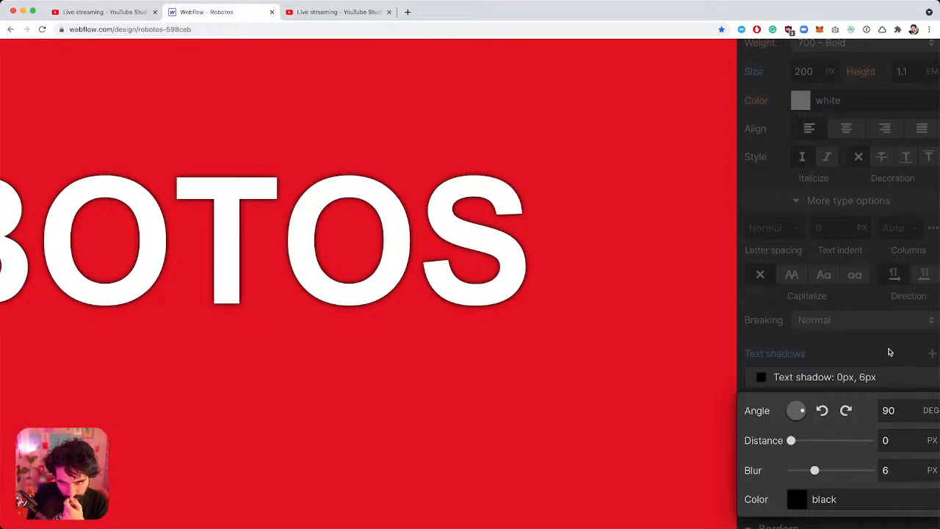
click(902, 471)
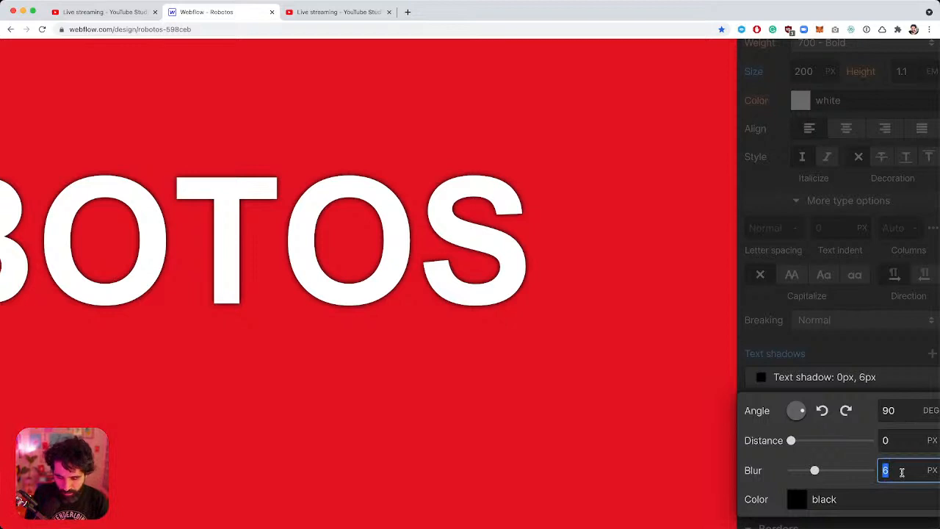
key(BackSpace)
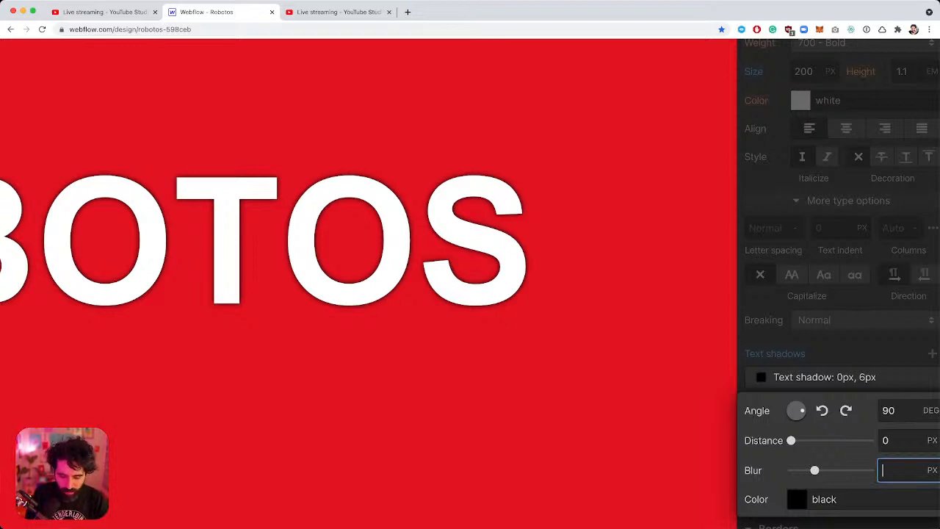
text(0)
Set the text shadow's distance to 8 px at 90° and close the shadow editor.
click(899, 441)
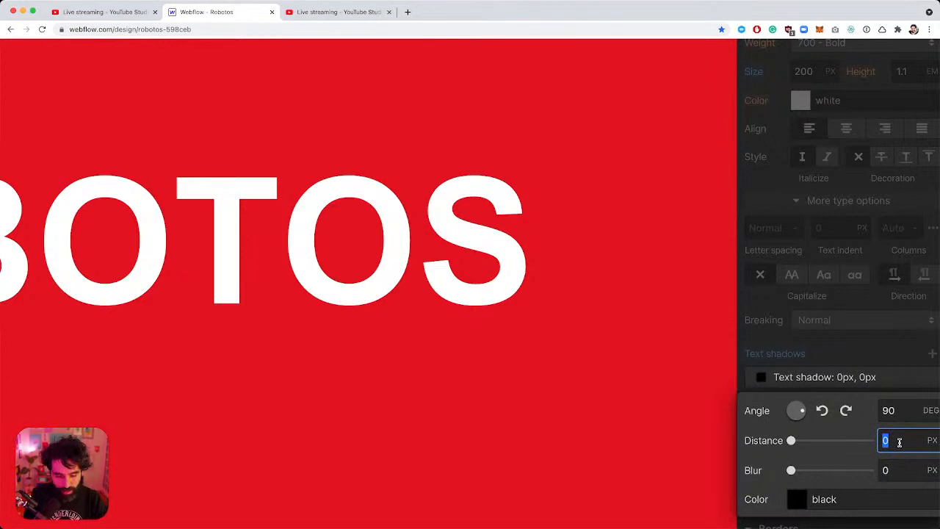
text(8)
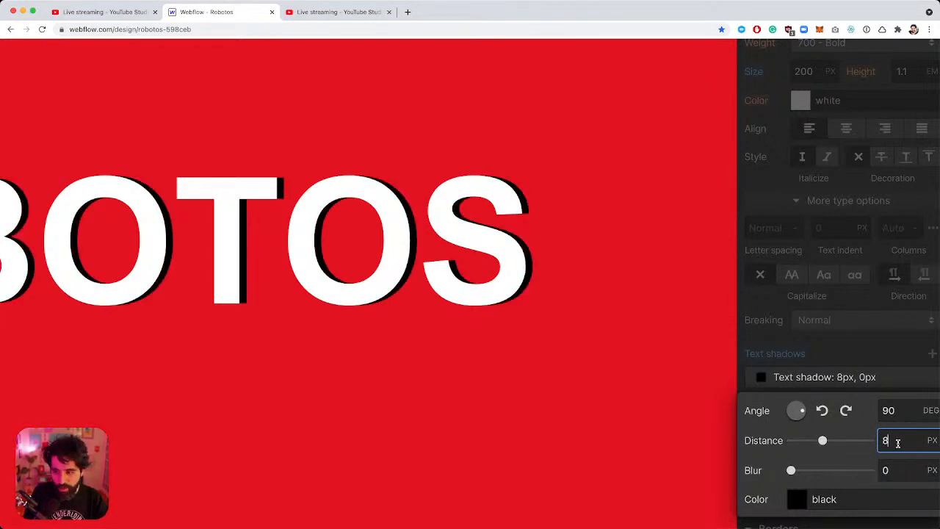
drag(903, 442, 859, 443)
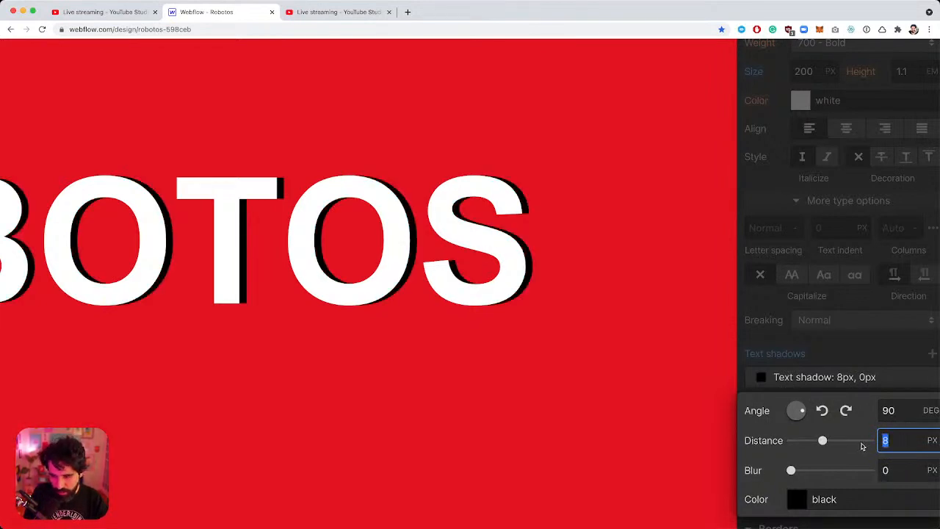
click(879, 362)
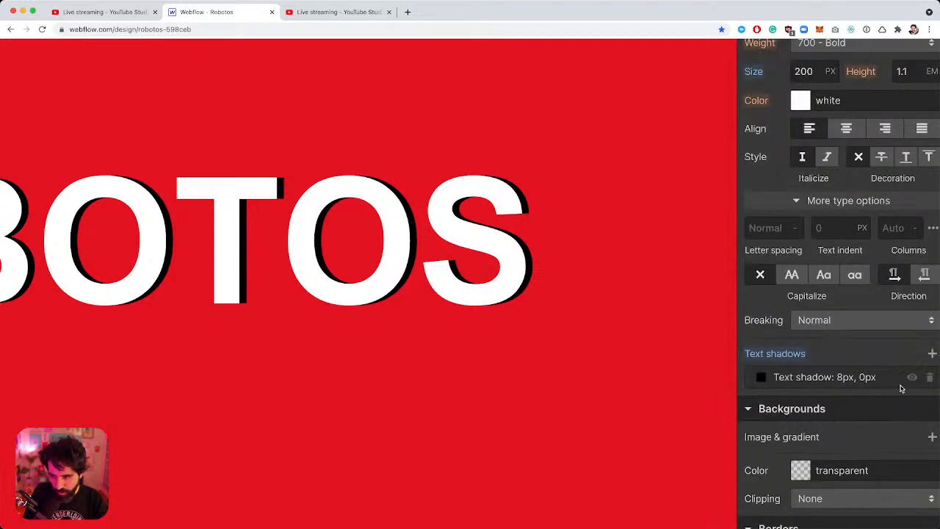
scroll(901, 389, down, 2)
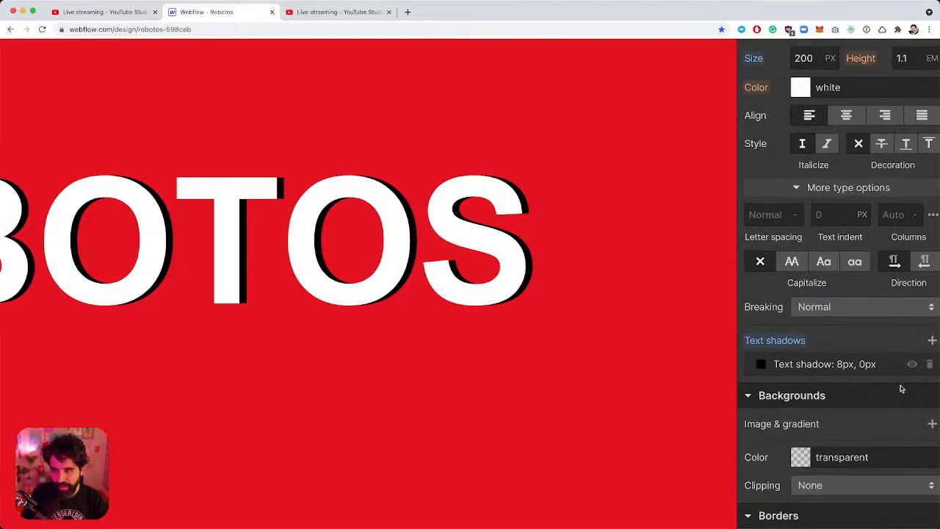
scroll(901, 389, down, 5)
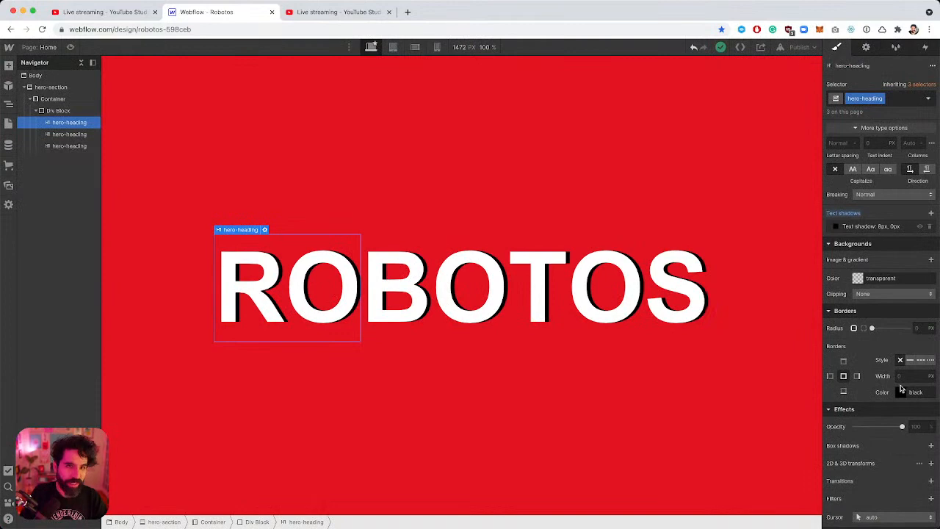
Search for 'border text webflow' and open the Webflow forum thread on stroking text.
key(super+t)
text(border)
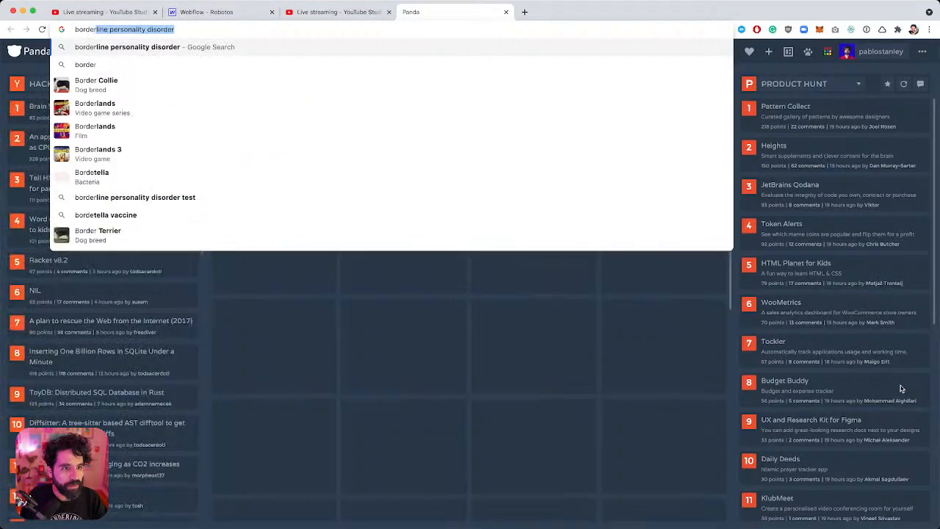
text( text webflow)
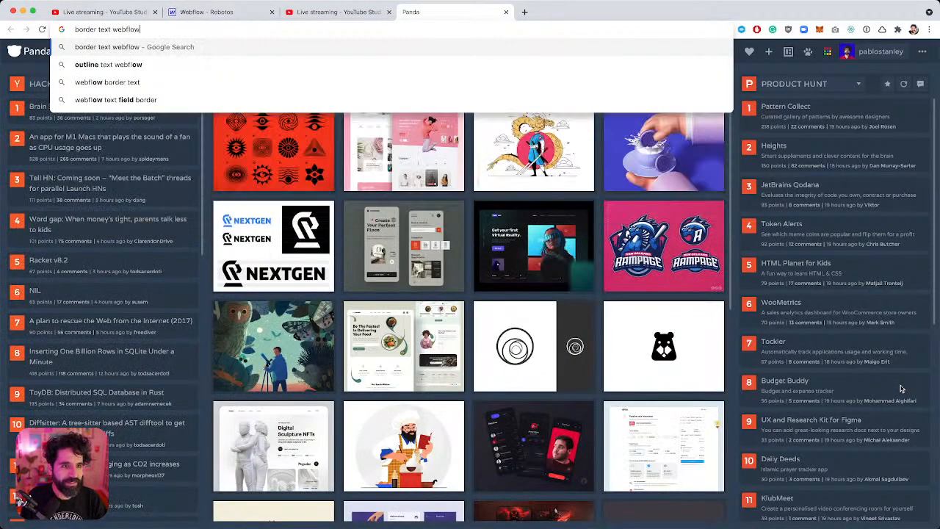
key(Return)
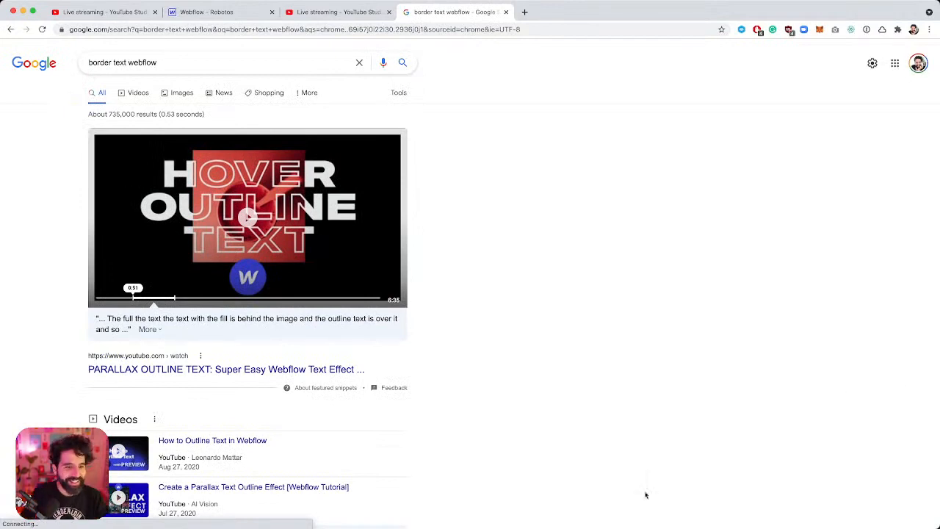
scroll(366, 278, down, 2)
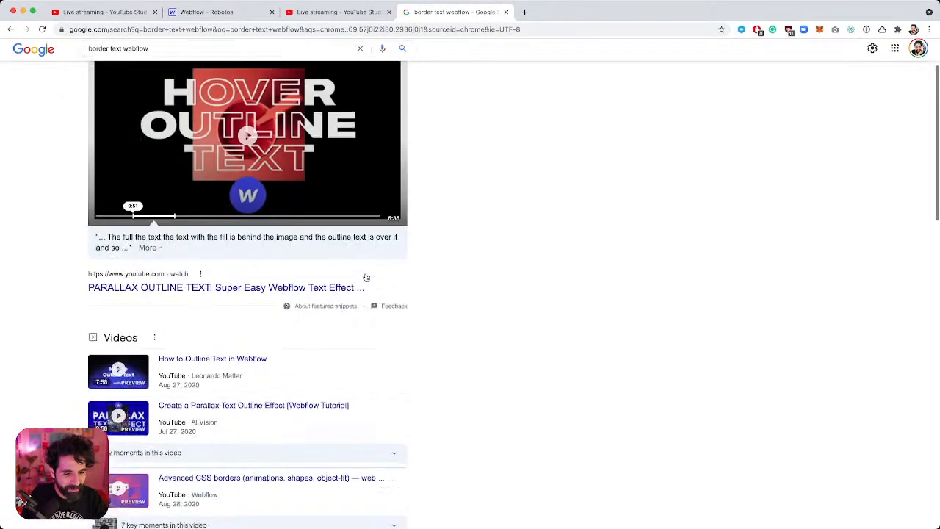
scroll(366, 278, down, 3)
scroll(367, 277, down, 1)
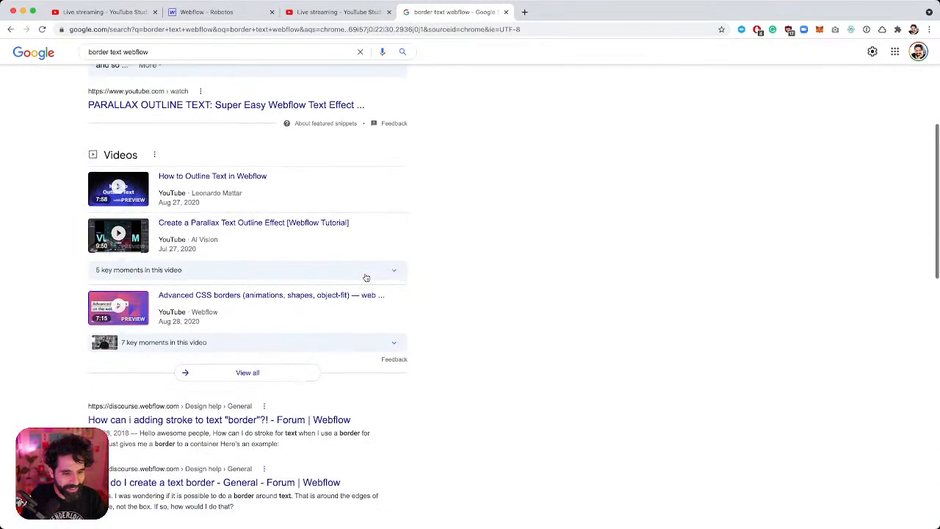
click(296, 420)
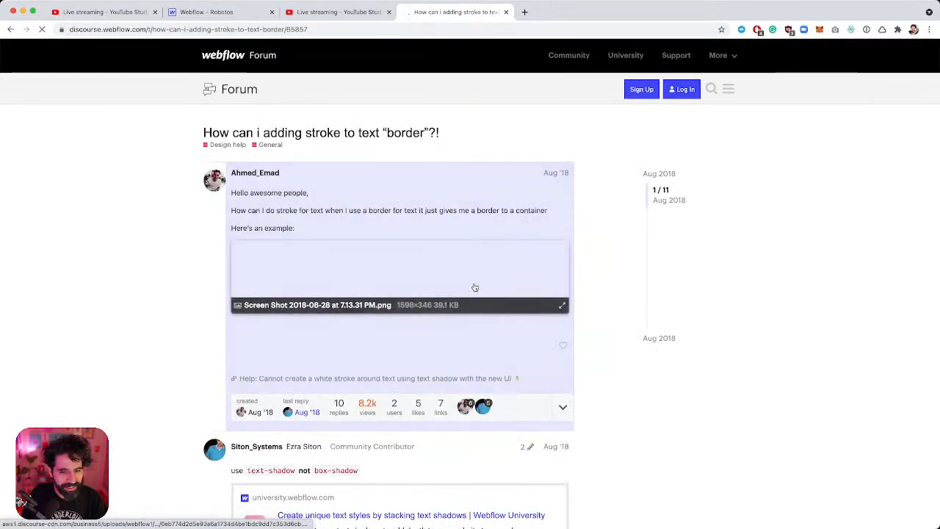
Read through the forum thread and open the CSS-Tricks 'Adding Stroke to Web Text' article.
scroll(475, 287, down, 3)
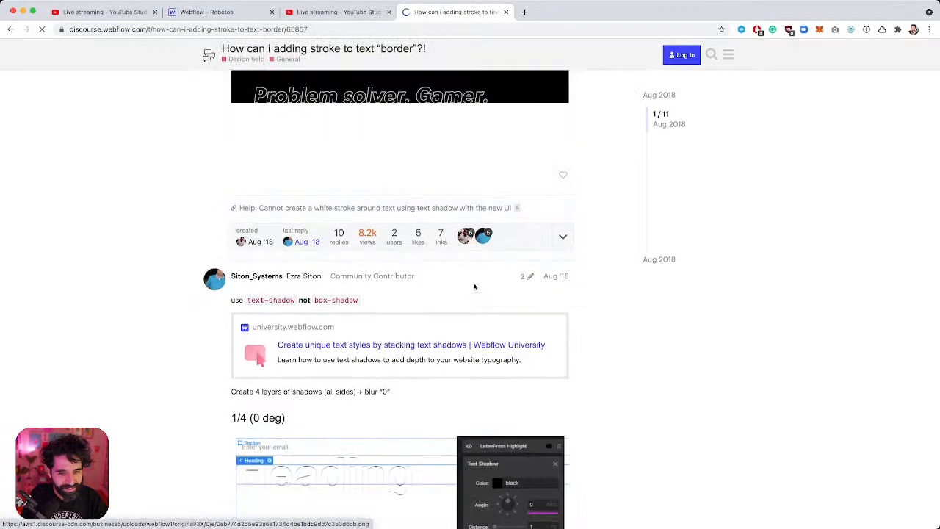
scroll(475, 287, down, 3)
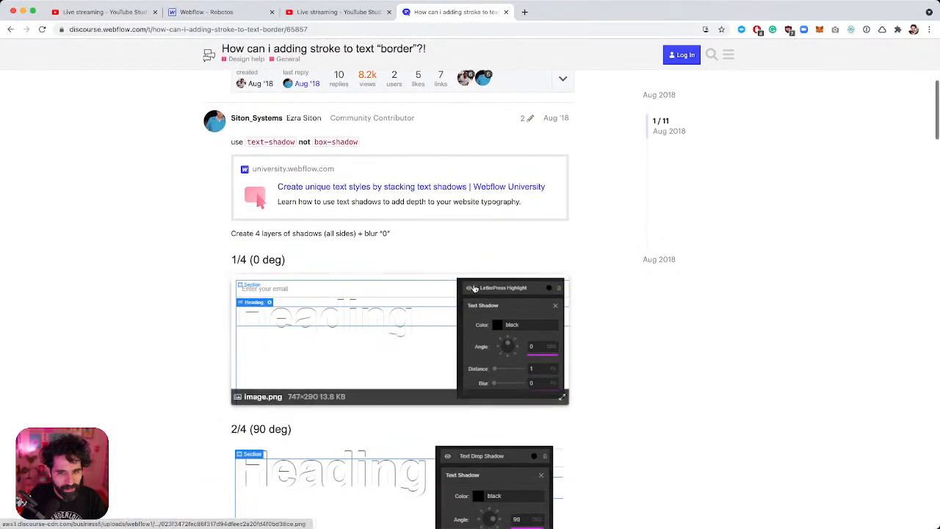
scroll(474, 287, down, 10)
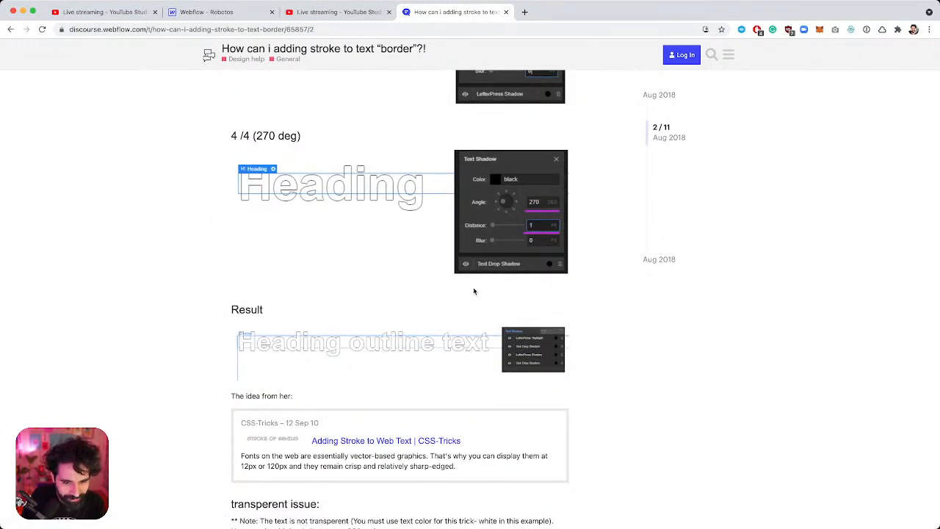
scroll(475, 292, down, 1)
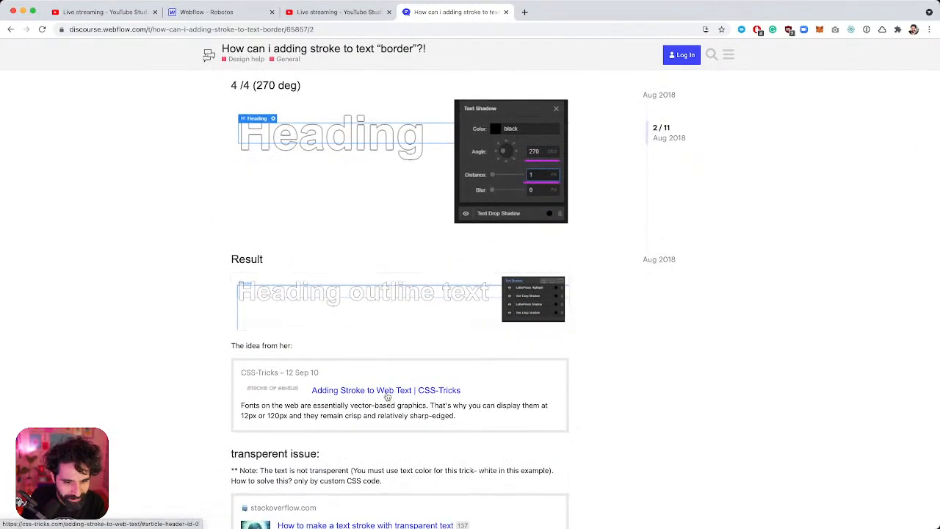
scroll(387, 397, down, 5)
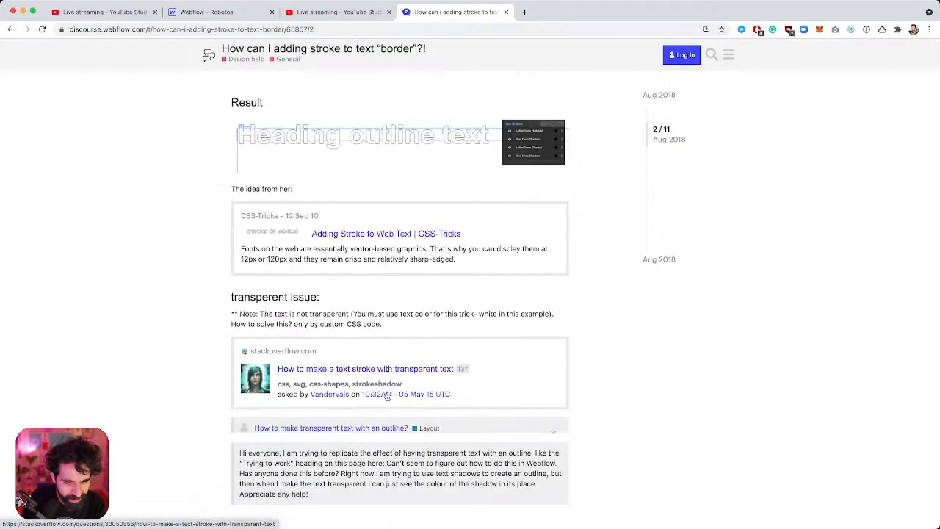
scroll(387, 397, up, 2)
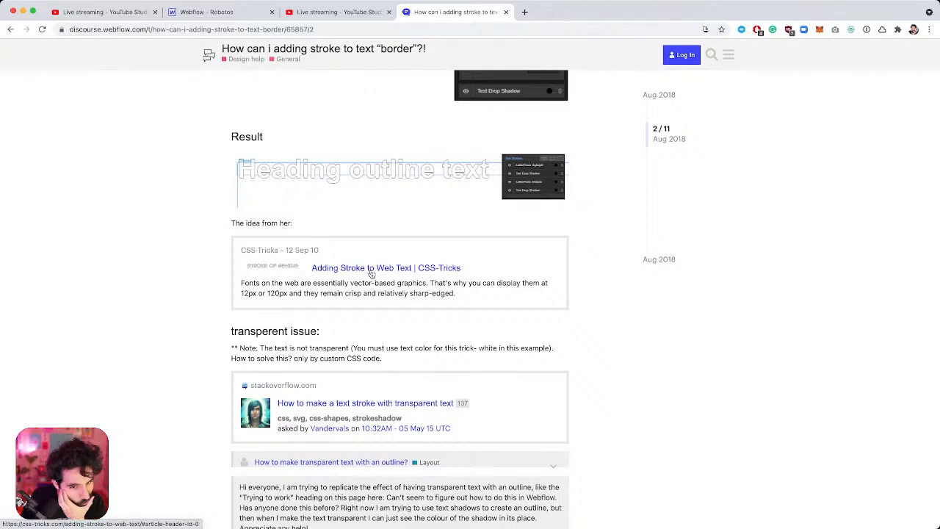
click(371, 271)
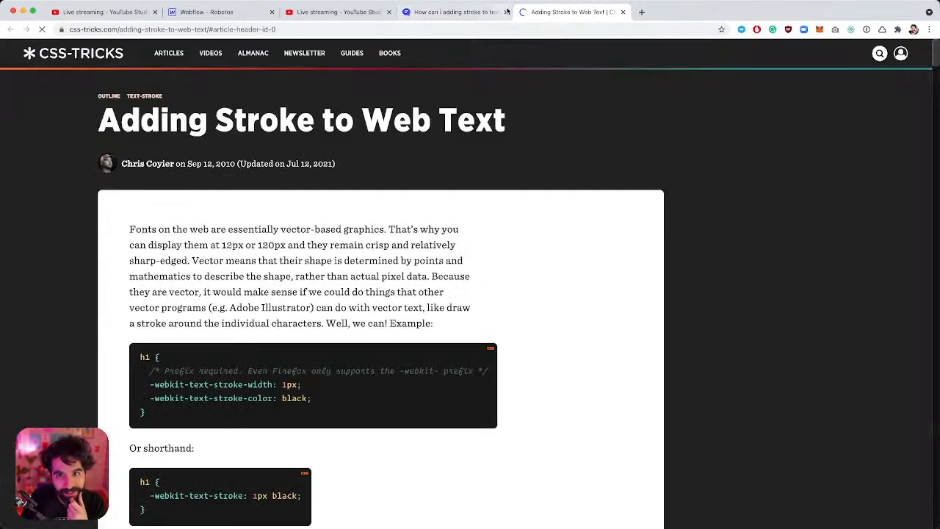
Copy the article's first h1 -webkit-text-stroke code example and return to the Robotos project.
scroll(347, 318, down, 2)
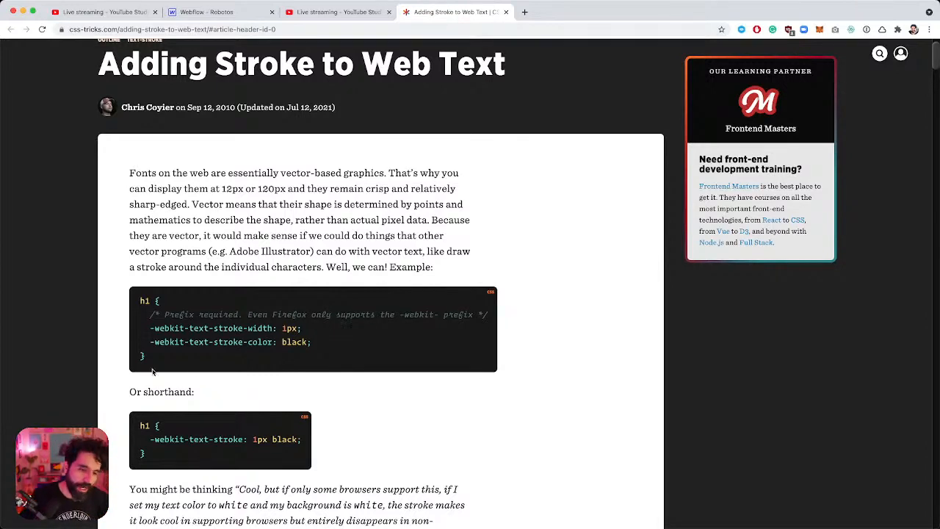
drag(158, 361, 134, 307)
key(super+c)
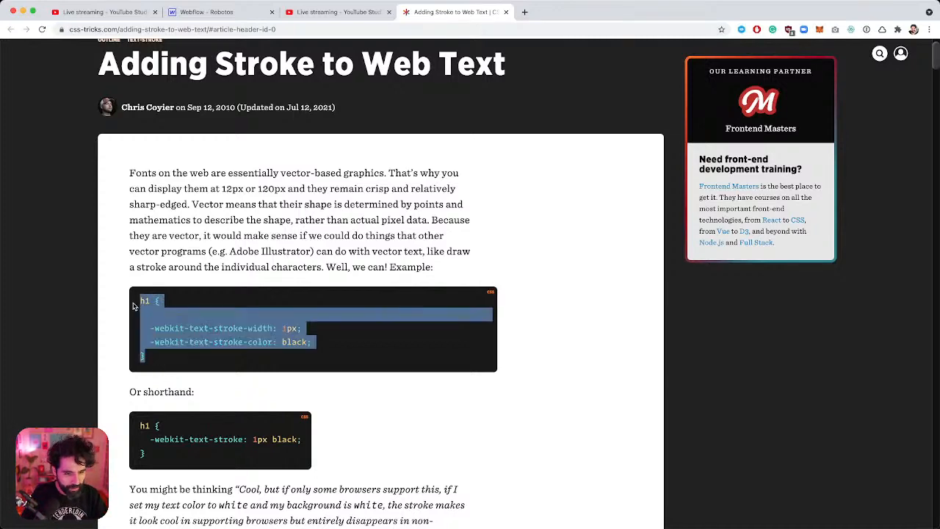
scroll(305, 283, down, 5)
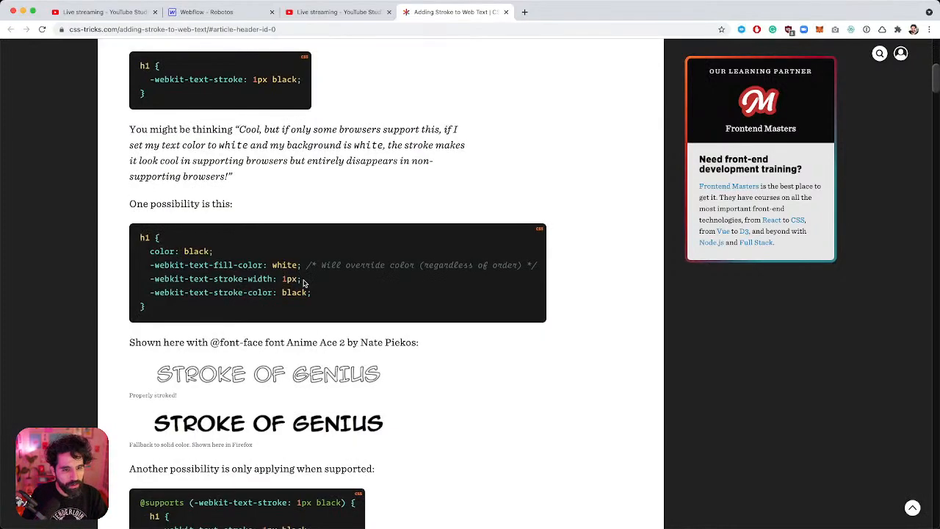
scroll(305, 284, up, 1)
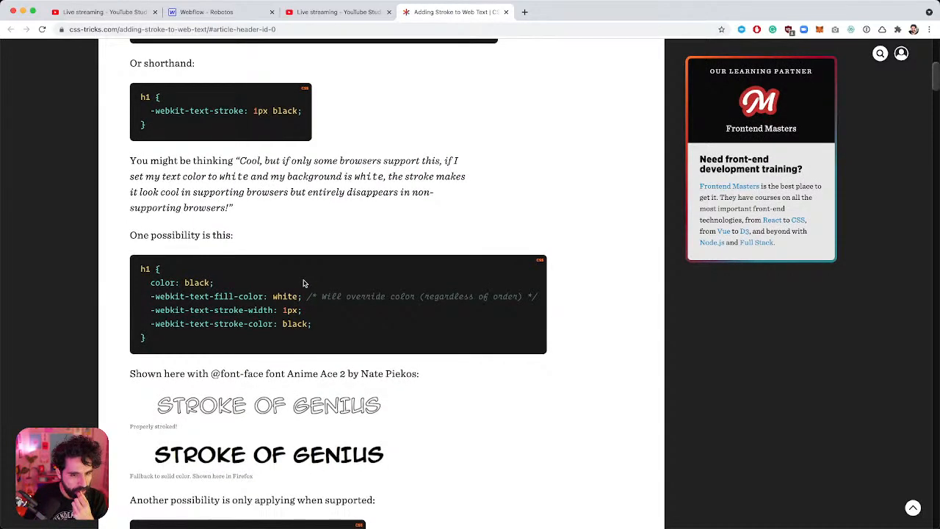
scroll(304, 279, up, 5)
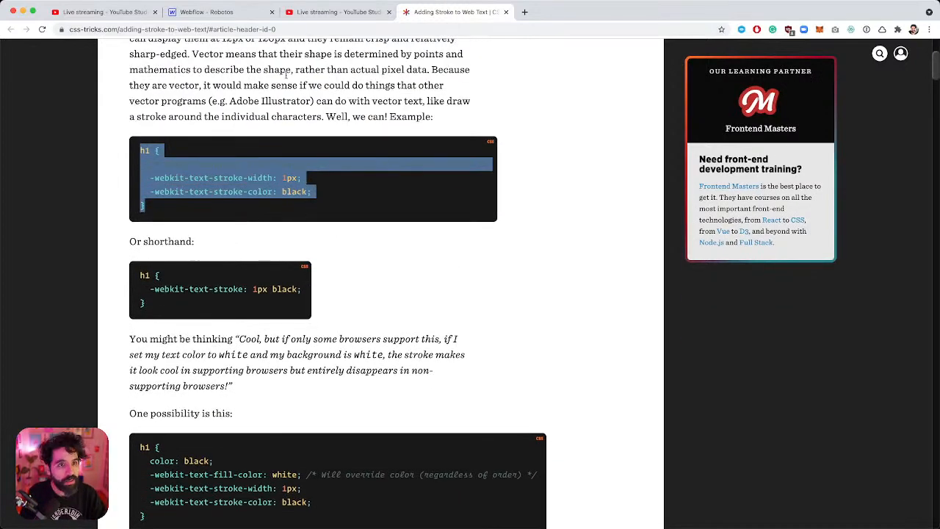
click(220, 13)
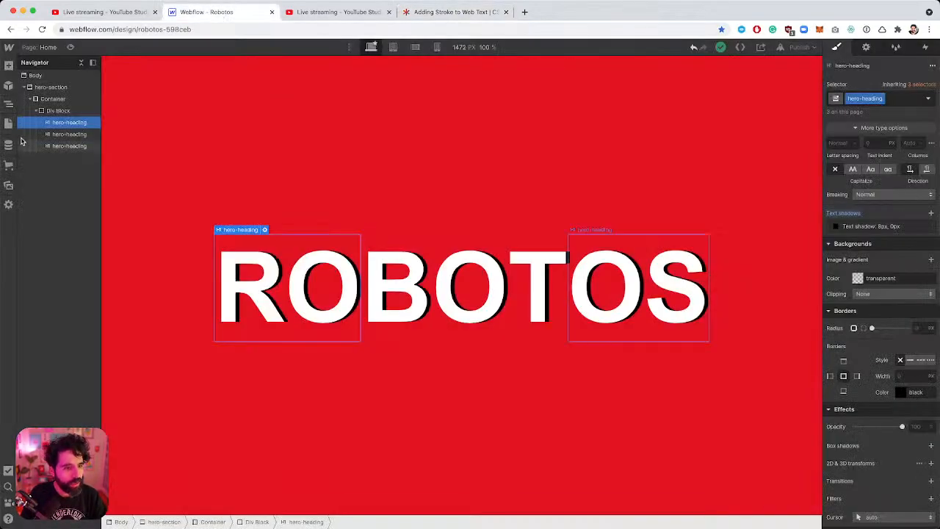
Start a <style> block containing the pasted text-stroke rule in the Home page's head code.
click(8, 123)
click(130, 121)
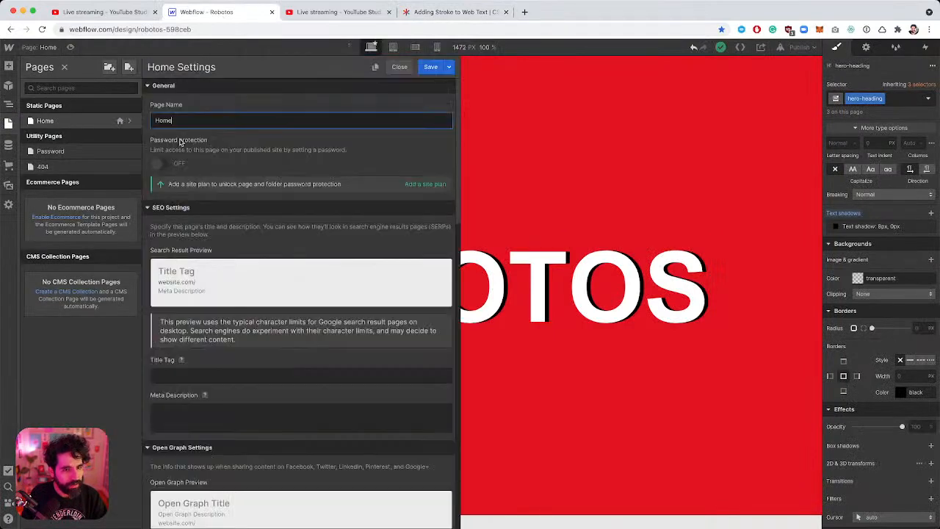
scroll(250, 332, down, 15)
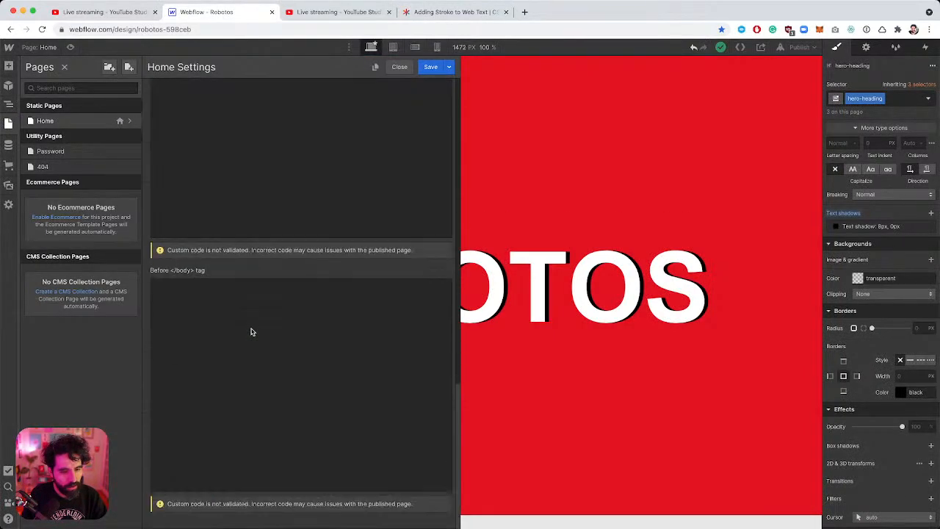
scroll(224, 316, up, 3)
click(205, 186)
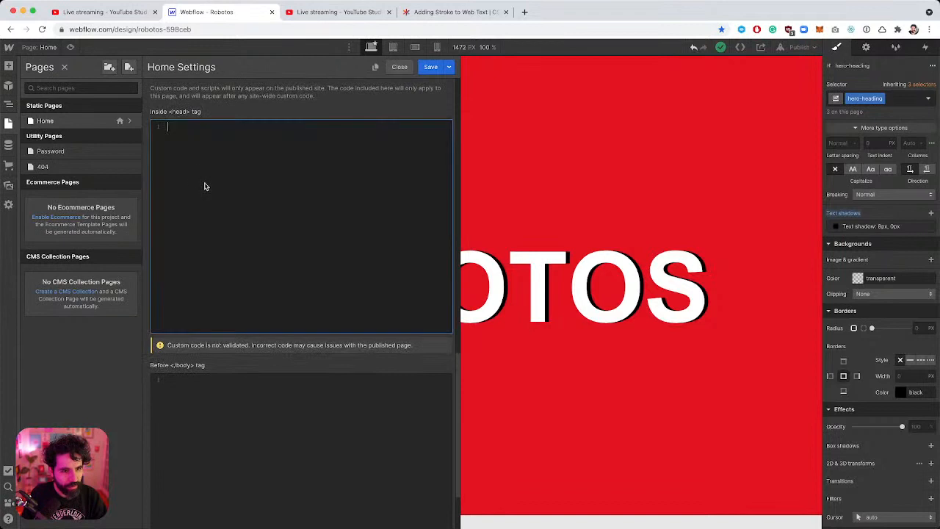
text(<st)
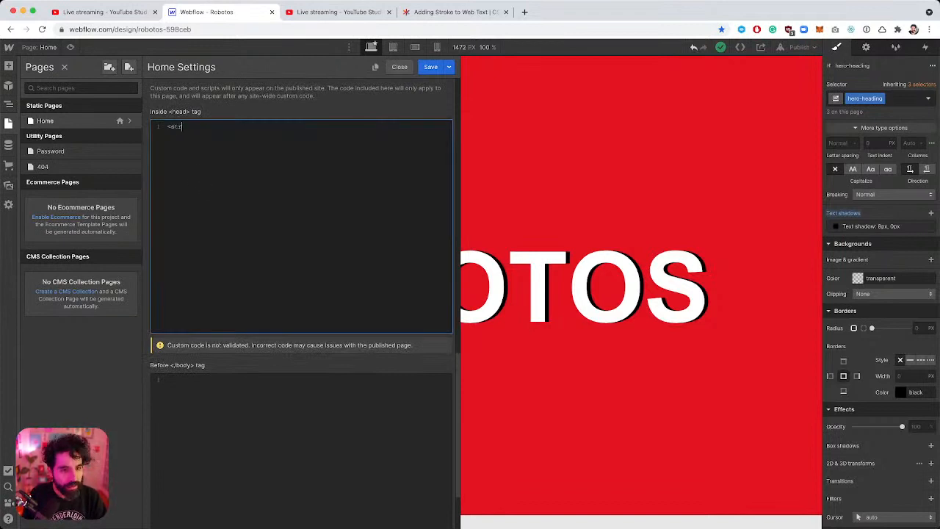
text(yle>)
key(super+v)
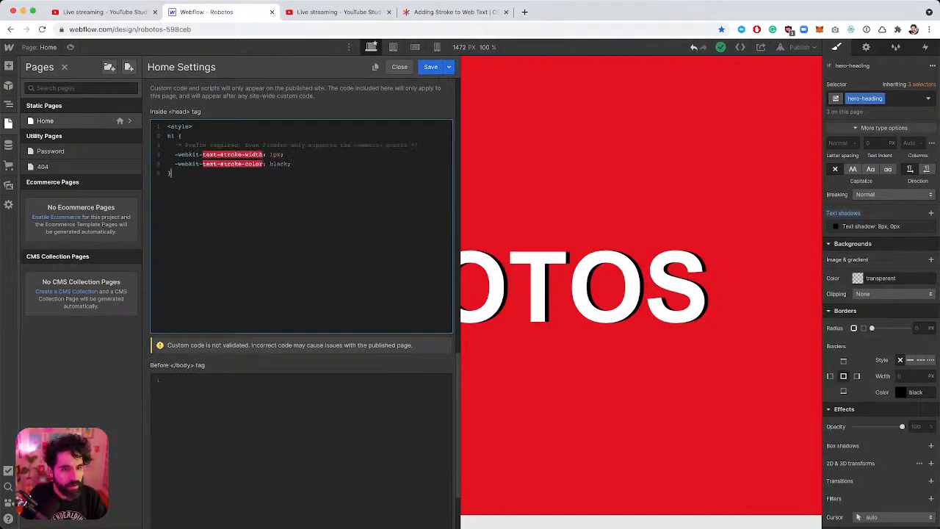
key(Return)
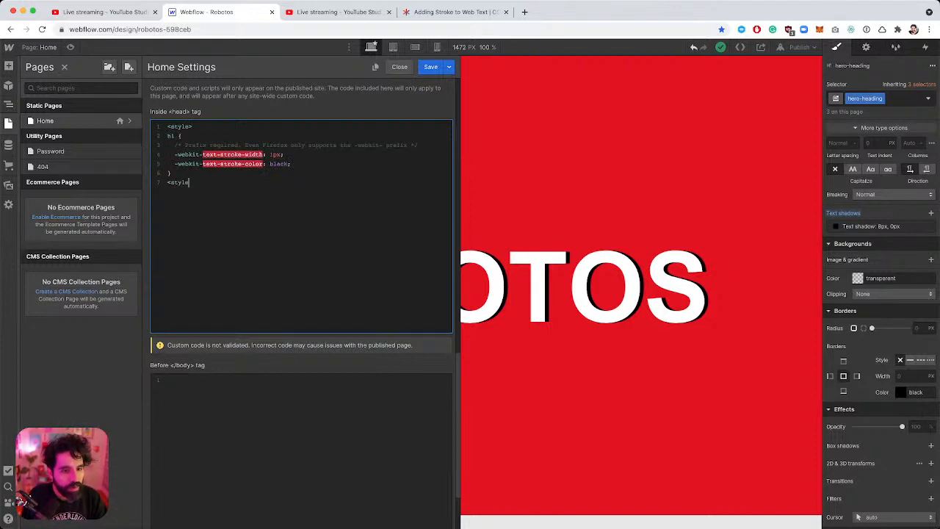
Change the stroke width from 1px to 8px and begin replacing the h1 selector with '.h'.
click(272, 154)
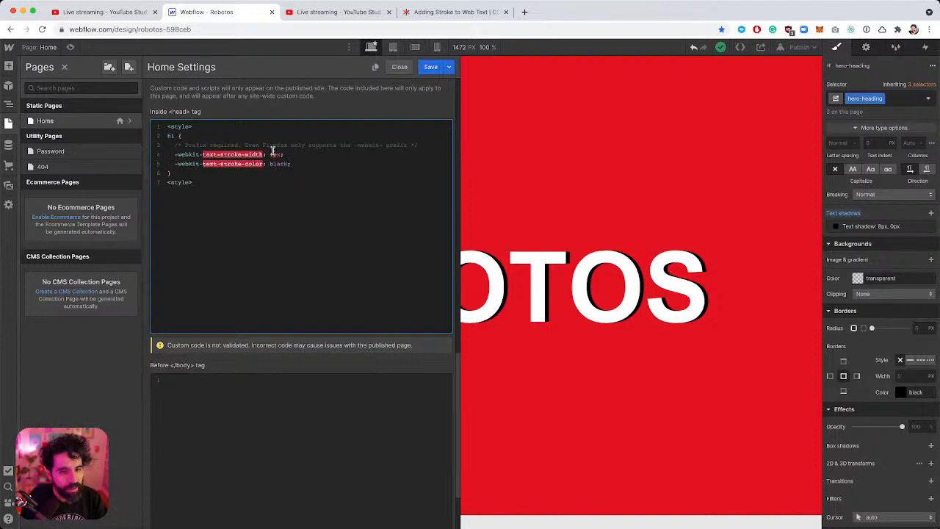
key(BackSpace)
text(8)
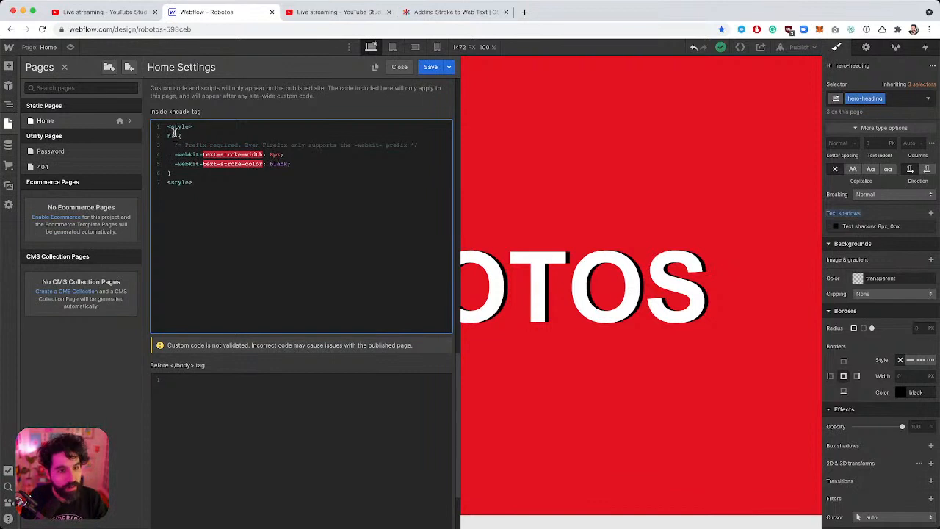
drag(175, 136, 159, 139)
text(.h)
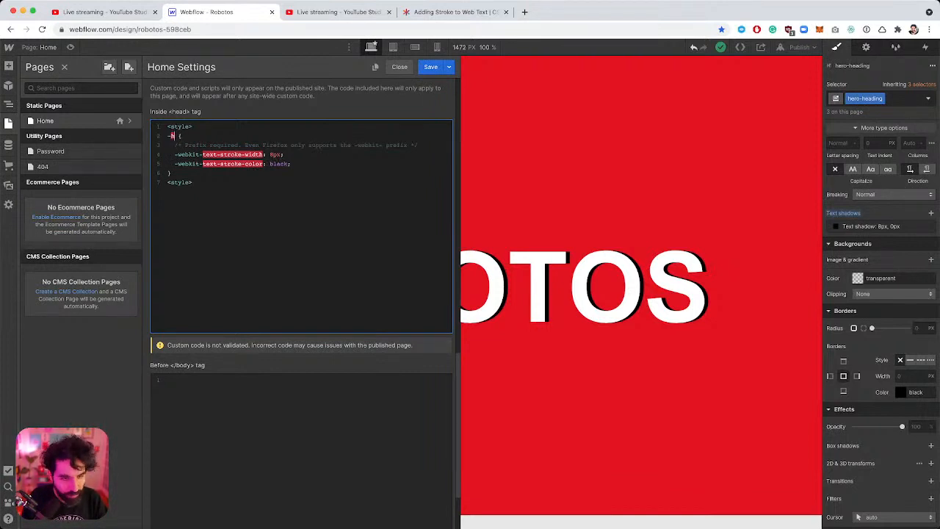
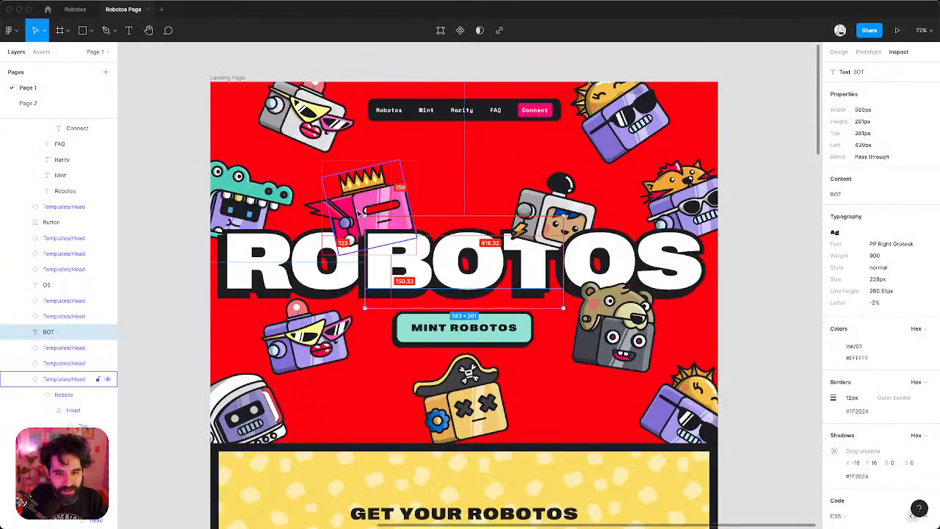
Copy the heading's #1F2024 border colour from Figma's Inspect panel.
click(48, 331)
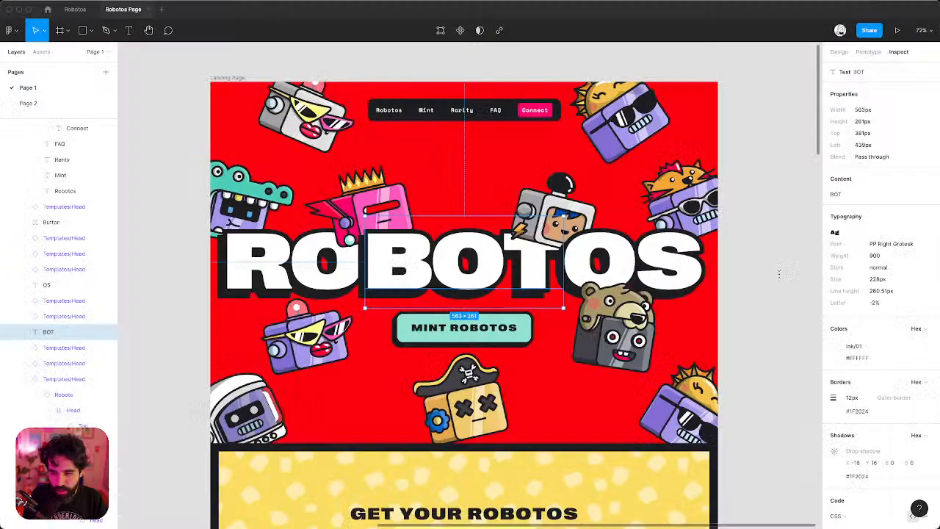
scroll(875, 413, down, 1)
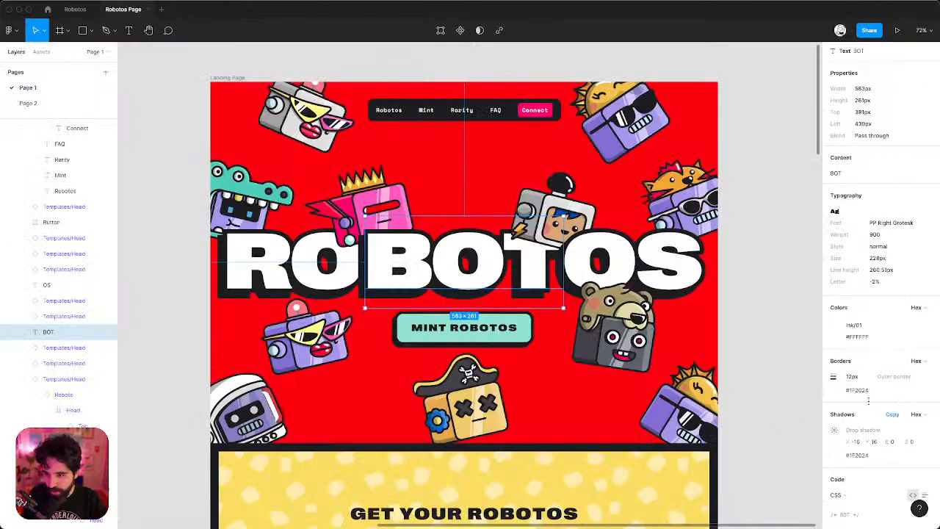
click(858, 390)
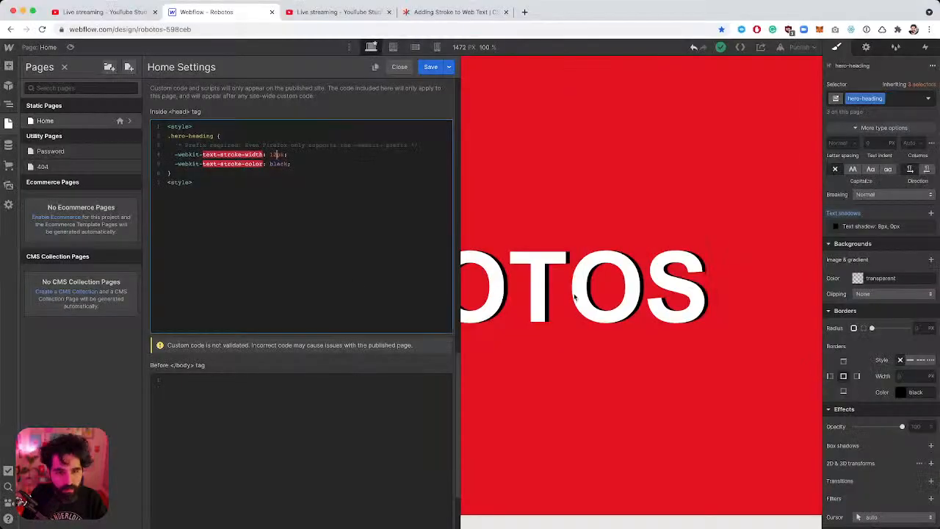
Replace the stroke colour 'black' with #1F2024 in the head code and save it.
double_click(278, 163)
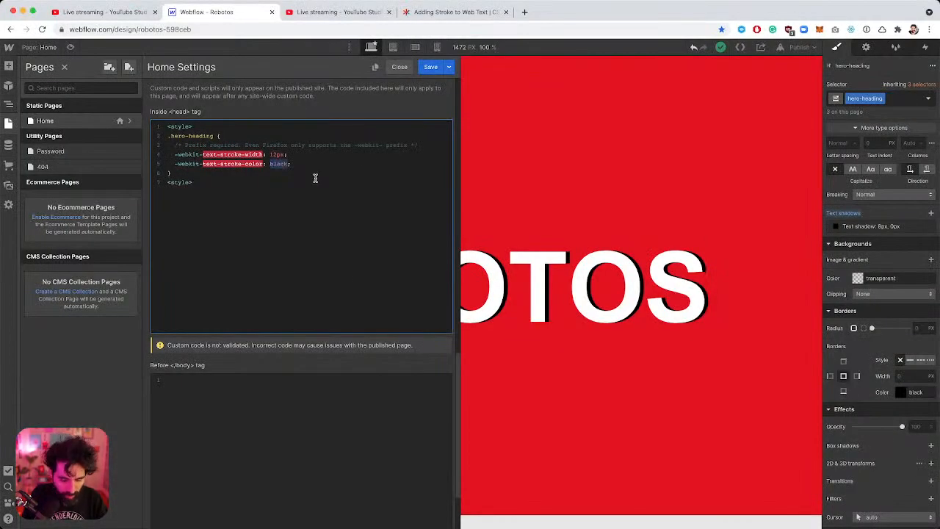
text(#)
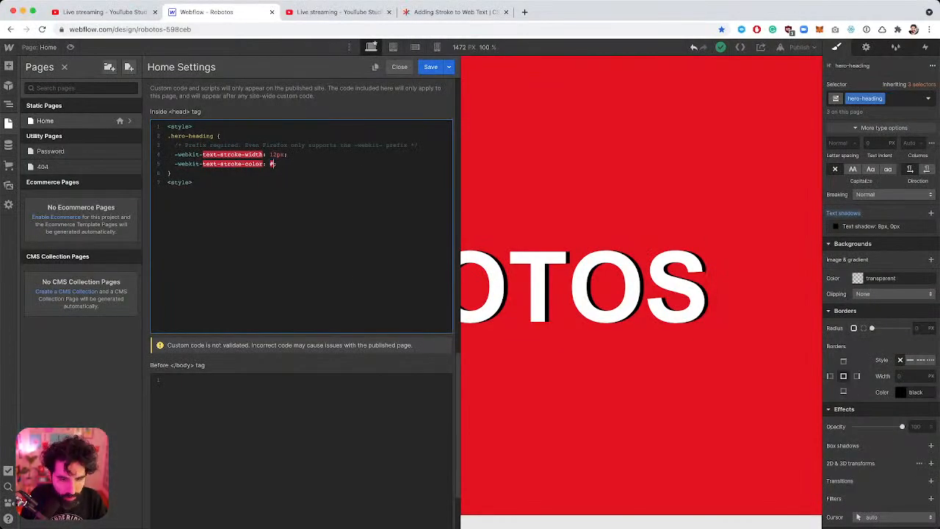
key(super+v)
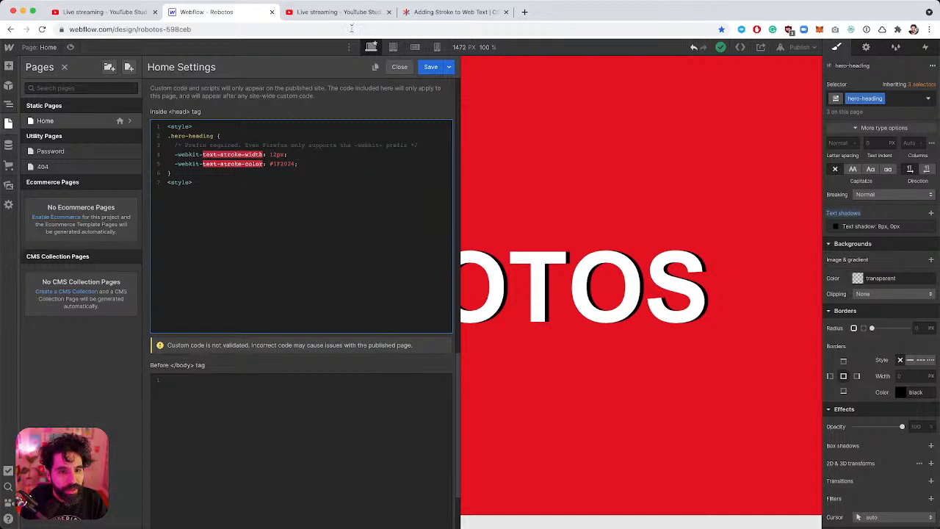
click(431, 67)
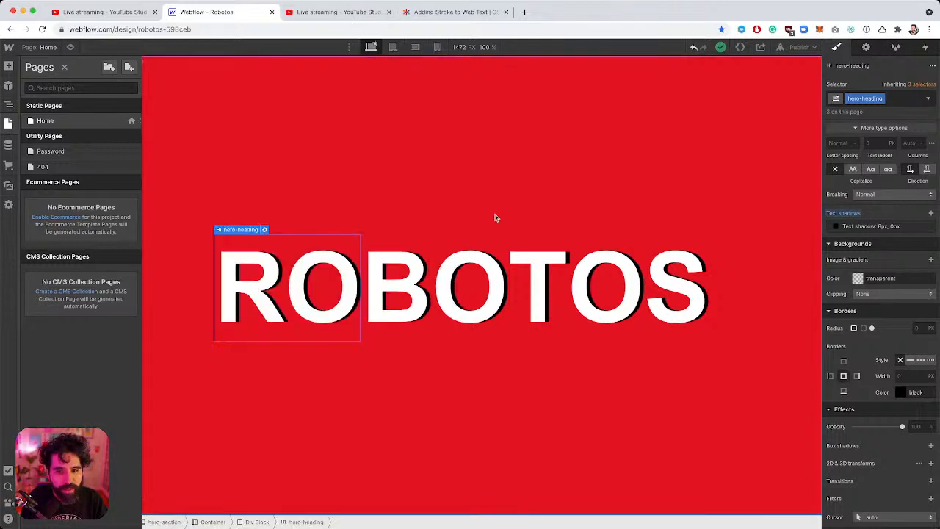
Publish the site to robotos-598ceb.webflow.io and view the live page in a new tab.
click(799, 47)
click(743, 172)
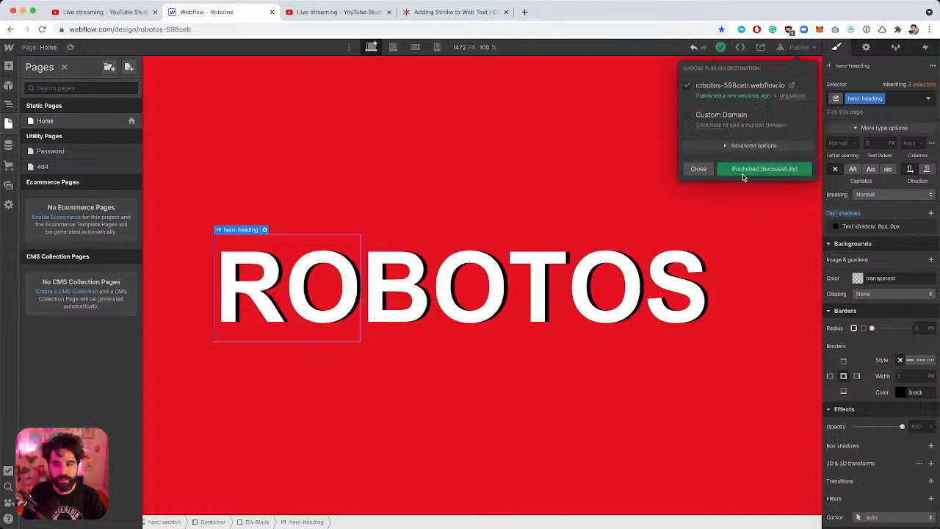
click(791, 86)
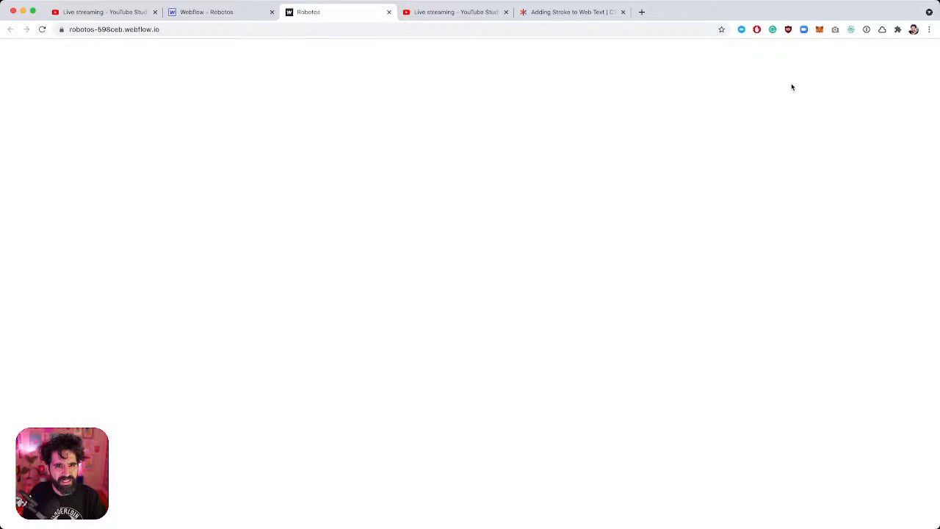
click(219, 15)
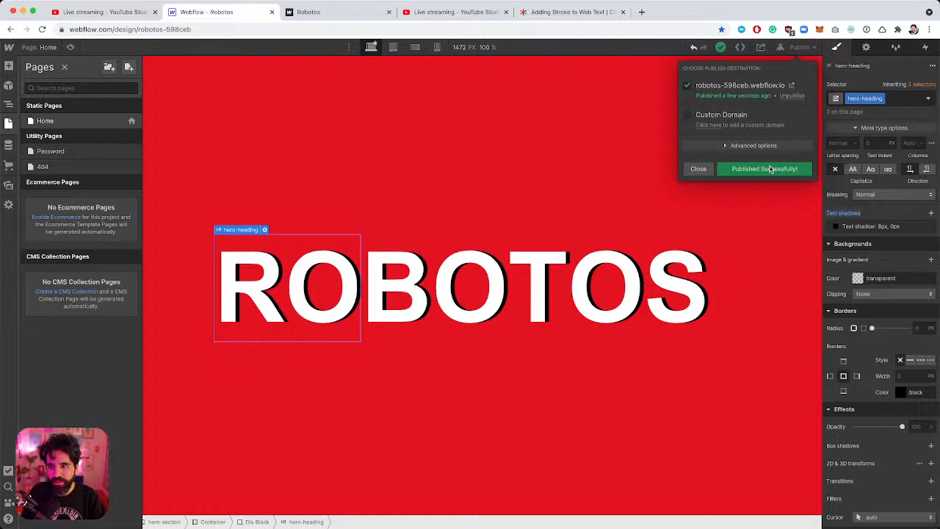
click(791, 86)
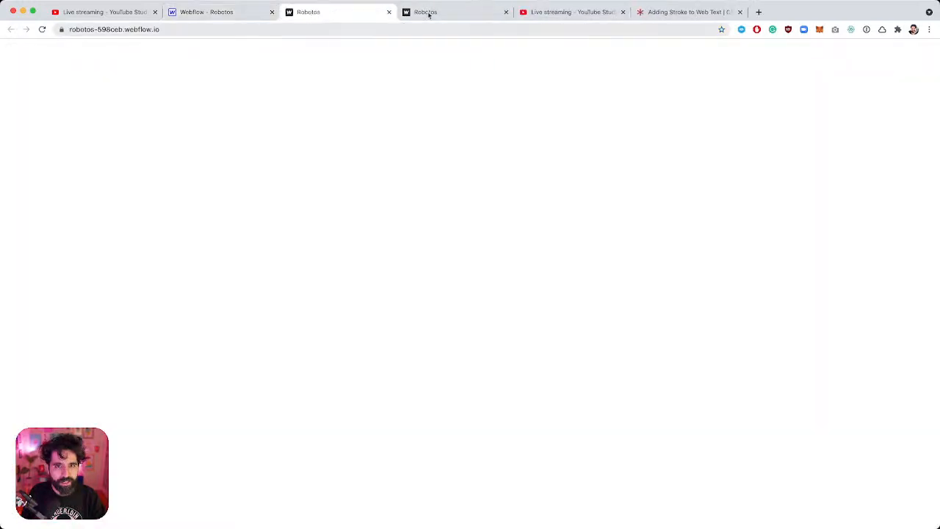
click(505, 11)
click(389, 12)
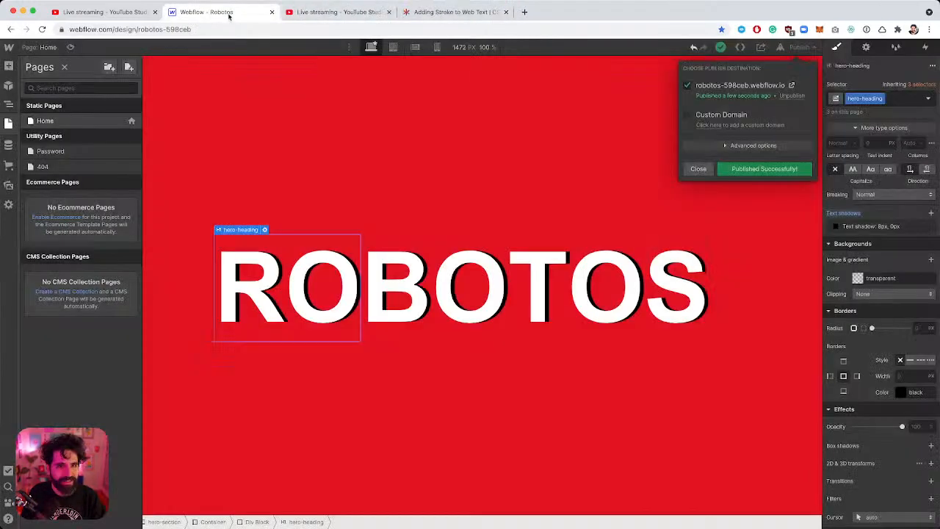
Republish to the selected domain, reopen the live page, and return to the hero section.
click(801, 47)
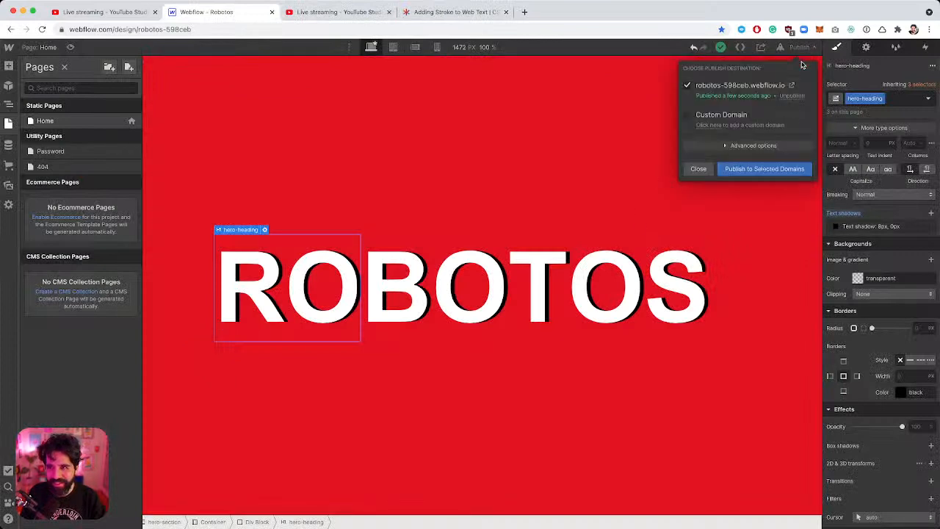
click(756, 170)
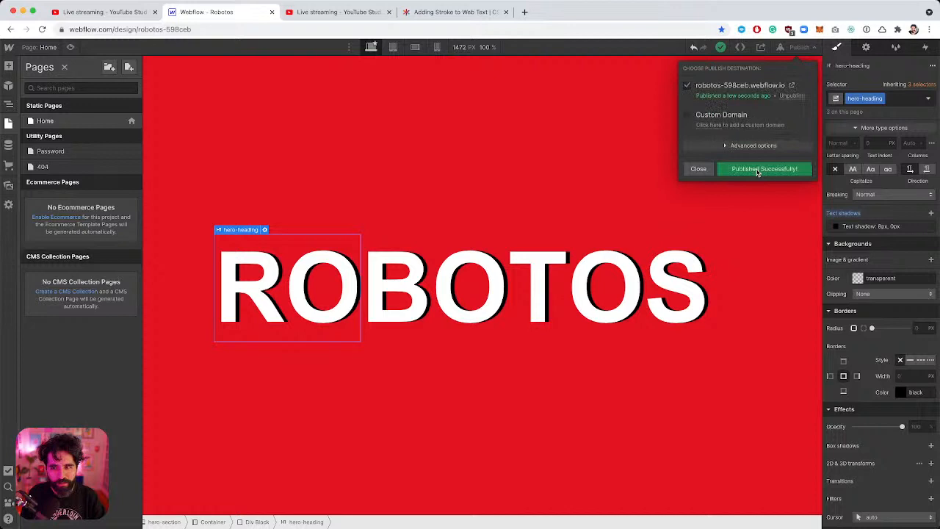
click(791, 86)
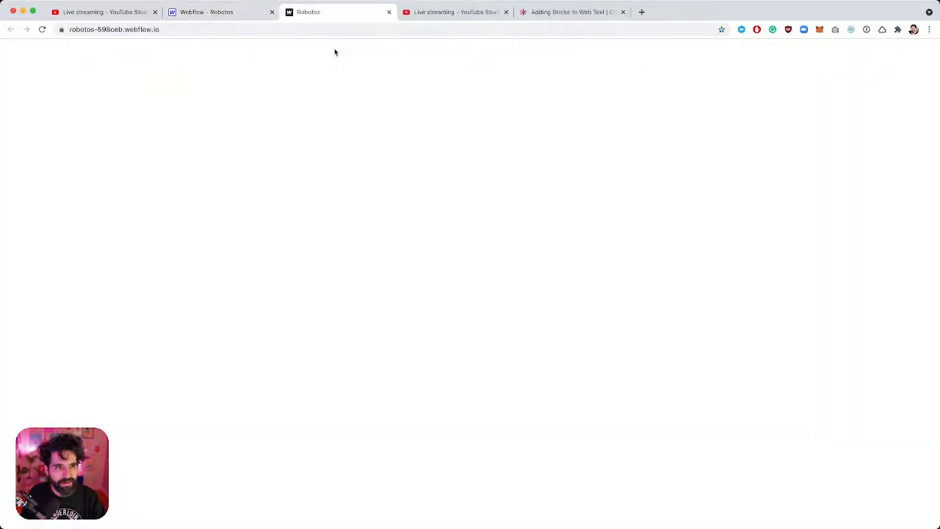
click(231, 13)
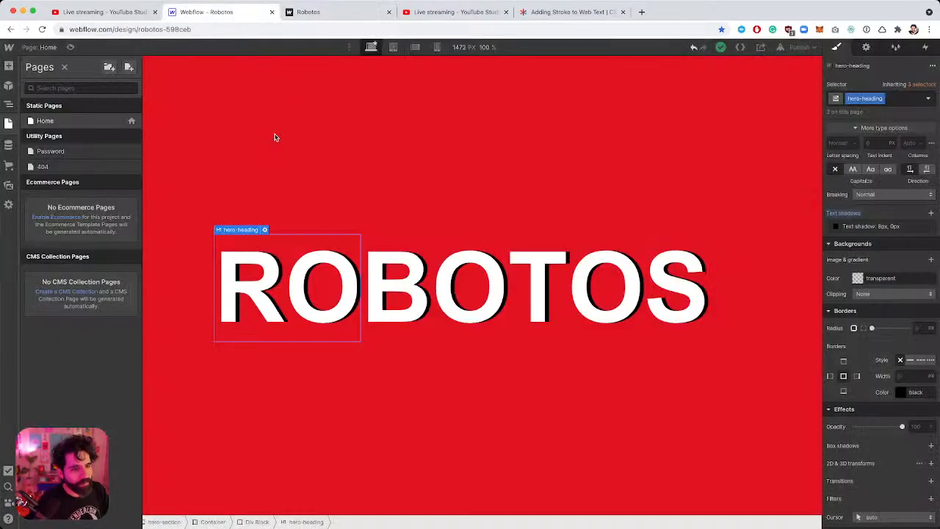
click(275, 137)
Select the hero-heading element through the Navigator's Div Block.
key(z)
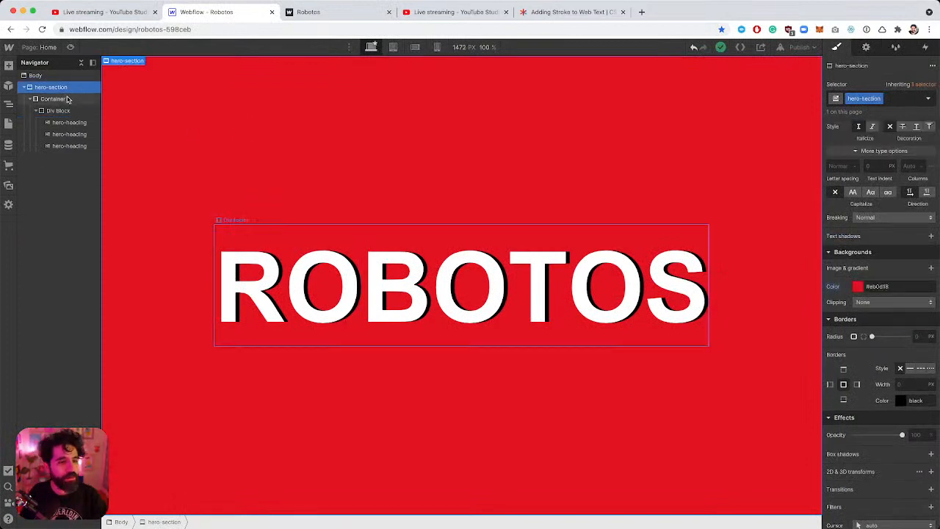
click(53, 111)
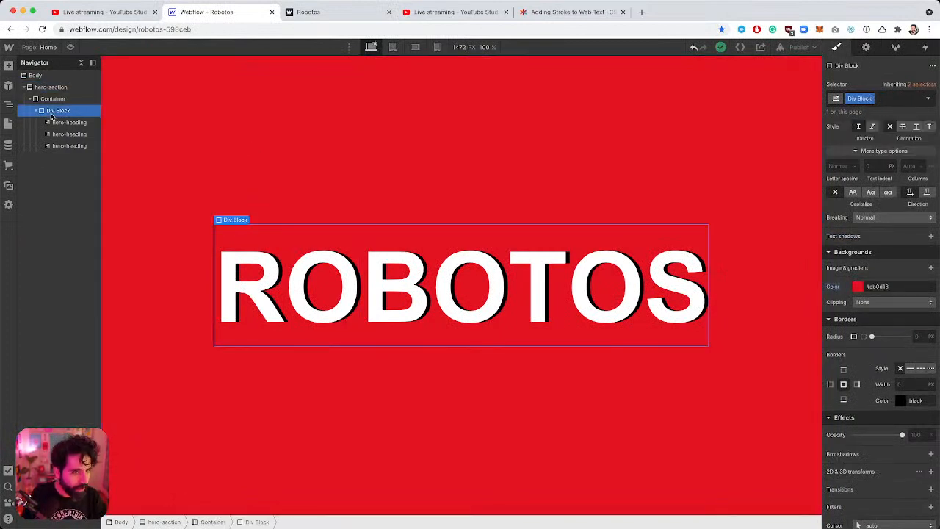
click(505, 111)
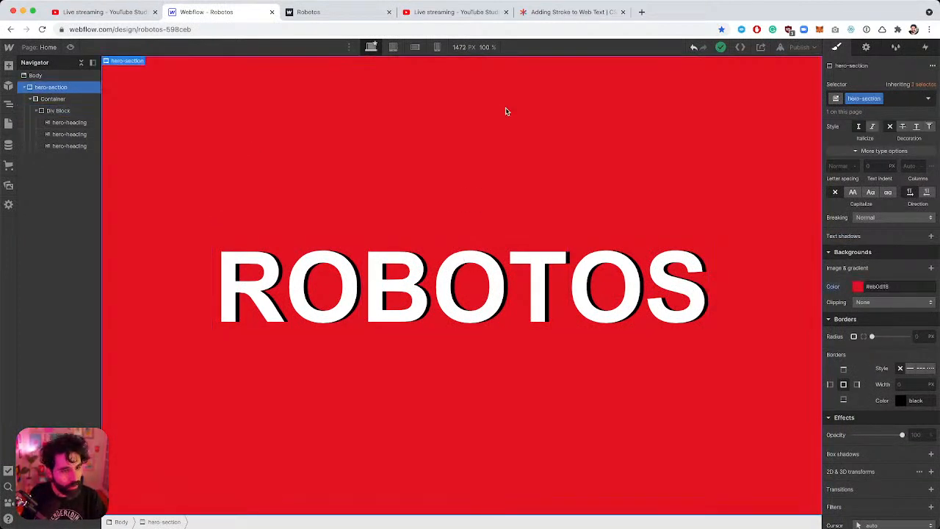
click(58, 111)
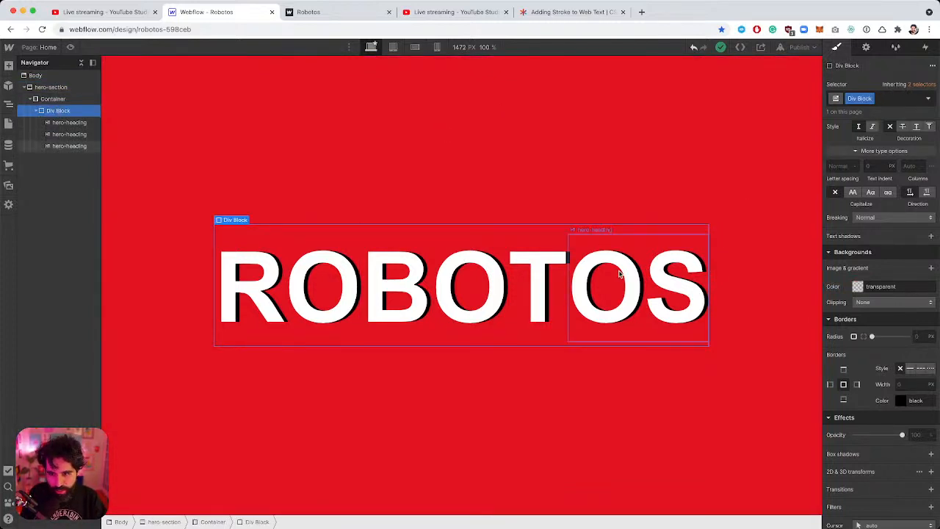
click(619, 273)
scroll(890, 290, down, 2)
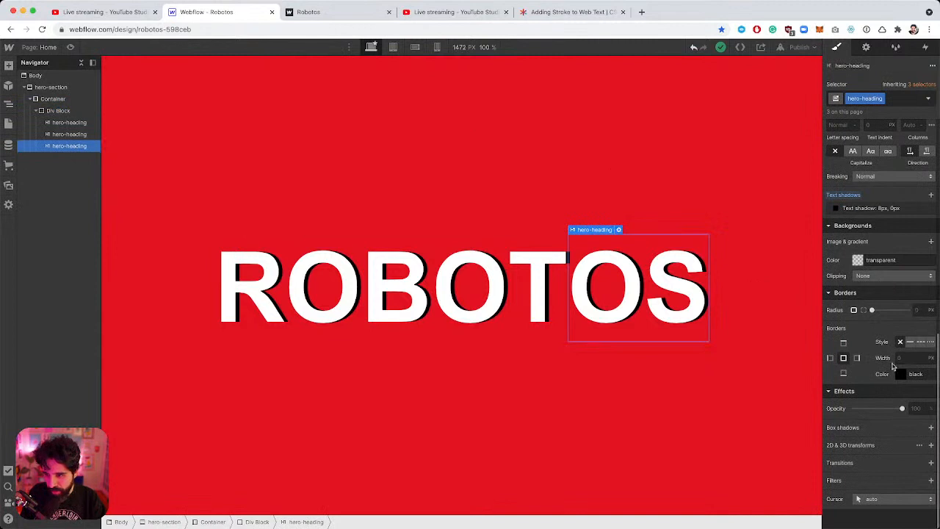
Give the heading a 16px text shadow angled at 225° so it falls down-left.
click(872, 209)
click(917, 242)
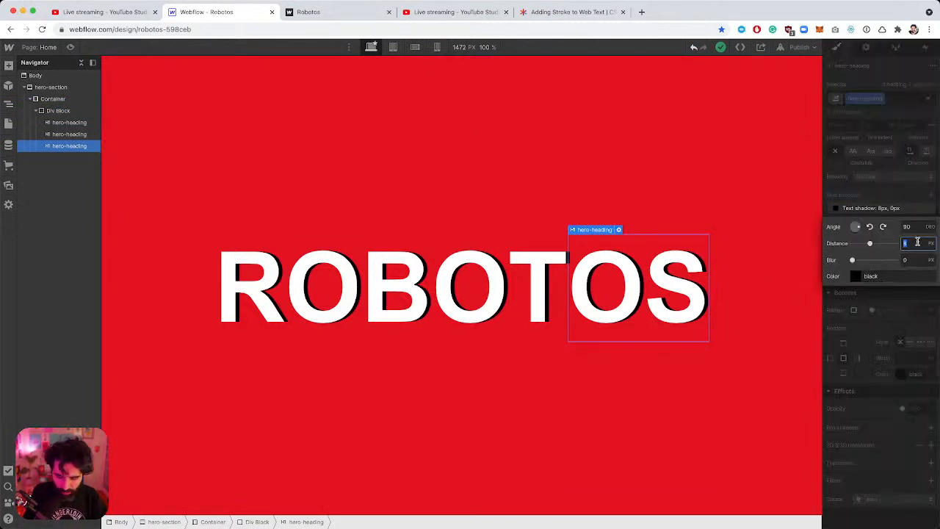
text(0)
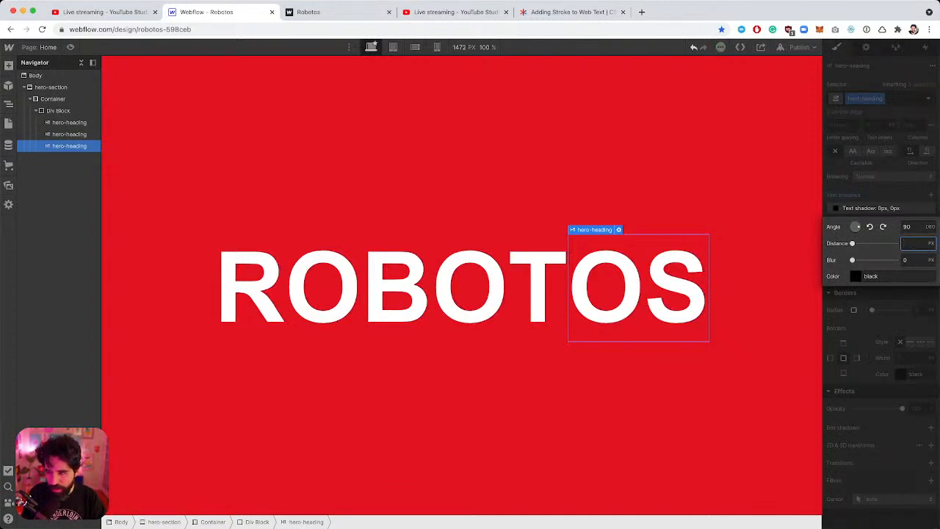
text(16)
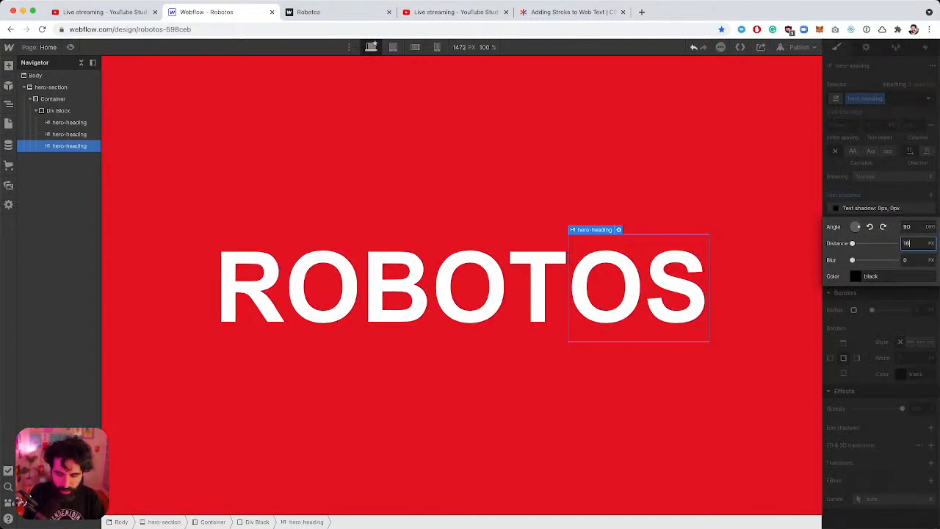
click(882, 227)
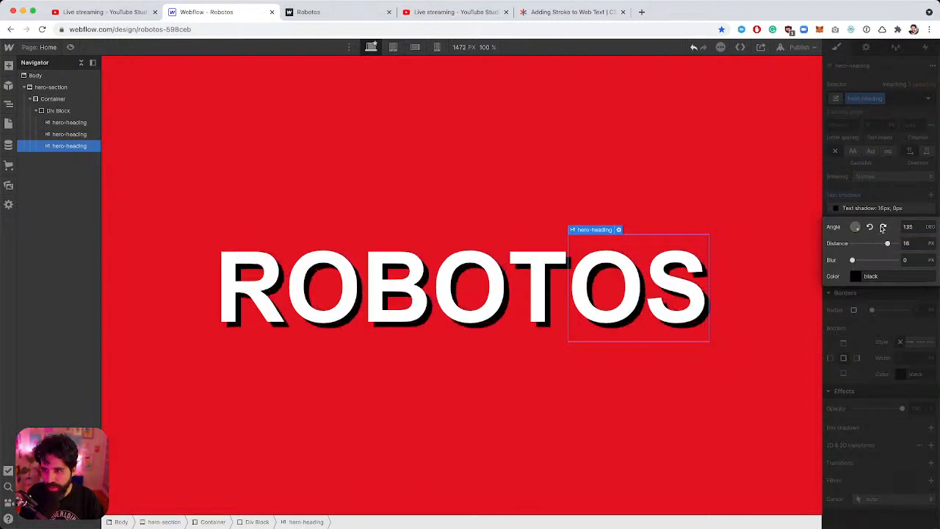
click(883, 227)
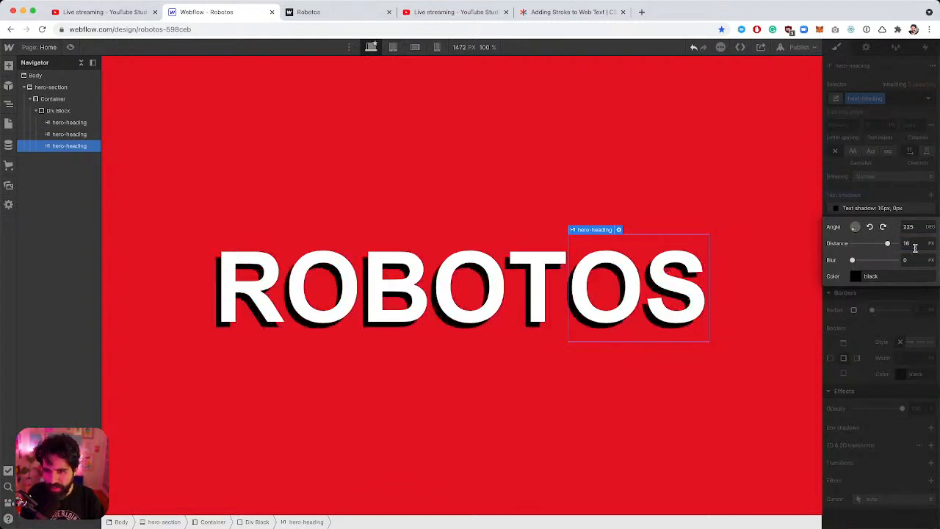
key(super+Tab)
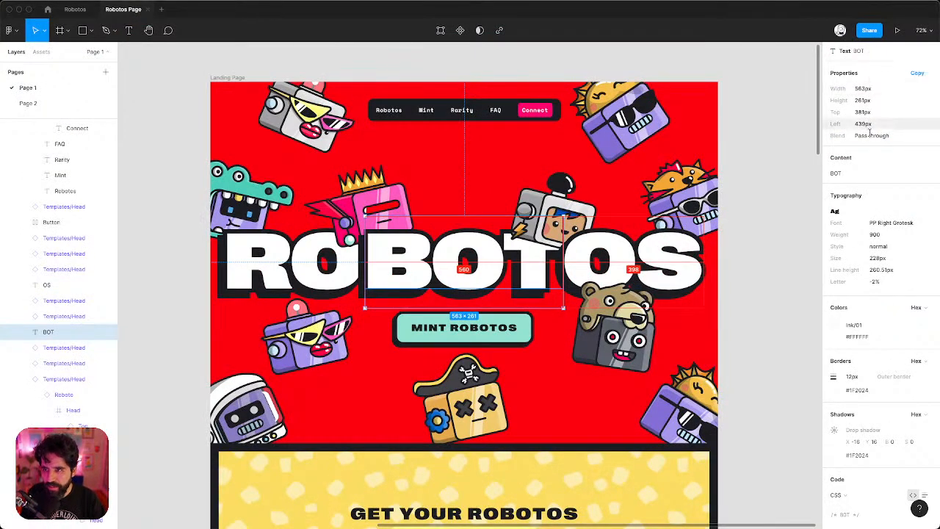
Read the BOT text's drop shadow offsets in Figma's design properties.
scroll(846, 63, up, 1)
click(839, 52)
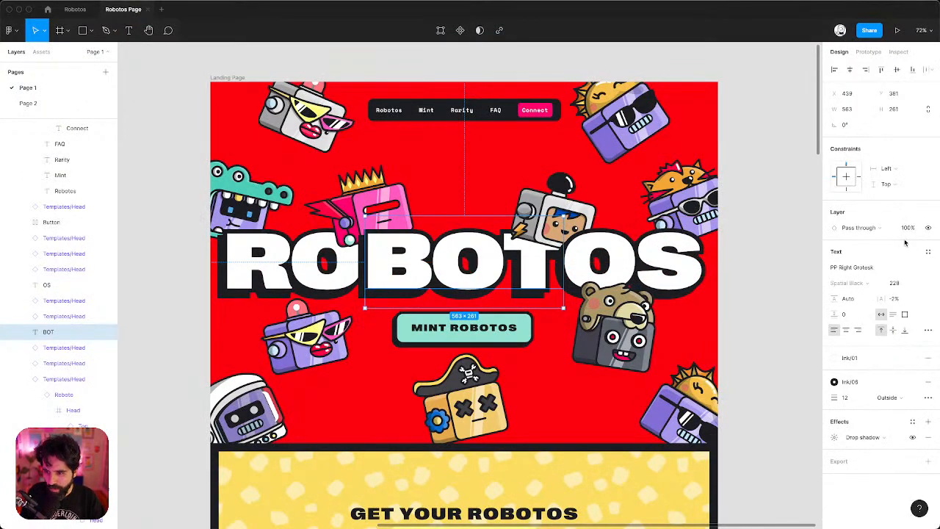
click(834, 437)
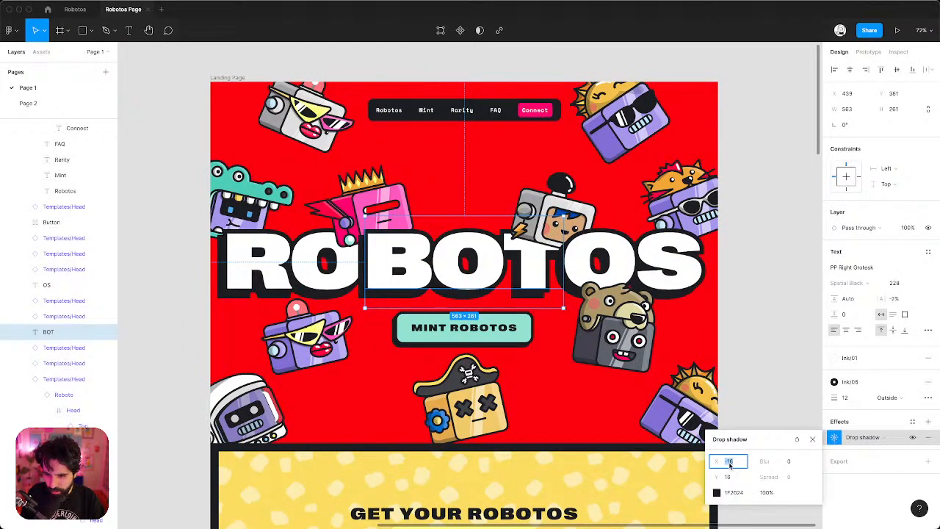
key(super+Tab)
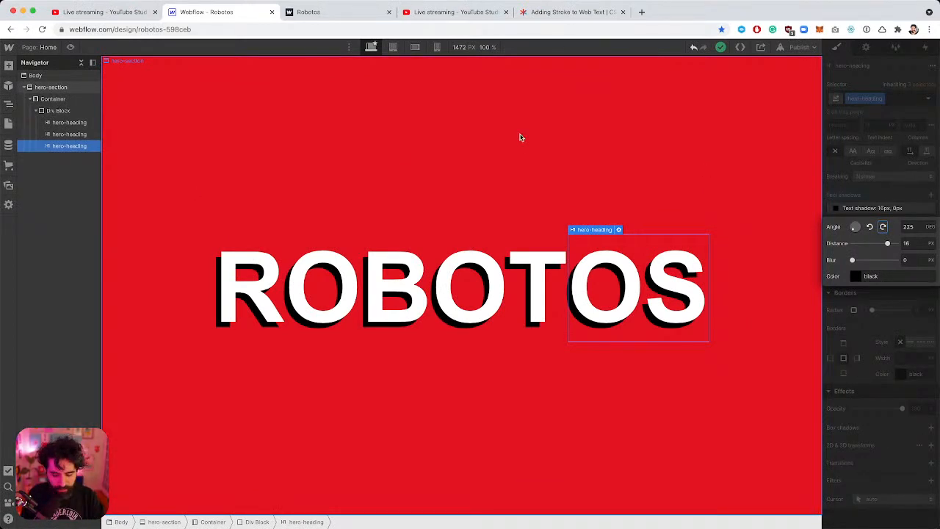
Check the dimensions of the Nav frame and the MINT ROBOTOS button in Figma.
key(super+Tab)
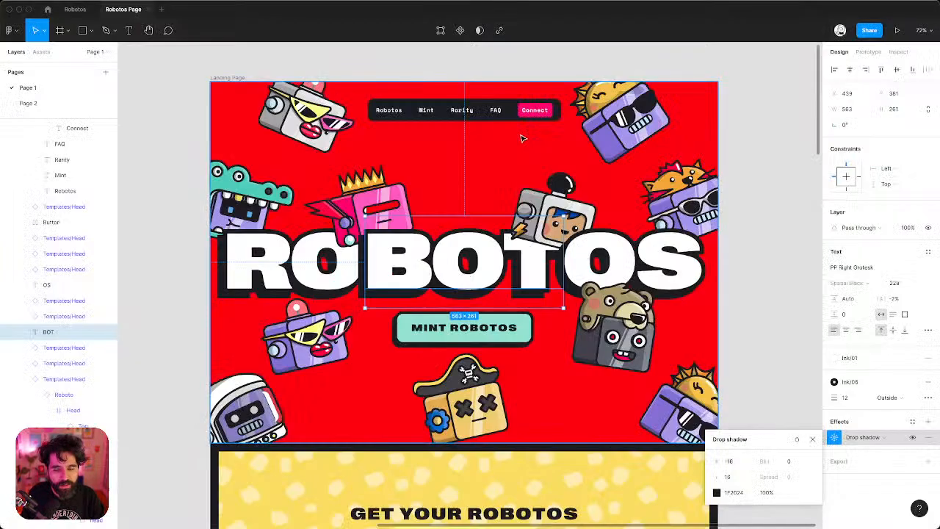
click(464, 110)
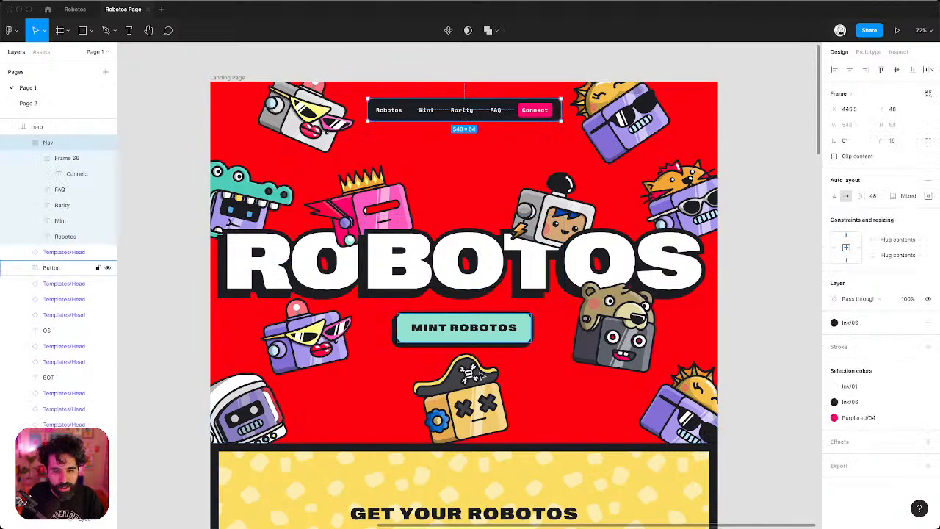
click(483, 334)
key(super+Tab)
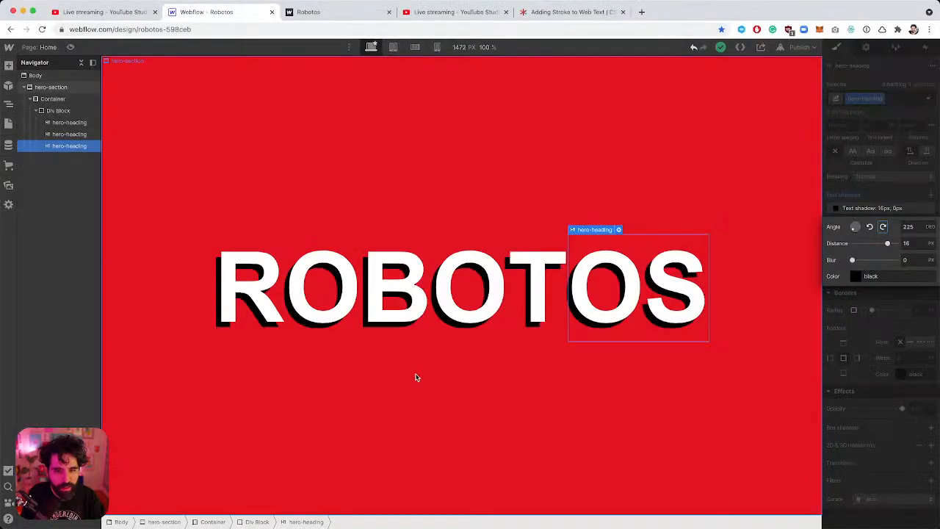
Add a Button element inside the Container holding the heading.
click(456, 302)
click(59, 98)
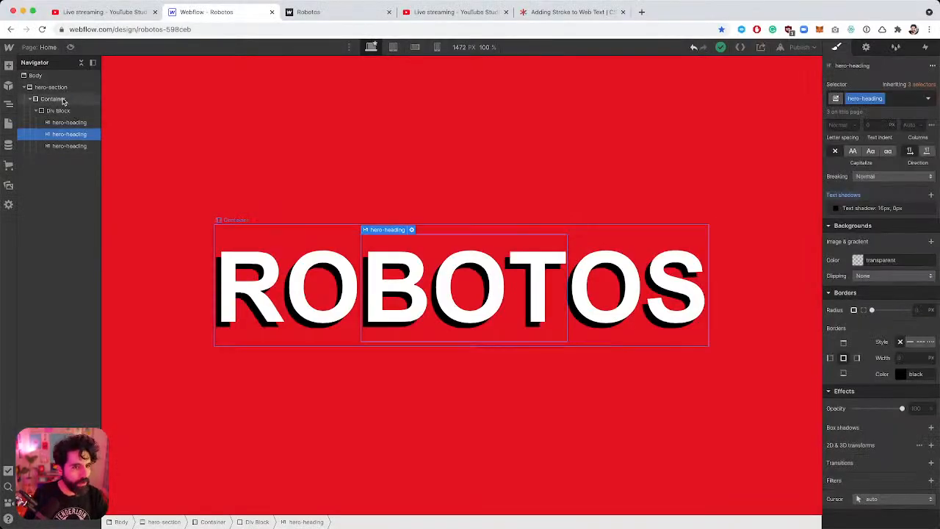
key(super+e)
text(but)
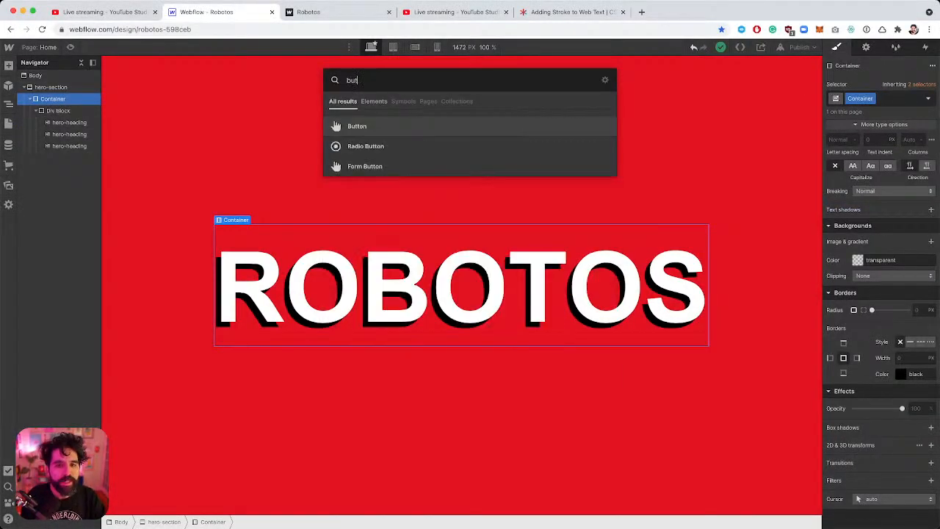
key(Return)
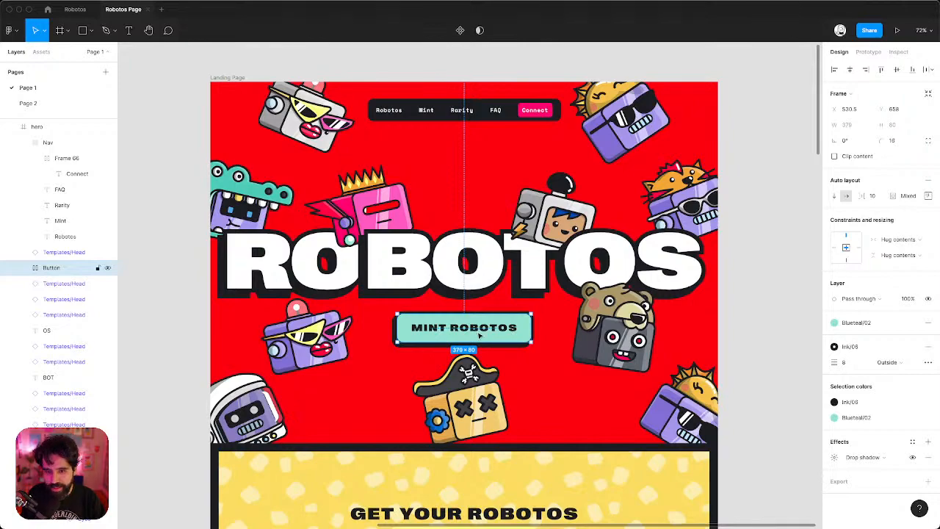
Set the button's font size to 28 and rename its class to main-cta.
double_click(478, 335)
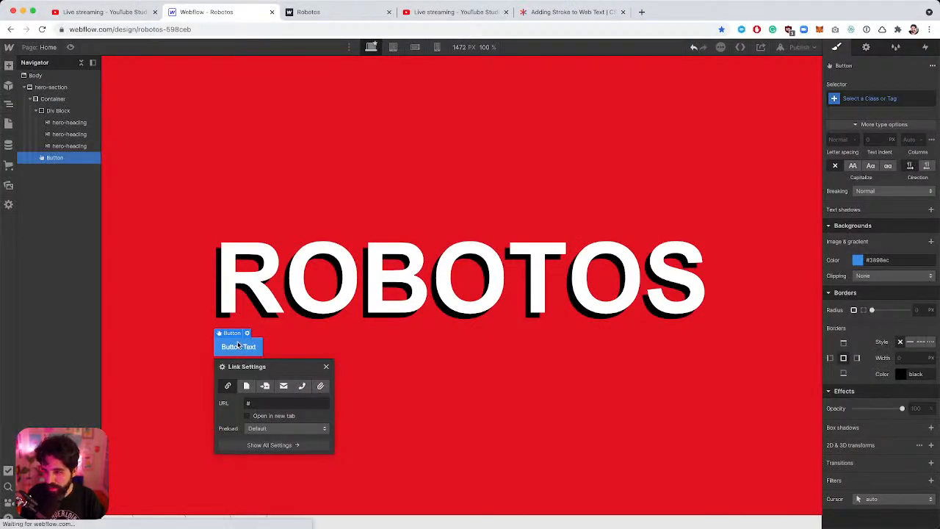
scroll(859, 213, up, 5)
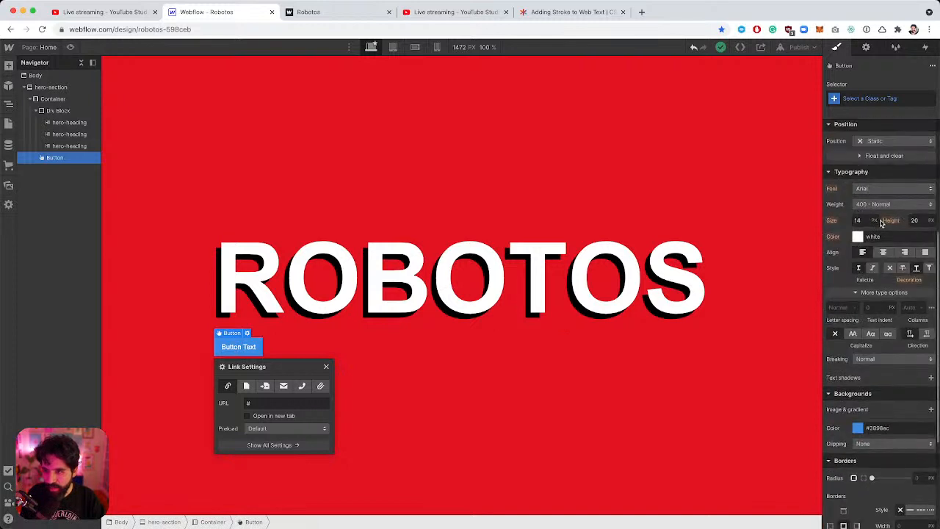
click(859, 221)
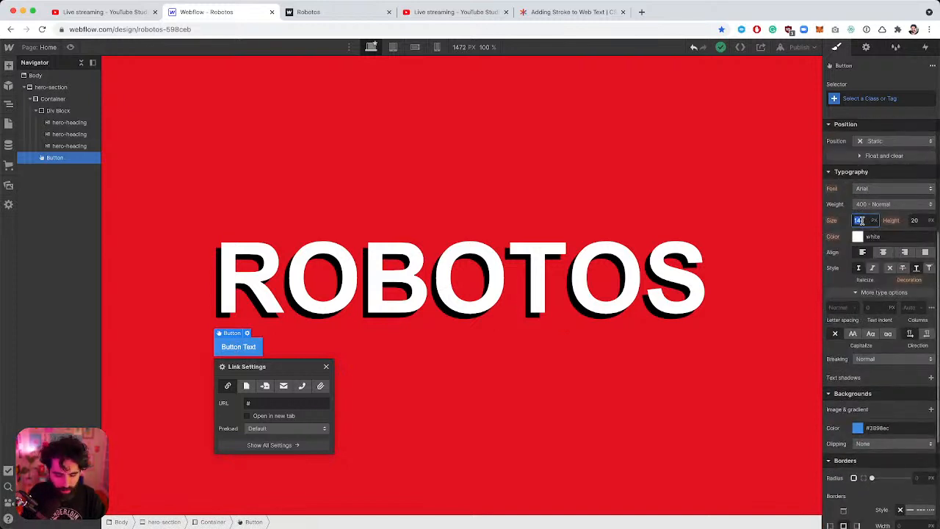
text(28)
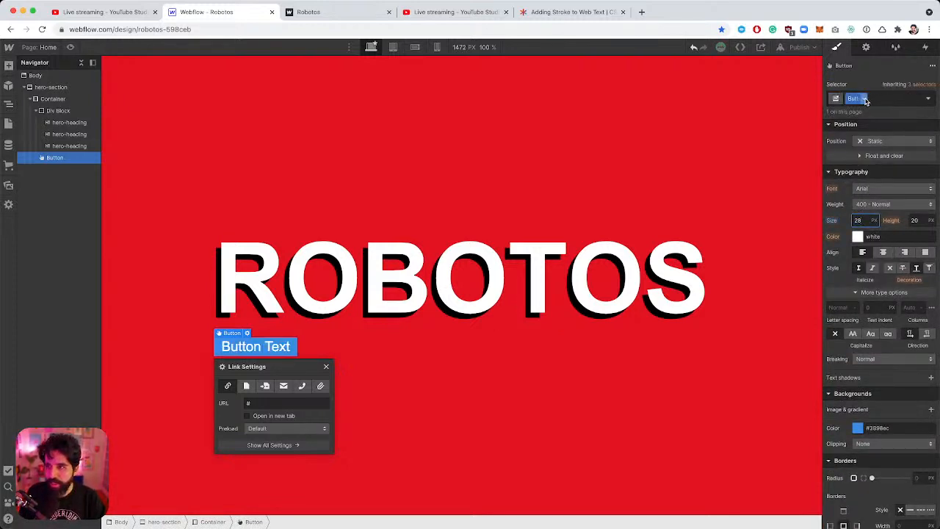
click(865, 100)
click(864, 113)
text(m)
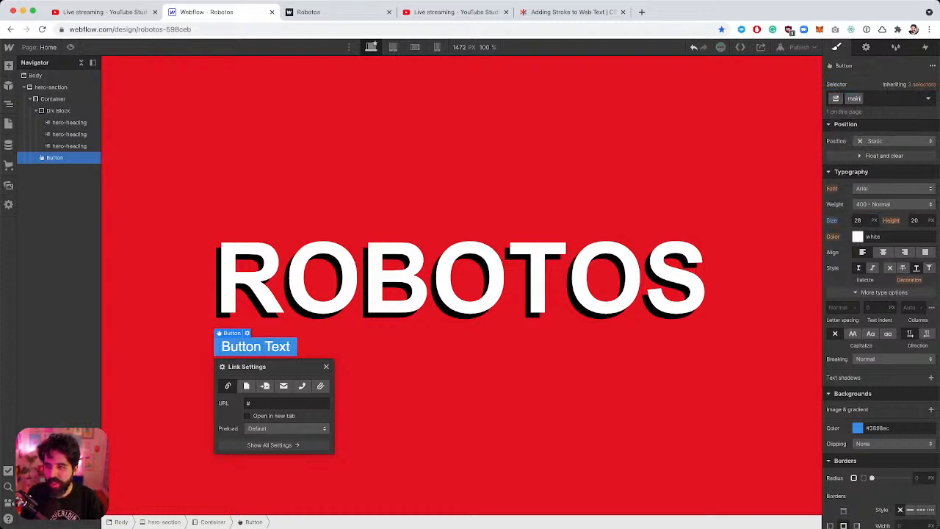
text(ain-)
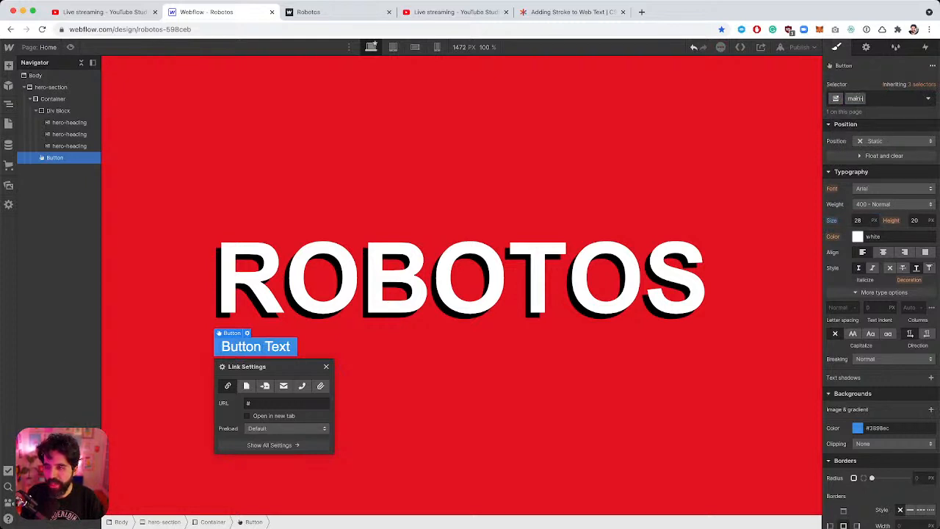
text(cta)
key(Return)
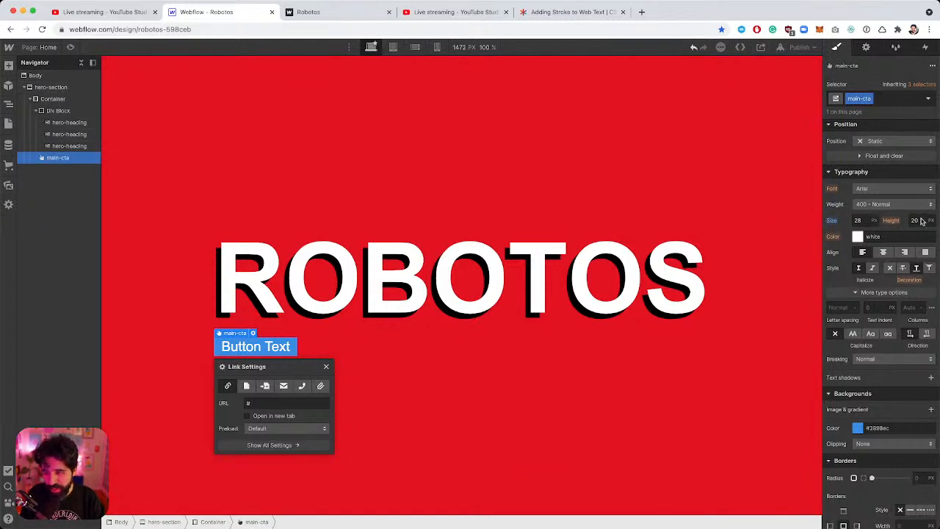
Match the Figma button's padding with 24px vertical and 40px horizontal padding.
key(super+Tab)
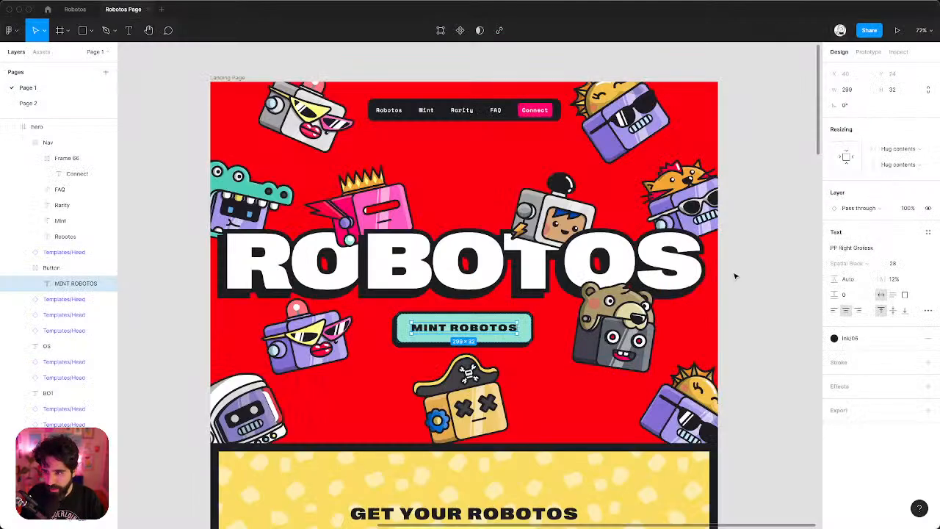
key(shift+Return)
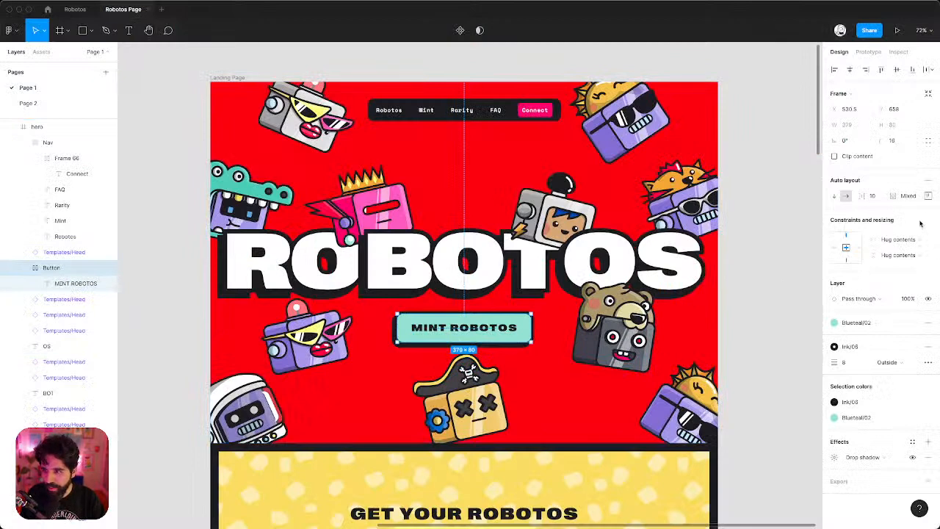
click(927, 195)
key(super+Tab)
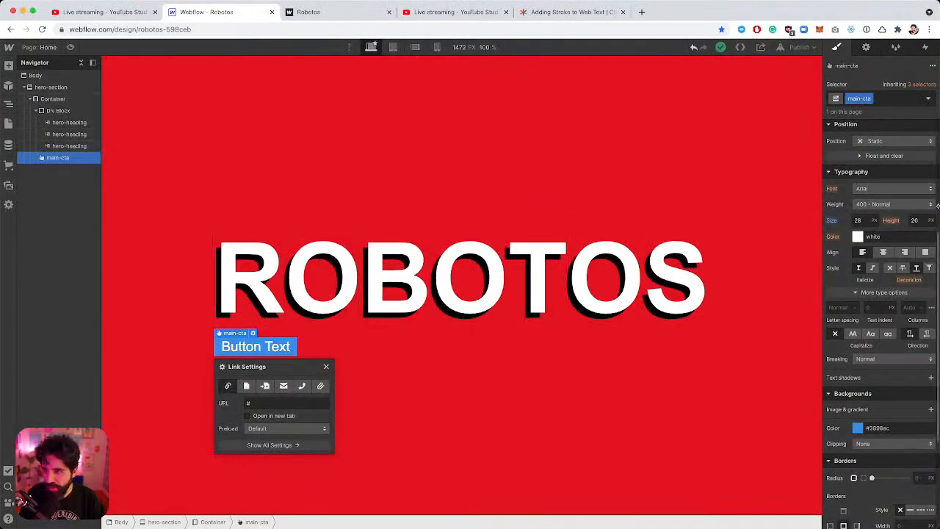
scroll(891, 239, up, 3)
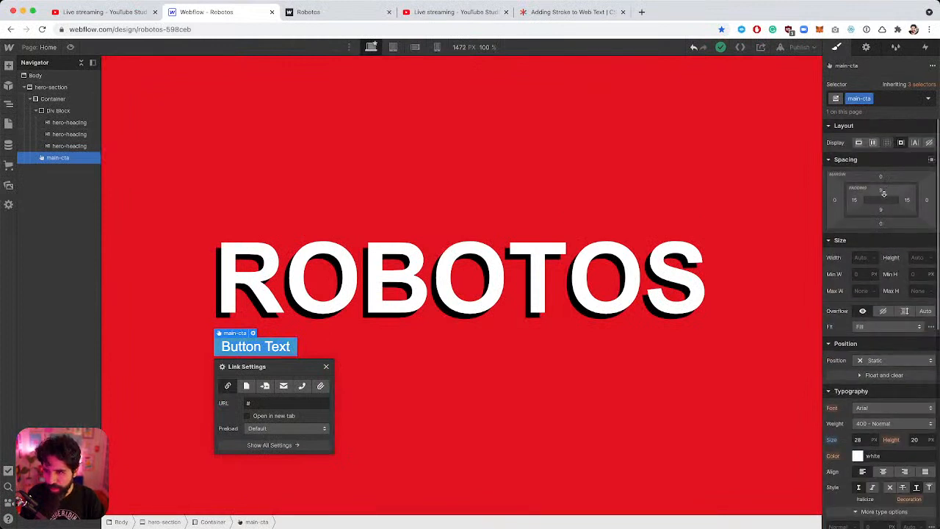
drag(883, 193, 866, 206)
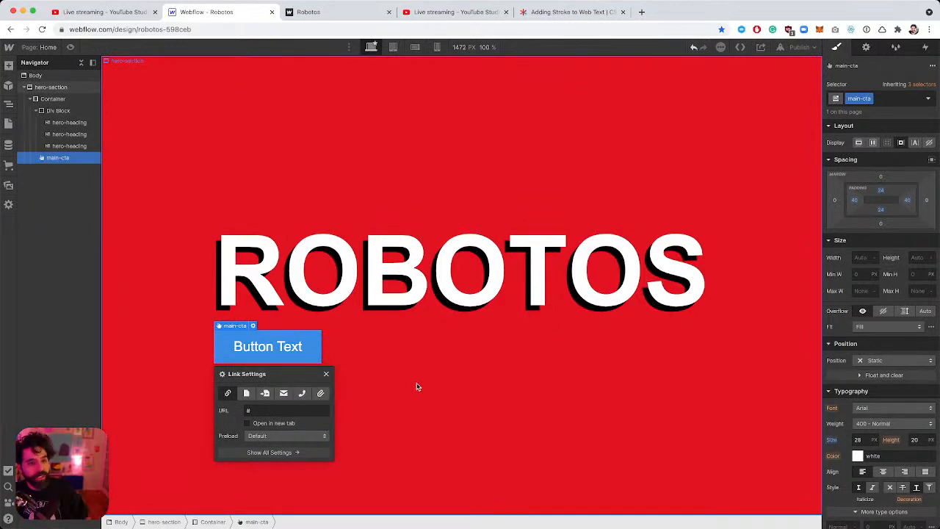
click(354, 298)
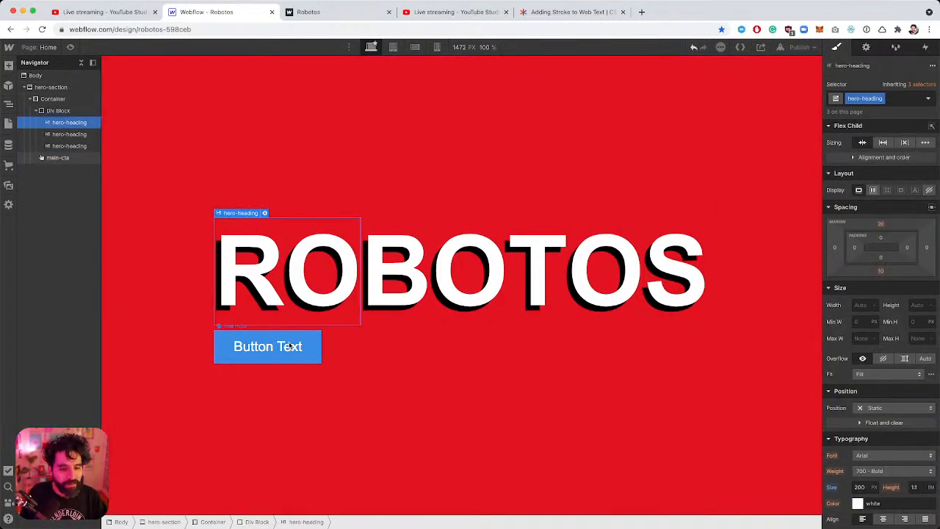
click(290, 346)
key(super+Tab)
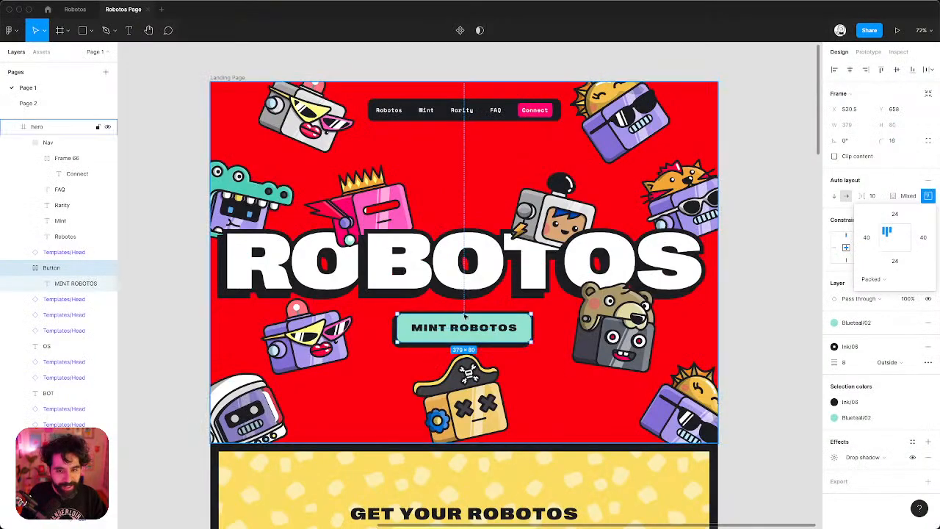
Copy the Button frame's #ACE5D7 fill from Figma's Inspect tab.
click(878, 324)
key(Escape)
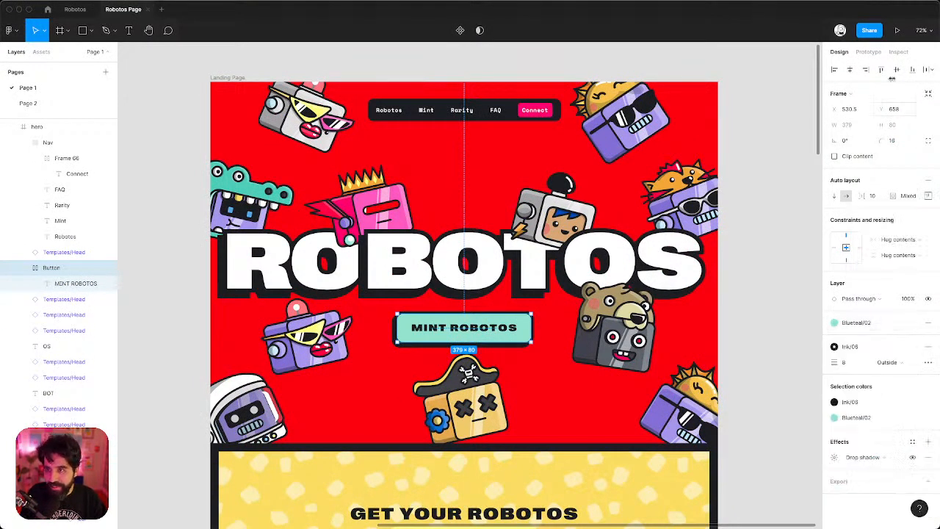
click(899, 52)
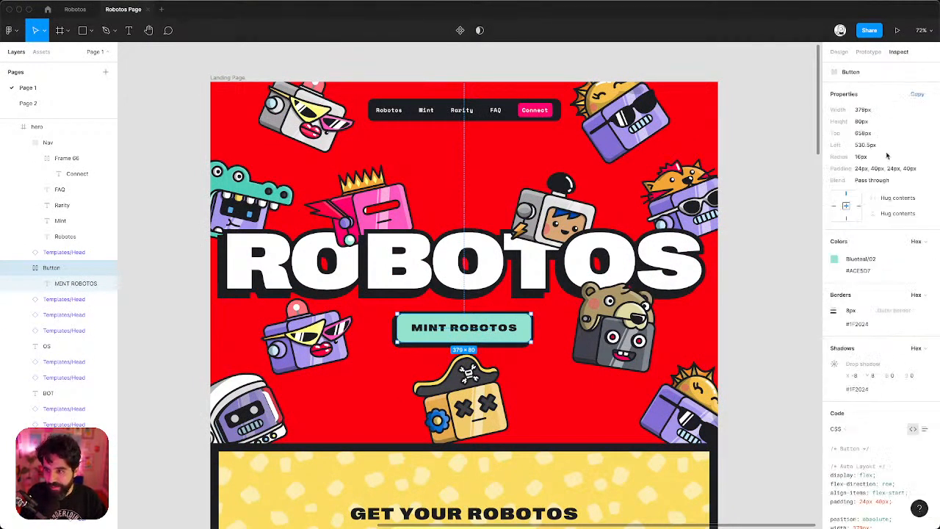
click(863, 271)
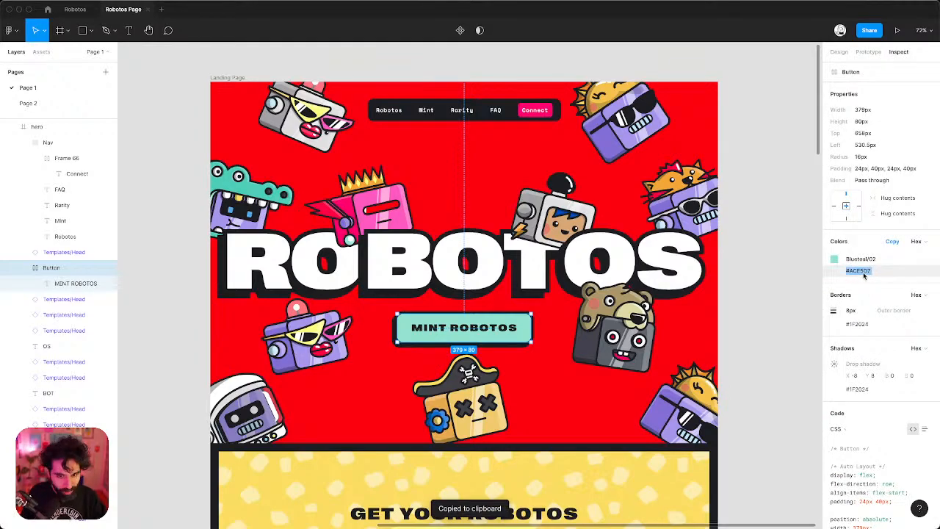
key(super+Tab)
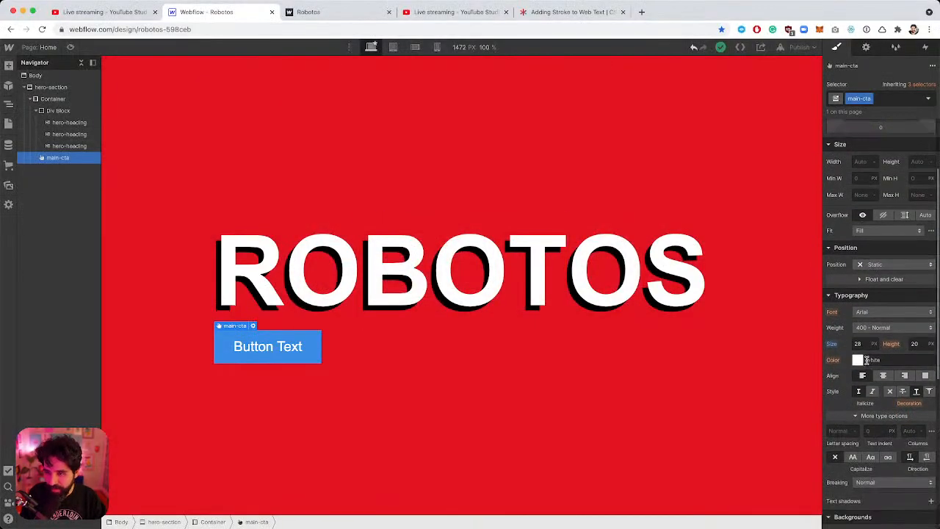
Give the main-cta button an #ACE5D7 background and black text.
scroll(874, 418, down, 3)
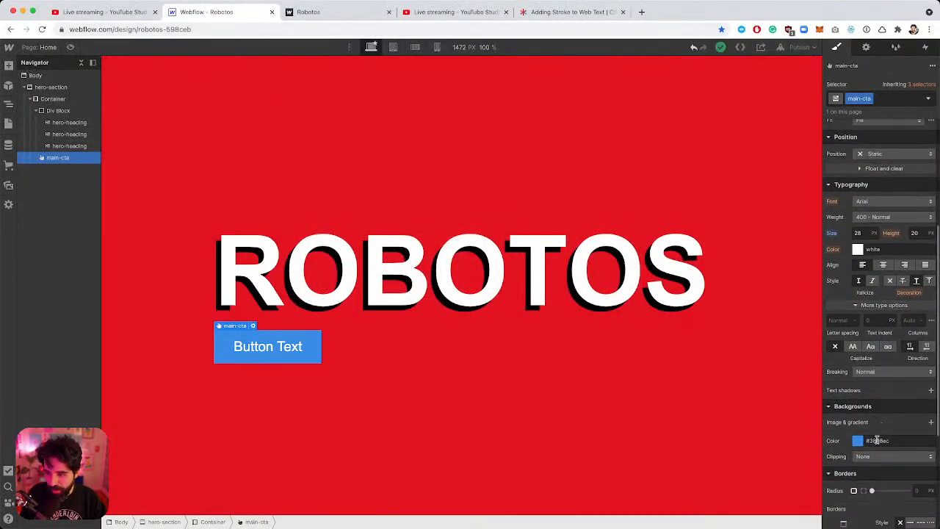
click(876, 440)
key(super+v)
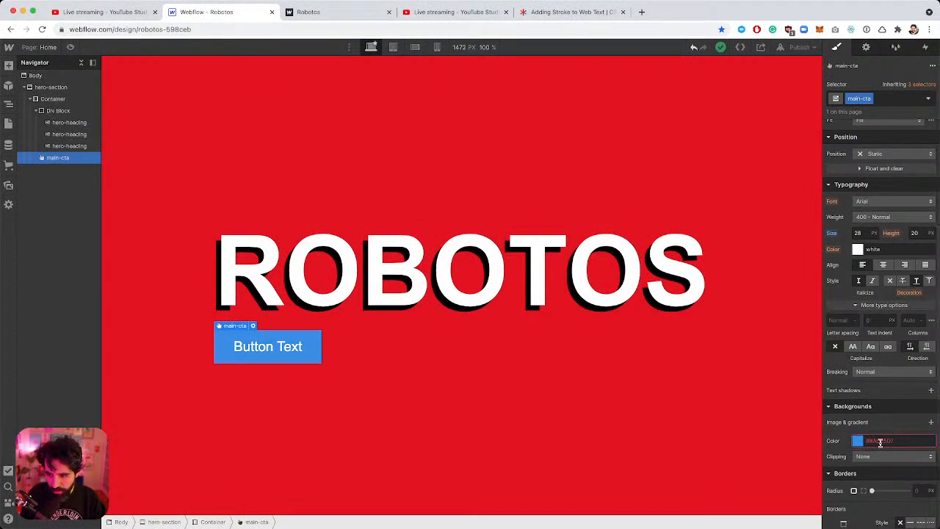
triple_click(880, 443)
key(super+v)
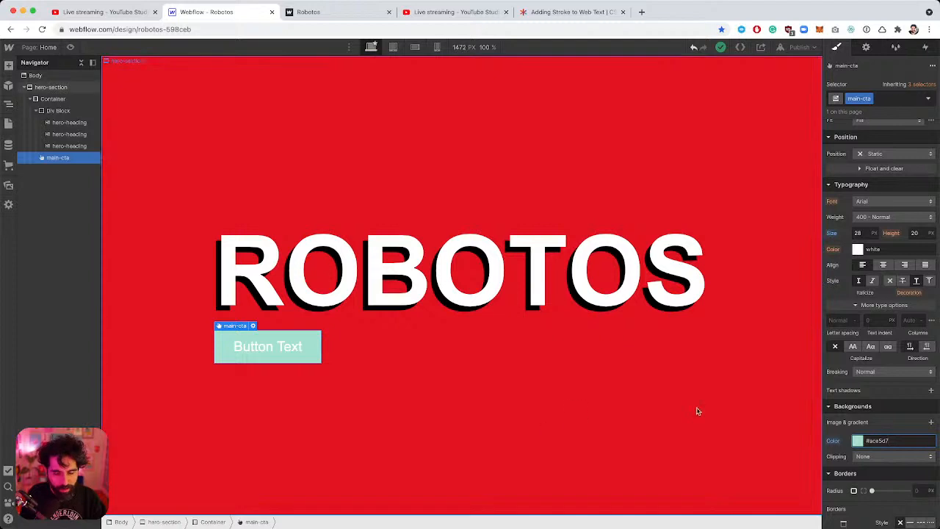
scroll(870, 330, up, 2)
click(859, 303)
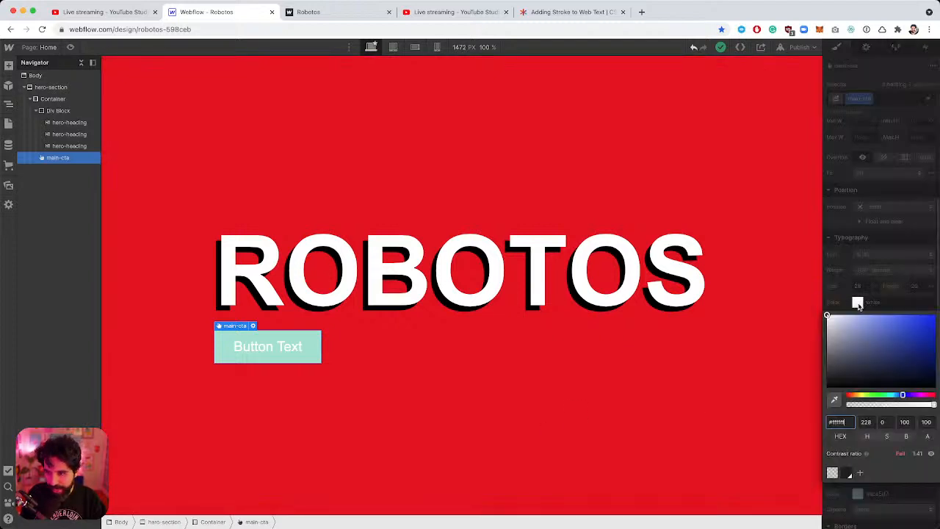
click(847, 473)
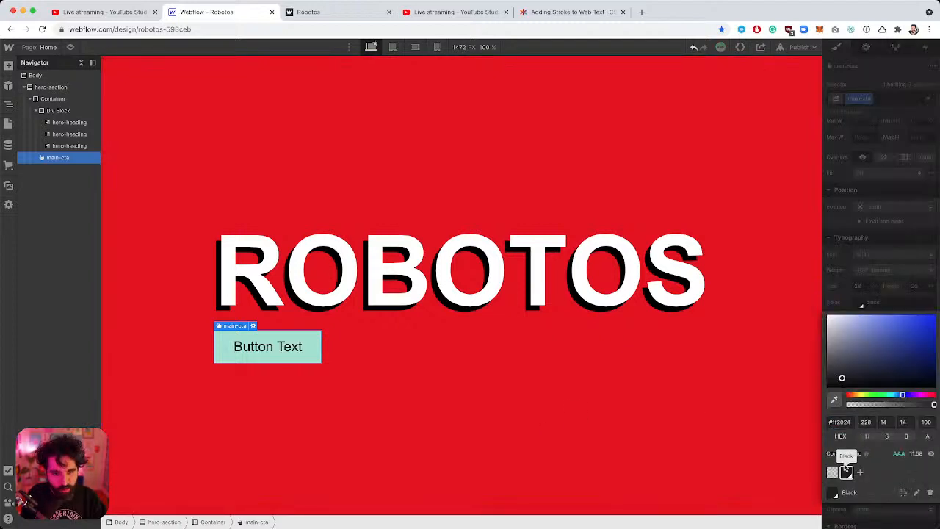
click(875, 261)
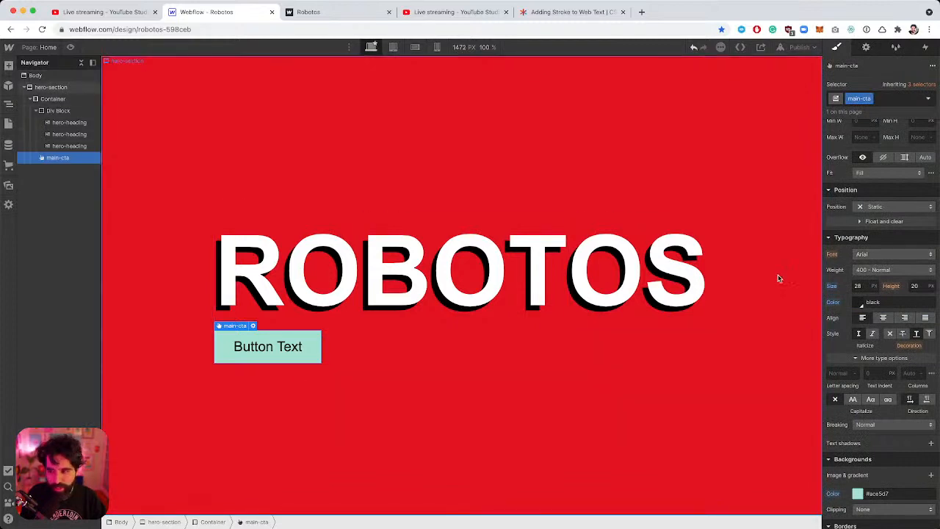
Add a solid black border 8px wide to the button.
scroll(890, 409, down, 5)
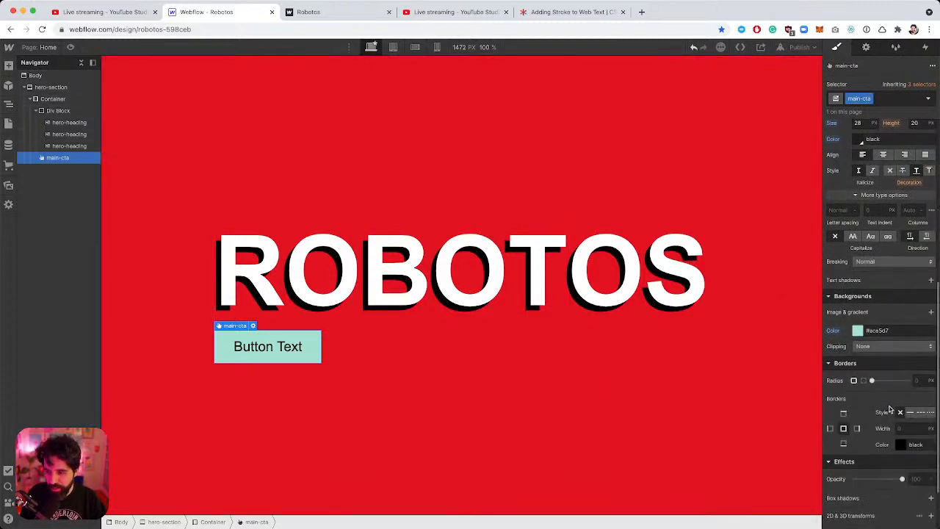
click(911, 341)
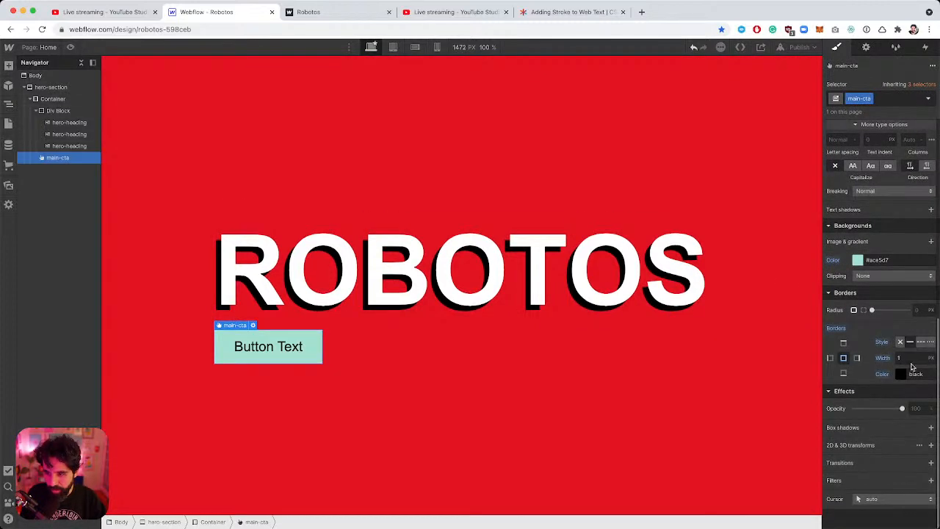
click(908, 357)
text(6)
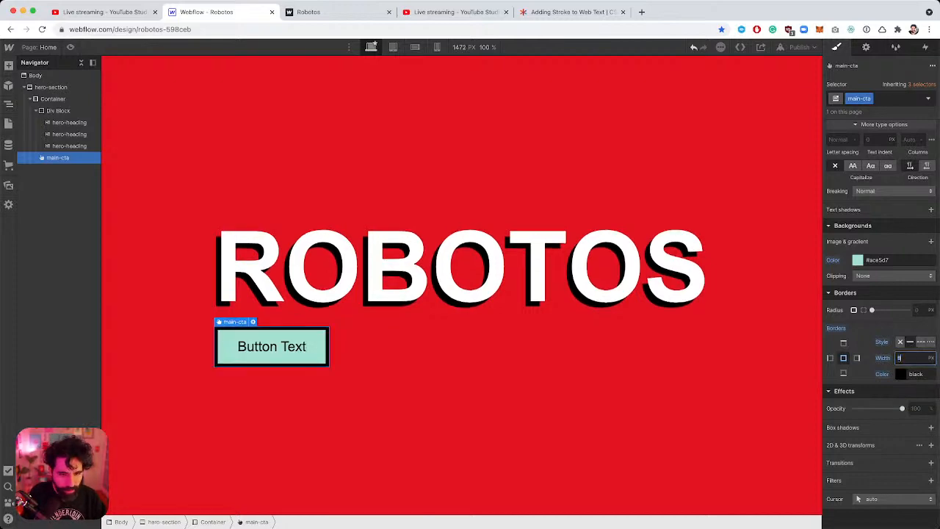
key(super+Tab)
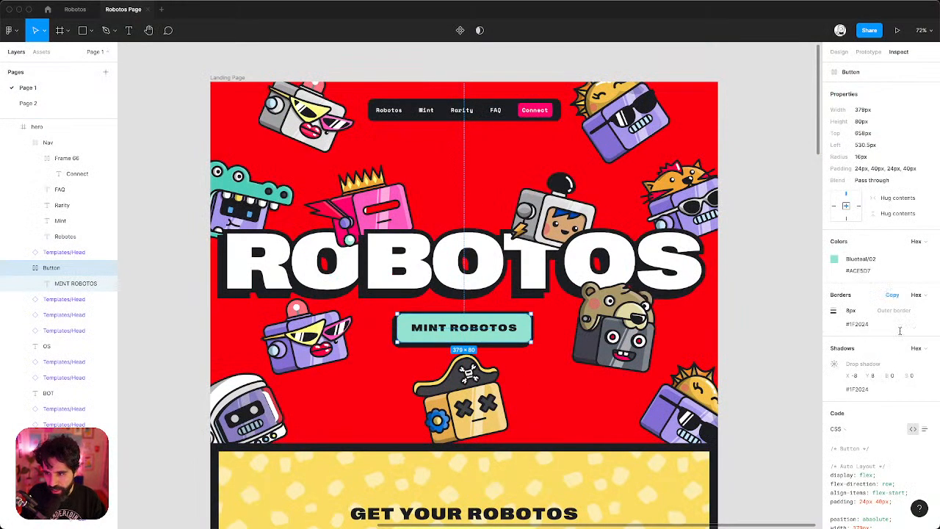
key(super+Tab)
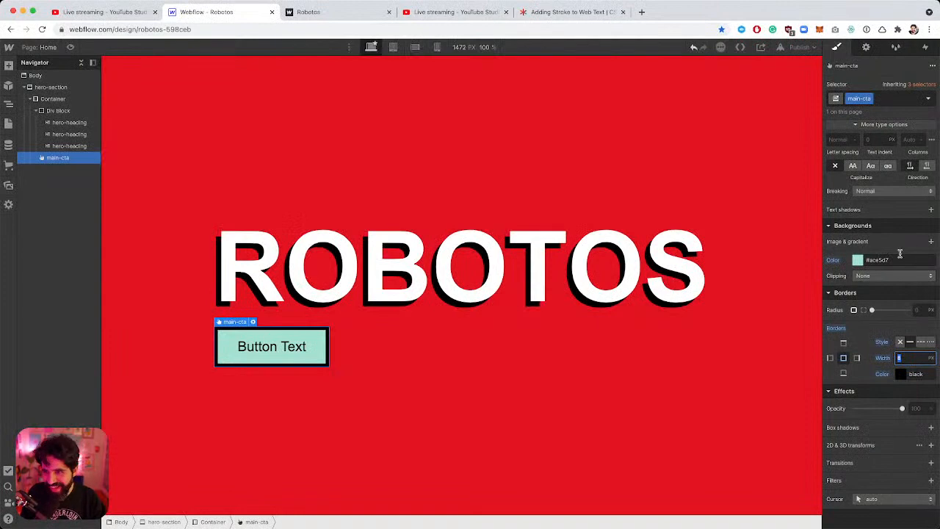
Round the button's corners with a 16px radius.
scroll(899, 254, up, 5)
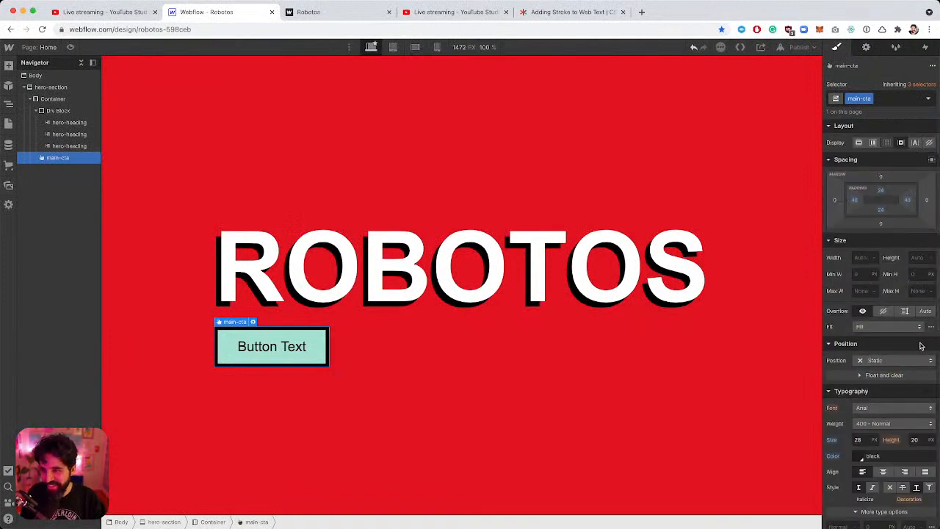
scroll(920, 342, down, 5)
scroll(920, 342, down, 1)
click(921, 311)
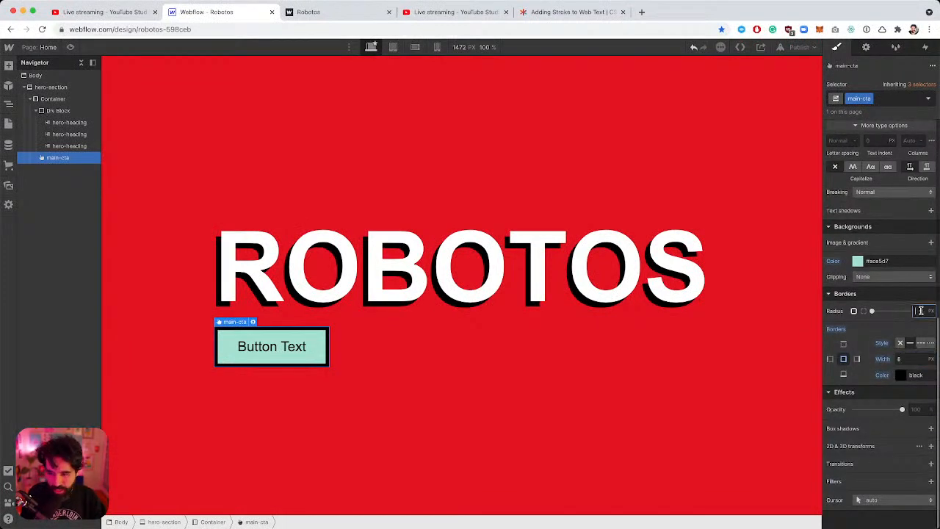
text(8)
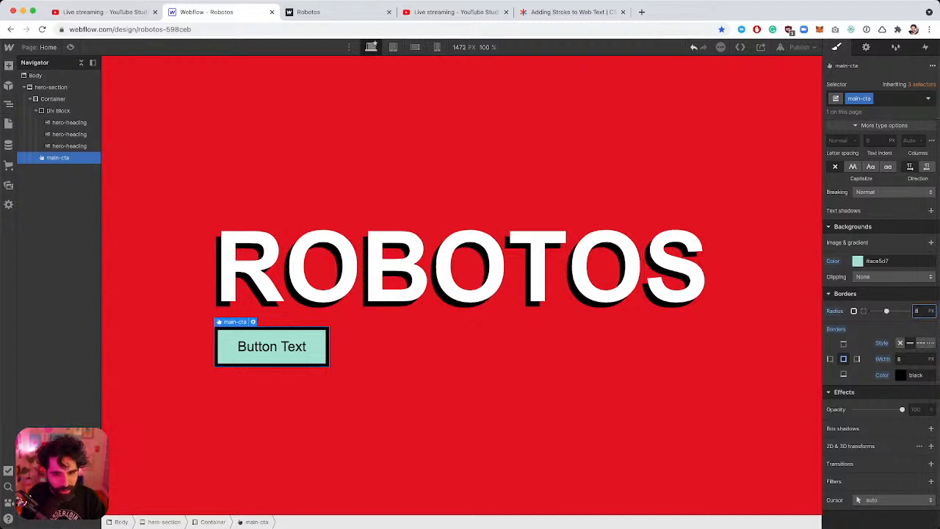
key(Up)
key(Up)
key(Up)
key(Up)
key(Up)
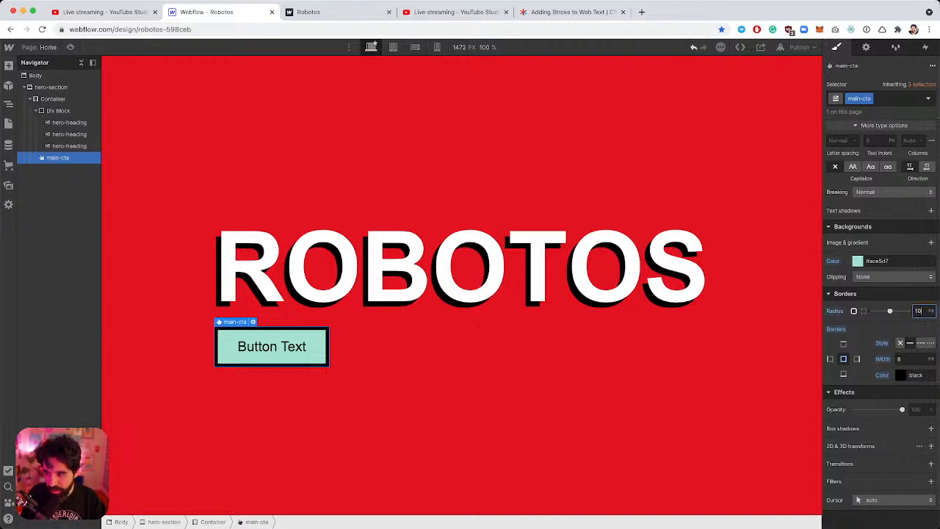
key(Up)
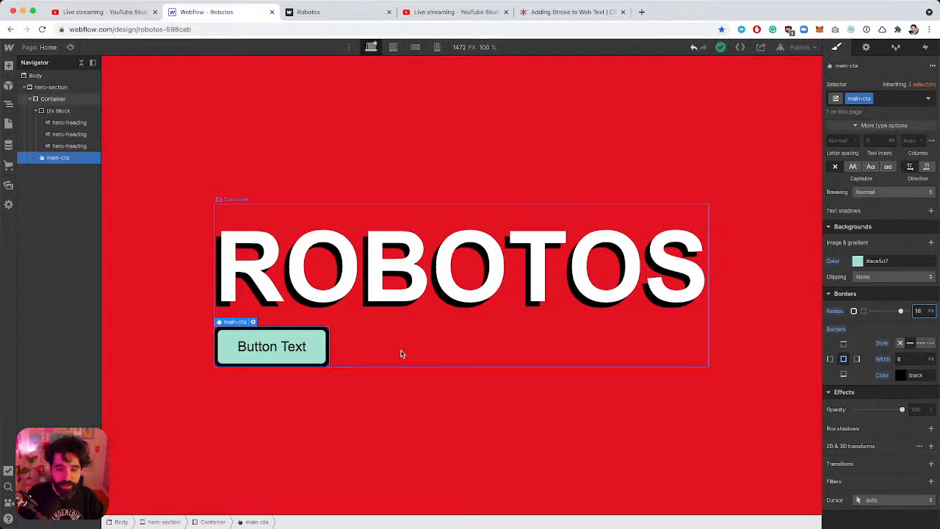
Add a Black box shadow at 225° with 8px distance and 0 blur to the button.
scroll(855, 376, down, 1)
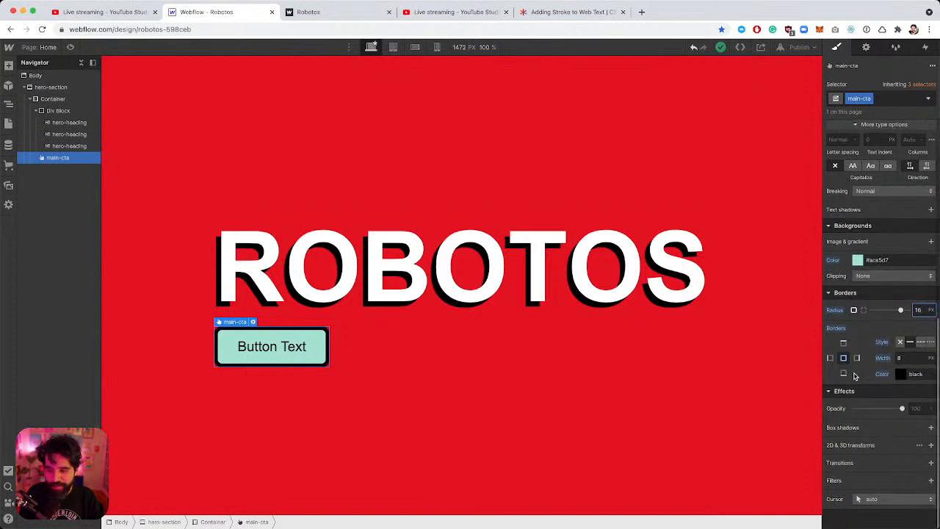
click(930, 427)
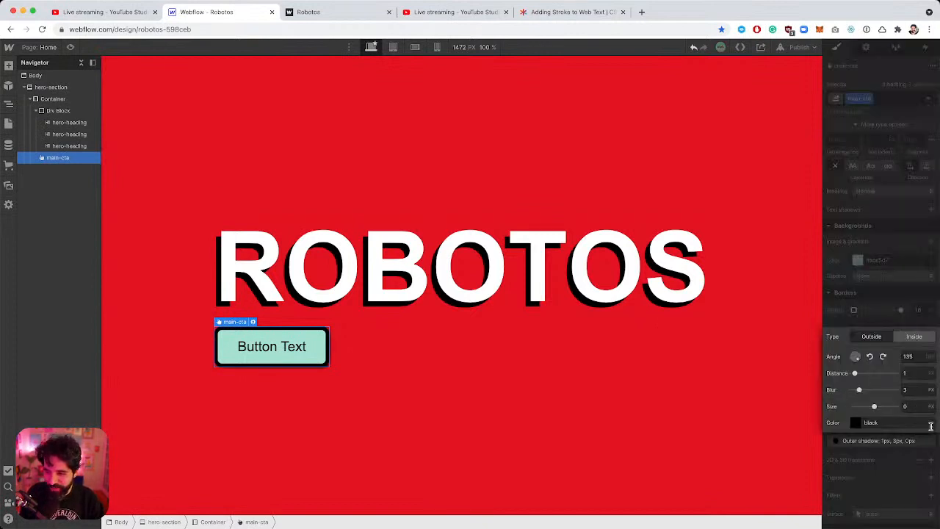
click(882, 357)
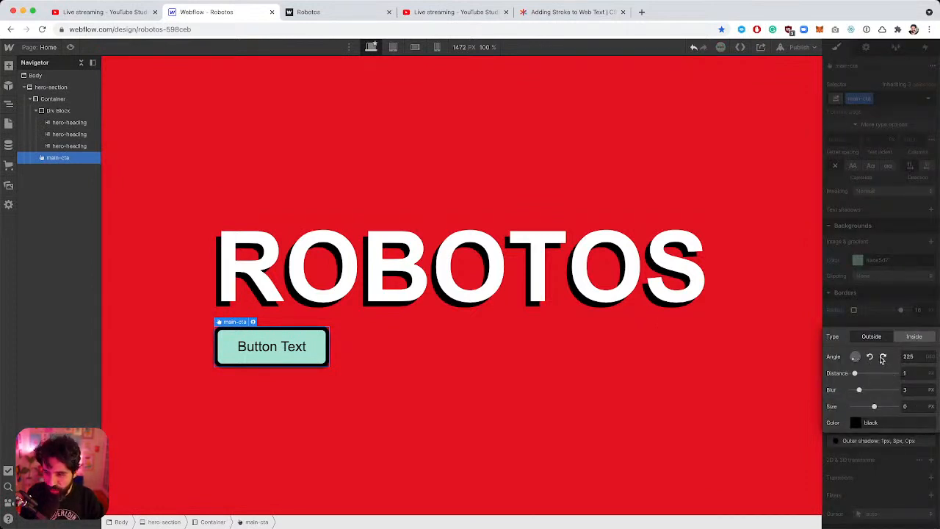
click(916, 375)
text(8)
click(914, 390)
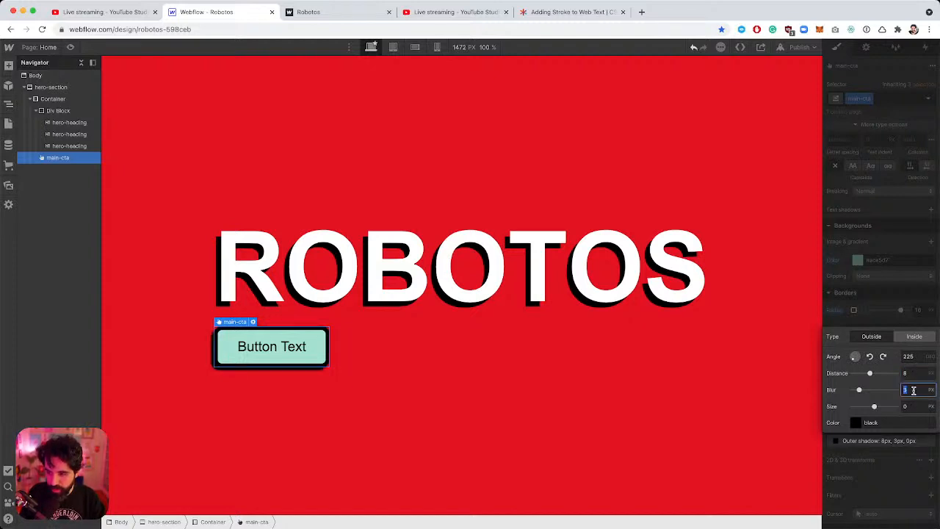
text(0)
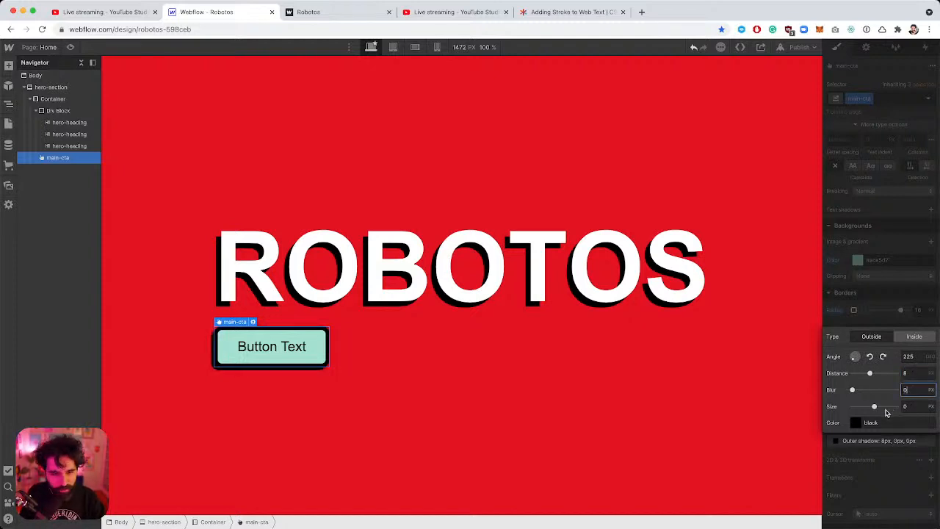
click(860, 422)
click(849, 405)
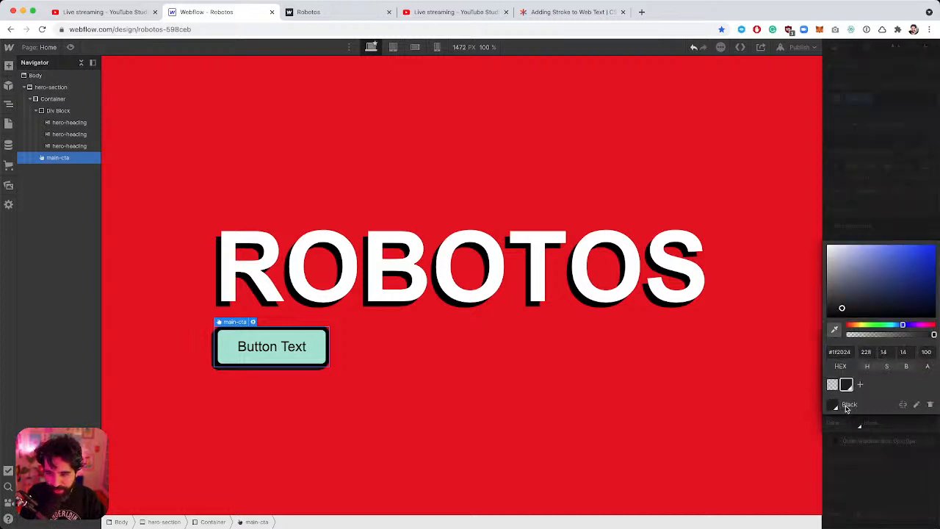
click(436, 308)
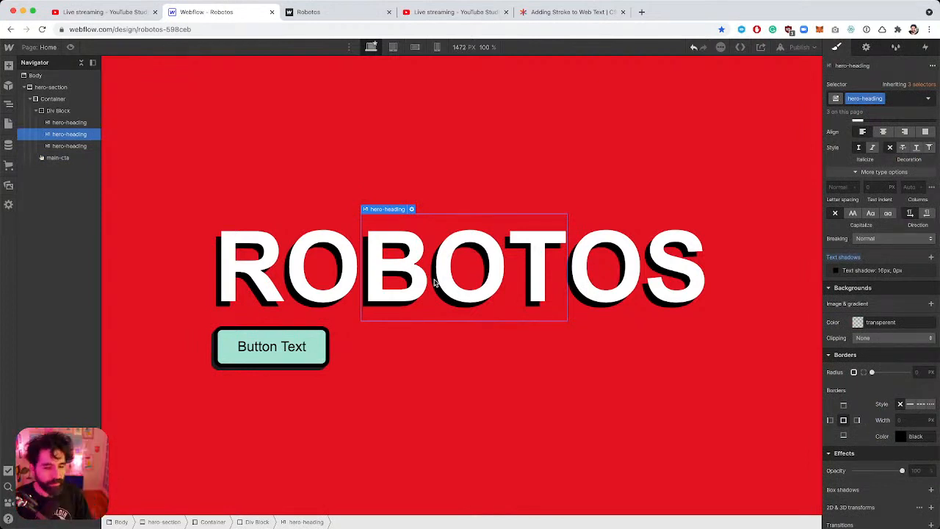
After comparing with Figma, select Body in the Navigator and bring up Quick Find.
key(super+Tab)
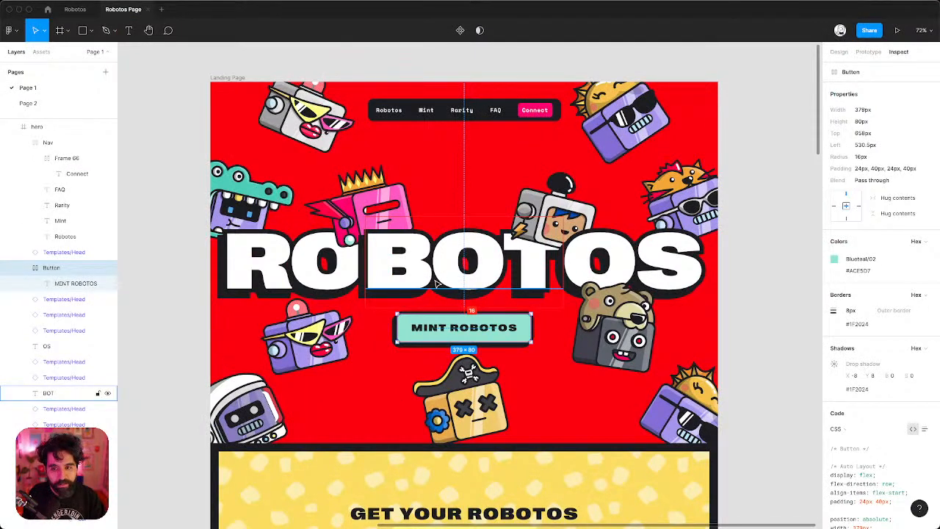
key(super+Tab)
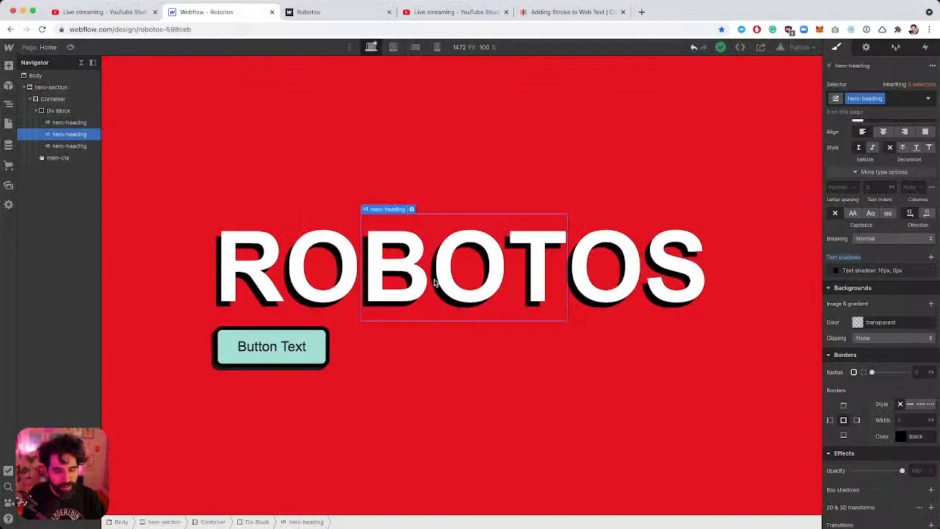
key(super+Tab)
key(super+Tab)
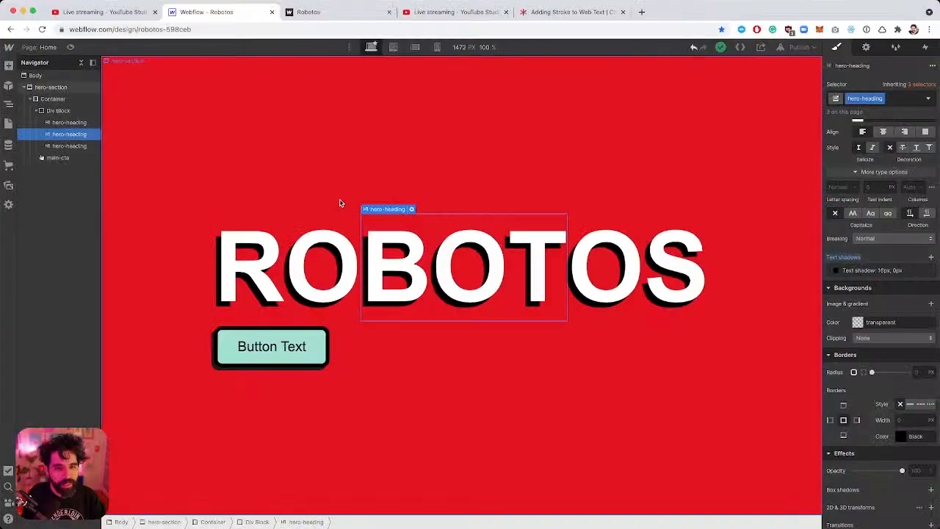
click(352, 152)
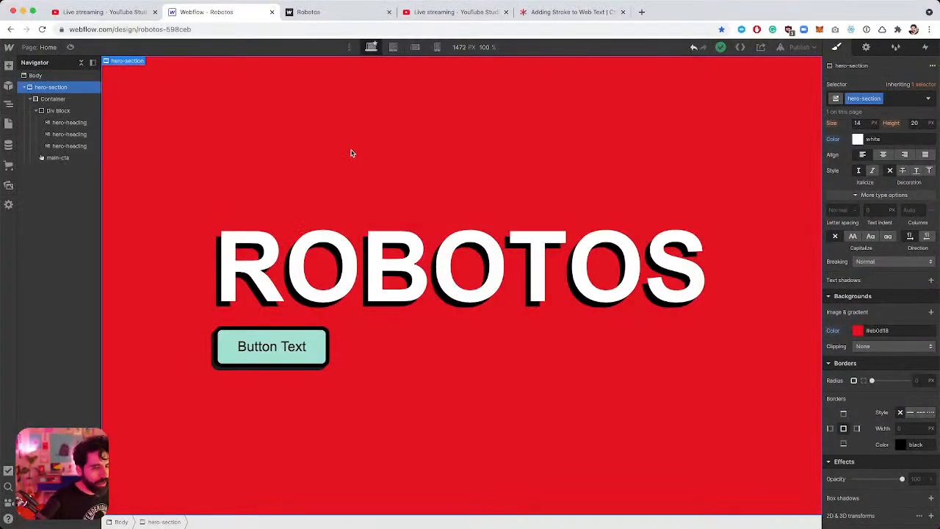
click(60, 77)
key(super+Tab)
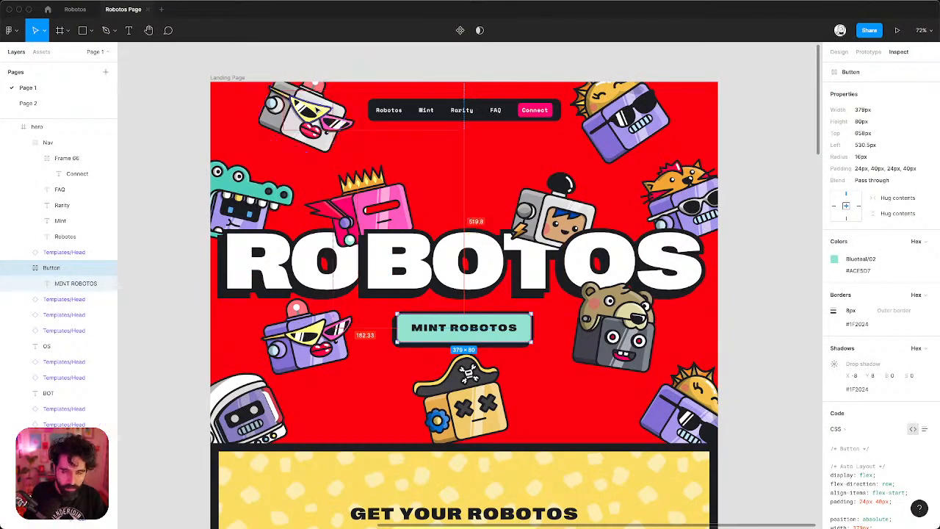
key(super+Tab)
key(super+e)
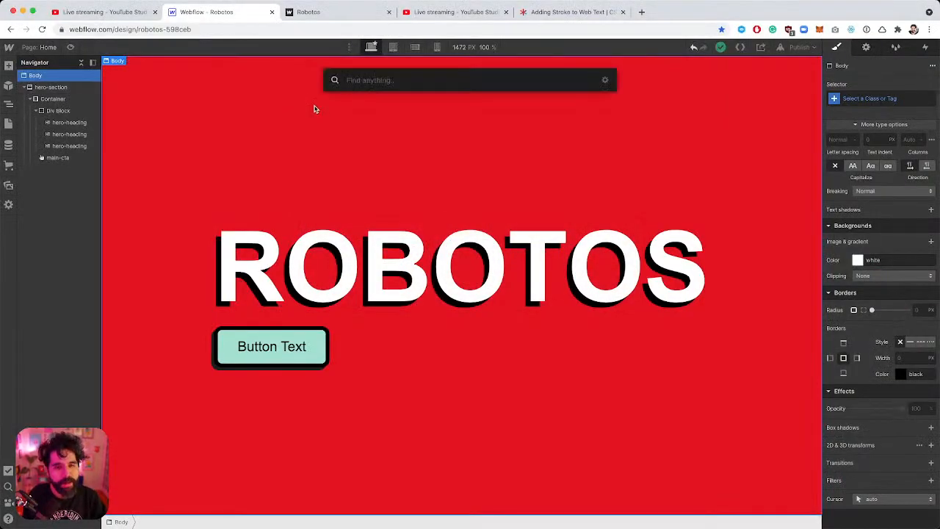
Insert a Div Block at the page top with a nav-bar class and Black background.
text(div)
key(Return)
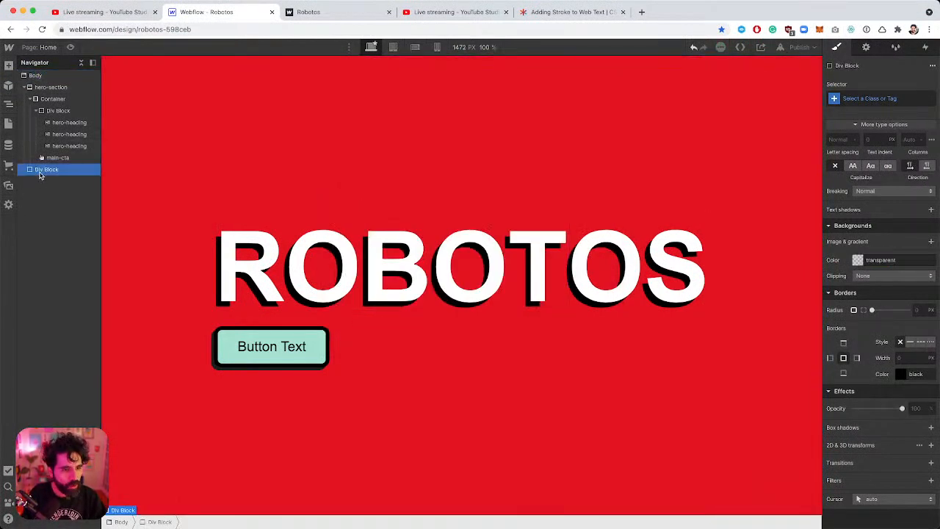
drag(39, 169, 34, 82)
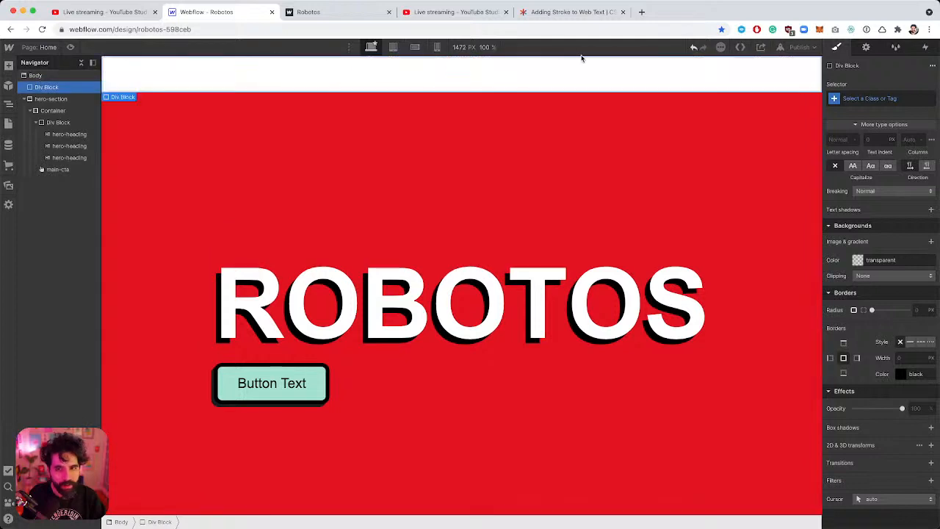
click(877, 97)
text(n)
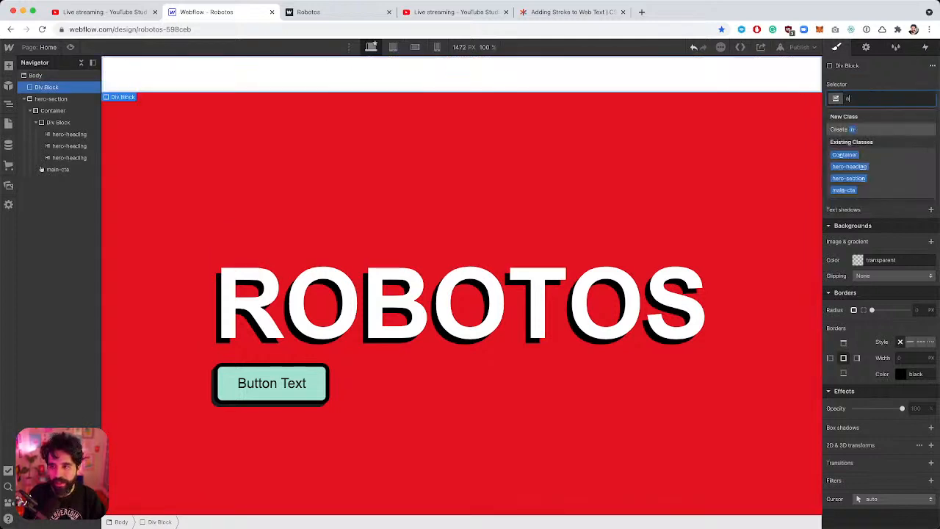
text(av-ba)
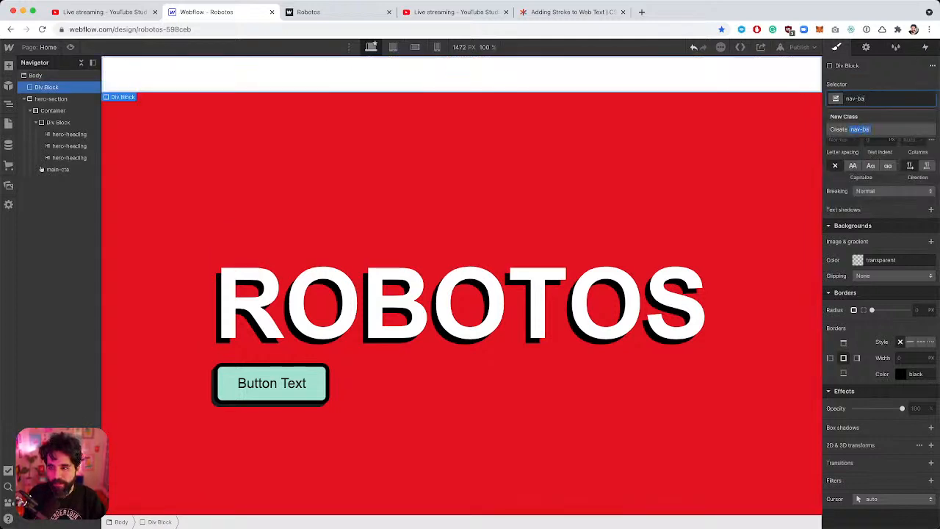
text(r)
key(Return)
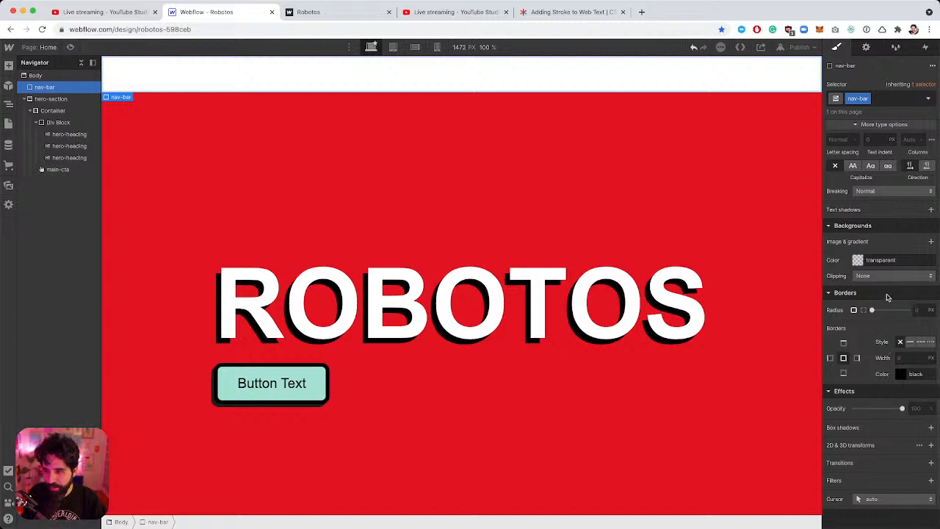
click(861, 262)
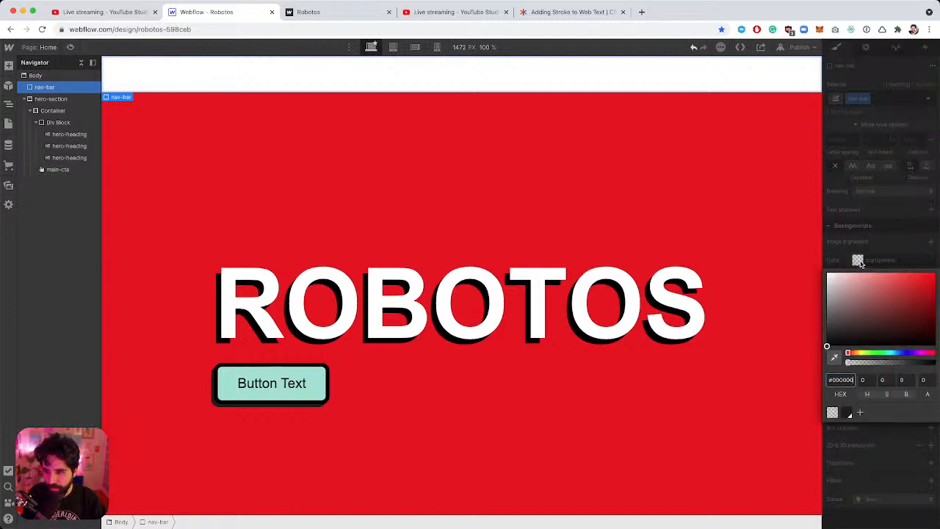
click(846, 412)
click(894, 214)
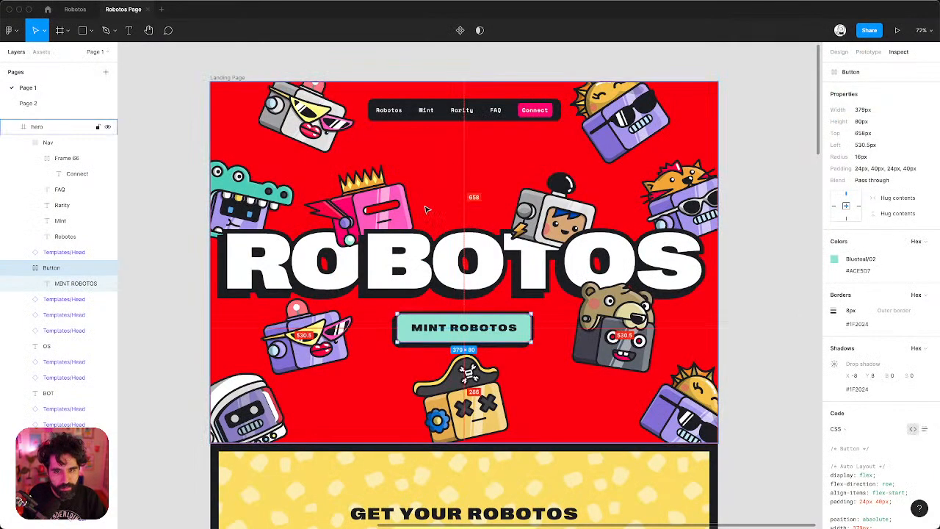
Add a Link Block inside the nav-bar.
click(391, 111)
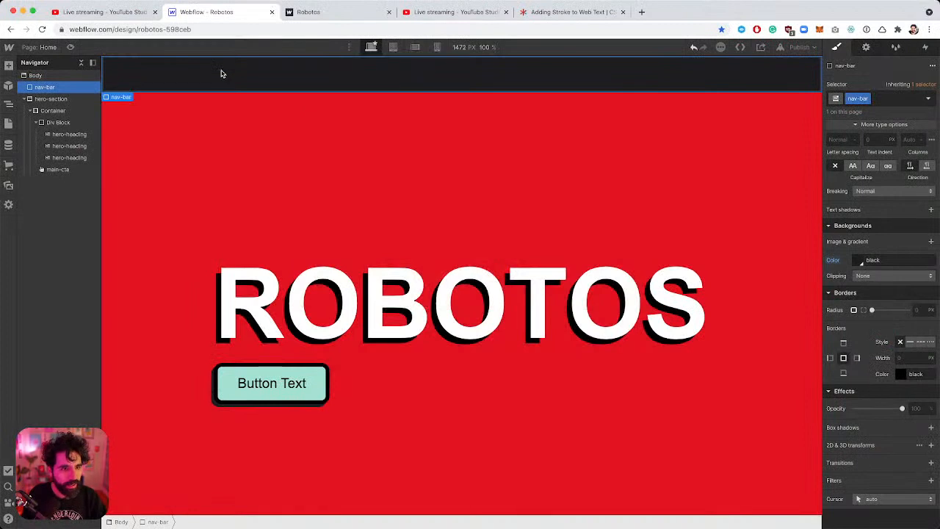
key(super+e)
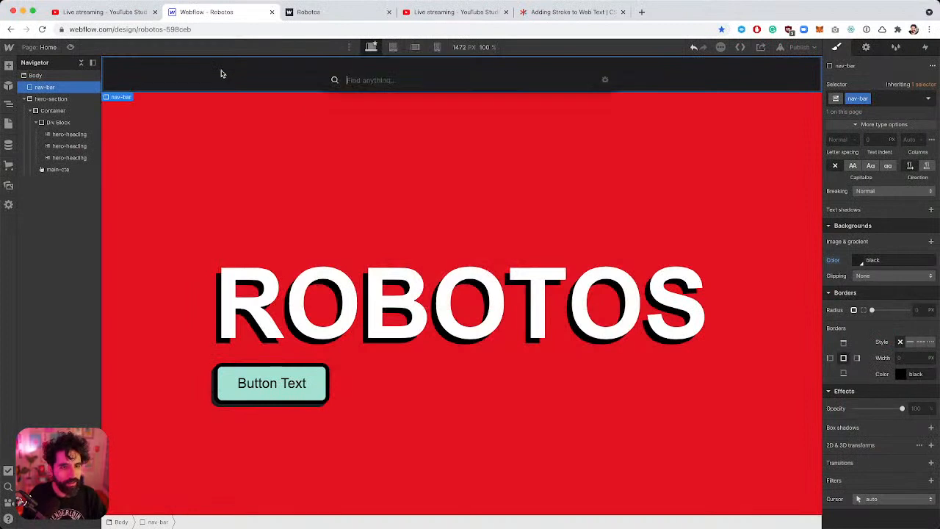
text(link)
key(Return)
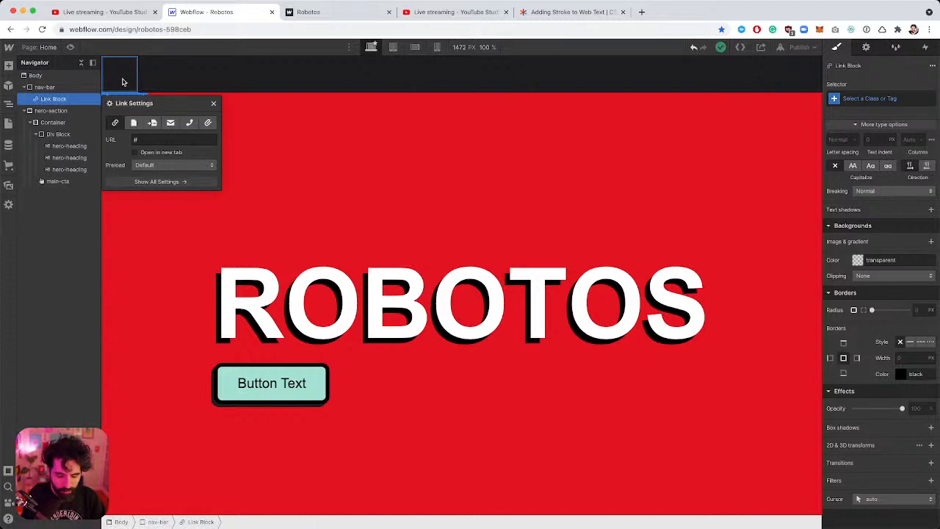
key(super+e)
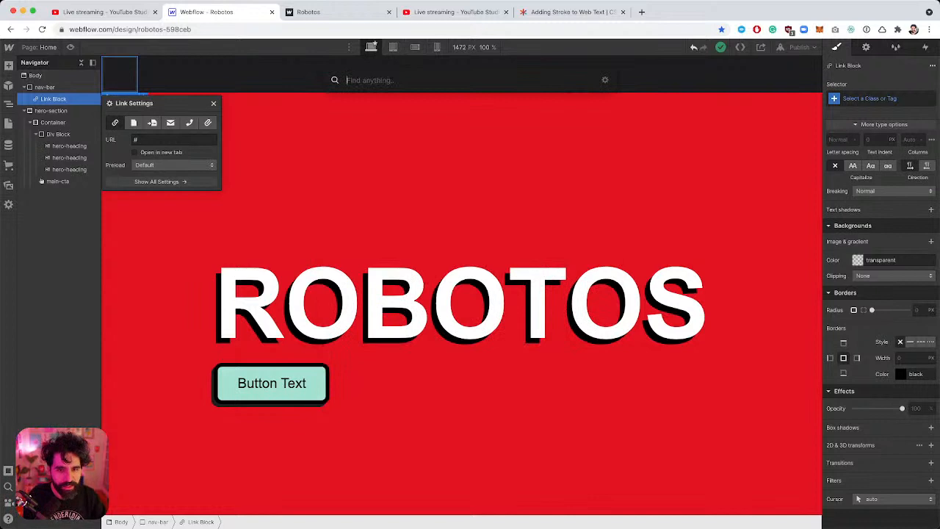
Add a Text Block inside the nav bar's link block and replace its placeholder with 'Robotos'.
text(pa)
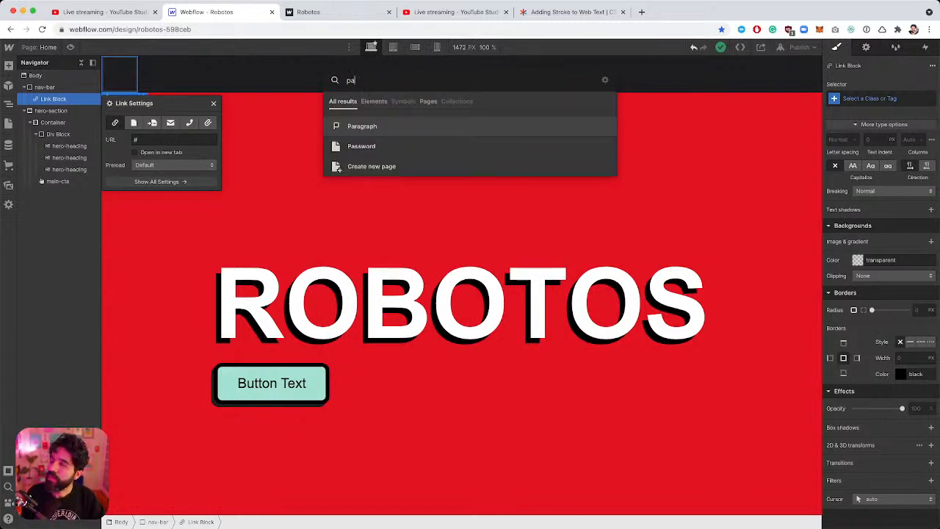
key(BackSpace)
key(BackSpace)
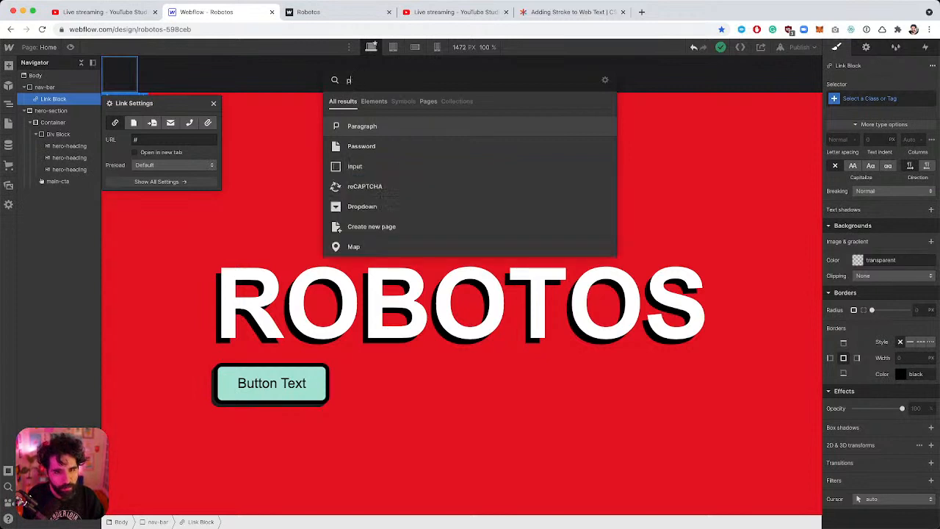
text(tex)
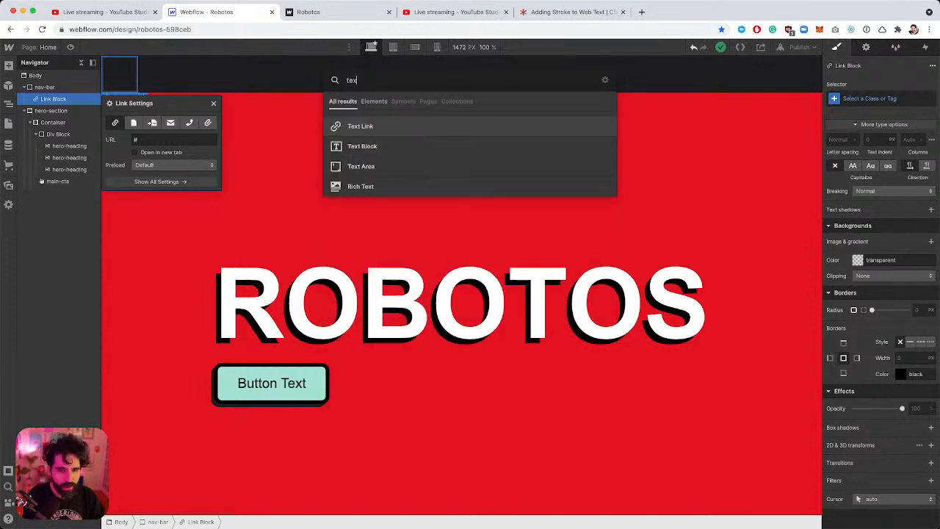
key(Down)
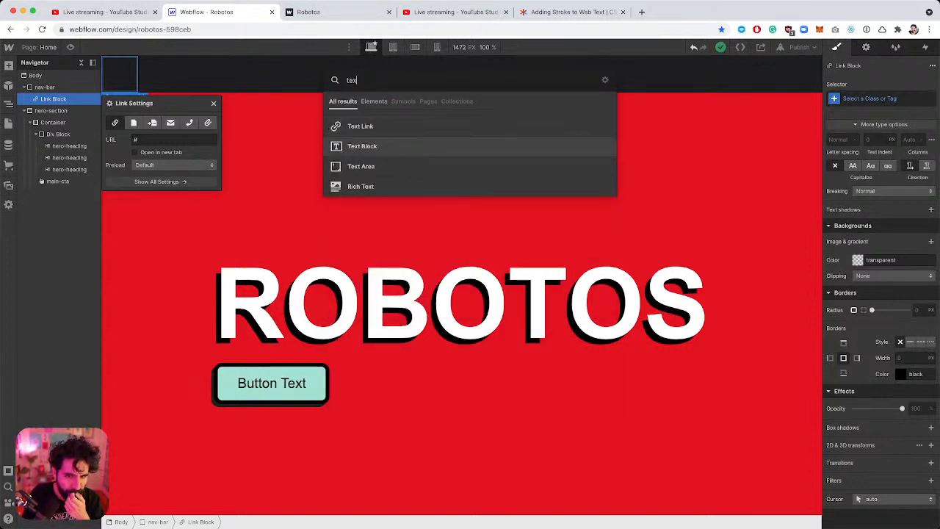
key(Return)
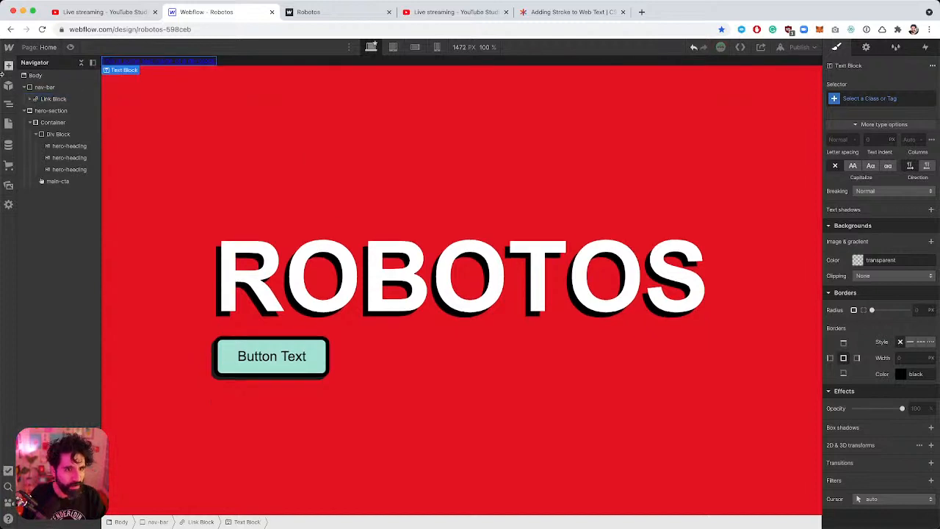
double_click(169, 61)
key(BackSpace)
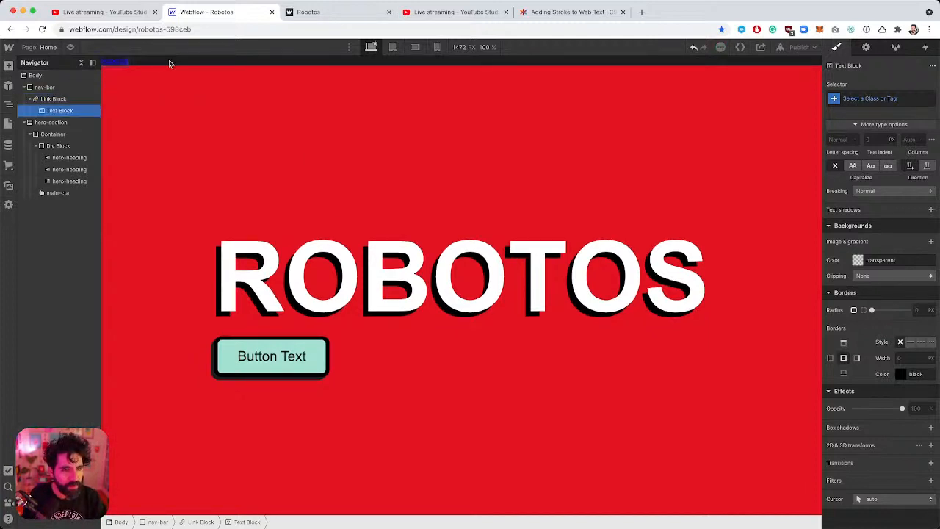
Set the Link Block's typography colour to white.
click(58, 100)
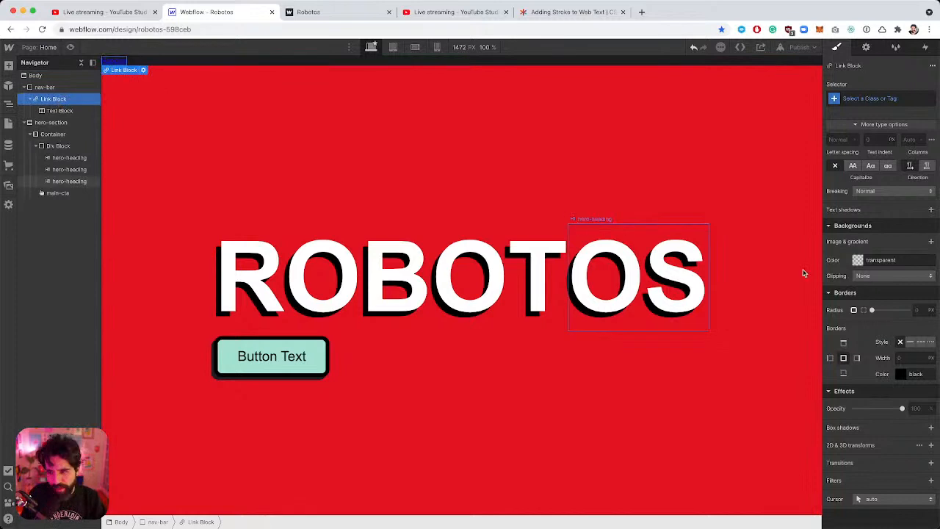
scroll(879, 271, up, 3)
scroll(880, 271, up, 3)
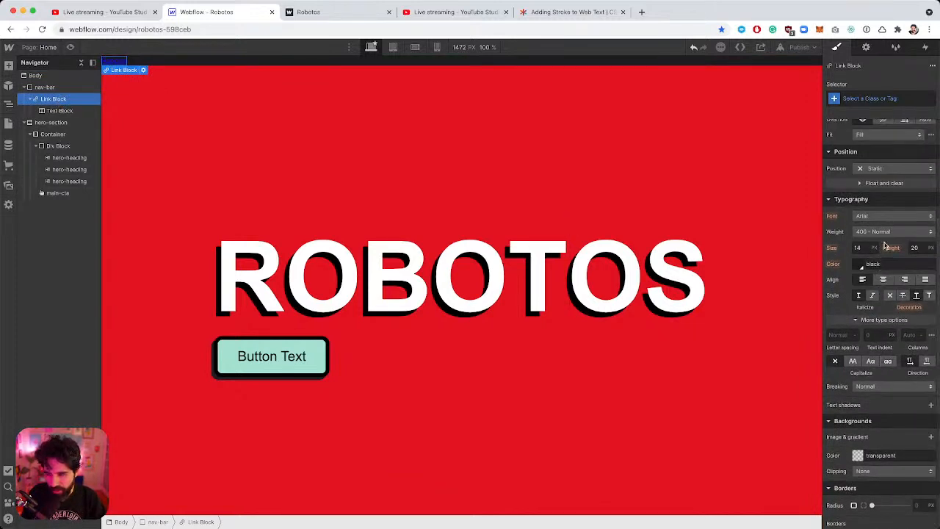
click(862, 266)
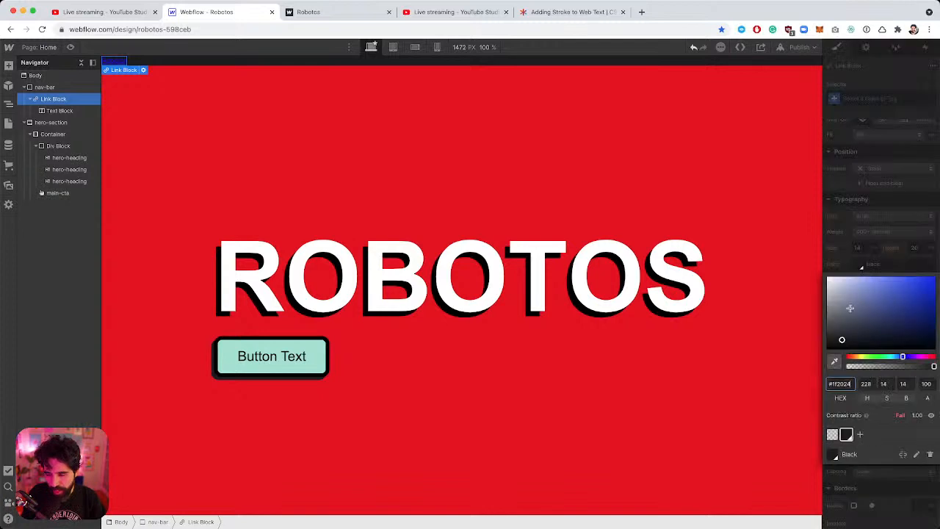
drag(849, 308, 757, 241)
click(868, 242)
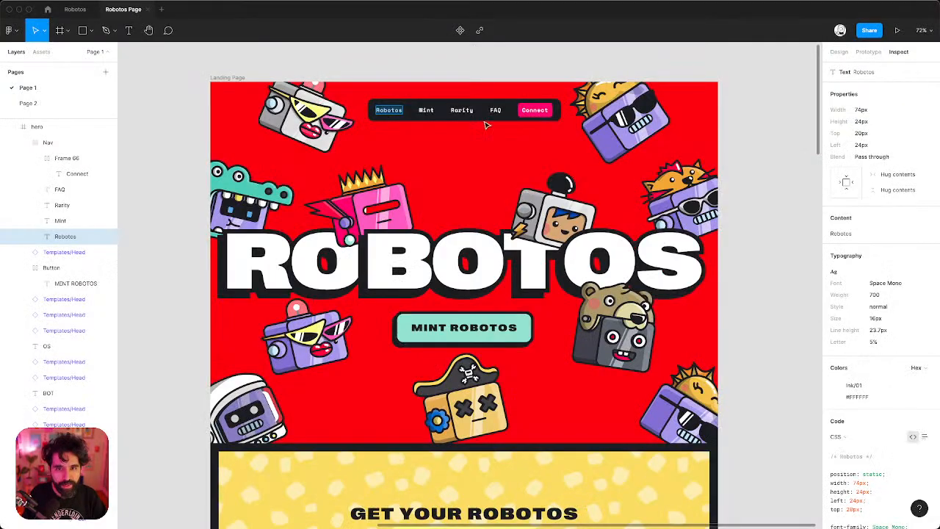
Inspect the Figma Robotos label's spacing: 20px top, 24px left, 48px between links.
scroll(413, 109, up, 5)
click(369, 120)
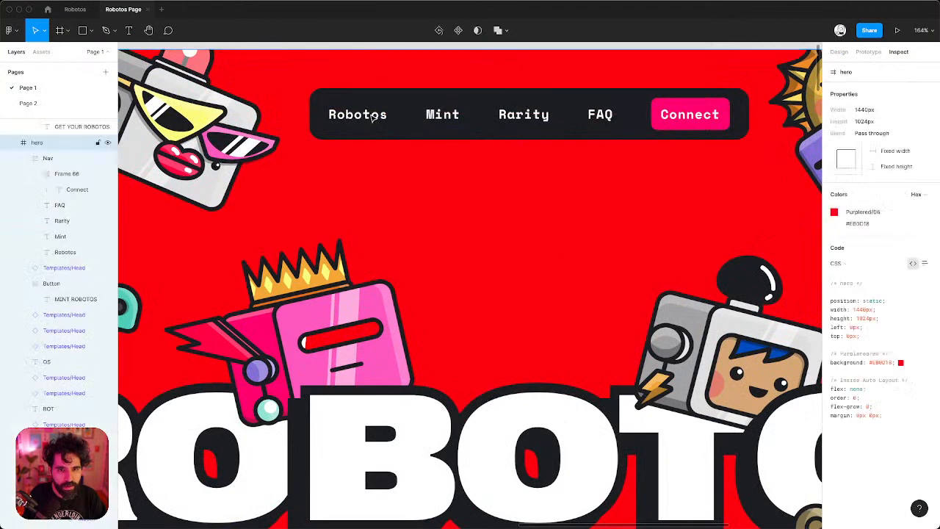
double_click(371, 118)
double_click(371, 118)
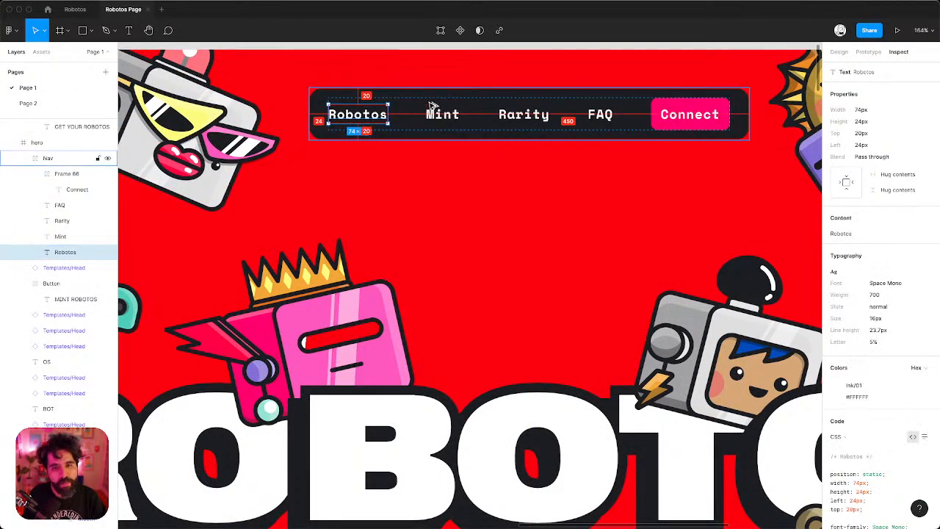
key(alt)
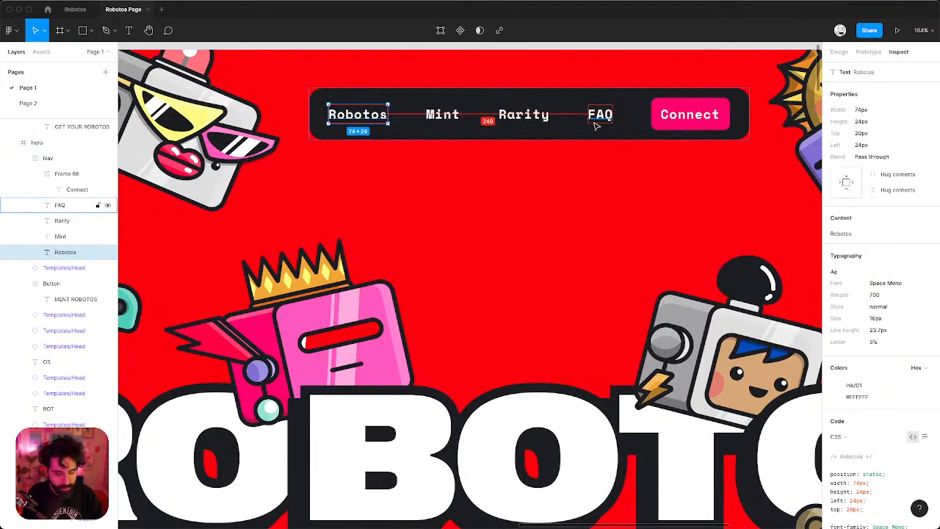
key(super+Tab)
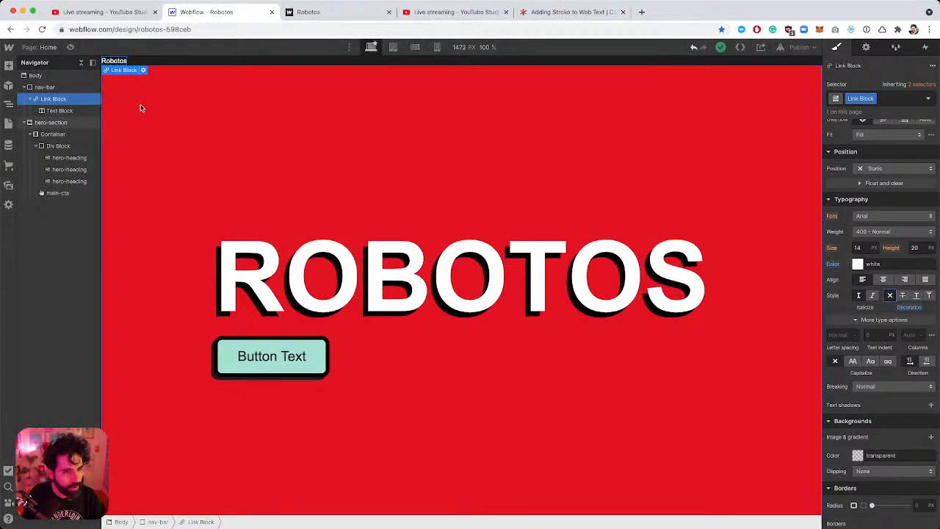
Set the Robotos link block's top and bottom padding to 20 px each.
scroll(892, 281, up, 5)
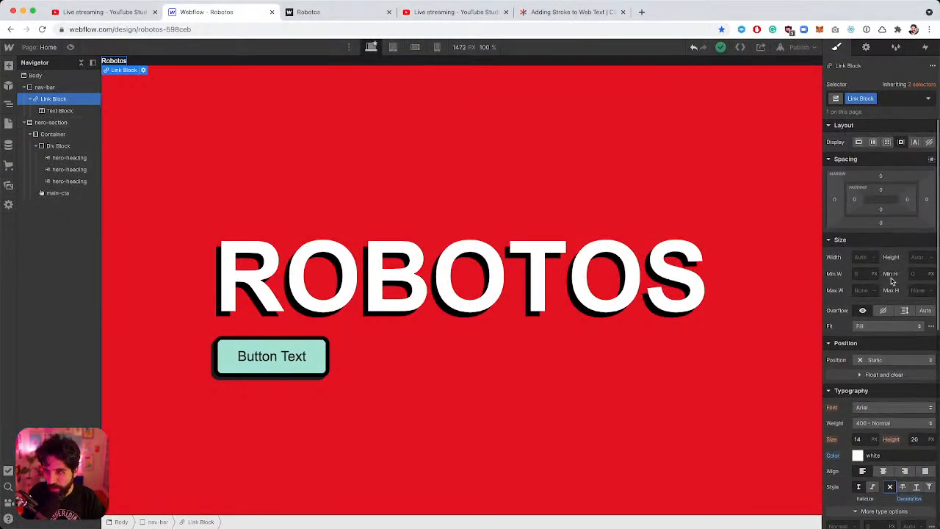
click(880, 193)
click(896, 220)
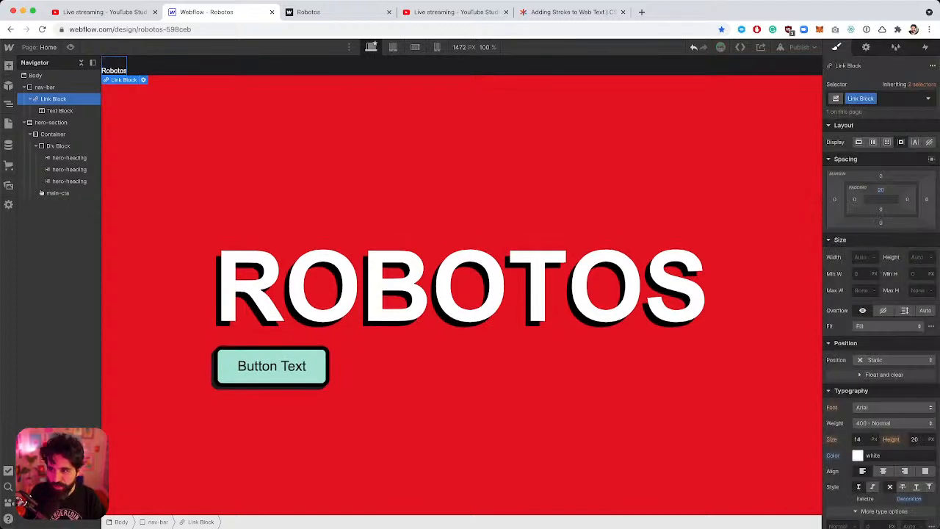
click(881, 209)
click(895, 237)
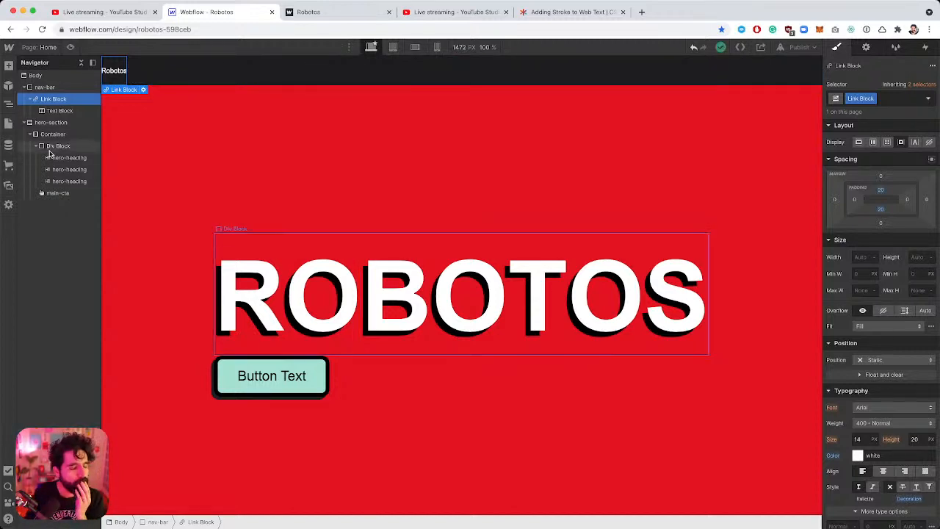
Set the nav-bar's Display to Flex and check the Figma Nav frame's padding.
click(46, 87)
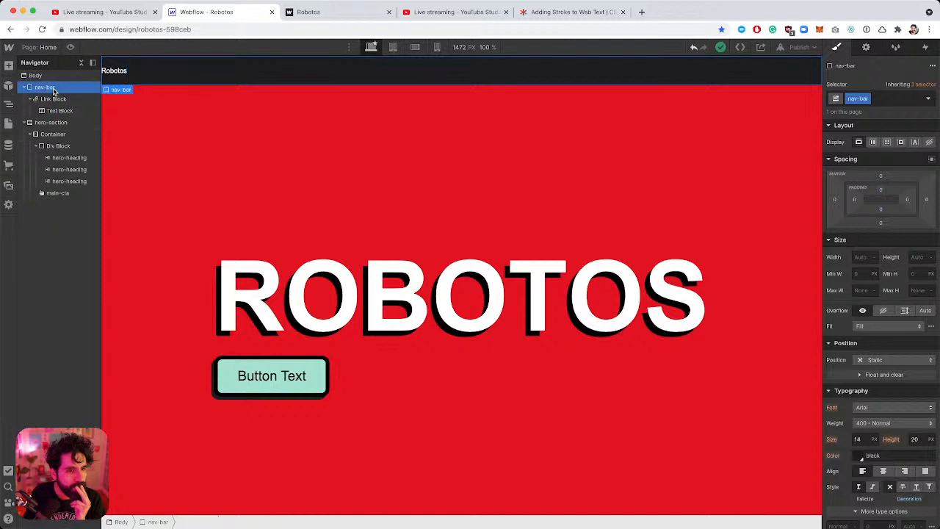
click(873, 142)
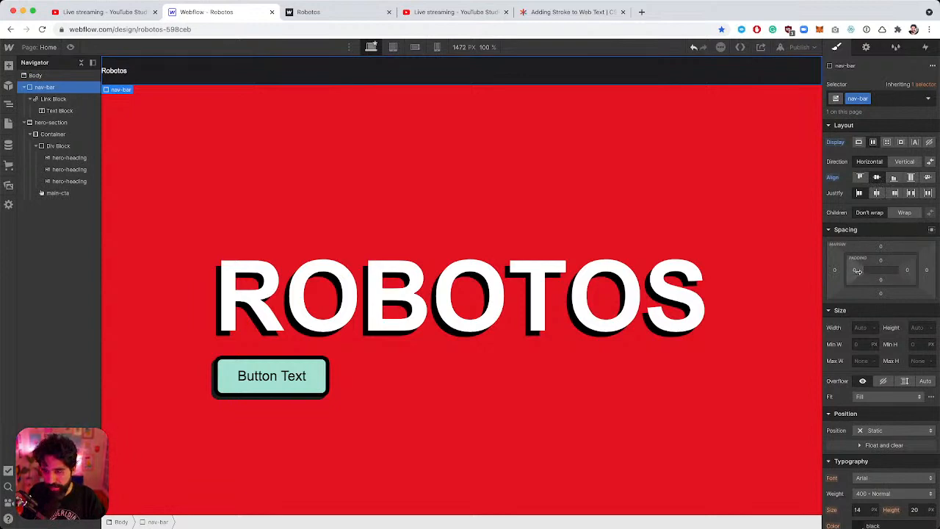
key(super+Tab)
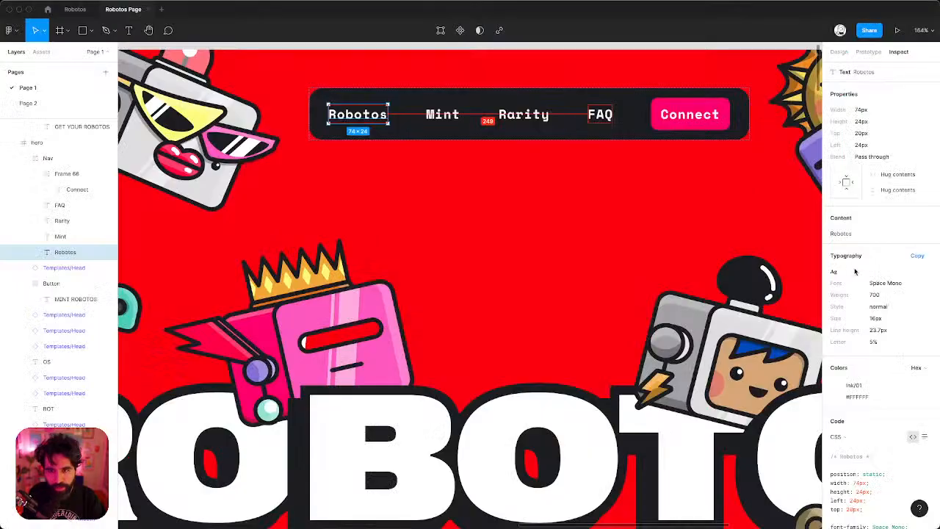
click(318, 126)
double_click(349, 119)
key(super+Tab)
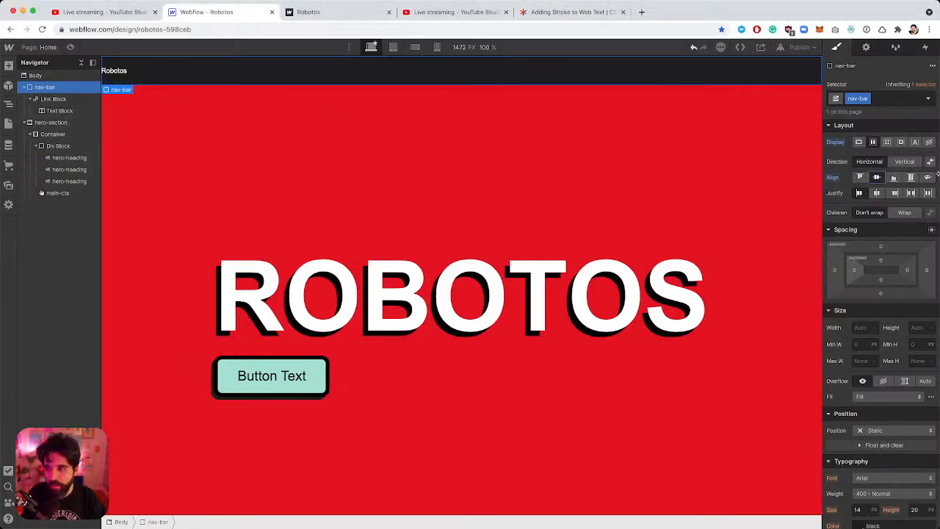
Give the nav-bar 24 px left and right padding.
click(855, 272)
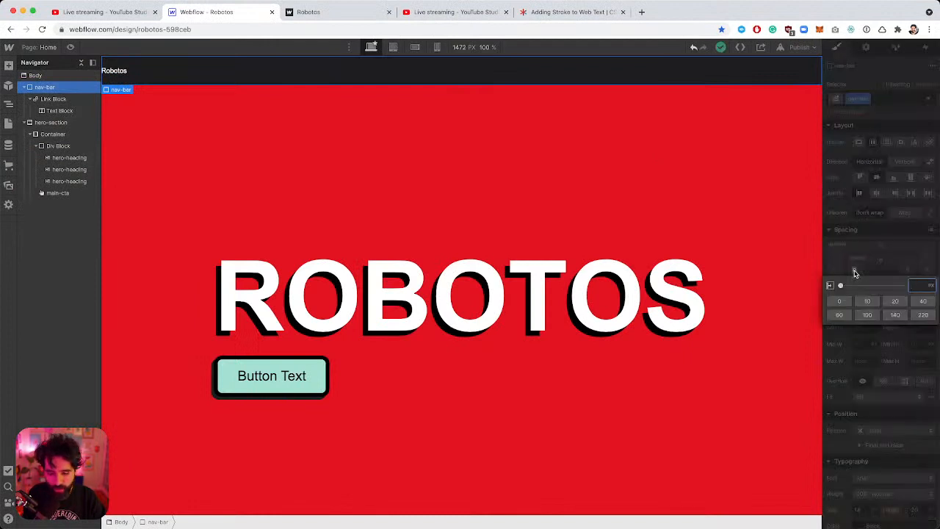
text(24)
key(Return)
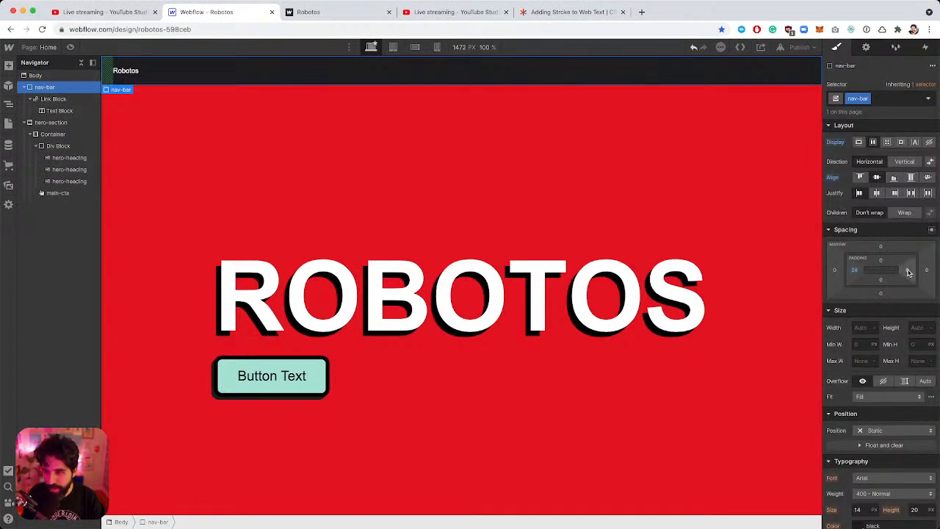
click(906, 271)
text(24)
key(Return)
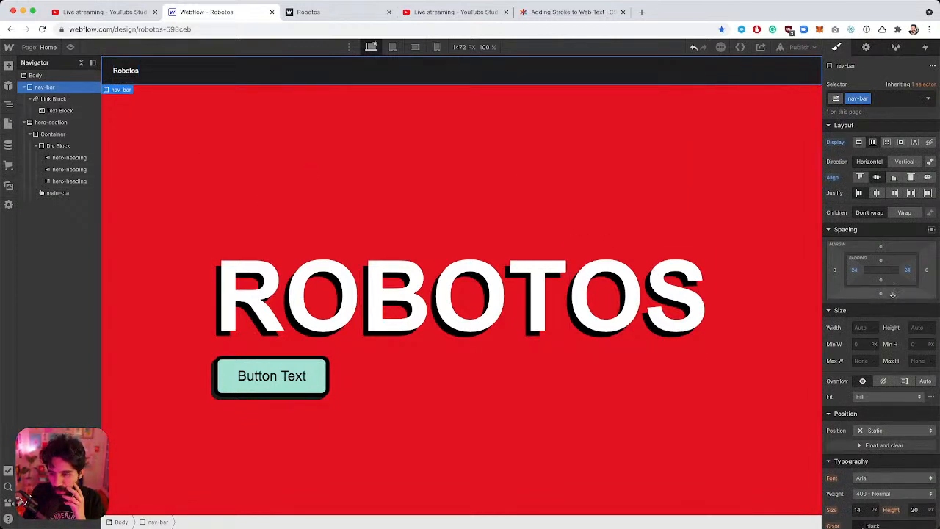
Set the nav-bar's Position to Sticky.
scroll(893, 294, down, 3)
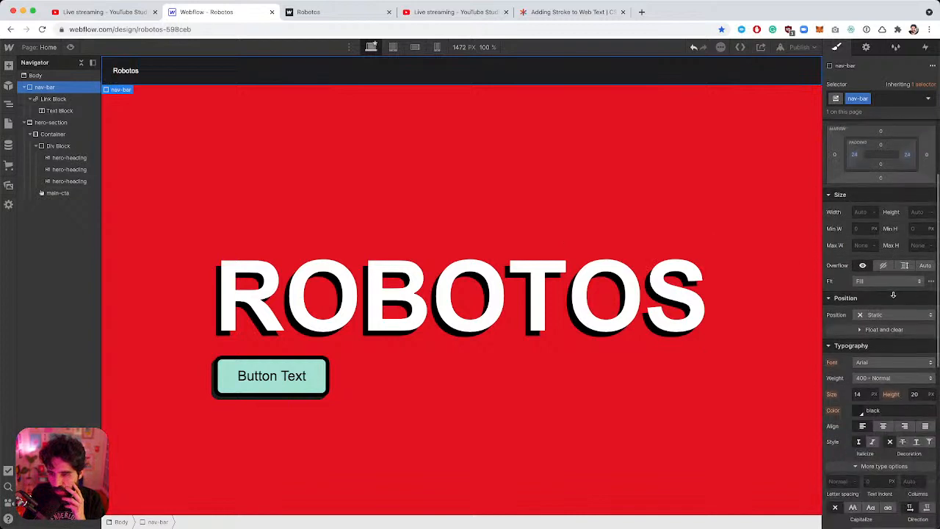
click(889, 316)
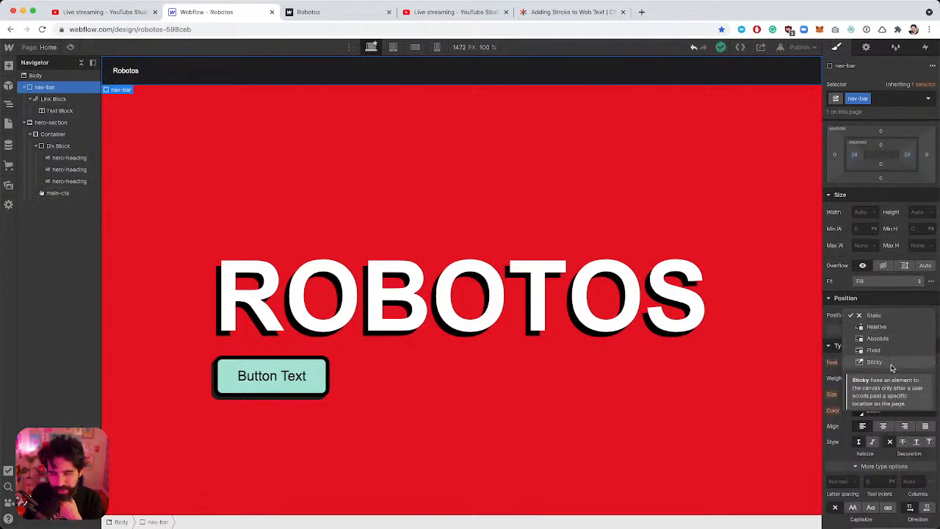
click(875, 362)
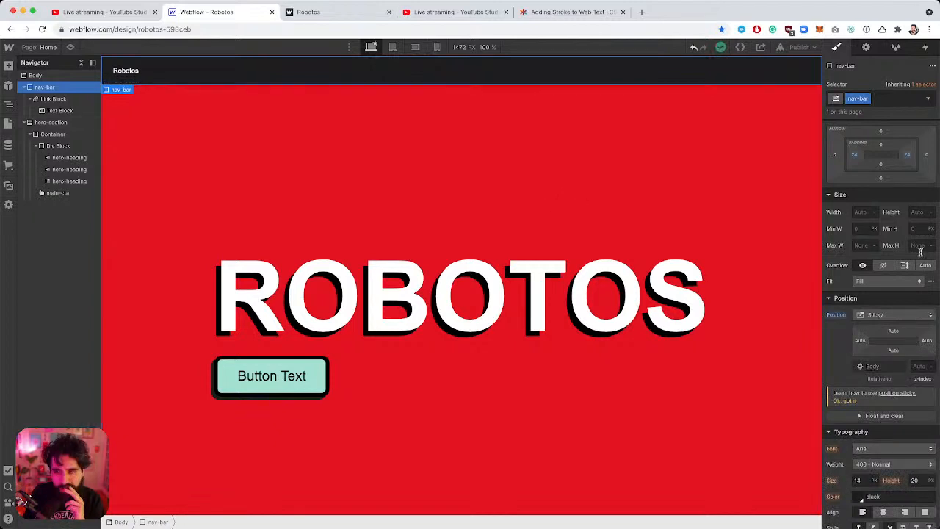
scroll(872, 268, up, 2)
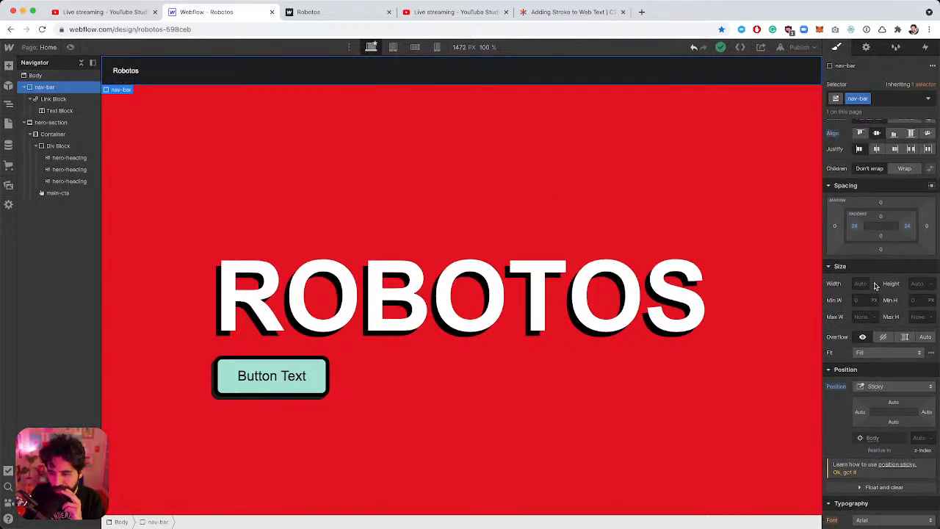
scroll(874, 285, up, 1)
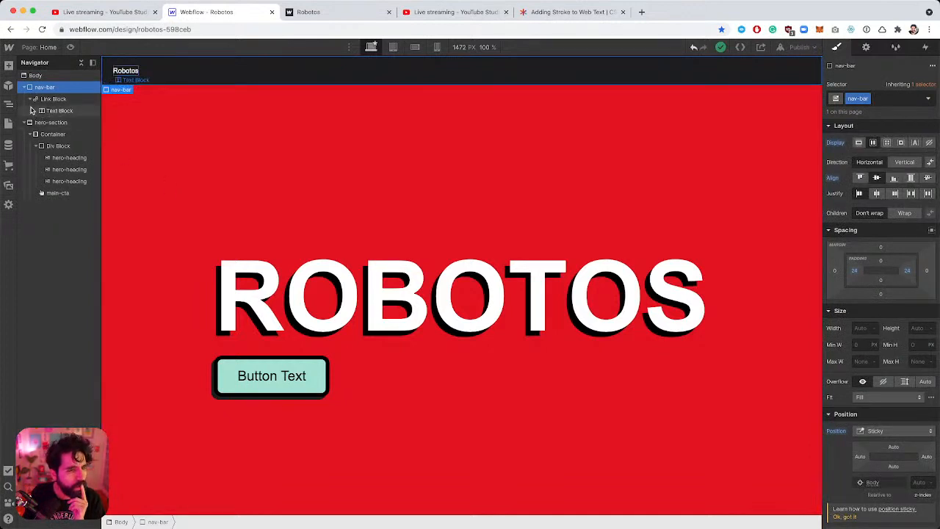
click(30, 100)
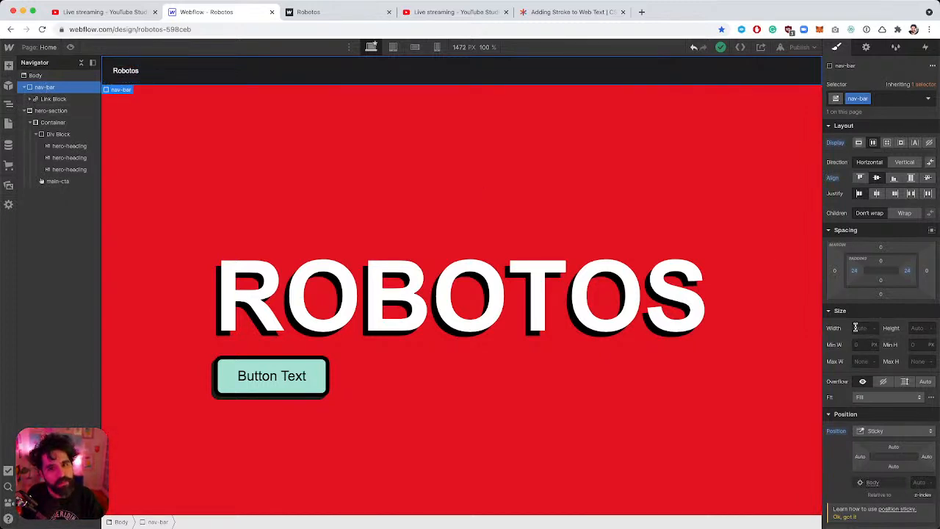
Duplicate the Robotos link block in the nav bar.
click(133, 71)
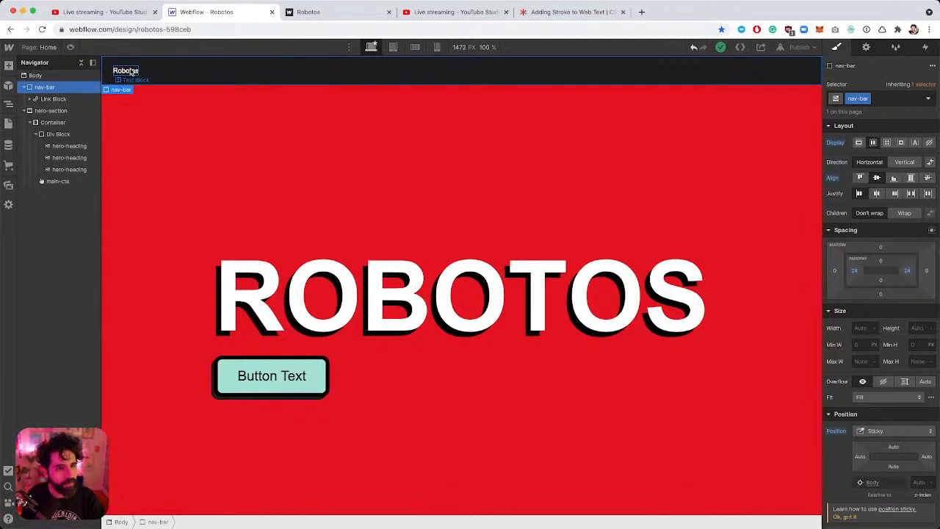
click(188, 70)
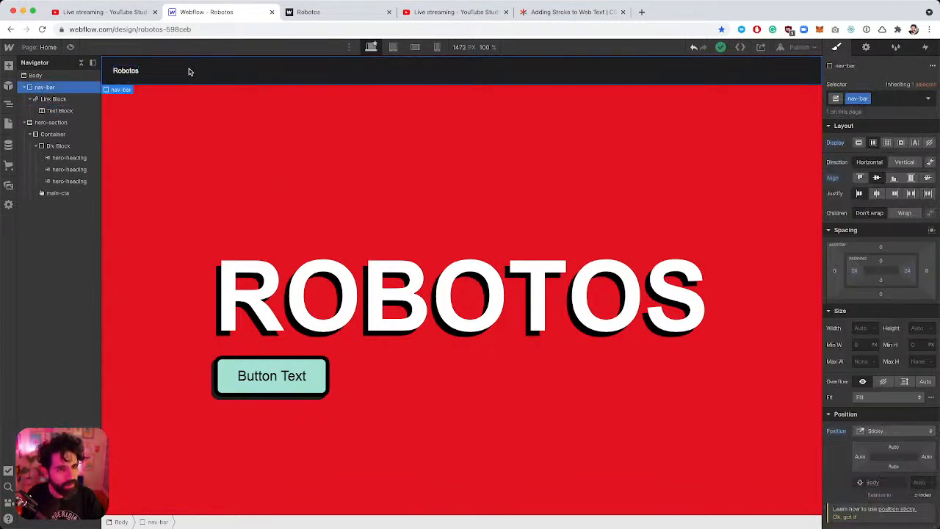
click(51, 98)
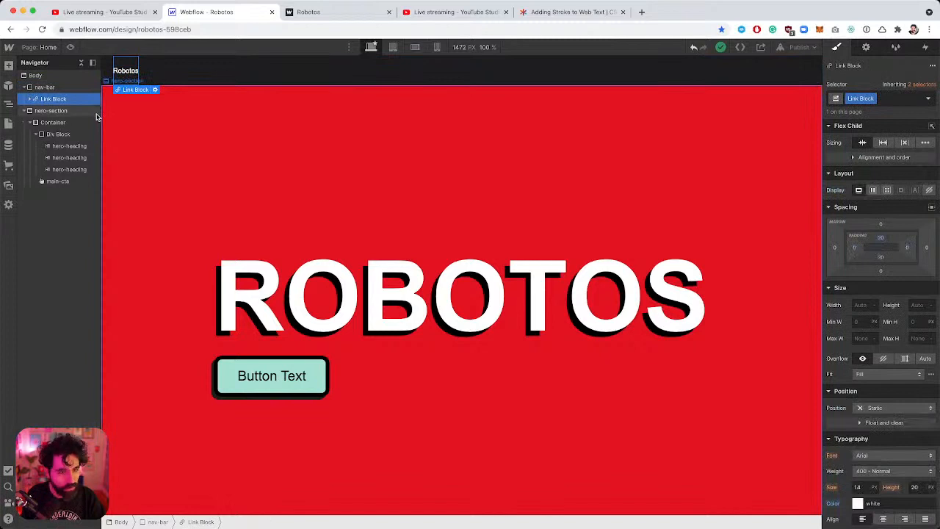
key(super+d)
click(45, 88)
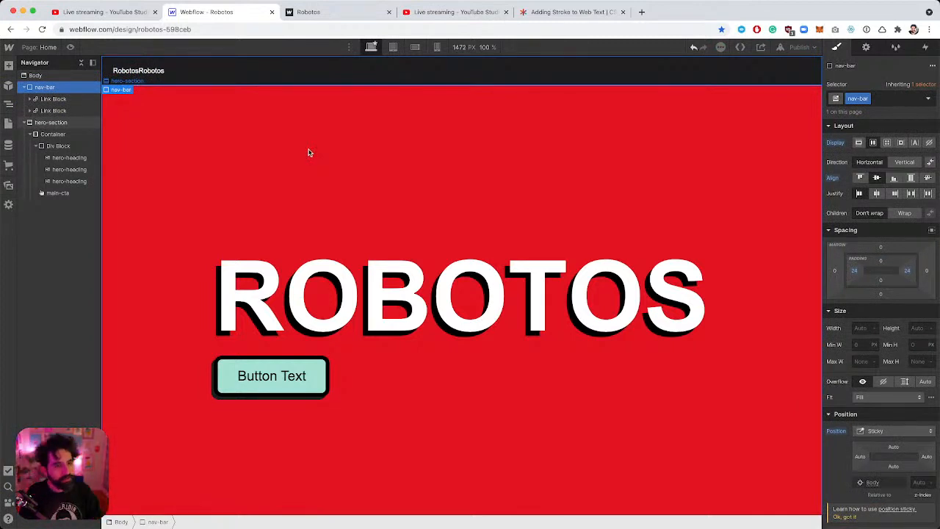
Give the Robotos link 16 px left and right padding.
click(56, 98)
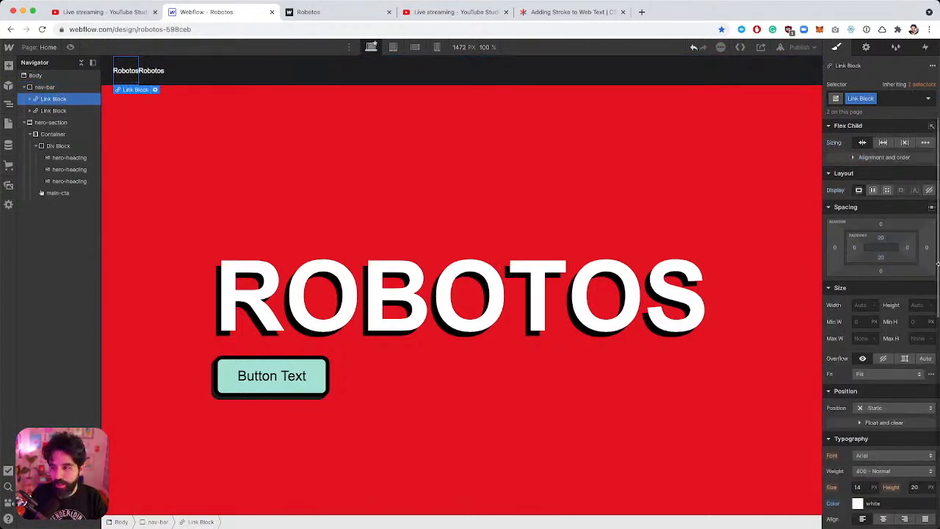
click(854, 248)
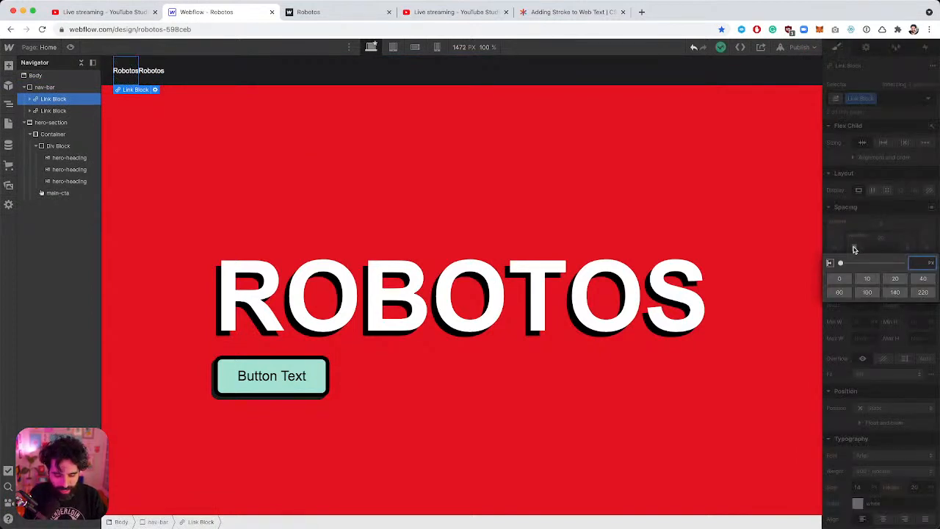
text(16)
key(Return)
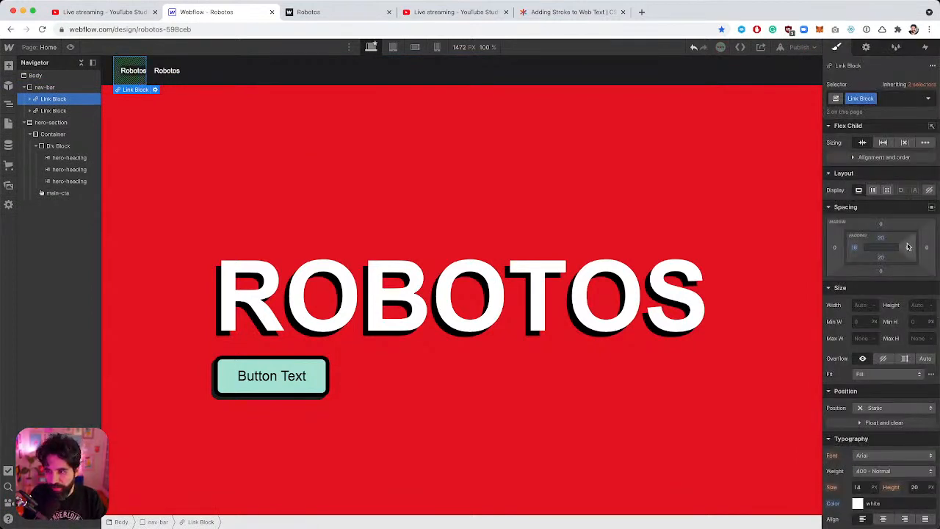
click(907, 247)
text(16)
key(Return)
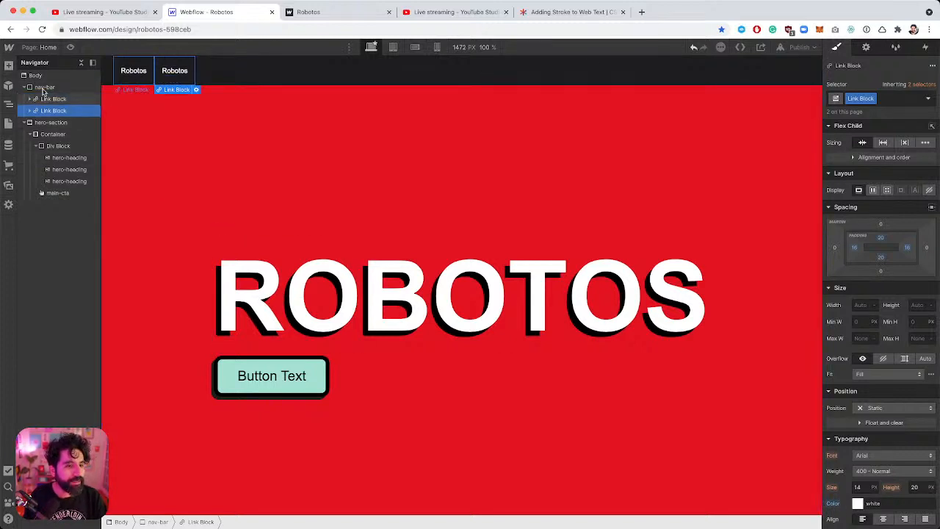
Duplicate the links again so the nav bar holds four Robotos links.
click(44, 86)
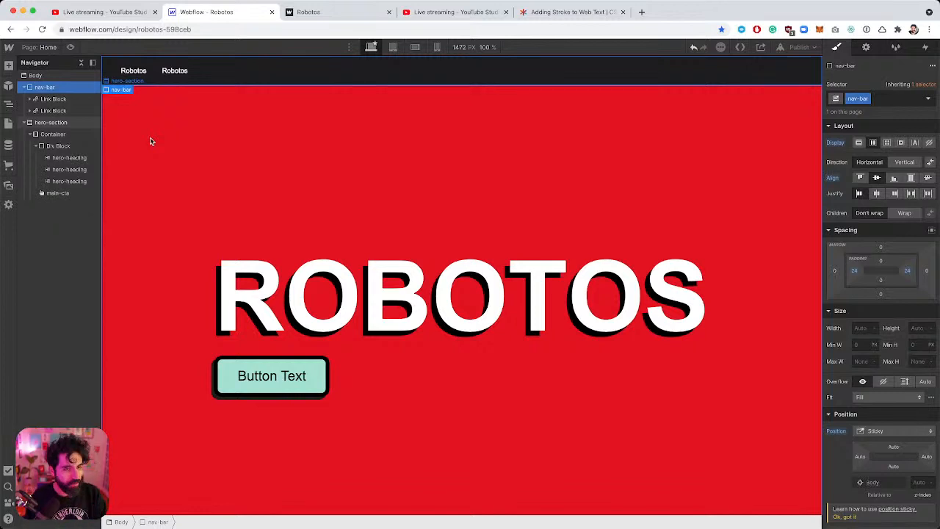
click(62, 111)
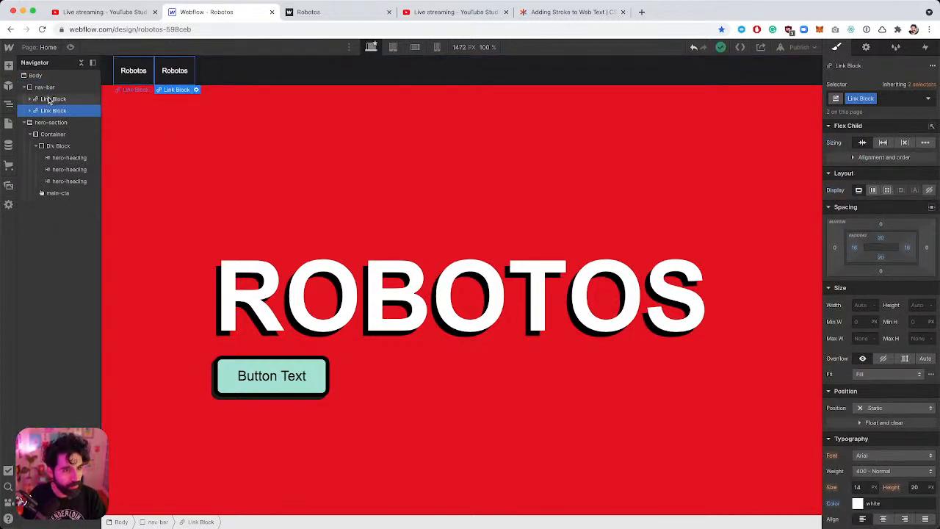
click(49, 99)
click(52, 114)
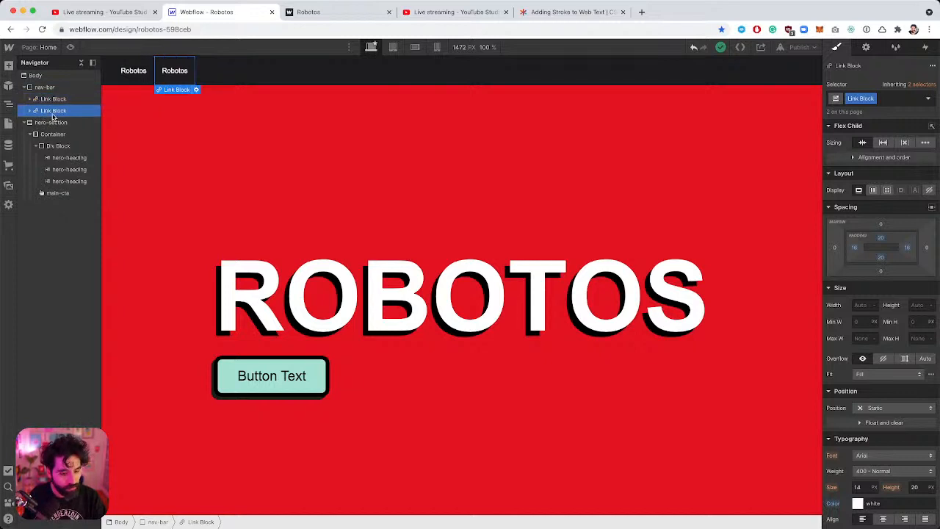
key(super+d)
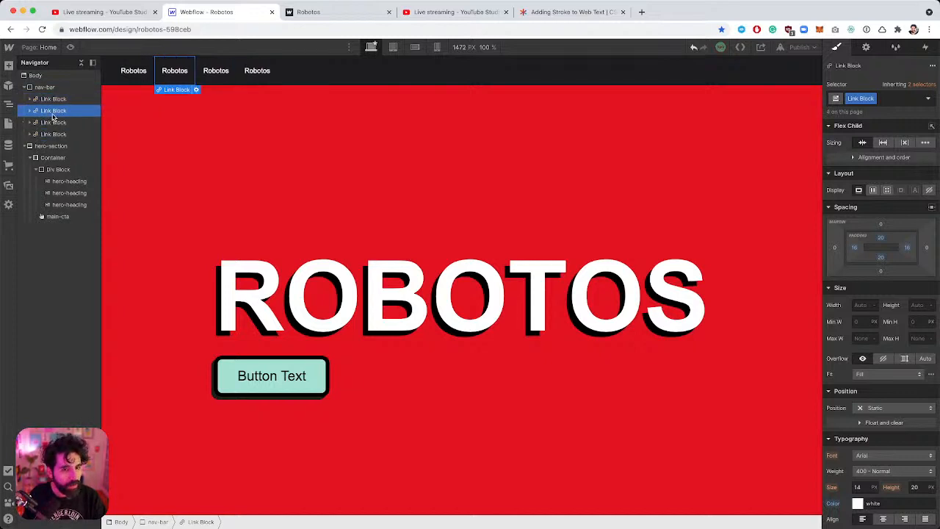
key(super+Tab)
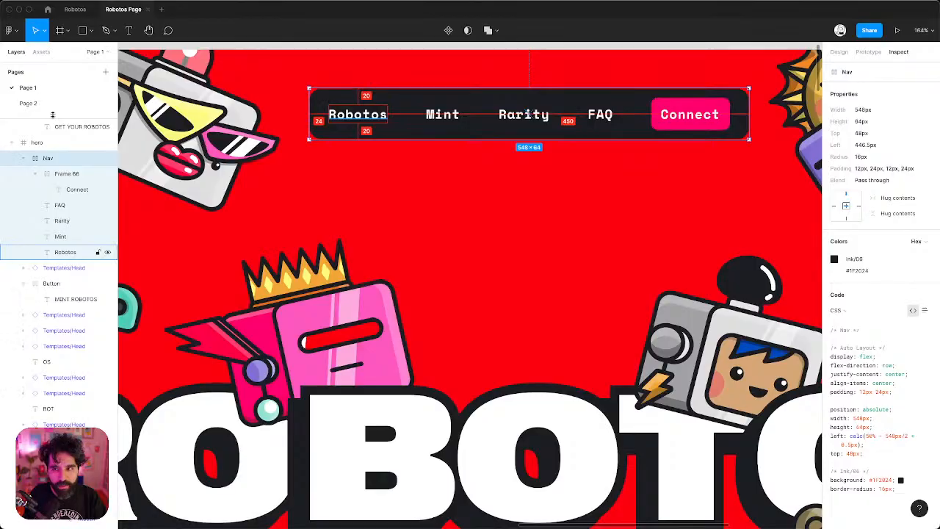
key(super+Tab)
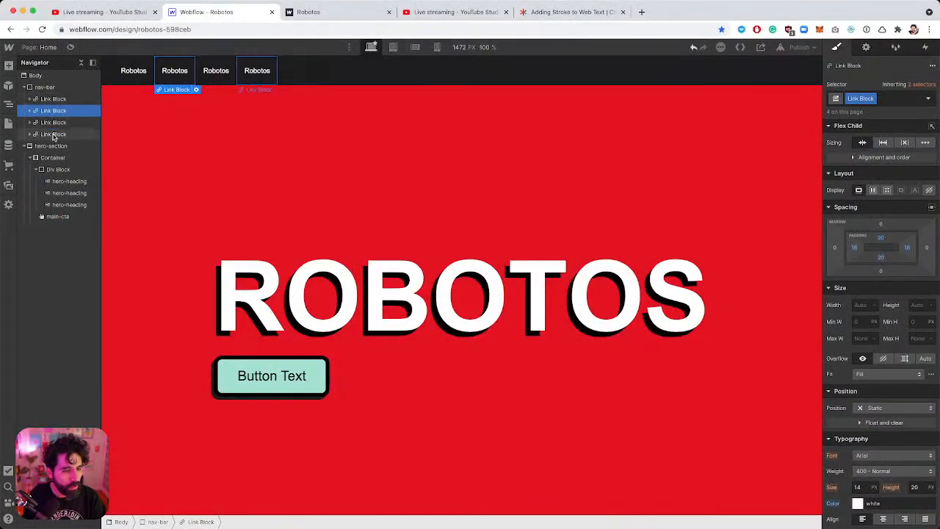
click(53, 135)
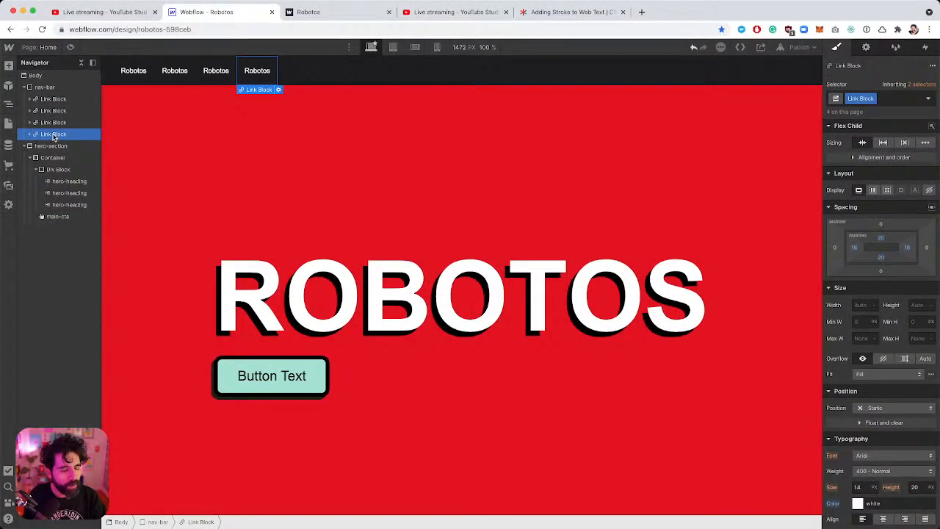
key(super+e)
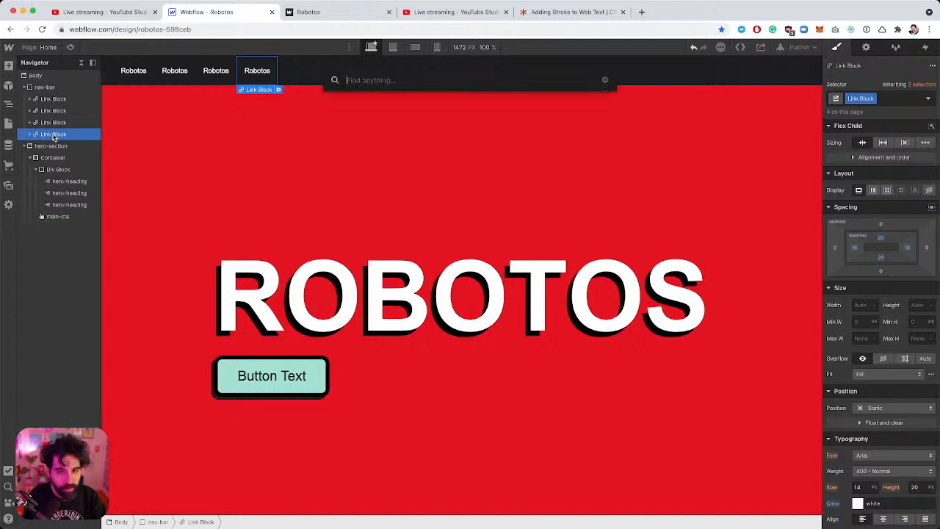
Insert a Button into the nav-bar using Quick Find.
text(but)
key(Return)
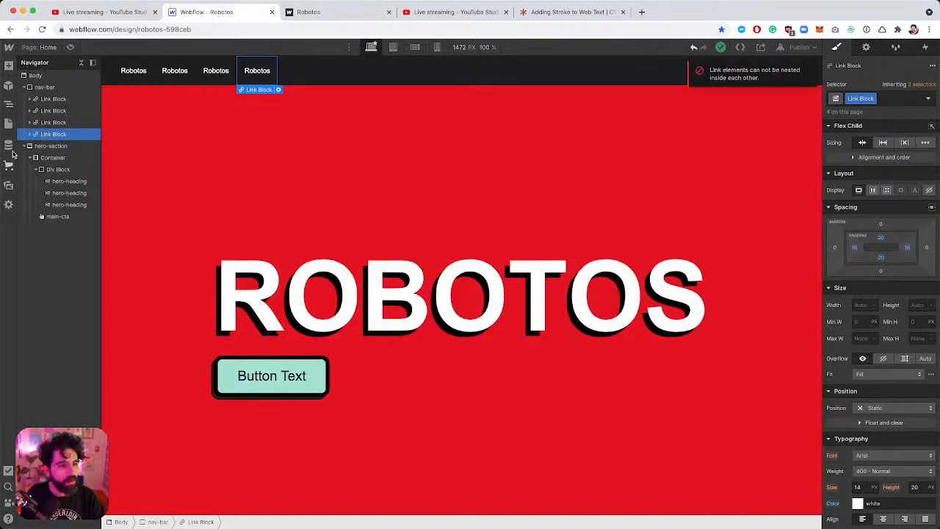
click(45, 88)
key(super+e)
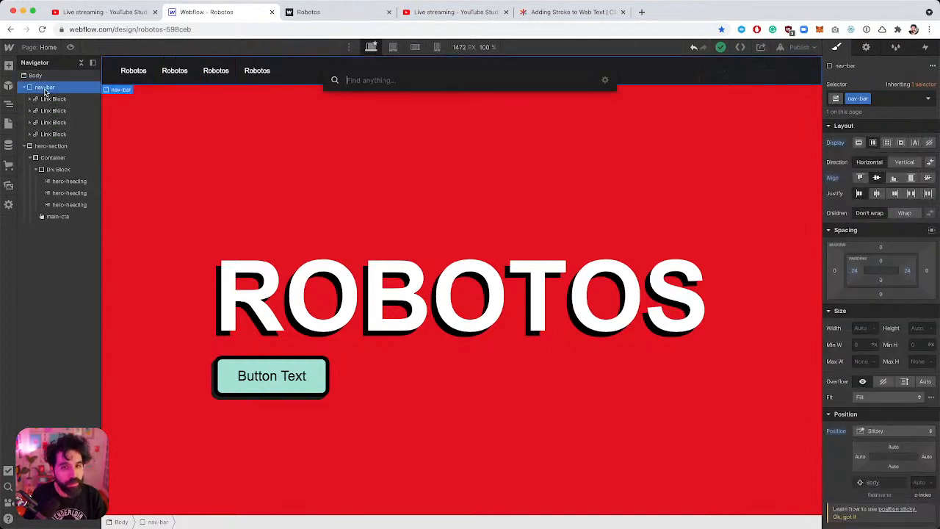
text(but)
key(Return)
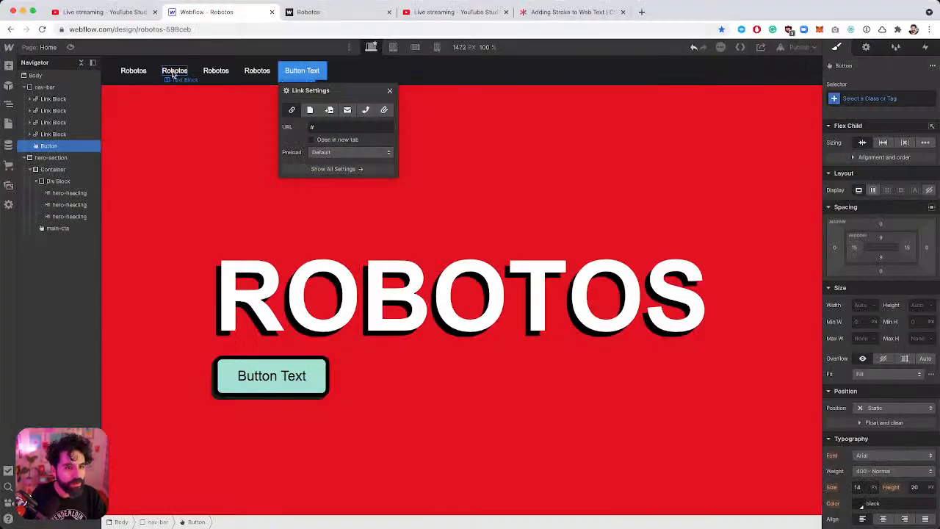
Rename the second, third and fourth links to Mint, Rarity and FAQ.
click(174, 71)
double_click(174, 71)
text(M)
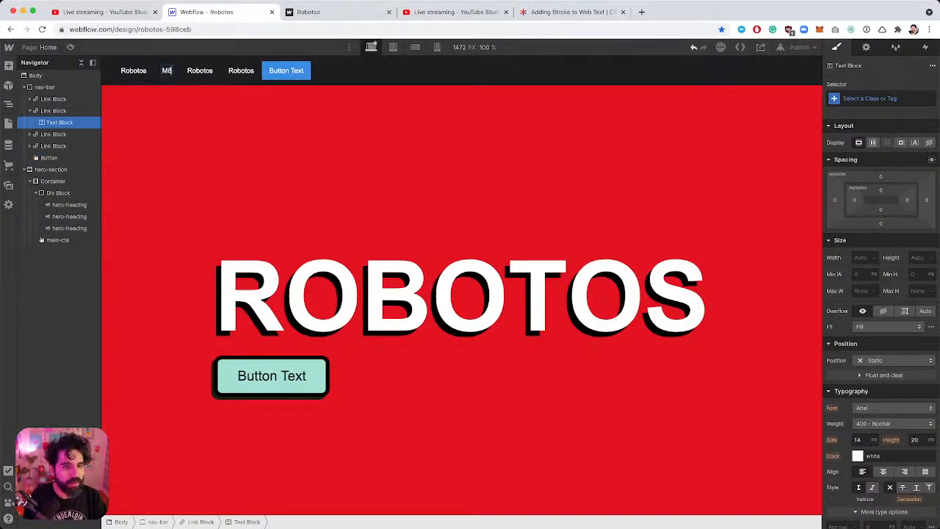
text(int)
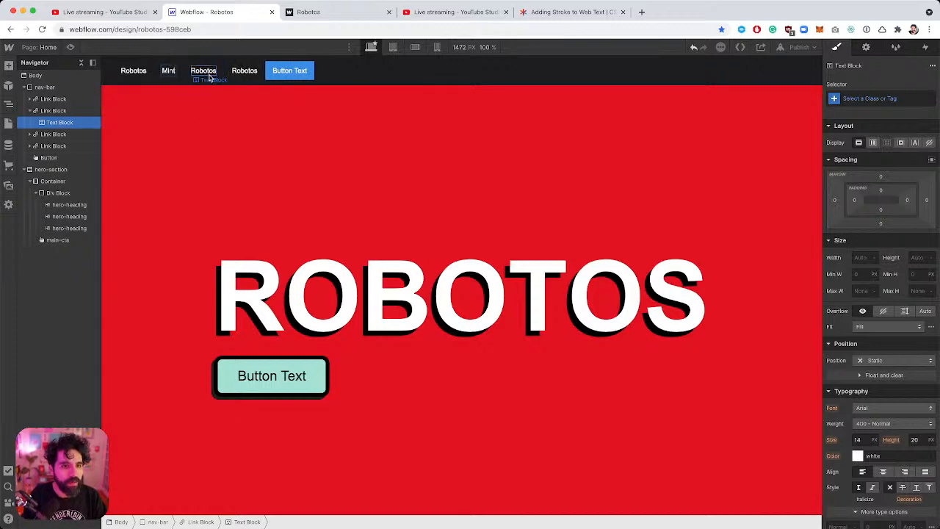
double_click(203, 70)
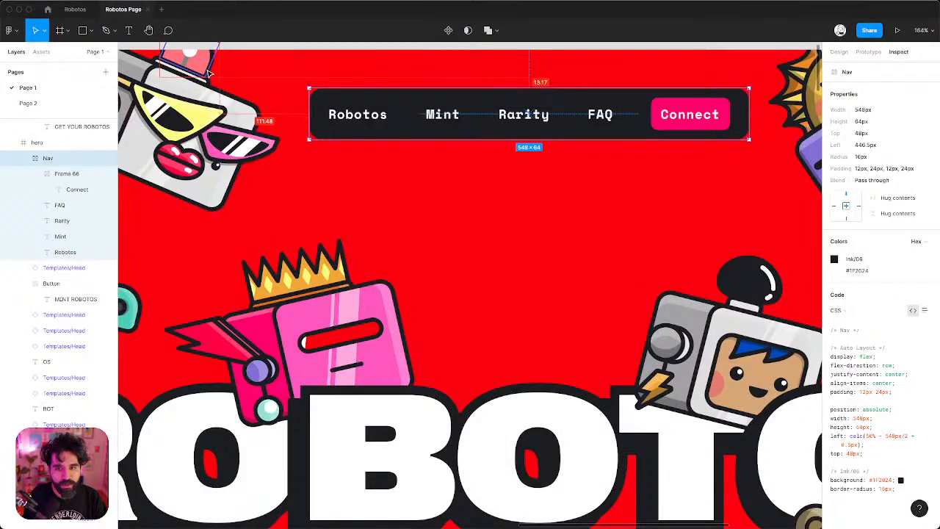
text(Rari)
text(ty)
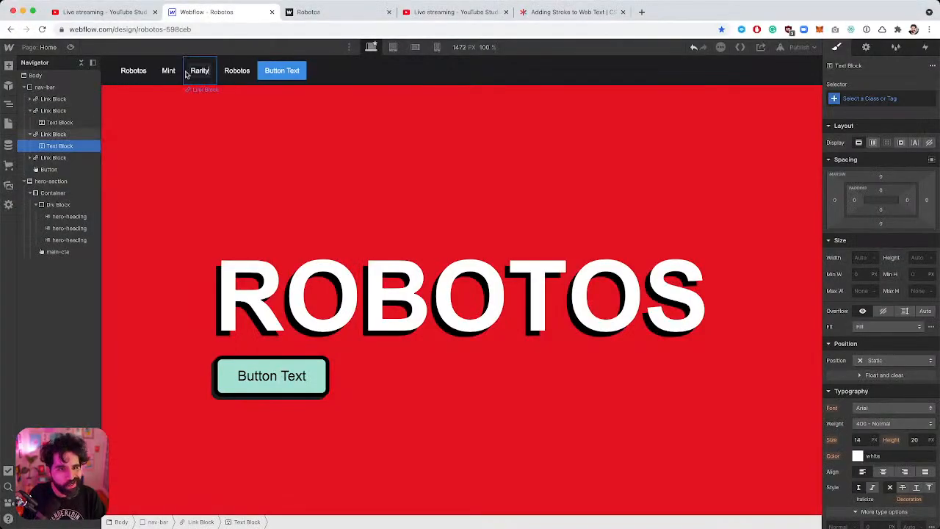
double_click(235, 70)
text(FAQ)
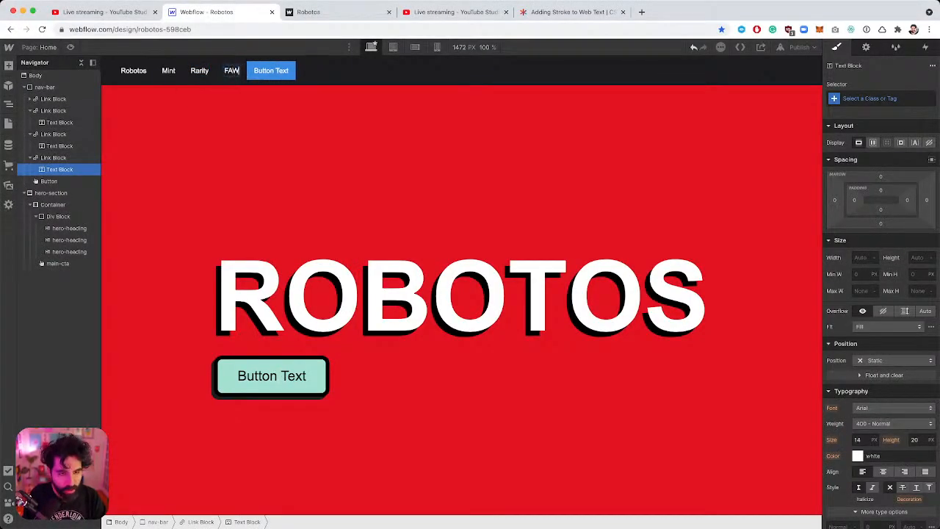
click(269, 71)
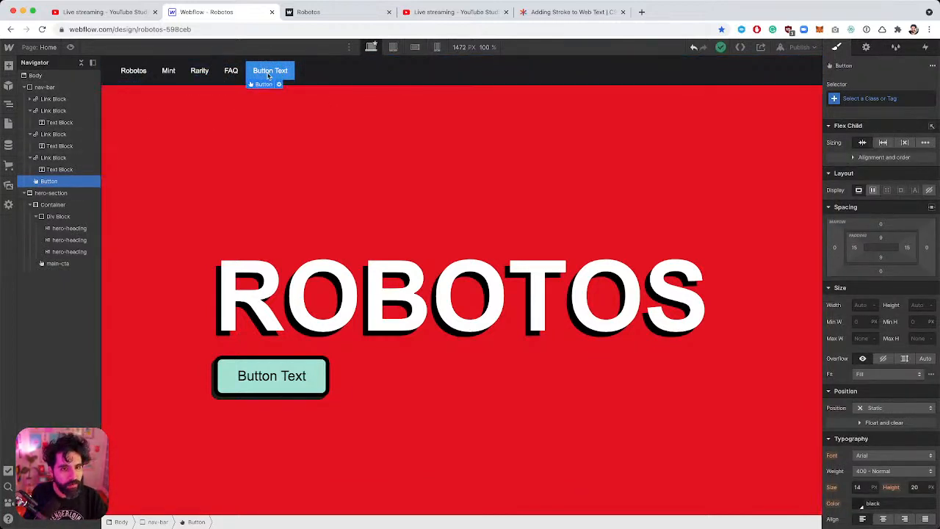
Change the nav button's label to 'Connect'.
key(super+Tab)
key(super+Tab)
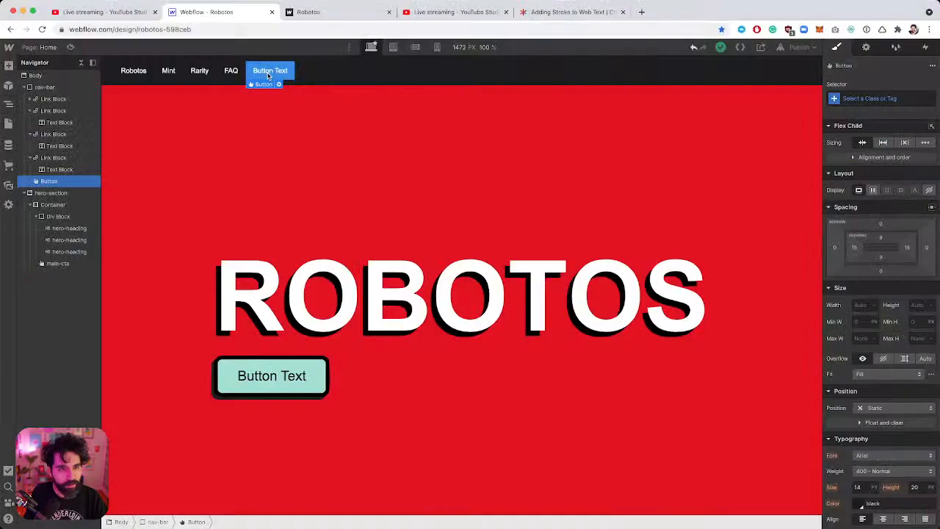
double_click(279, 68)
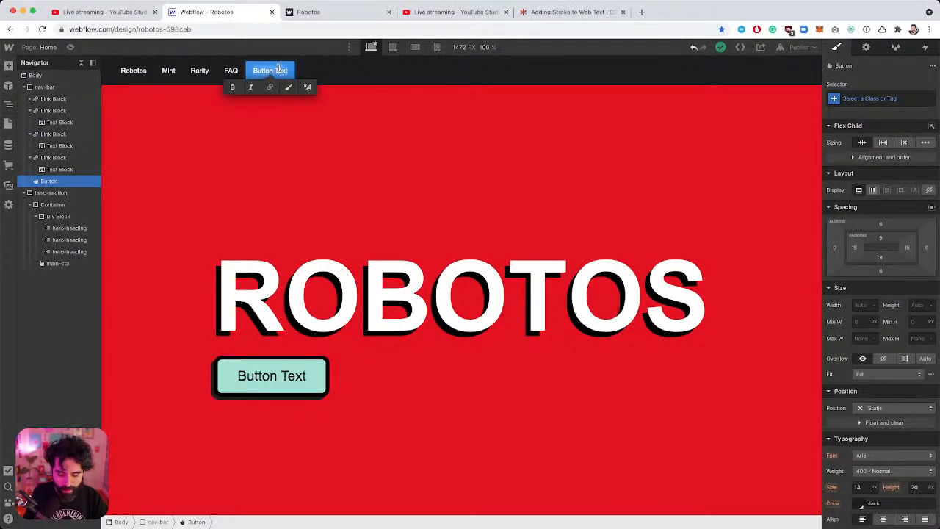
text(Connect)
key(Escape)
click(325, 76)
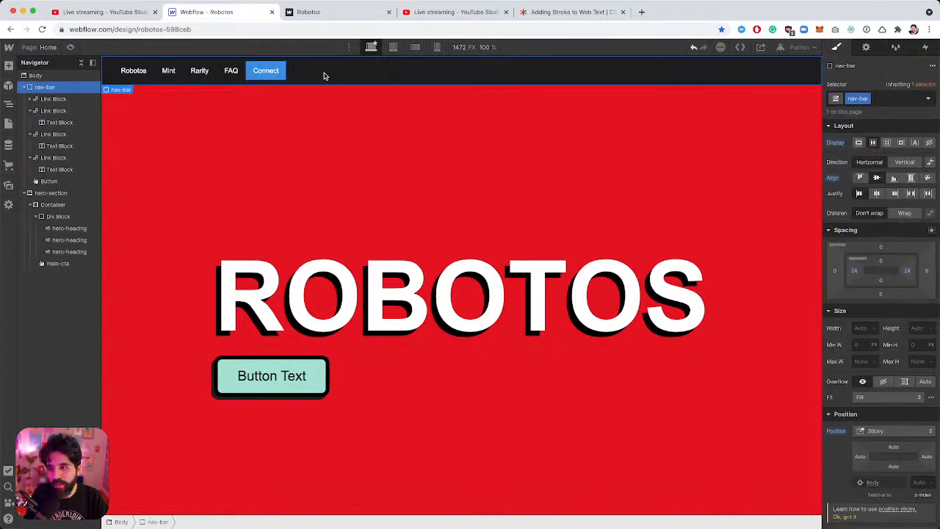
Change the nav-bar's Position from Sticky to Absolute.
click(886, 431)
click(877, 407)
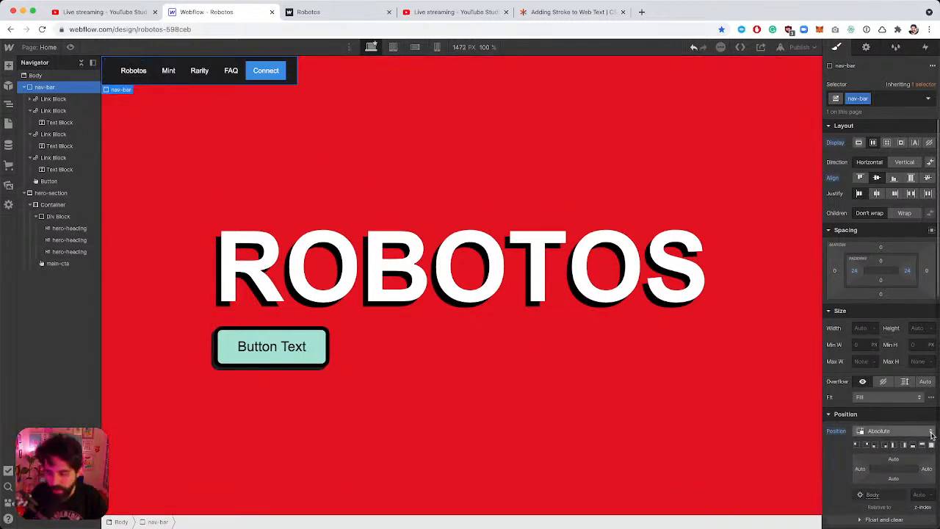
click(900, 431)
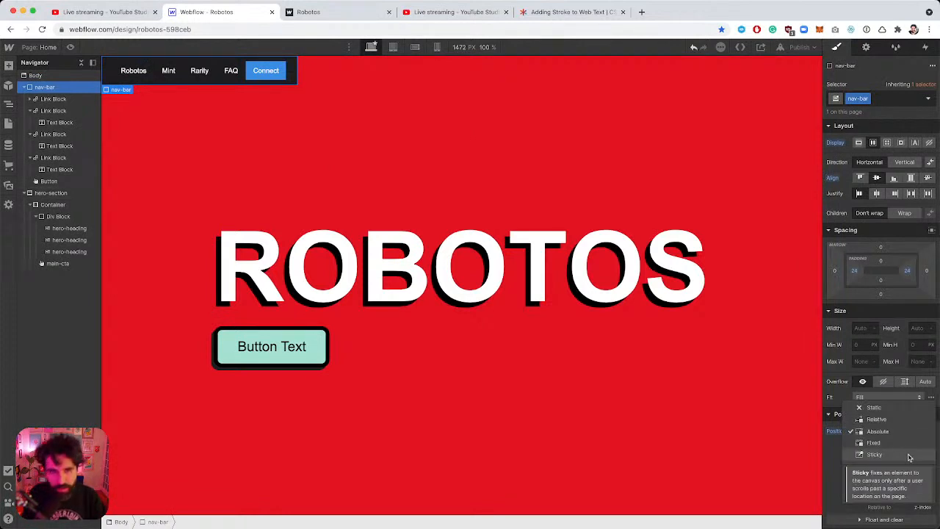
click(908, 456)
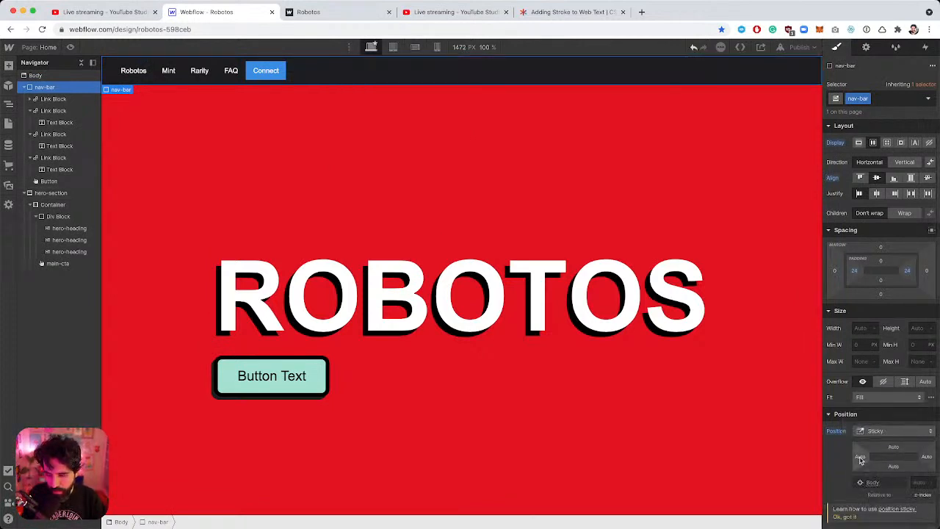
click(876, 431)
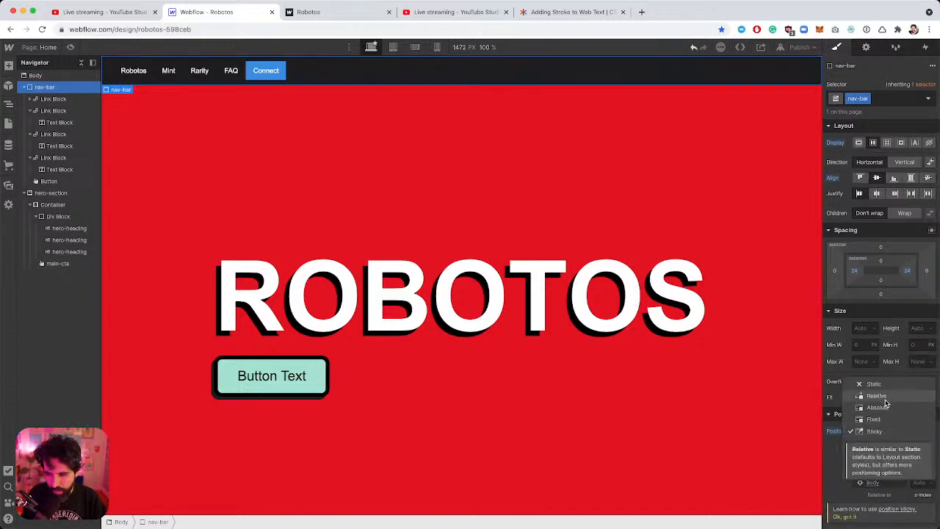
click(881, 408)
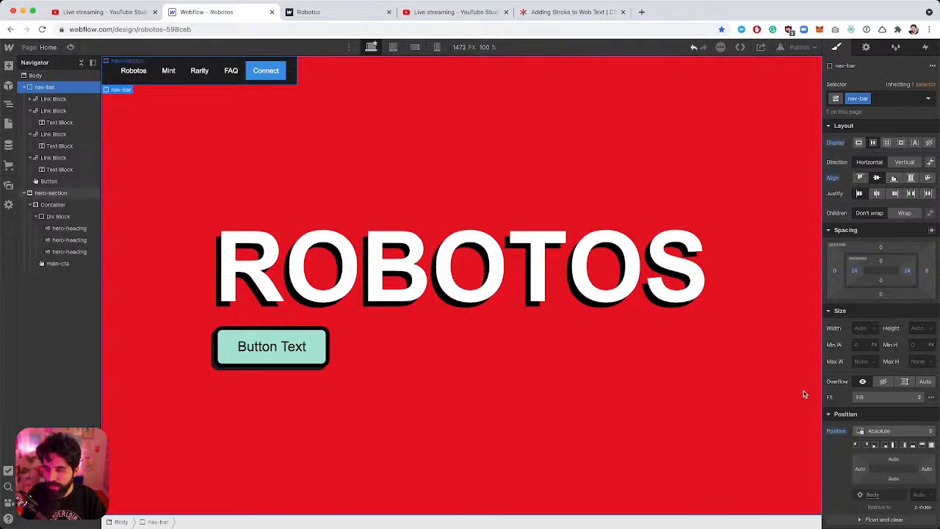
Set the nav-bar's left and right margins to auto.
click(835, 271)
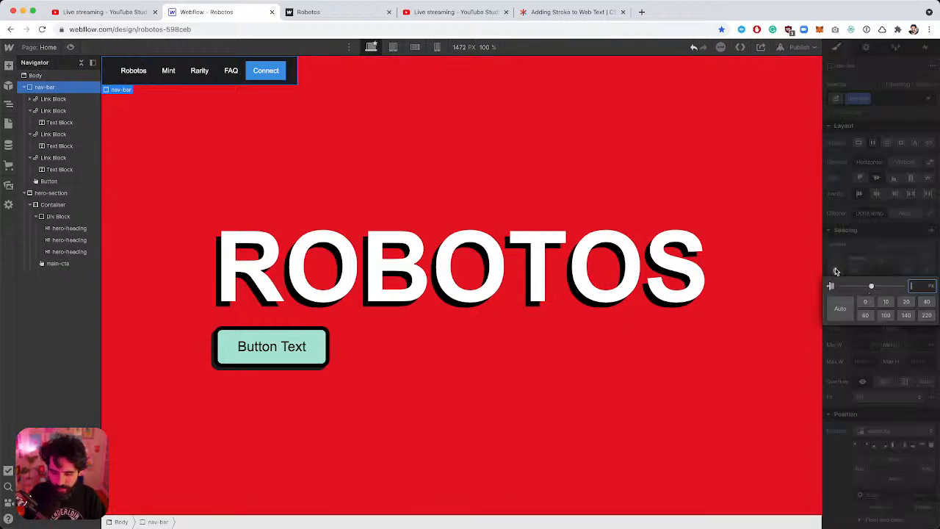
text(auto)
key(Return)
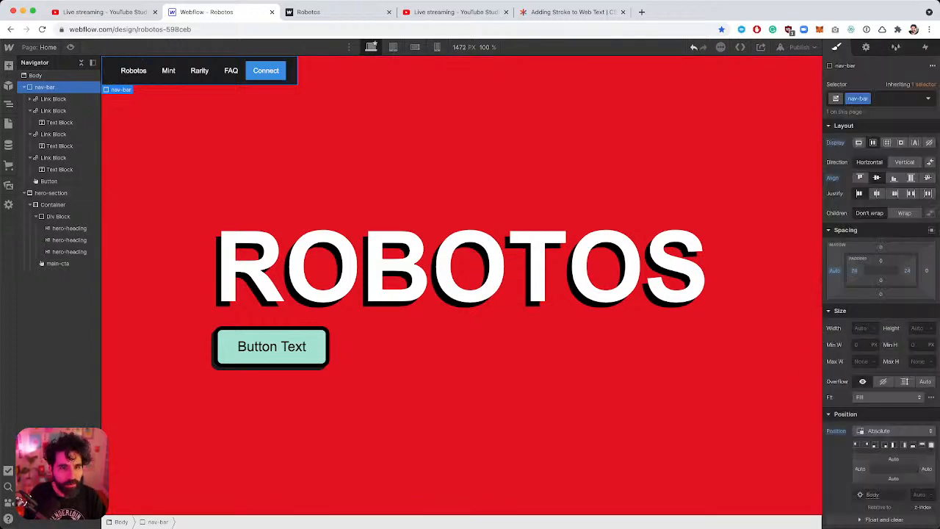
click(926, 271)
text(auto)
key(Return)
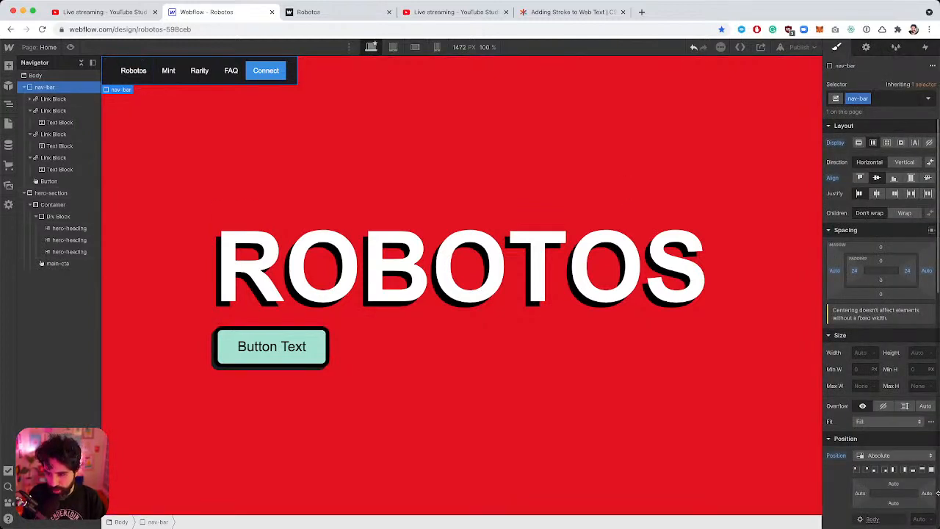
Apply the full-width position preset and Justify center to the nav-bar.
scroll(896, 424, down, 2)
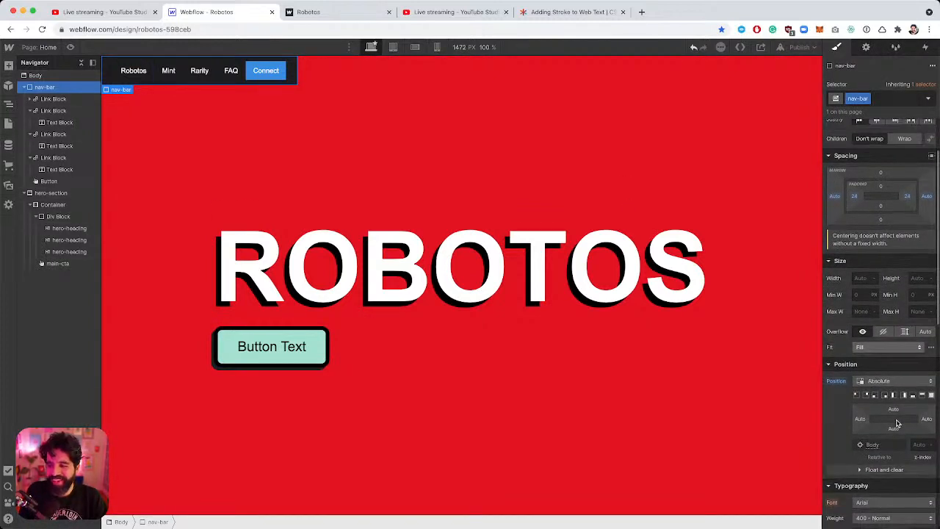
click(921, 396)
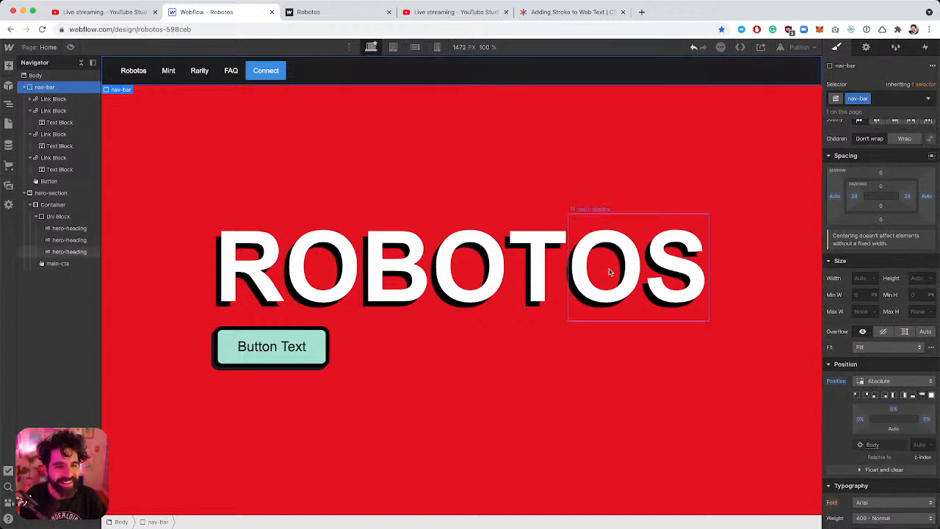
scroll(881, 176, up, 2)
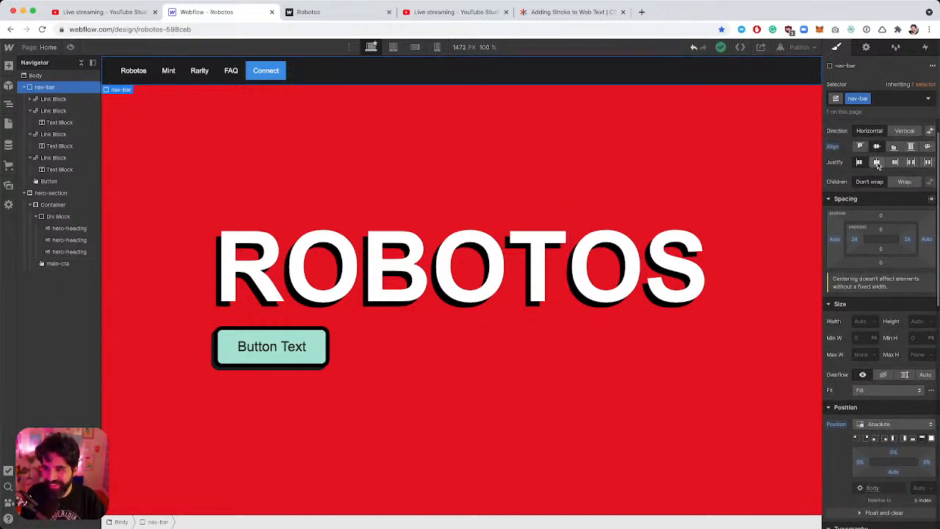
click(877, 163)
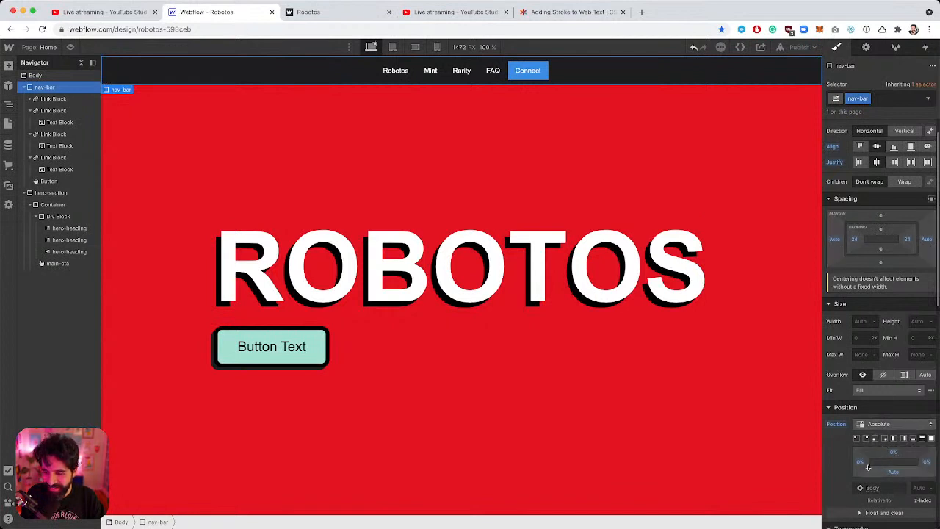
Try adjusting the nav-bar's top, left and right offsets, then undo the changes.
click(892, 455)
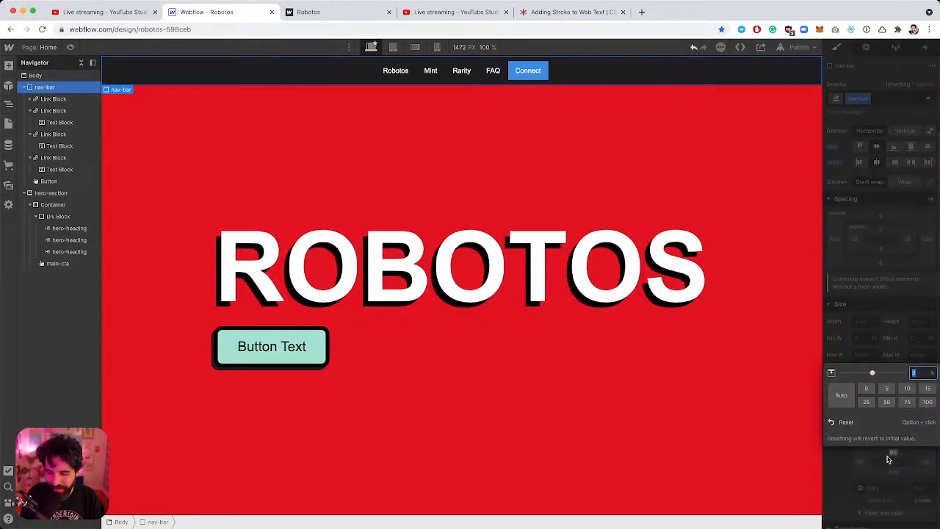
click(858, 461)
click(862, 461)
click(861, 461)
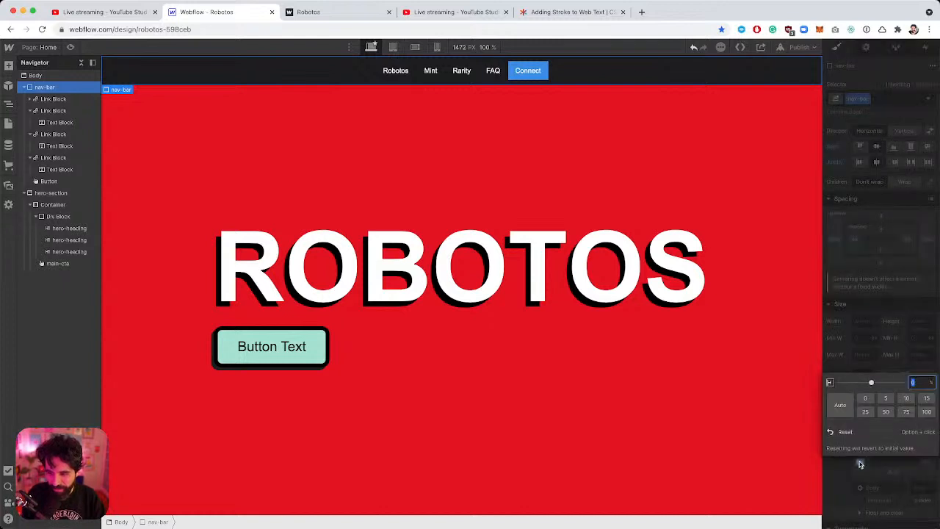
click(913, 382)
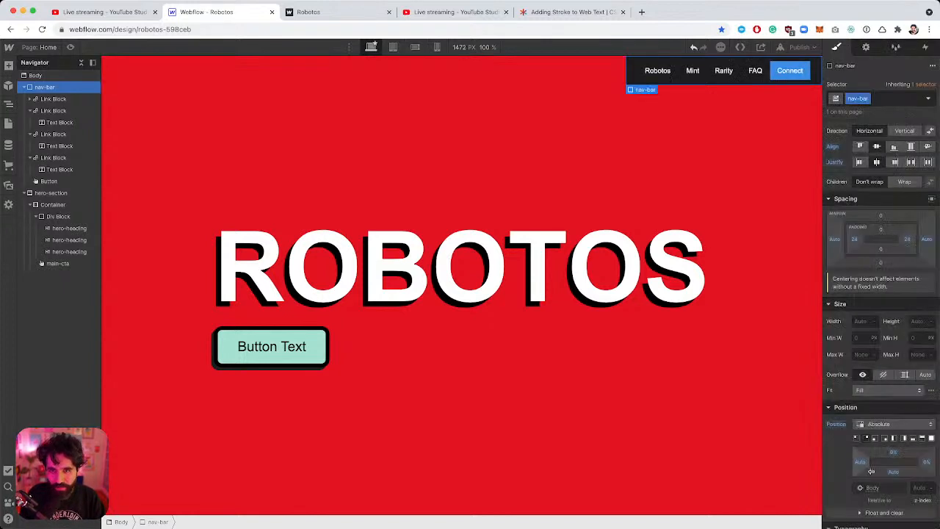
click(927, 462)
key(Return)
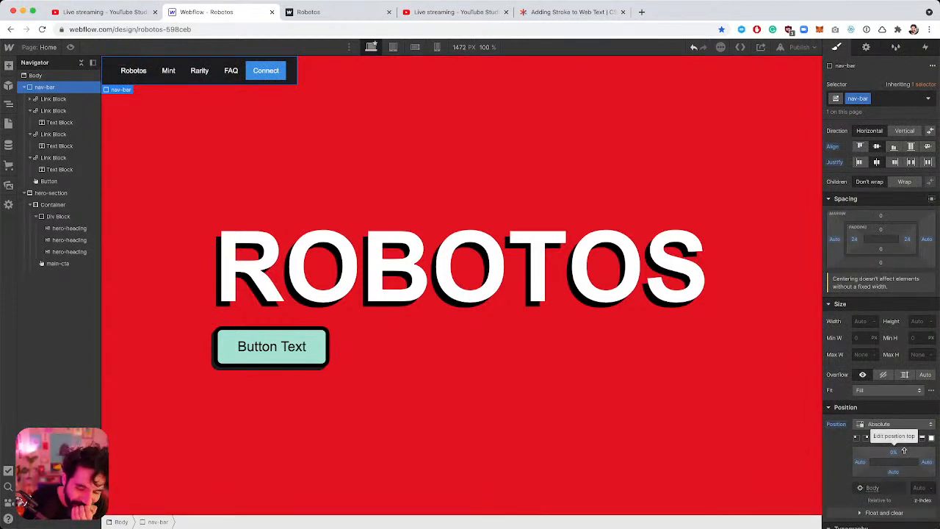
key(super+z)
key(super+z)
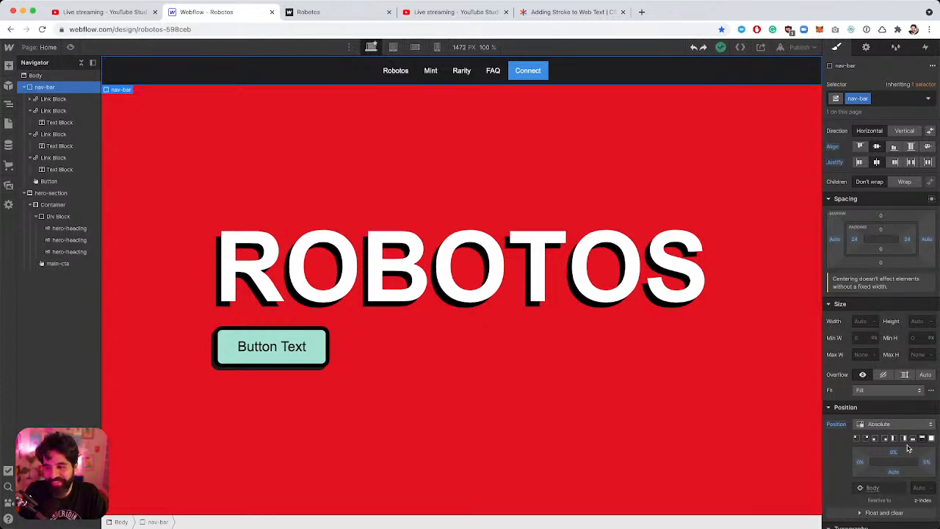
Set the nav-bar's left and right offsets to auto, relative to the page Body.
click(860, 461)
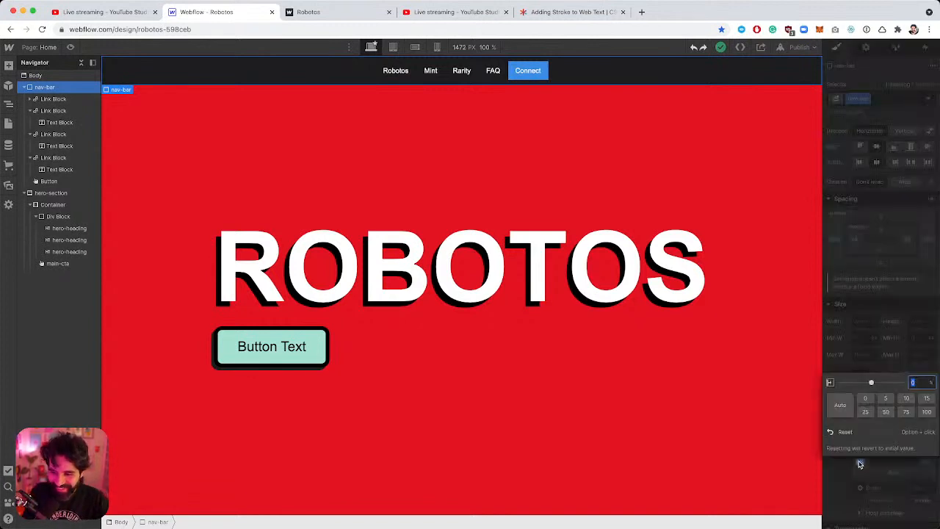
text(auto)
key(Return)
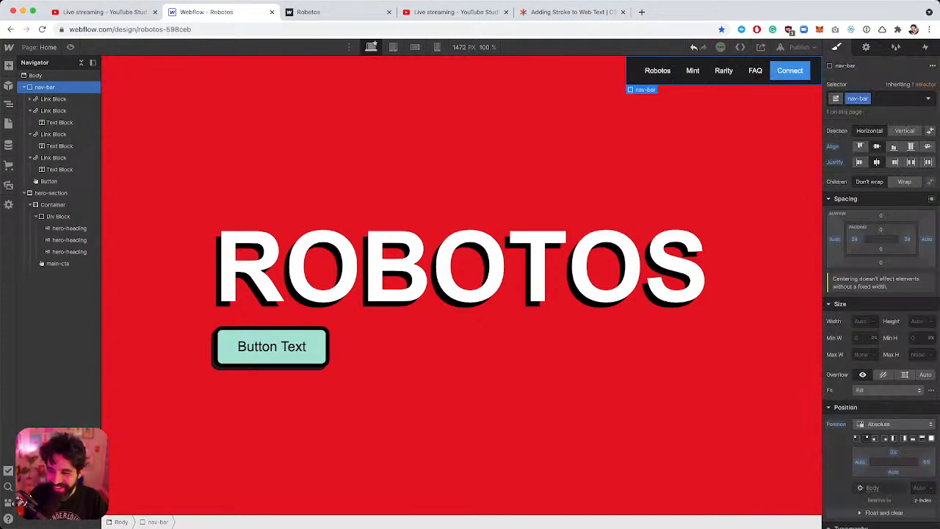
click(926, 463)
click(840, 404)
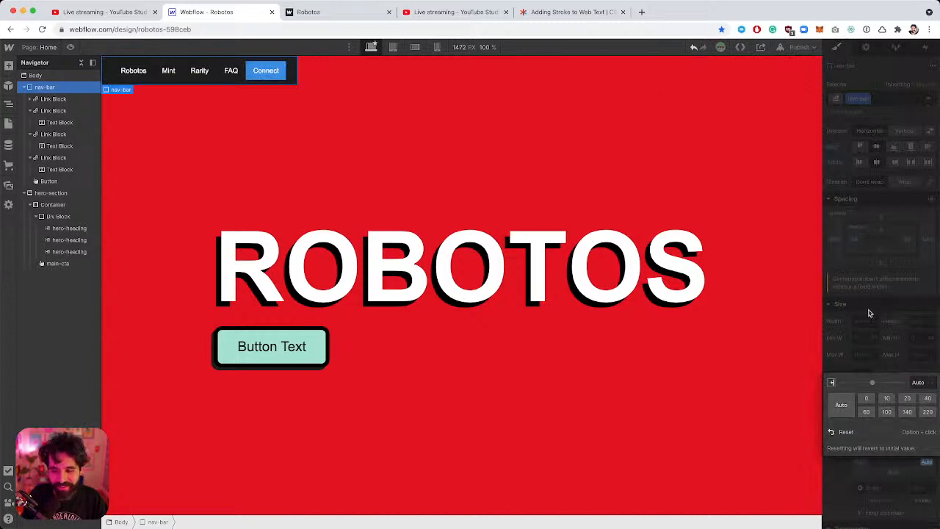
click(885, 348)
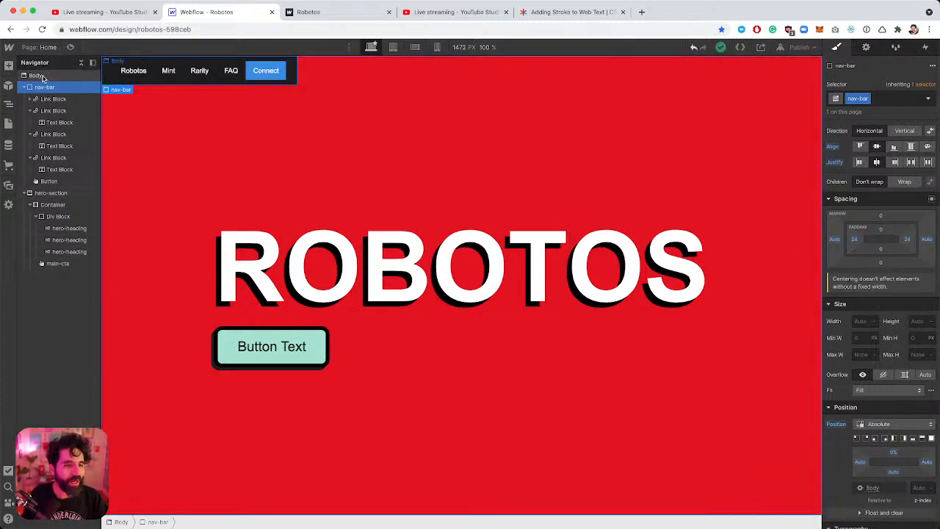
click(37, 76)
click(47, 89)
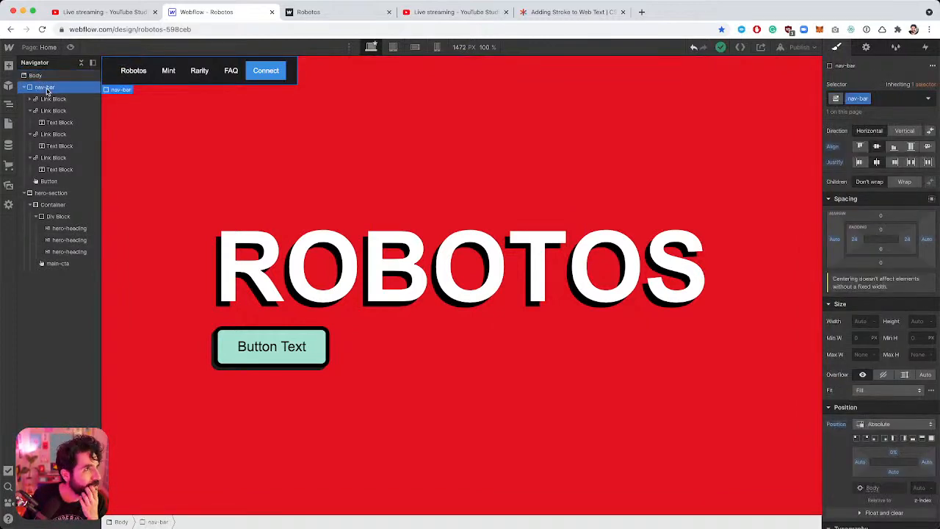
click(37, 76)
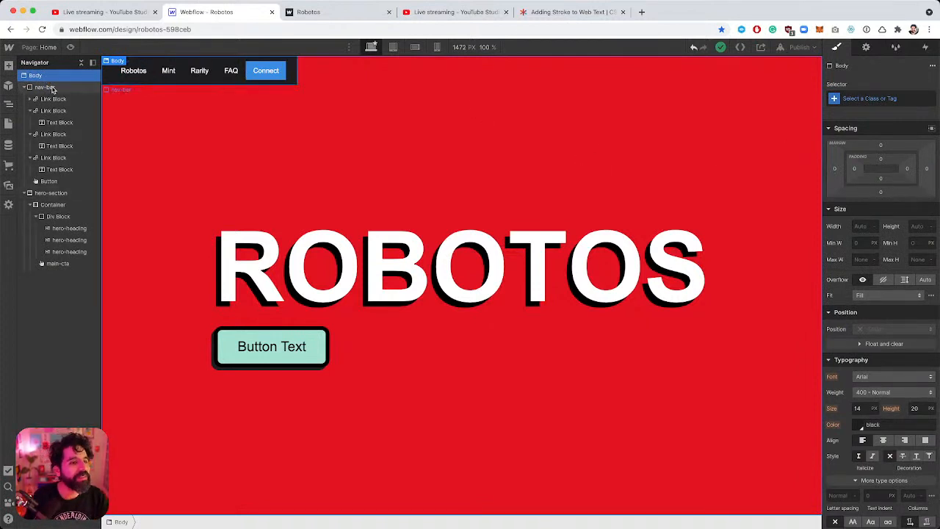
Move the nav-bar into the hero-section, make it sticky with a 24 px top offset.
mouse_move(52, 89)
mouse_down()
mouse_move(28, 91)
mouse_move(50, 103)
mouse_up()
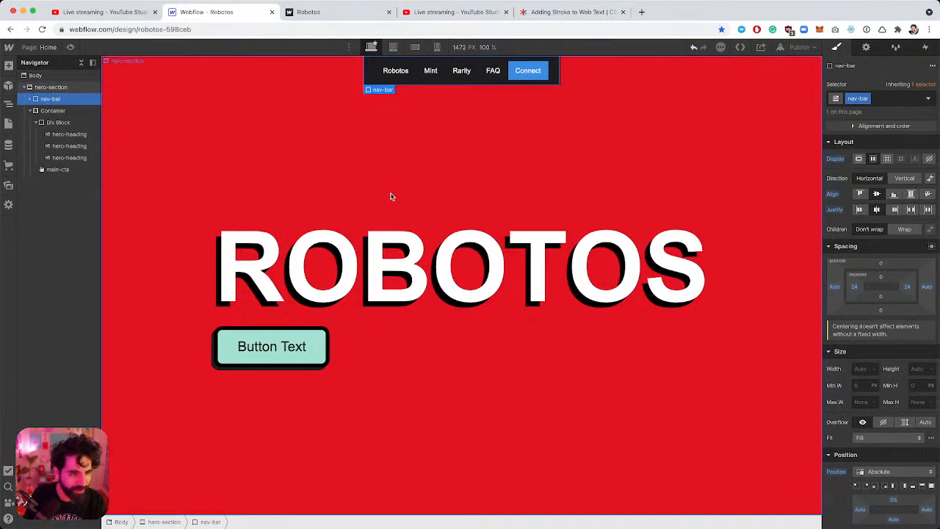
scroll(905, 394, down, 3)
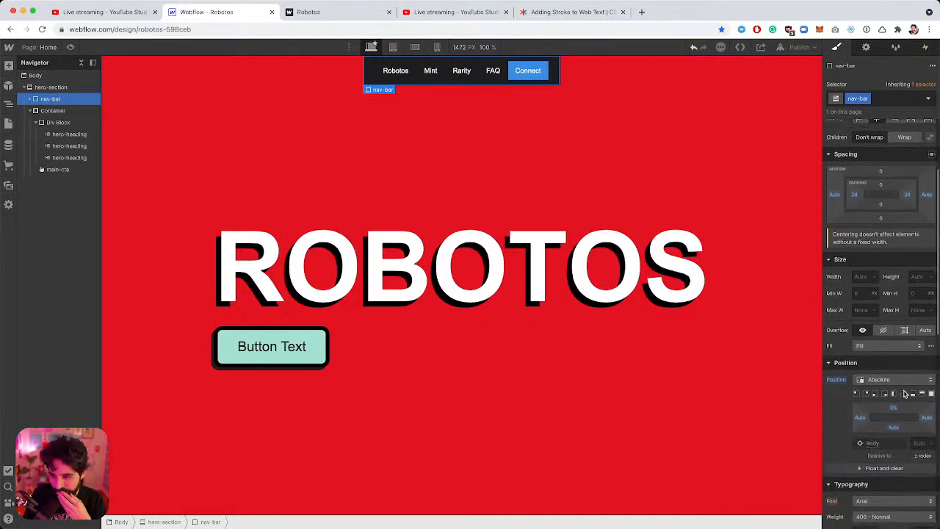
click(898, 379)
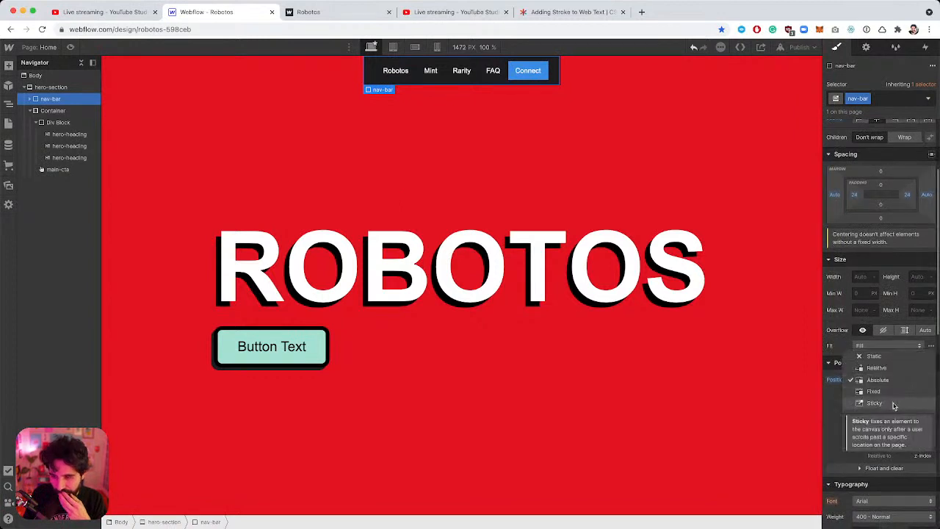
click(891, 403)
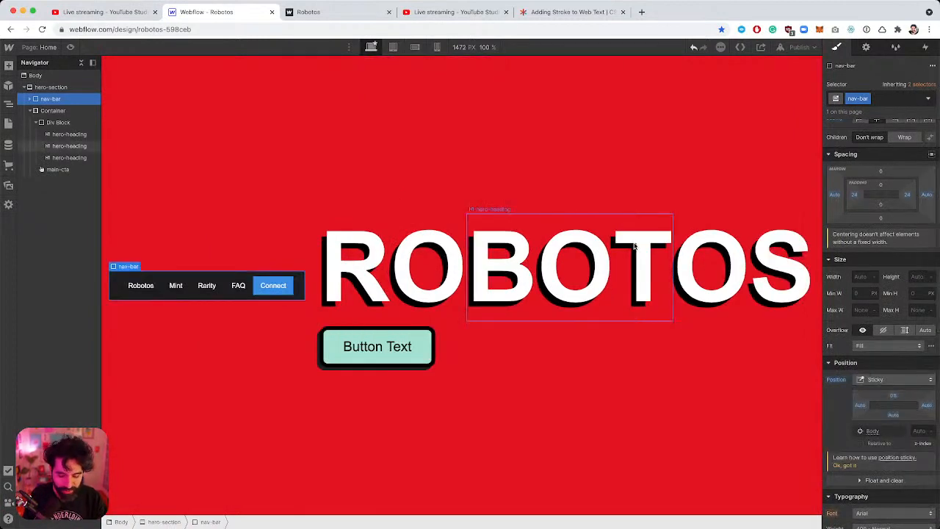
click(614, 235)
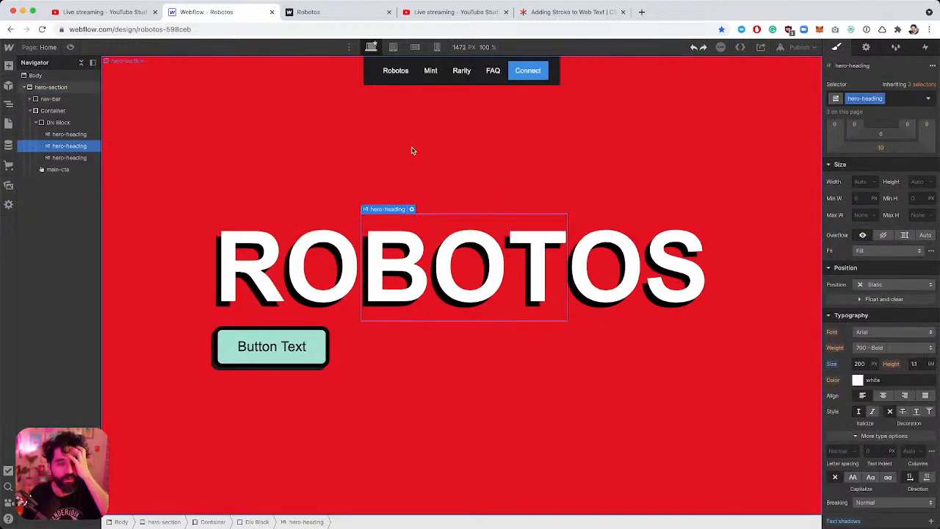
click(64, 99)
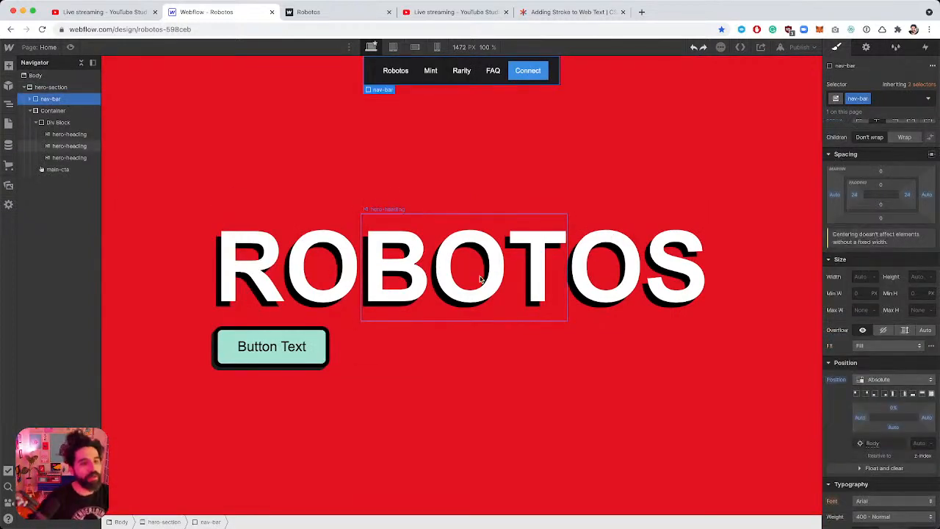
click(894, 410)
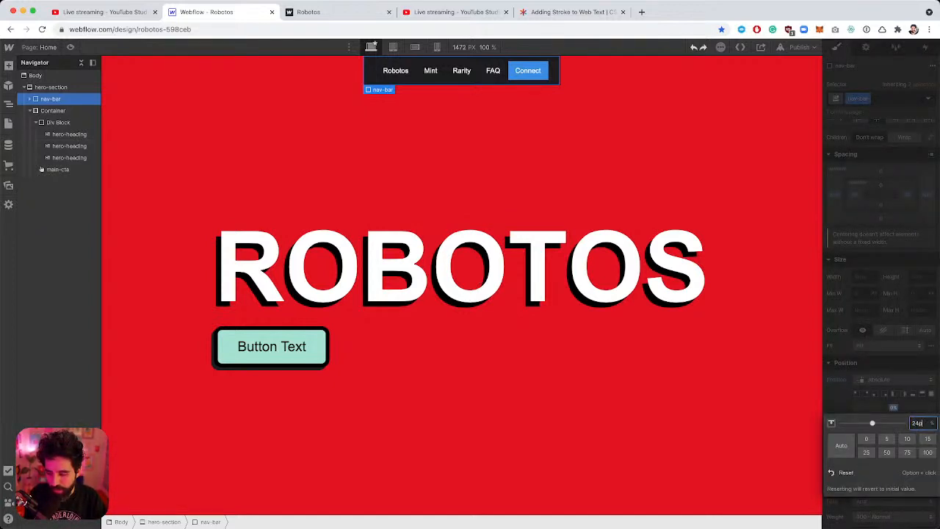
key(Return)
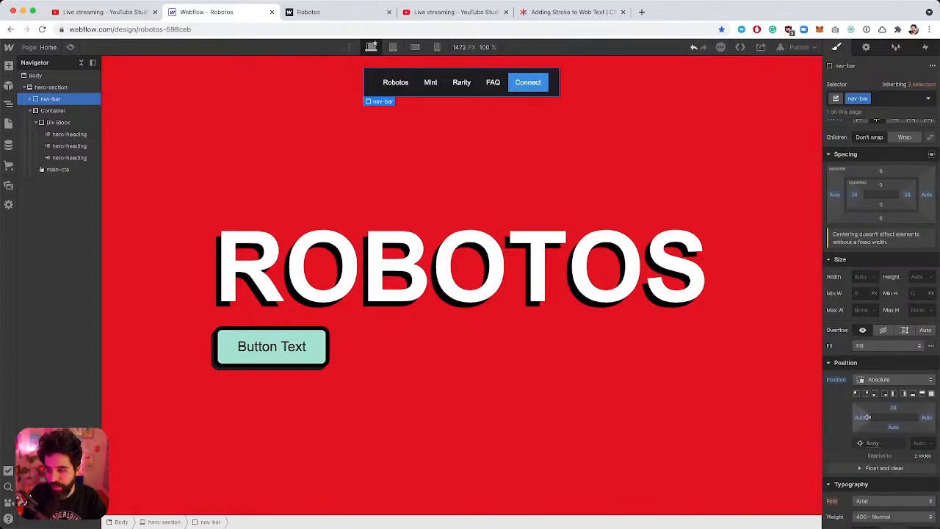
Compare the hero-section and nav link elements against the Figma design.
scroll(865, 417, down, 10)
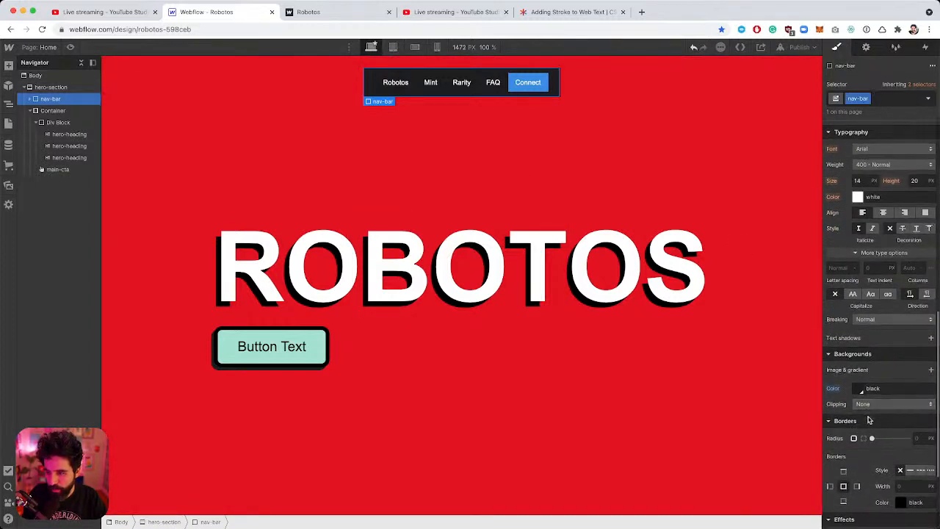
scroll(911, 346, down, 3)
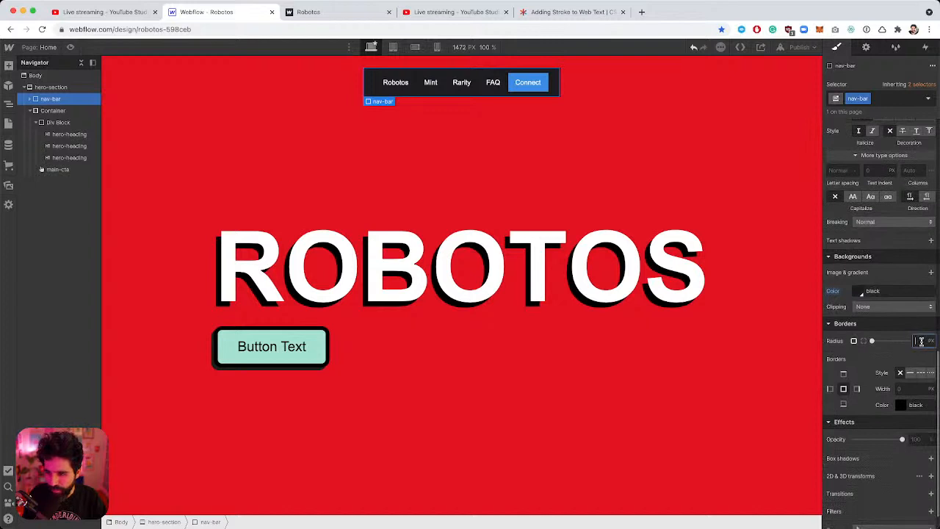
click(593, 125)
key(super+Tab)
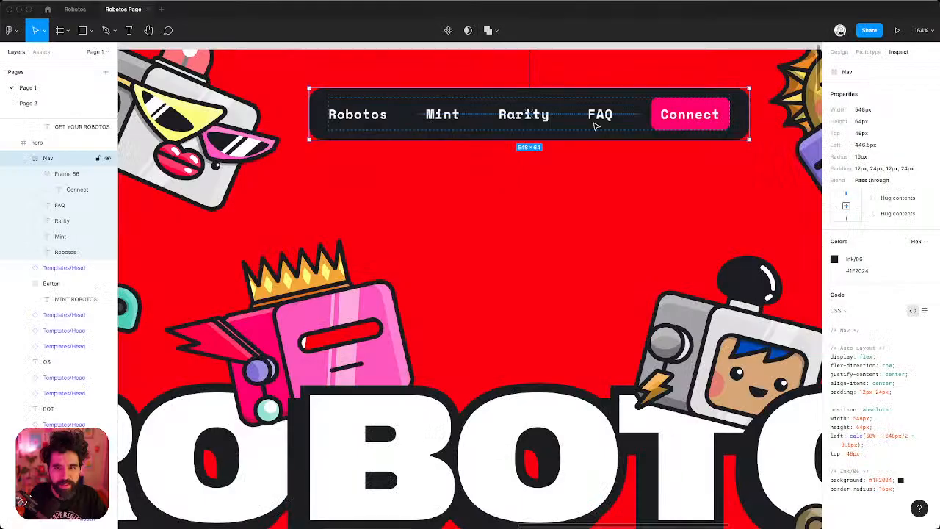
key(super+Tab)
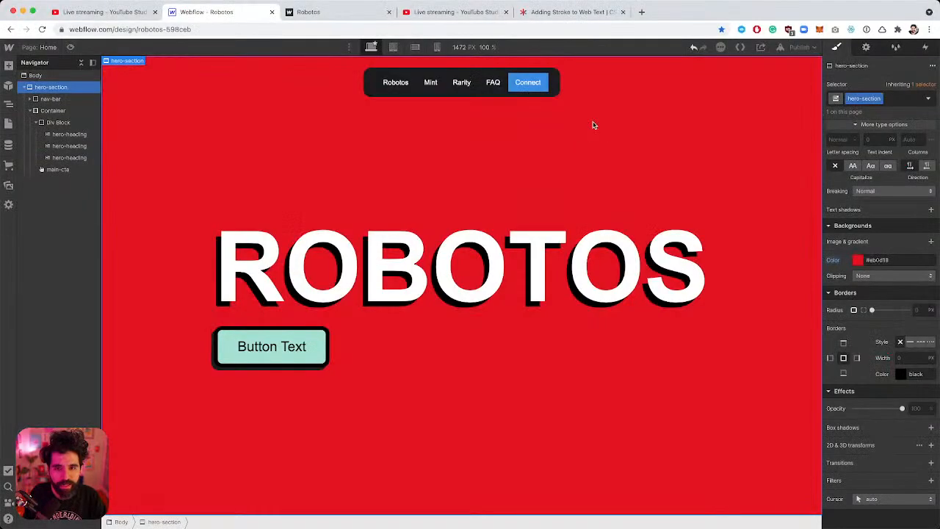
click(399, 86)
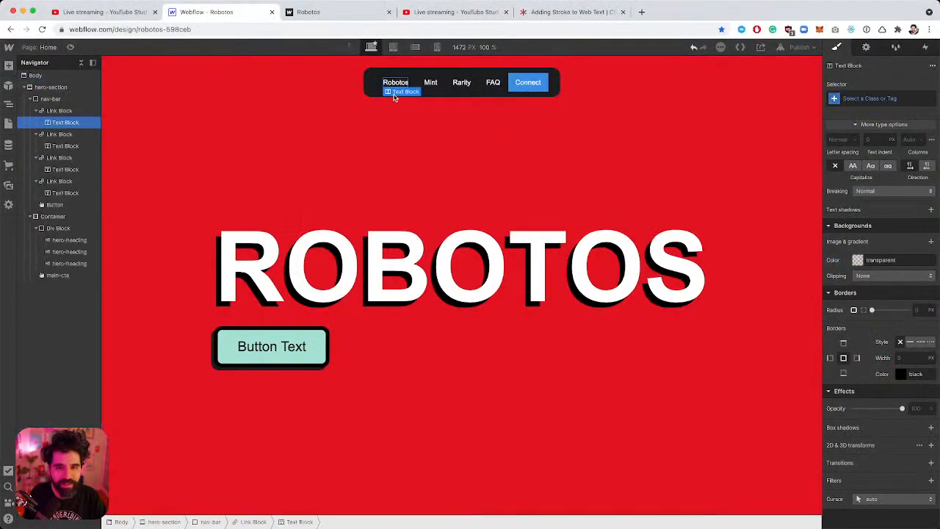
click(401, 72)
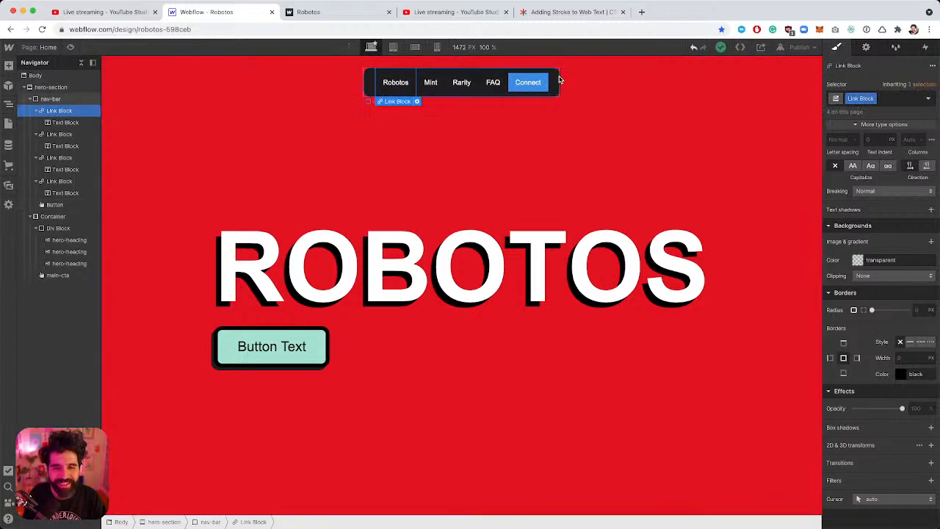
click(558, 79)
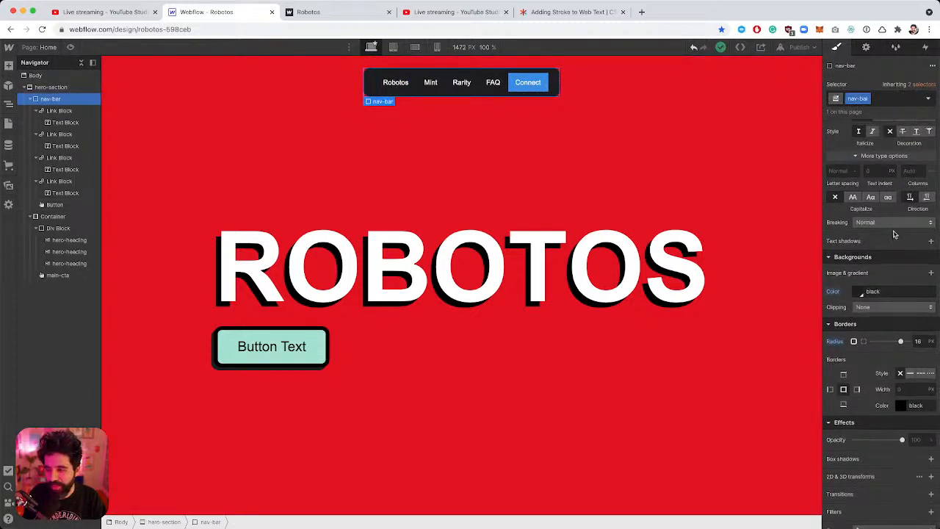
Reduce the nav-bar's left padding from 24 to 16 px.
scroll(895, 234, up, 5)
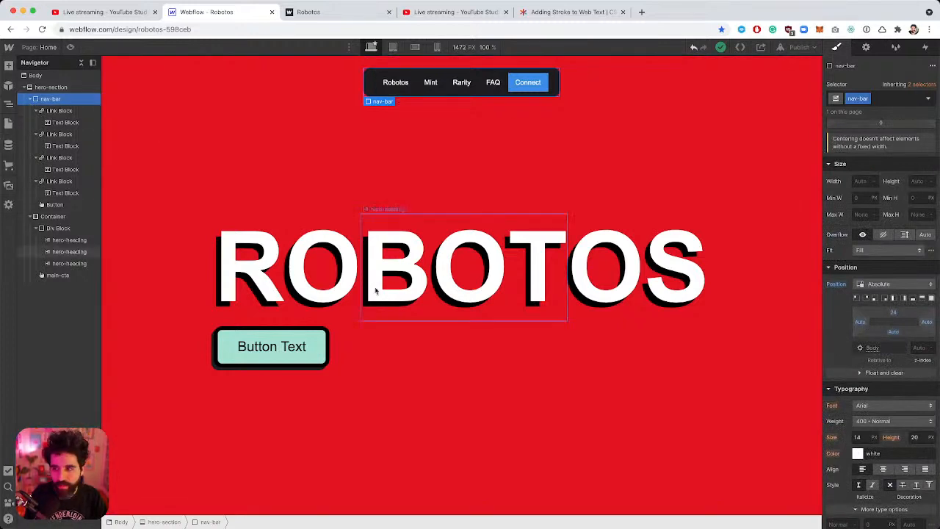
scroll(882, 309, up, 5)
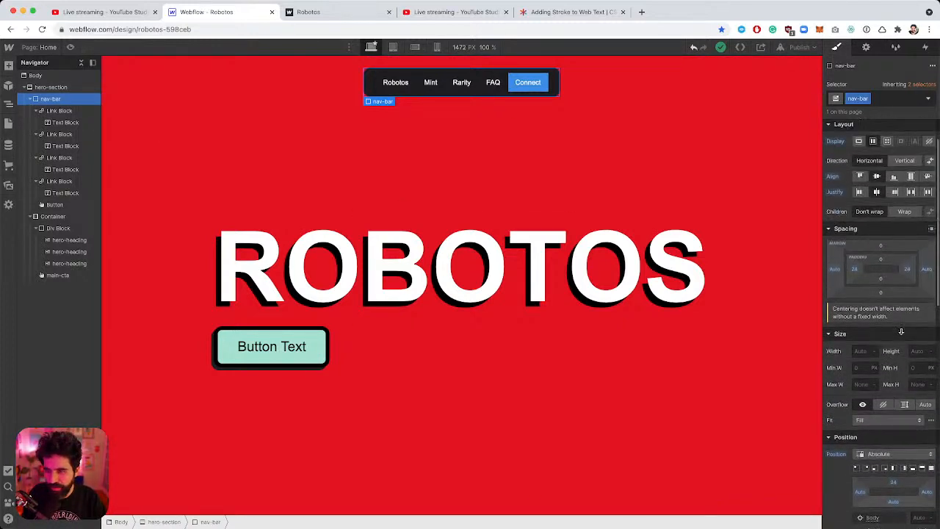
click(852, 288)
text(16)
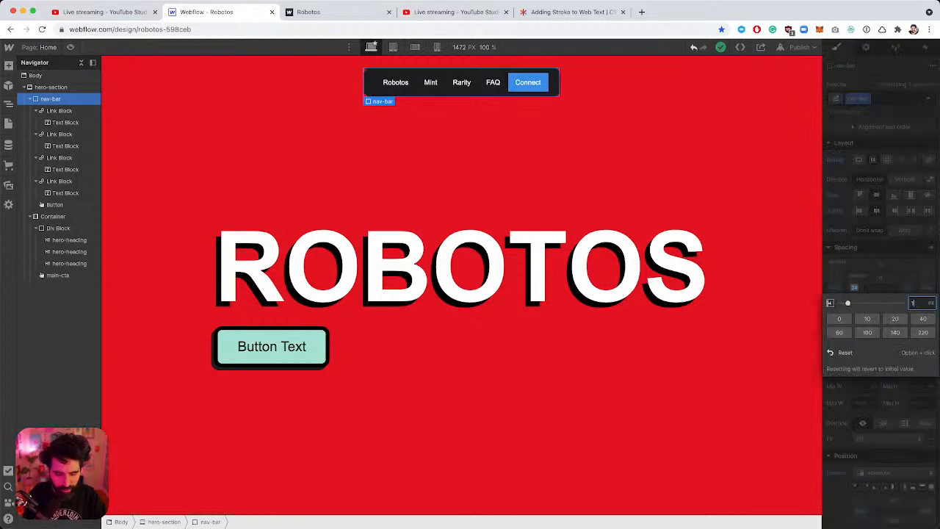
key(Return)
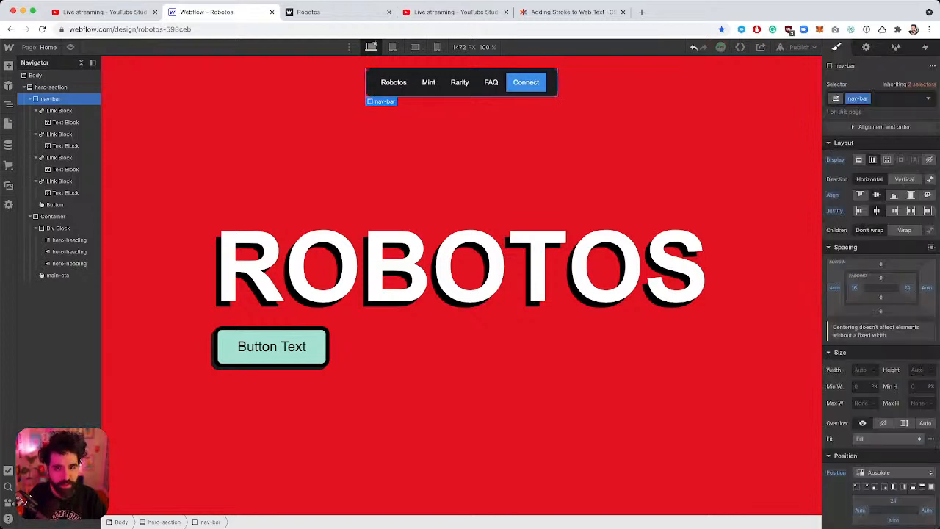
click(652, 103)
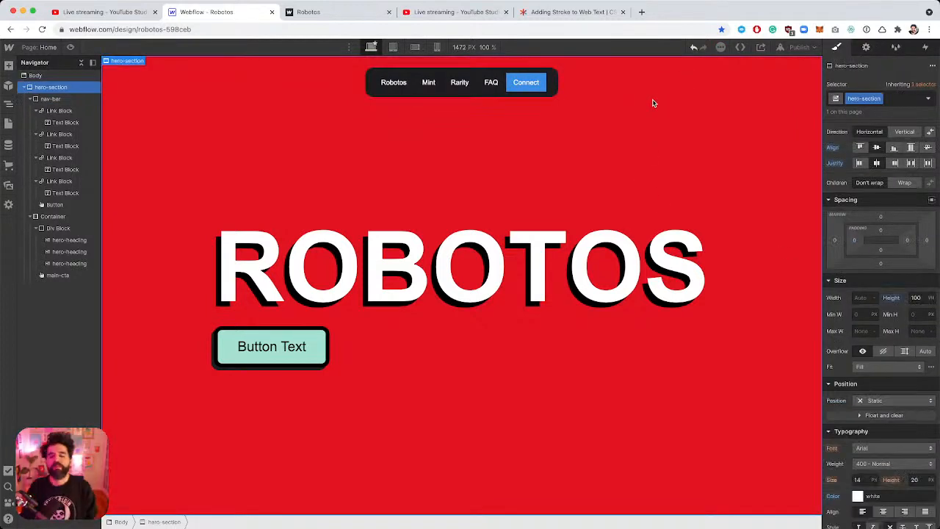
click(520, 90)
key(super+Tab)
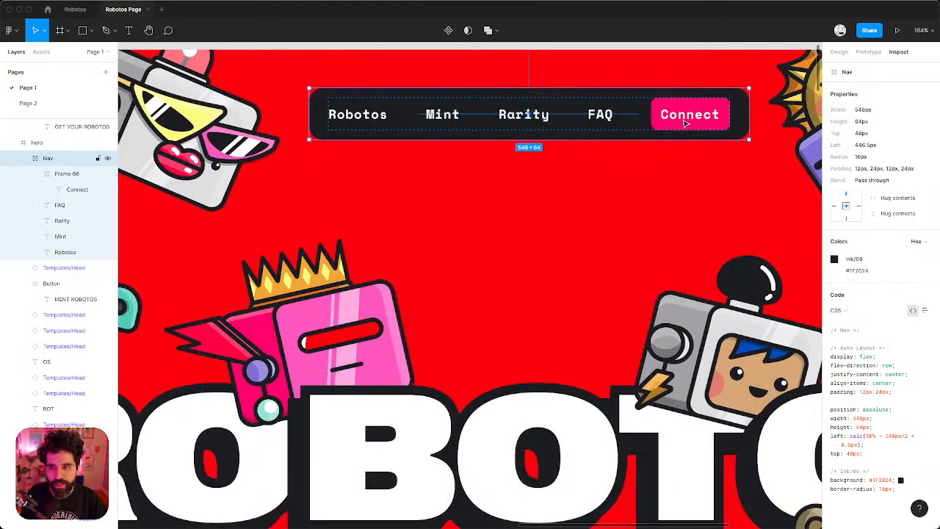
Copy the Figma Connect button's pink fill hex #FF3979 from the Inspect colours.
click(683, 193)
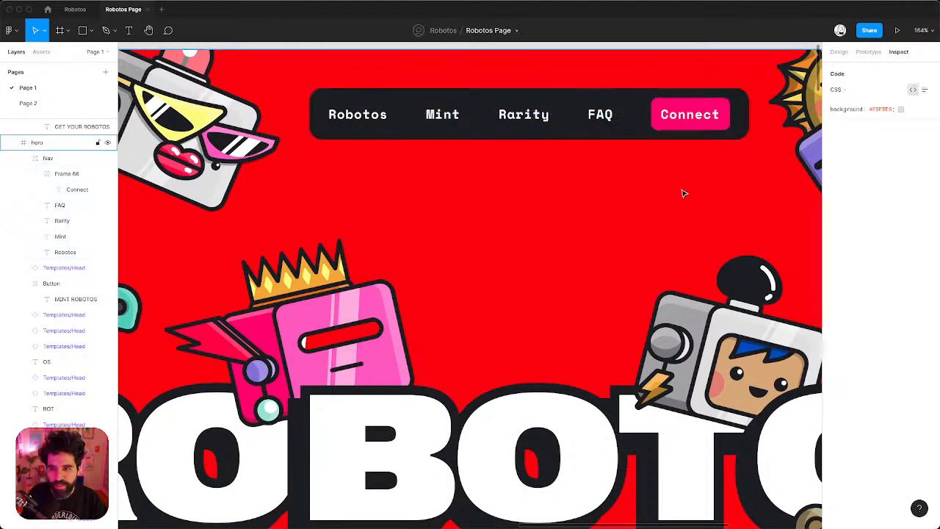
double_click(690, 117)
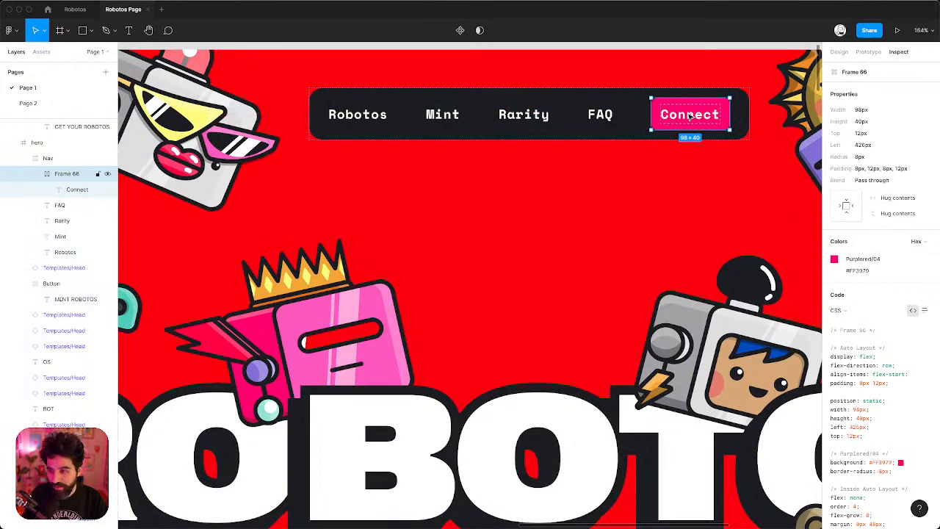
click(864, 272)
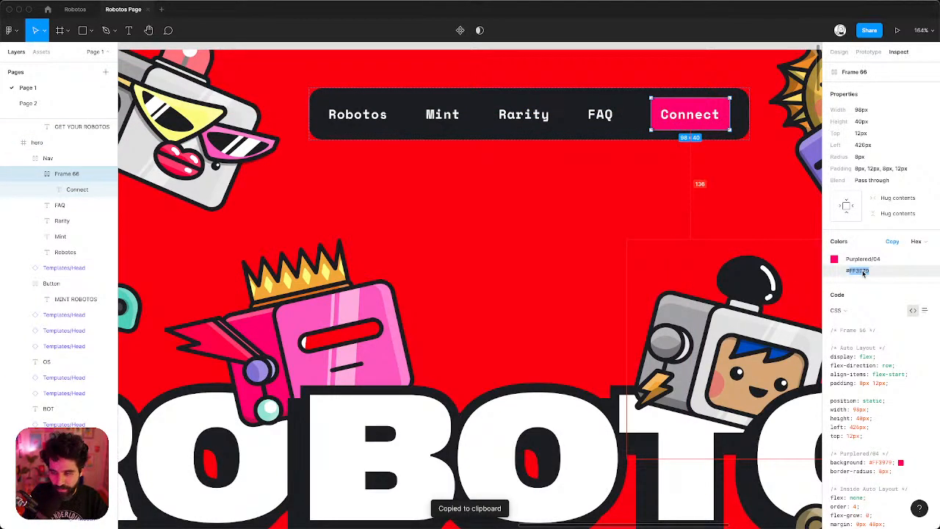
key(super+Tab)
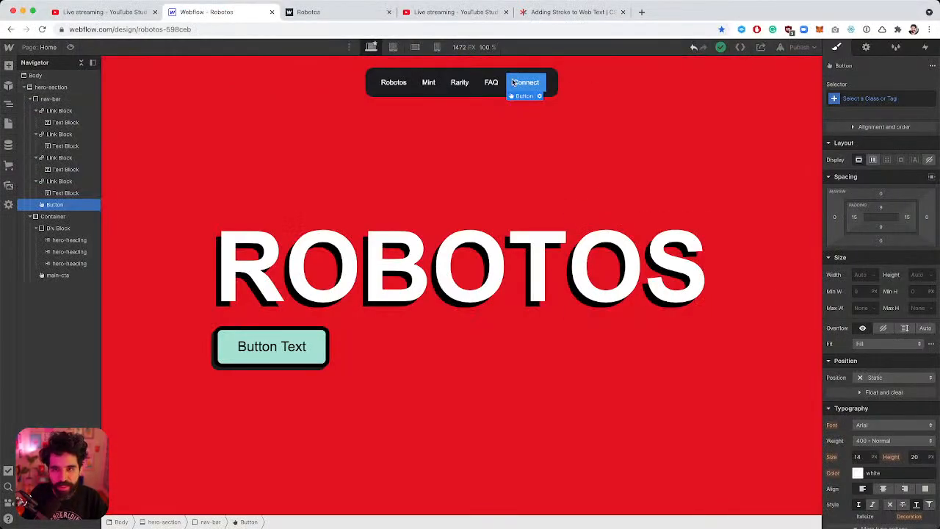
Give the Connect nav button a #ff3979 pink background colour.
scroll(860, 357, down, 8)
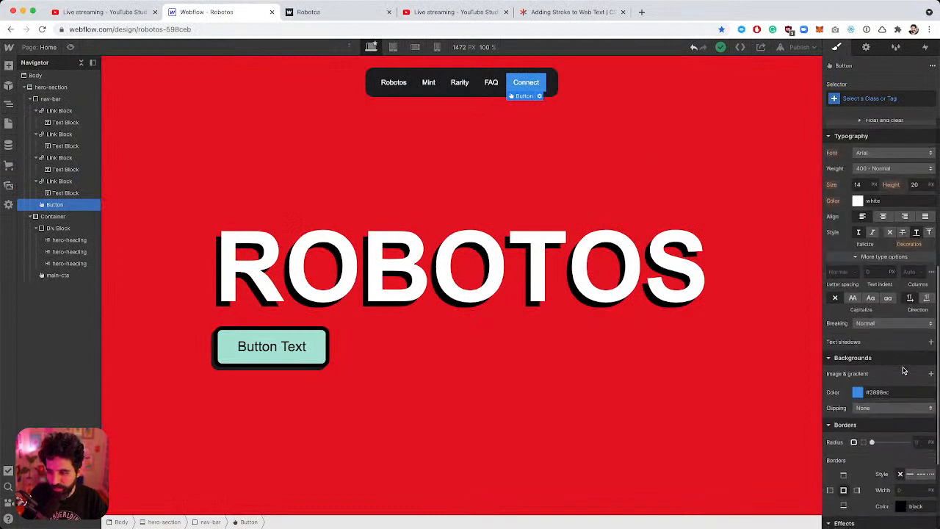
click(877, 376)
key(super+v)
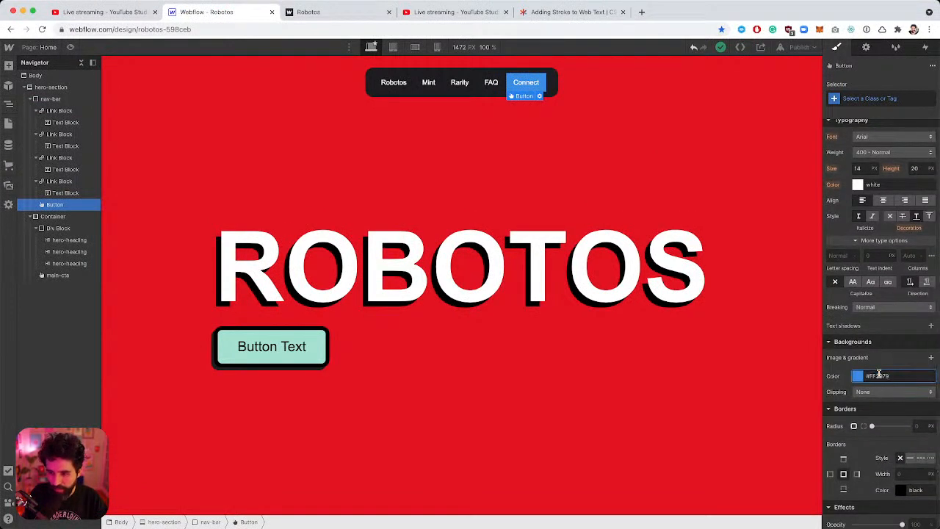
key(Return)
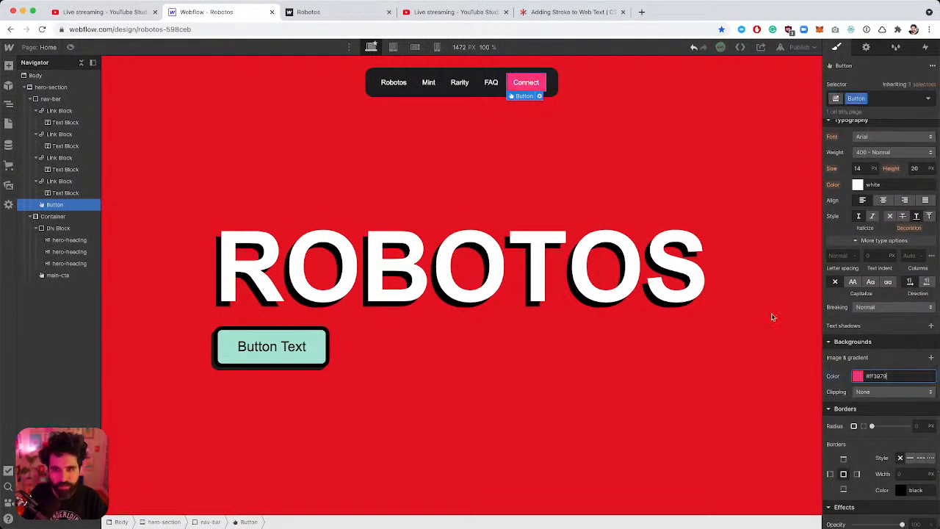
scroll(922, 382, down, 2)
click(921, 373)
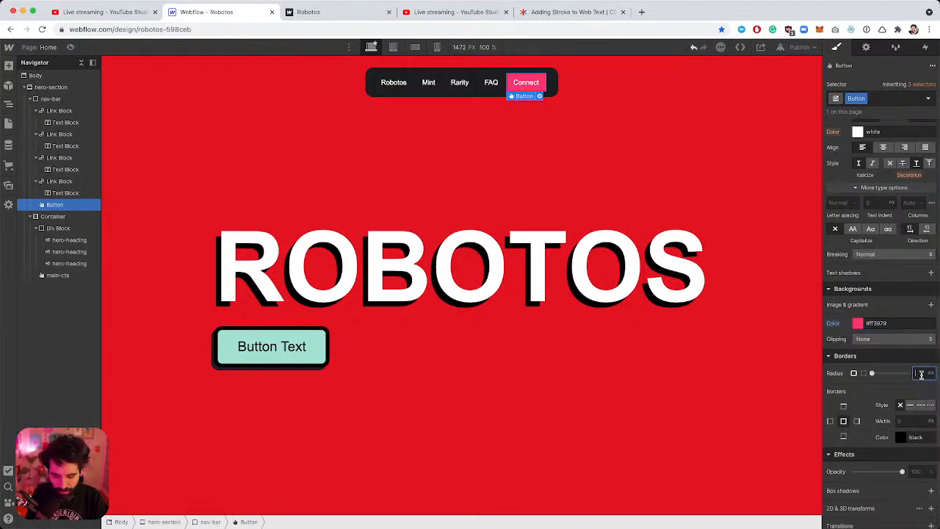
click(605, 153)
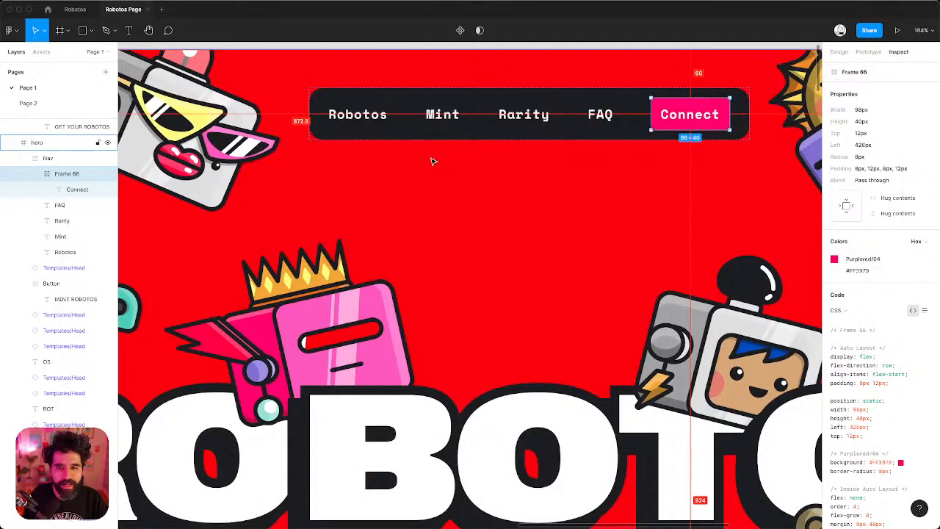
Go to the Robotos project's settings from the Webflow menu.
key(super+Tab)
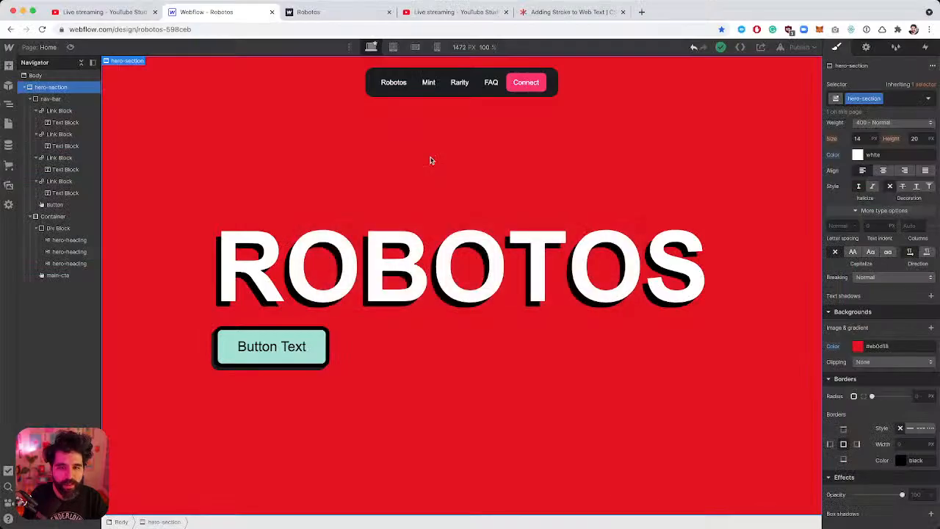
click(7, 49)
click(44, 74)
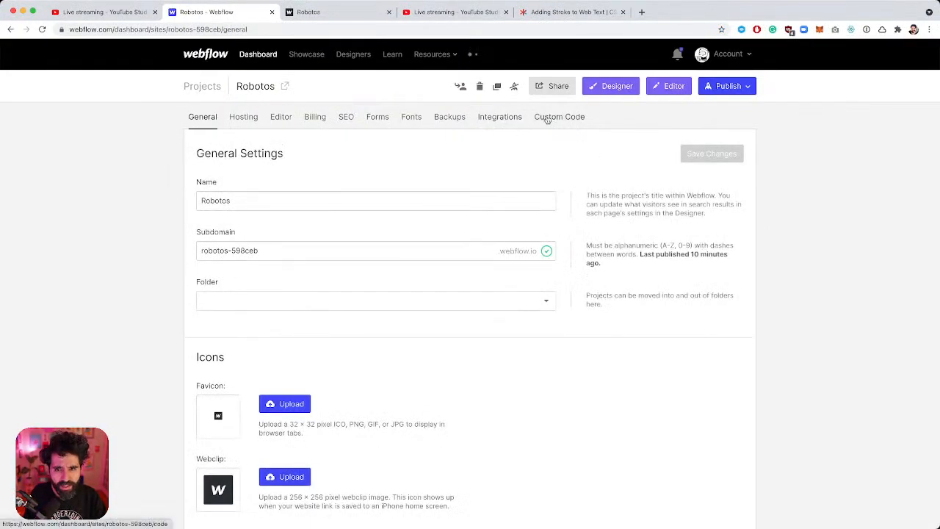
Add the Space Mono Google Font with regular and 700 weights in the Fonts settings.
click(410, 120)
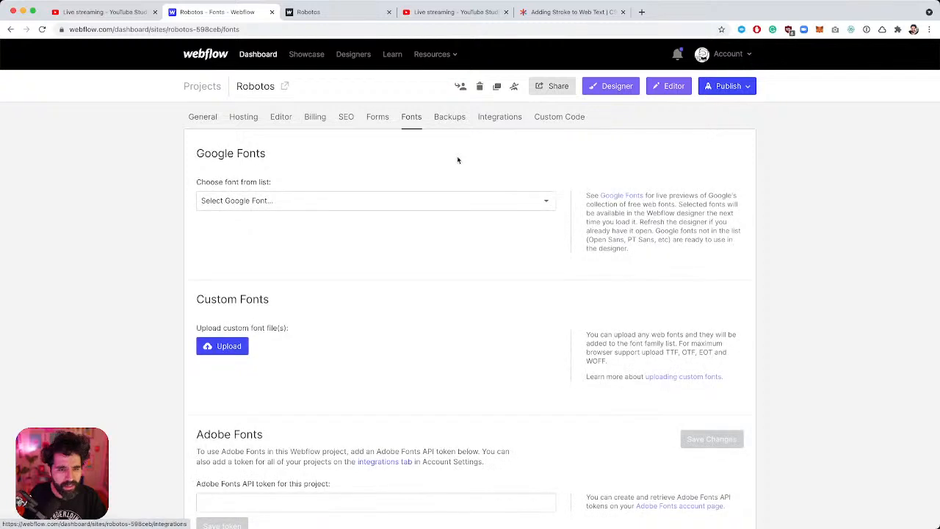
scroll(278, 279, down, 1)
click(299, 173)
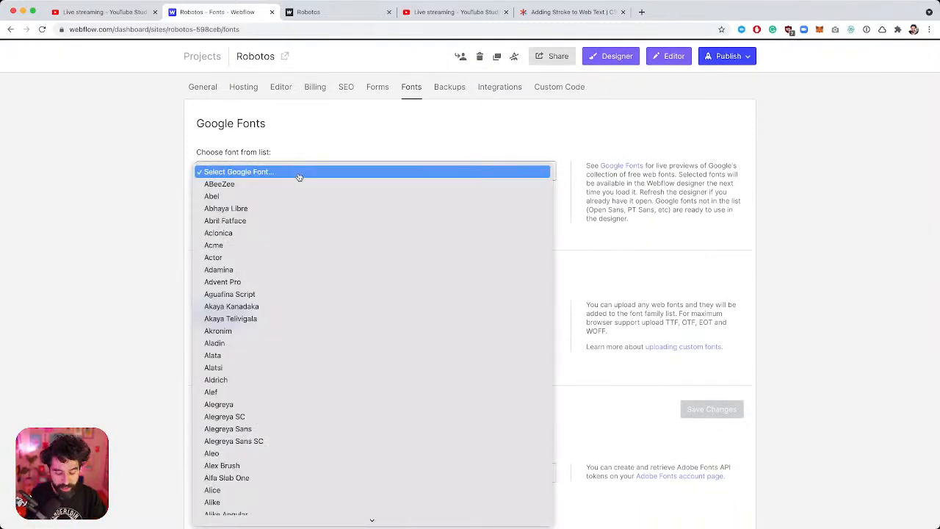
text(space)
key(Down)
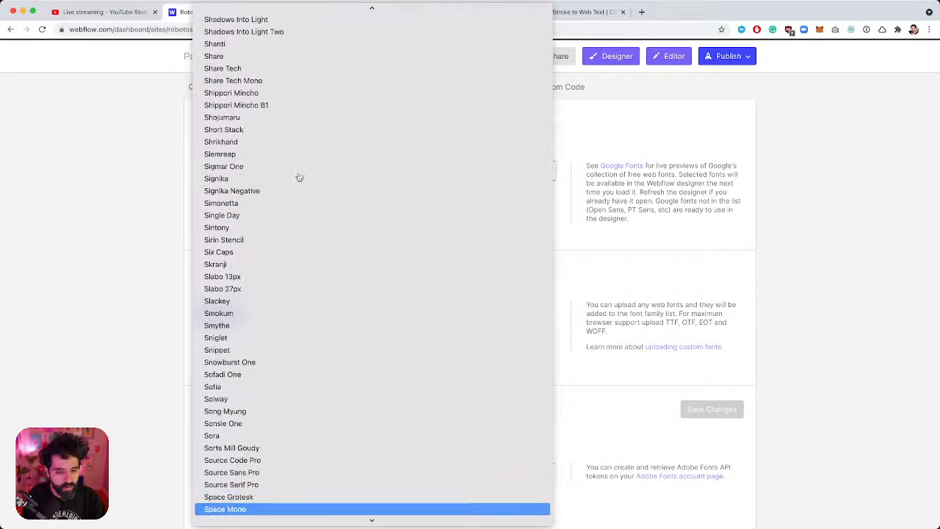
key(Down)
key(Up)
key(Return)
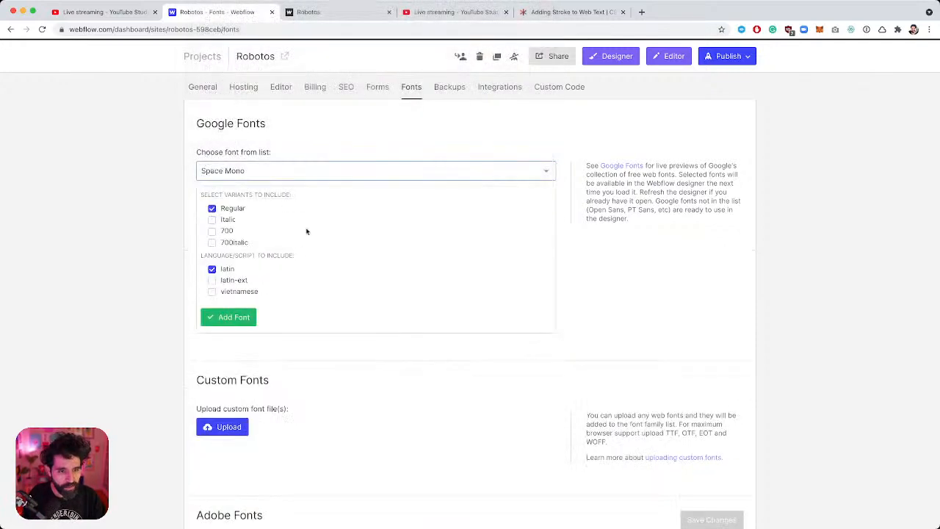
click(226, 232)
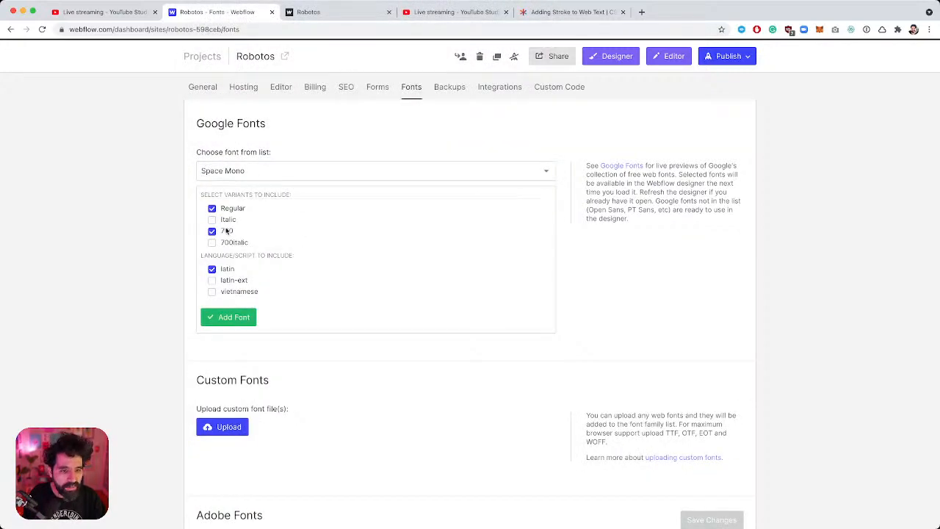
click(235, 323)
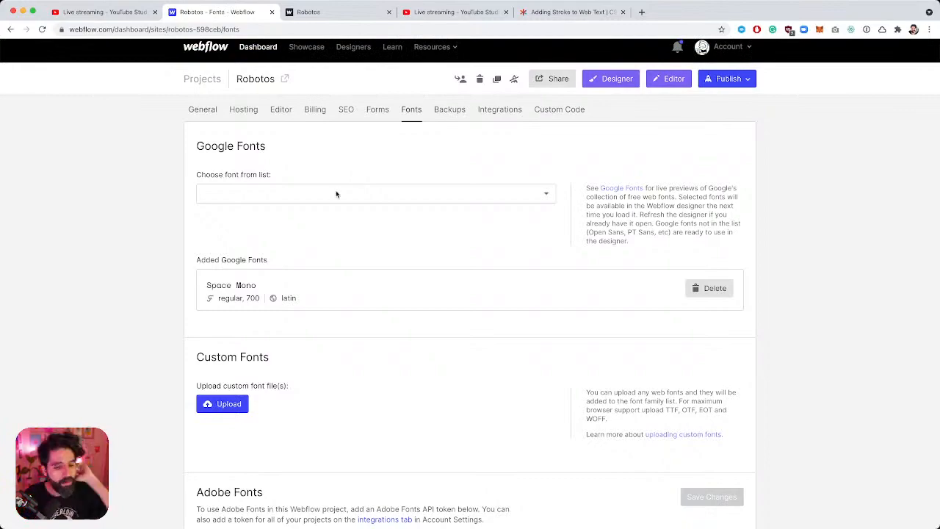
Check the BOT heading text layer's font in the Figma design.
key(super+Tab)
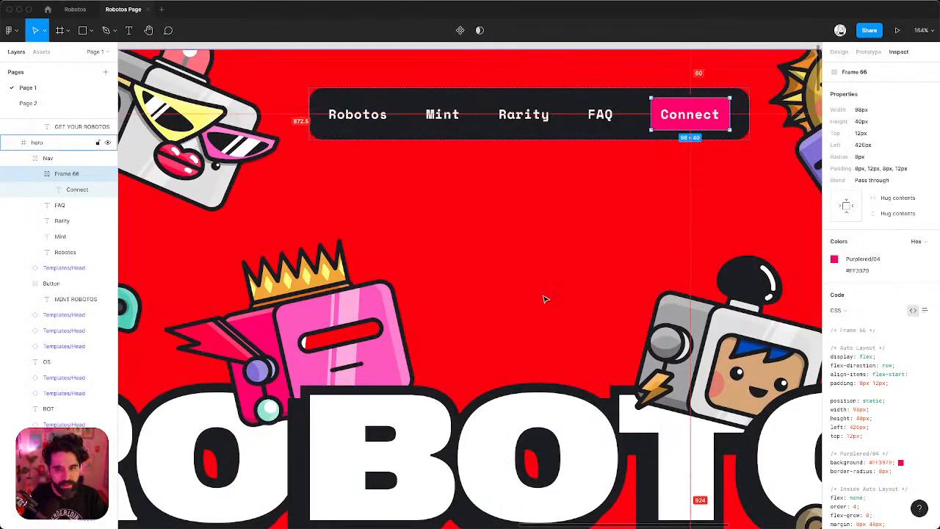
click(499, 379)
scroll(495, 360, down, 4)
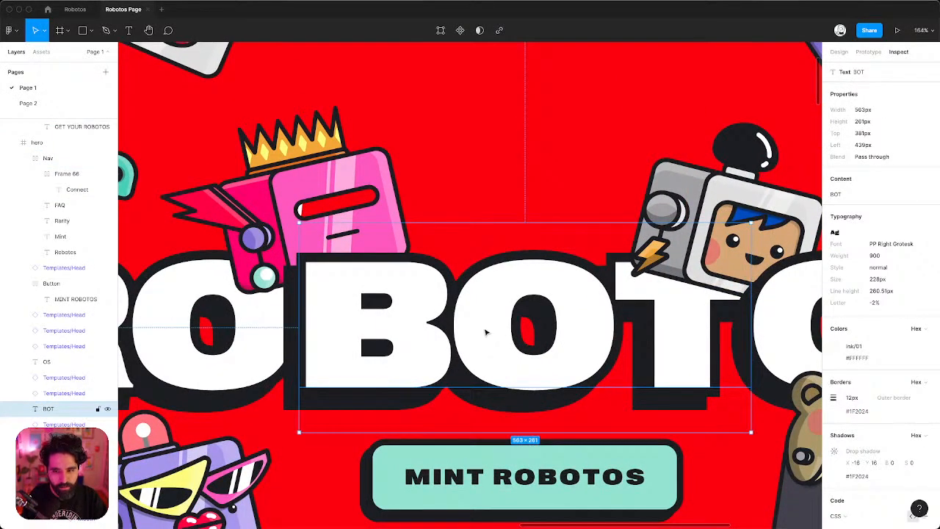
key(super+Tab)
key(super+Tab)
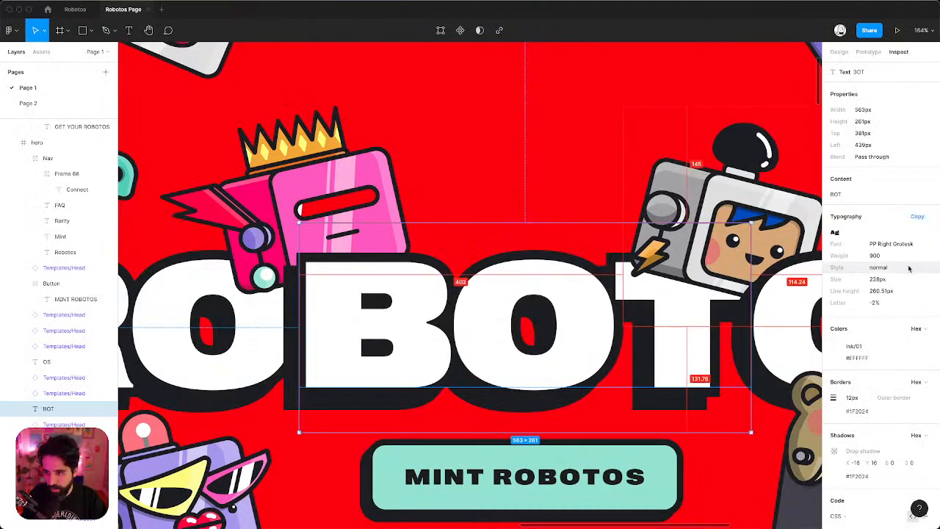
key(super+Tab)
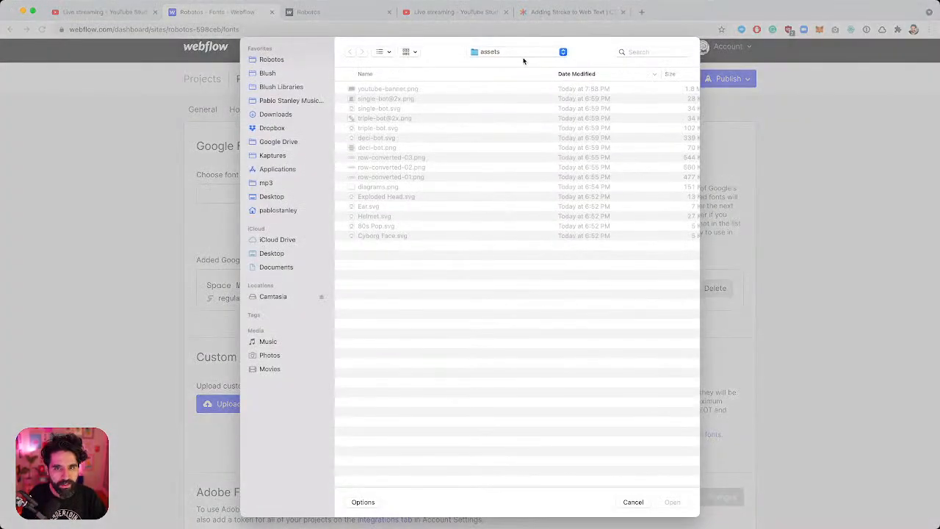
Upload the five Right Grotesk font files from Robotos > Font, excluding the EULA.
click(533, 50)
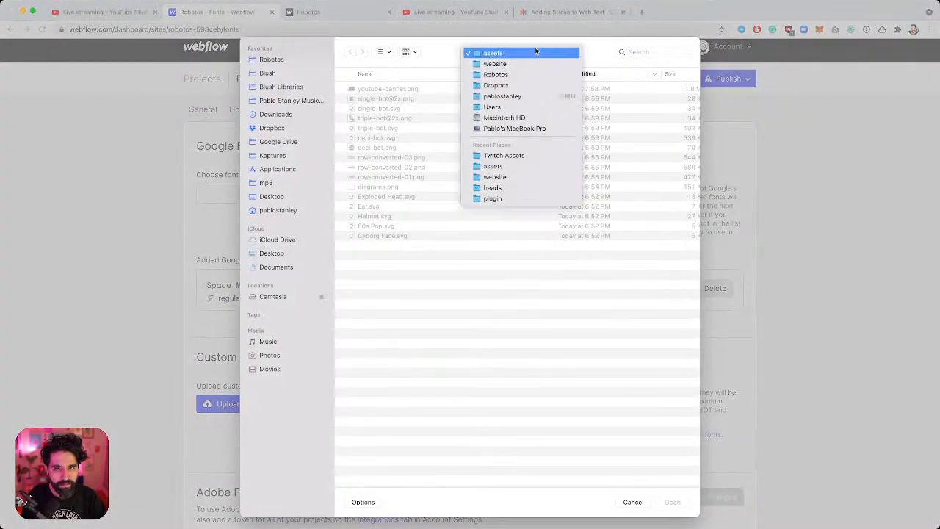
click(531, 76)
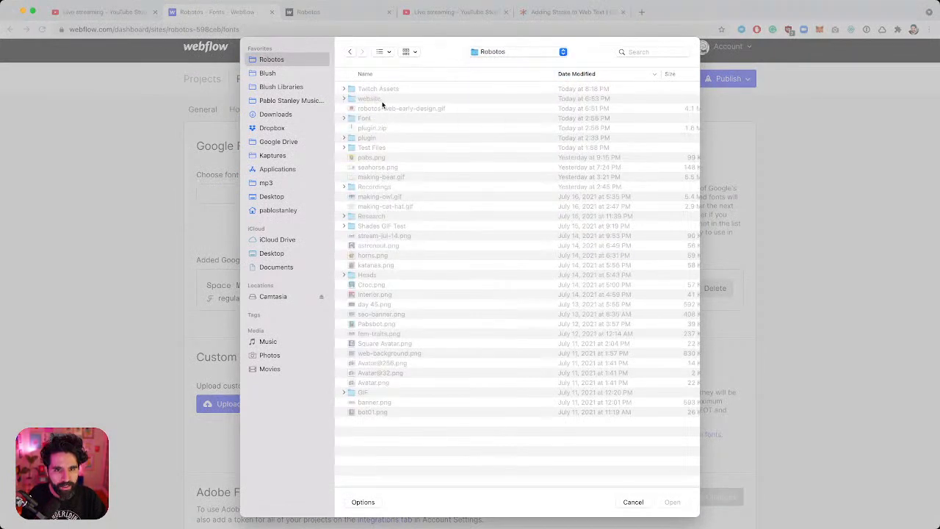
double_click(383, 119)
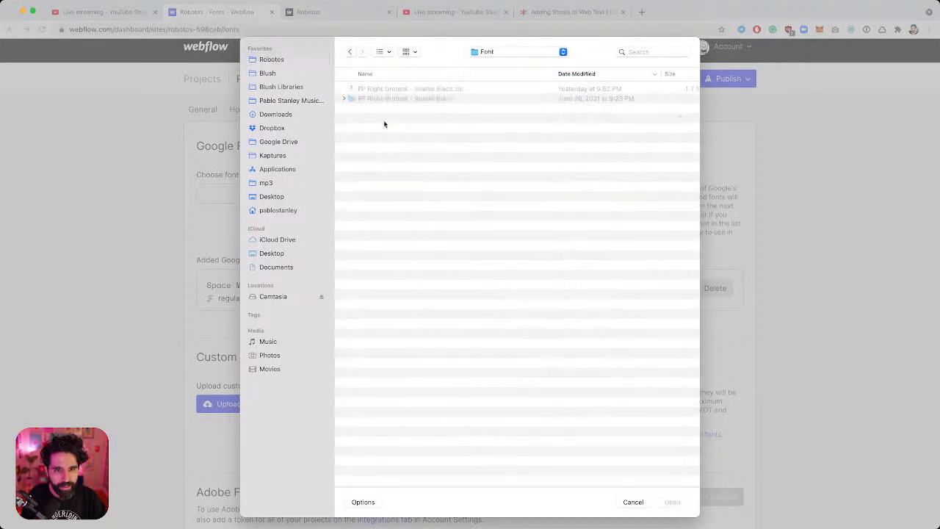
double_click(422, 98)
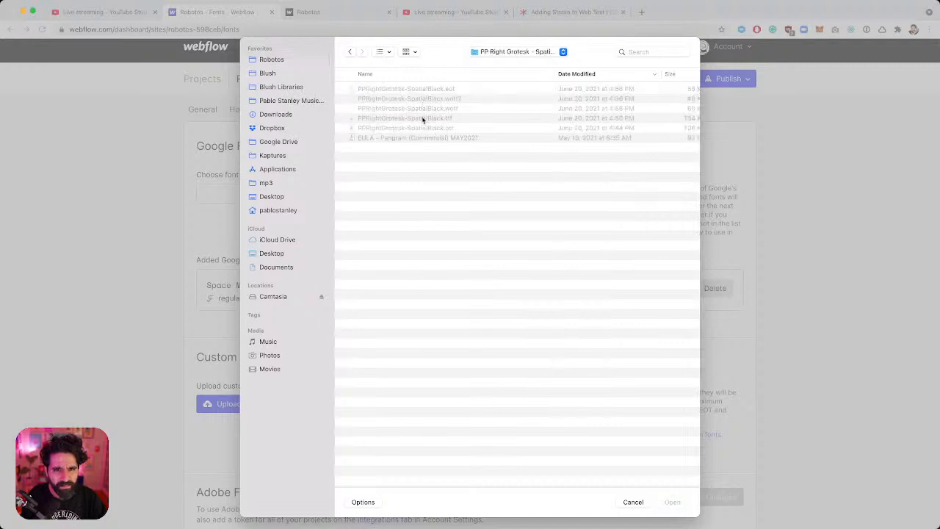
click(423, 89)
shift+click(456, 137)
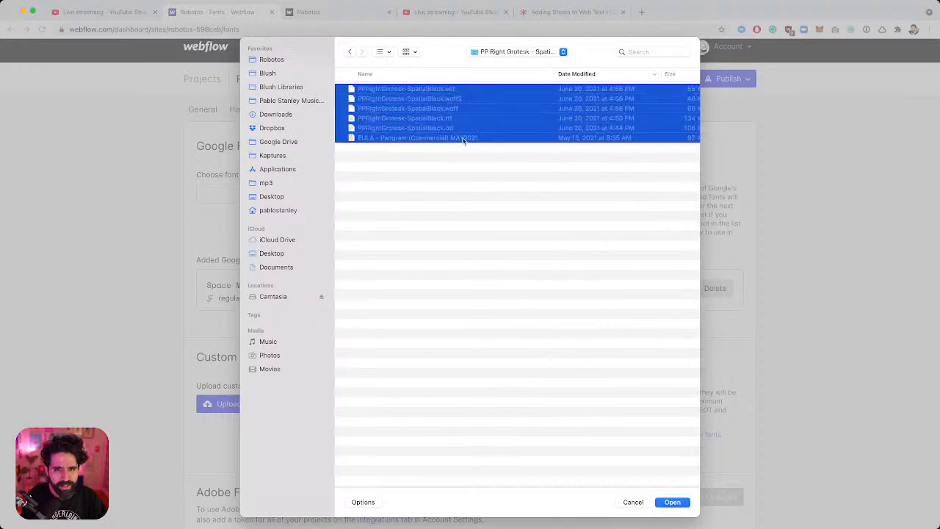
super+click(479, 138)
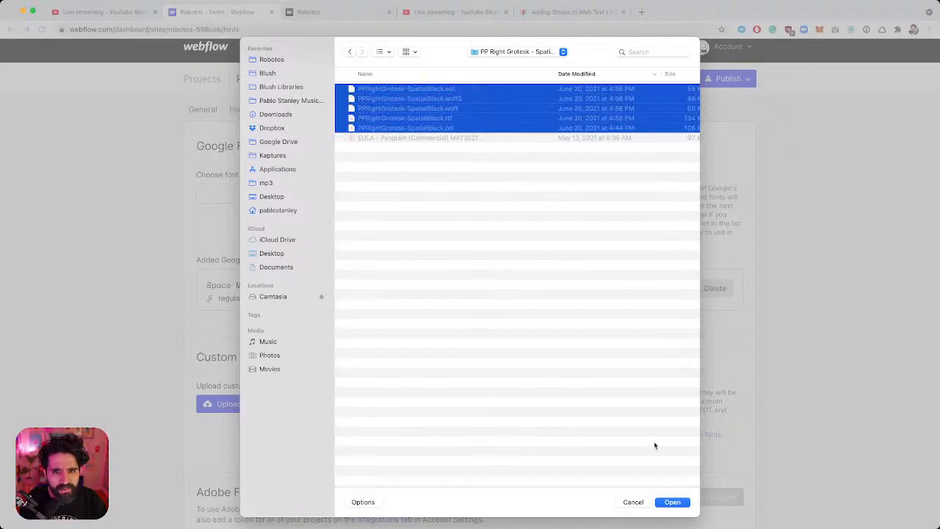
click(675, 502)
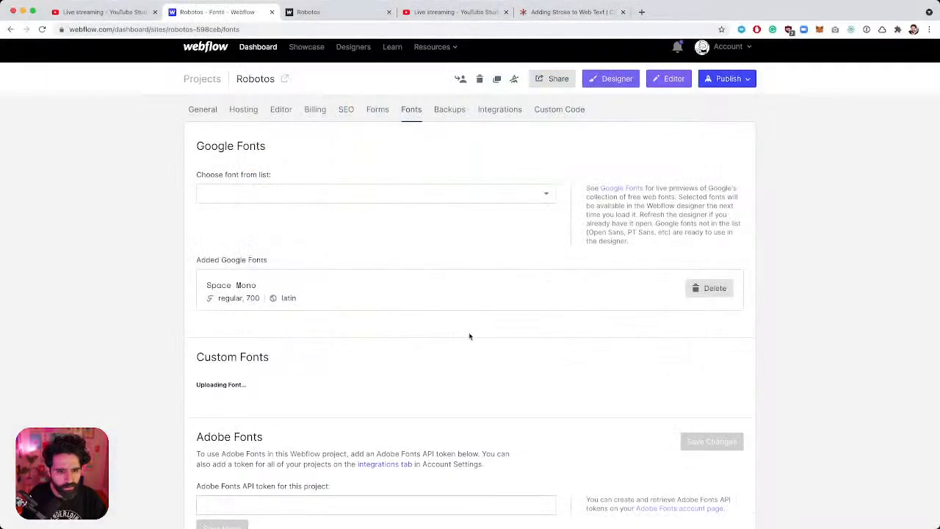
Rename all five font family fields from Pprightgrotesk to Right Grotesk.
scroll(414, 232, down, 5)
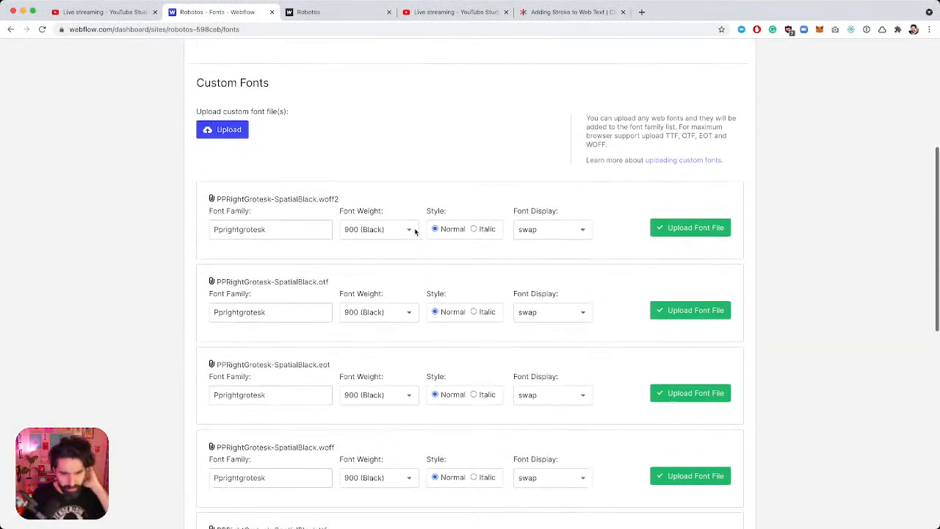
double_click(272, 180)
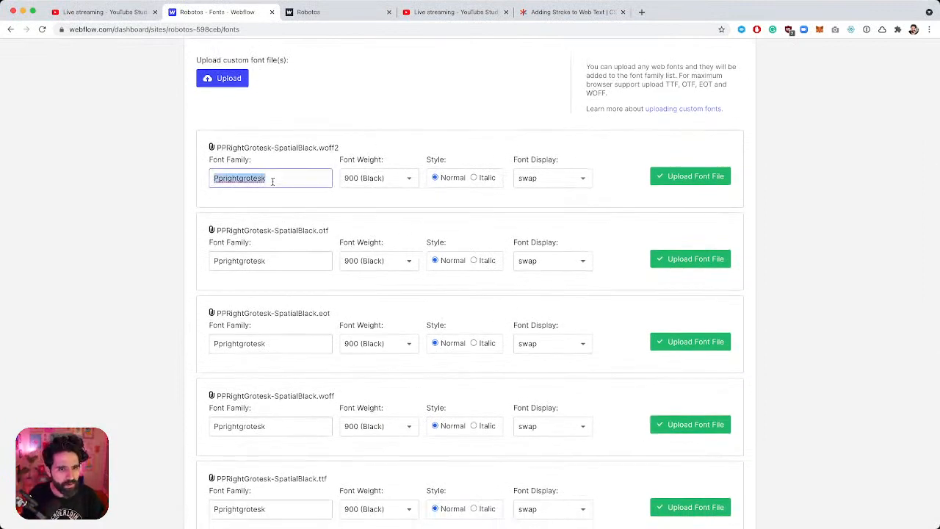
text(Right G)
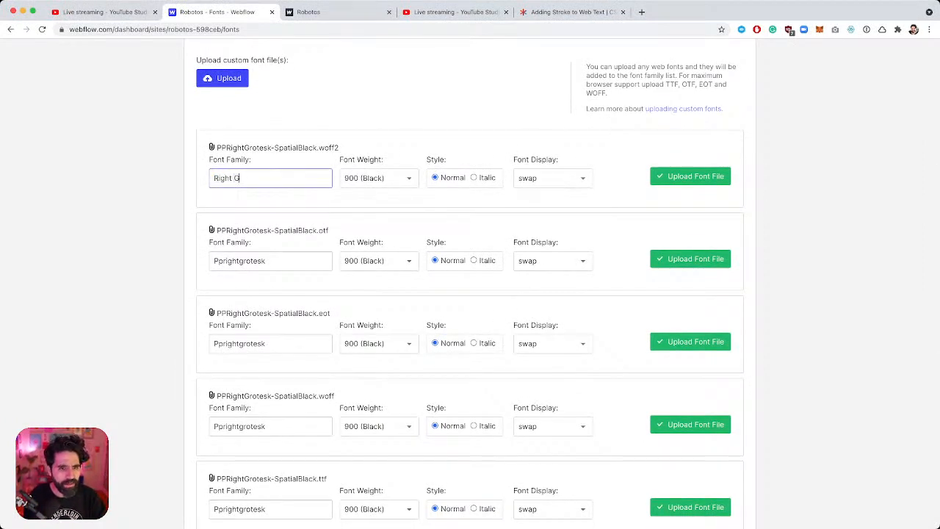
text(rotesk)
key(super+a)
key(super+c)
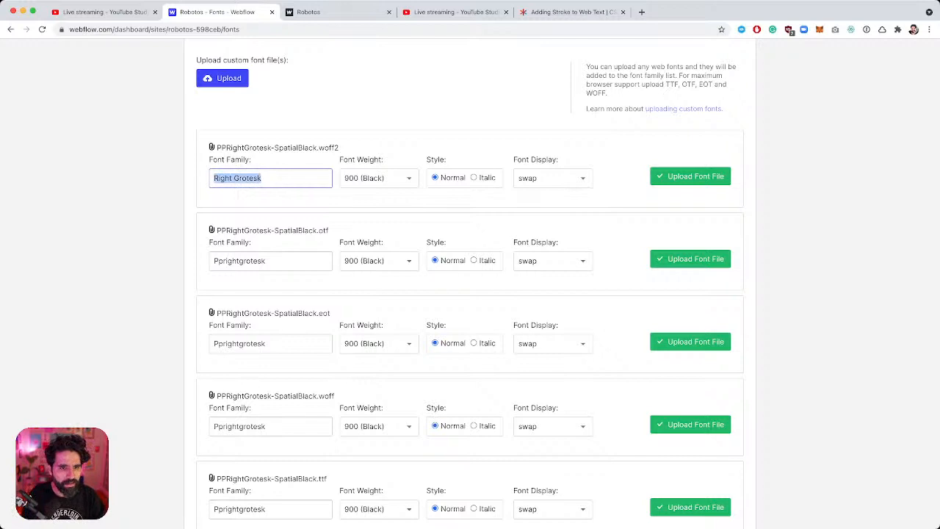
double_click(247, 260)
key(super+v)
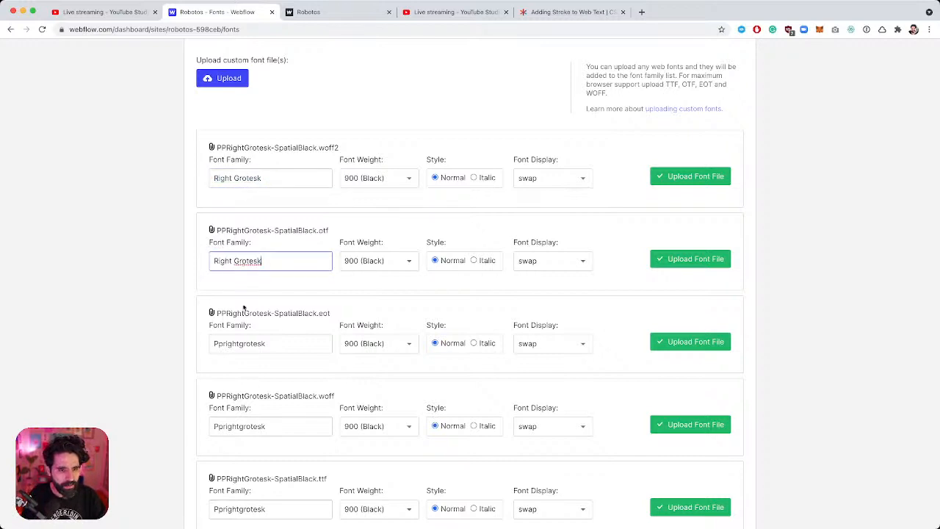
double_click(249, 343)
key(super+v)
scroll(251, 311, down, 3)
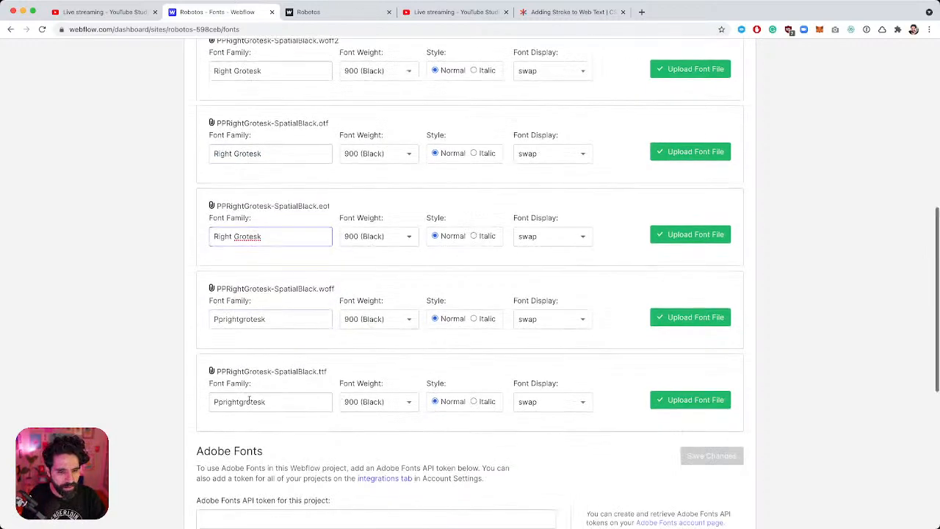
double_click(250, 301)
key(super+v)
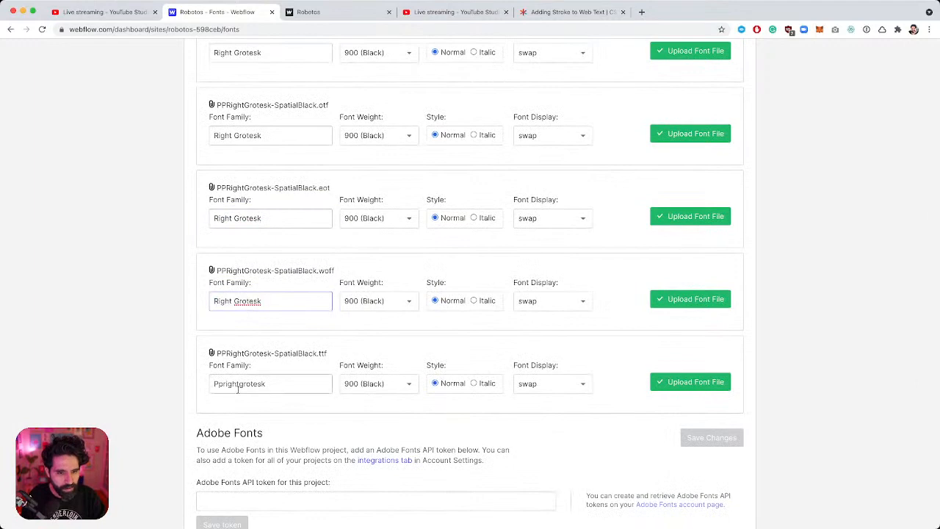
double_click(237, 384)
key(super+v)
Install the woff2, otf, eot, woff and ttf Right Grotesk font files.
scroll(302, 337, up, 5)
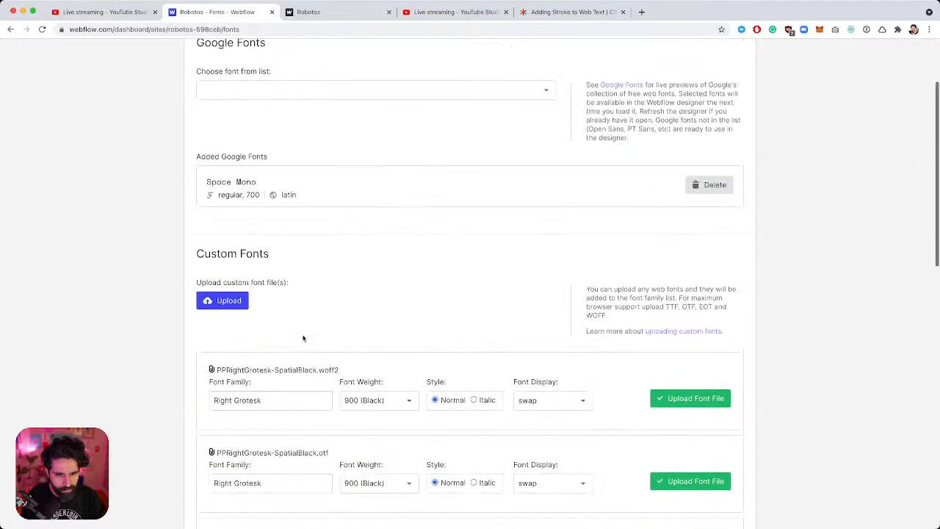
scroll(304, 336, down, 2)
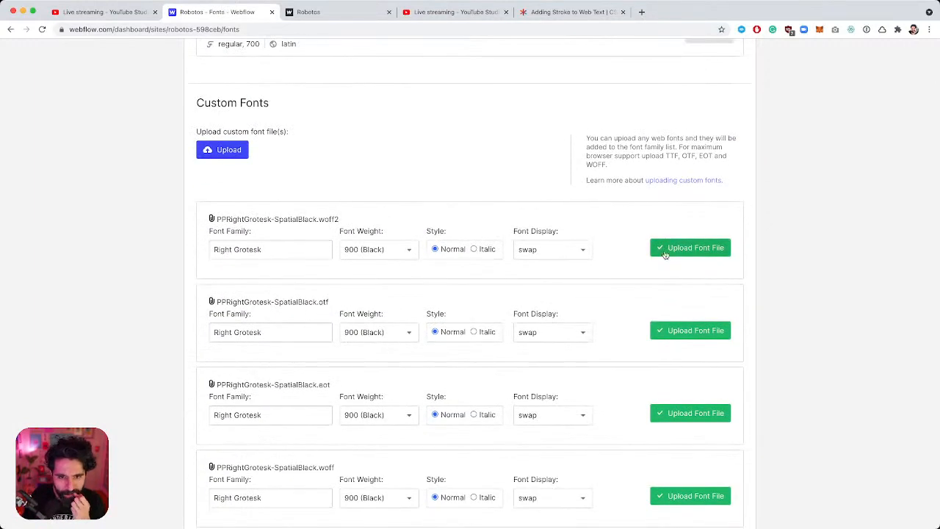
scroll(385, 209, down, 3)
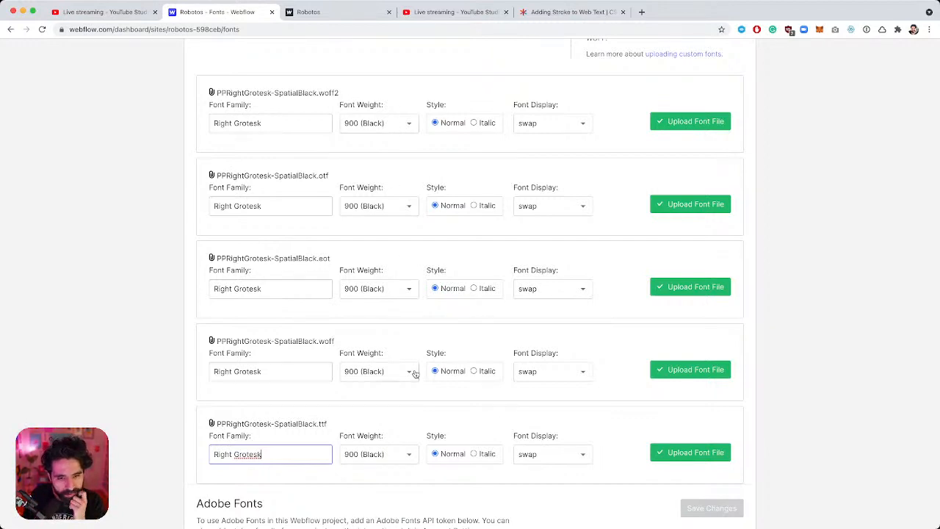
scroll(544, 221, down, 1)
scroll(544, 221, up, 1)
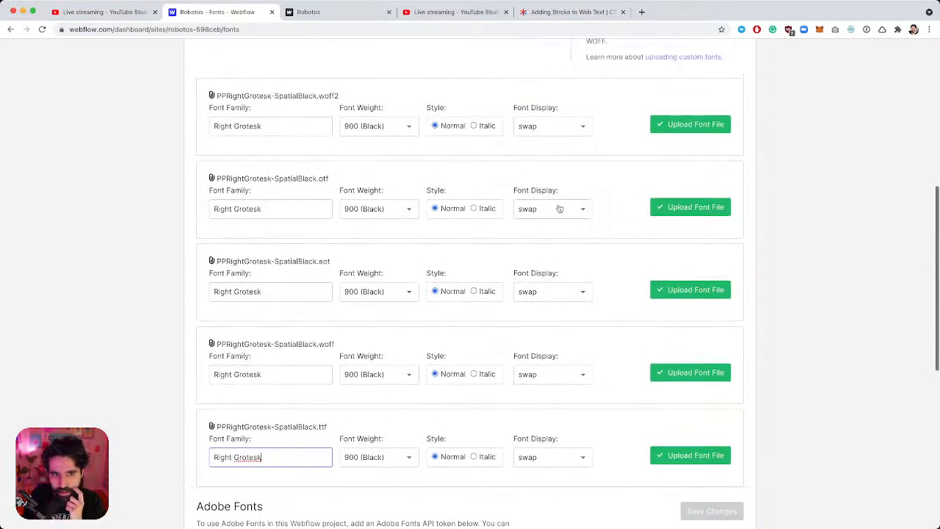
click(677, 126)
click(691, 128)
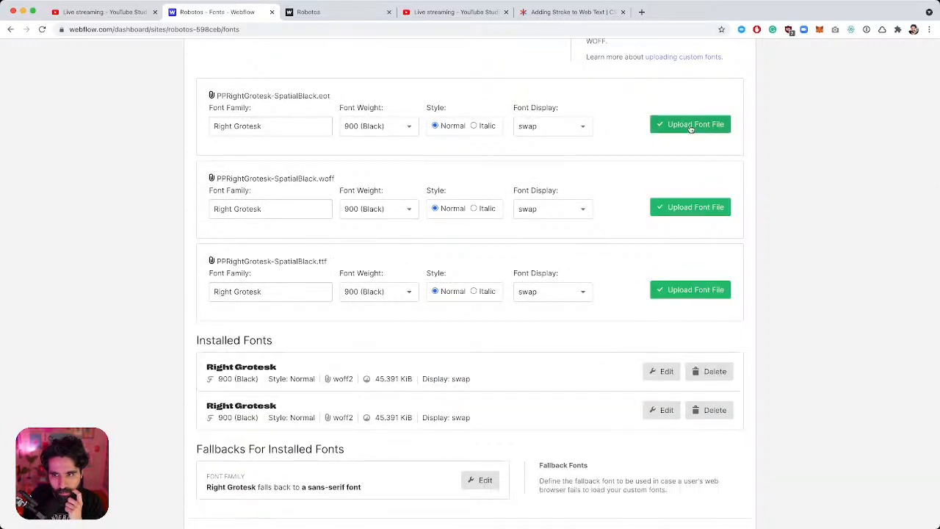
click(691, 128)
click(691, 126)
click(691, 126)
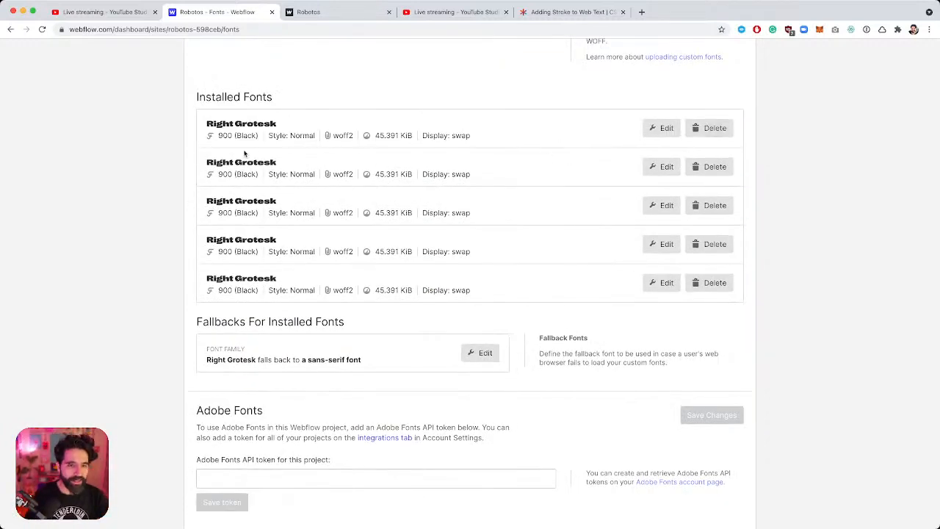
scroll(245, 154, up, 5)
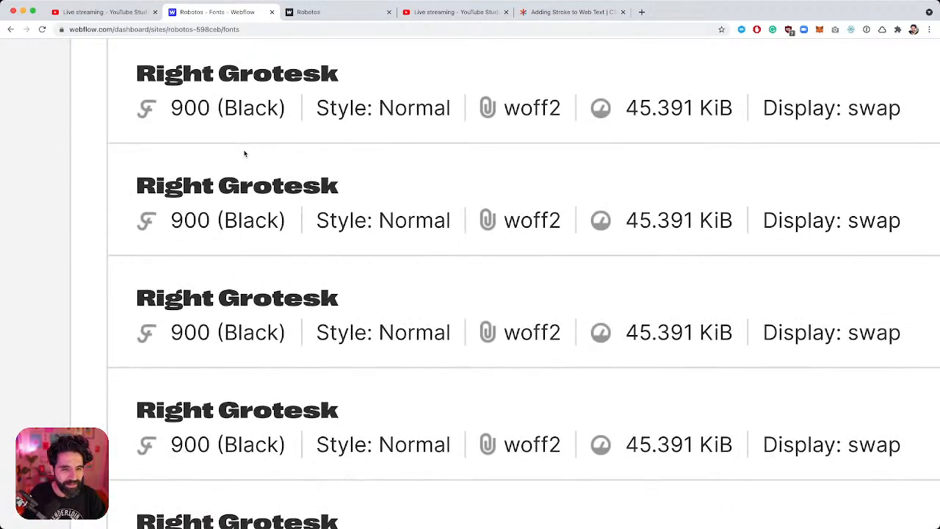
scroll(244, 153, down, 5)
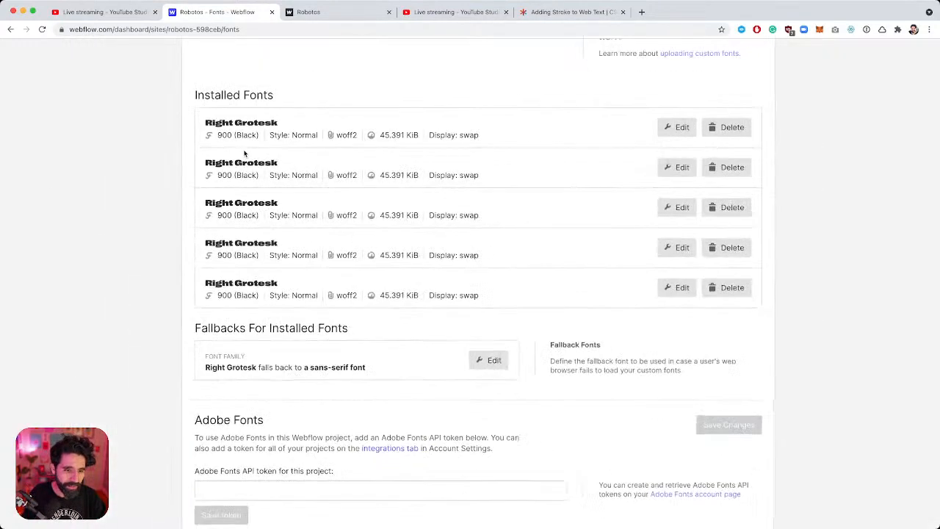
scroll(158, 235, up, 5)
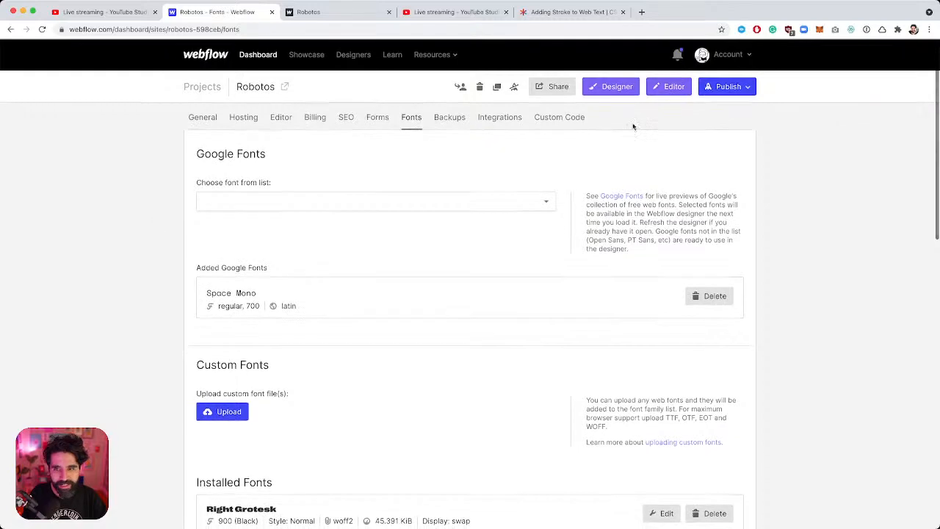
click(626, 88)
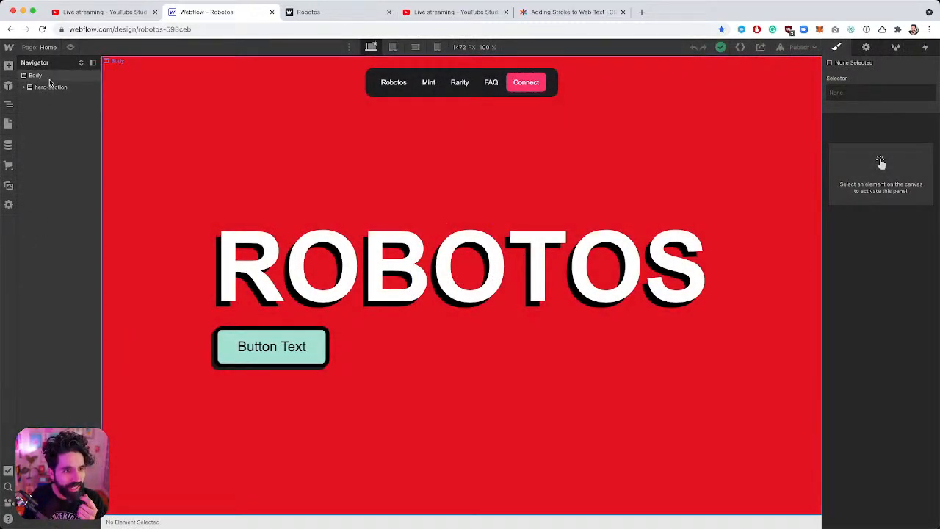
Set the All Pages body font to Space Mono.
click(49, 79)
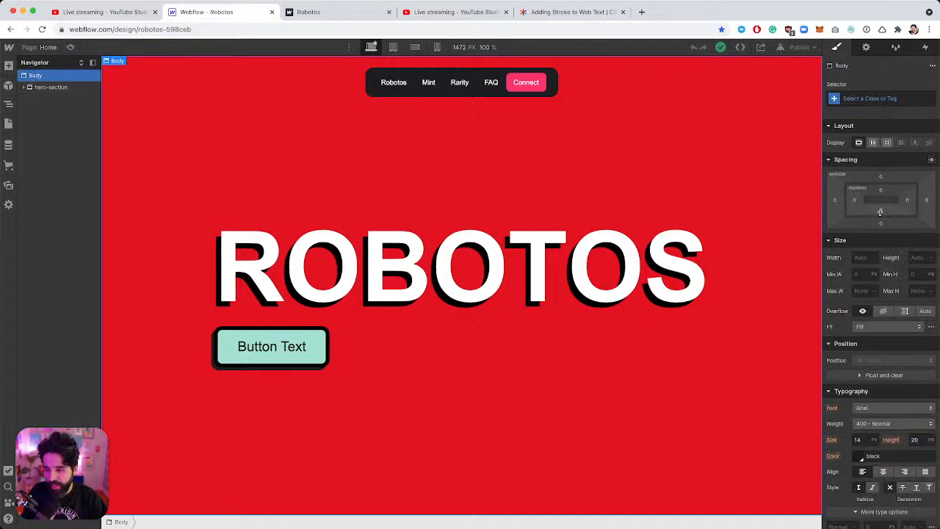
scroll(880, 212, down, 5)
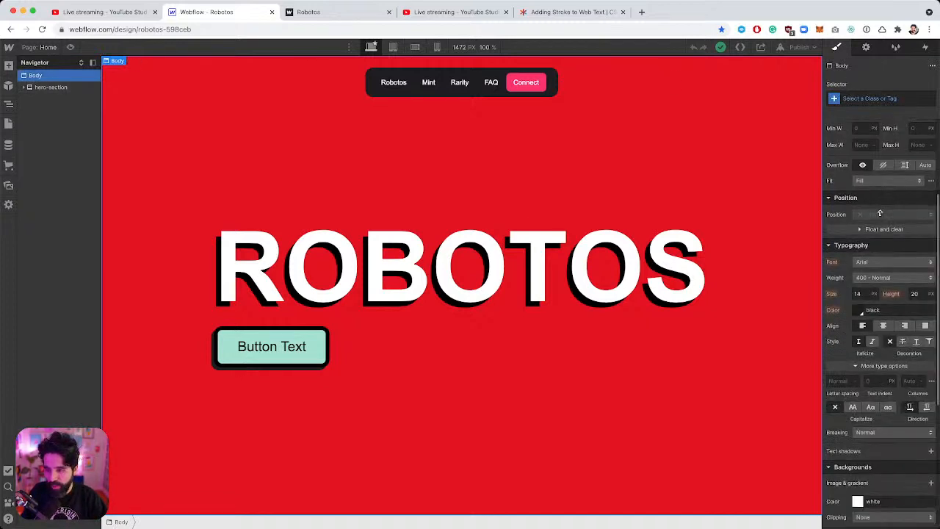
click(882, 97)
click(867, 153)
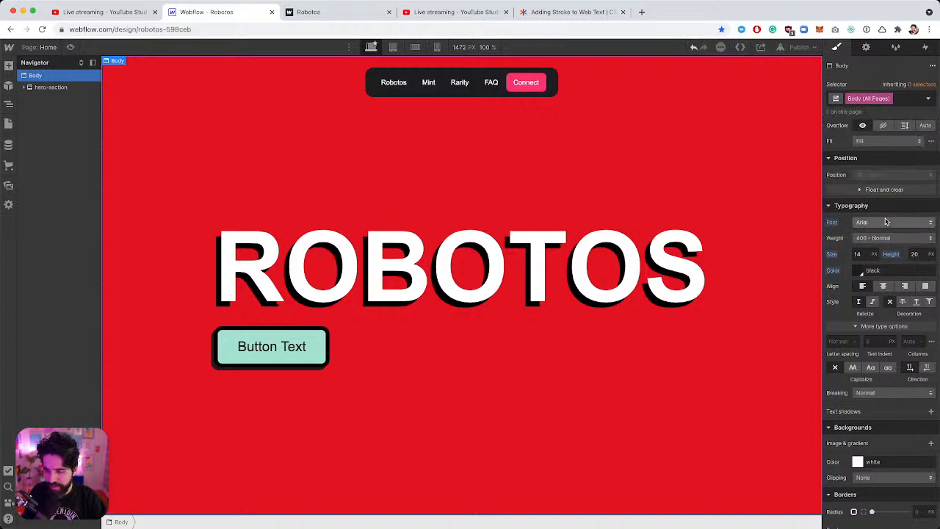
click(886, 222)
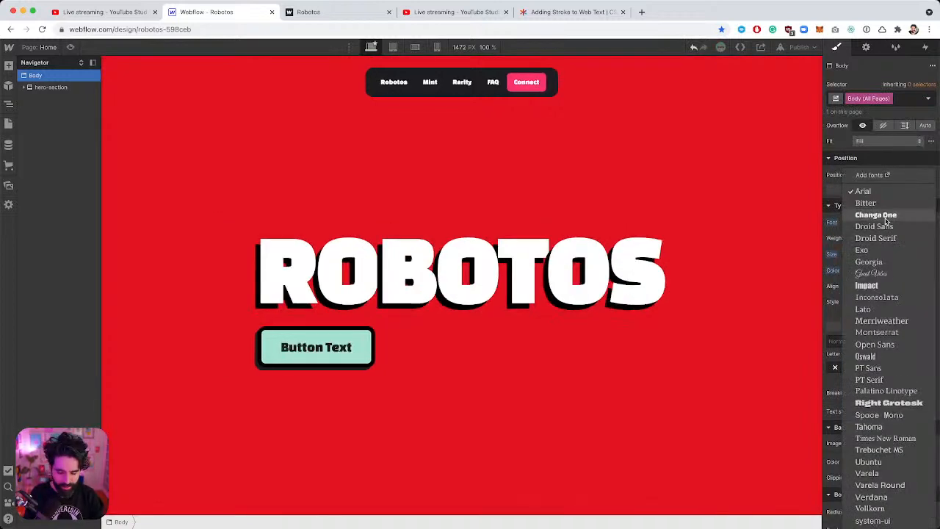
key(Up)
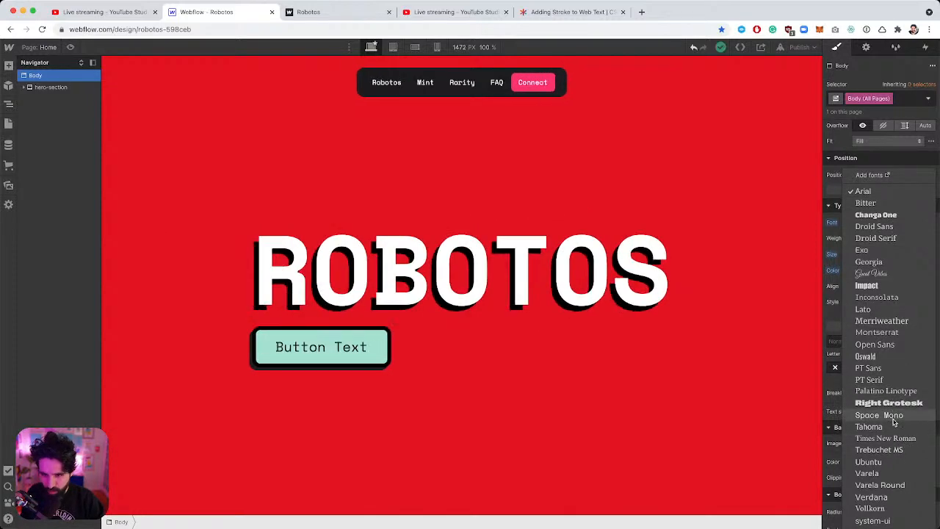
click(892, 419)
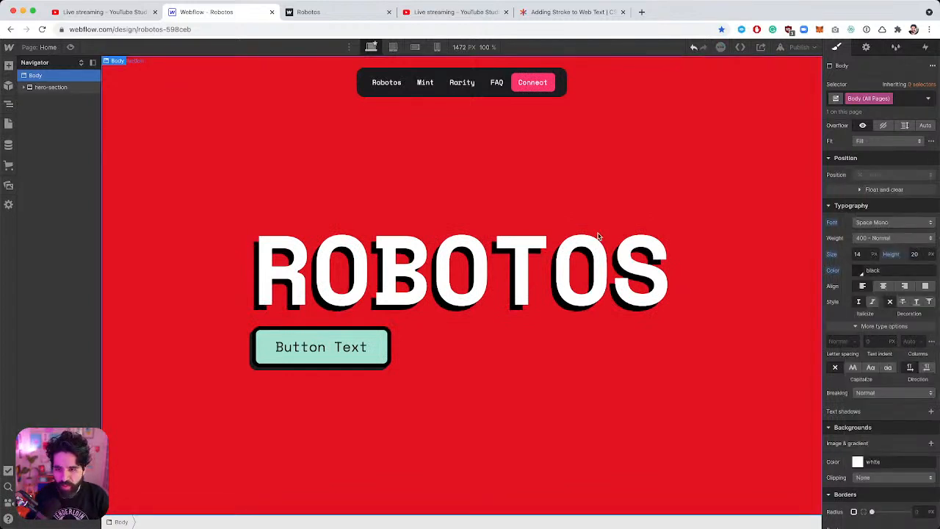
Set All H1 Headings and the main-cta button text to Right Grotesk.
click(530, 271)
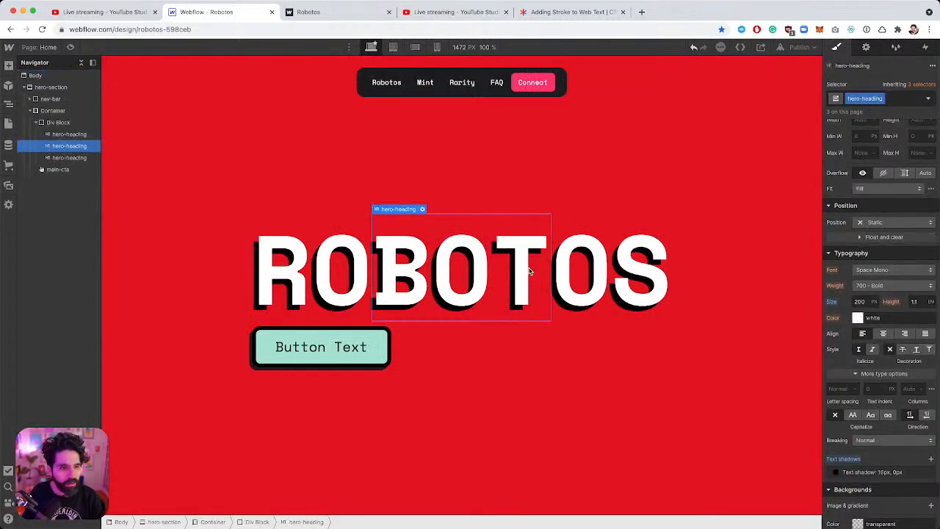
click(924, 95)
click(901, 157)
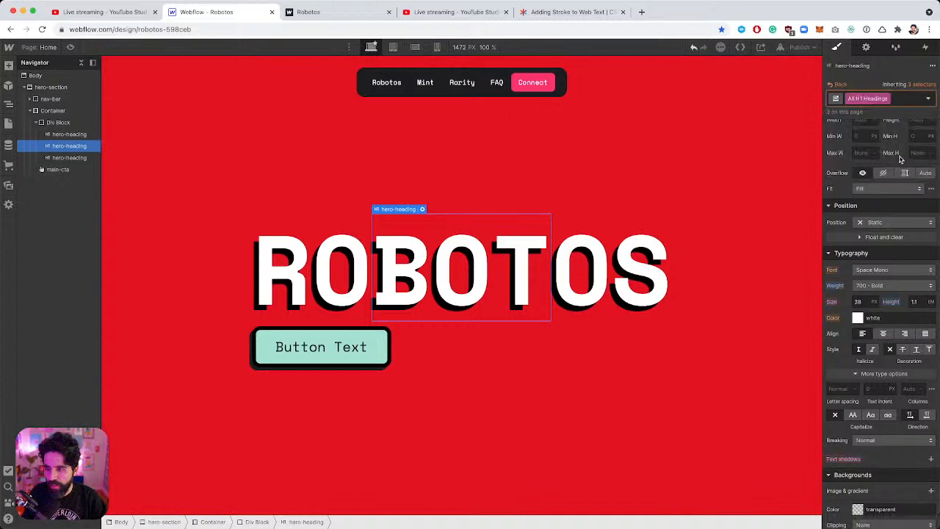
click(892, 270)
click(893, 274)
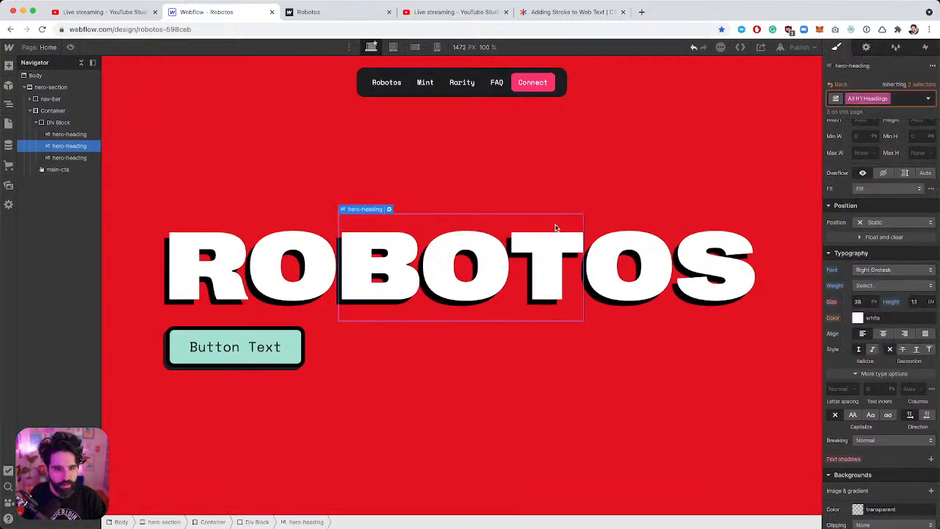
click(270, 351)
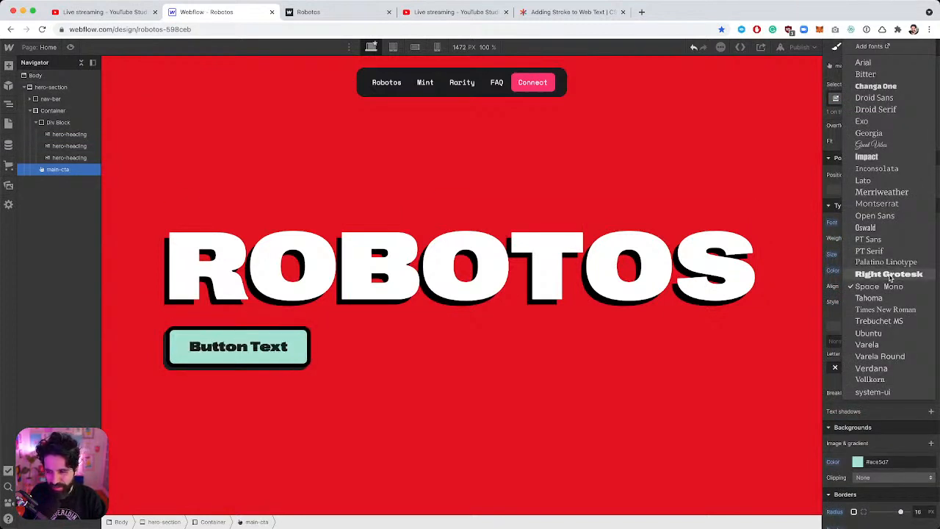
click(890, 275)
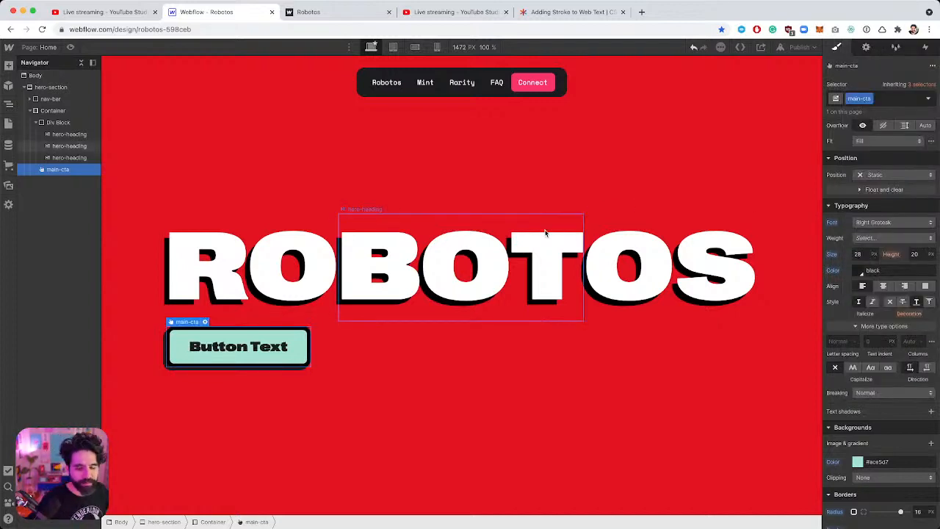
click(165, 108)
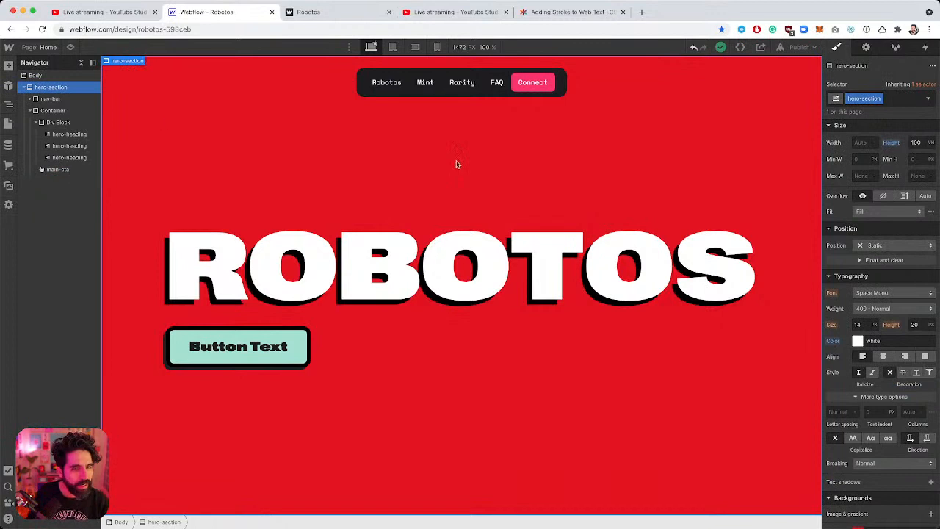
Make the Container a vertical flex layout with centre alignment.
scroll(920, 213, up, 5)
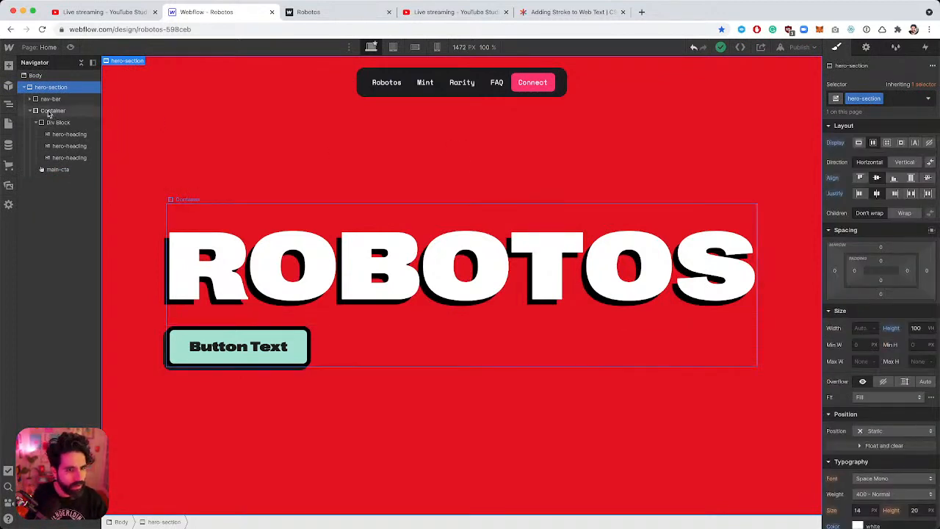
click(49, 112)
click(874, 191)
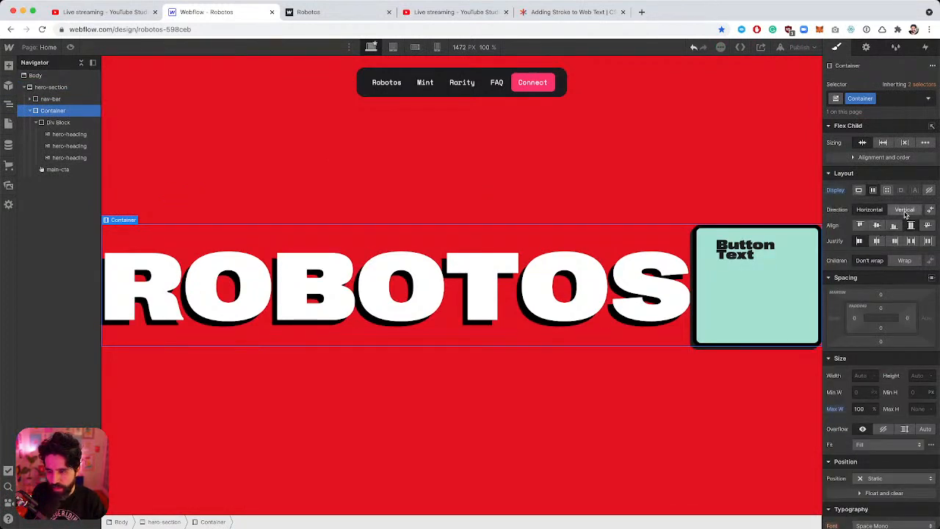
click(905, 211)
click(876, 226)
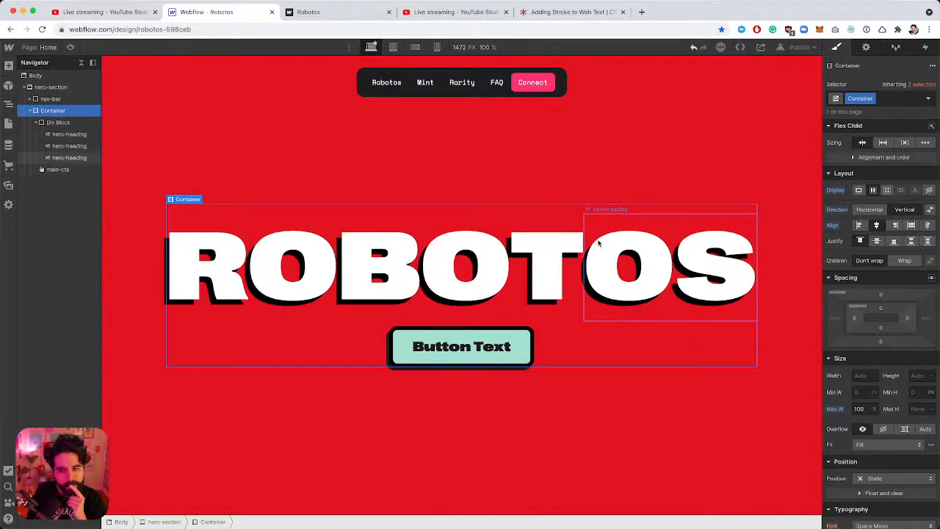
click(540, 124)
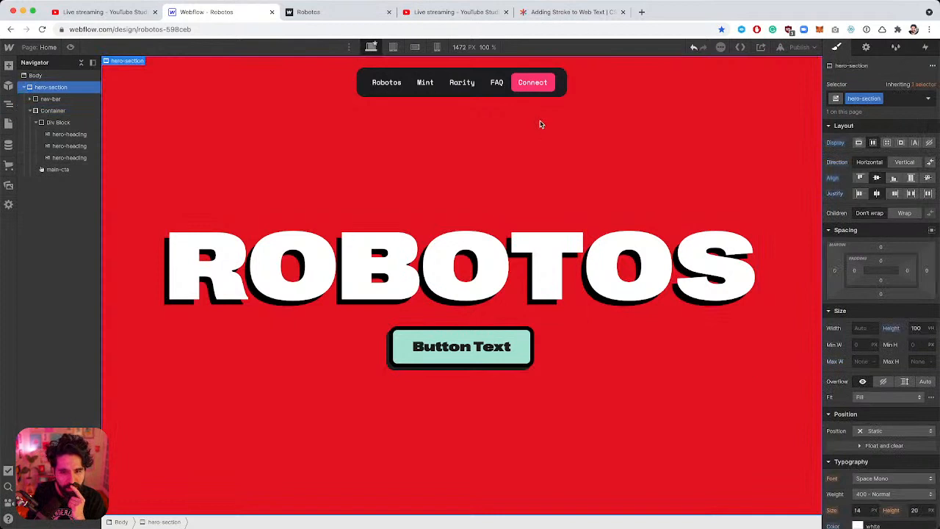
click(799, 47)
Publish the site to robotos-598ceb.webflow.io and view the live page.
click(748, 169)
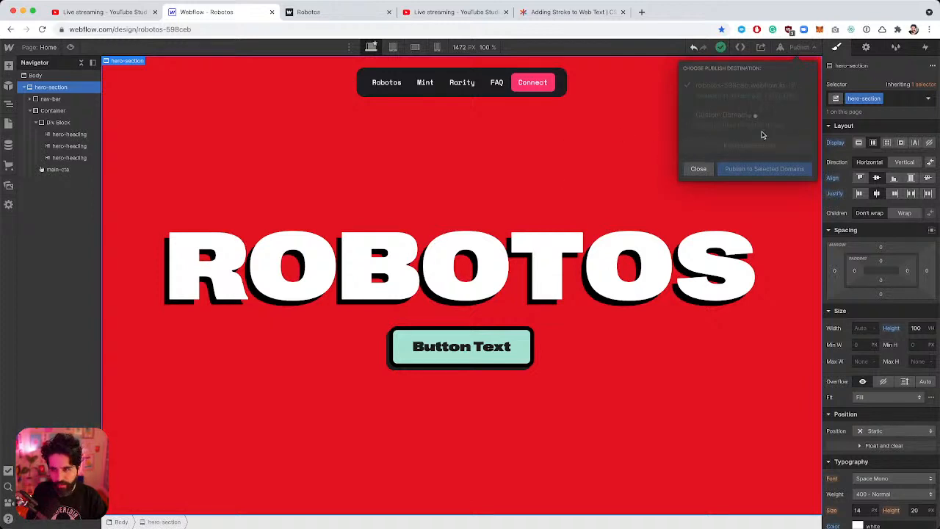
click(792, 84)
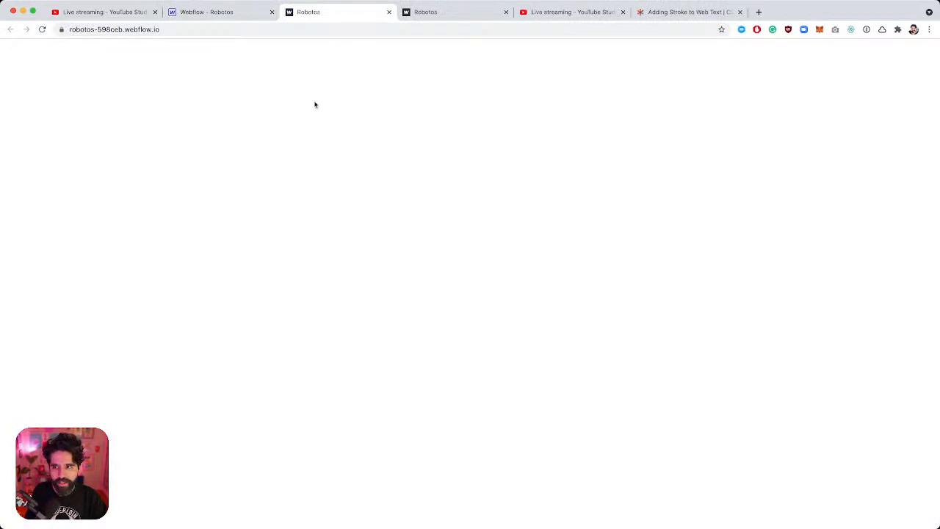
click(240, 16)
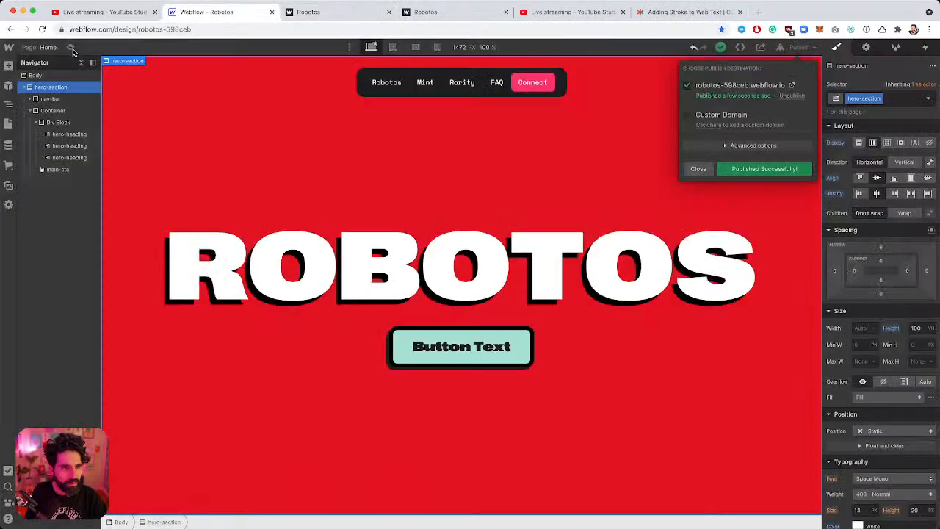
Toggle Preview mode on and off to check the page layout.
click(71, 49)
click(69, 49)
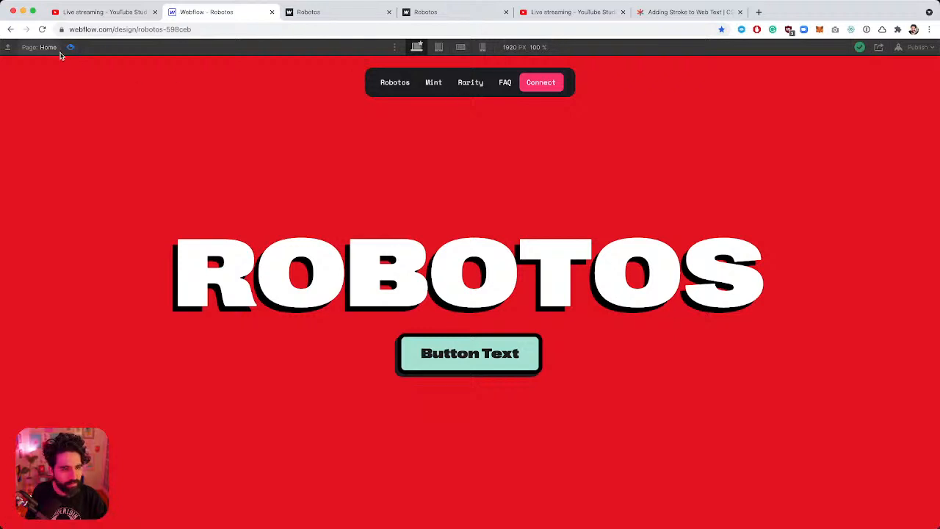
click(72, 49)
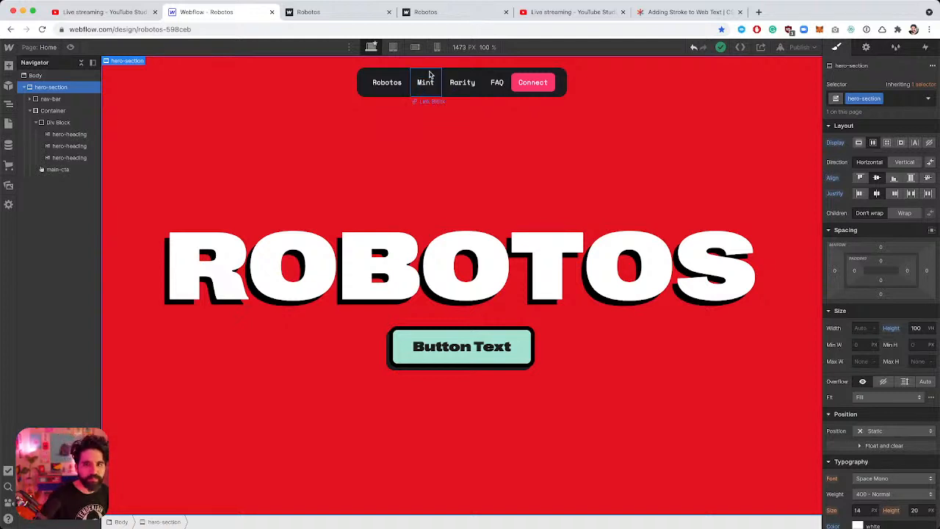
click(430, 74)
click(810, 48)
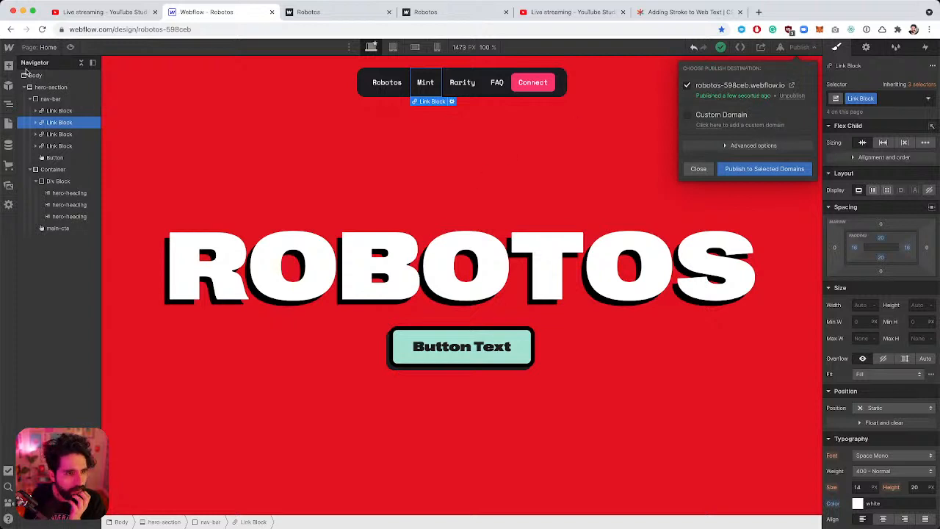
click(9, 47)
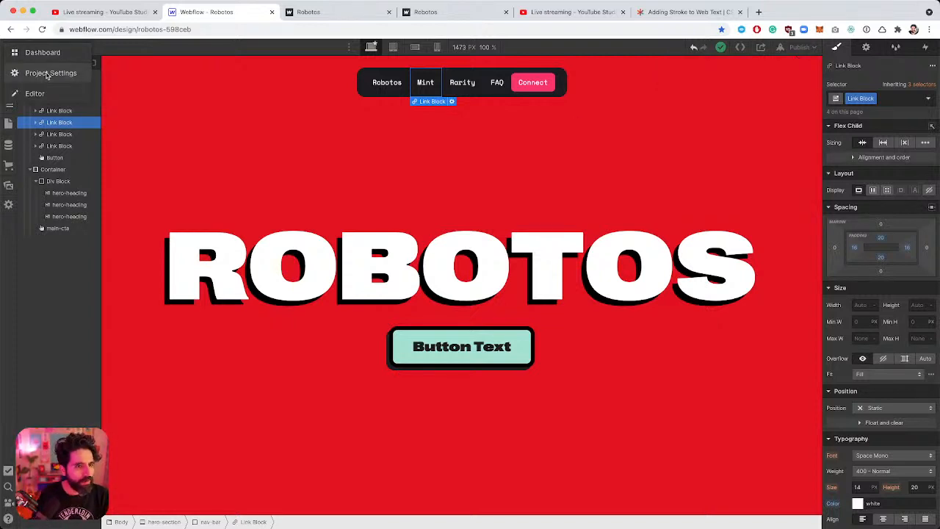
Change the project subdomain to robotos-landing and save the settings.
click(48, 74)
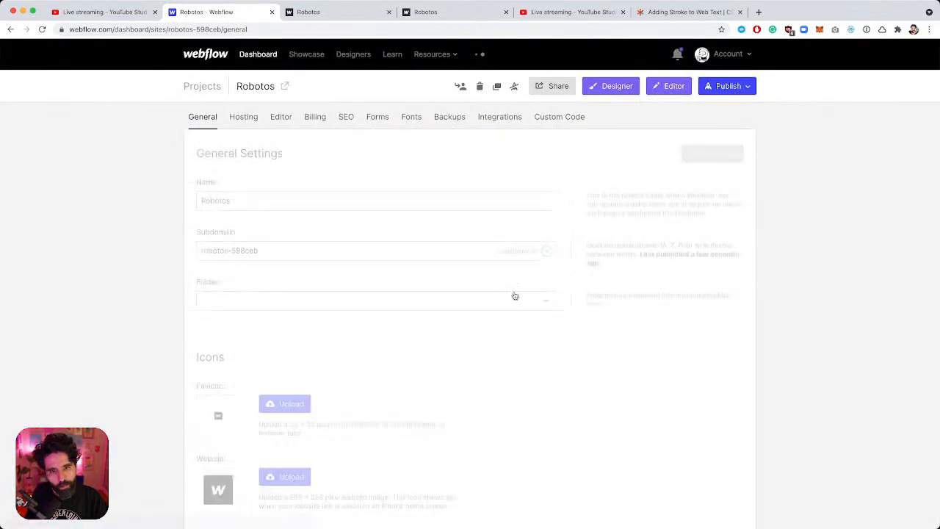
scroll(174, 254, down, 1)
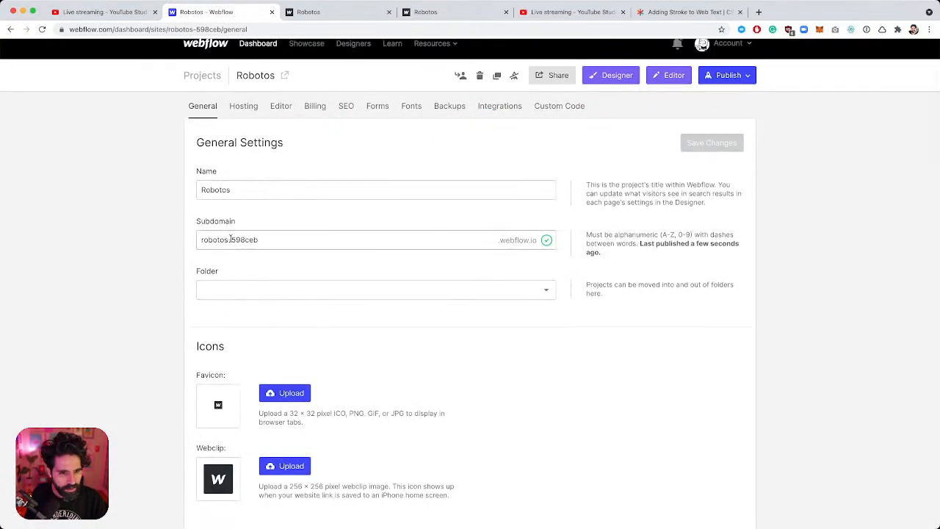
drag(229, 240, 310, 248)
key(BackSpace)
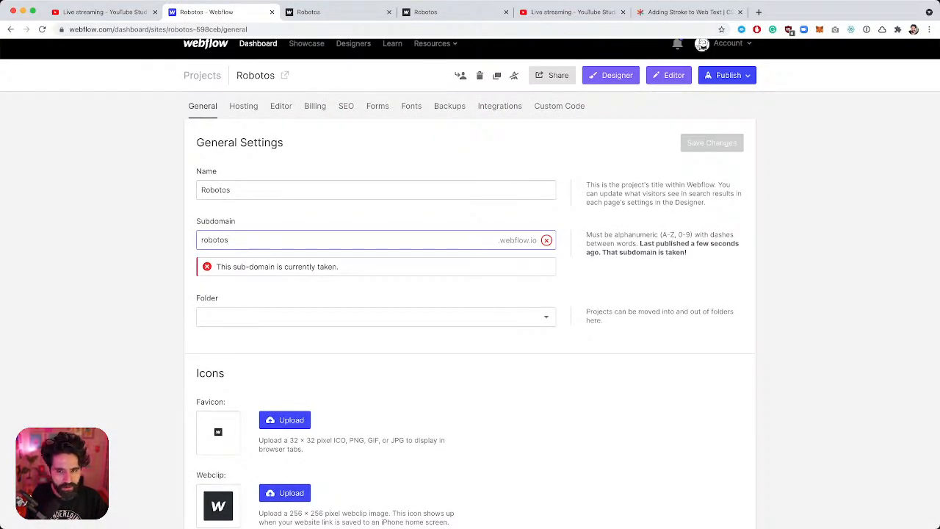
text(-landin)
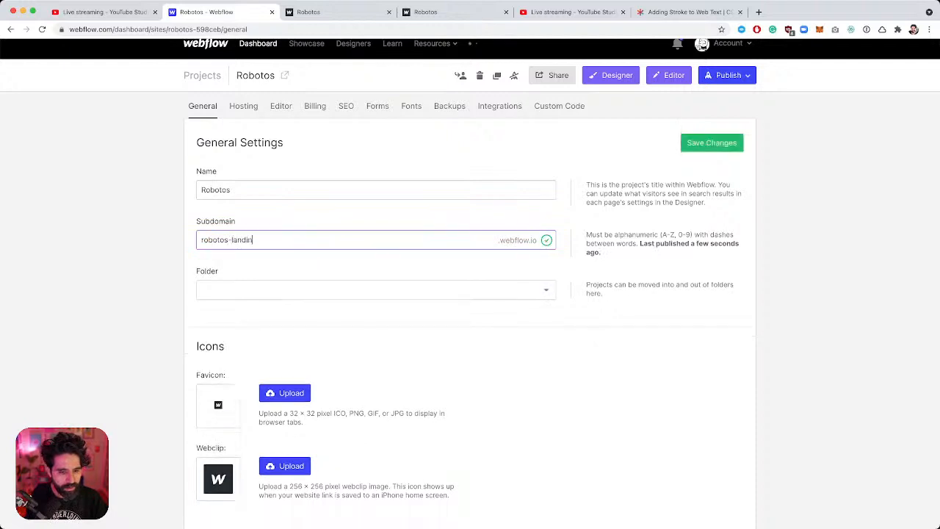
text(g)
click(712, 142)
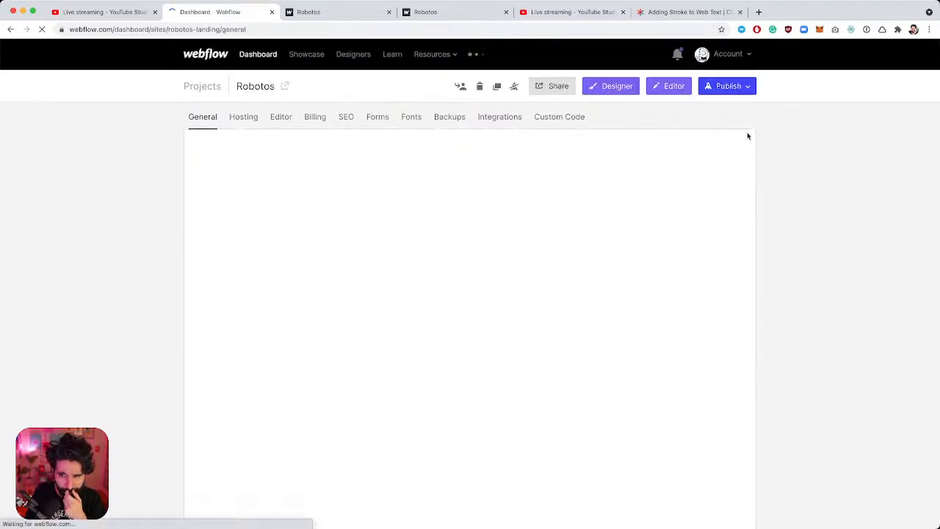
Republish the site to robotos-landing.webflow.io and view it live.
click(605, 91)
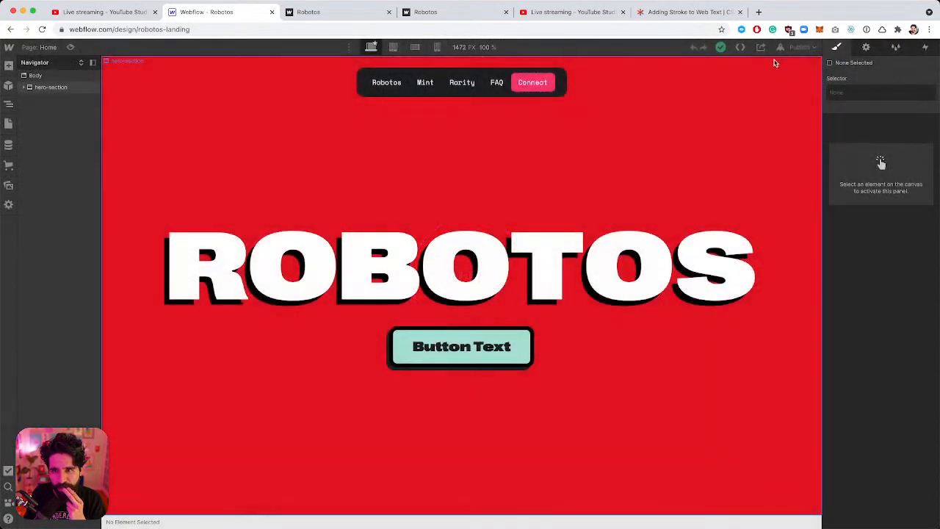
click(799, 47)
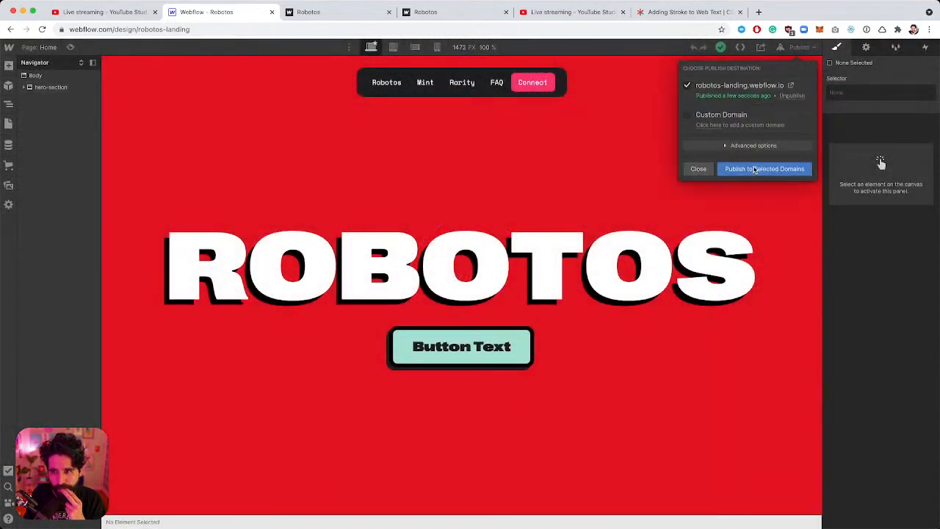
click(753, 169)
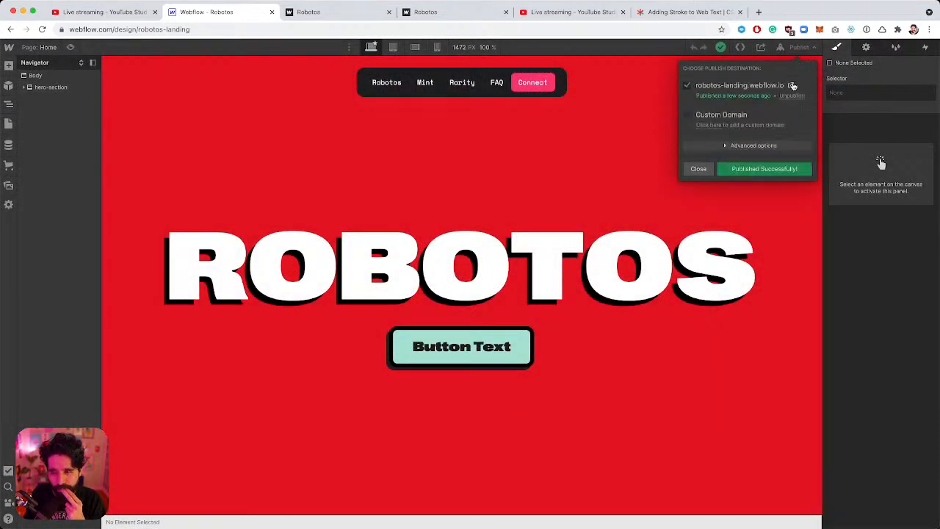
click(792, 86)
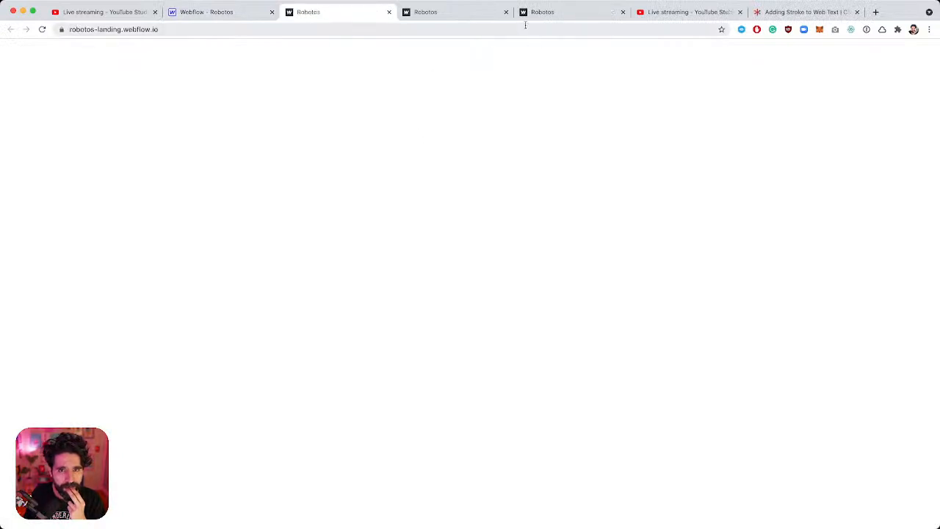
click(506, 12)
click(506, 12)
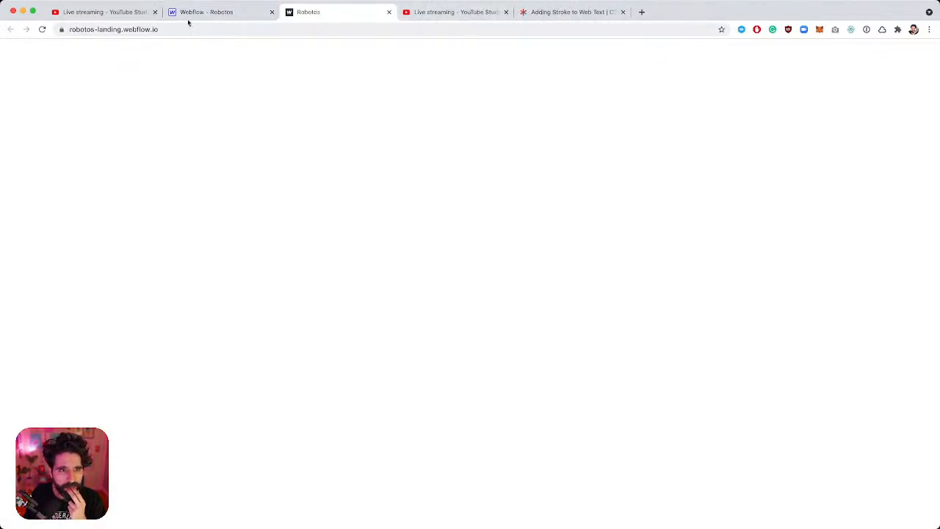
click(192, 13)
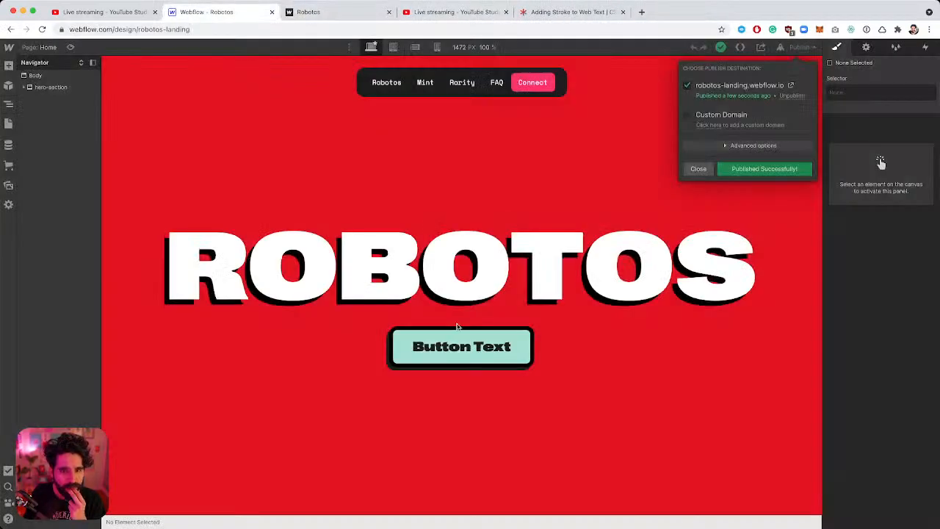
click(133, 96)
click(132, 94)
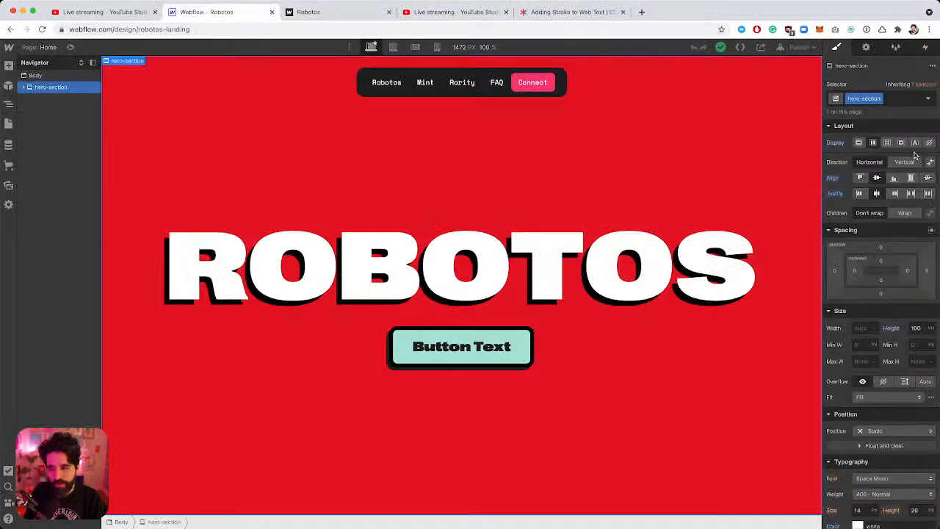
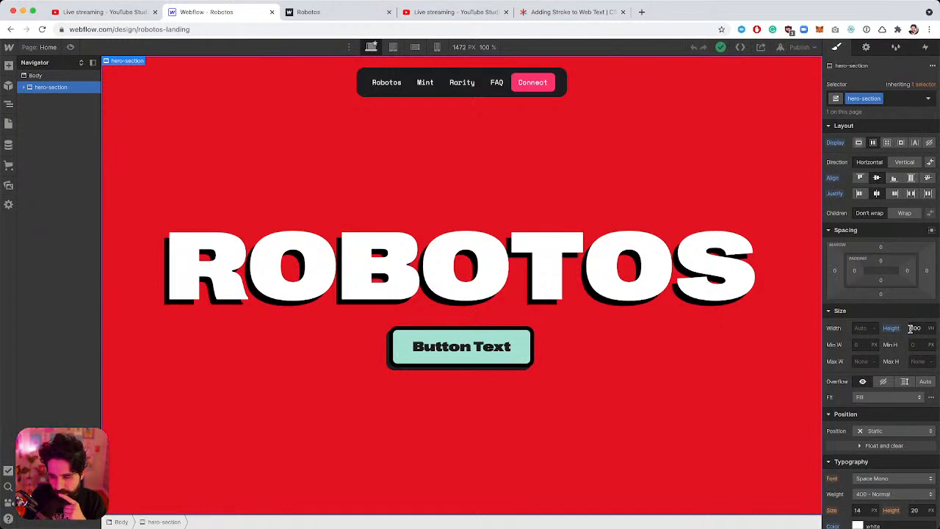
Set the hero section's position to Relative and publish to robotos-landing.webflow.io.
scroll(911, 328, down, 3)
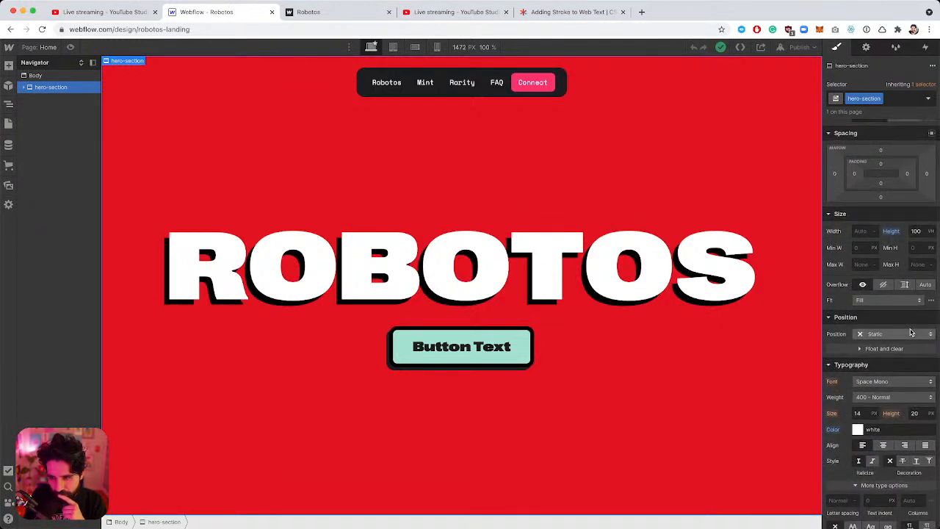
click(911, 333)
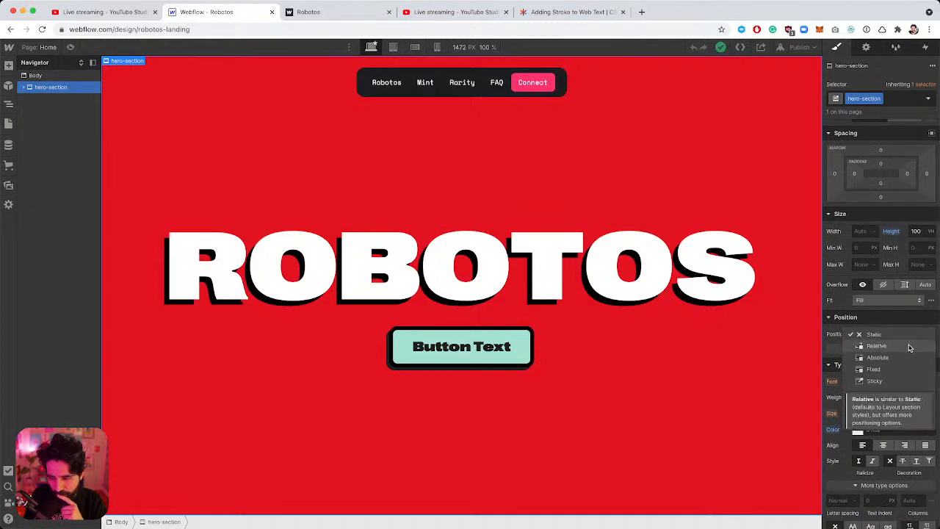
click(910, 346)
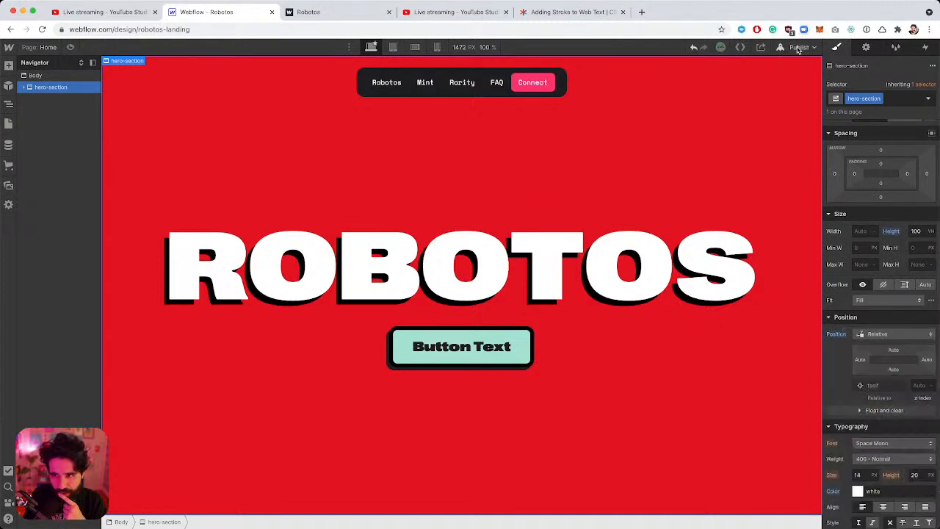
click(798, 49)
click(781, 170)
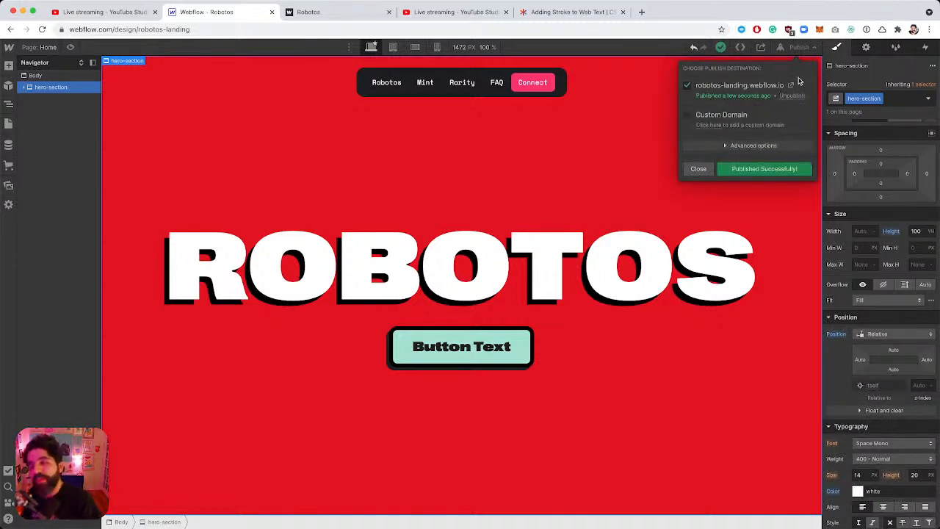
Check the live site, then reset the hero height to Auto and republish.
click(791, 88)
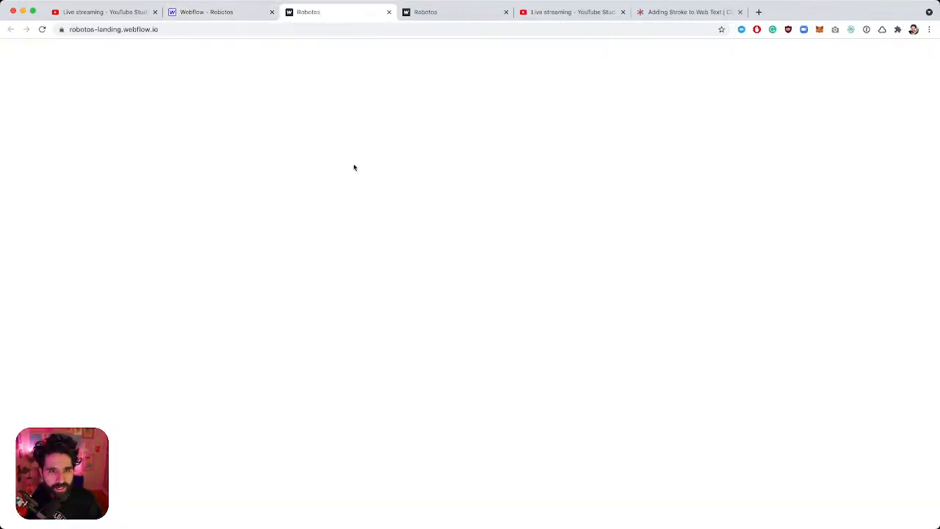
click(228, 13)
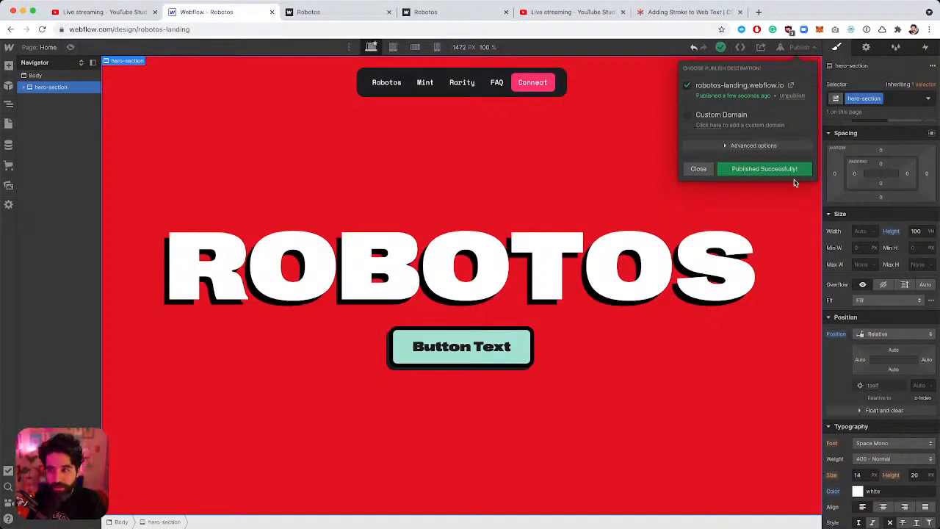
click(840, 365)
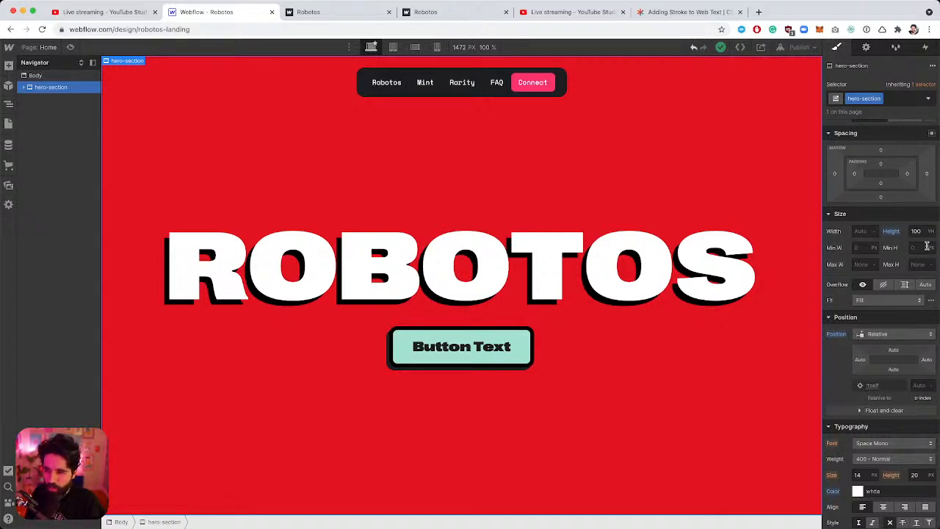
click(890, 231)
click(893, 251)
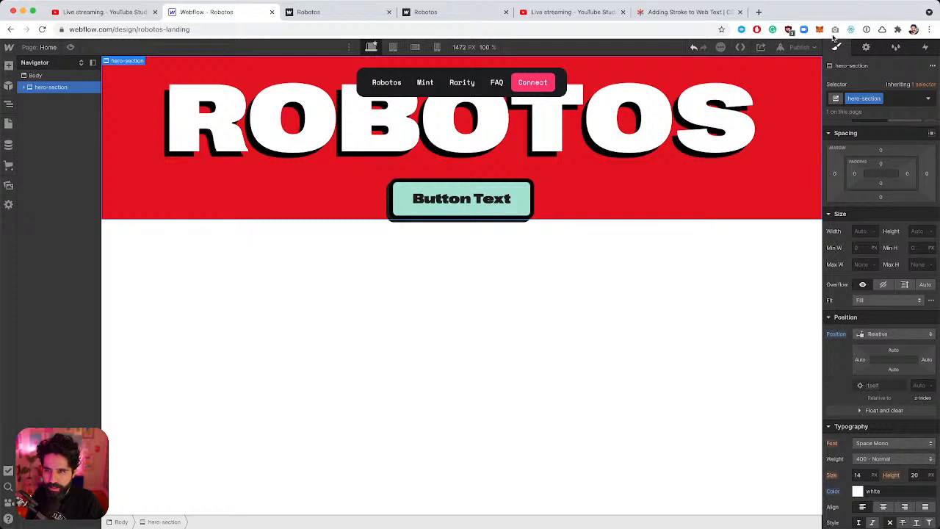
click(801, 47)
click(764, 169)
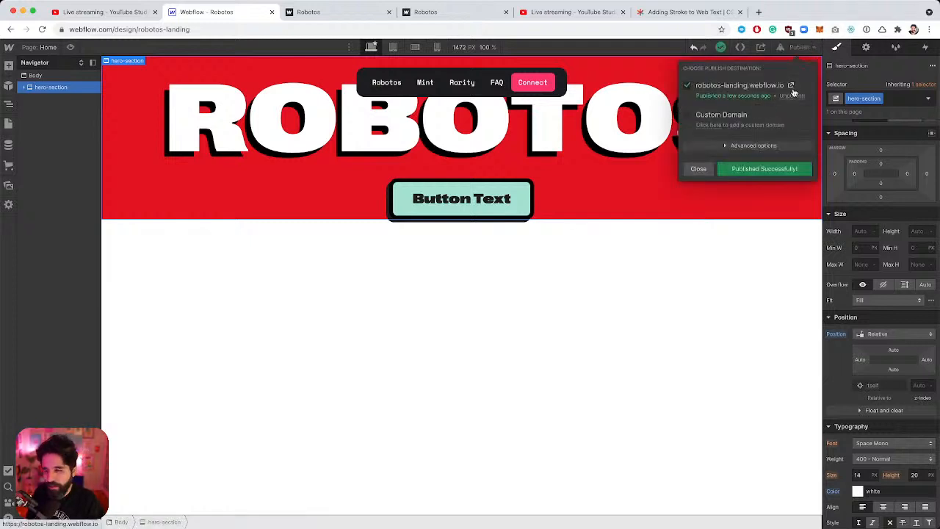
After the live page loads blank, undo back to the full-screen hero and reload the designer.
click(788, 92)
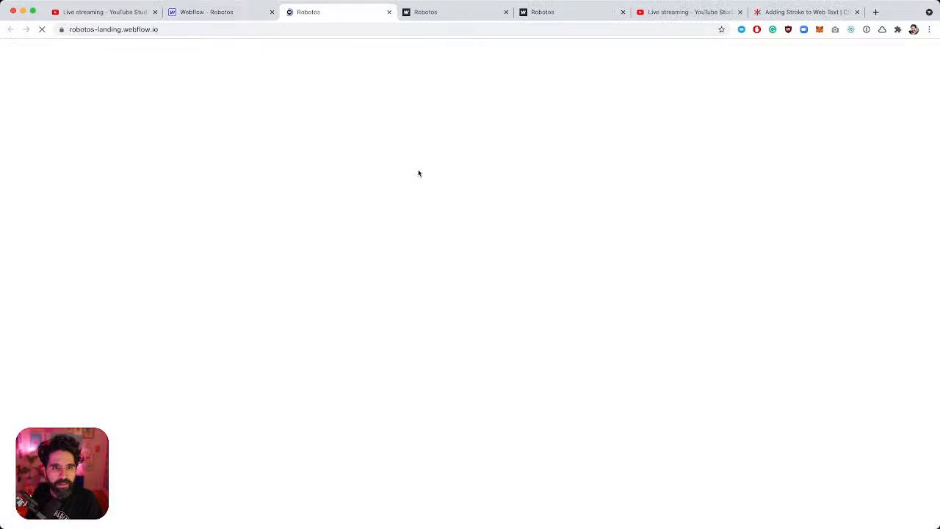
click(506, 12)
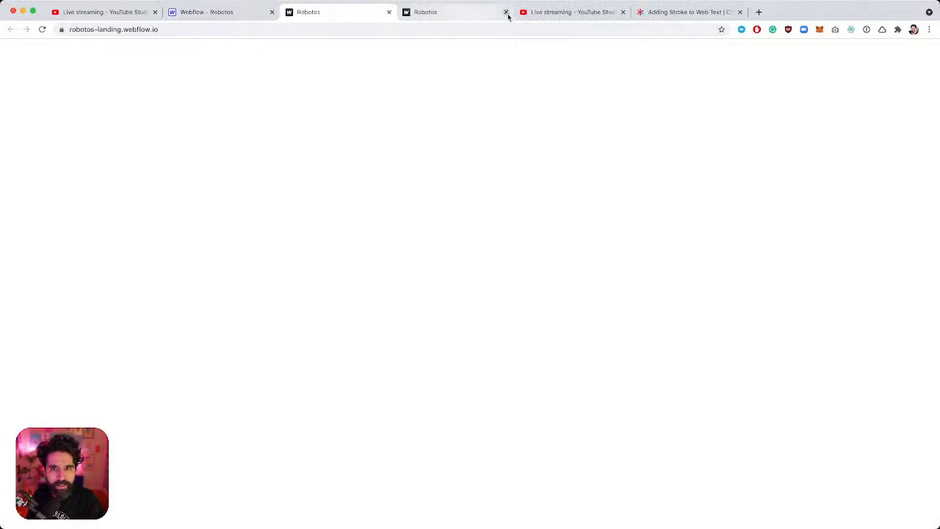
click(200, 13)
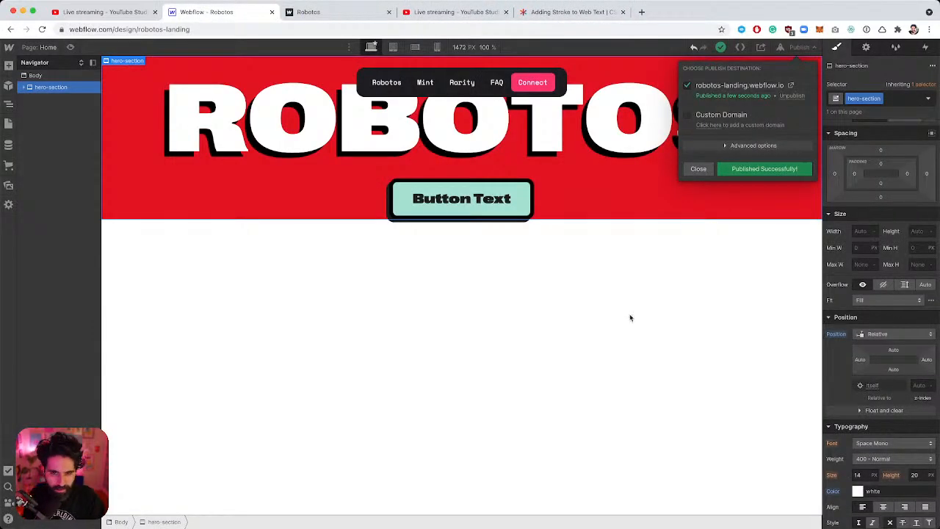
click(550, 133)
click(549, 133)
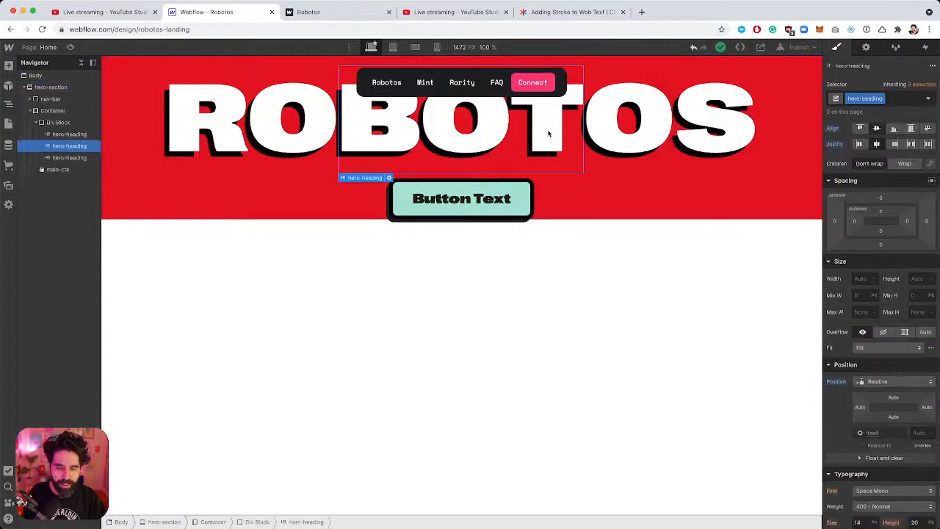
key(ctrl+z)
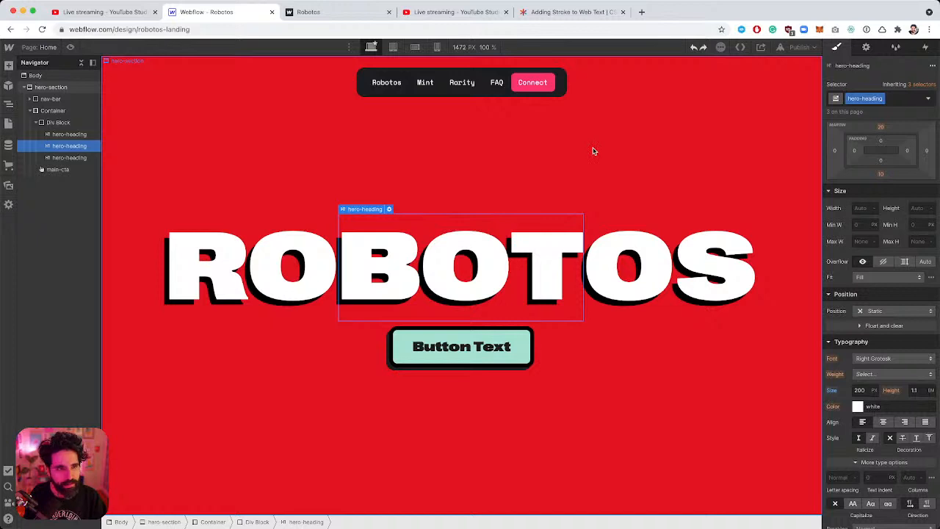
key(super+r)
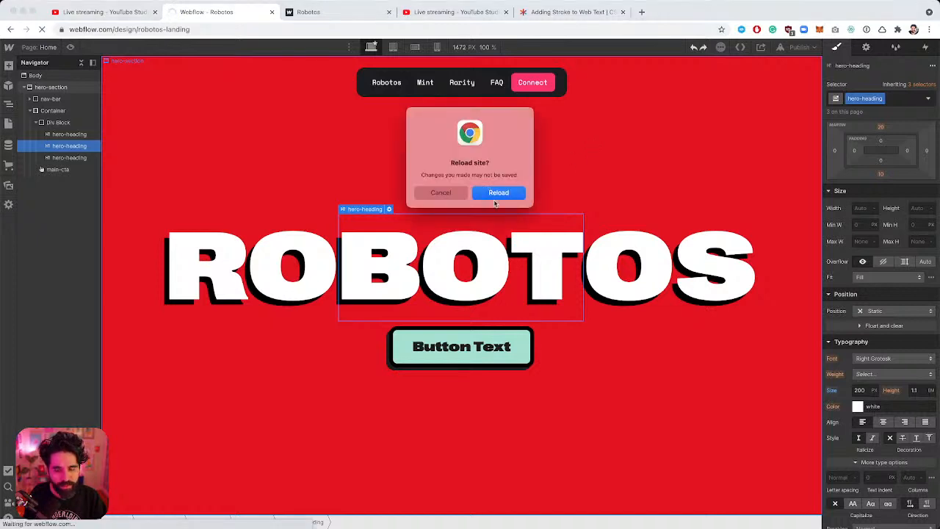
Reload the designer and republish the site to robotos-landing.webflow.io.
click(497, 194)
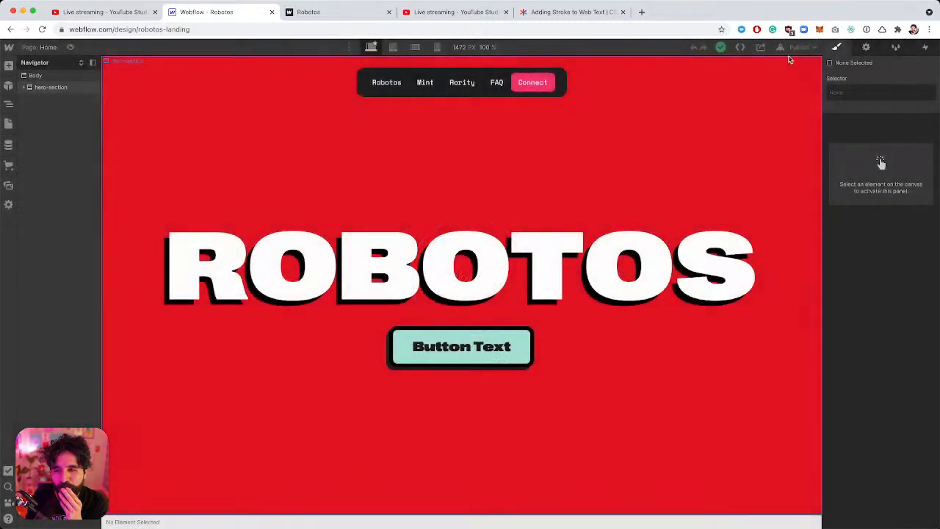
key(shift+p)
click(743, 169)
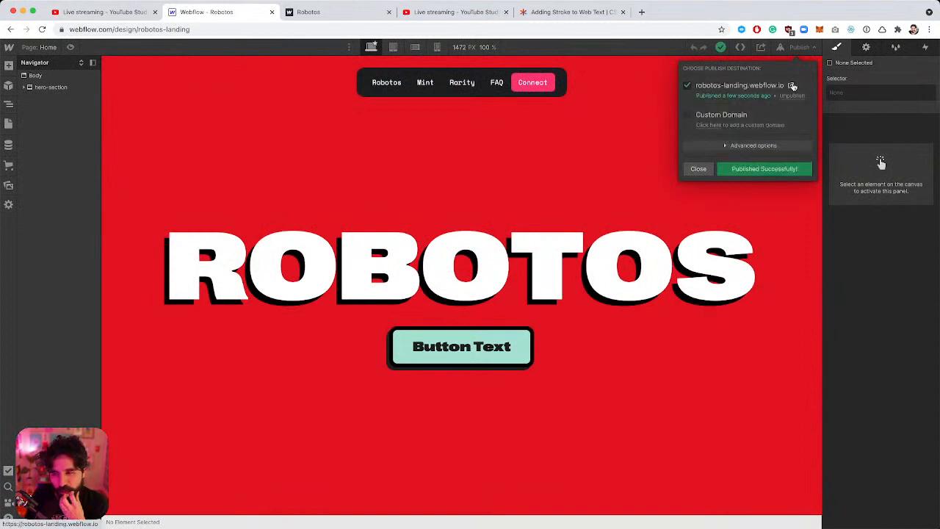
Open the live site, close the blank extra tabs, and return to the designer.
click(792, 86)
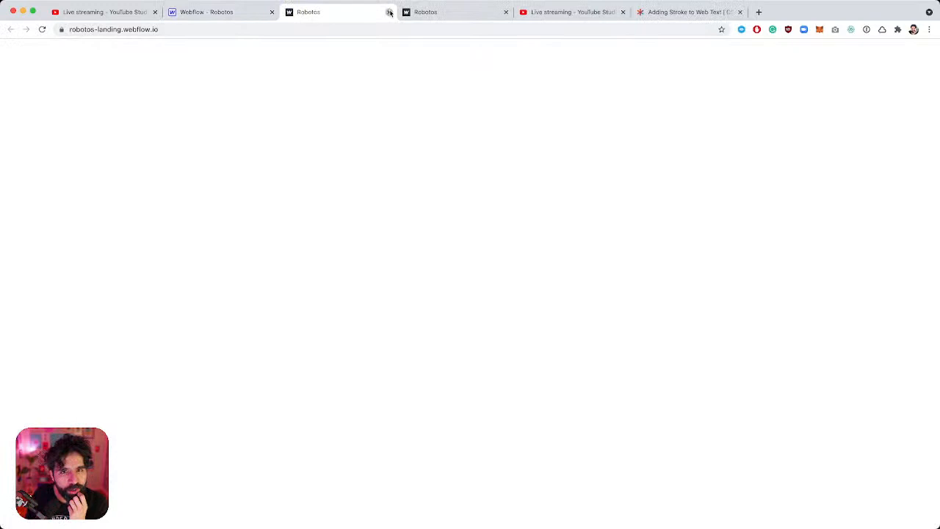
click(389, 12)
click(387, 12)
click(233, 12)
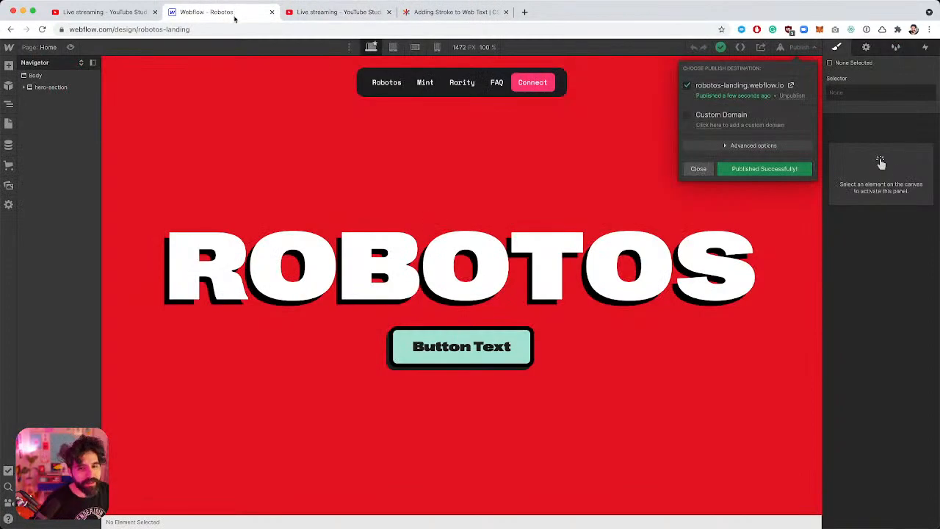
click(467, 289)
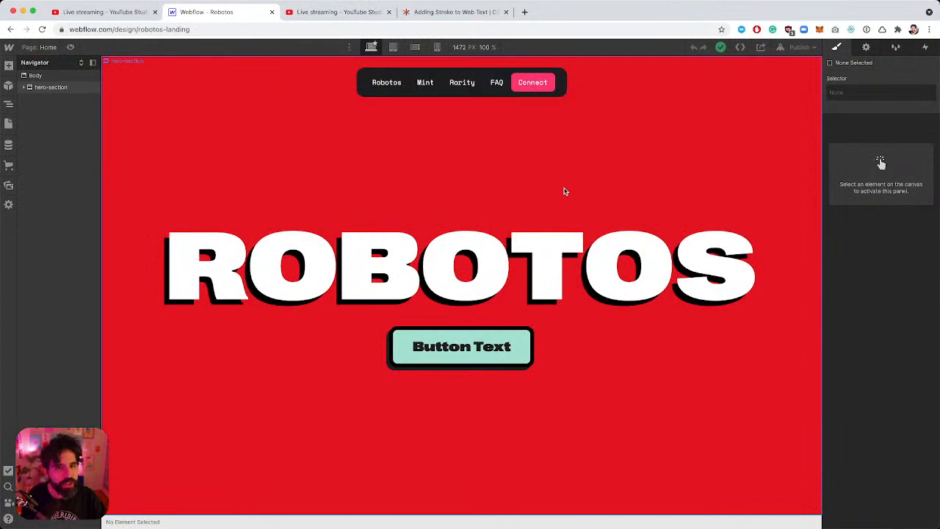
Check the YouTube Studio live stream dashboard.
click(332, 11)
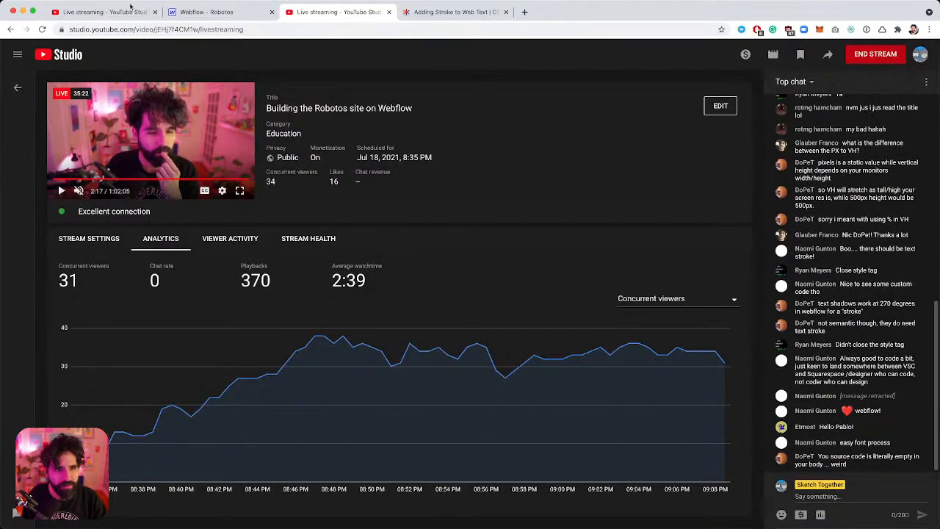
click(222, 12)
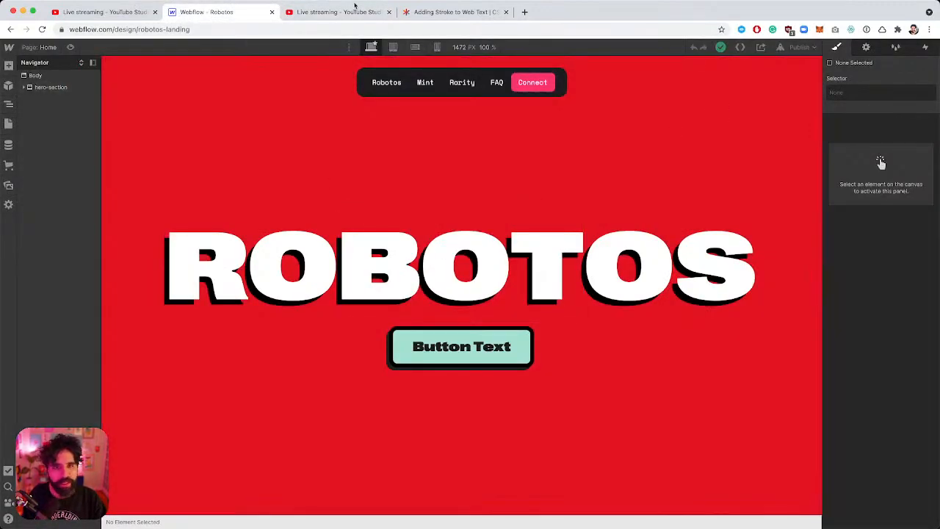
click(344, 14)
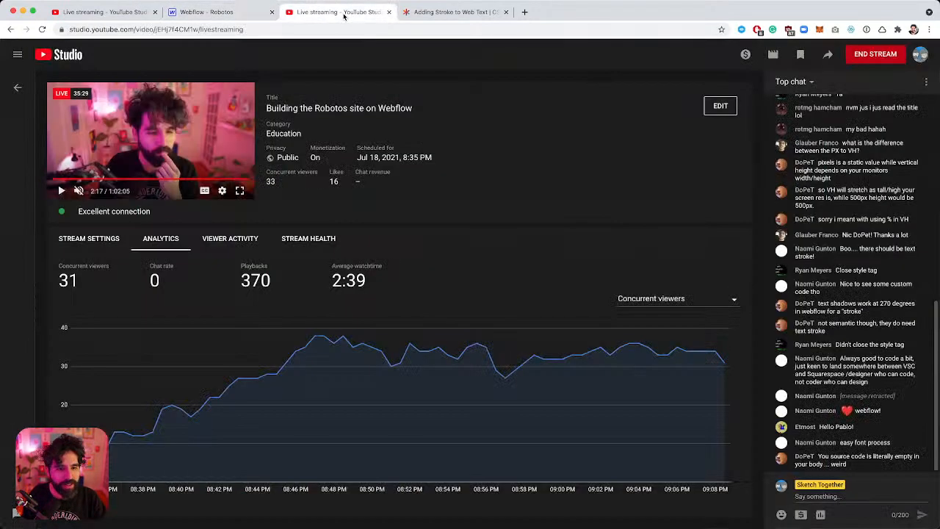
Publish the site again to the robotos-landing.webflow.io domain.
click(191, 13)
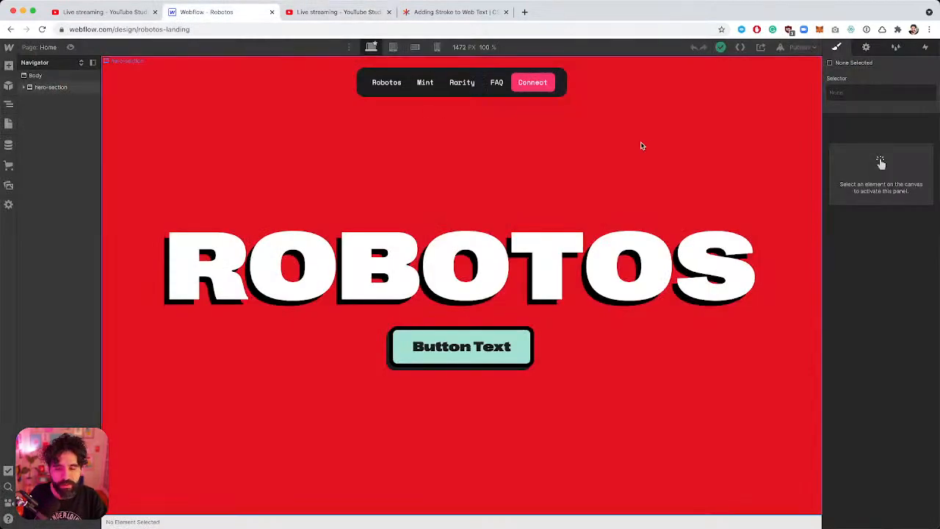
click(802, 48)
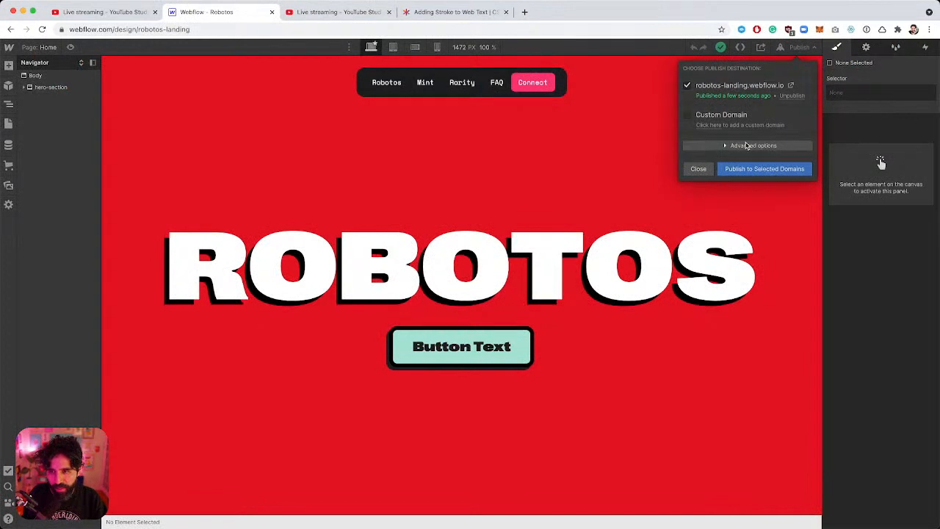
click(747, 145)
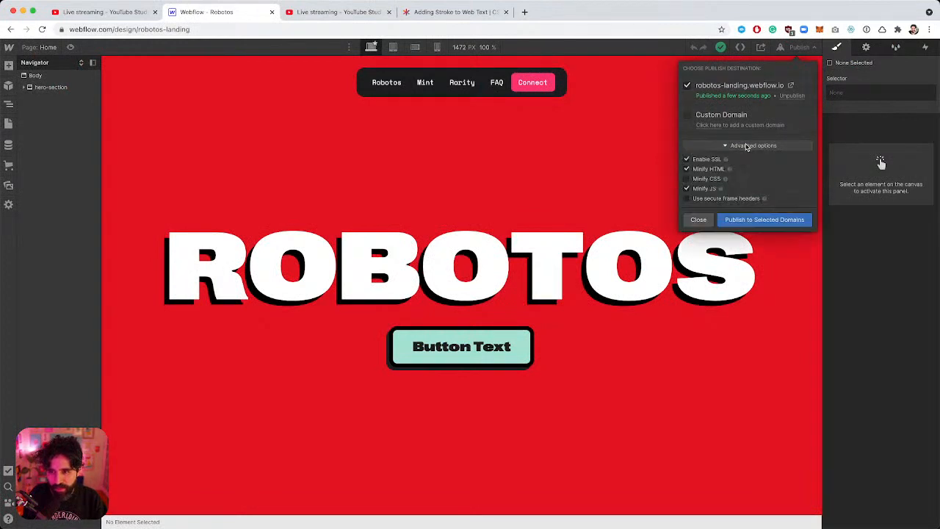
click(746, 146)
click(764, 169)
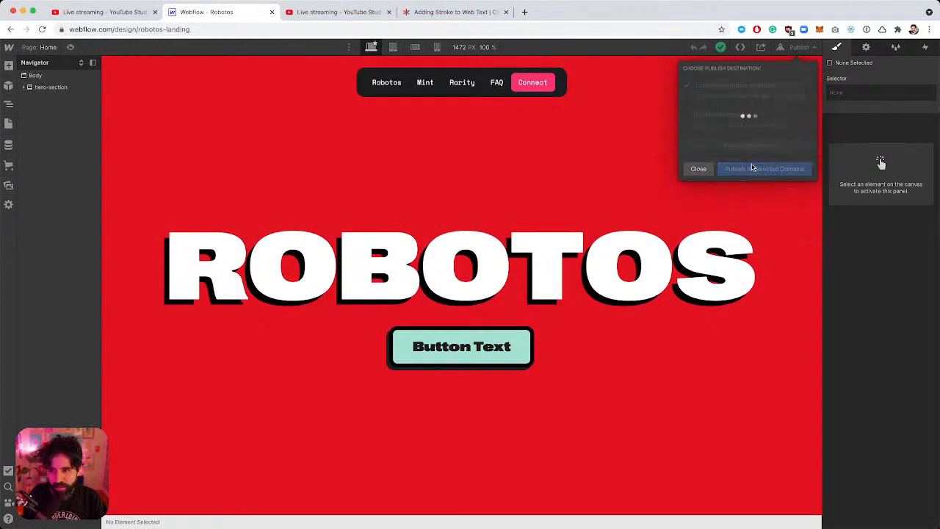
Open the blank live page, inspect its markup in DevTools, then return to Webflow.
click(791, 86)
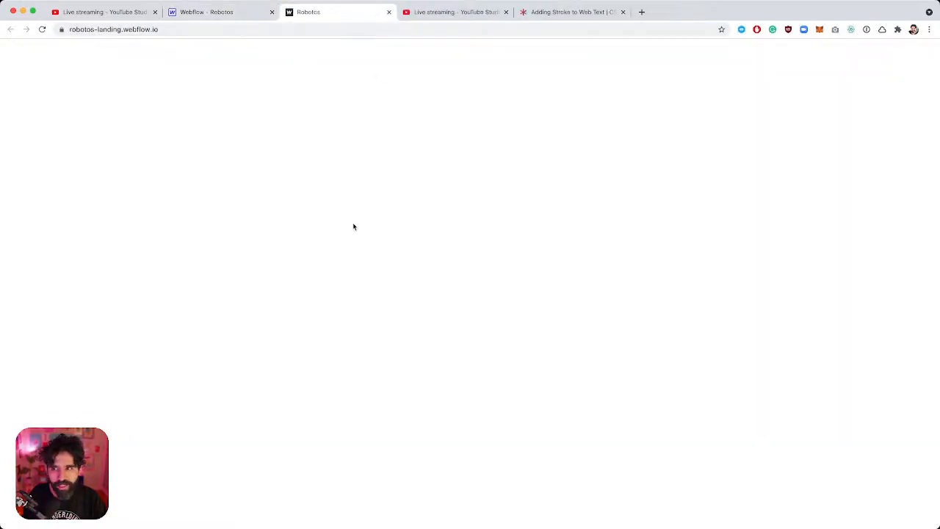
right_click(274, 209)
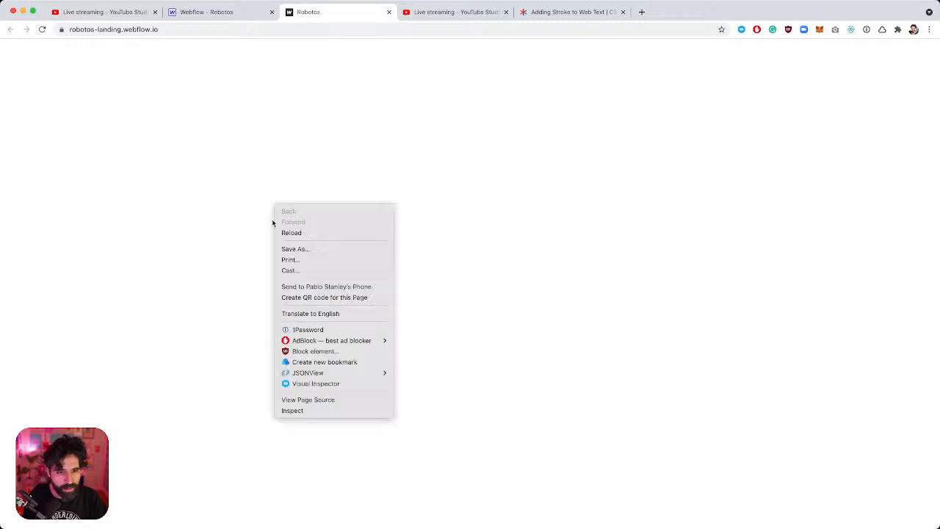
click(294, 410)
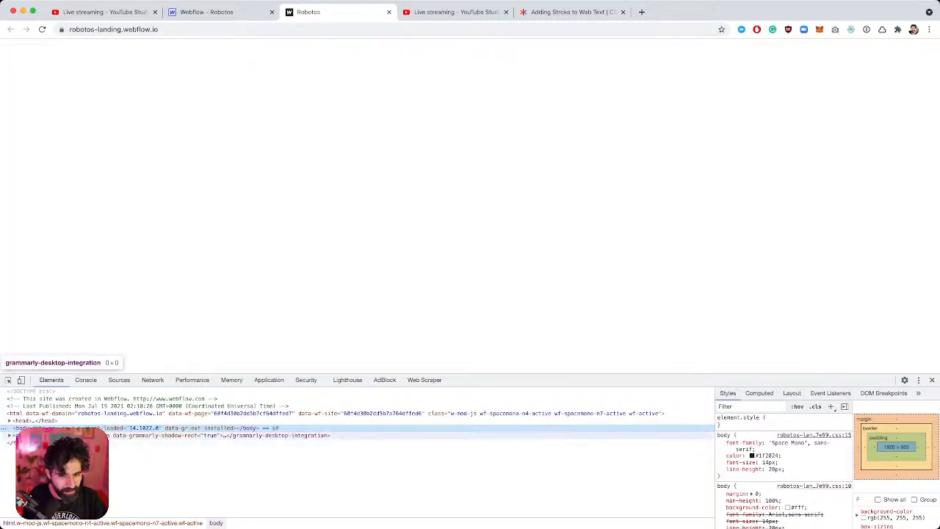
click(932, 381)
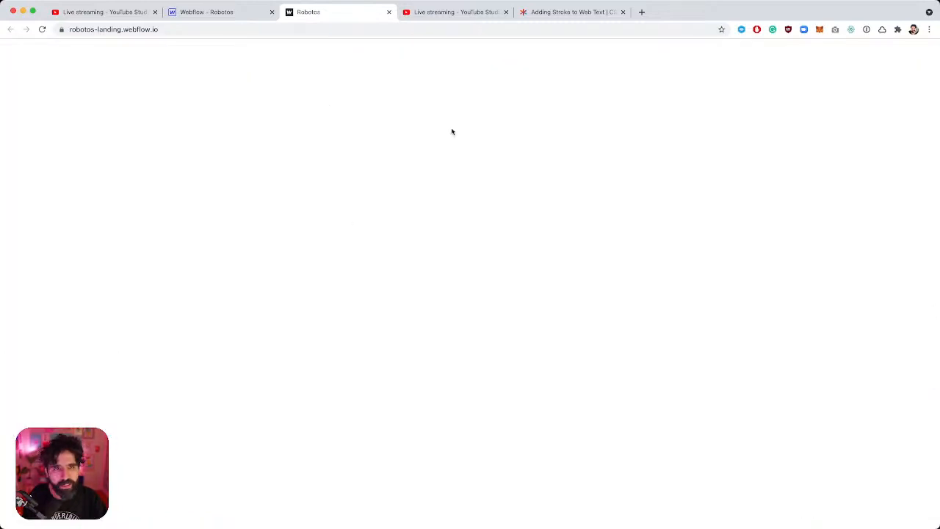
click(252, 13)
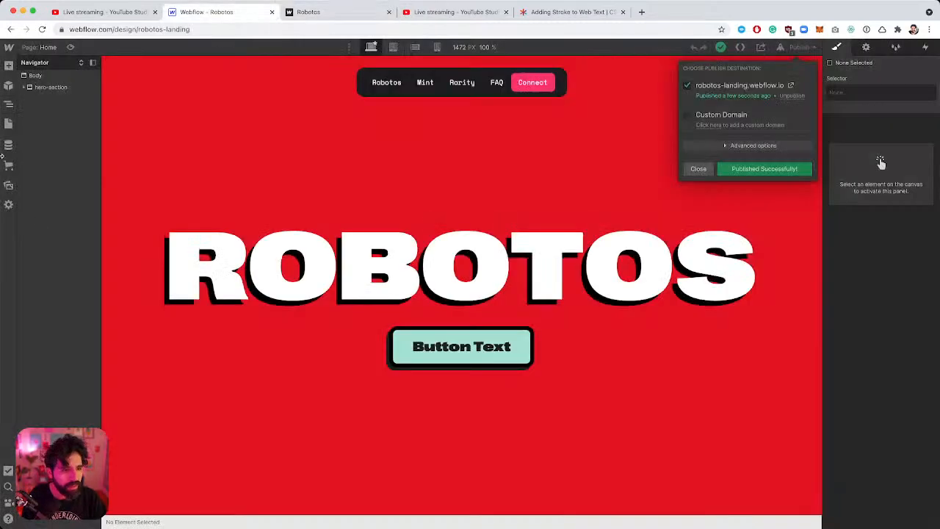
Delete all custom head code from the Home page settings and save.
click(5, 129)
click(8, 124)
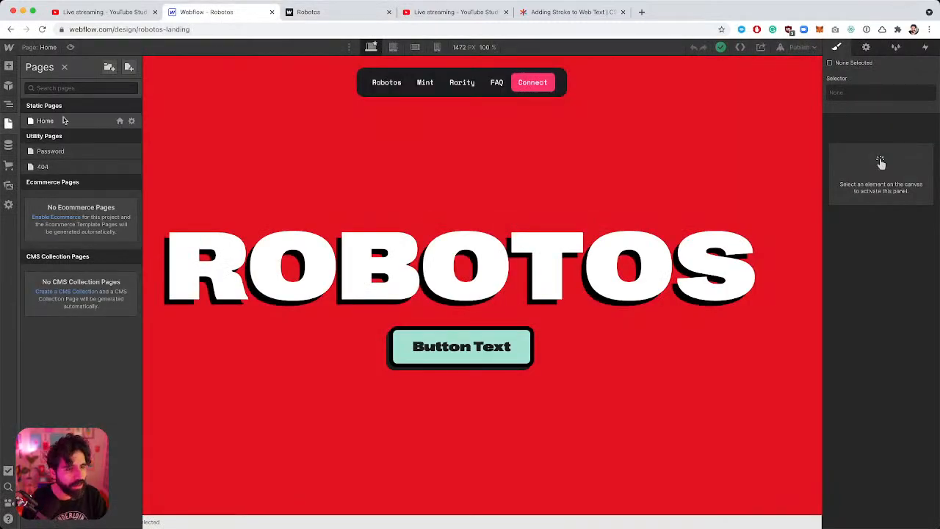
click(132, 120)
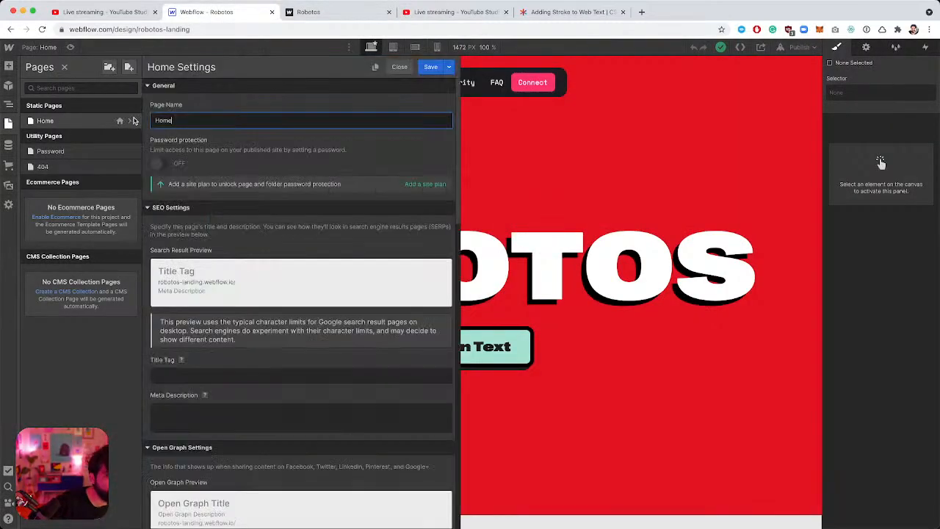
scroll(258, 301, down, 10)
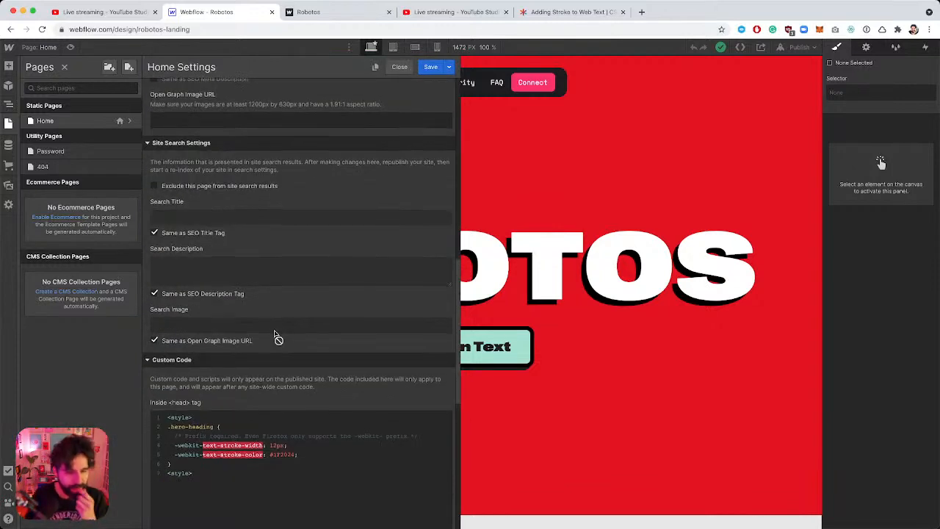
click(207, 393)
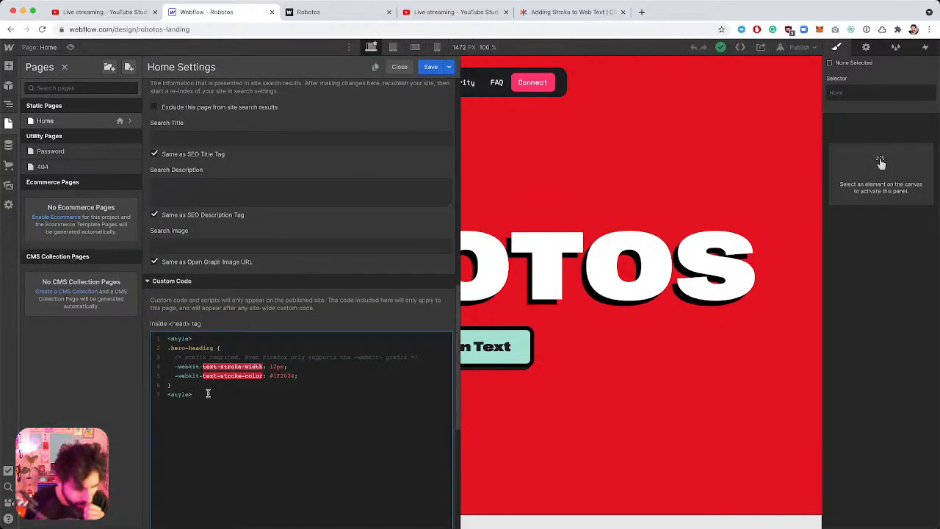
drag(208, 394, 155, 331)
key(ctrl+c)
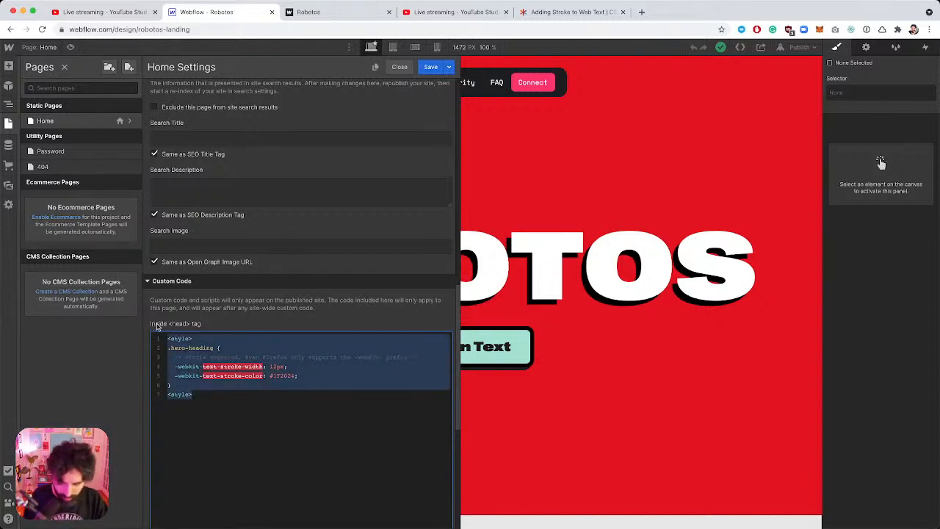
key(BackSpace)
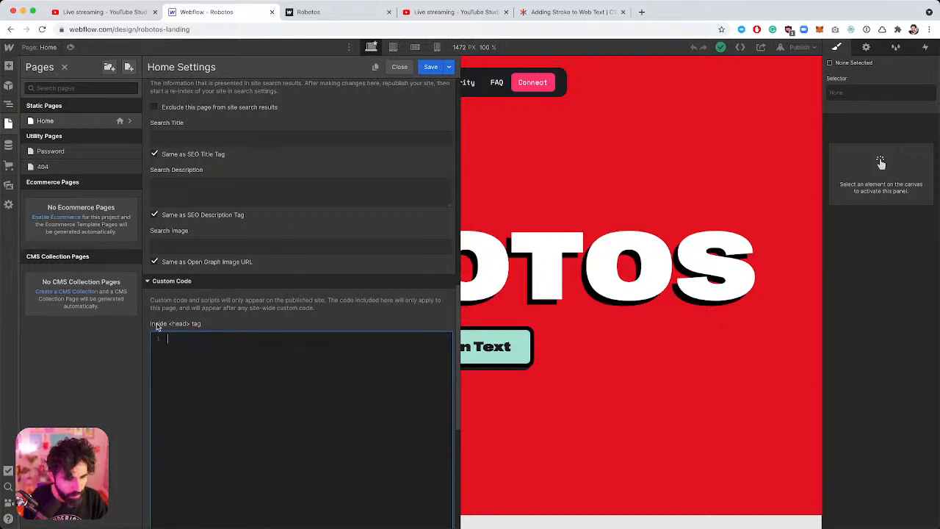
click(432, 67)
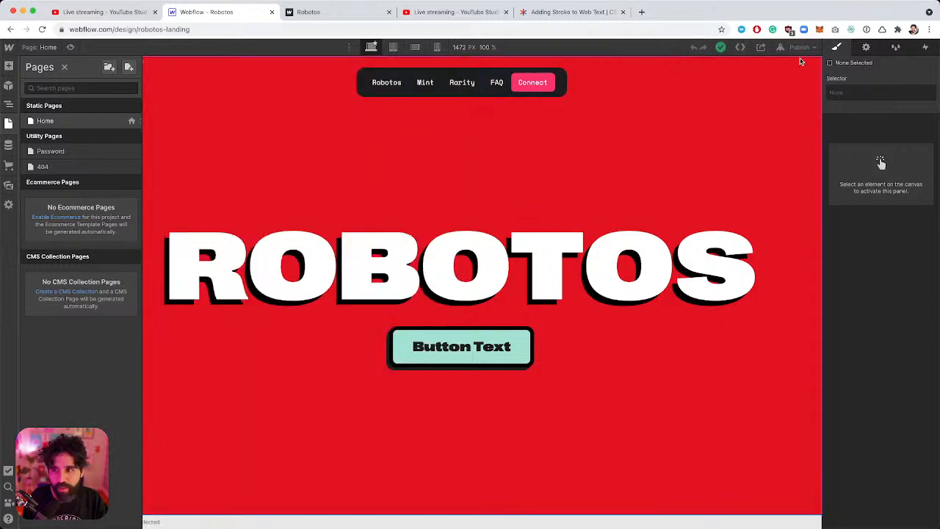
Republish the site and open the live webflow.io page.
click(800, 47)
click(800, 171)
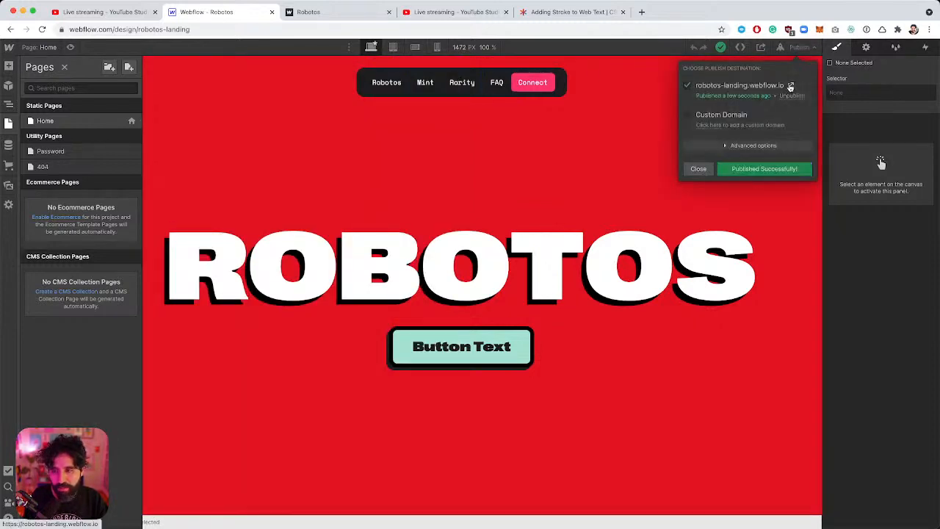
click(790, 86)
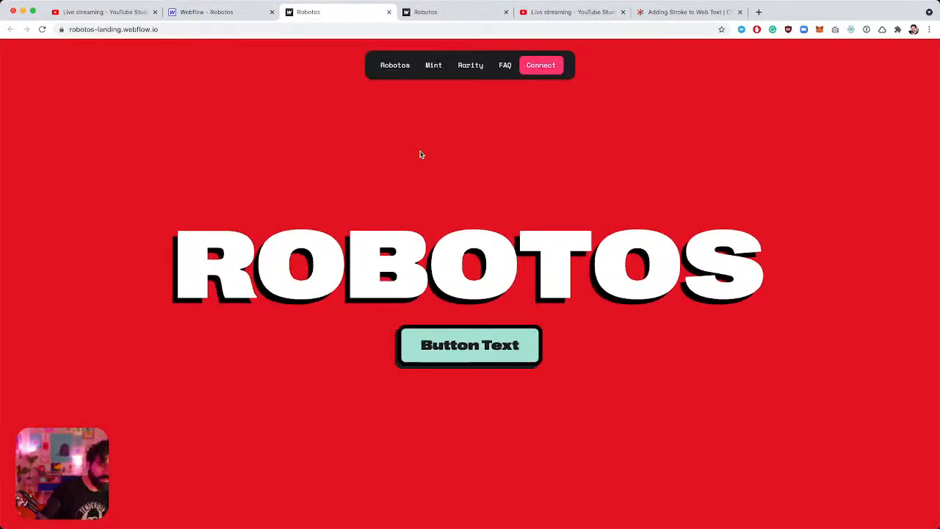
Paste the hero-heading stroke CSS into the Home head code, fix the closing </style> tag, and save.
click(220, 11)
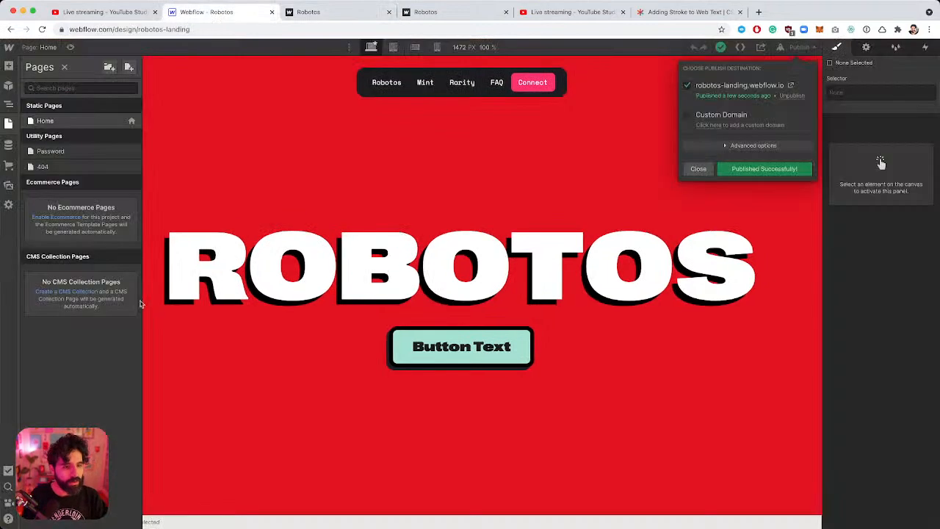
click(134, 122)
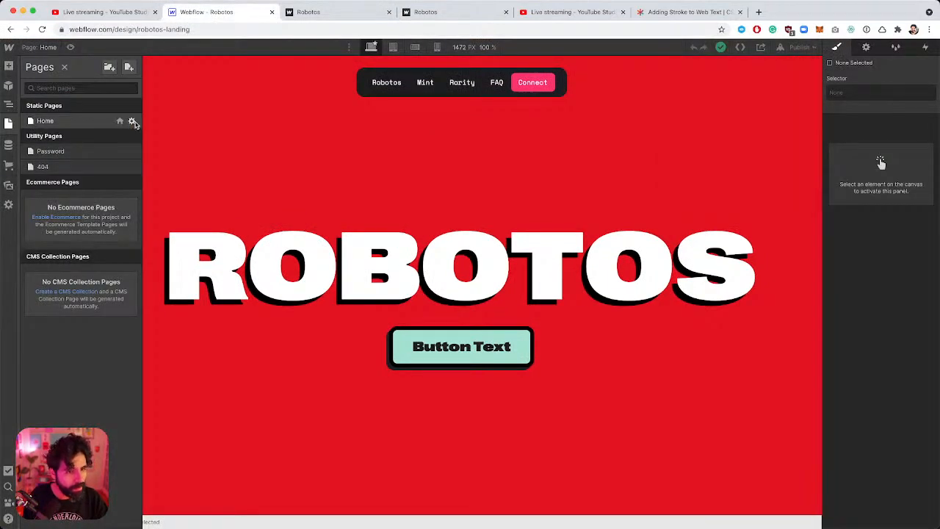
click(133, 122)
scroll(269, 287, down, 15)
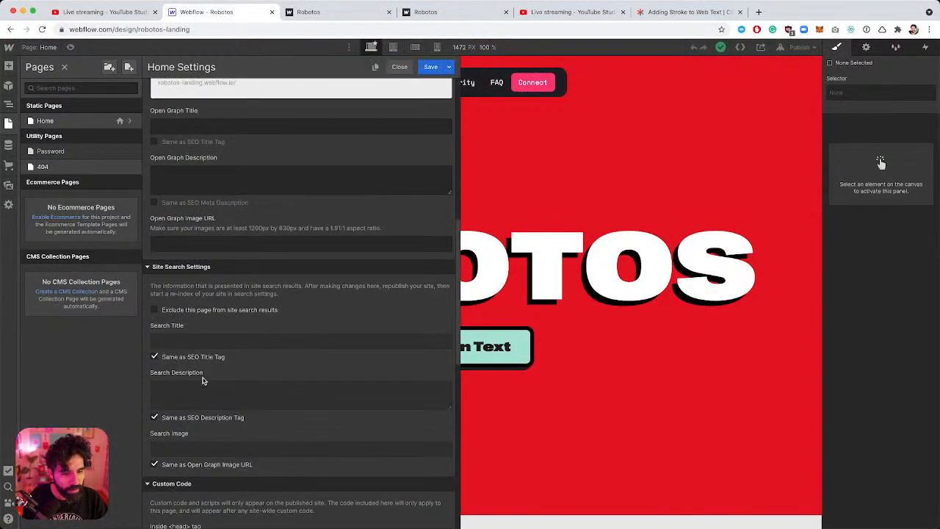
scroll(203, 380, up, 5)
click(222, 232)
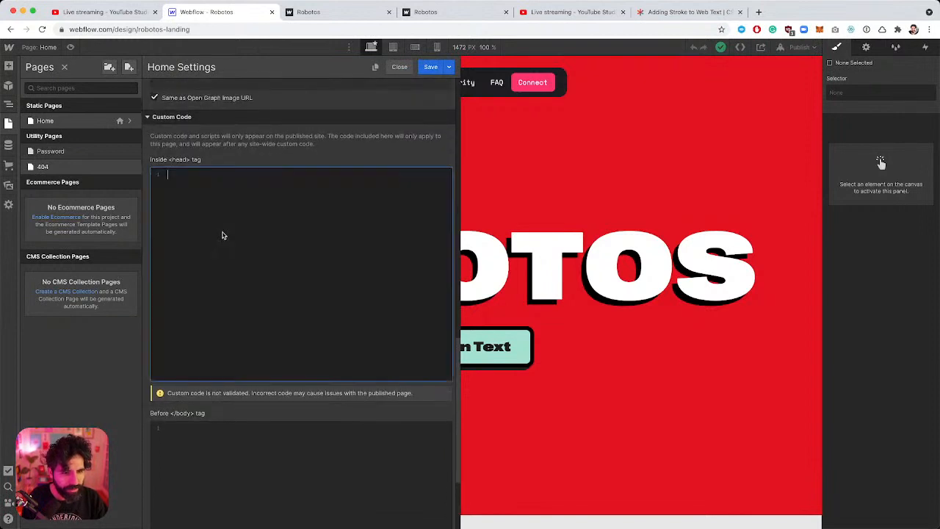
key(ctrl+v)
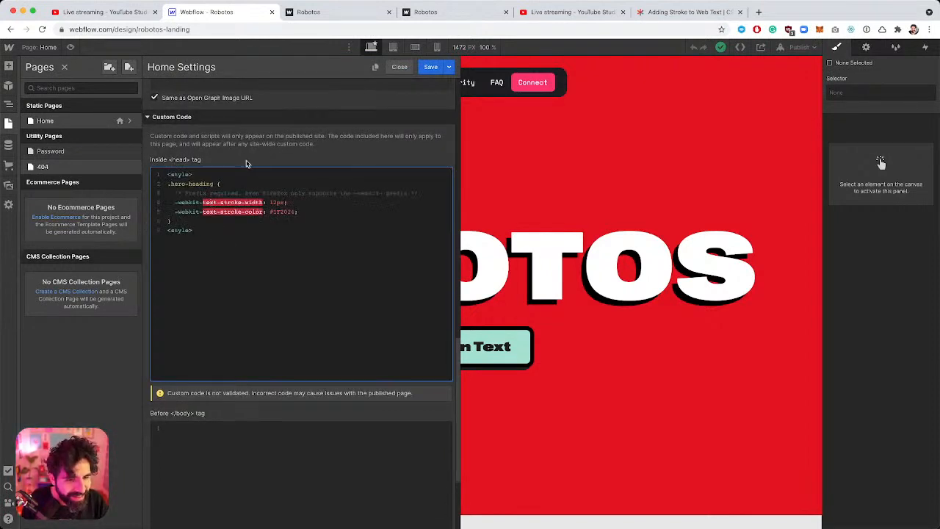
click(173, 231)
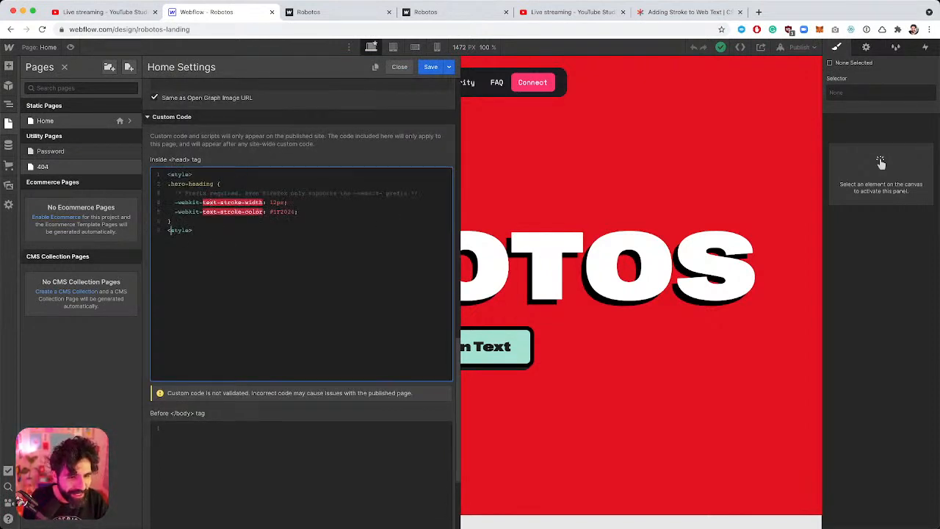
text(/)
click(431, 66)
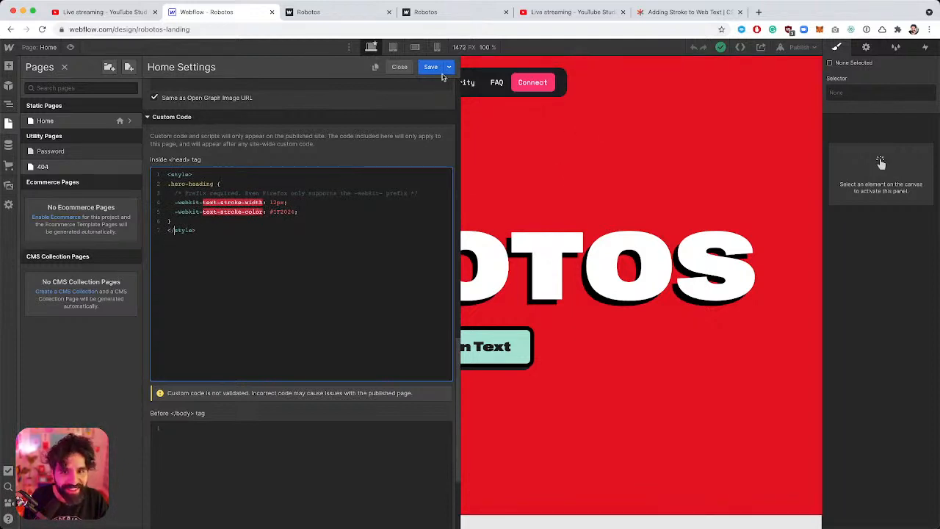
Republish and view the live outlined ROBOTOS heading, closing duplicate Robotos tabs.
click(798, 48)
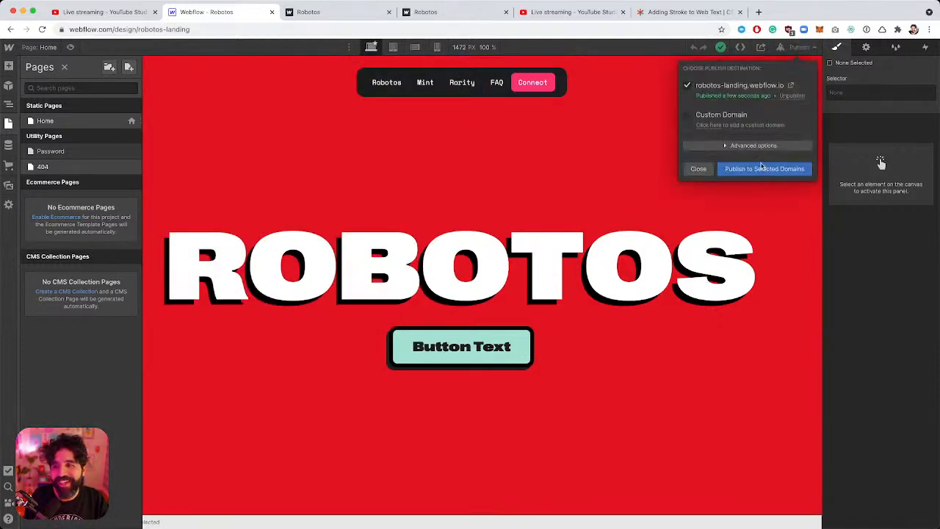
click(753, 173)
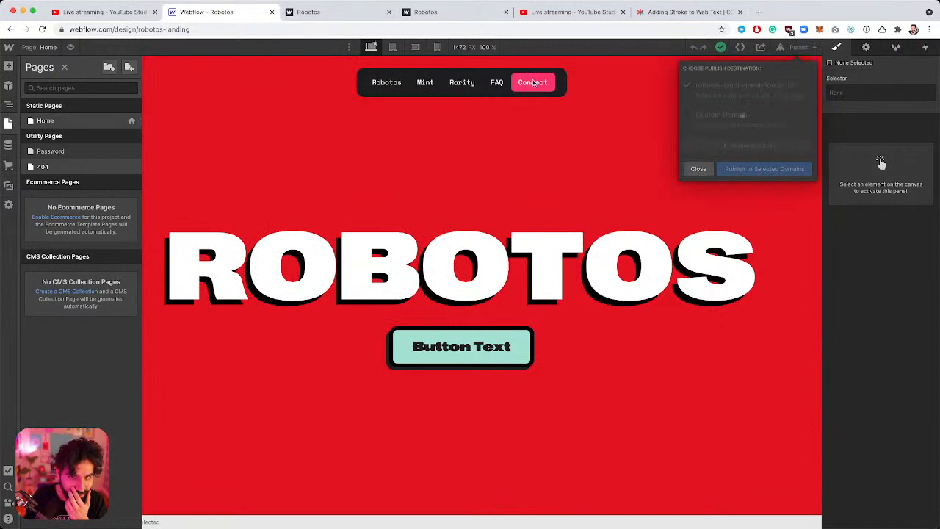
click(784, 85)
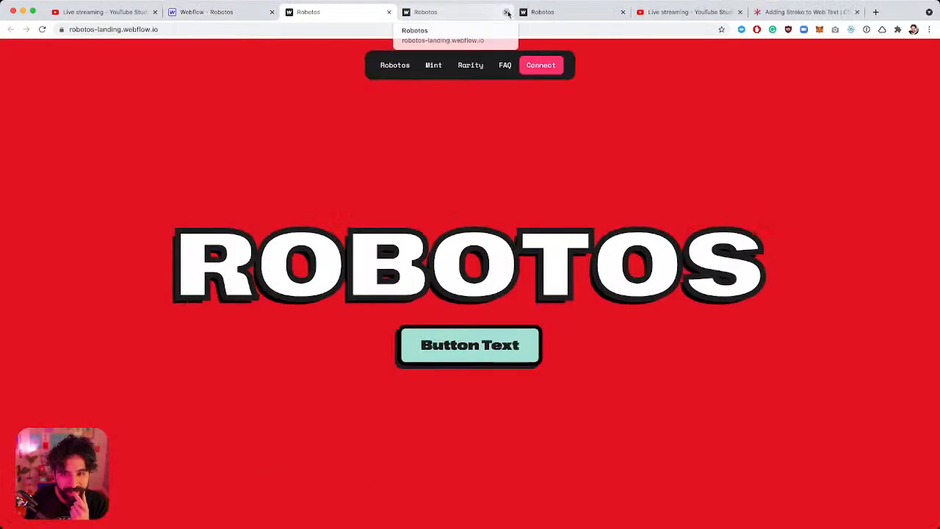
click(506, 12)
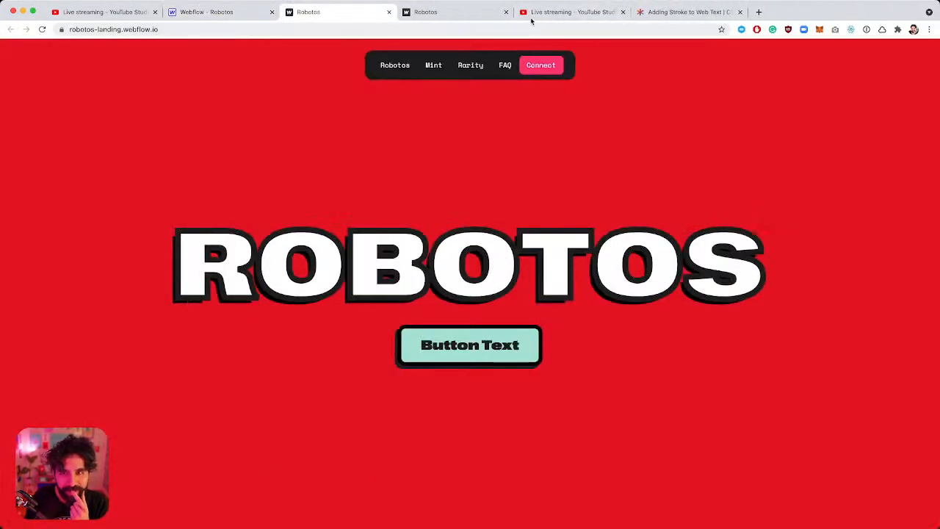
click(506, 12)
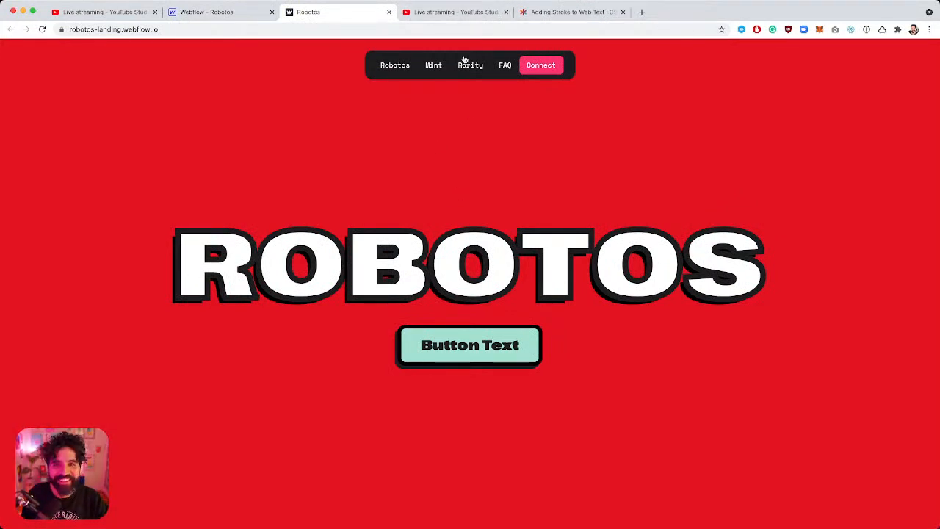
Select the '-webkit-text-fill-color: white' line in the CSS-Tricks text-stroke article's h1 example.
click(544, 15)
scroll(319, 308, down, 3)
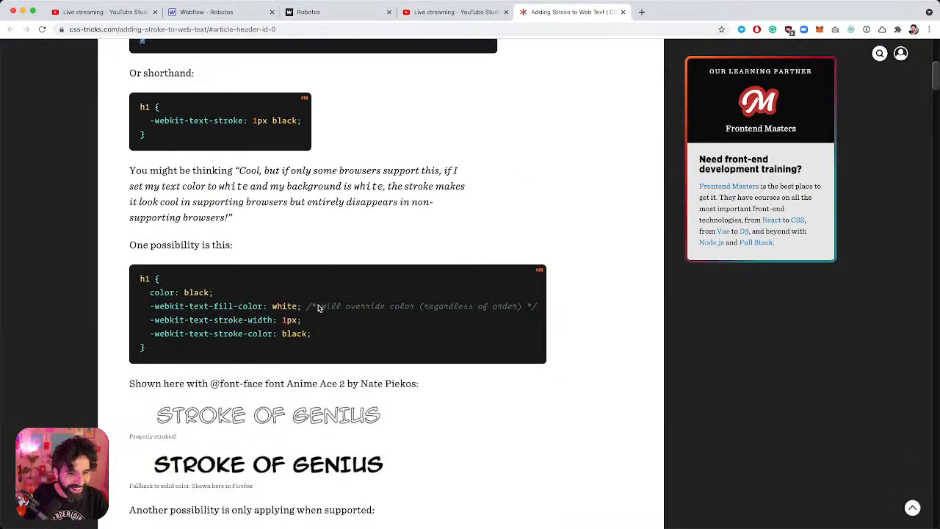
scroll(318, 306, down, 5)
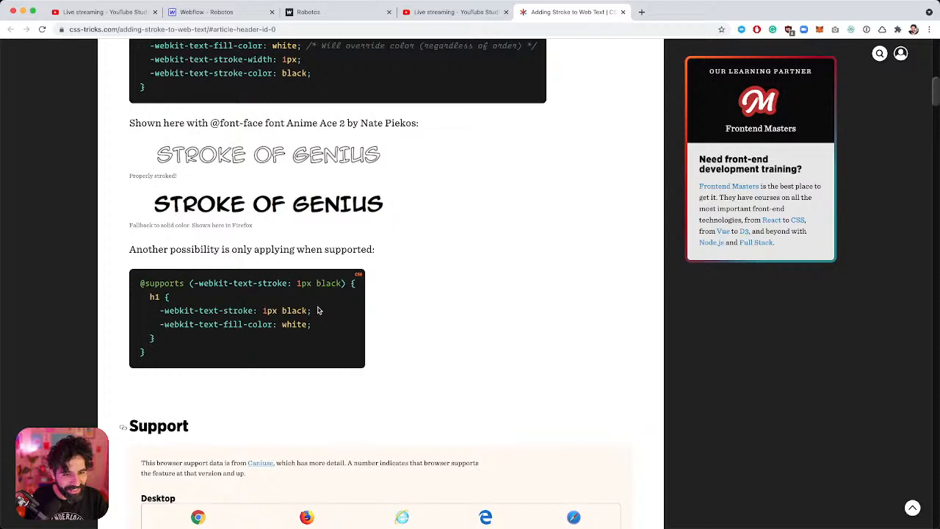
scroll(318, 310, up, 2)
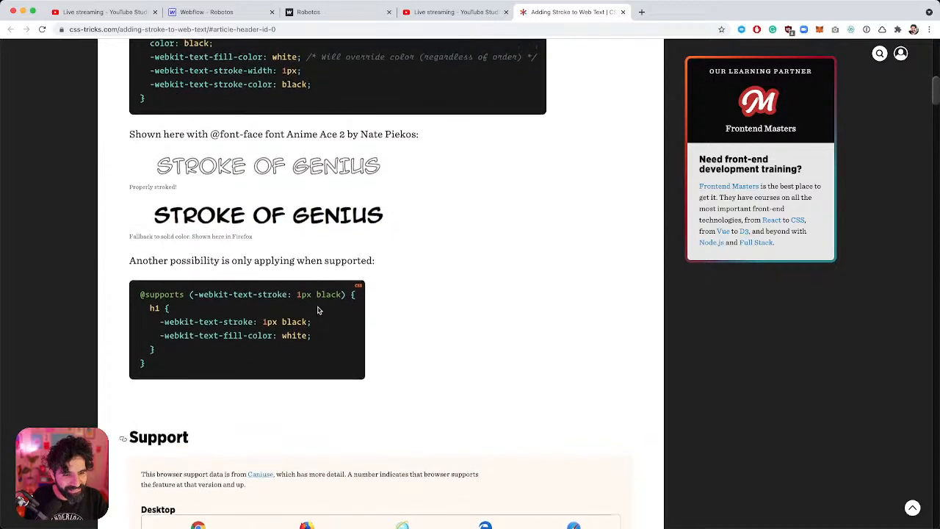
scroll(319, 310, up, 3)
scroll(318, 309, up, 1)
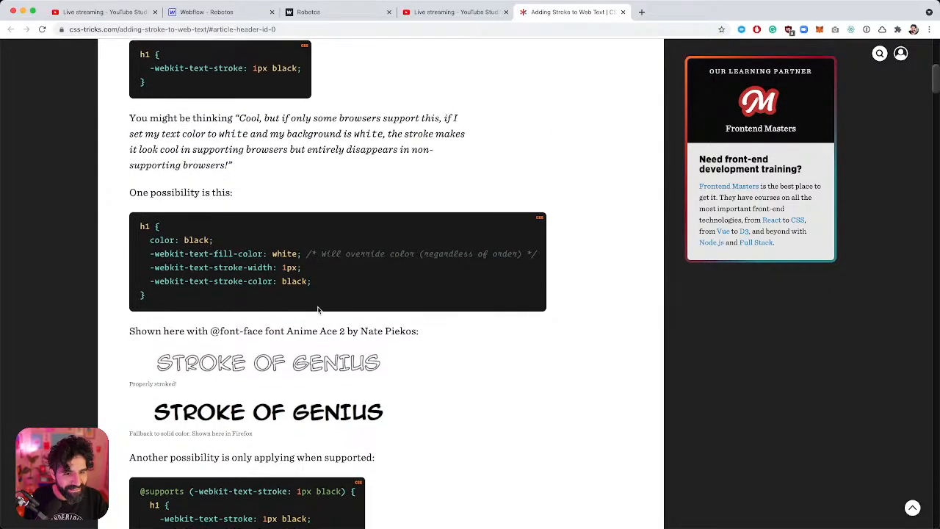
scroll(318, 310, up, 1)
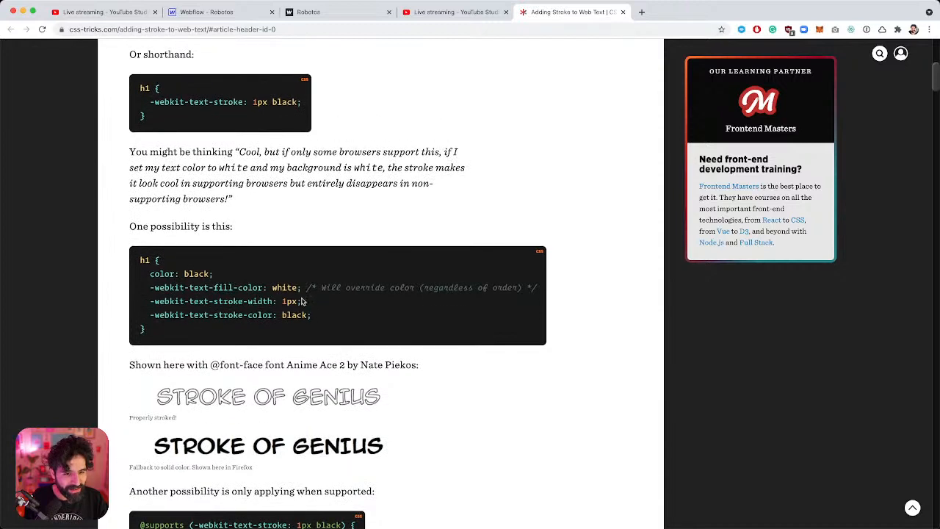
drag(302, 287, 148, 290)
key(super+c)
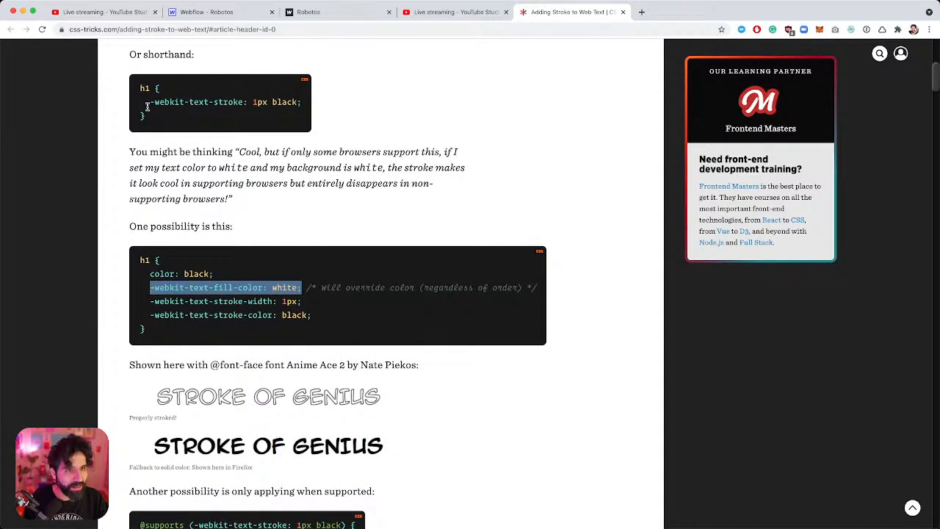
click(213, 13)
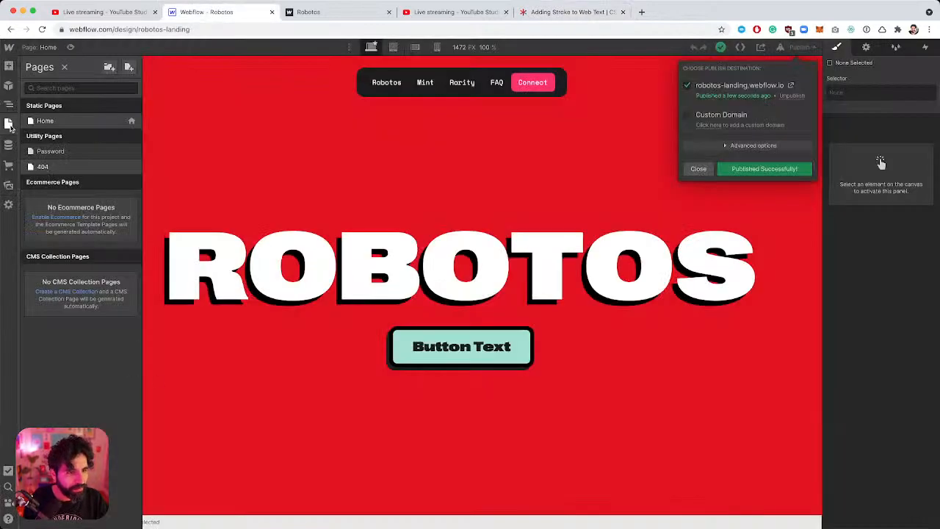
Paste the white text-fill-color line into the Home page's head style code and save.
click(130, 121)
scroll(291, 334, down, 15)
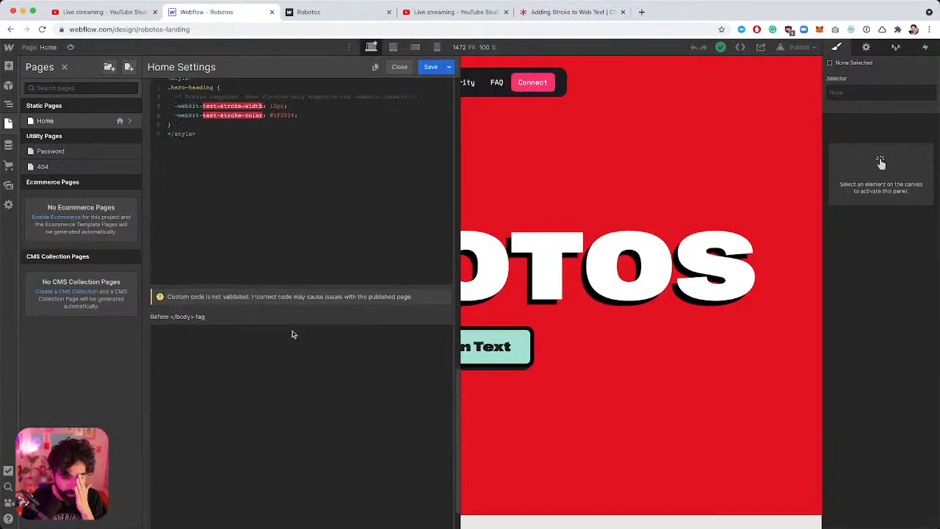
scroll(240, 292, up, 5)
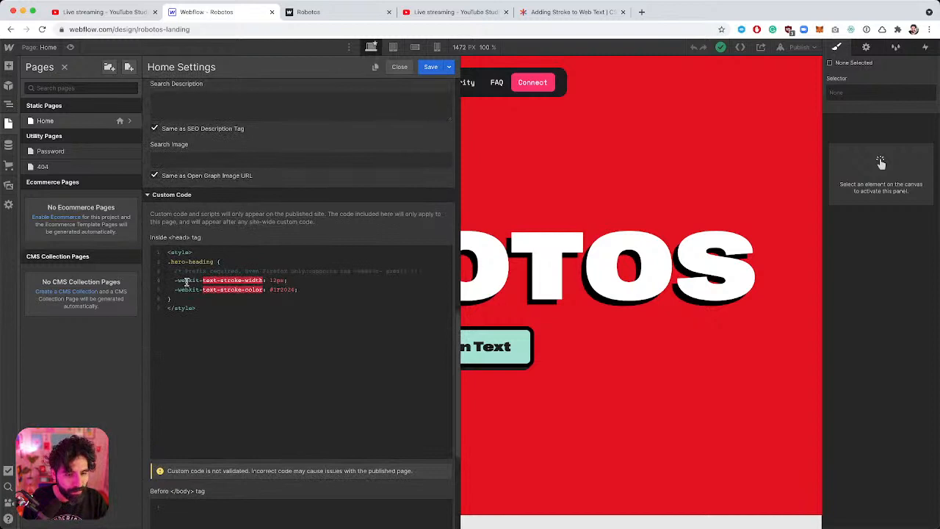
click(175, 280)
key(super+v)
key(Return)
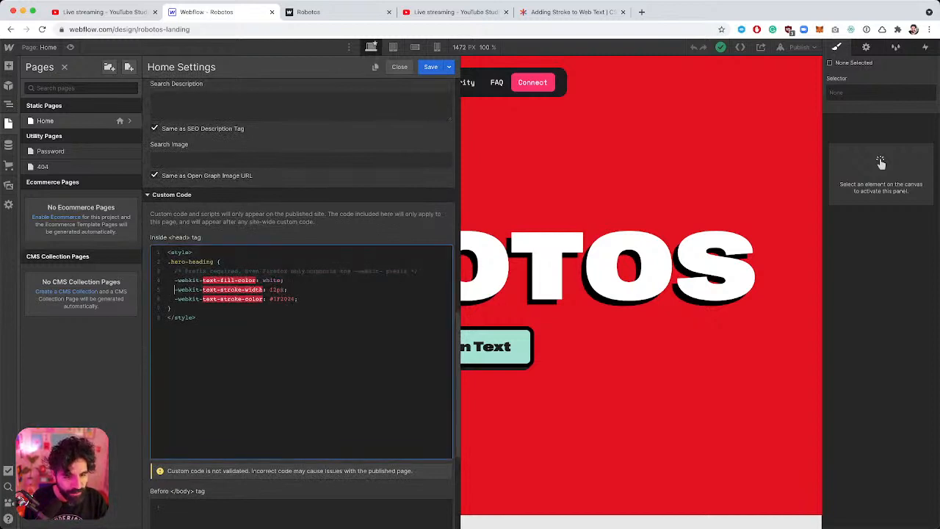
click(431, 67)
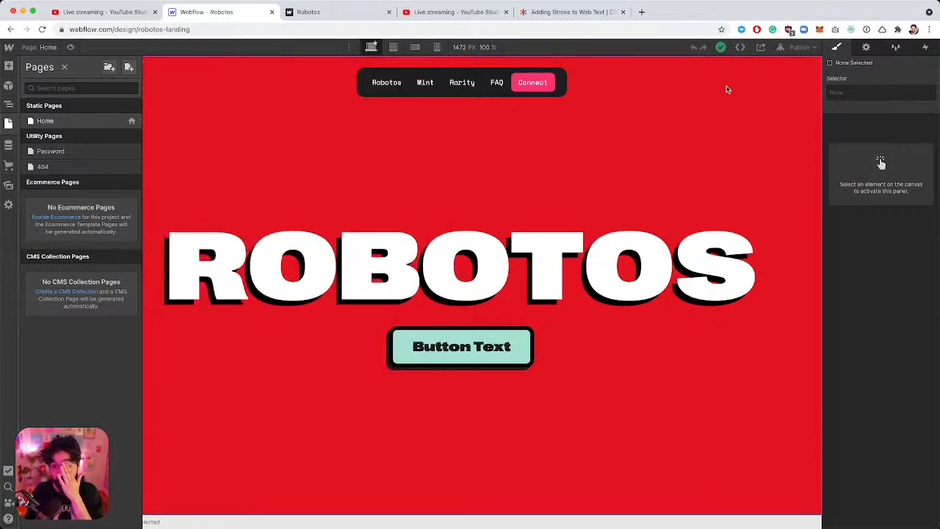
Publish to robotos-landing.webflow.io and compare the live page with the Figma design.
click(801, 47)
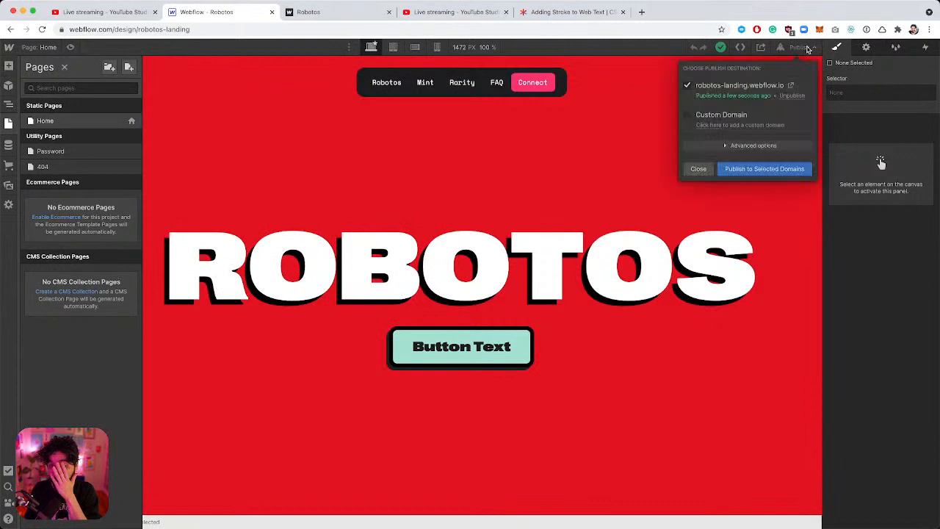
click(749, 172)
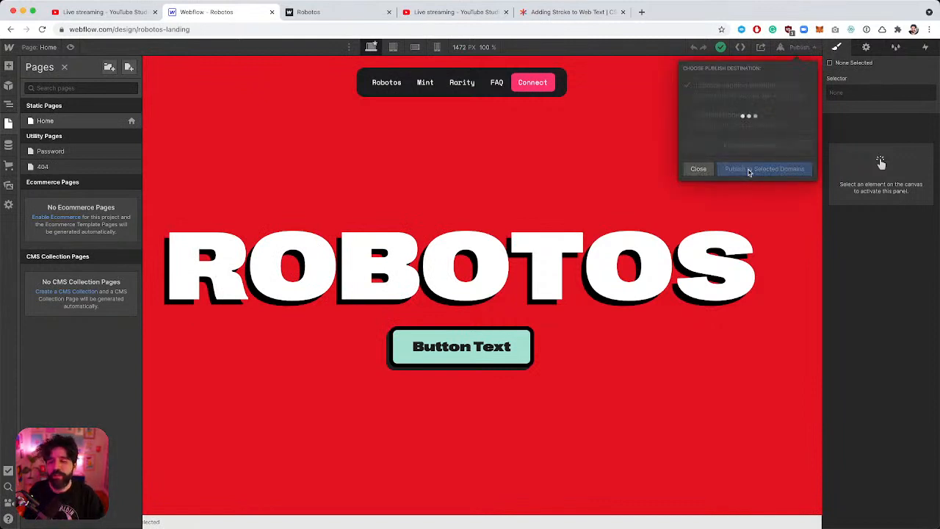
click(790, 86)
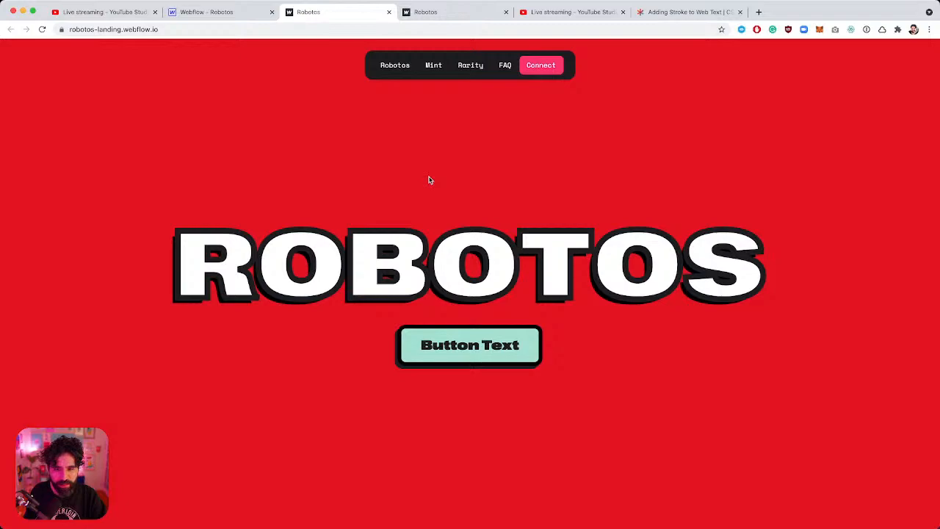
key(super+Tab)
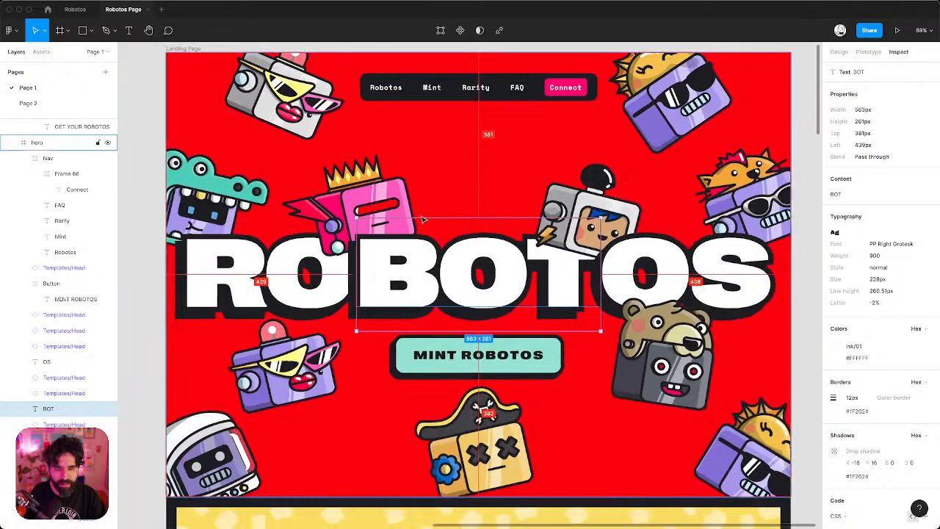
key(super+Tab)
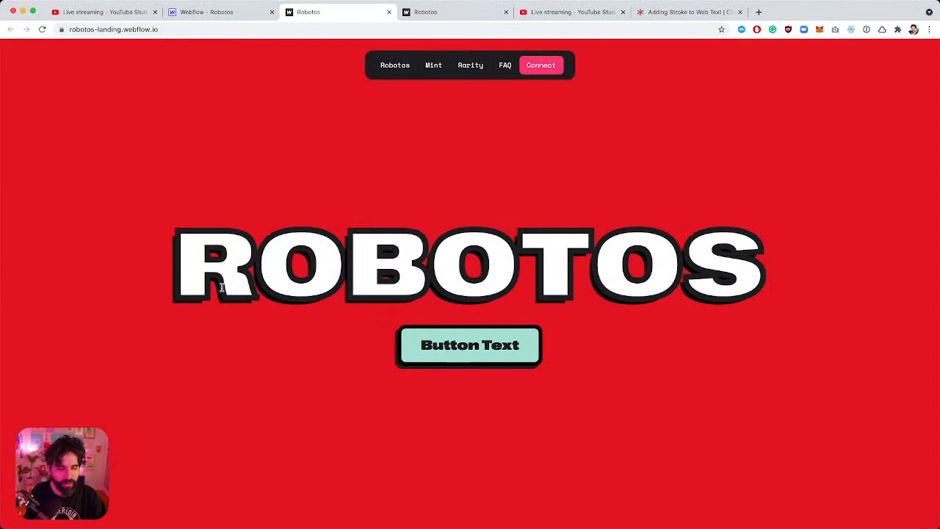
Select all of the Home page's head custom code, delete it, and save the settings.
click(243, 15)
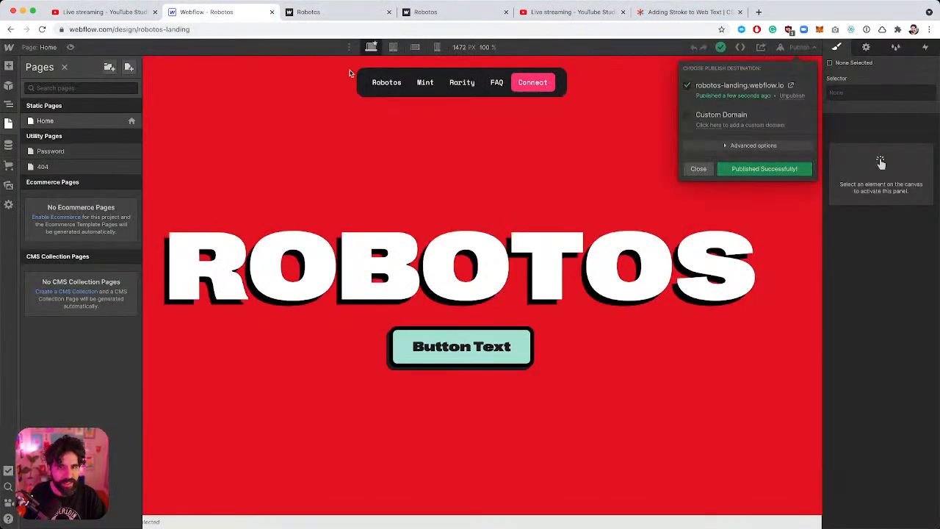
click(282, 263)
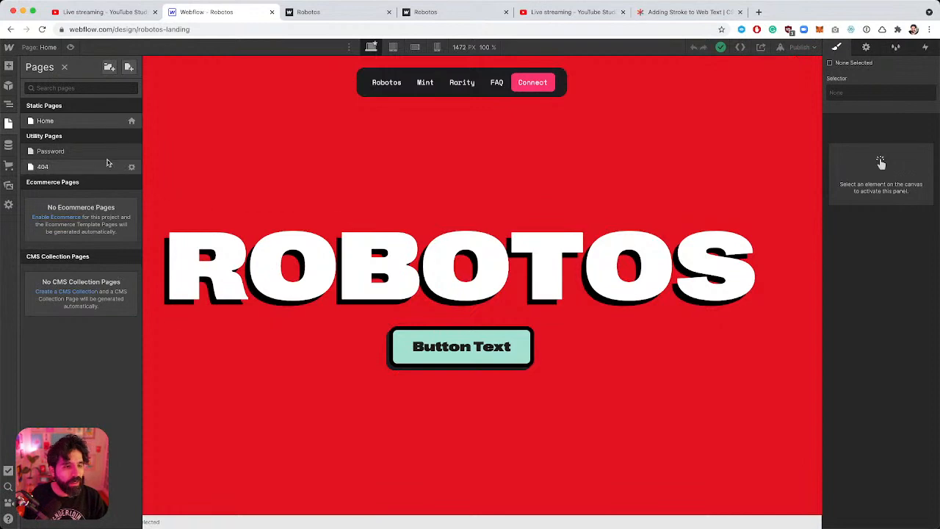
click(132, 120)
scroll(258, 272, down, 1)
scroll(259, 271, down, 10)
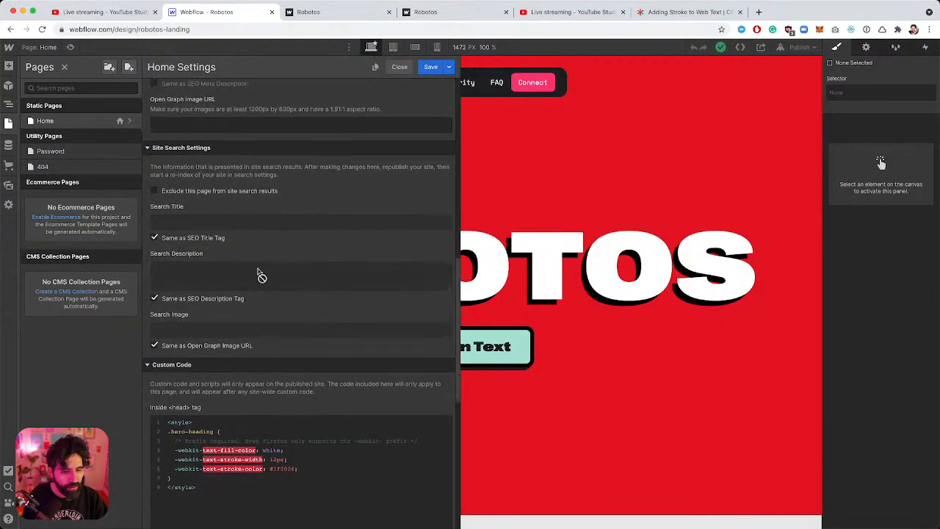
scroll(210, 336, down, 3)
key(ctrl+a)
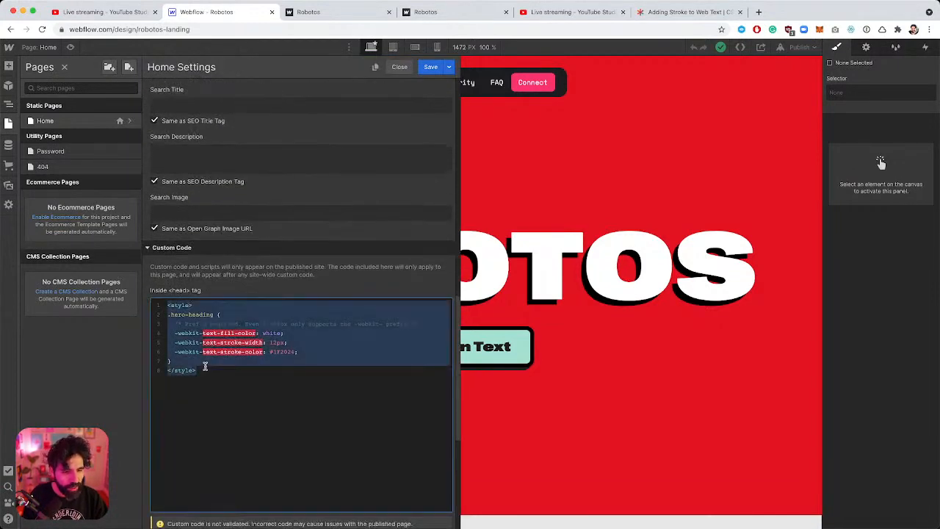
key(BackSpace)
click(430, 67)
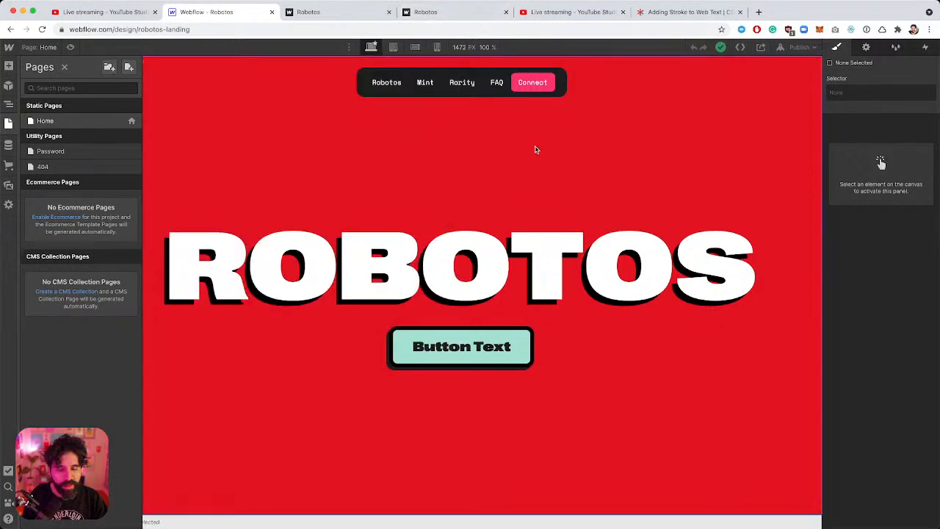
Change the hero call-to-action button label to 'Mint Robotos'.
click(430, 178)
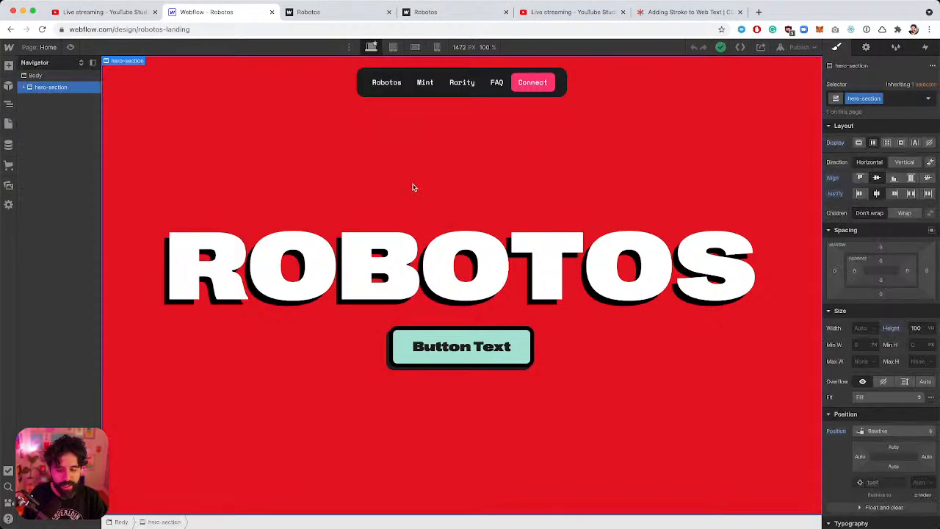
click(458, 342)
double_click(458, 342)
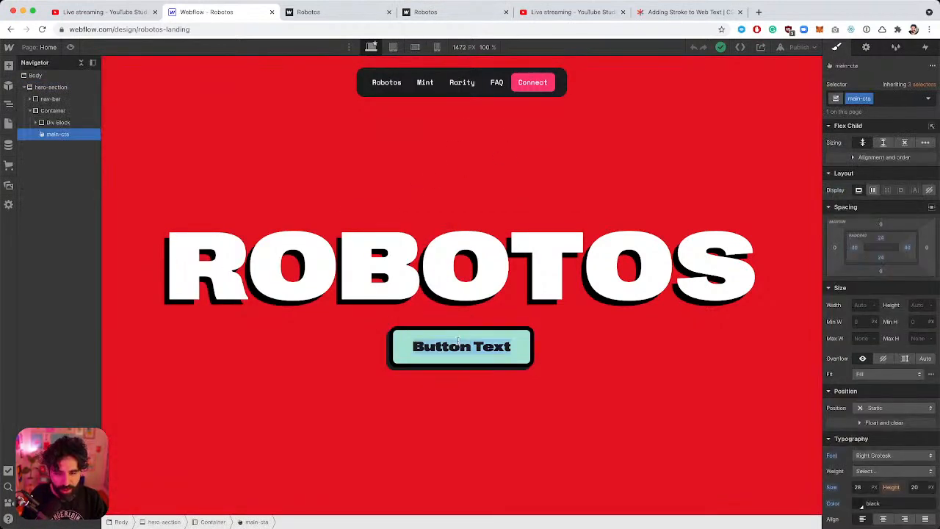
text(Mint)
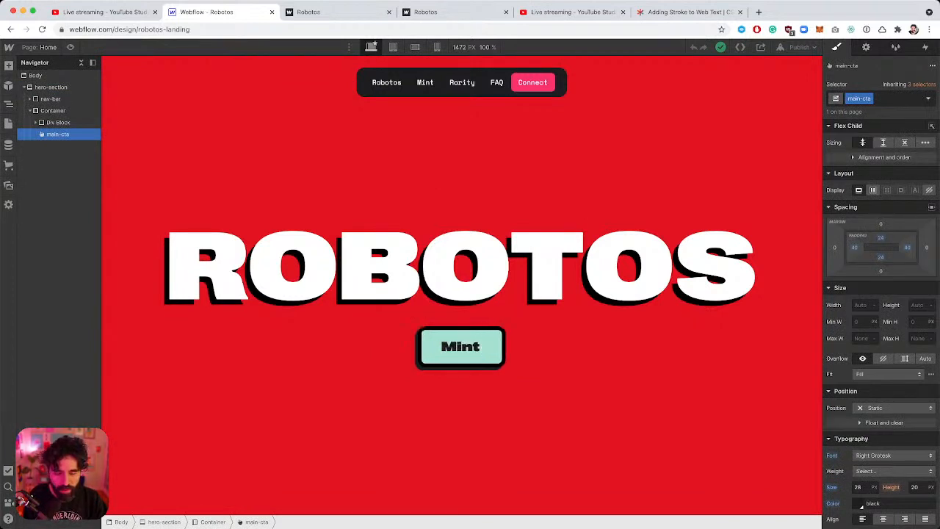
text( Robotos)
Compare the button label against the Figma design.
click(602, 346)
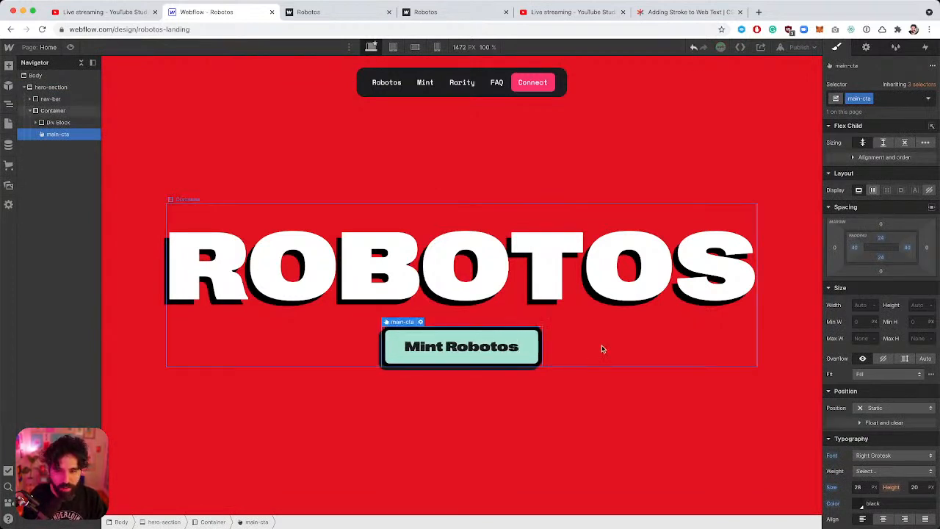
key(super+Tab)
scroll(567, 299, down, 2)
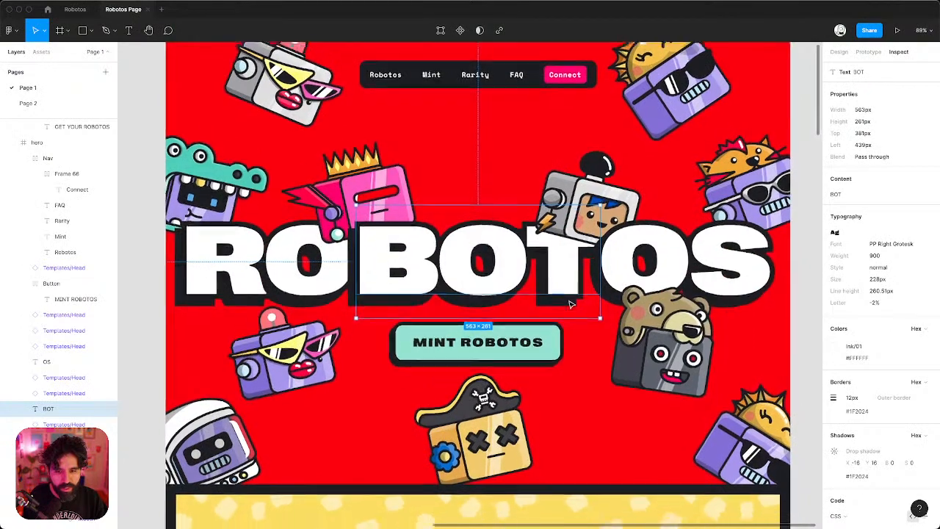
key(super+Tab)
click(478, 379)
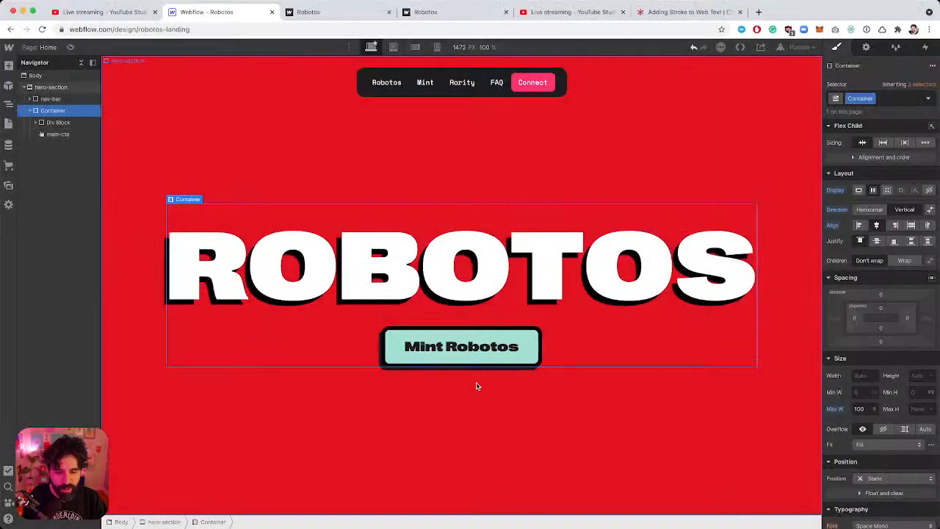
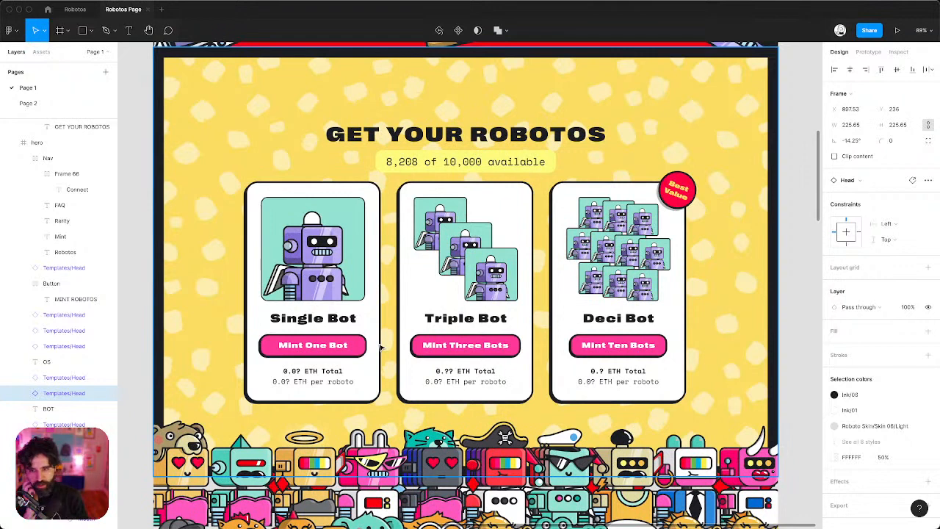
Drill into the Figma mint cards to inspect the Triple Bot and Deci Bot images.
double_click(475, 276)
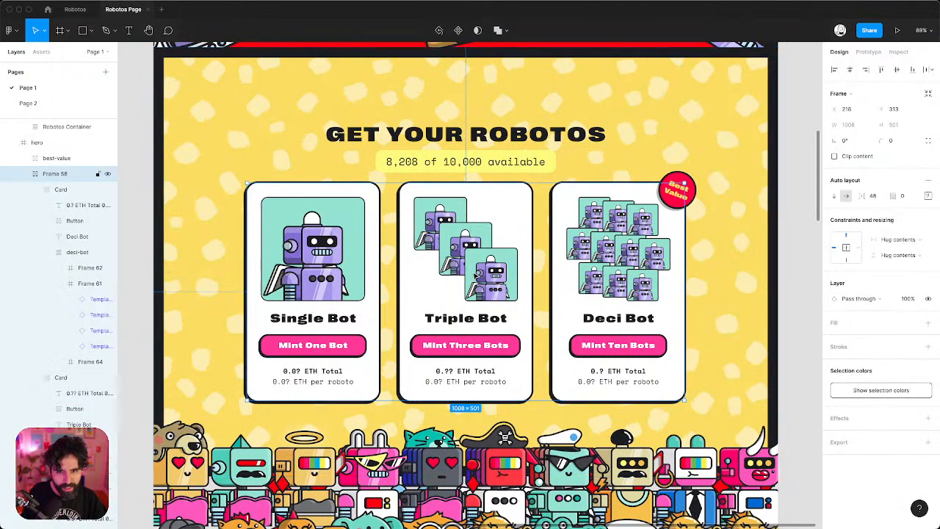
double_click(495, 273)
double_click(495, 272)
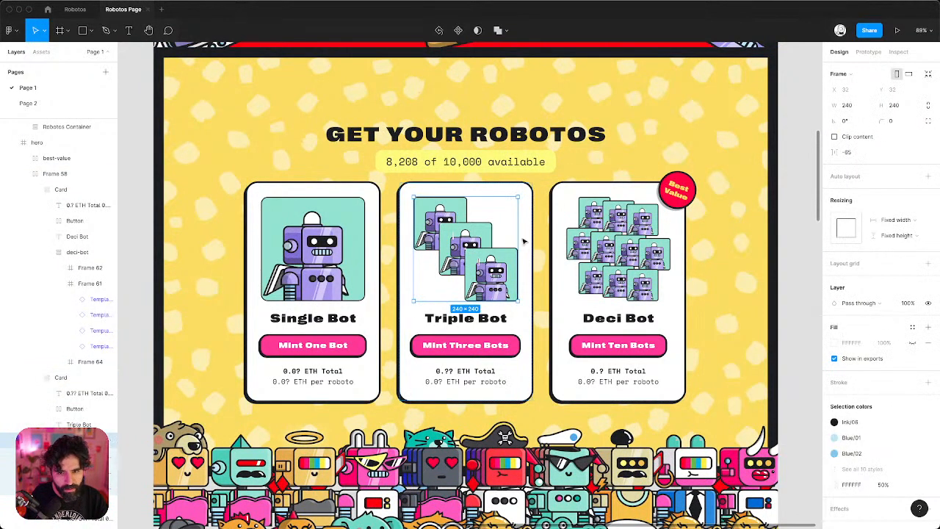
click(629, 244)
double_click(629, 244)
double_click(629, 245)
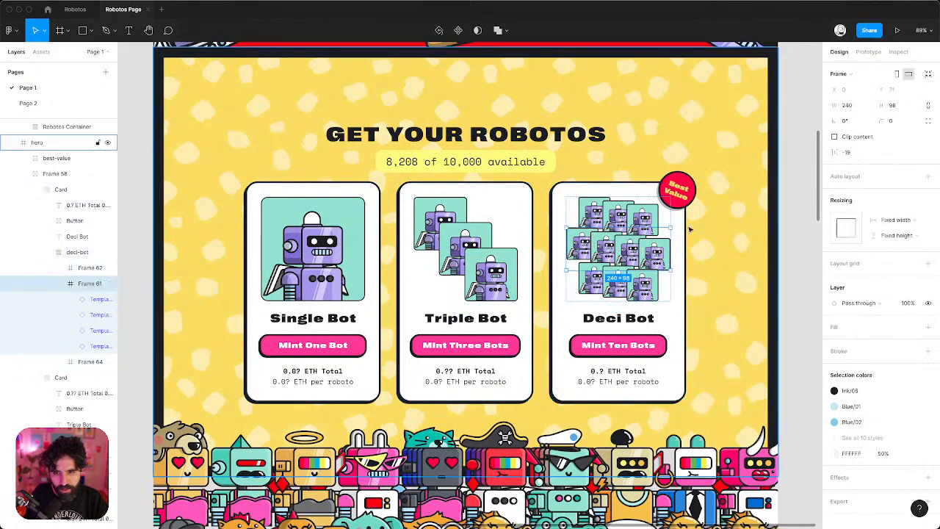
key(Escape)
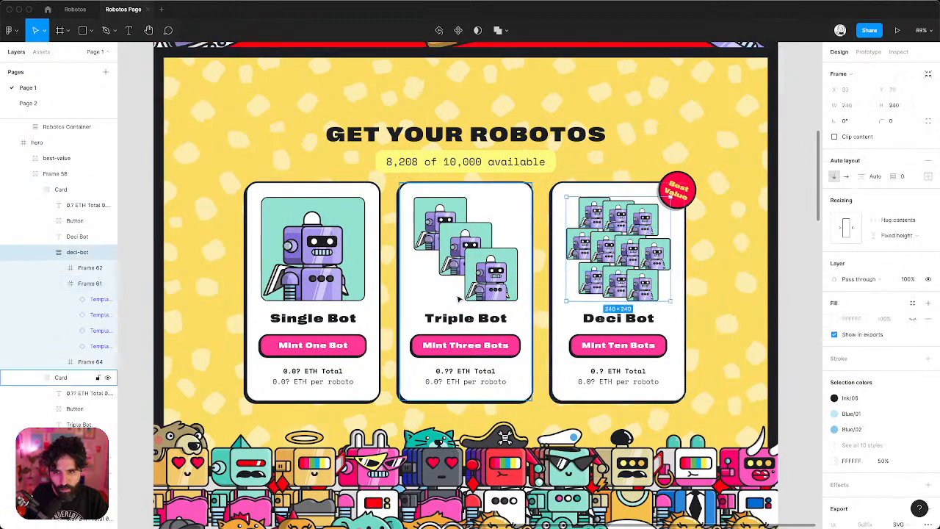
Select the mint section frame and copy its F9E174 fill colour for Webflow.
click(436, 163)
key(super+Tab)
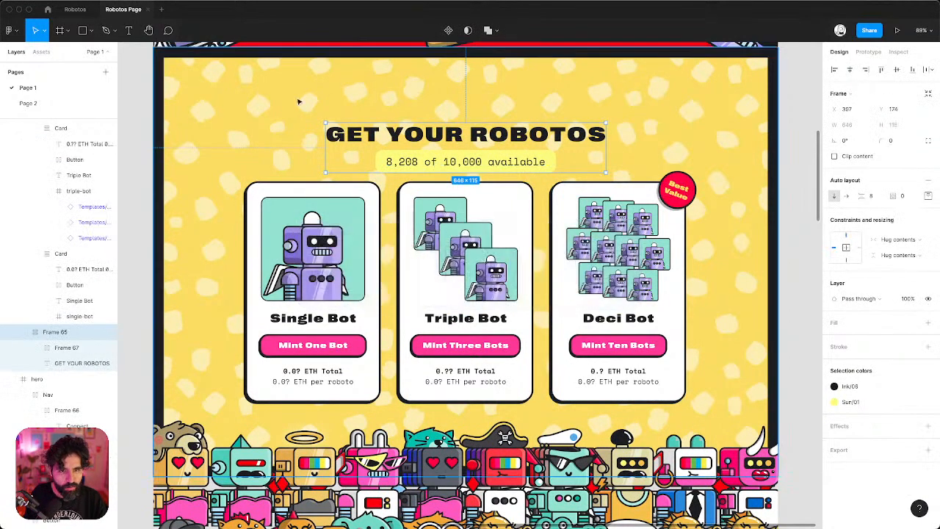
click(274, 92)
click(852, 344)
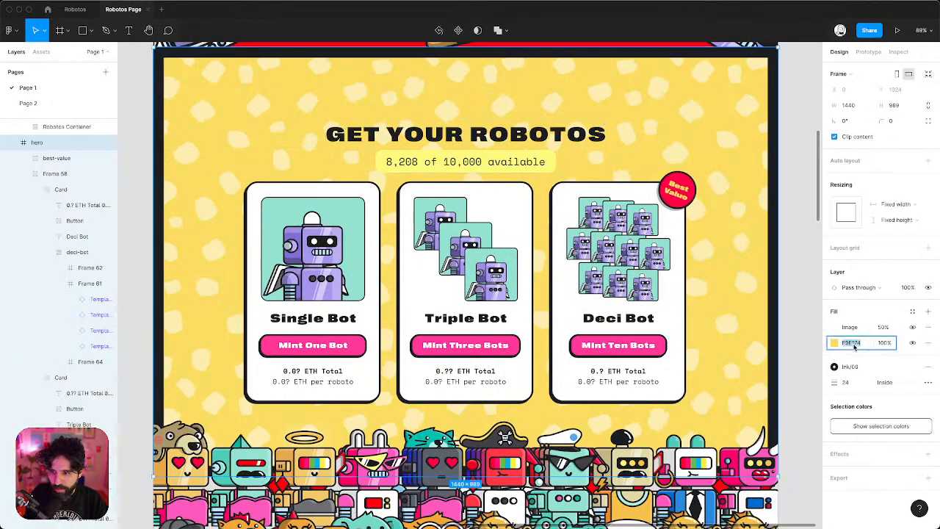
key(super+Tab)
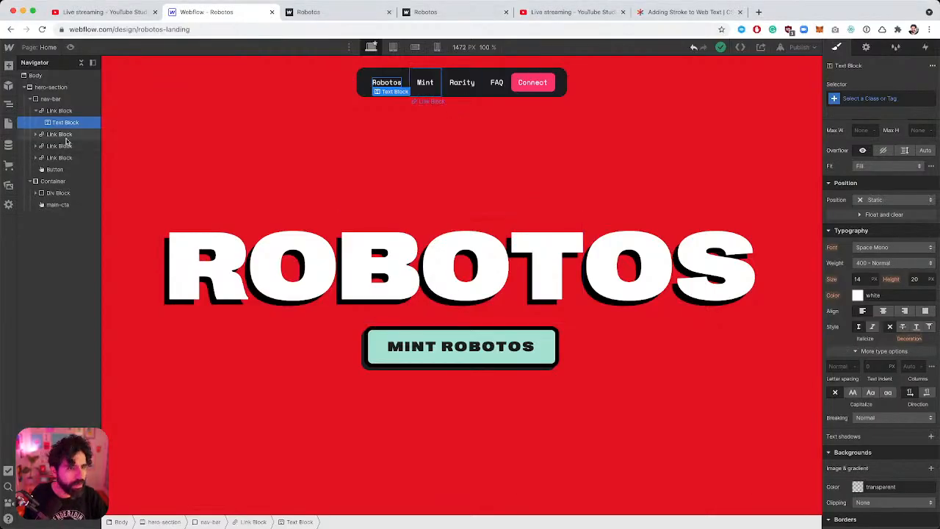
Insert a new Section into the page Body below the red hero.
click(27, 86)
click(35, 76)
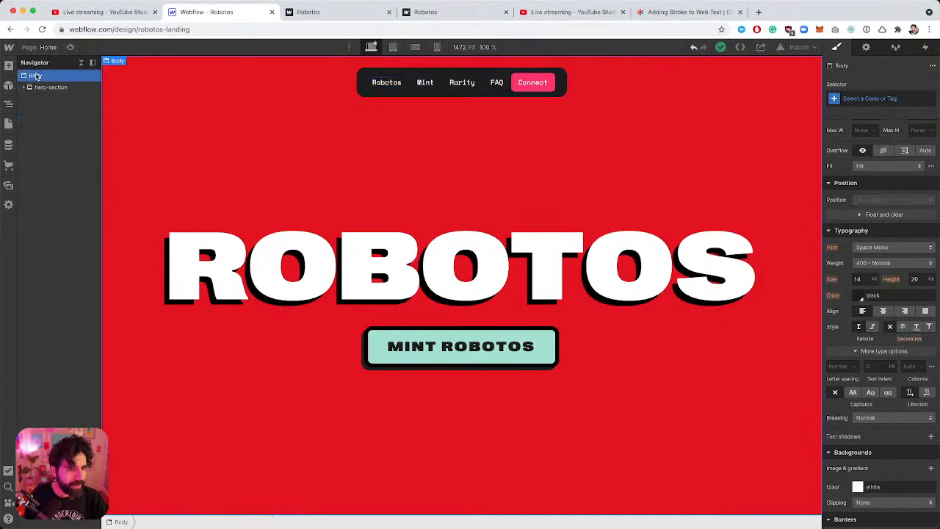
key(super+e)
text(sect)
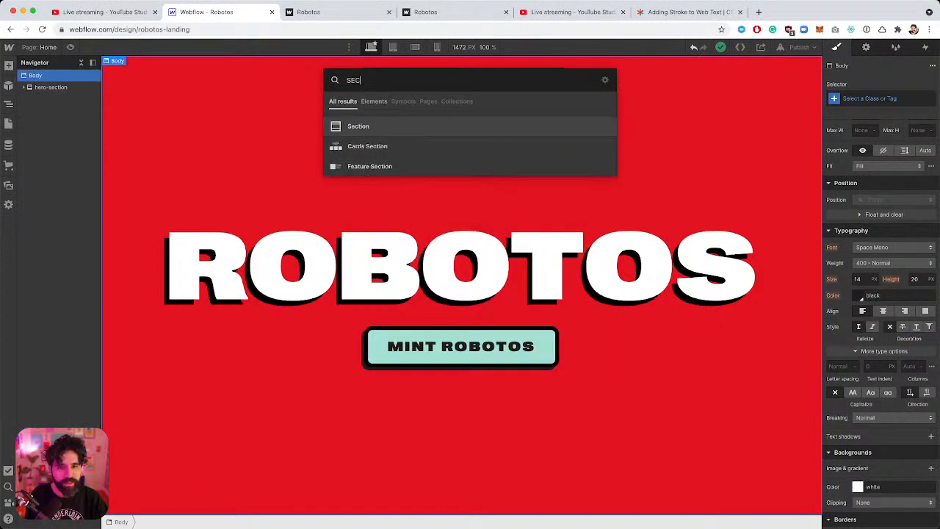
key(Return)
Give the new section a yellow F9E174 background colour and compare it with Figma.
scroll(312, 328, down, 2)
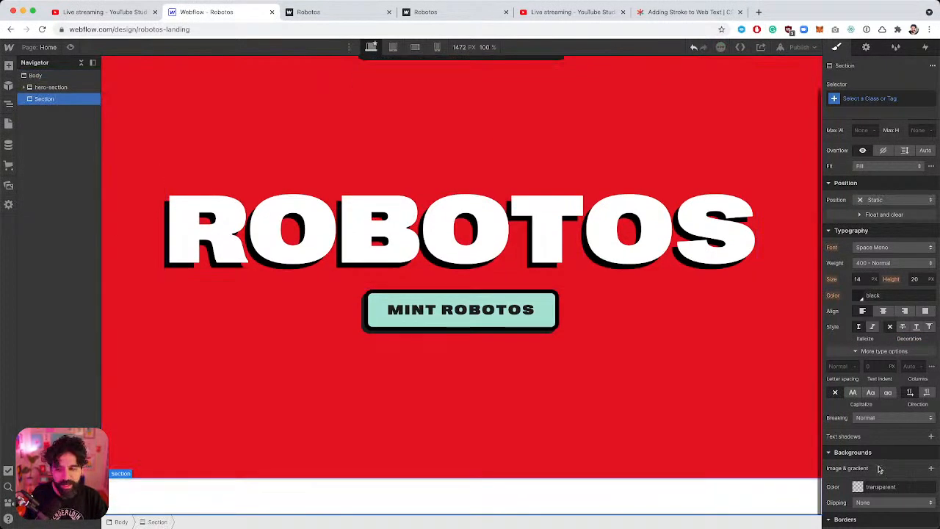
click(884, 485)
text(F9E17)
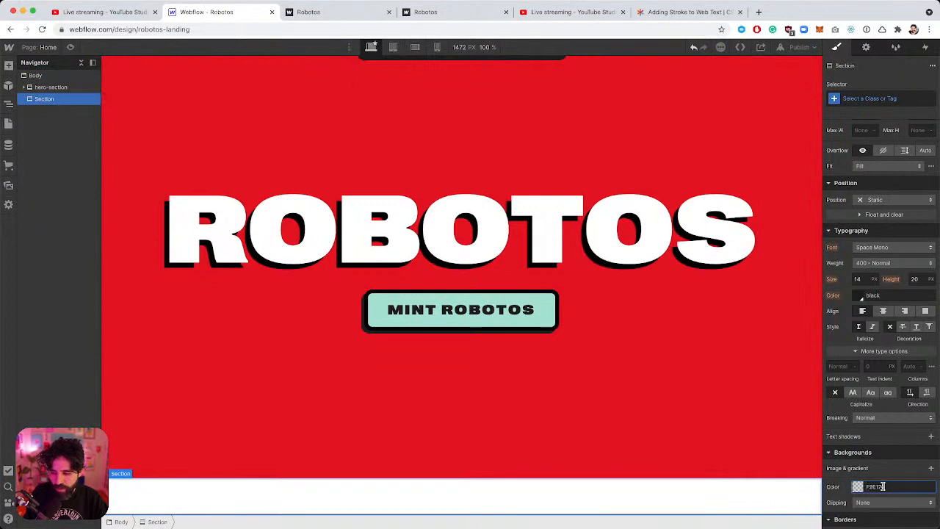
text(4)
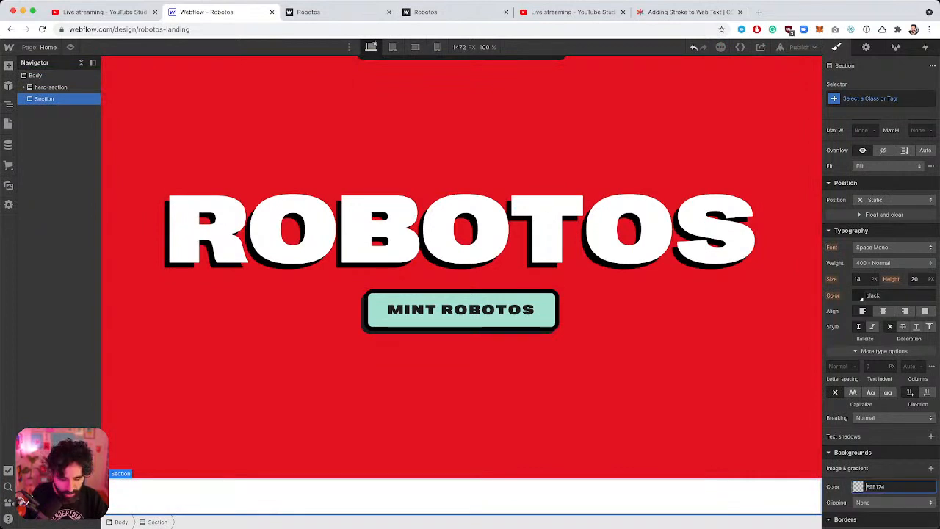
key(Return)
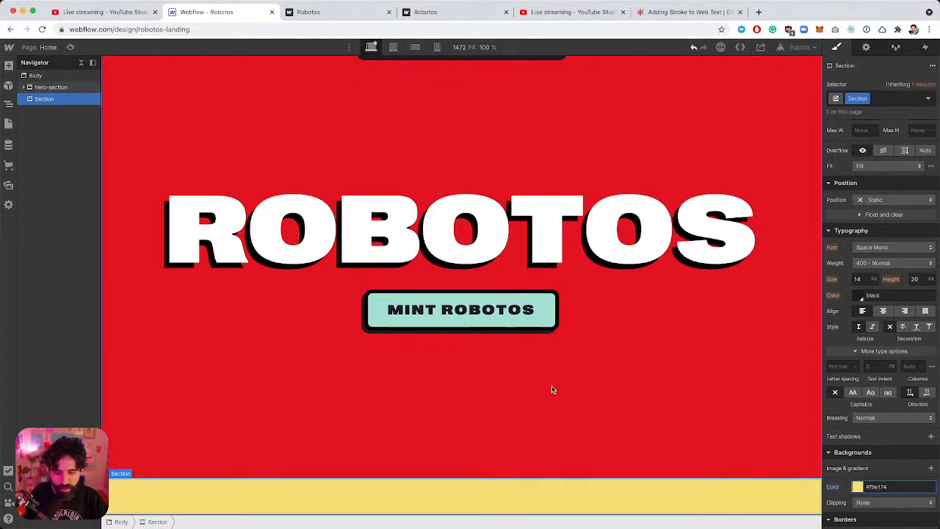
key(super+Tab)
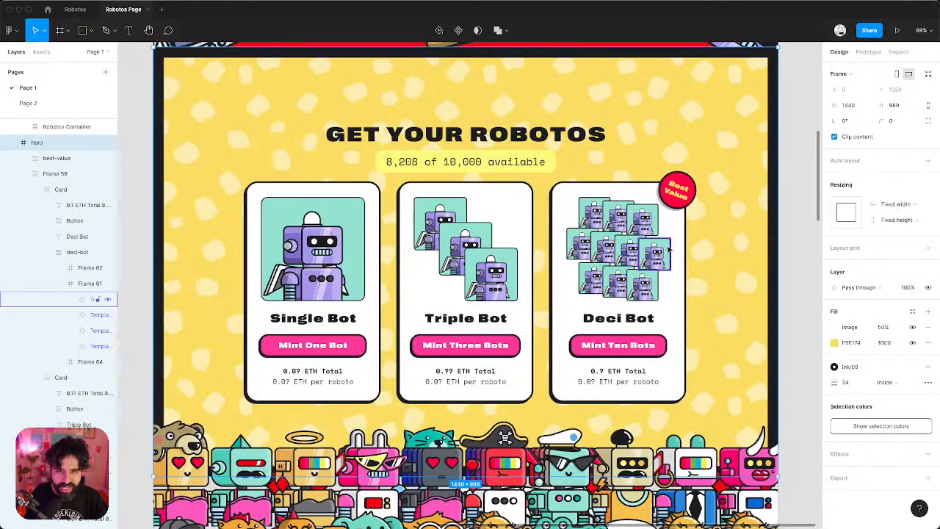
key(super+Tab)
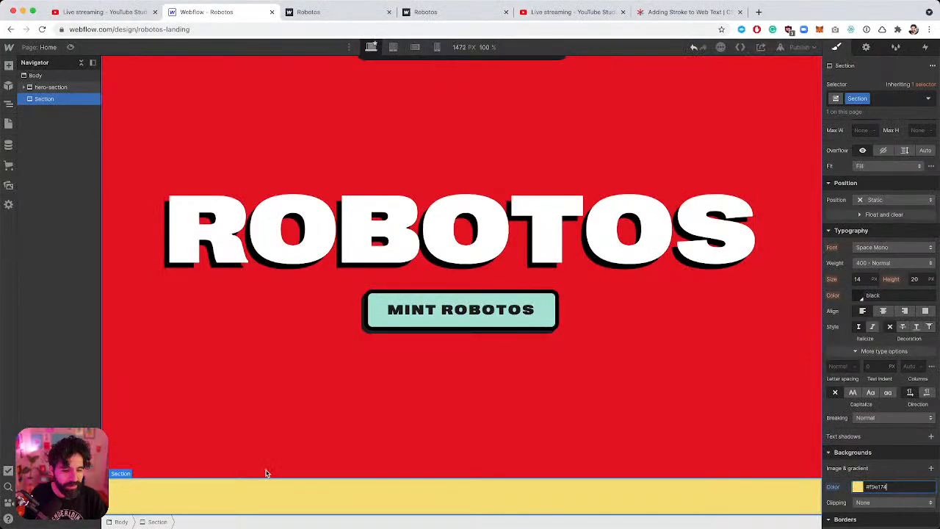
key(super+Tab)
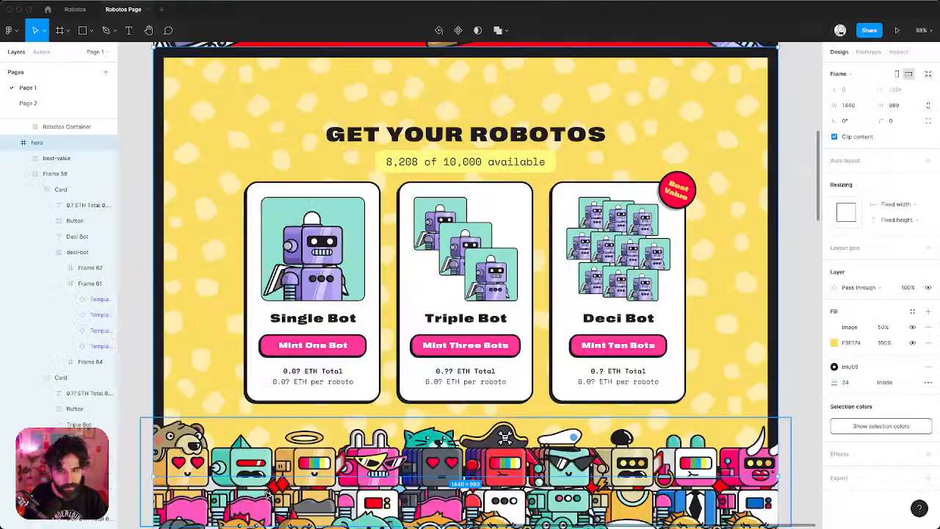
key(super+Tab)
key(super+k)
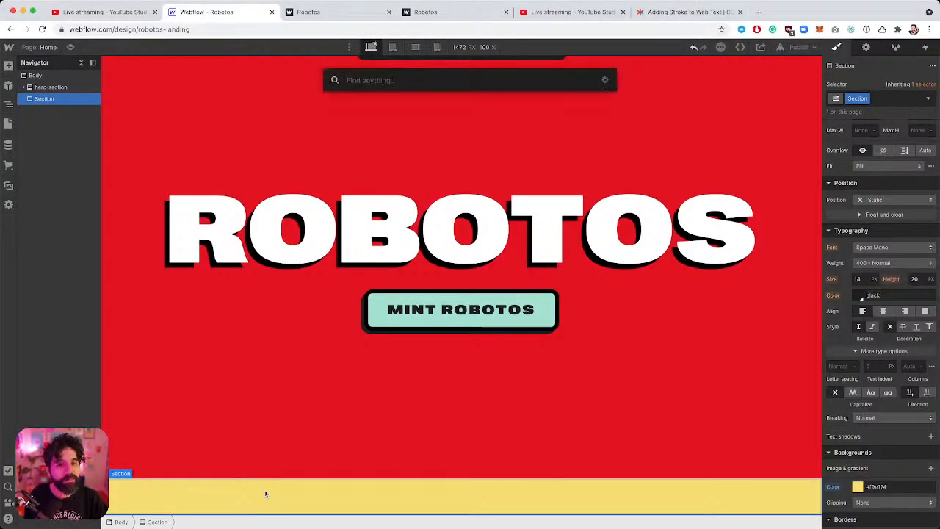
Add a Container with a Heading inside the yellow section.
text(SE)
key(BackSpace)
key(BackSpace)
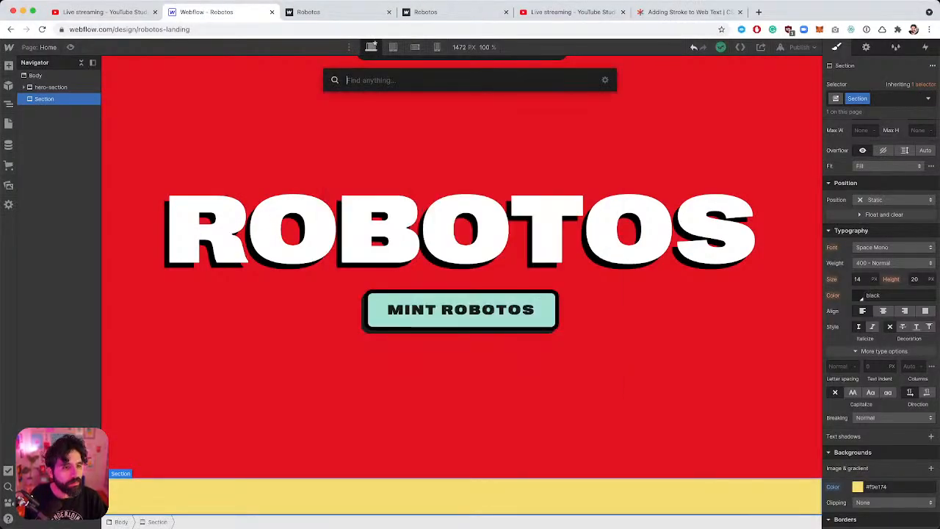
text(con)
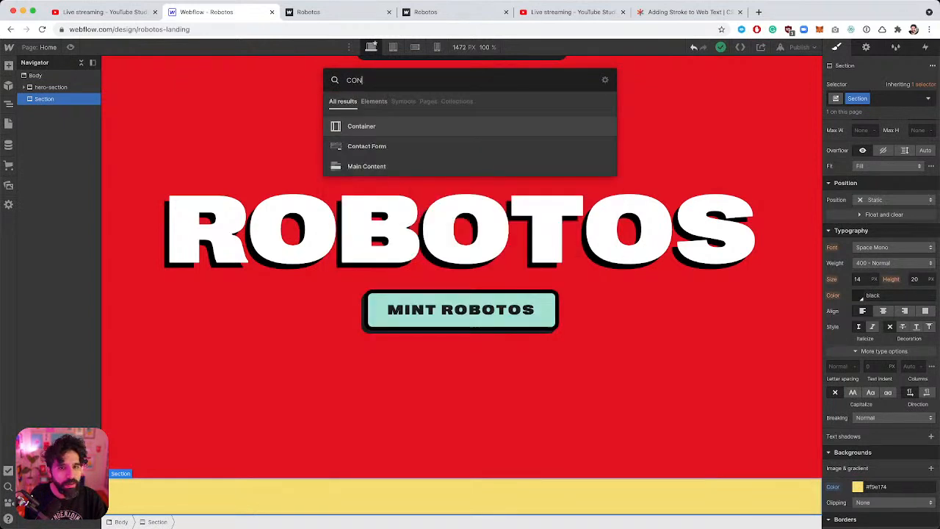
key(Return)
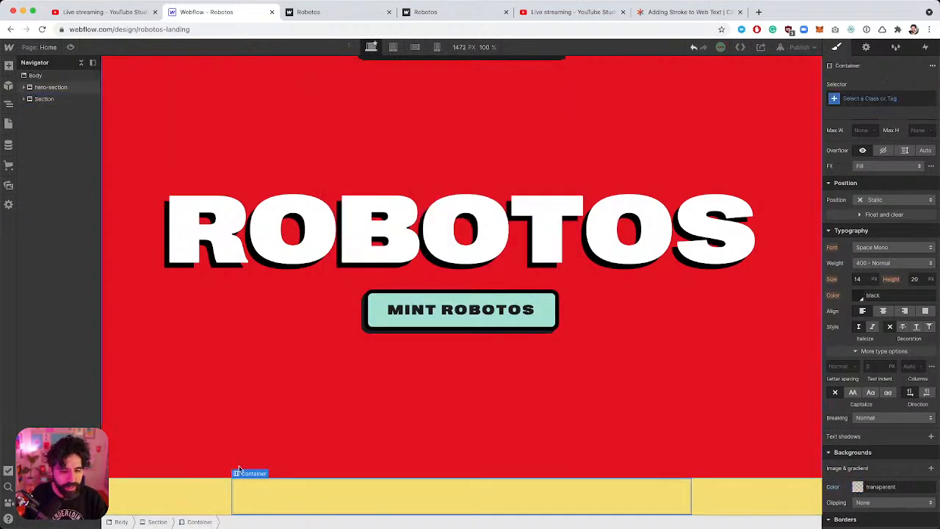
key(super+e)
text(HE)
key(Return)
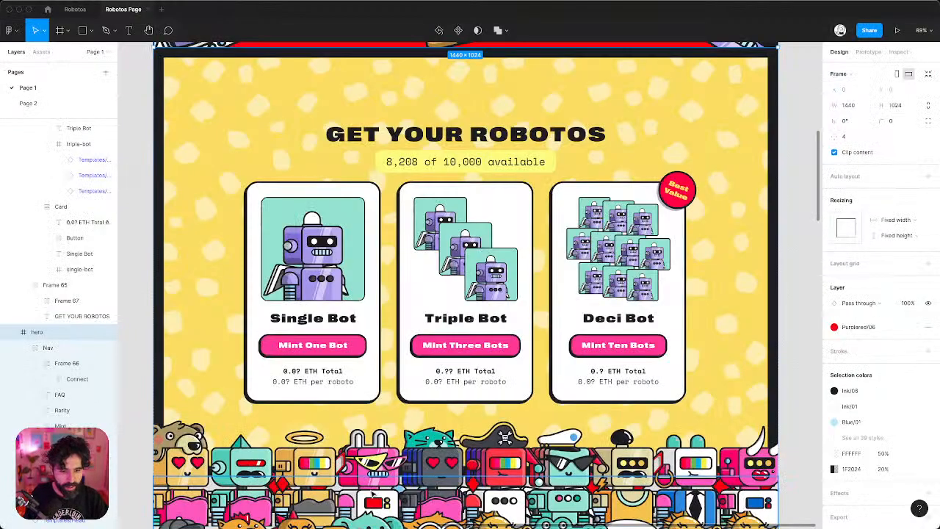
key(super+Tab)
key(super+Tab)
key(super+shift+Tab)
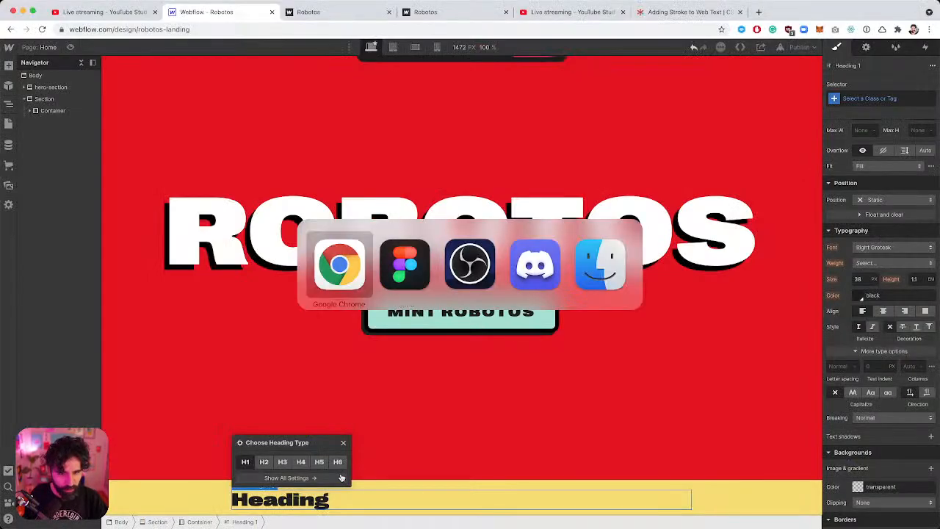
Make the heading an H2 reading 'Get Your Robotos'.
click(264, 462)
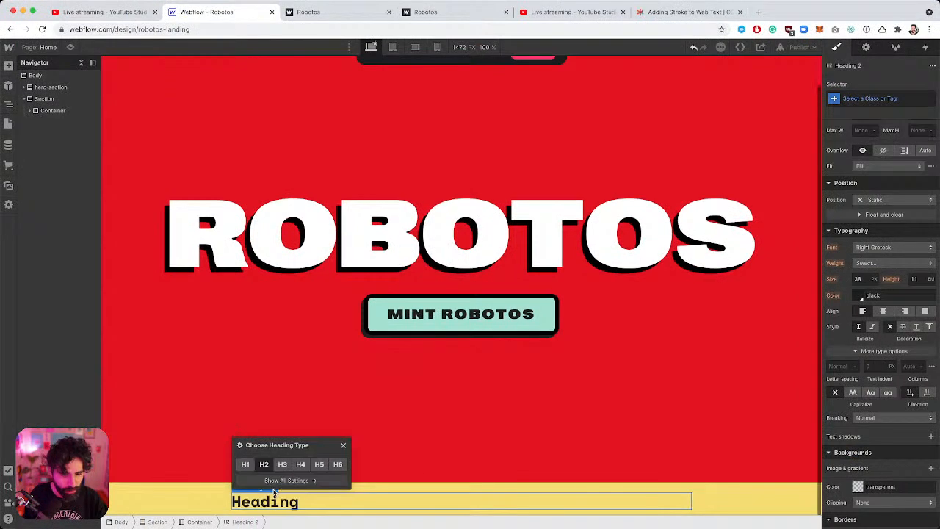
double_click(273, 501)
text(GET)
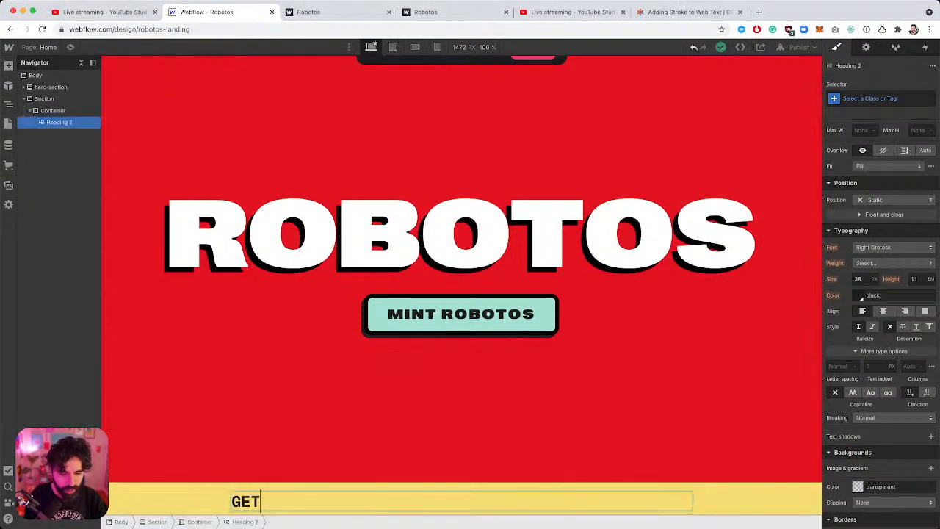
key(BackSpace)
key(BackSpace)
text(et your)
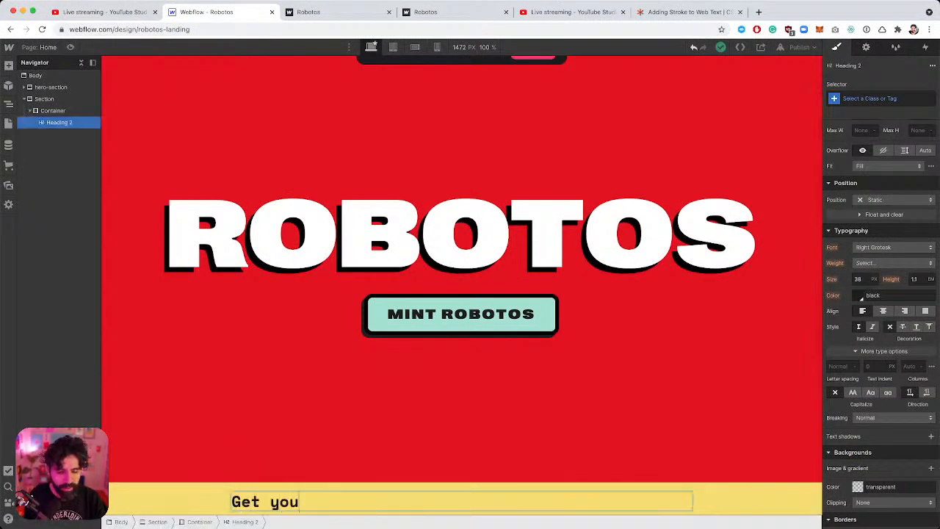
key(BackSpace)
key(BackSpace)
key(BackSpace)
key(BackSpace)
text(Your Ro)
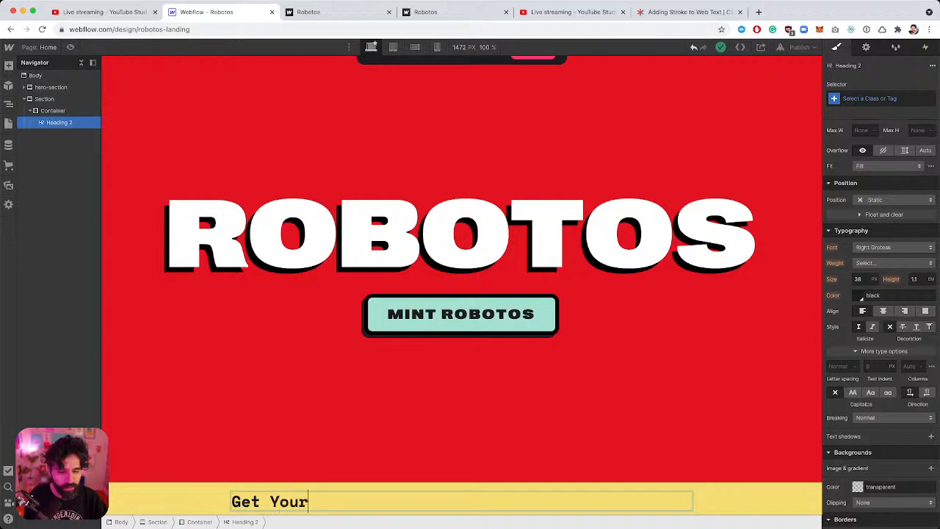
text(botos)
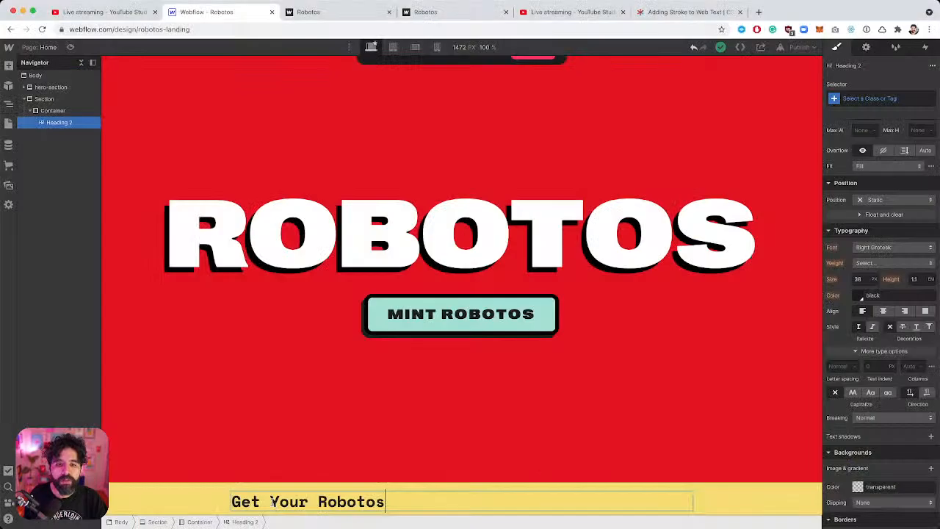
click(407, 476)
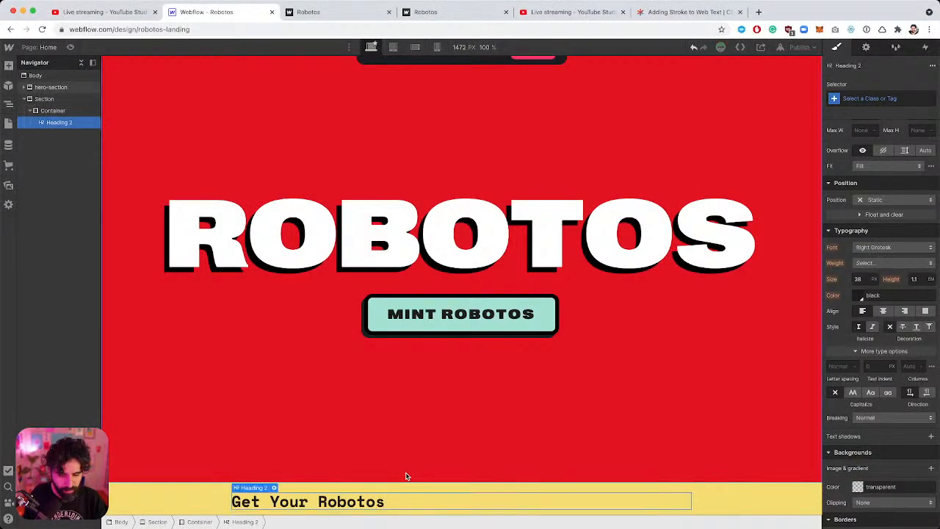
click(367, 507)
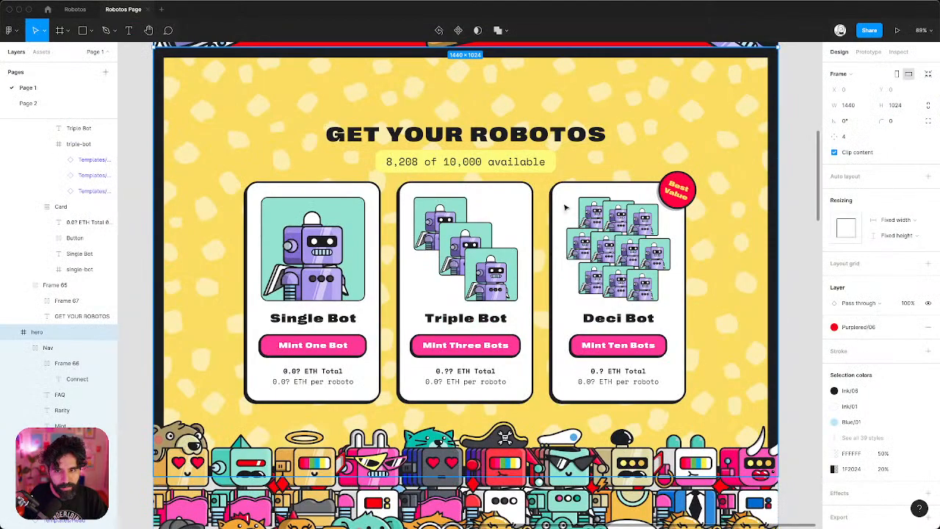
Retype the Figma heading as 'Get your Robotos' and centre the heading group horizontally.
scroll(564, 207, up, 5)
scroll(564, 207, down, 2)
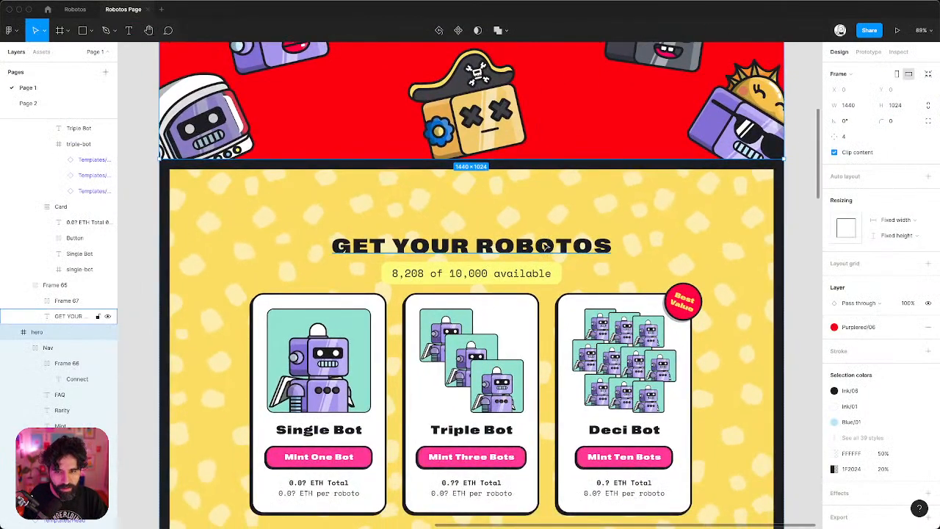
double_click(542, 244)
text(Ge)
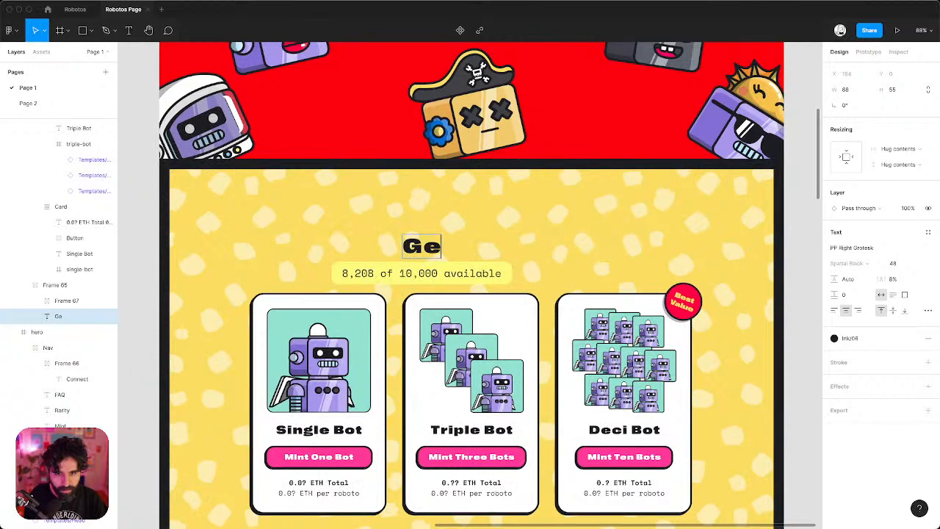
text(t your Ro)
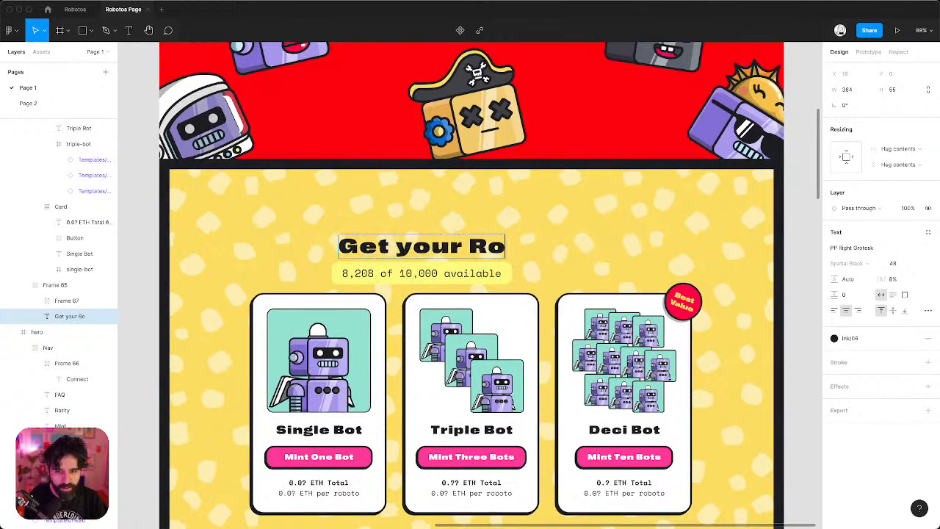
text(botos)
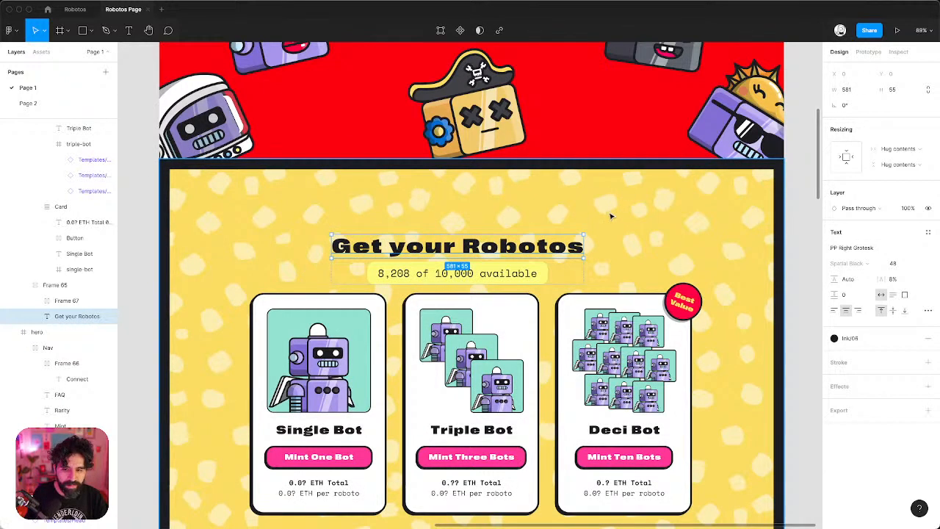
key(Escape)
key(Escape)
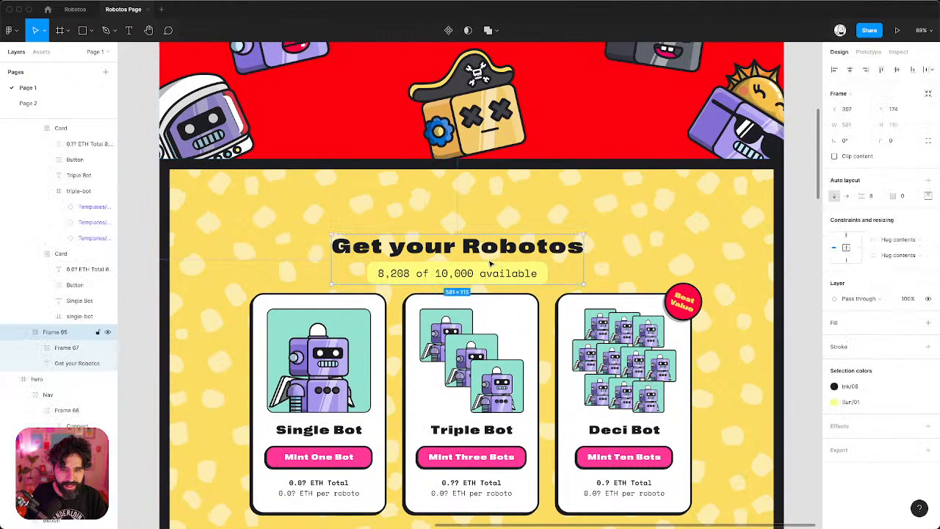
click(849, 69)
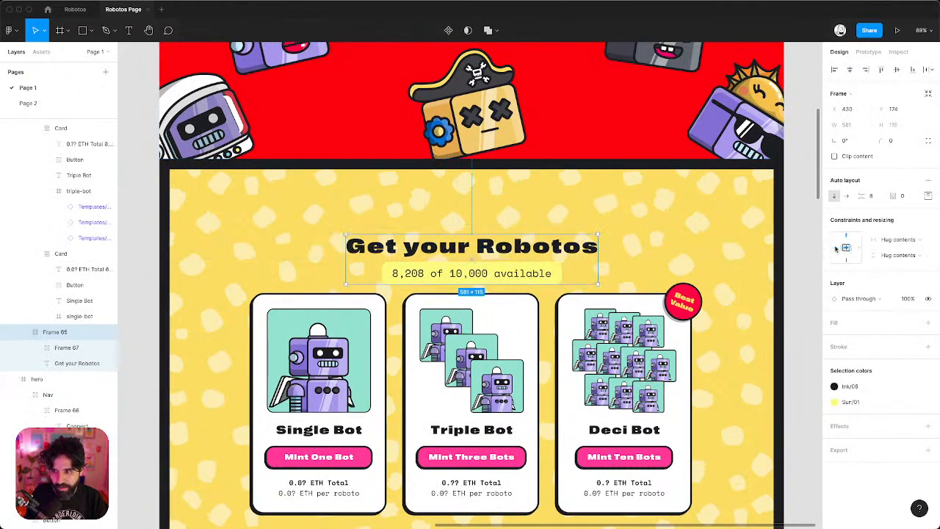
Change the Figma heading back to 'GET YOUR ROBOTOS' in capitals.
click(554, 252)
double_click(554, 251)
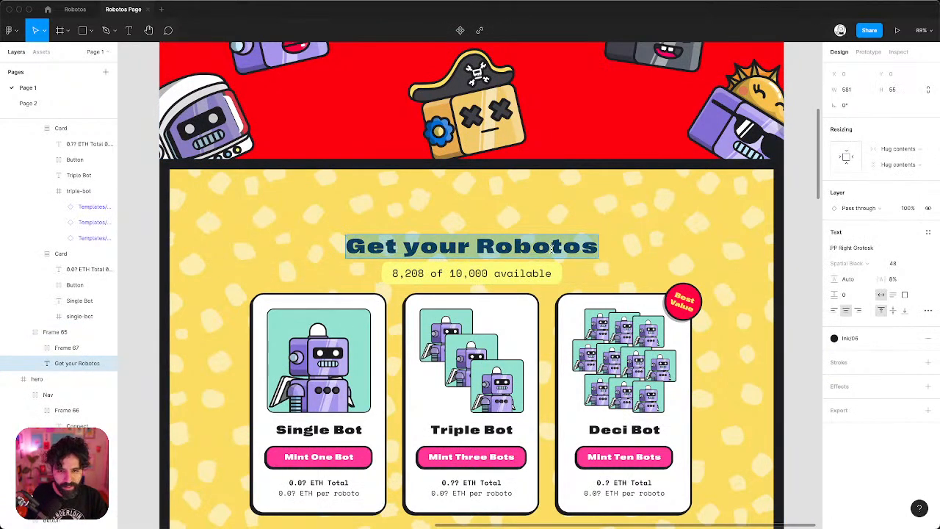
text(GET Y)
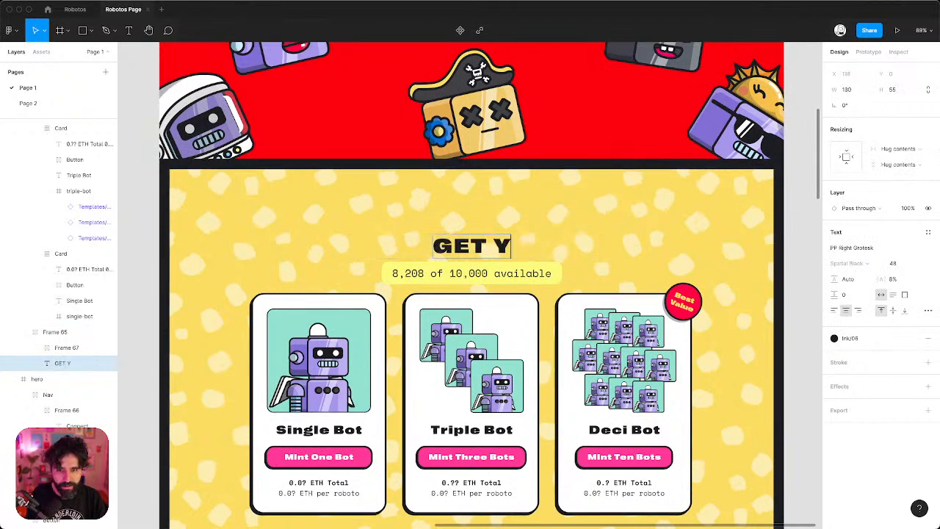
text(OUR ROBOTOS)
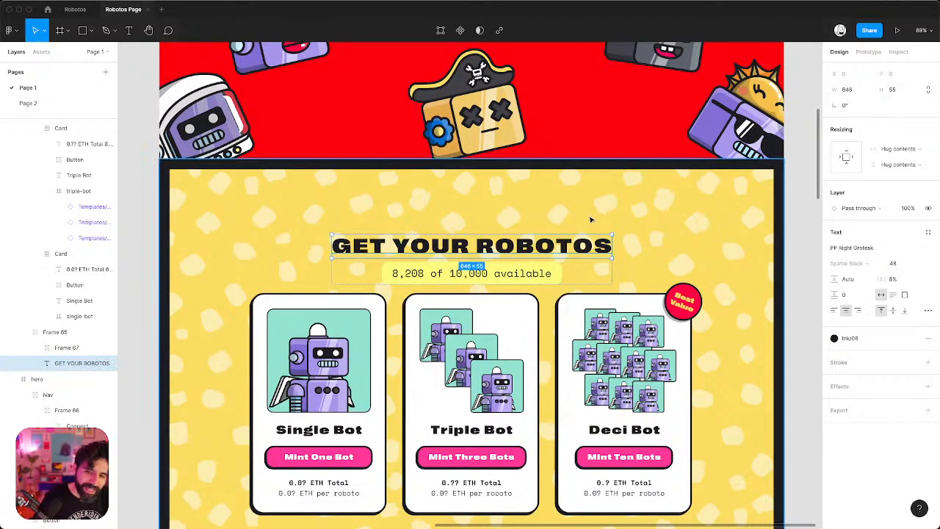
click(591, 219)
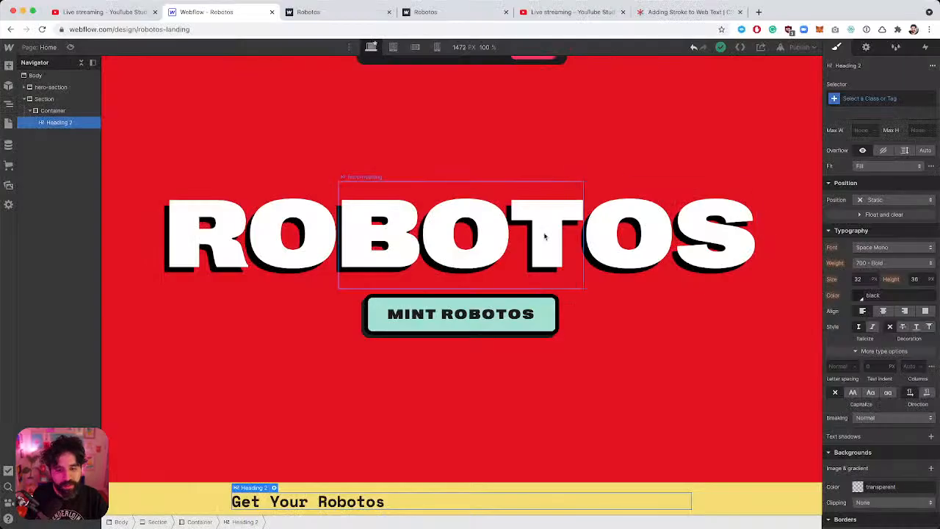
Retype the Webflow H2 as 'Get your robotos' in sentence case, checking Figma first.
double_click(340, 501)
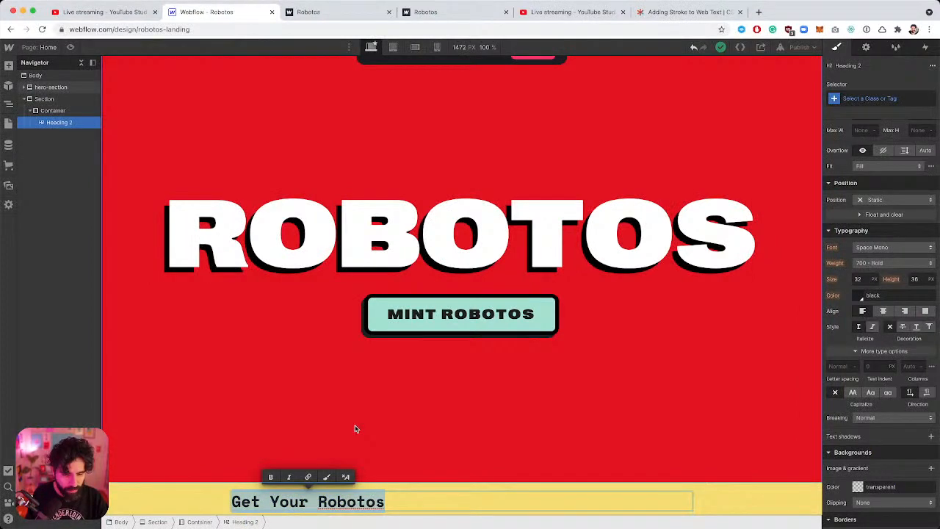
key(super+Tab)
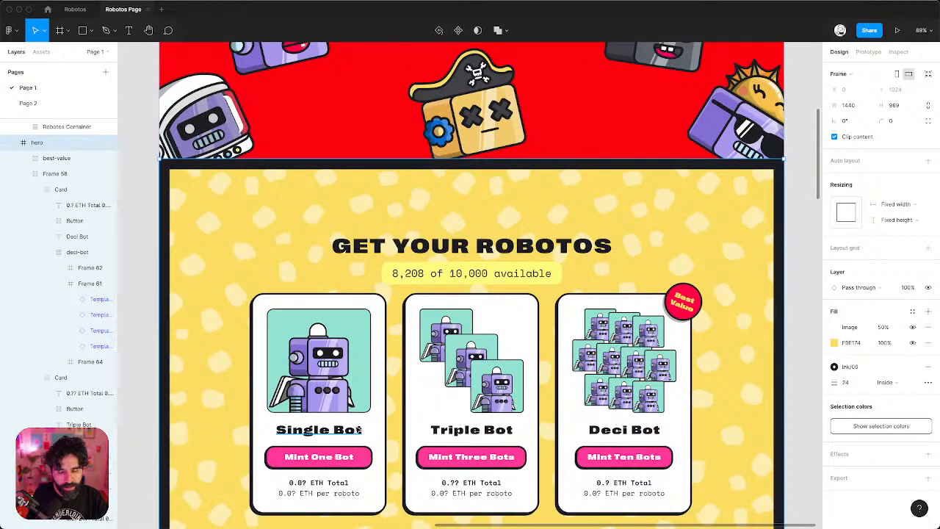
key(super+Tab)
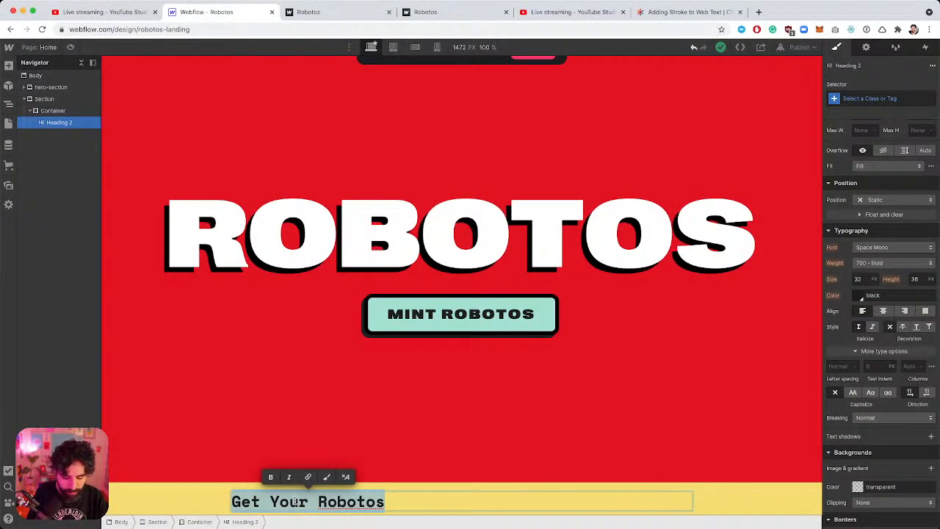
text(ge)
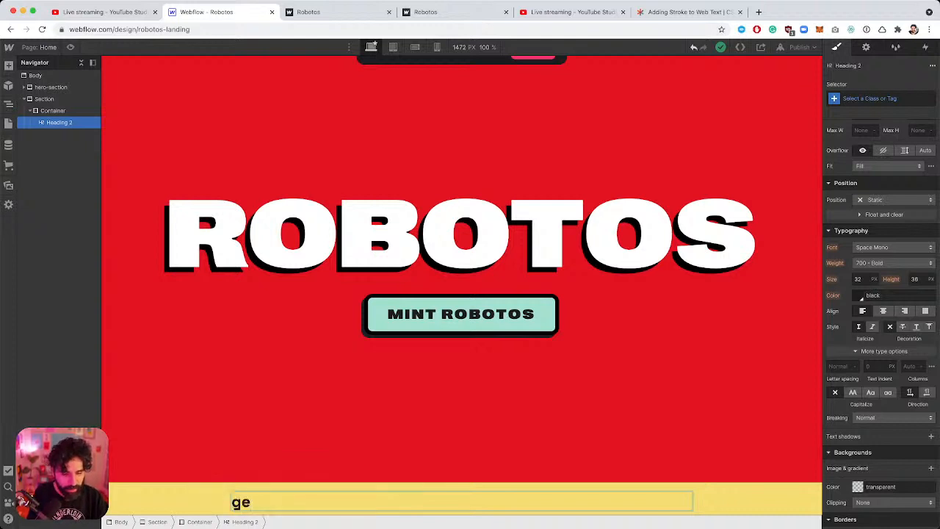
key(BackSpace)
key(BackSpace)
text(GET YOUR RO)
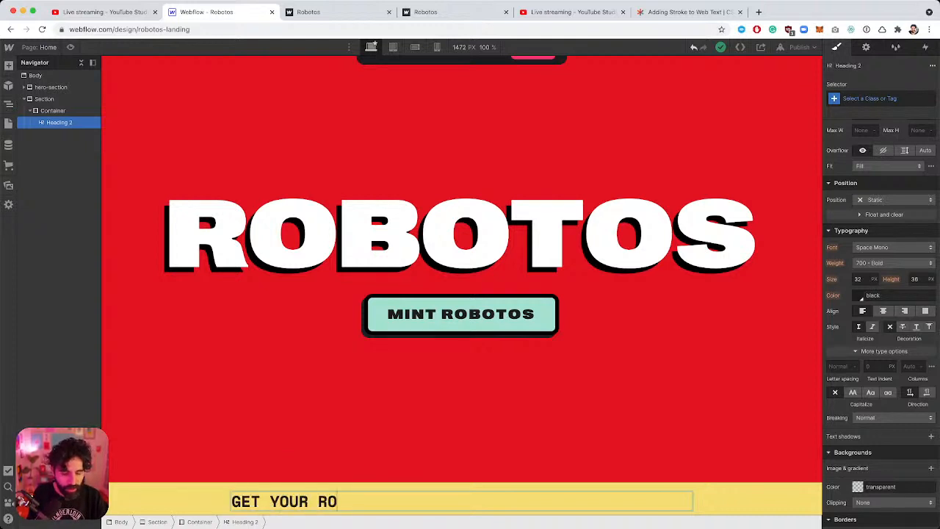
text(BOTOS)
key(super+a)
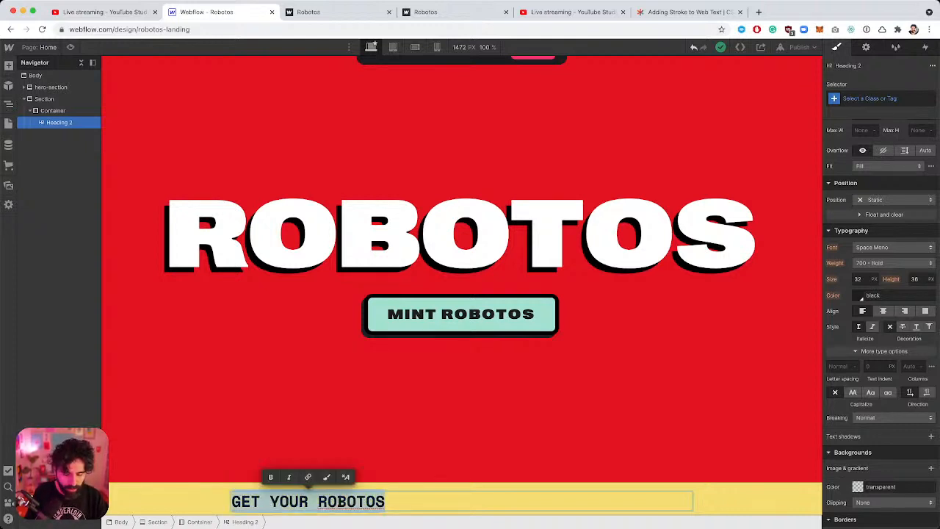
text(GET)
key(BackSpace)
key(BackSpace)
text(e)
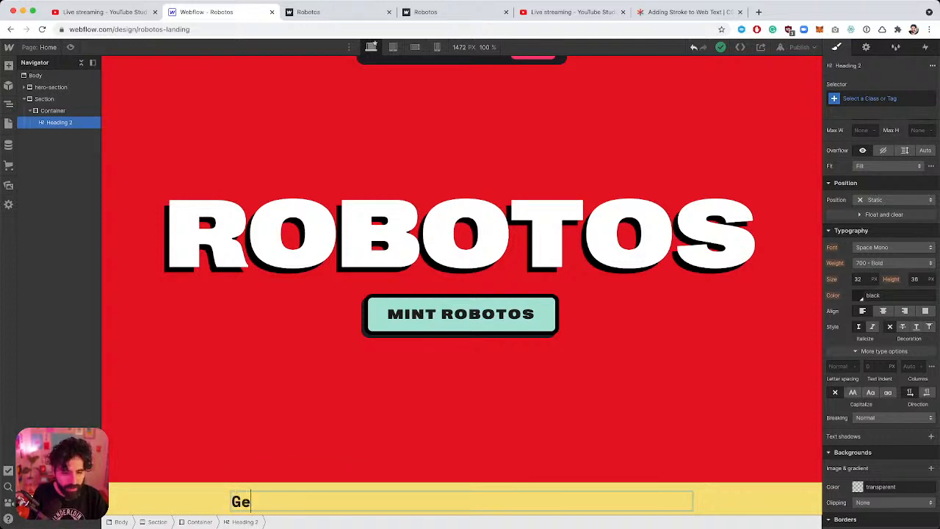
text(t)
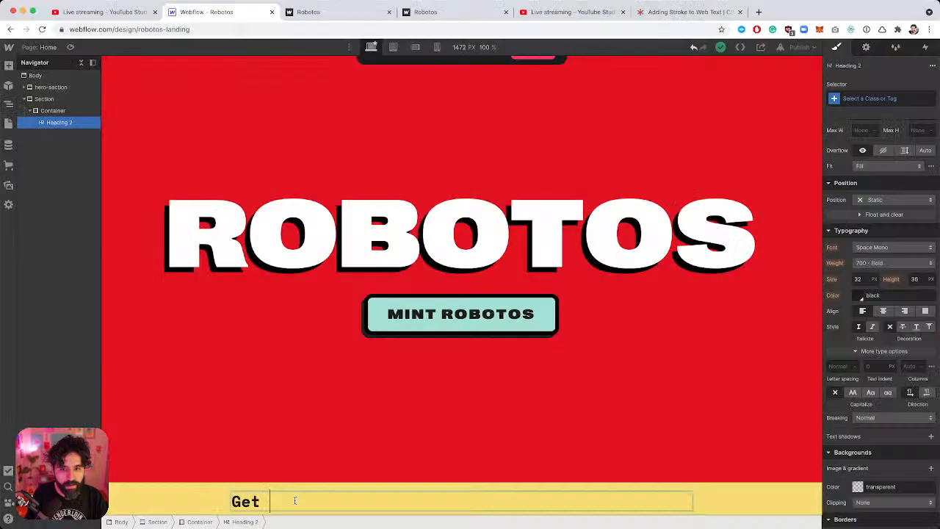
text(your robotos)
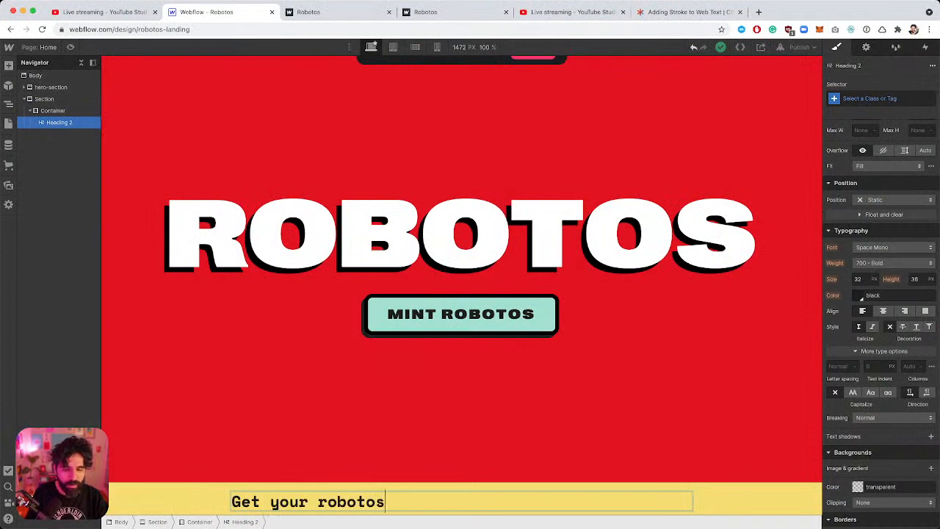
key(Escape)
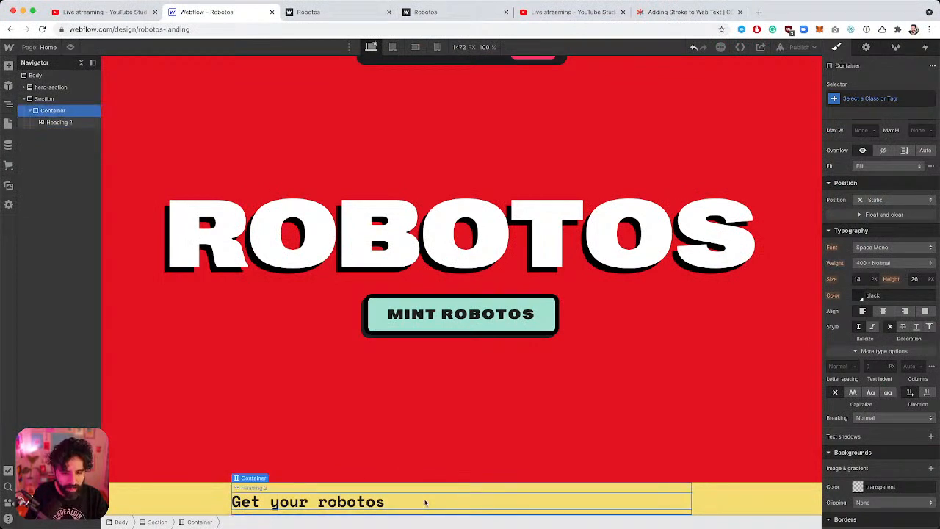
Target All H2 Headings and make their text uppercase.
click(879, 99)
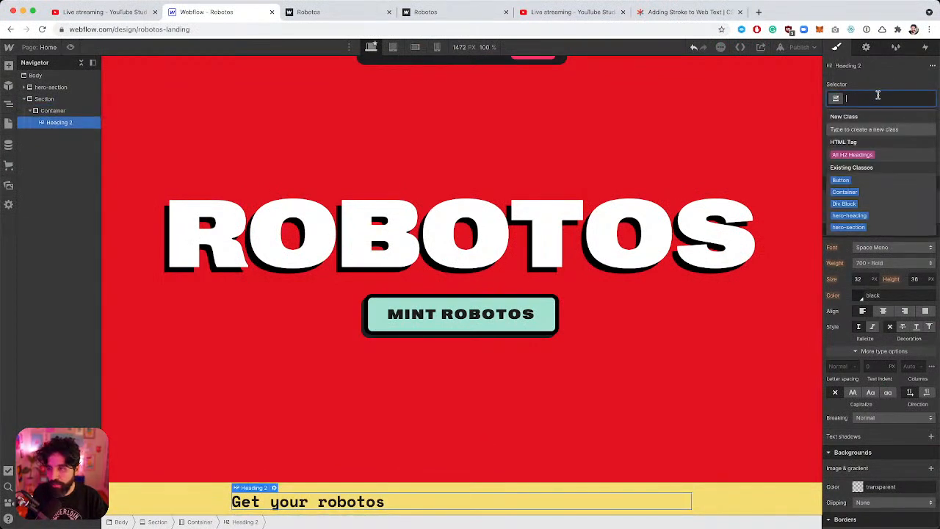
click(880, 152)
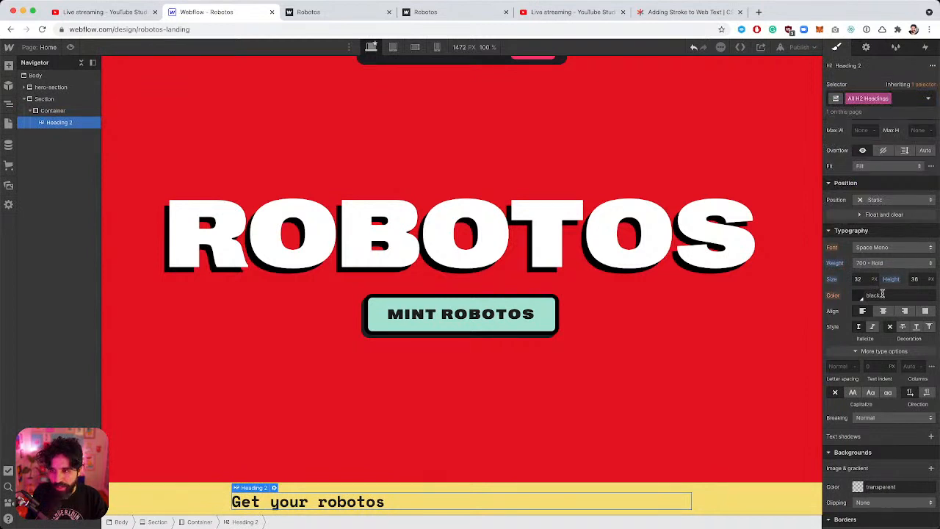
scroll(883, 308, down, 5)
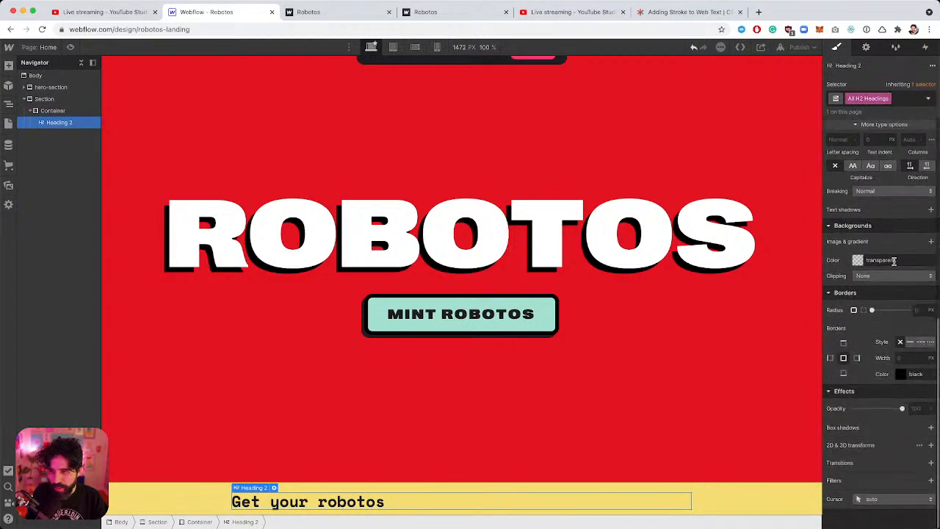
scroll(893, 259, up, 2)
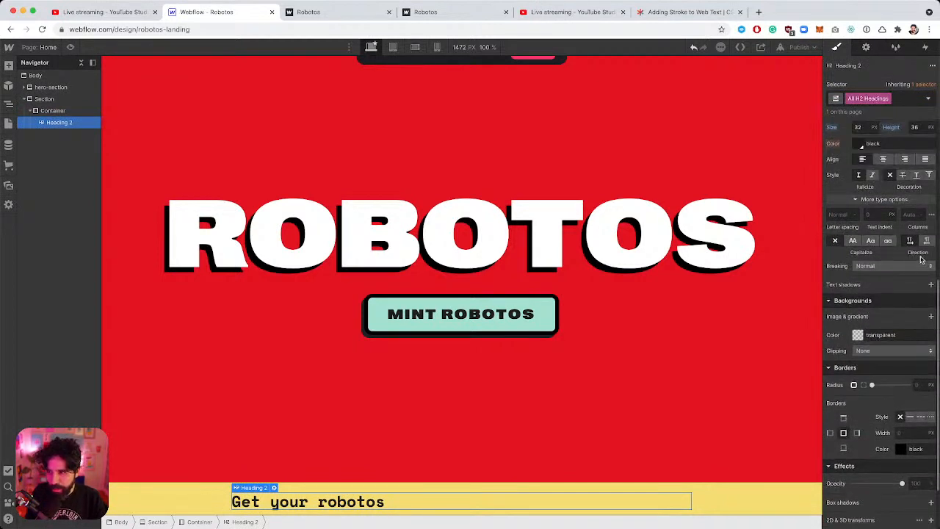
click(853, 241)
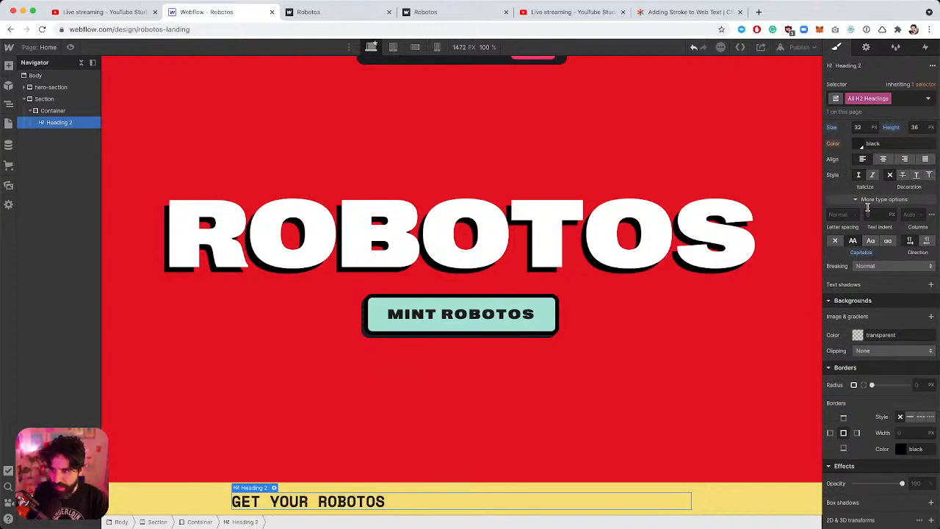
Apply the Right Grotesk font to H2 headings, matching Figma's text settings.
scroll(874, 202, up, 2)
click(881, 175)
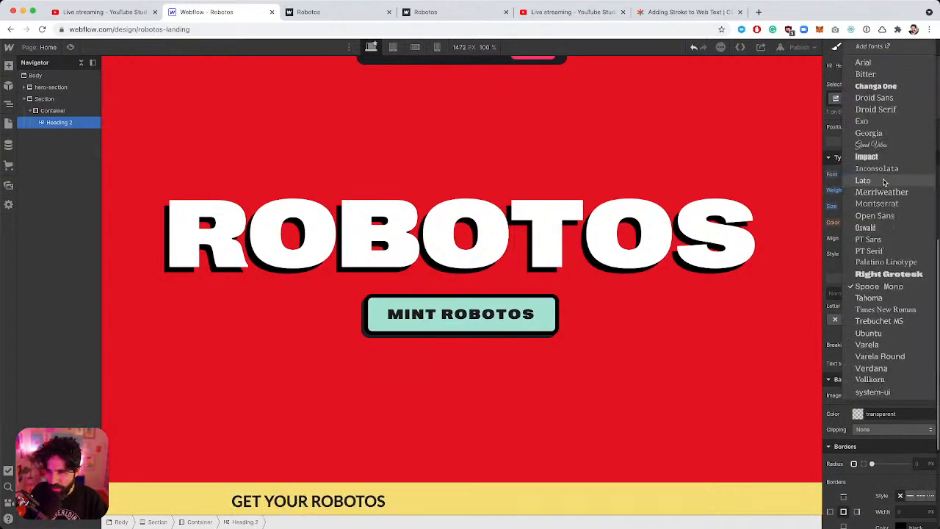
click(891, 276)
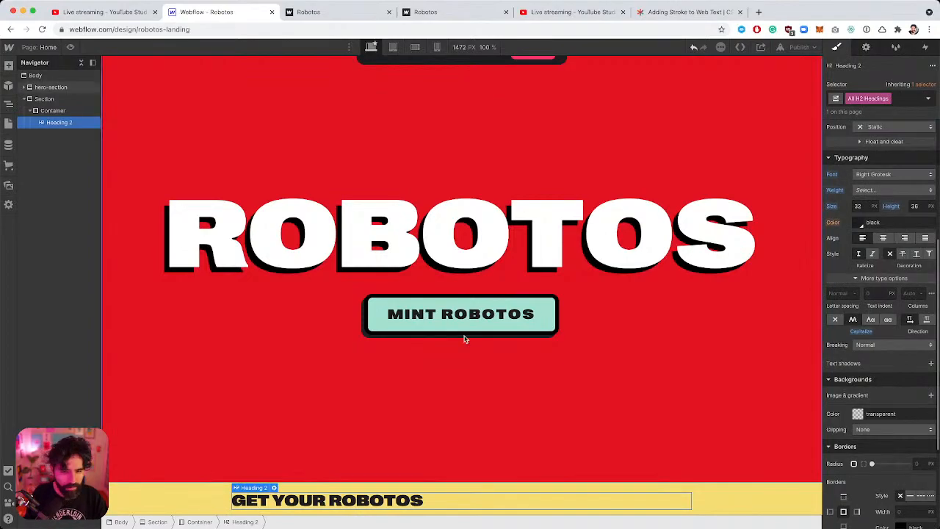
key(super+Tab)
click(473, 248)
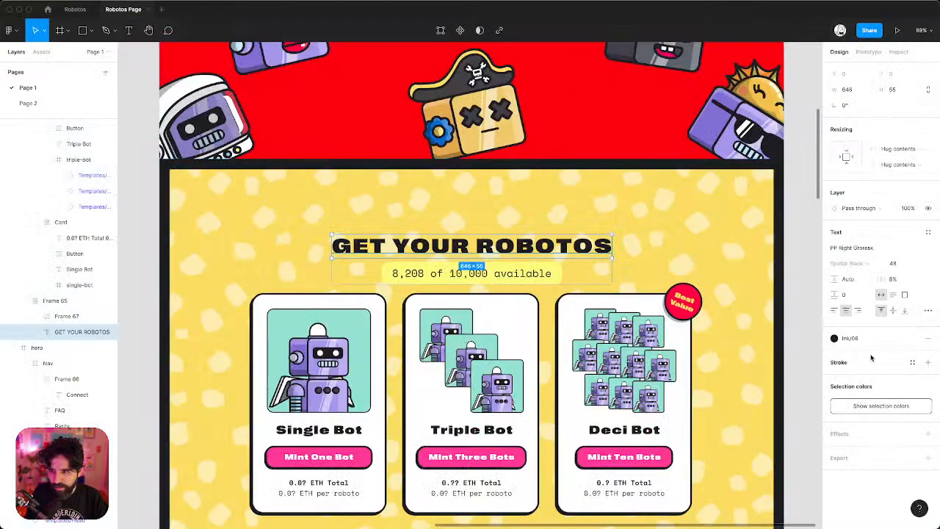
key(super+Tab)
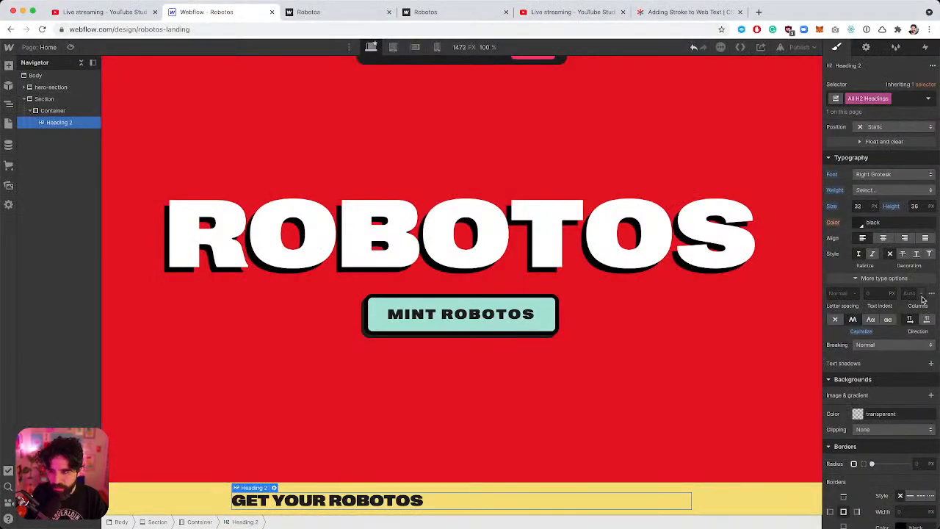
click(868, 206)
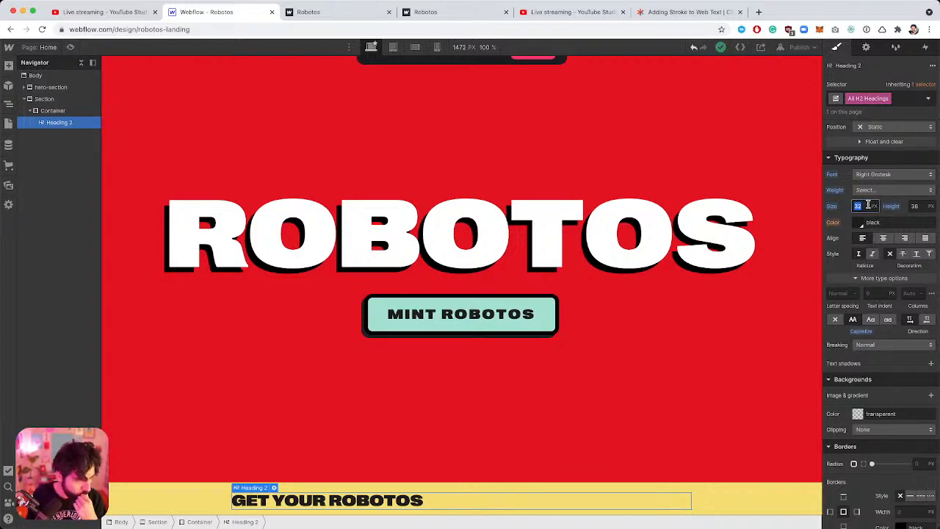
Give Body (All Pages) a 16 px font size and 1.5em line height.
click(47, 76)
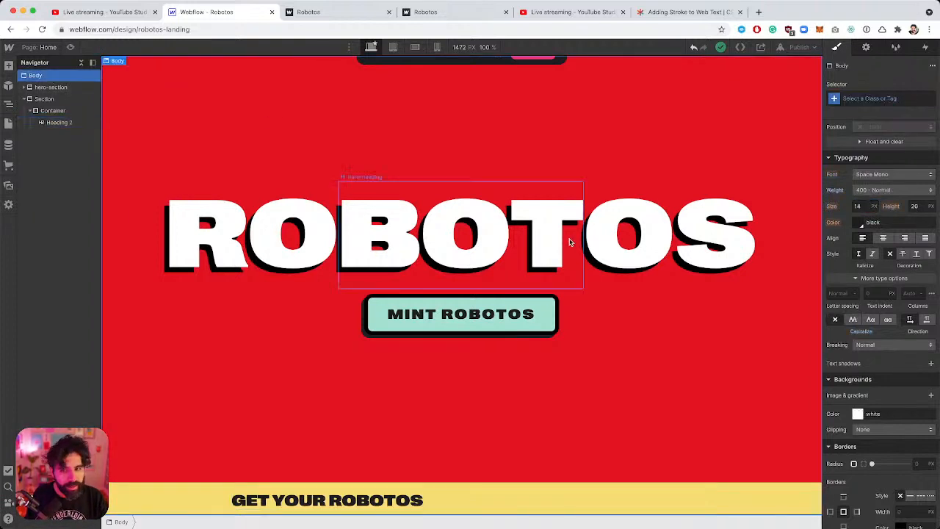
click(875, 99)
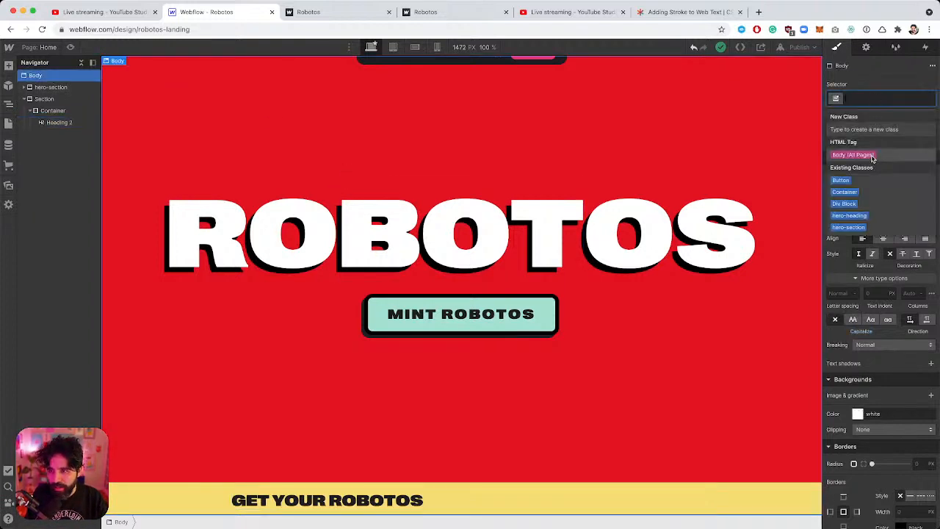
click(873, 155)
click(862, 205)
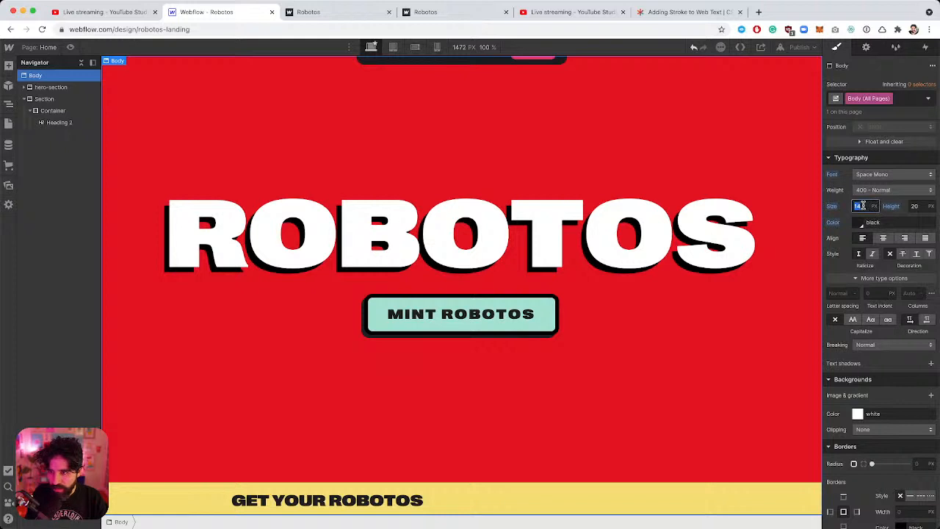
text(16)
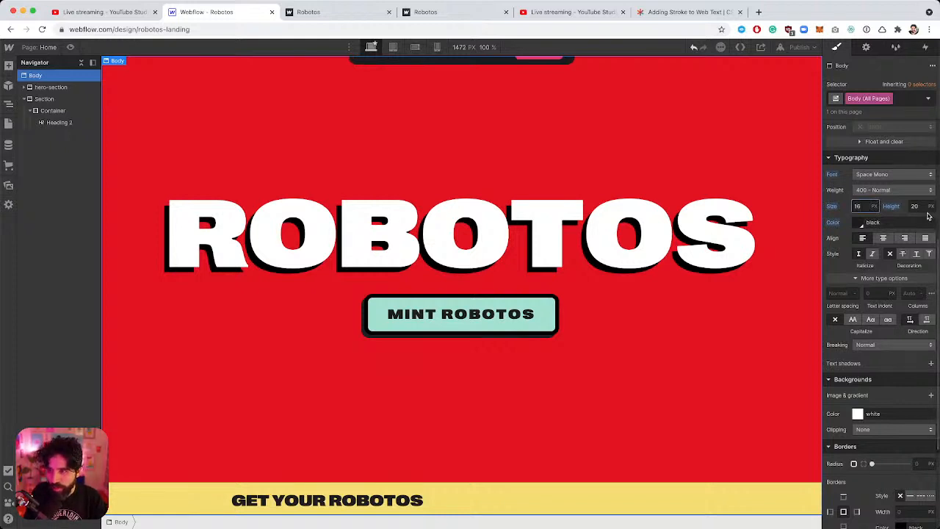
click(918, 207)
text(1.5)
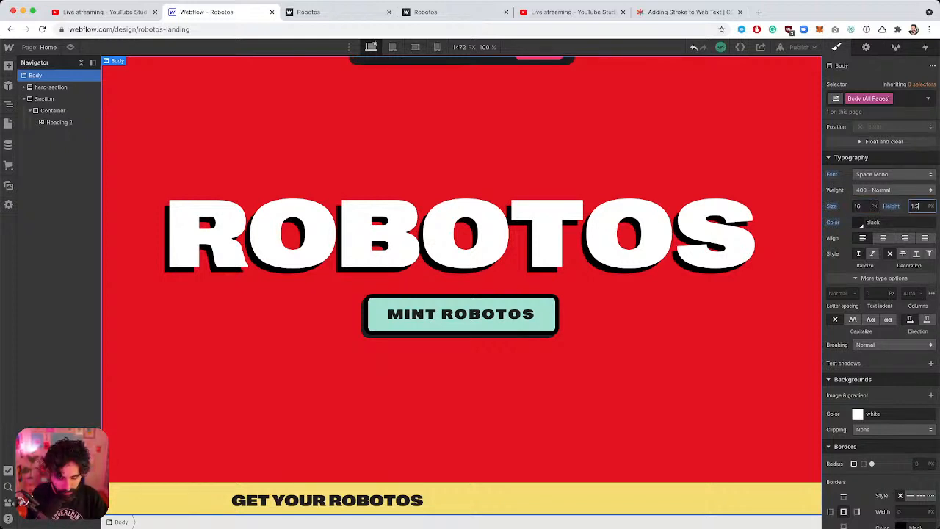
text(em)
key(Return)
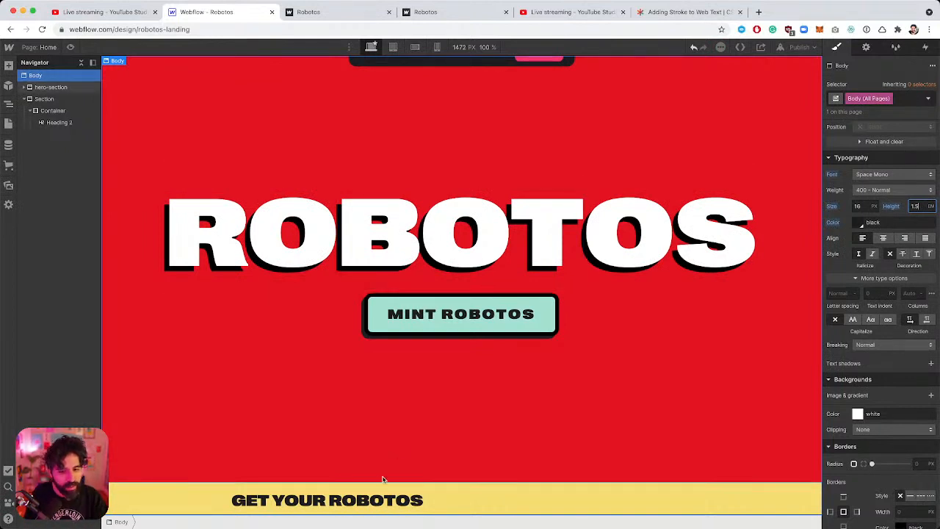
click(461, 255)
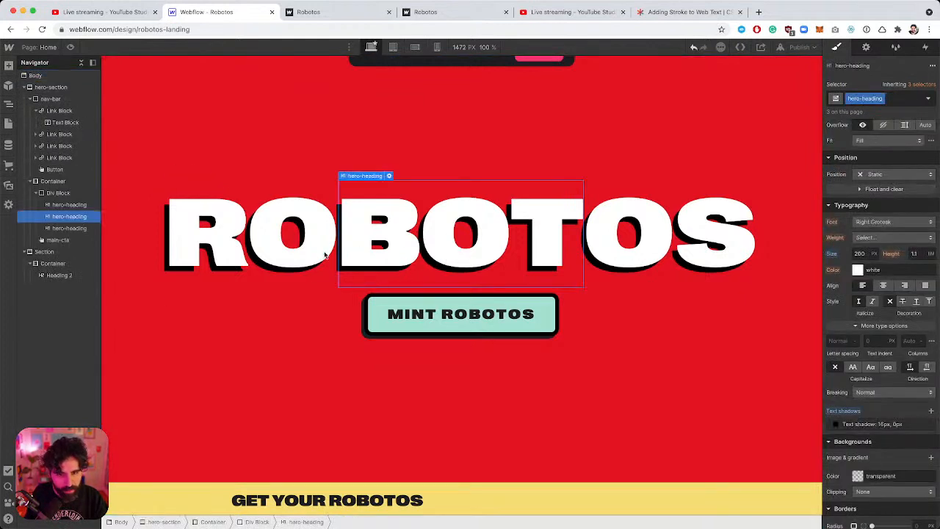
Resize the ROBOTOS hero heading from 200px to 15em to span the page width.
click(863, 254)
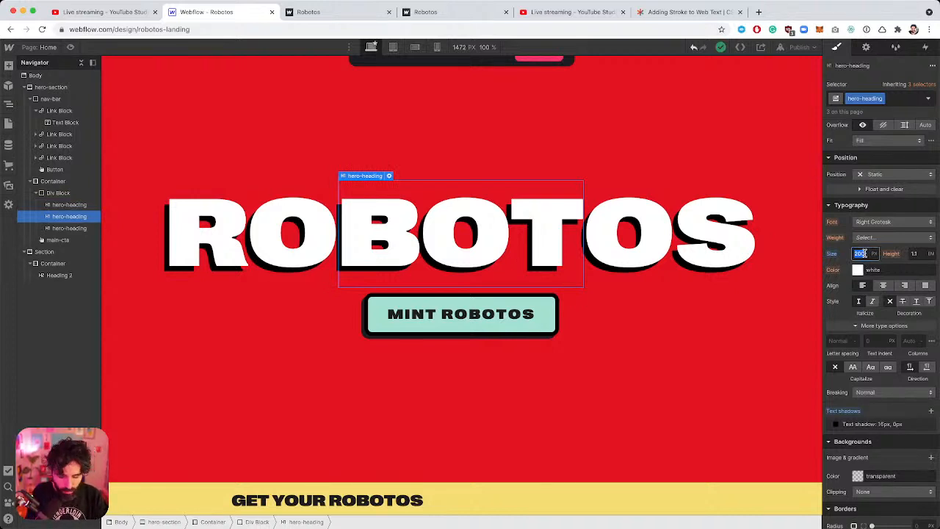
text(1)
text(em)
key(Return)
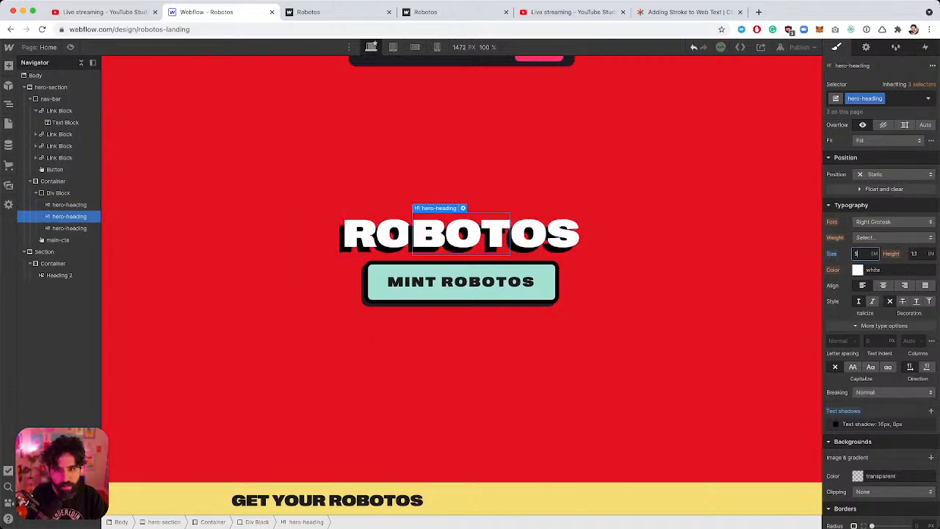
click(868, 252)
text(13)
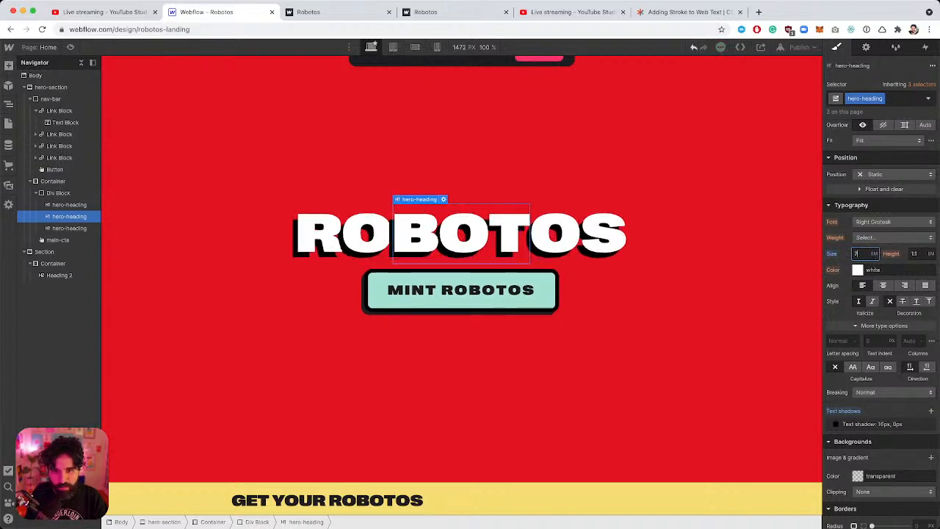
key(Up)
key(Up)
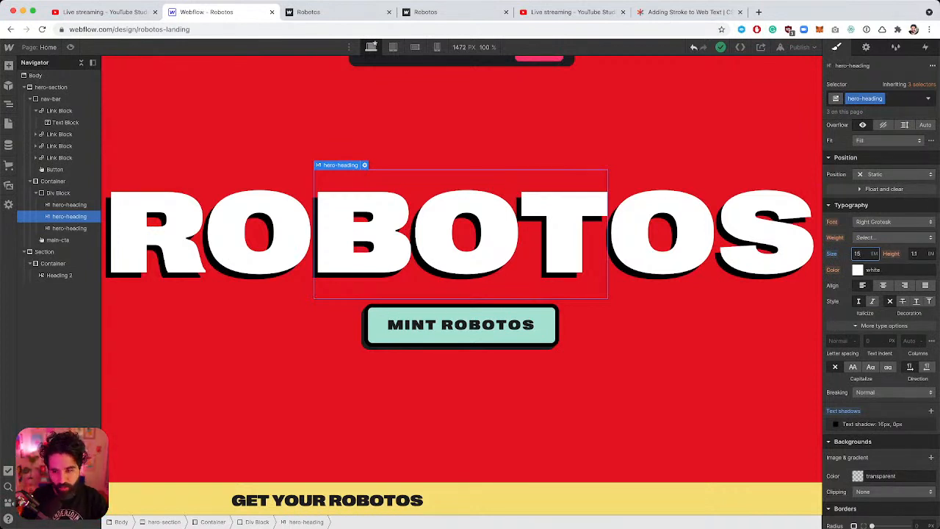
click(736, 250)
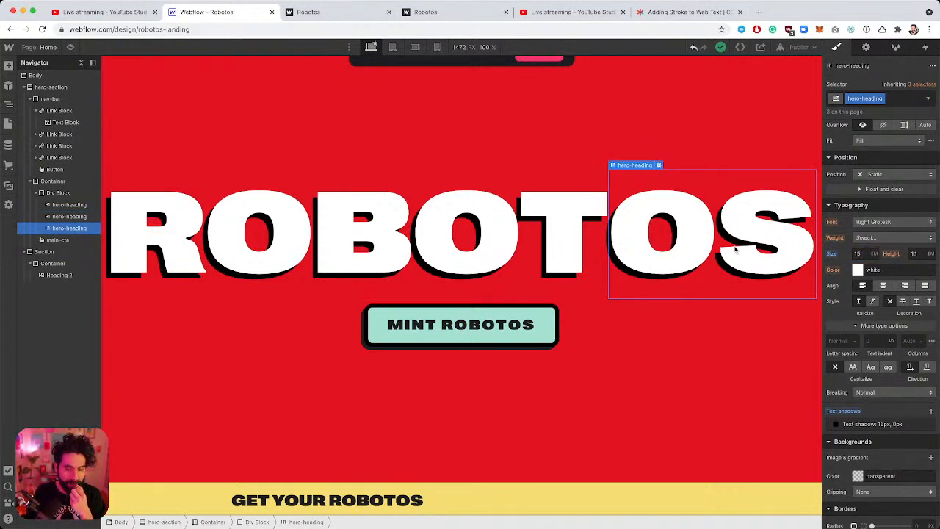
click(496, 260)
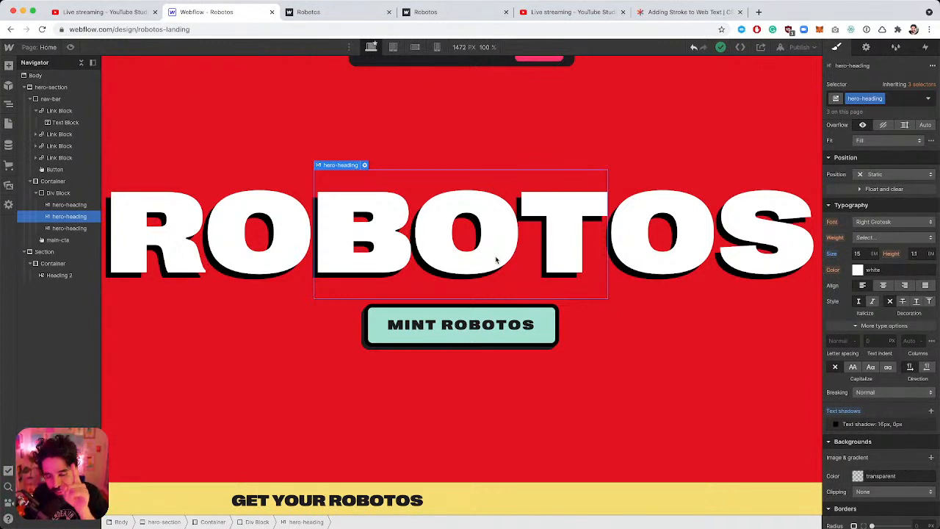
click(284, 244)
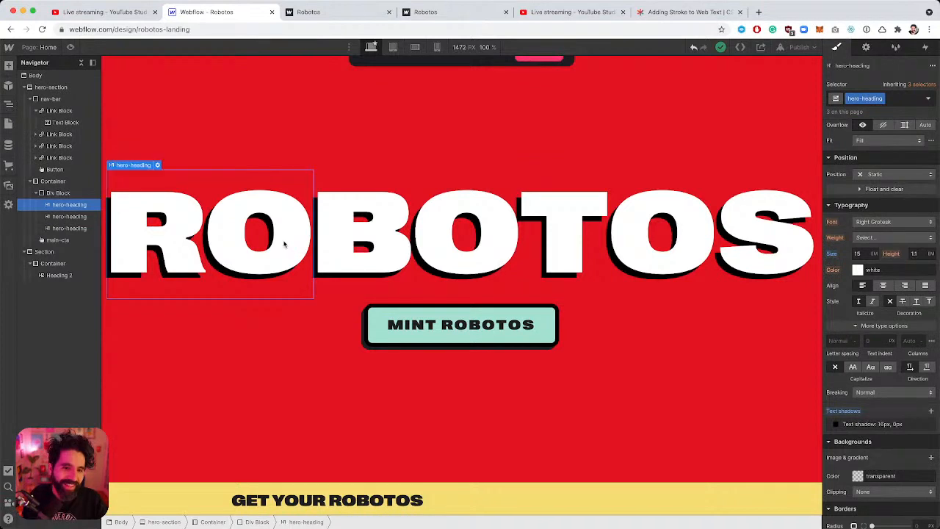
click(455, 242)
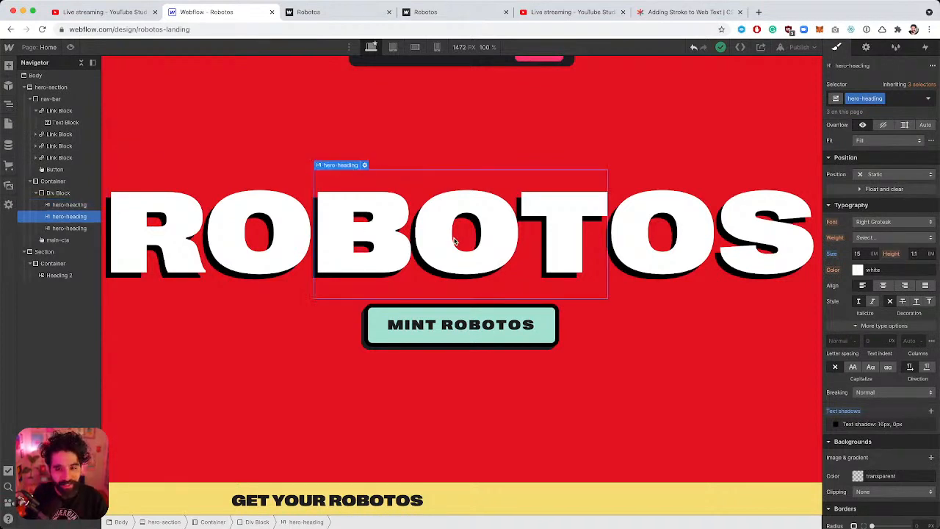
Set All H2 Headings to a 3em font size, undoing an accidental new class.
click(358, 499)
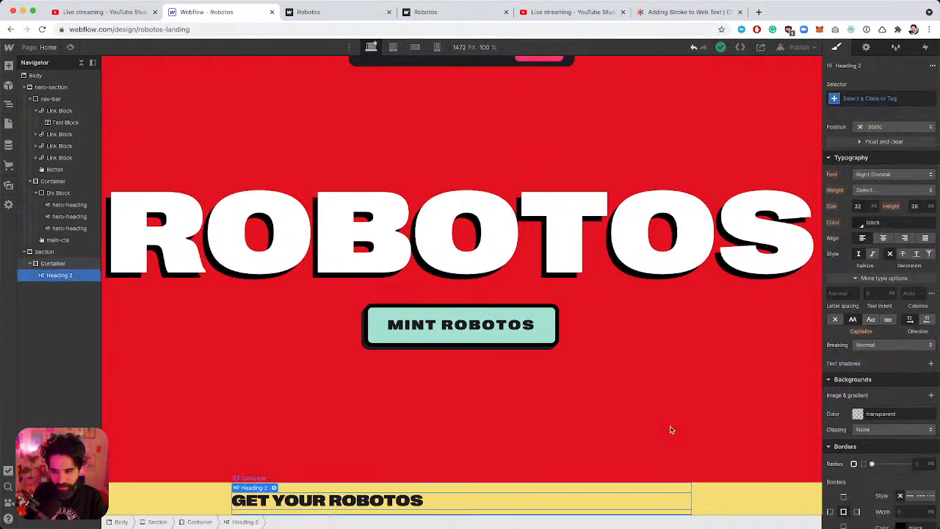
key(super+Tab)
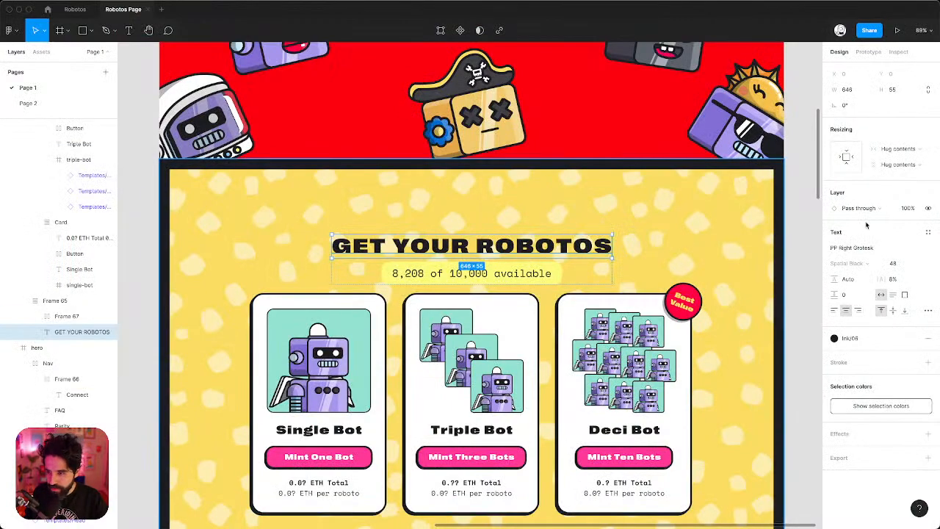
key(super+Tab)
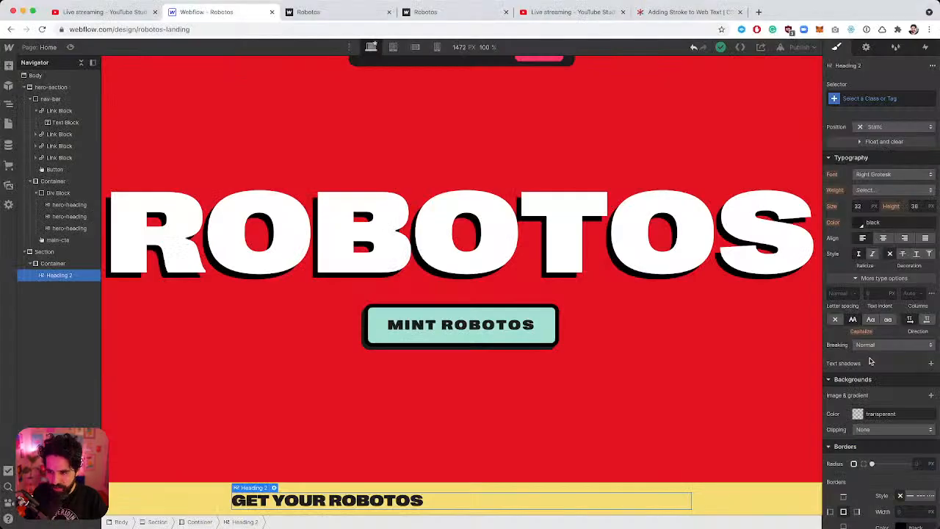
click(862, 207)
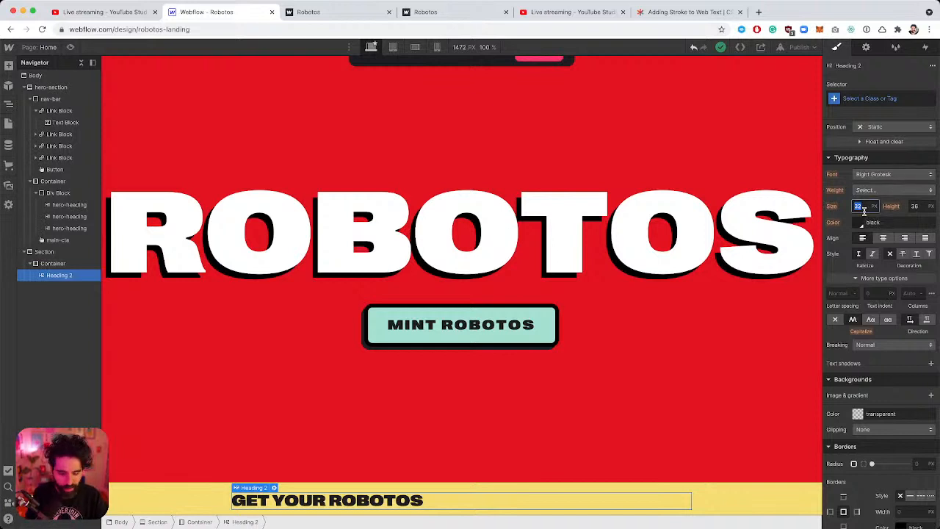
text(3em)
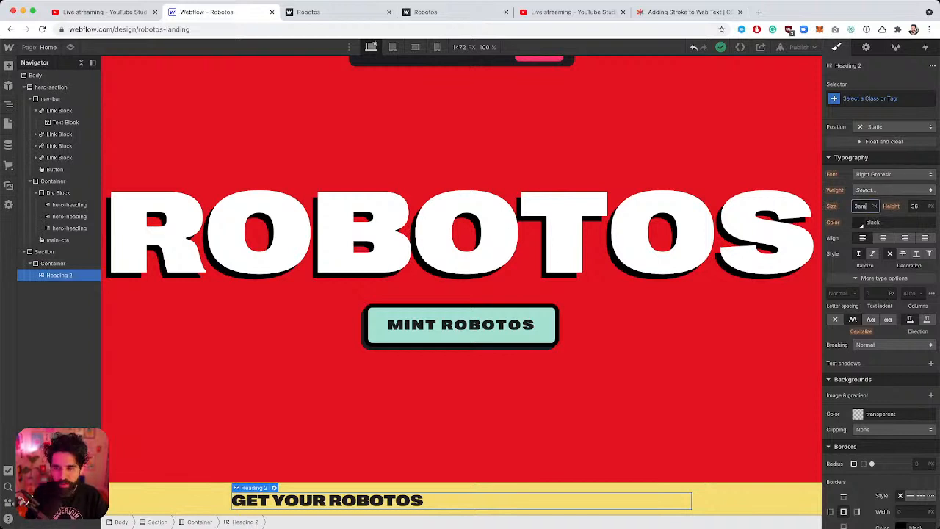
key(Return)
key(super+z)
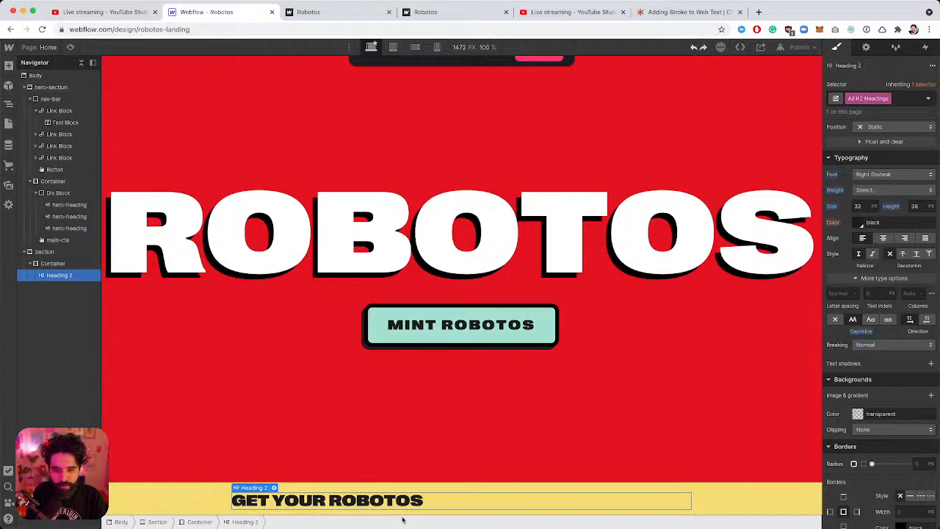
click(860, 207)
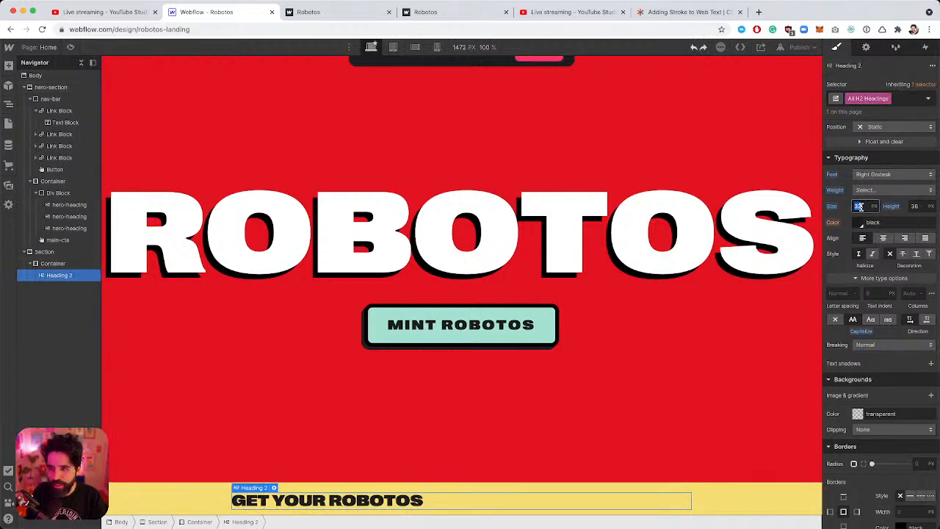
text(3)
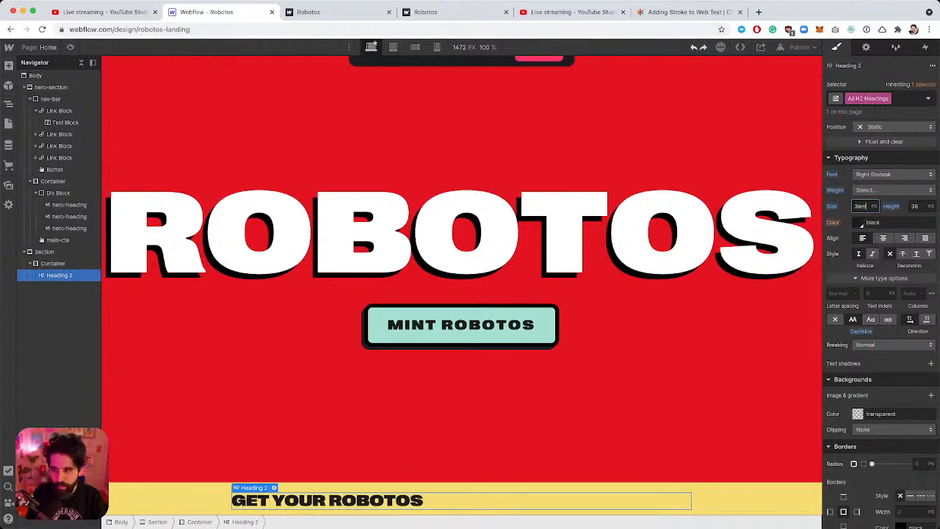
text(em)
key(Return)
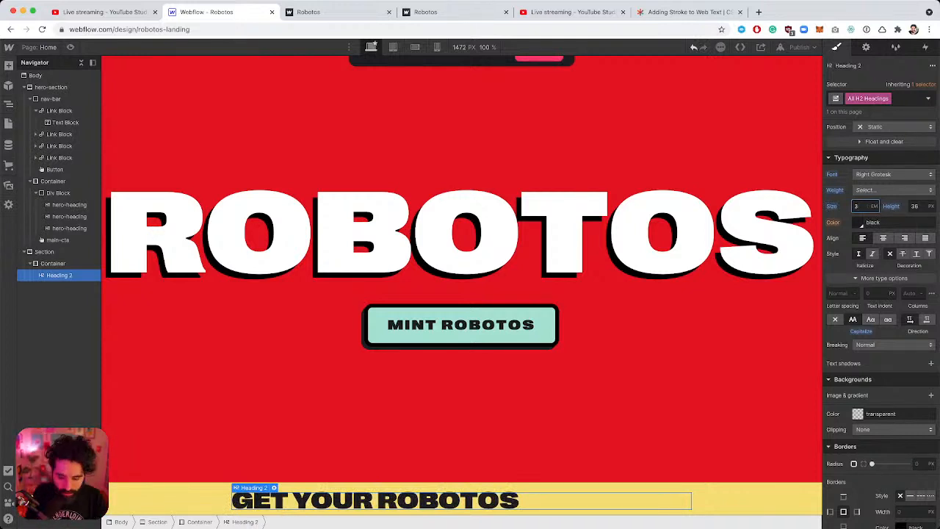
key(super+Tab)
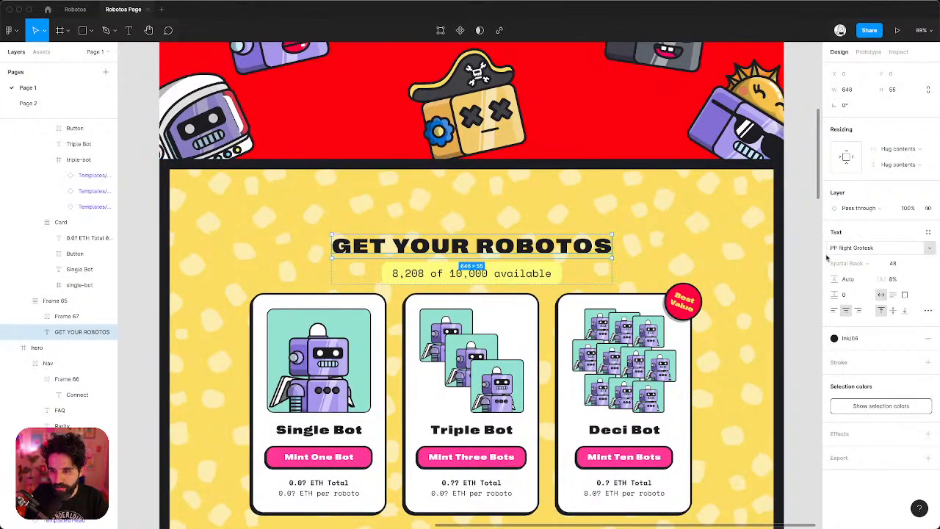
key(super+Tab)
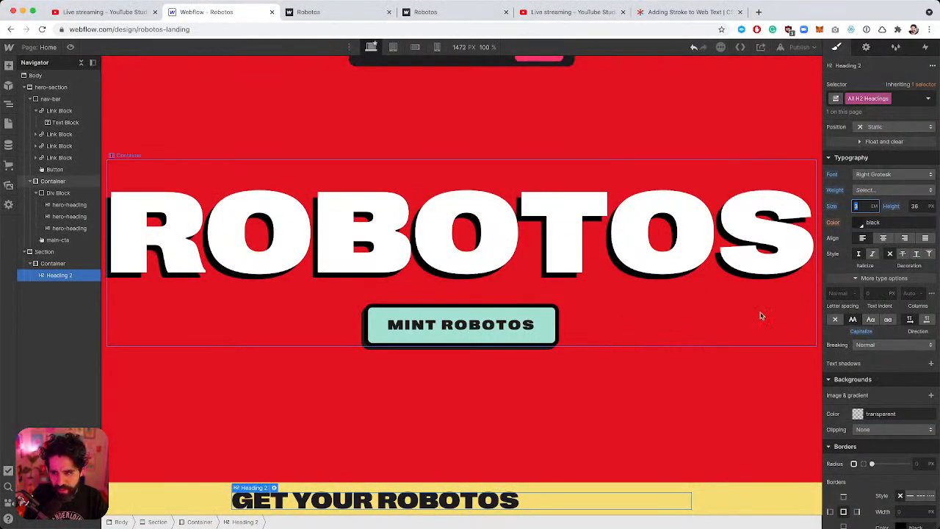
Give H2 headings a 1.2em line height and 0.04em letter spacing, comparing with Figma.
click(918, 207)
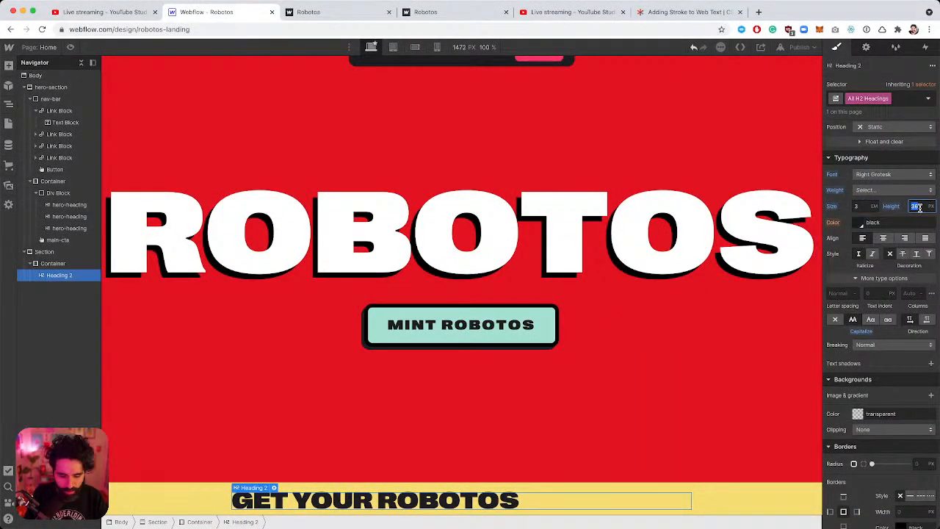
text(1)
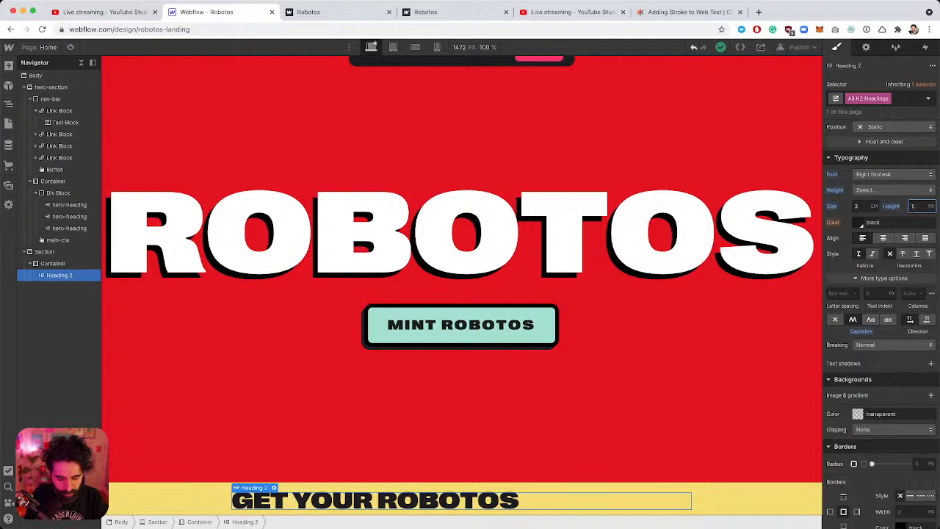
text(.2em)
key(Return)
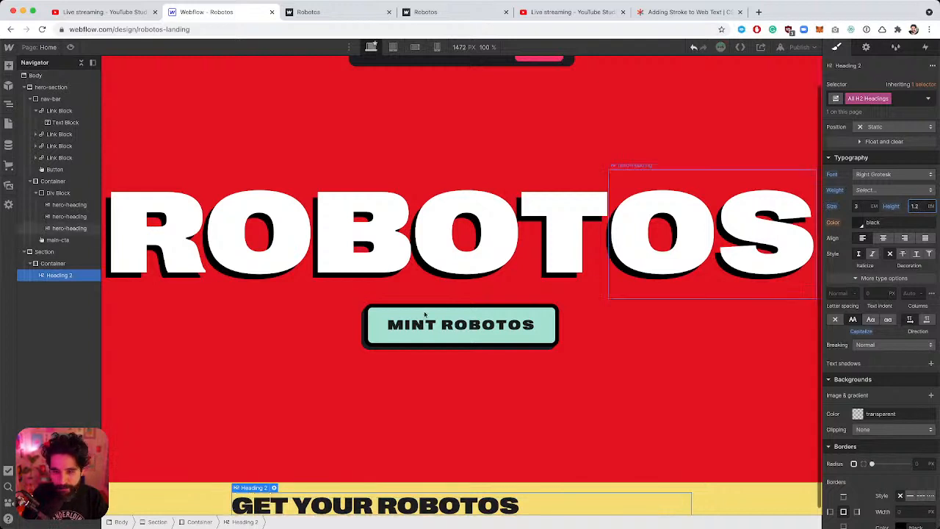
scroll(556, 242, down, 1)
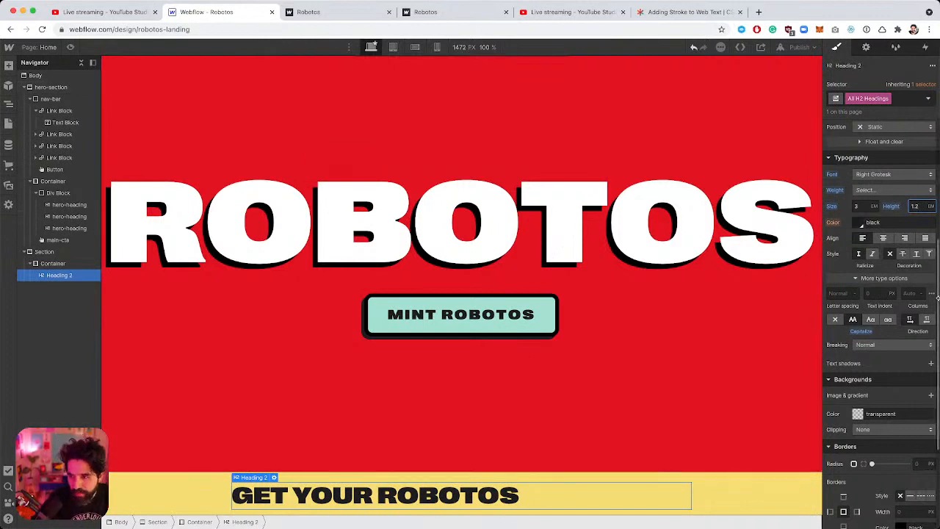
click(841, 293)
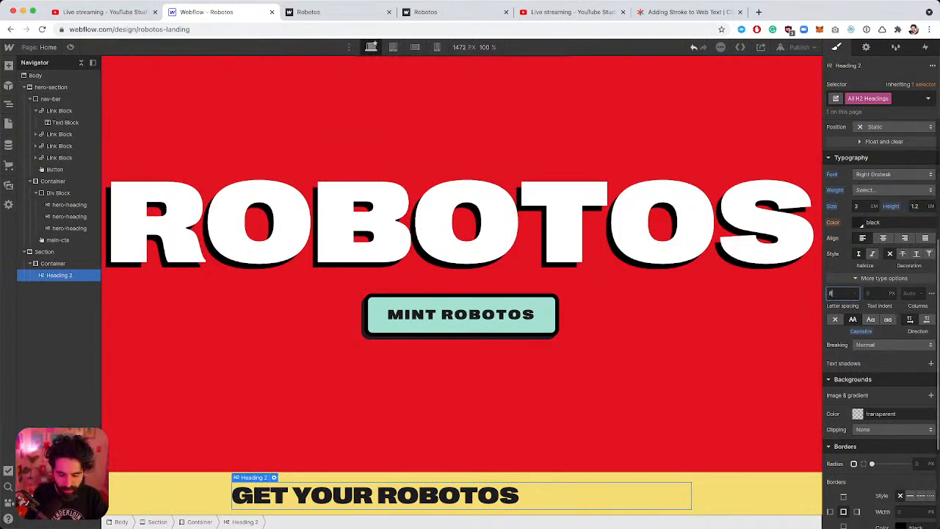
text(8em)
text(.)
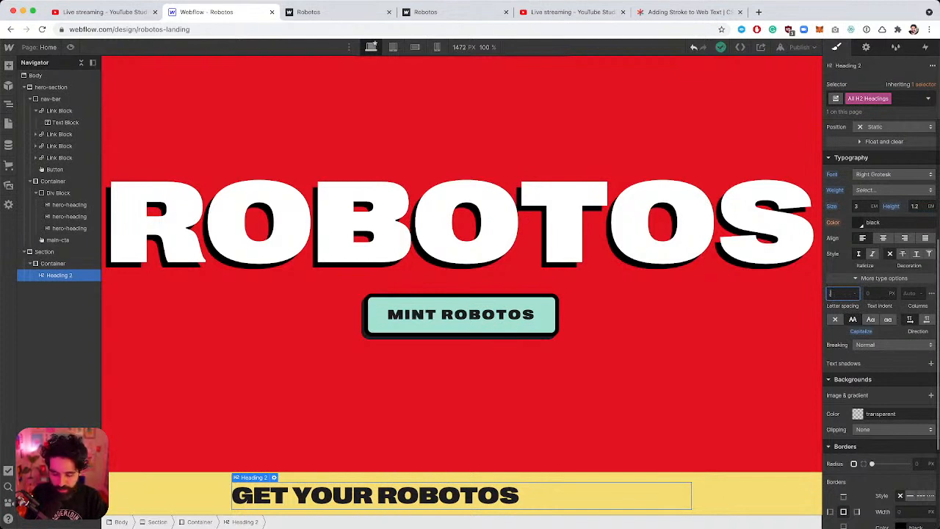
text(08em)
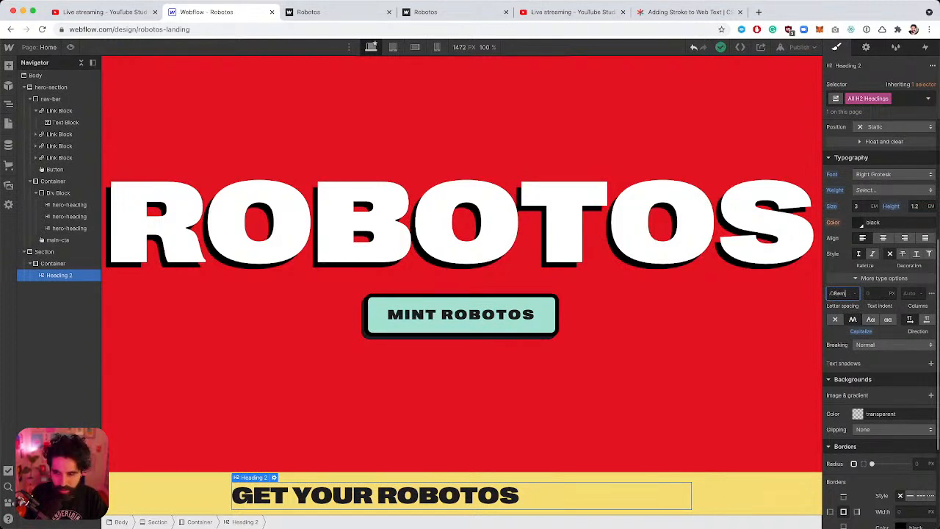
key(Return)
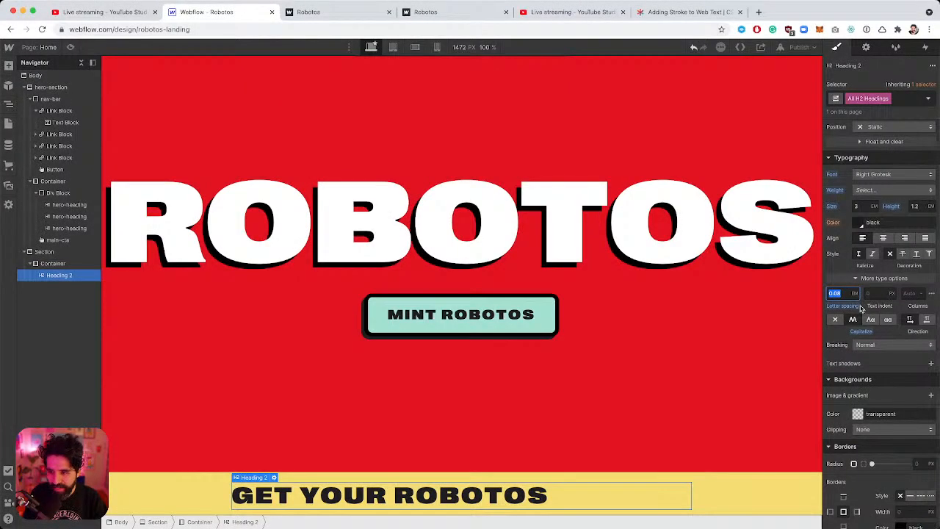
text(0)
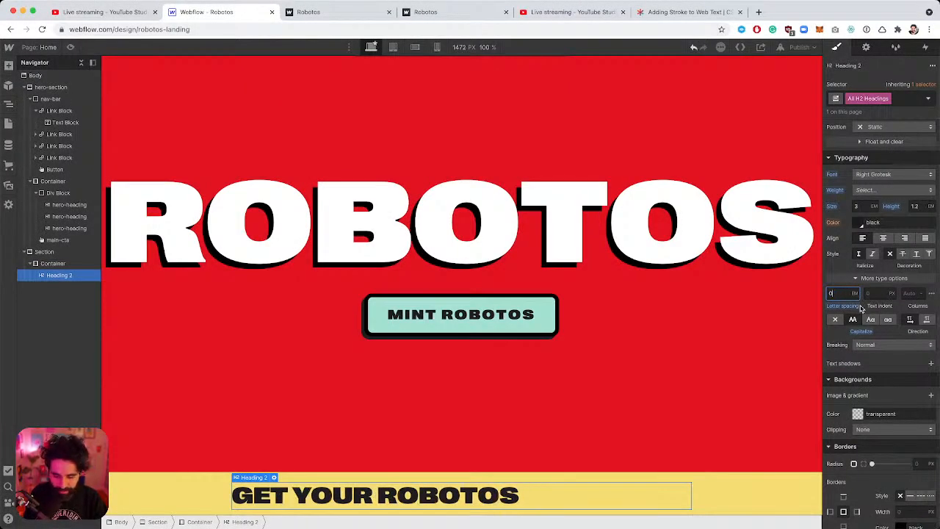
text(.04em)
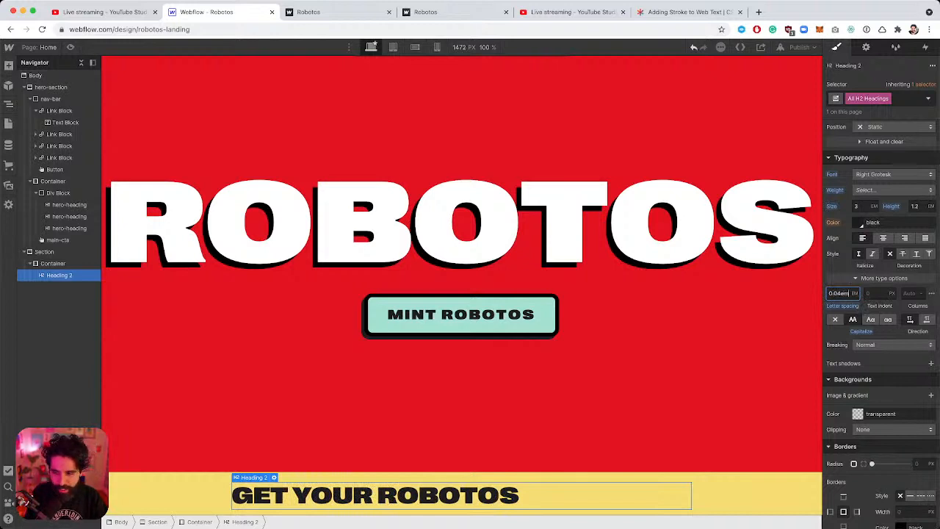
key(Return)
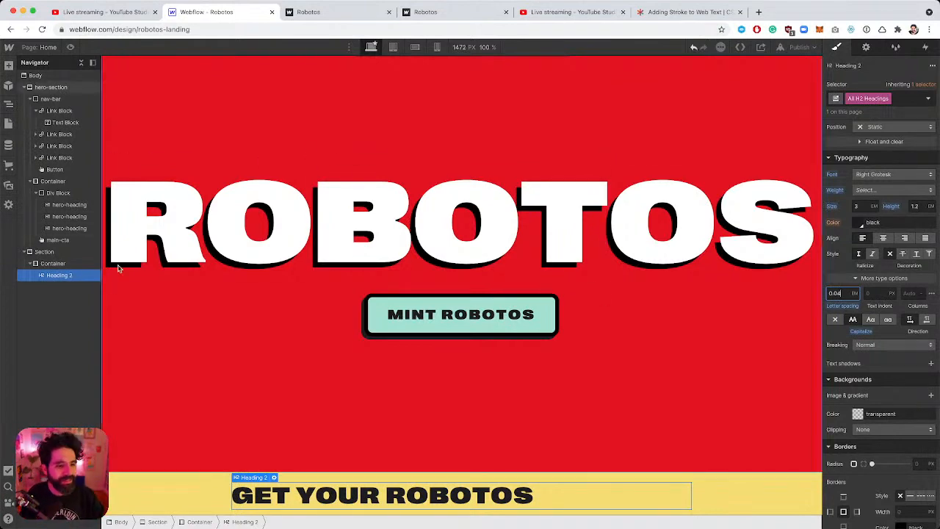
key(super+Tab)
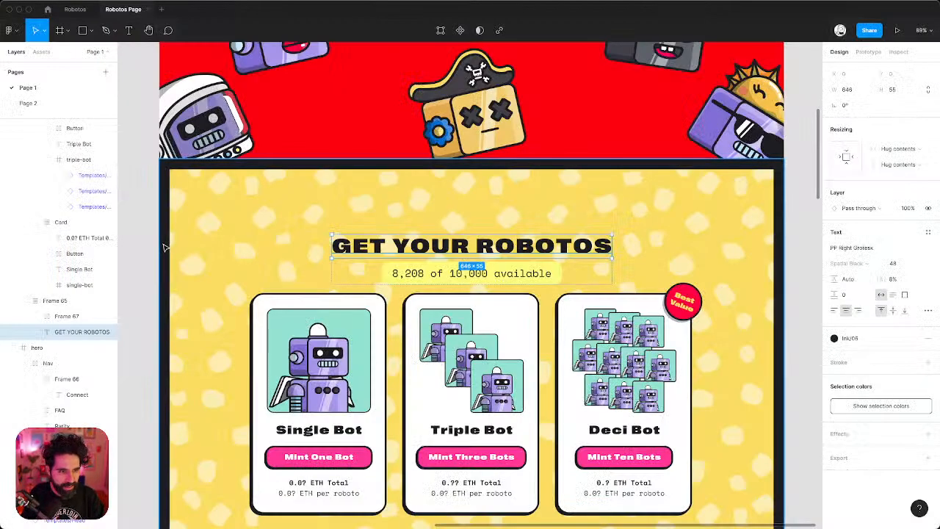
key(super+Tab)
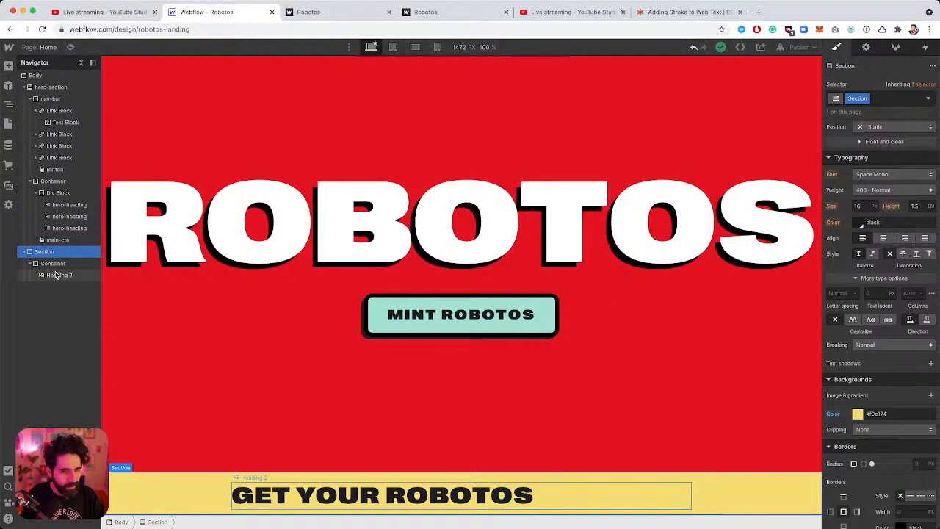
key(super+Tab)
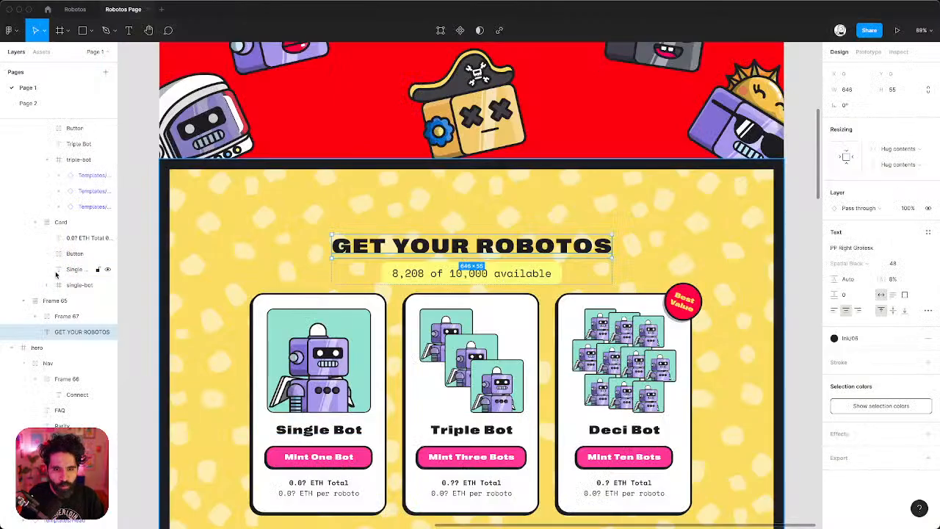
key(super+Tab)
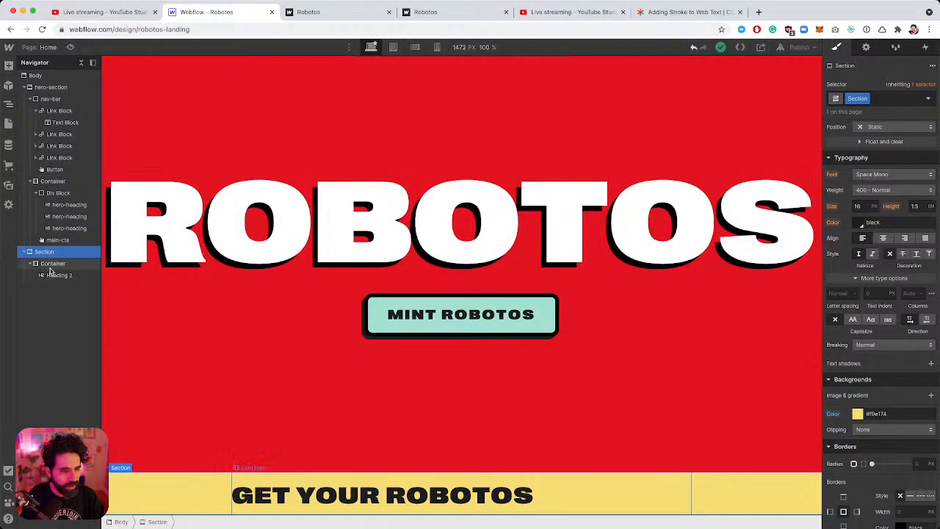
Wrap the GET YOUR ROBOTOS heading in a new Div Block using Quick Find.
click(57, 276)
key(super+e)
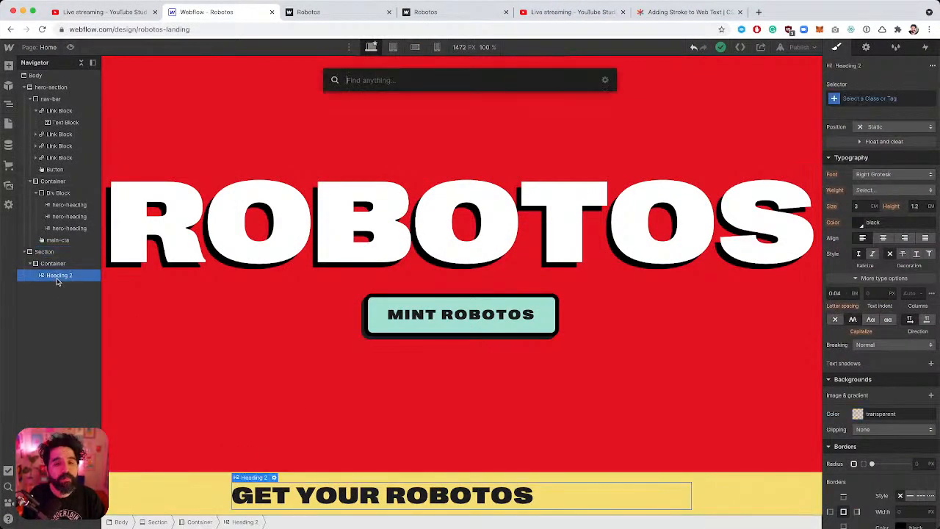
text(div)
key(Return)
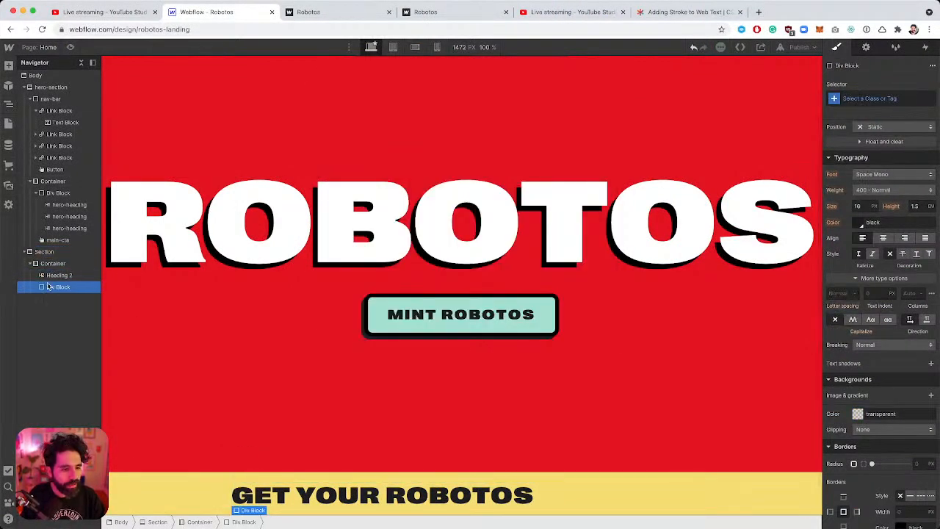
mouse_move(54, 276)
mouse_down()
mouse_move(64, 287)
mouse_move(60, 280)
mouse_up()
click(58, 277)
Copy the availability wording from Figma and insert a Text Block below the heading.
key(super+Tab)
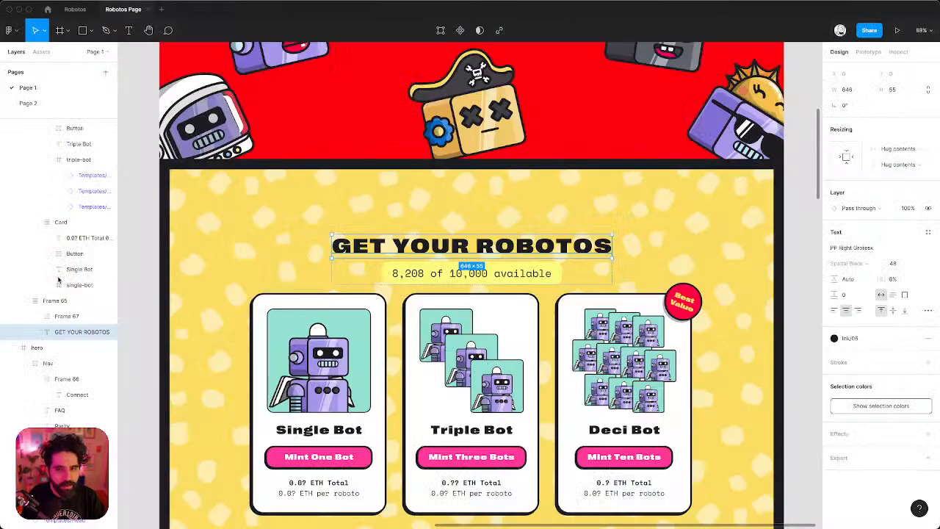
double_click(420, 272)
key(super+c)
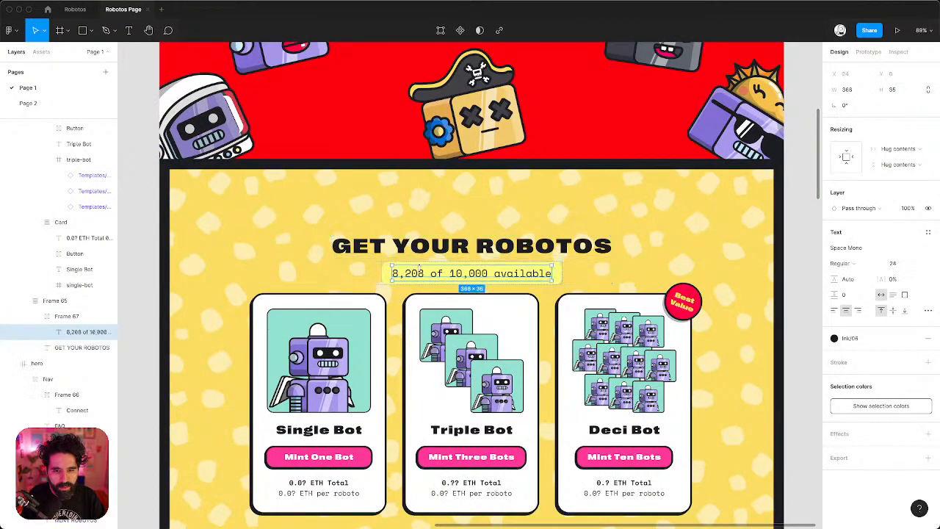
key(super+Tab)
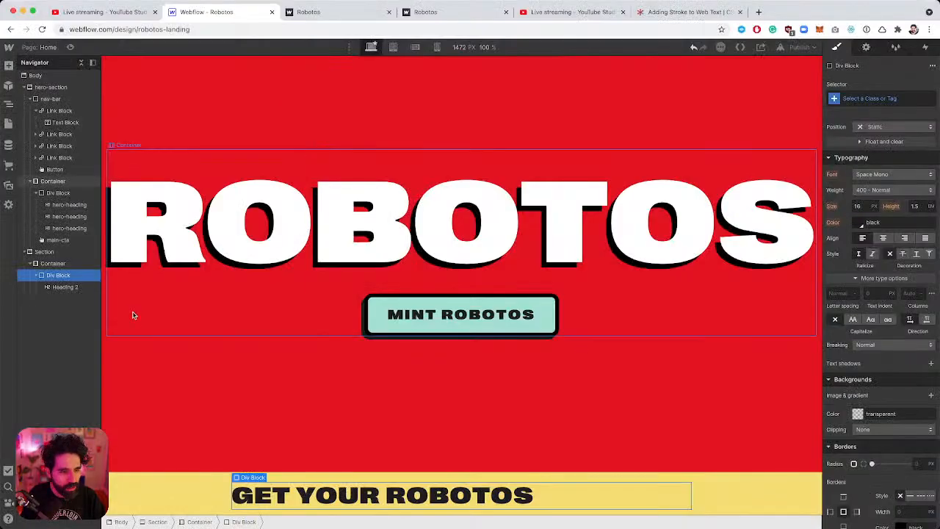
click(59, 288)
key(super+e)
text(para)
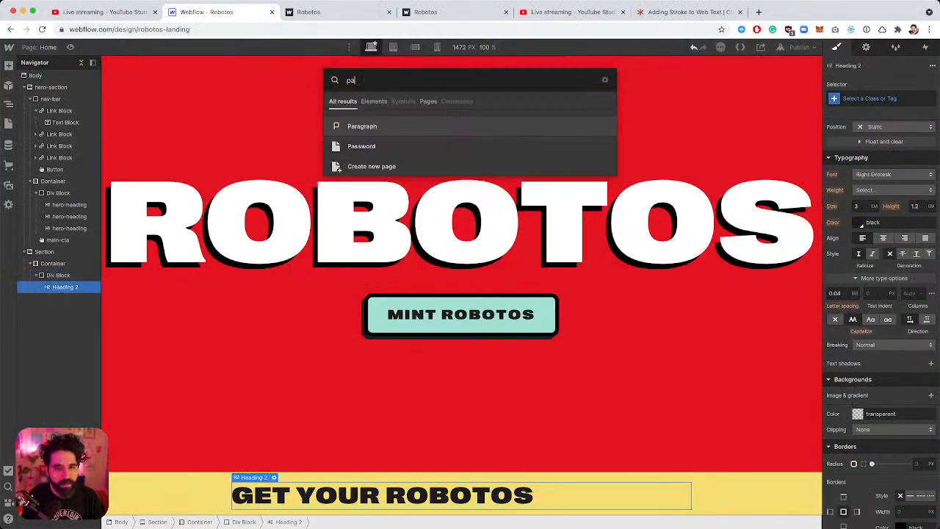
key(BackSpace)
key(BackSpace)
key(BackSpace)
key(BackSpace)
text(tex)
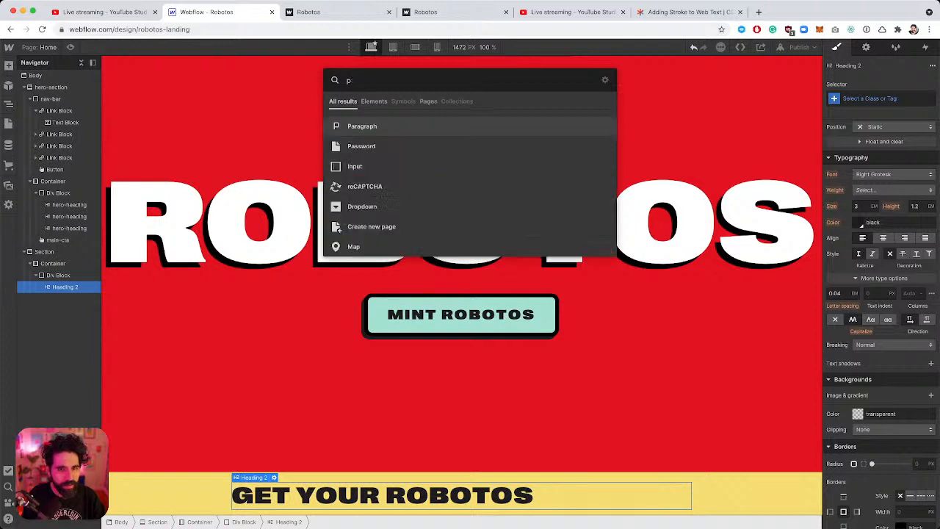
key(Down)
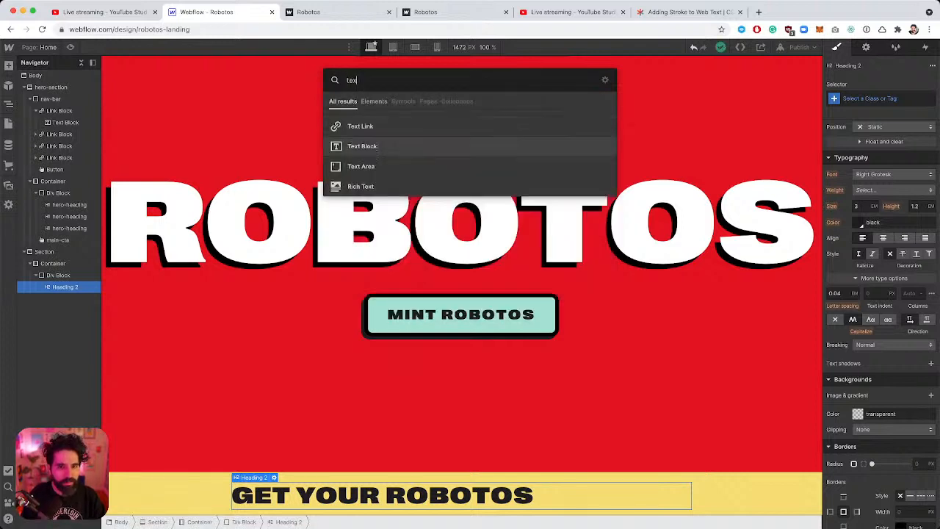
key(Return)
Replace the placeholder with '8,208 of 10,000 available' and compare the layout with Figma.
scroll(435, 390, down, 1)
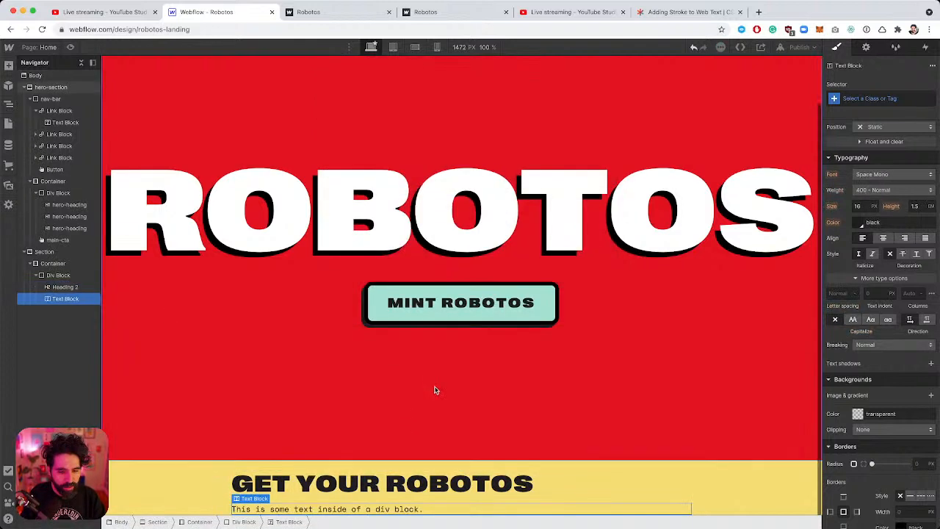
double_click(291, 508)
key(super+a)
key(super+v)
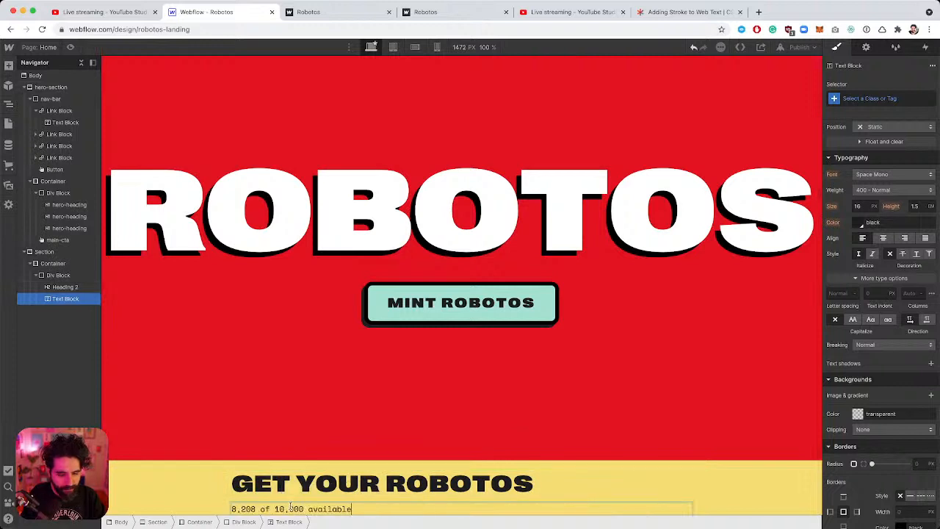
key(Escape)
click(340, 470)
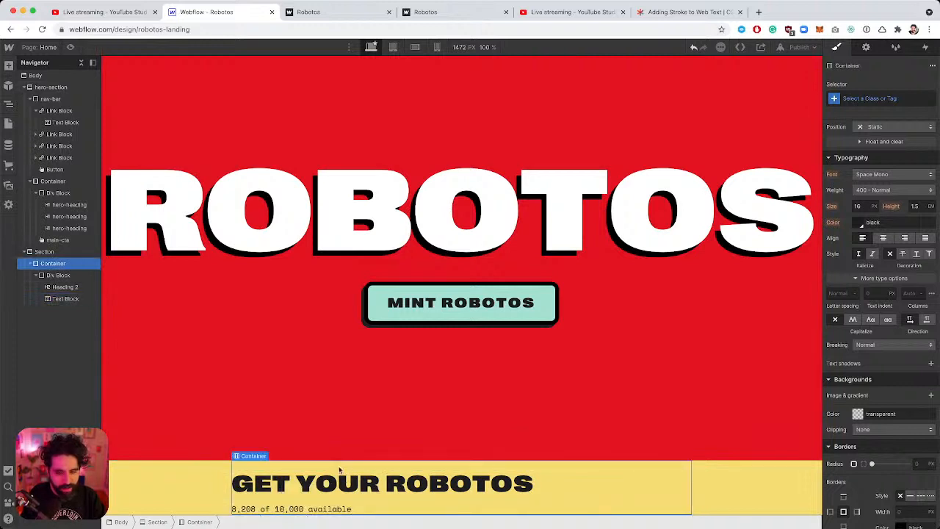
key(super+Tab)
key(Escape)
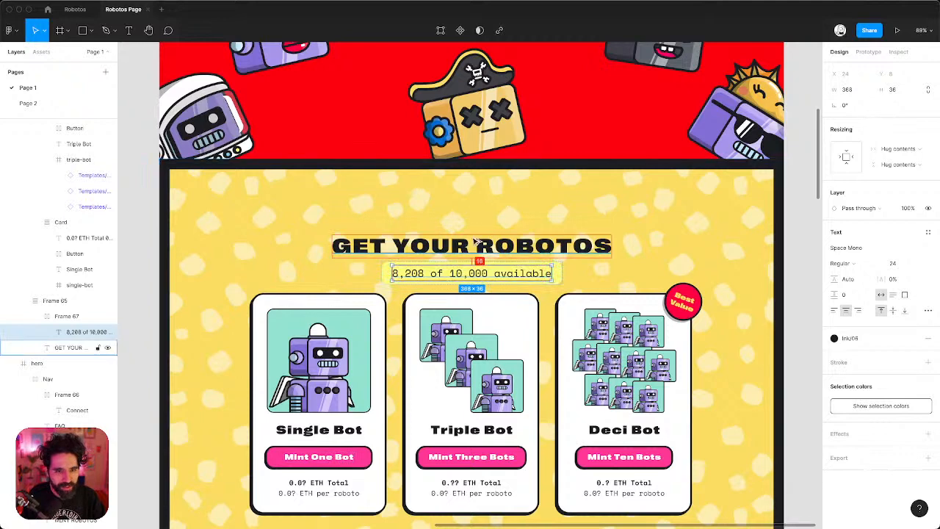
click(474, 244)
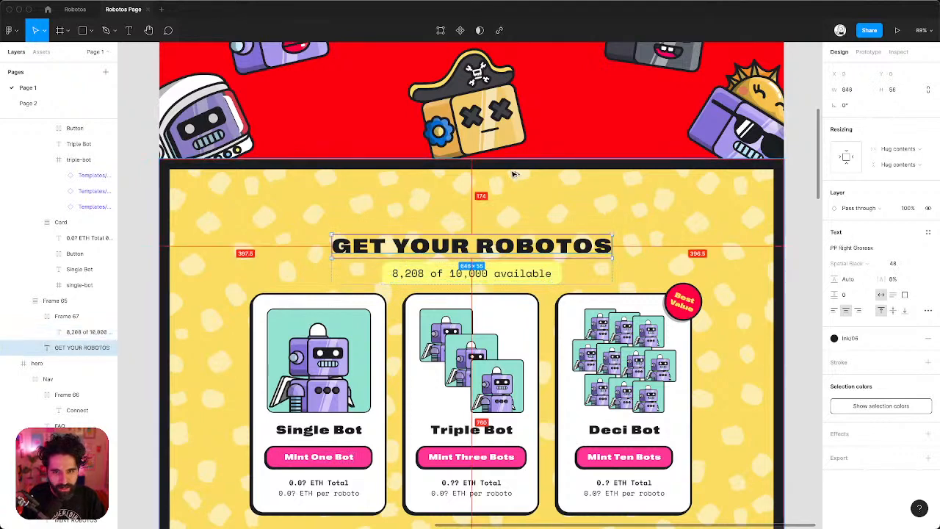
key(super+Tab)
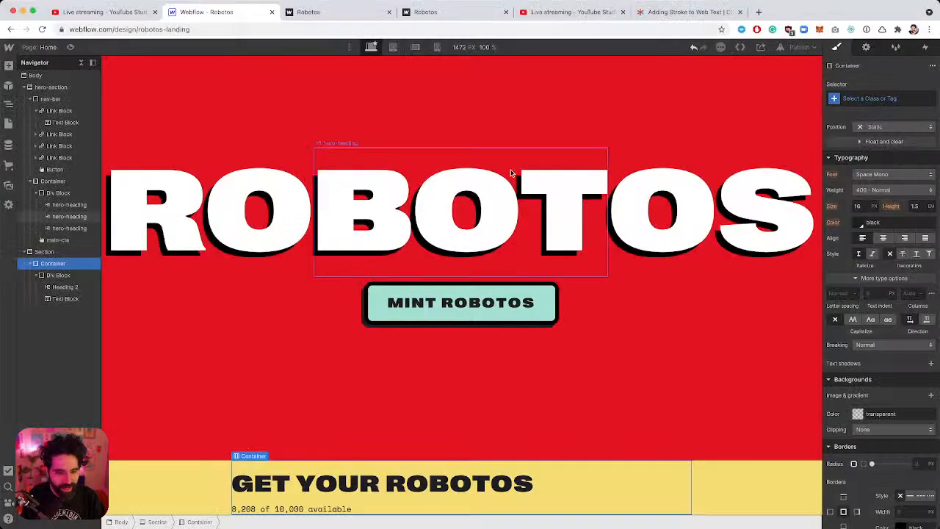
Select the yellow section and drag its Spacing padding to 120 px top and bottom.
click(197, 462)
scroll(881, 206, up, 4)
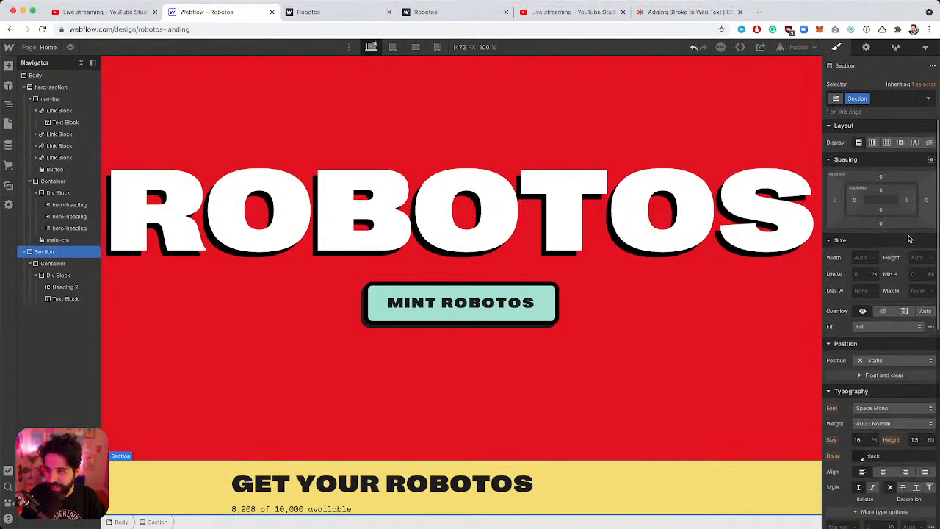
drag(886, 190, 882, 252)
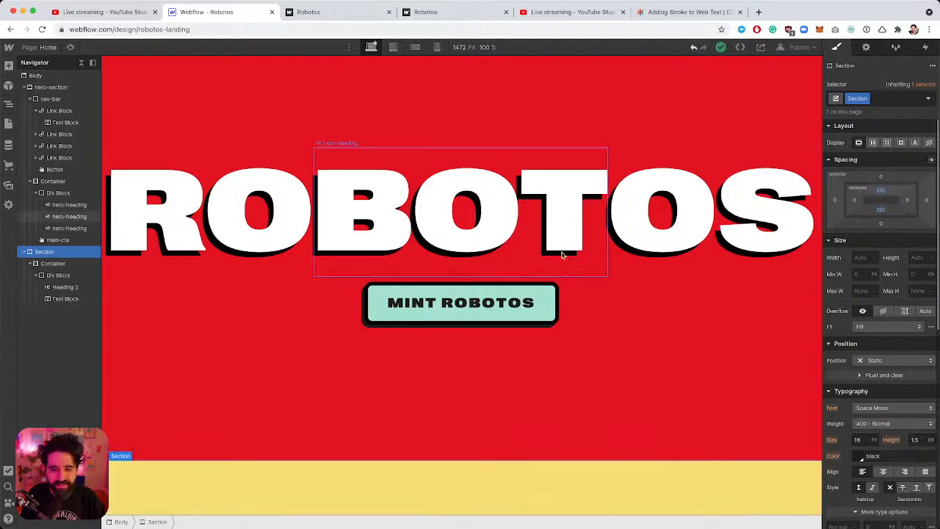
scroll(561, 249, down, 3)
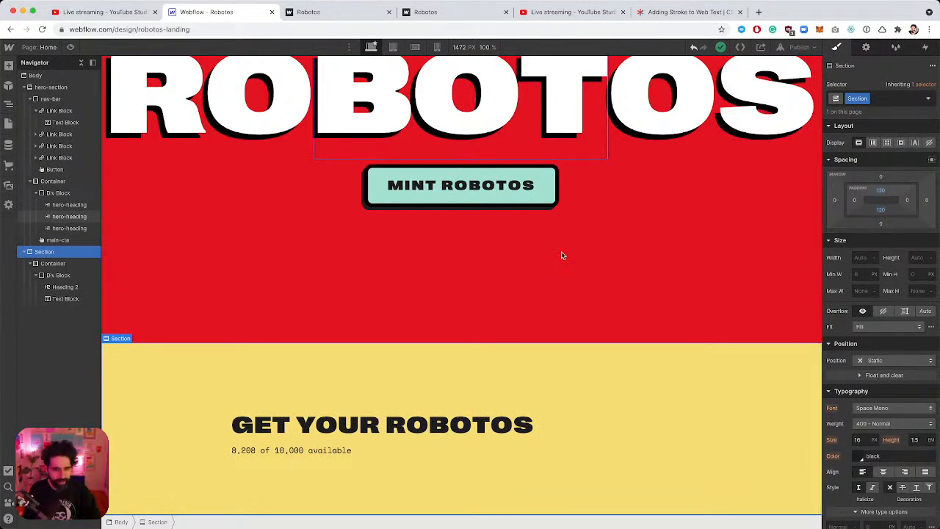
Center-align the div holding the heading and availability text, then select the text on its own.
click(482, 454)
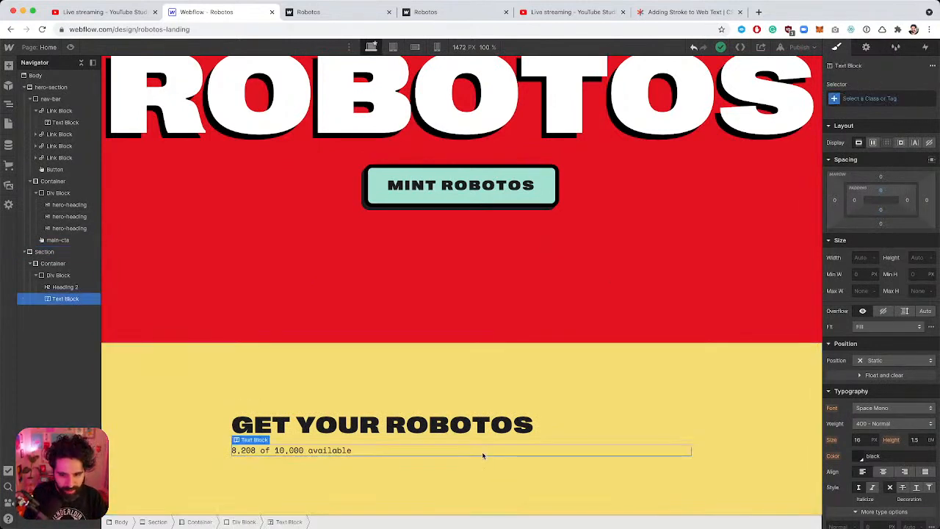
click(483, 454)
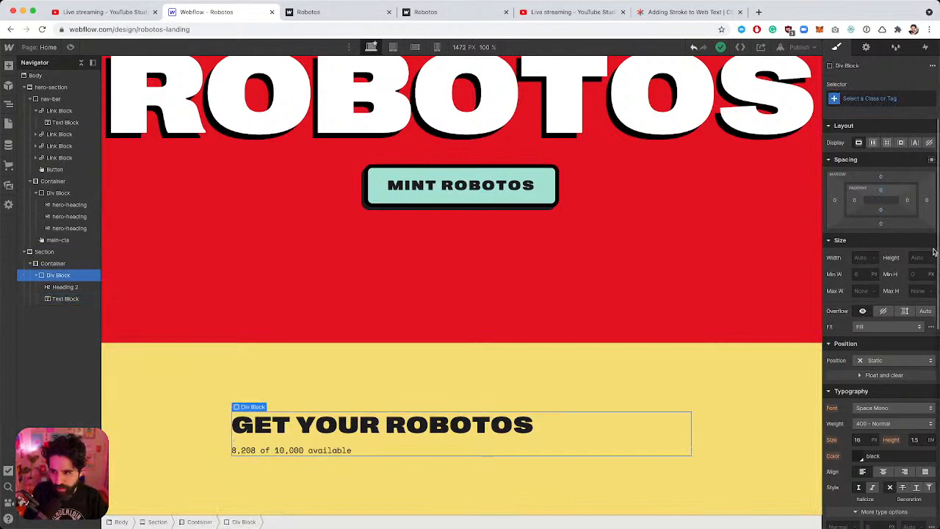
scroll(890, 340, down, 2)
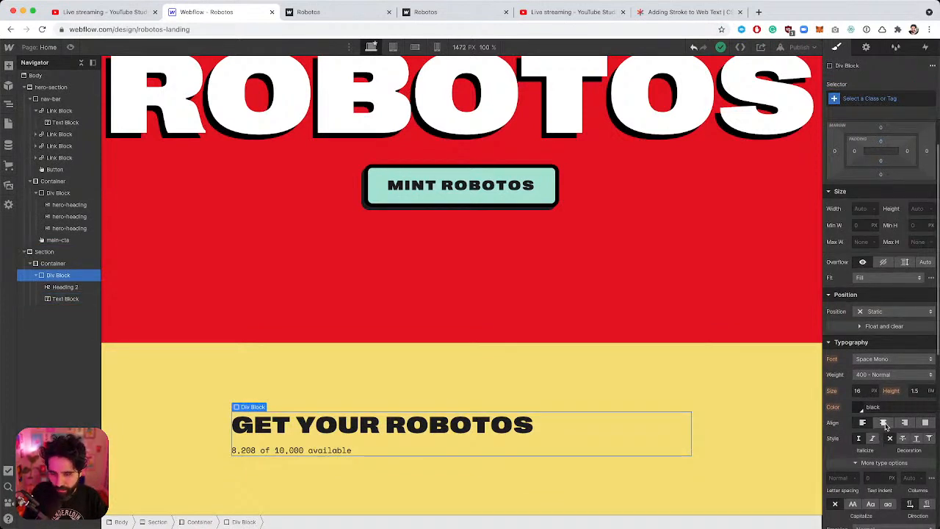
click(884, 424)
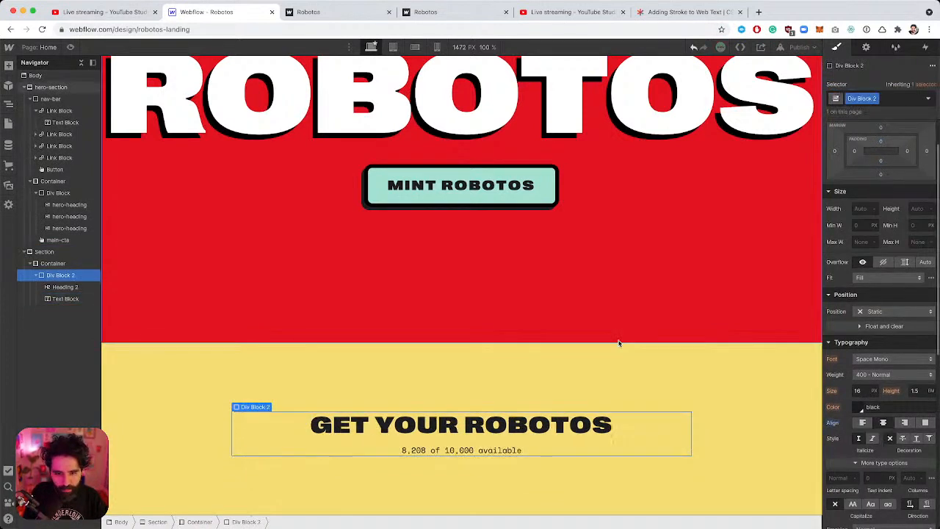
click(413, 453)
key(super+Tab)
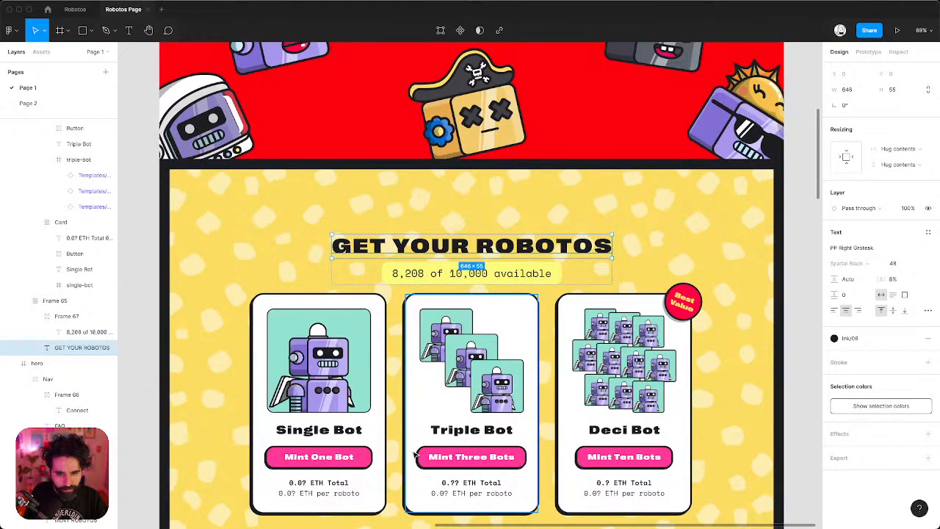
click(402, 281)
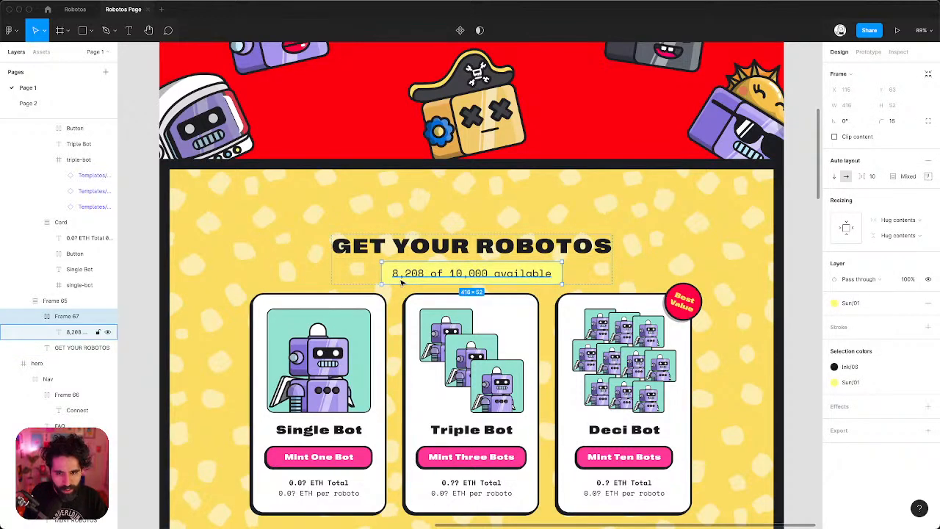
key(super+Tab)
scroll(907, 158, up, 2)
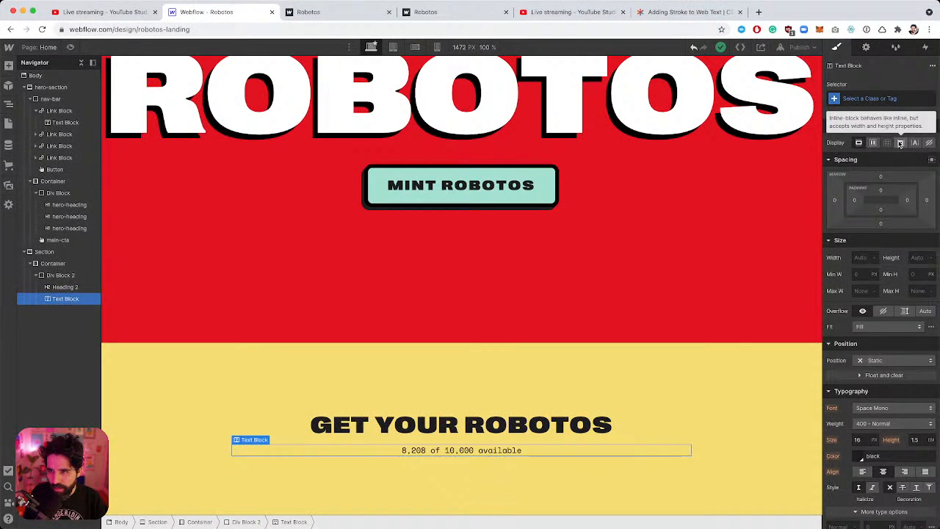
Copy #FFFA8F from Figma's Inspect panel and apply it as the availability text's background.
scroll(909, 340, down, 5)
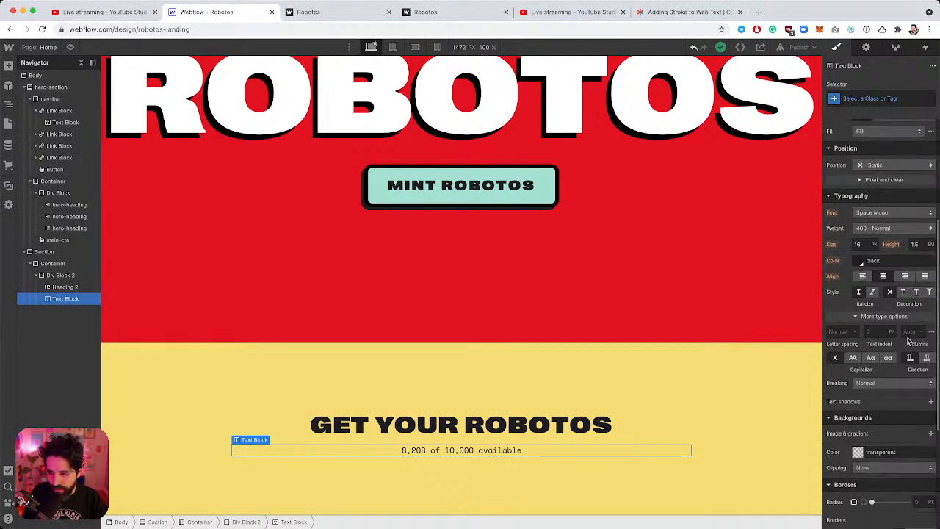
scroll(909, 340, down, 3)
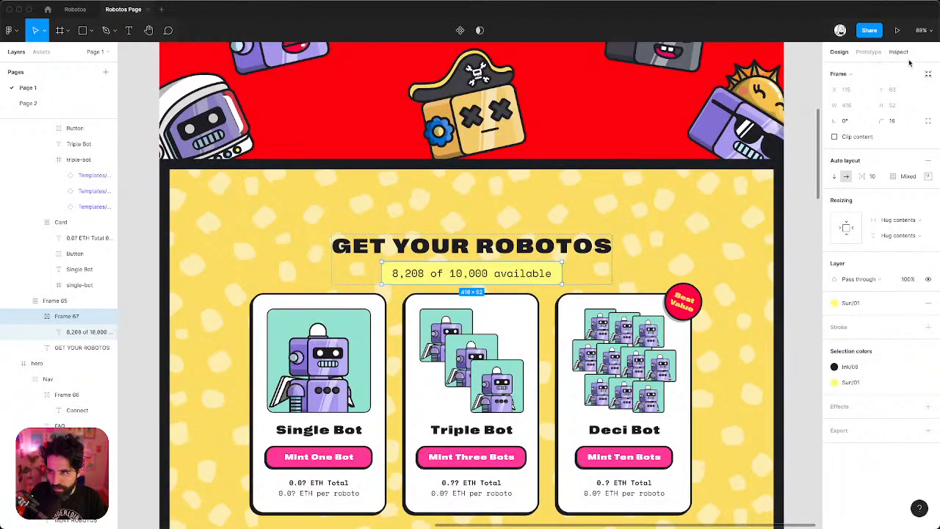
click(899, 52)
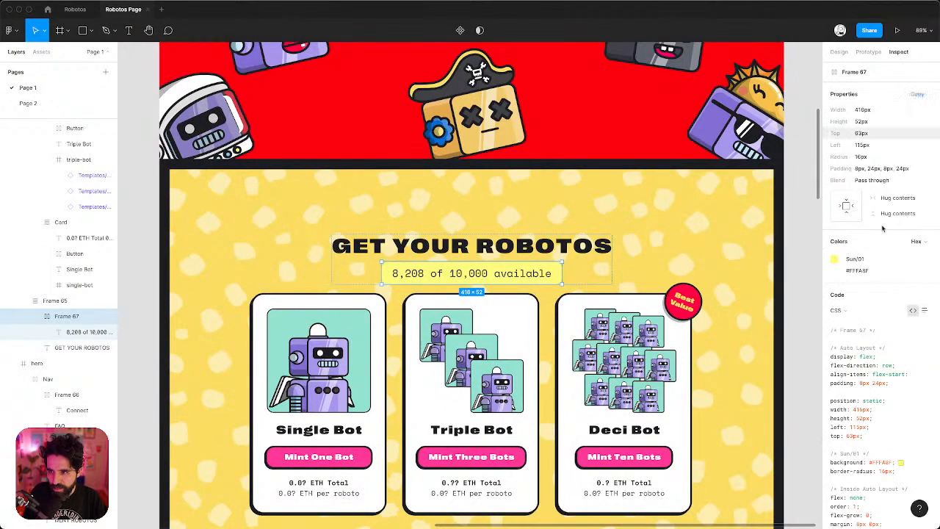
click(859, 271)
key(super+Tab)
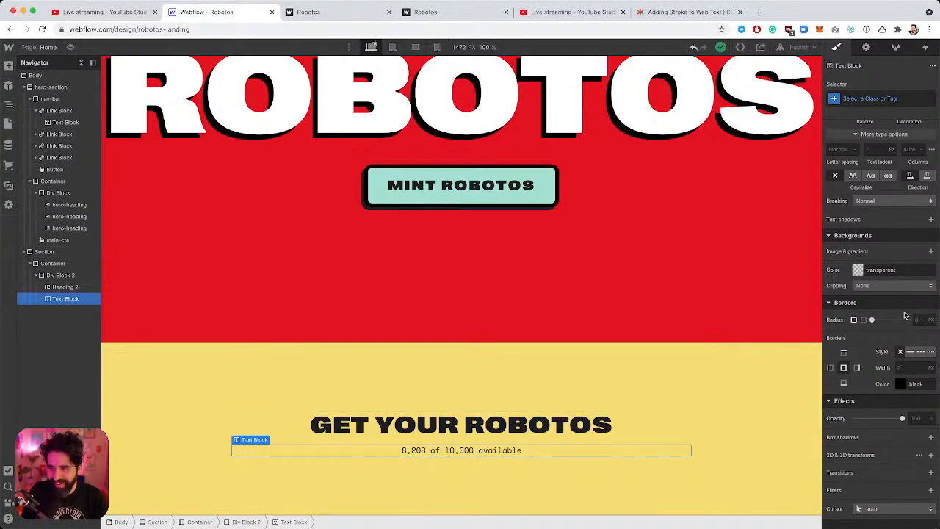
scroll(903, 287, up, 2)
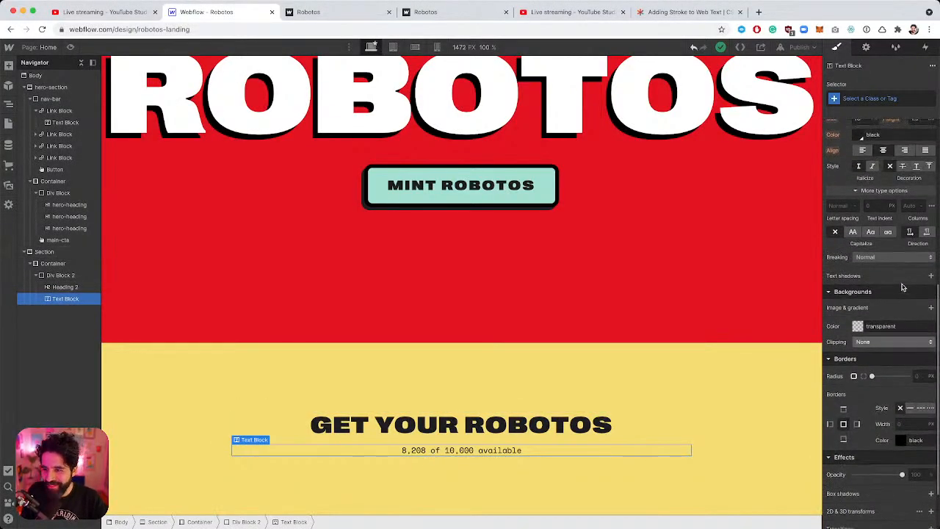
click(882, 326)
text(#fffa8f)
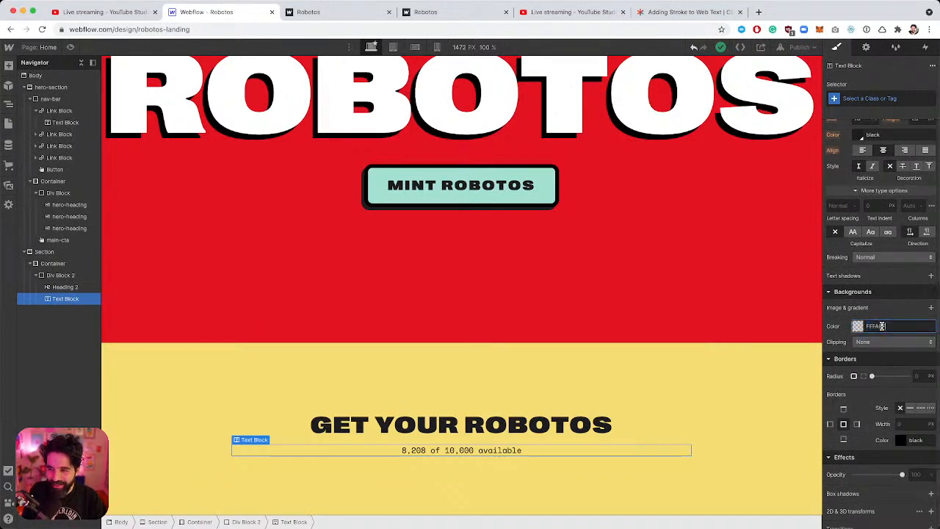
key(Return)
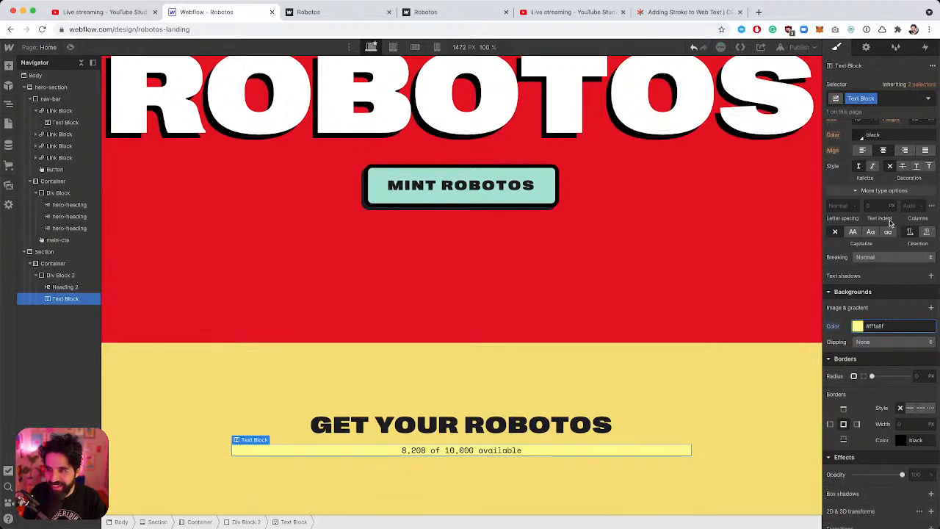
Set the availability text to inline-block and check the badge's padding values in Figma.
scroll(901, 183, up, 10)
click(900, 142)
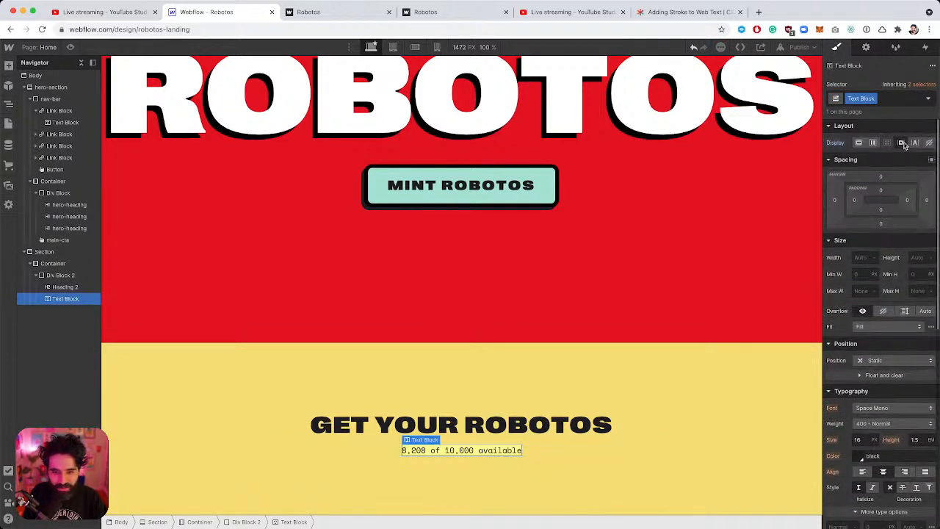
key(super+Tab)
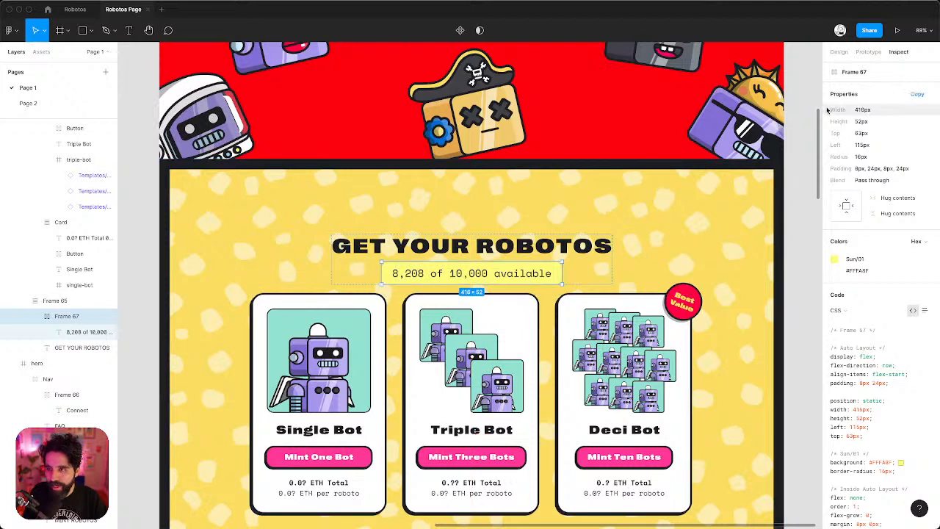
click(839, 52)
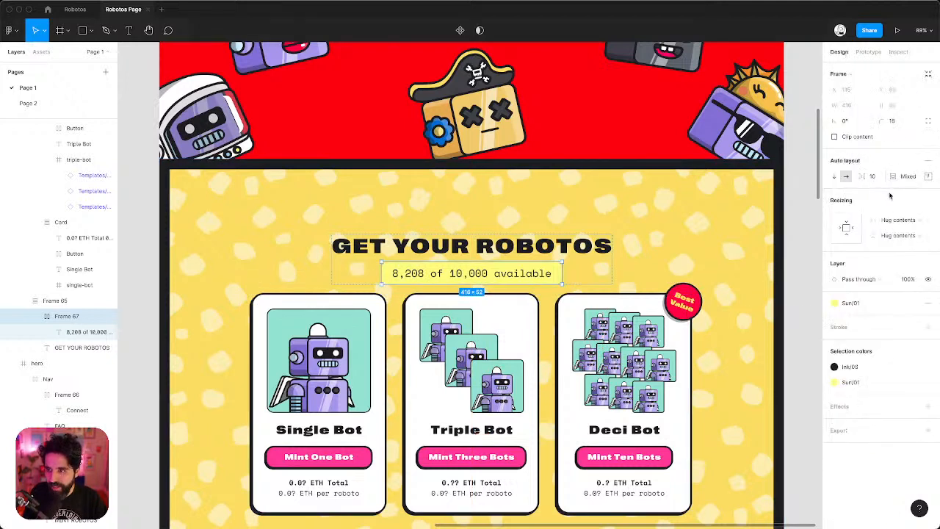
click(929, 176)
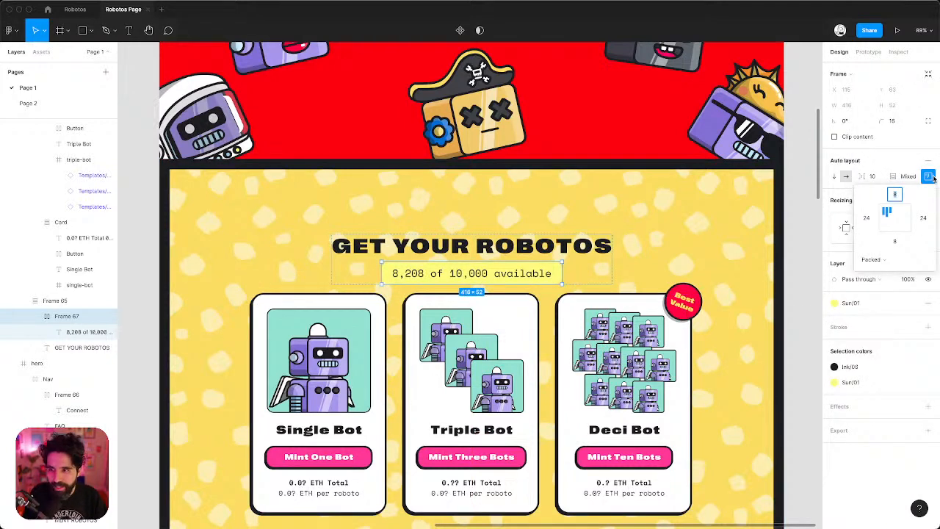
Set the availability text's padding to 8 px top and bottom, 24 px left and right.
key(super+Tab)
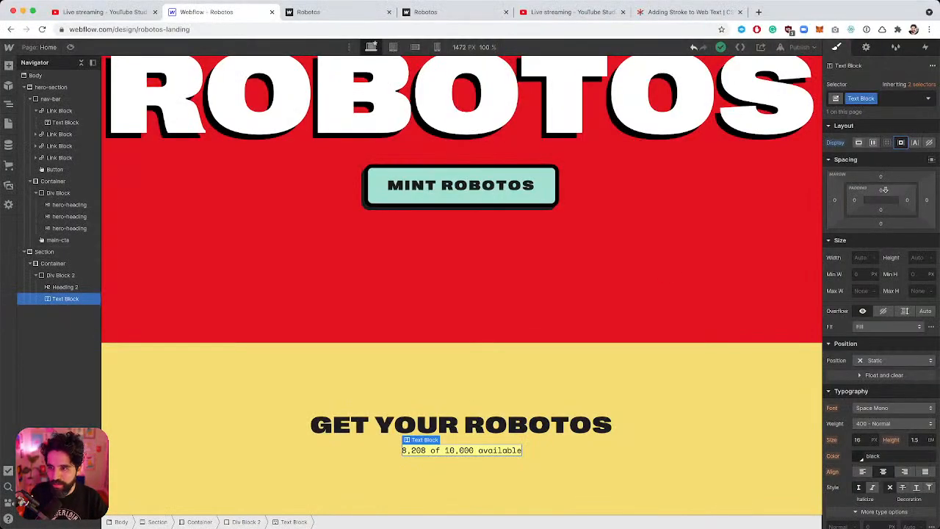
click(882, 193)
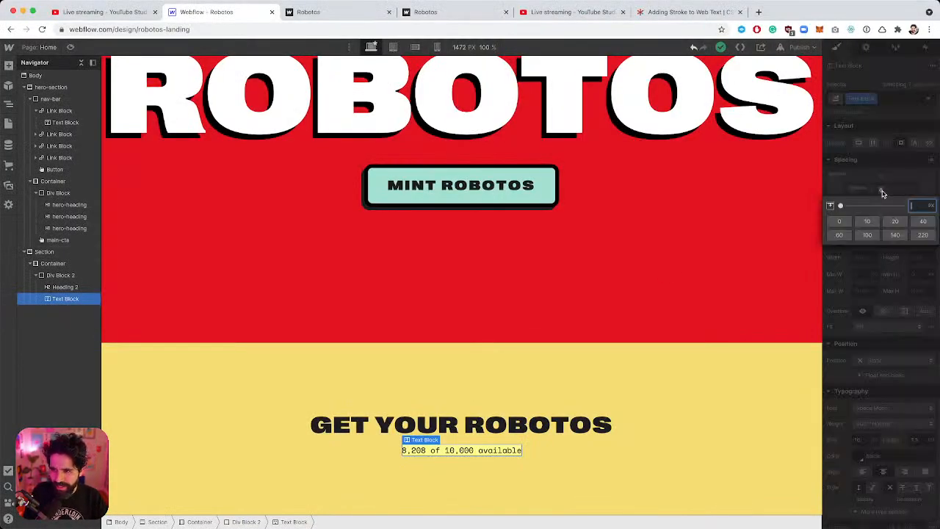
text(8)
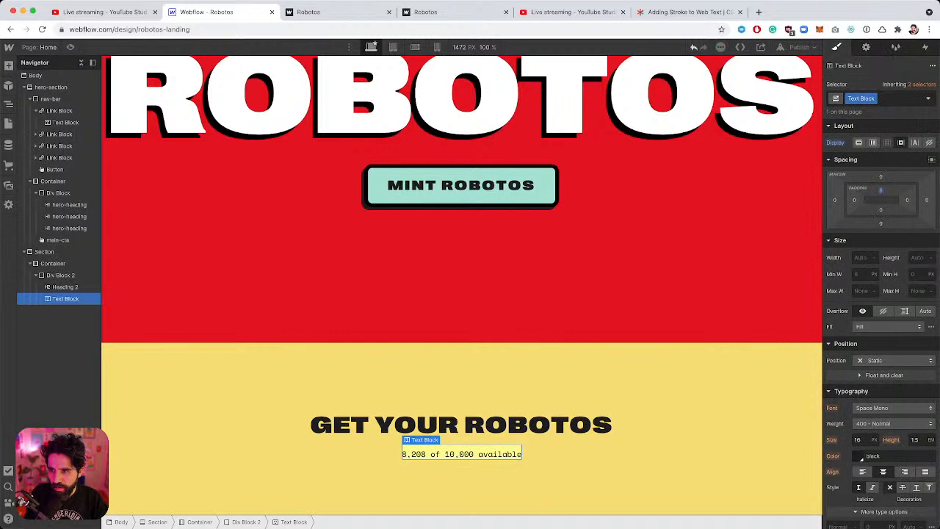
click(908, 201)
text(24)
key(Return)
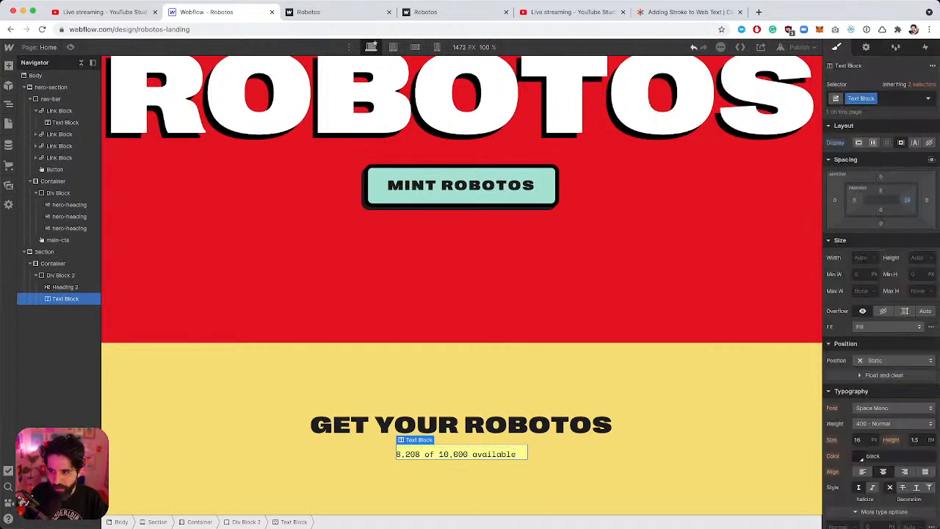
click(854, 201)
text(24)
key(Return)
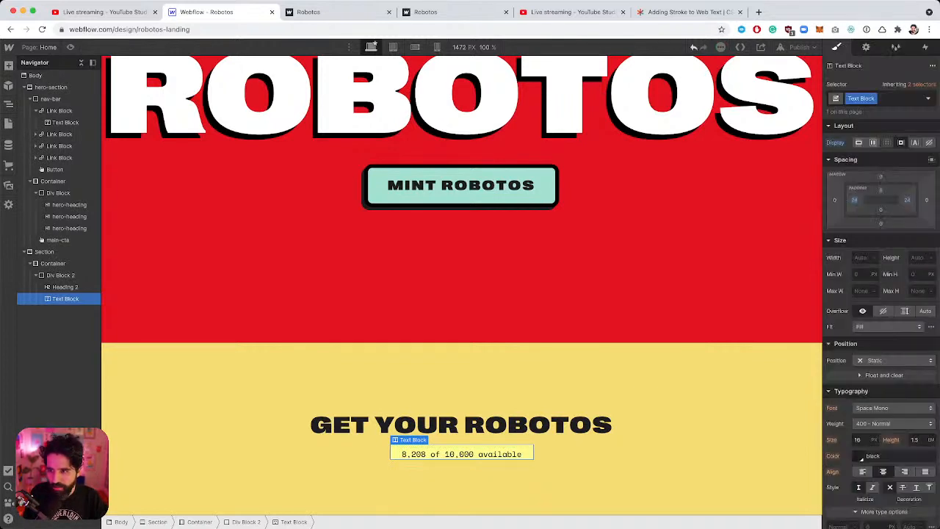
click(883, 212)
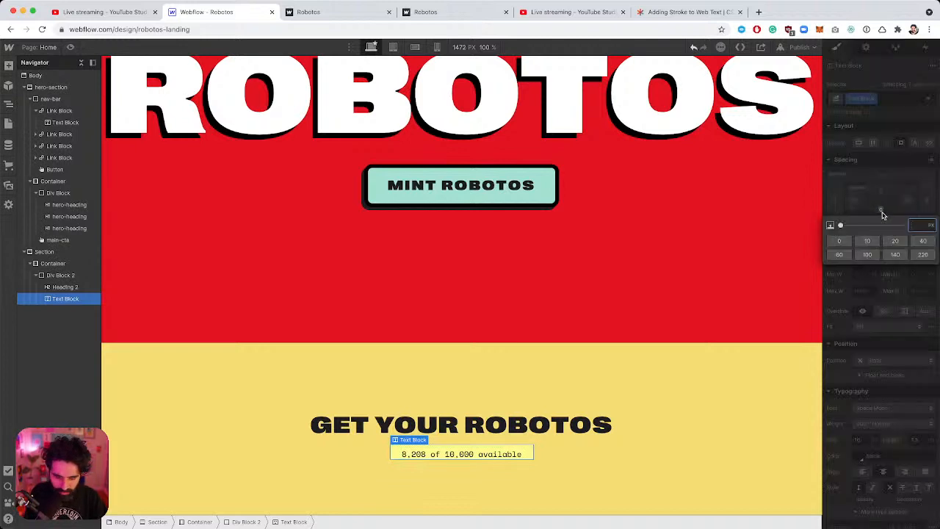
key(Escape)
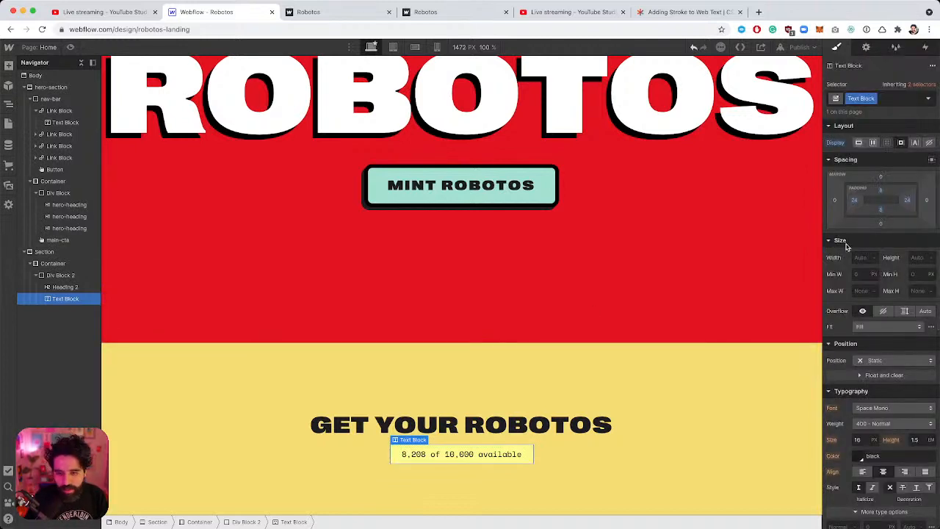
key(super+Tab)
key(super+Tab)
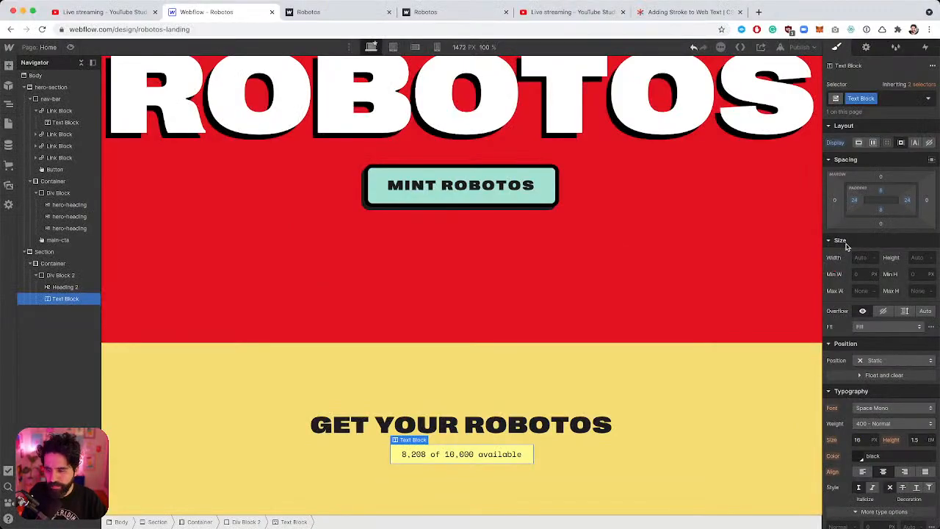
scroll(881, 310, down, 10)
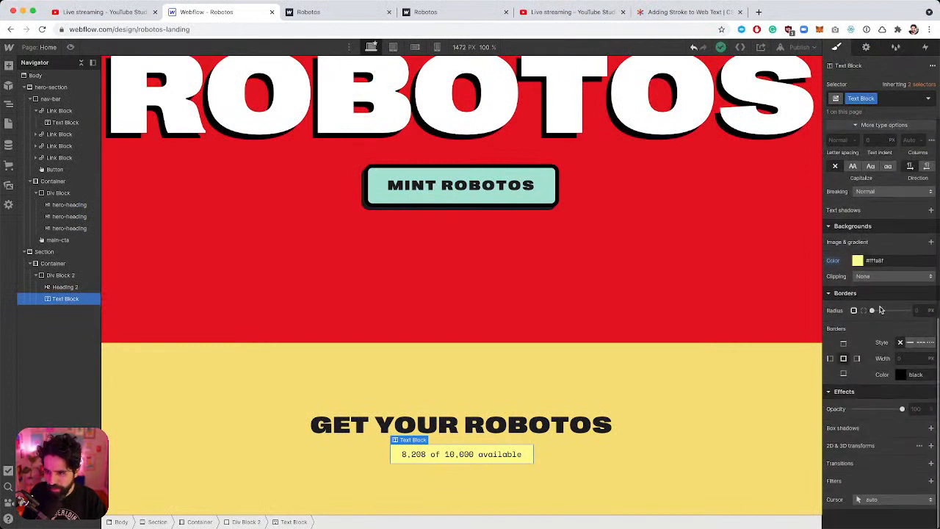
Give the availability badge an 8 px corner radius and check the text layer in Figma.
click(923, 310)
text(8)
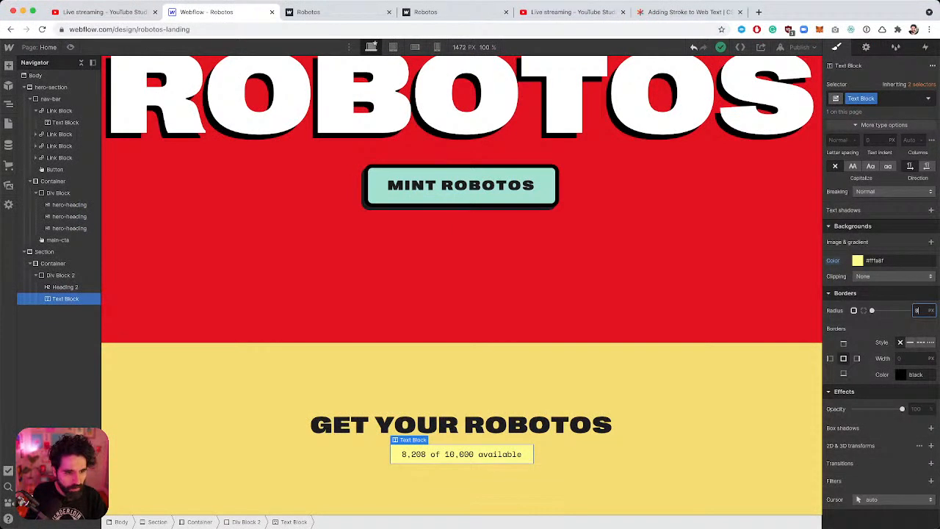
key(super+Tab)
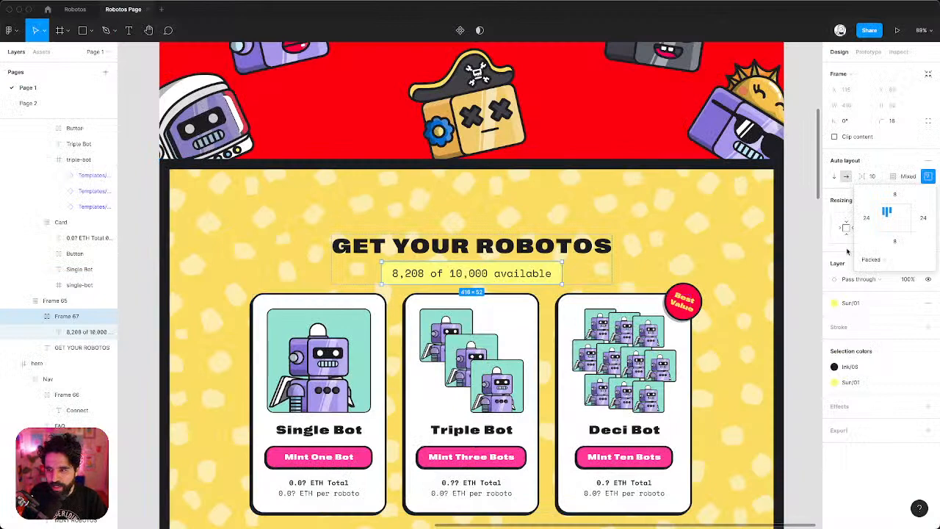
click(756, 337)
super+click(528, 274)
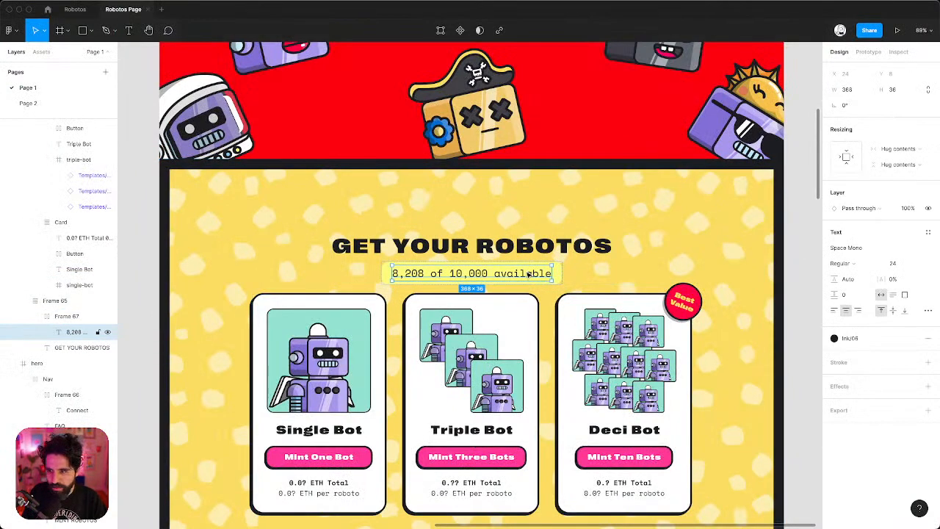
key(super+Tab)
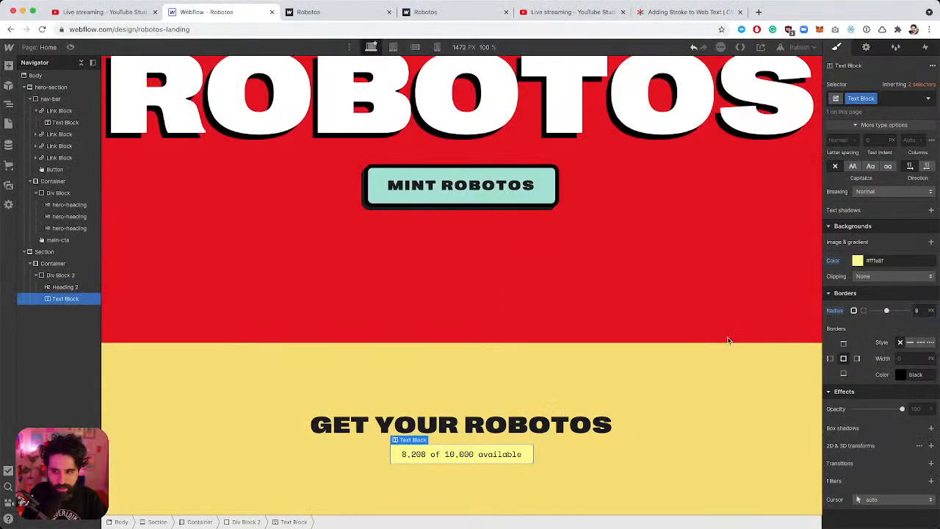
scroll(891, 259, up, 5)
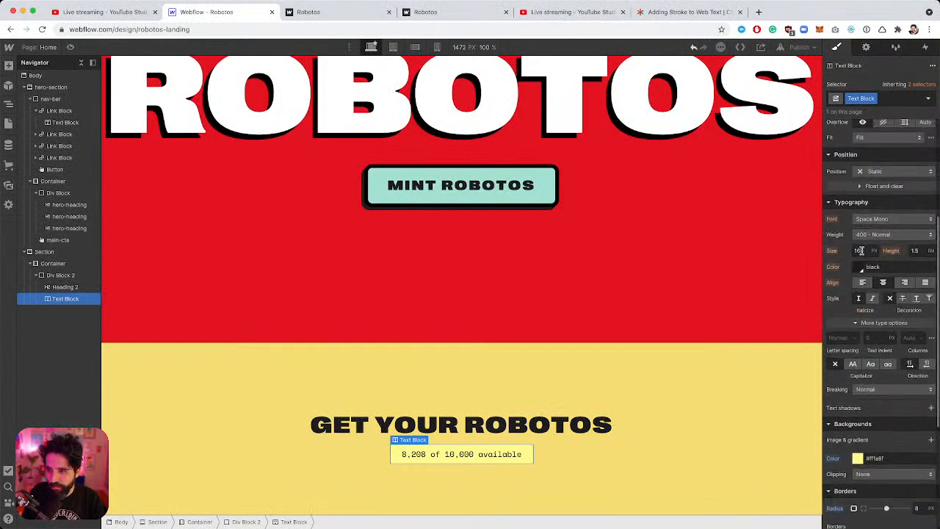
Set the badge text size to 1.5 em, then reduce it to 1.25 em after comparing with Figma.
click(860, 251)
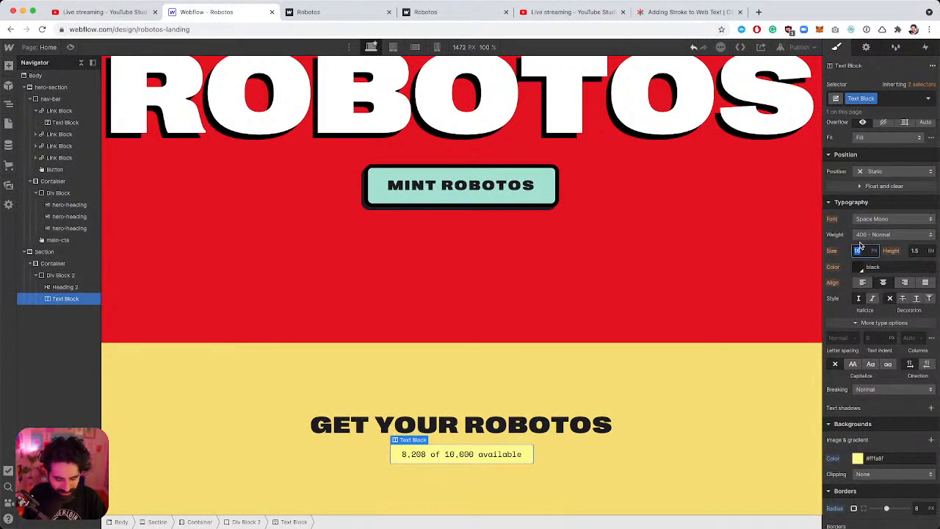
text(1.5em)
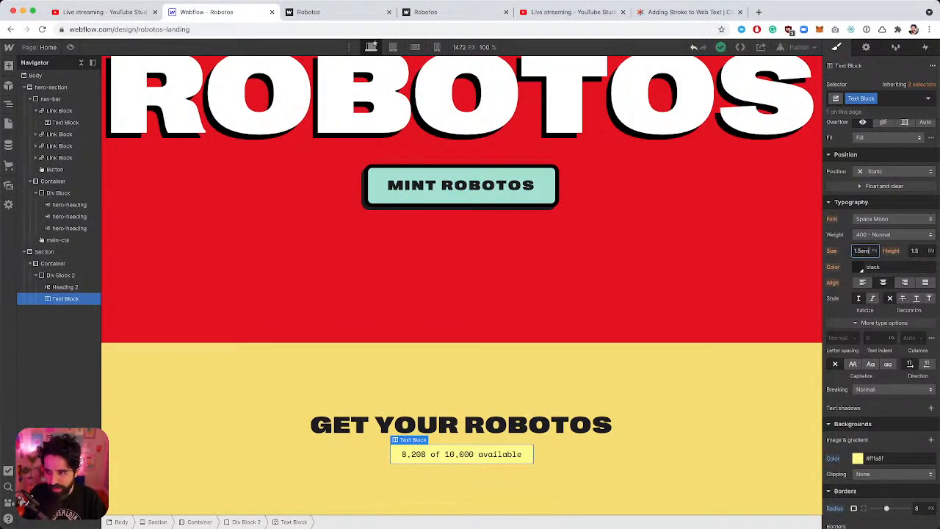
key(Return)
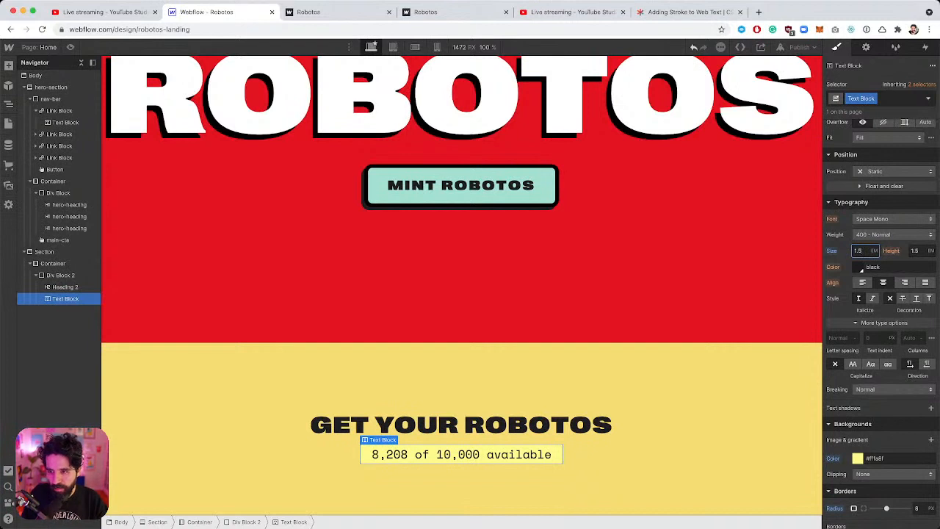
text(1.25)
key(Return)
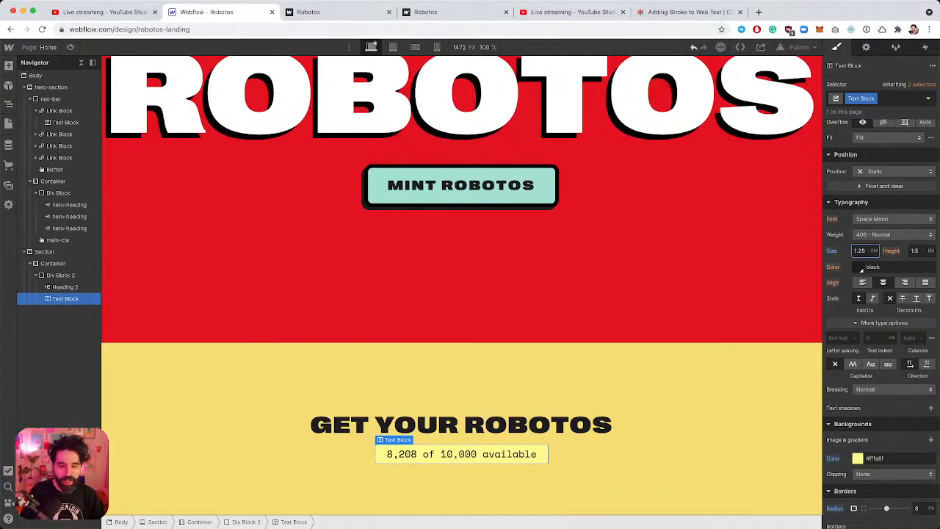
key(super+Tab)
key(super+Tab)
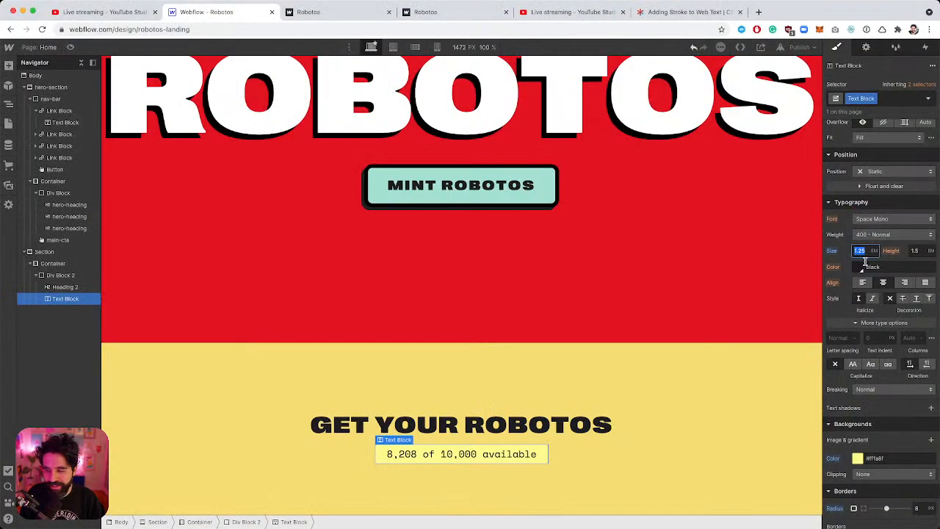
scroll(599, 335, down, 1)
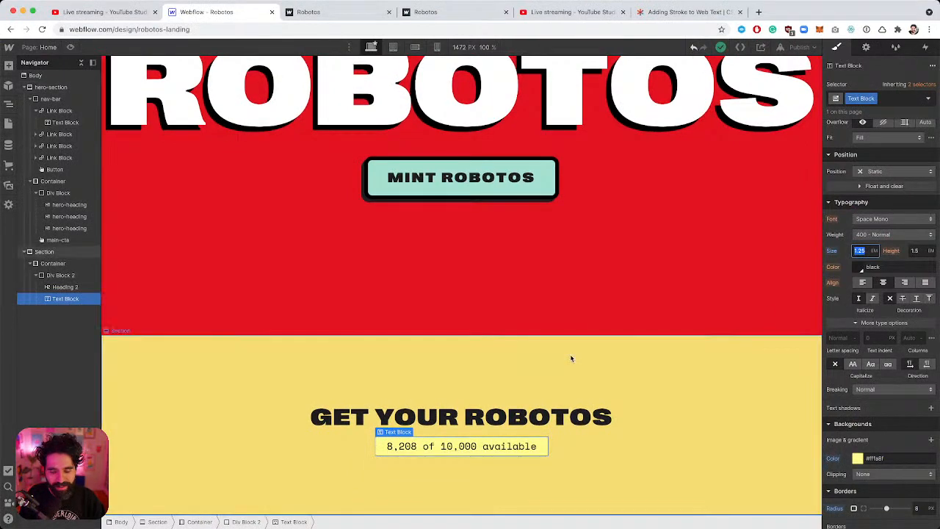
key(super+Tab)
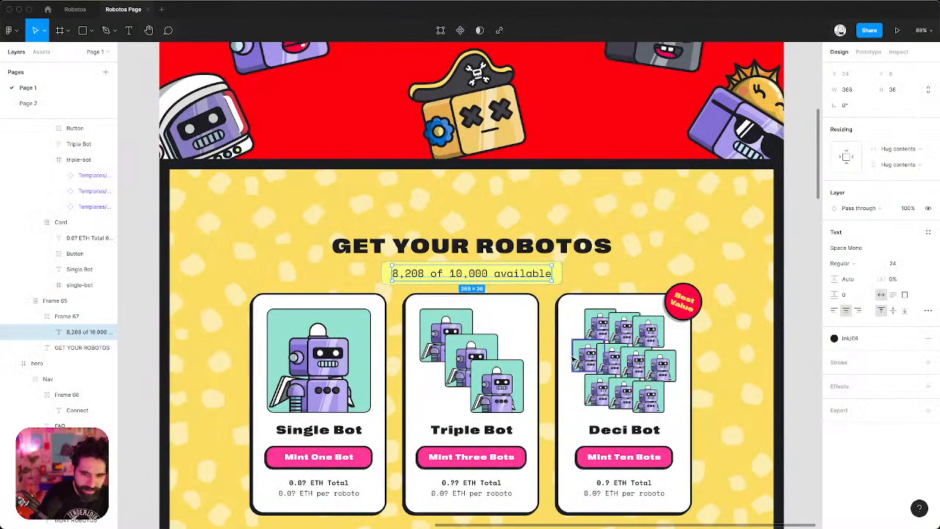
scroll(558, 346, down, 5)
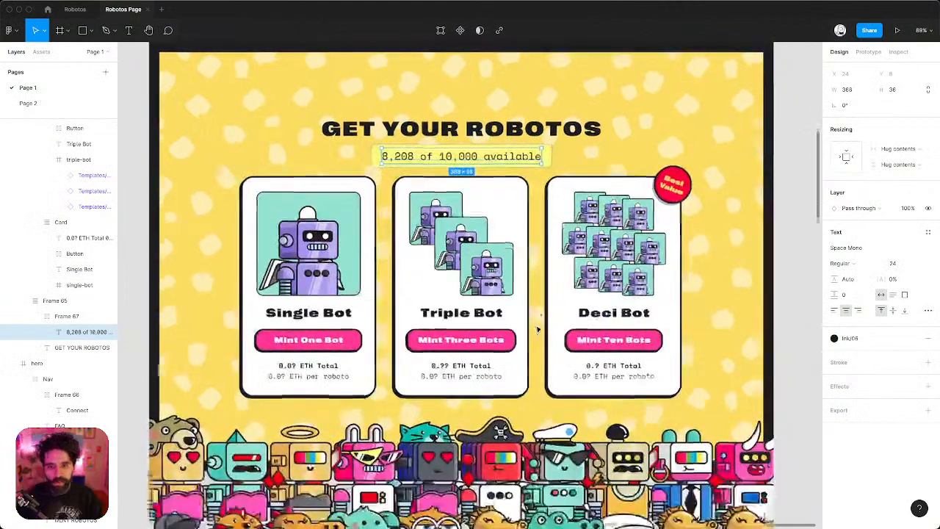
scroll(662, 140, up, 1)
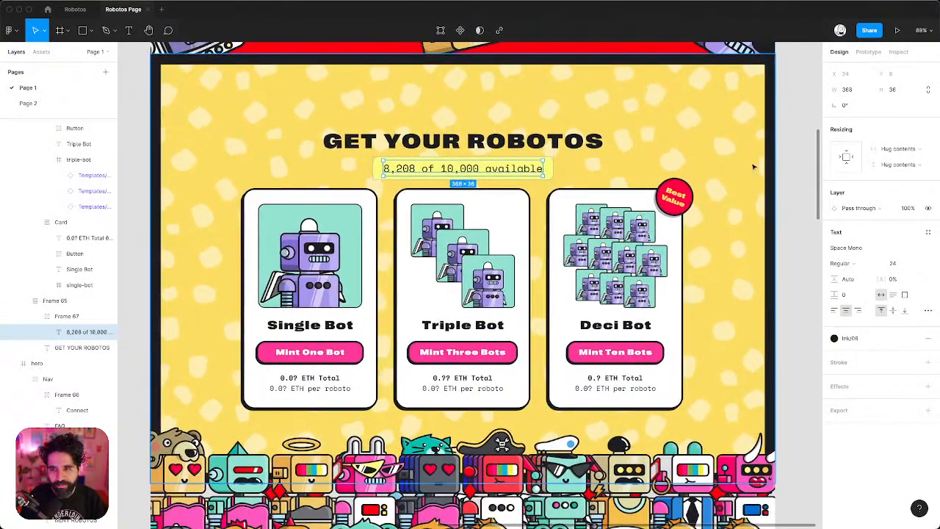
key(super+Tab)
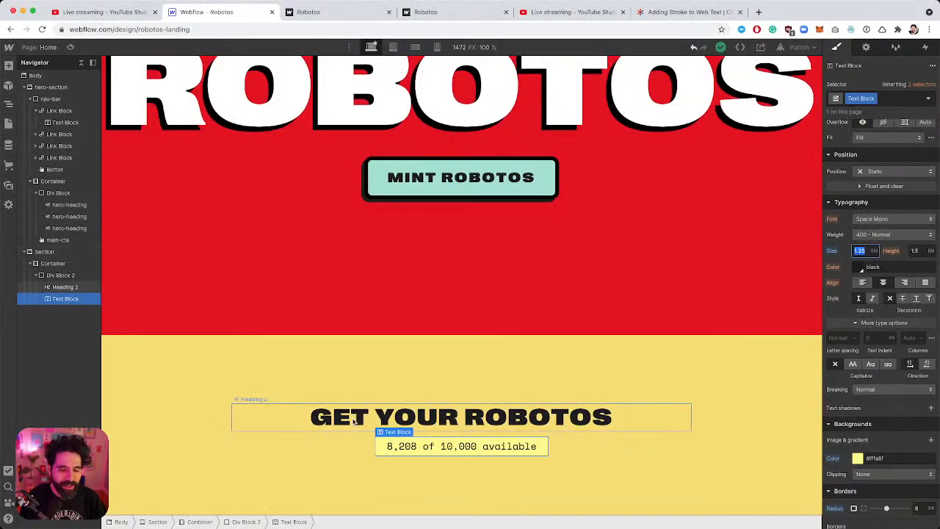
Select the section's Container and insert a Div Block below the heading block via Cmd+E.
click(35, 275)
click(56, 266)
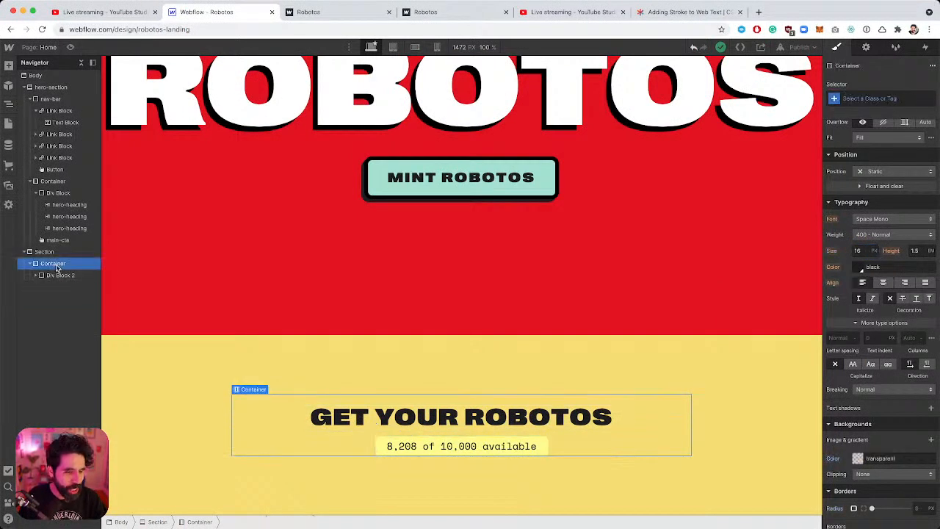
key(super+e)
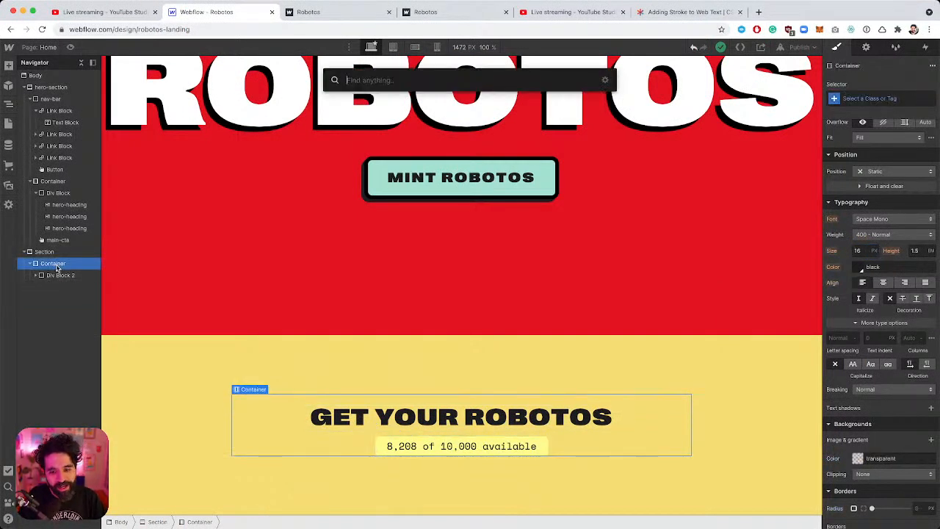
key(super+Tab)
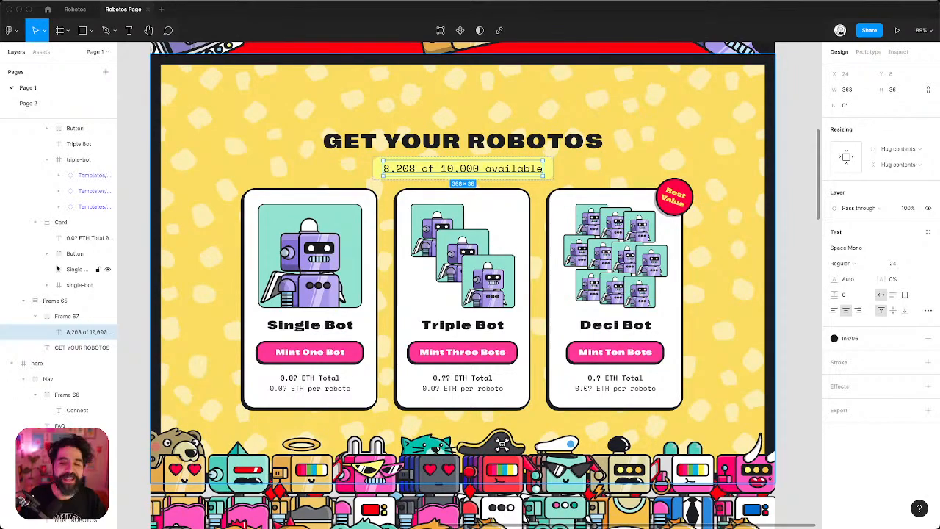
key(super+Tab)
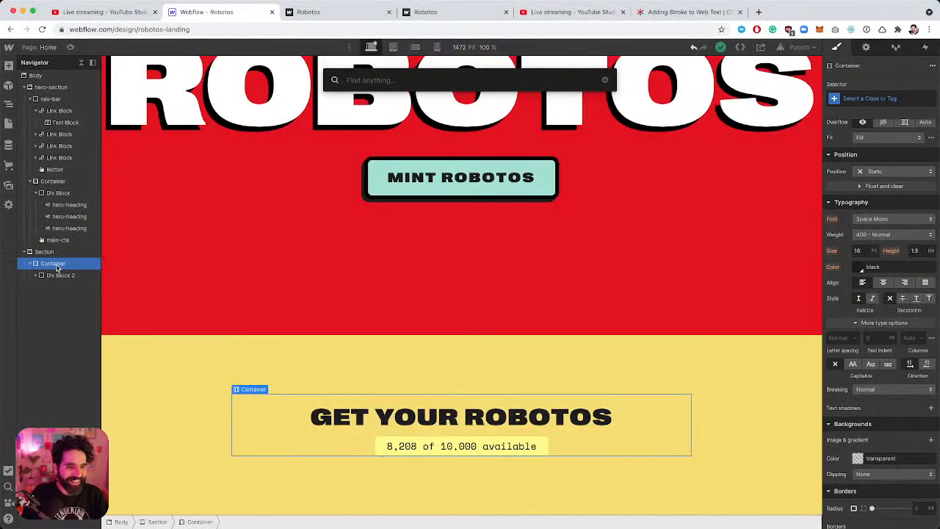
text(div)
key(Return)
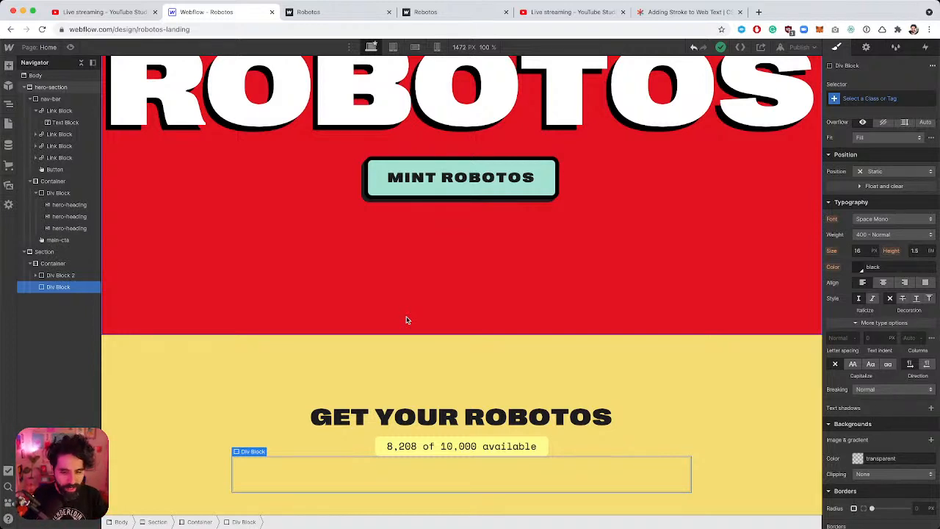
key(super+Tab)
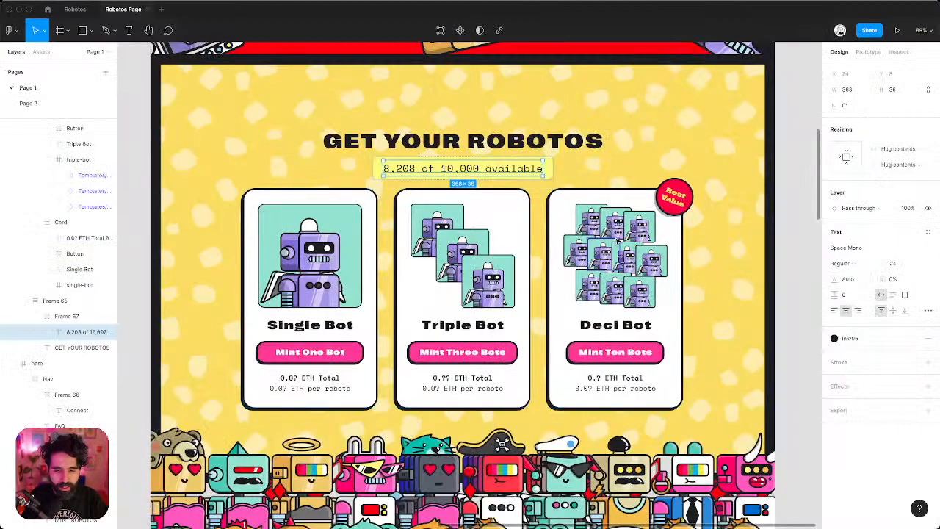
key(super+Tab)
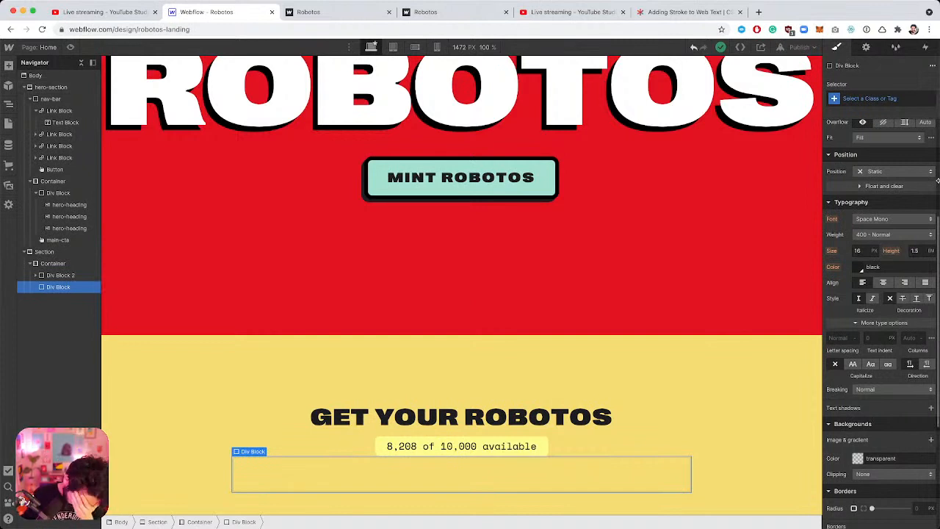
scroll(929, 194, up, 5)
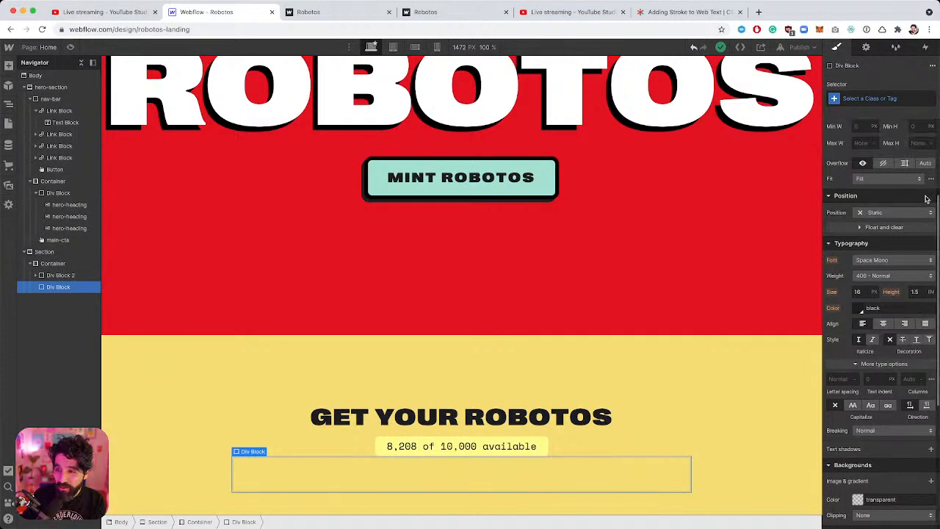
Make the new div a grid with one row and three columns.
click(886, 141)
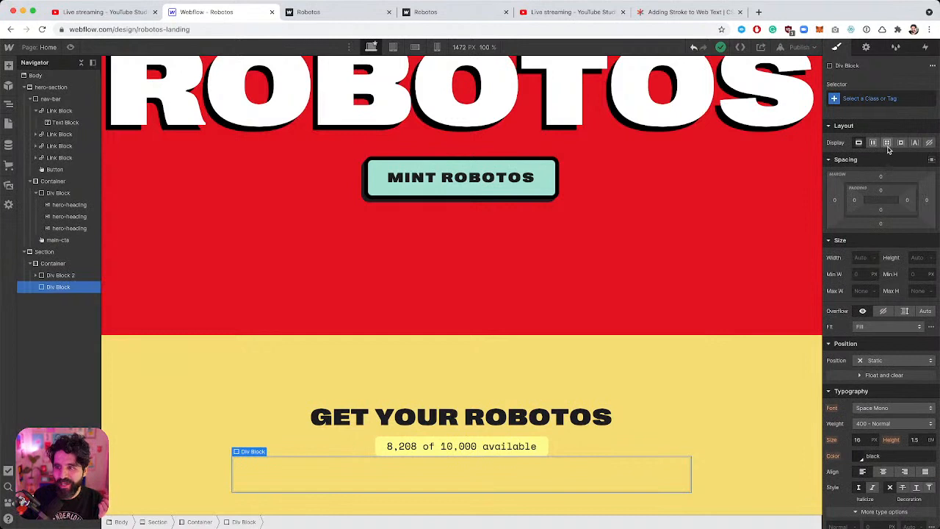
click(877, 158)
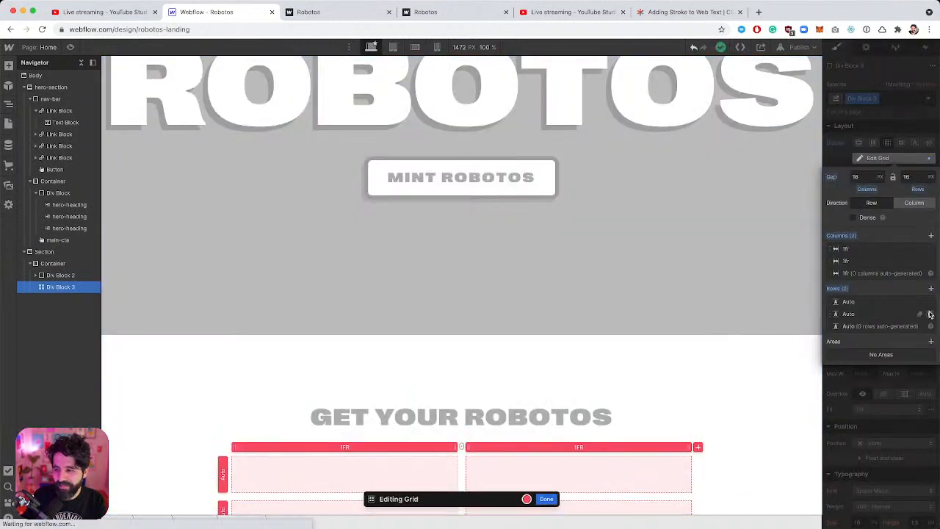
click(930, 314)
scroll(551, 342, down, 1)
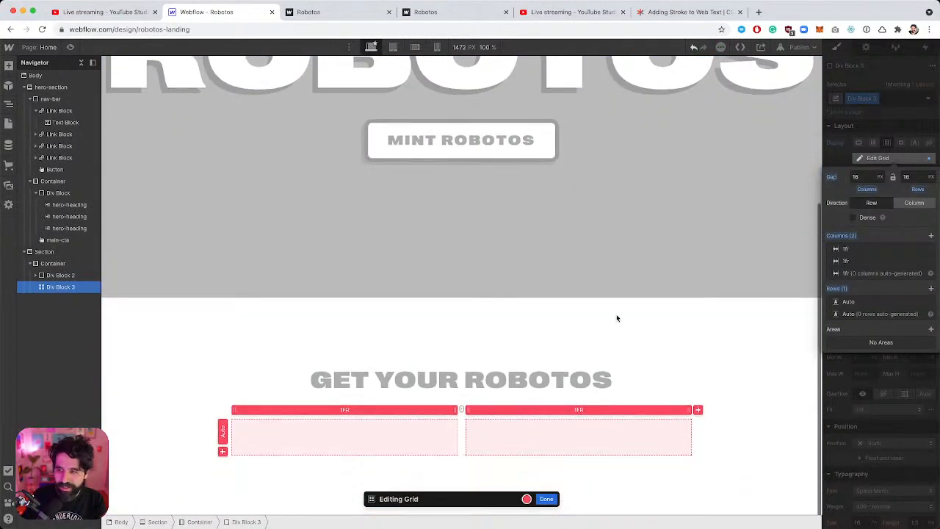
click(930, 236)
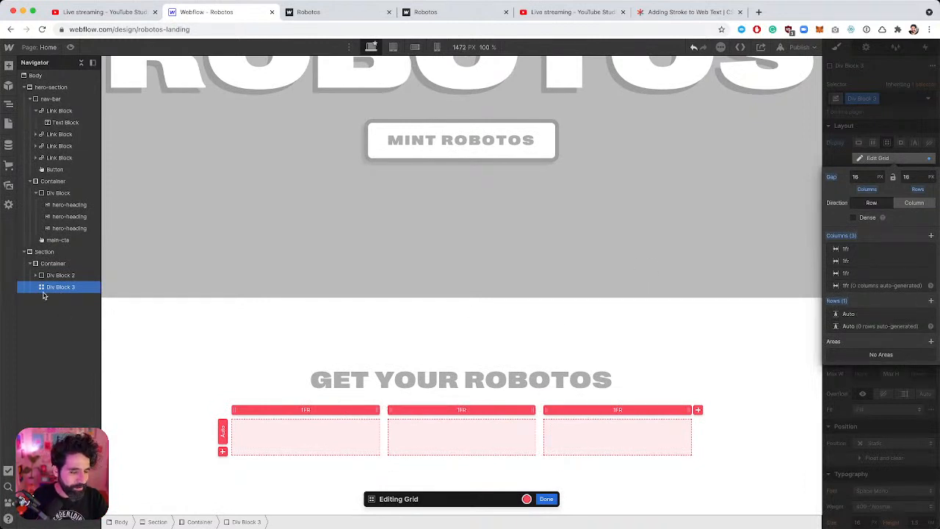
click(36, 276)
click(36, 276)
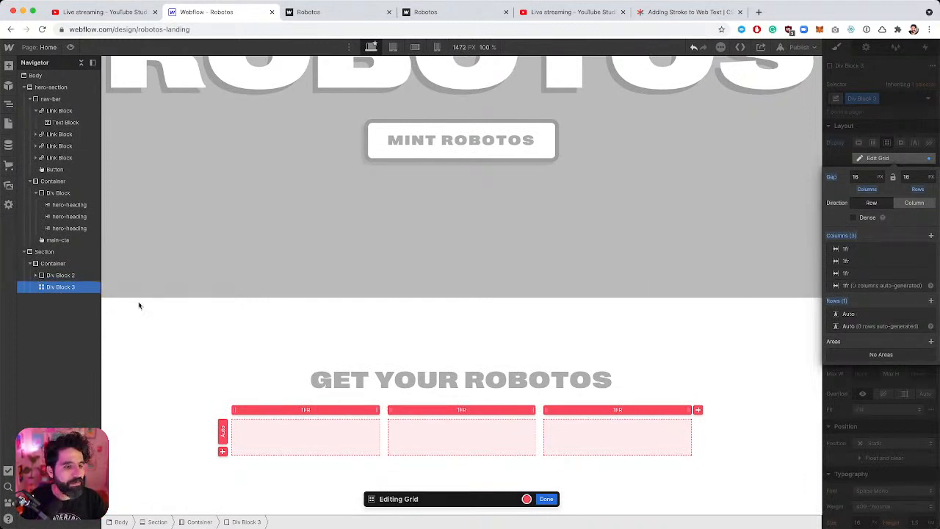
Insert a Div Block into the grid's first cell, then start an image upload from Assets.
key(ctrl+e)
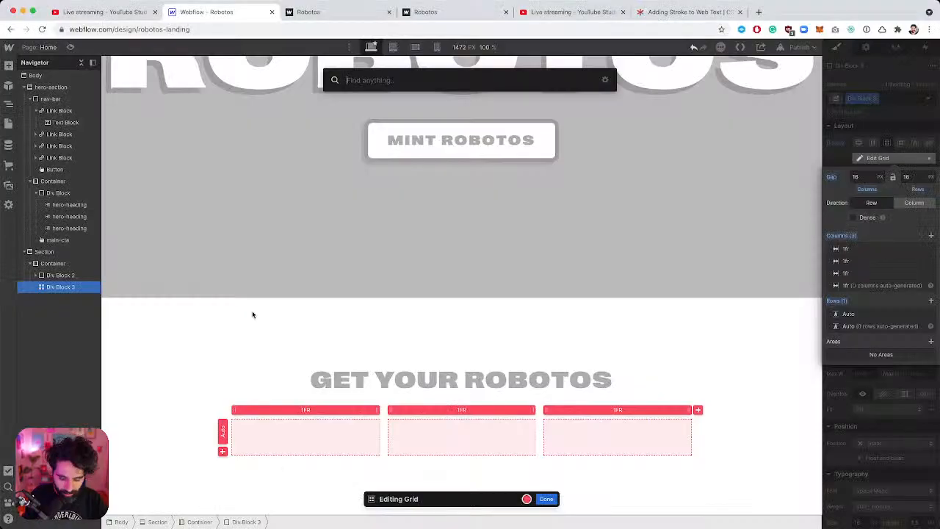
text(div)
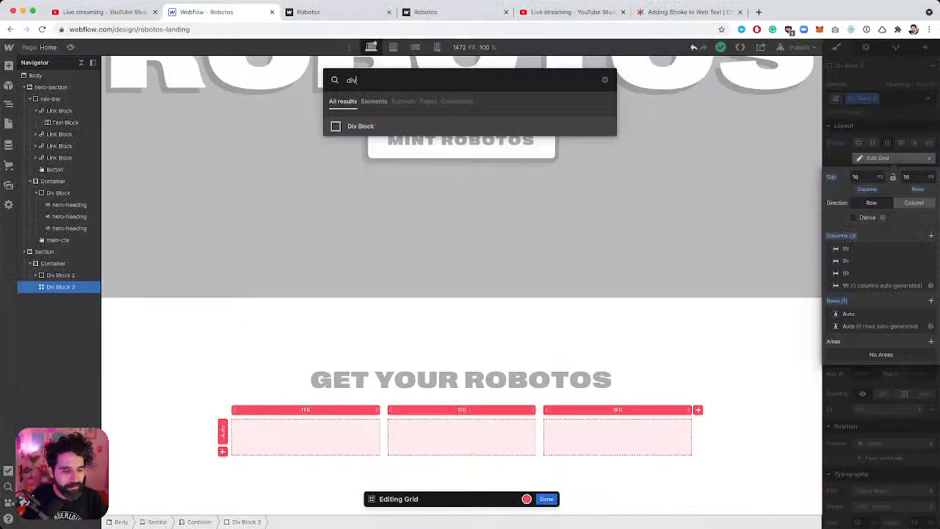
key(Return)
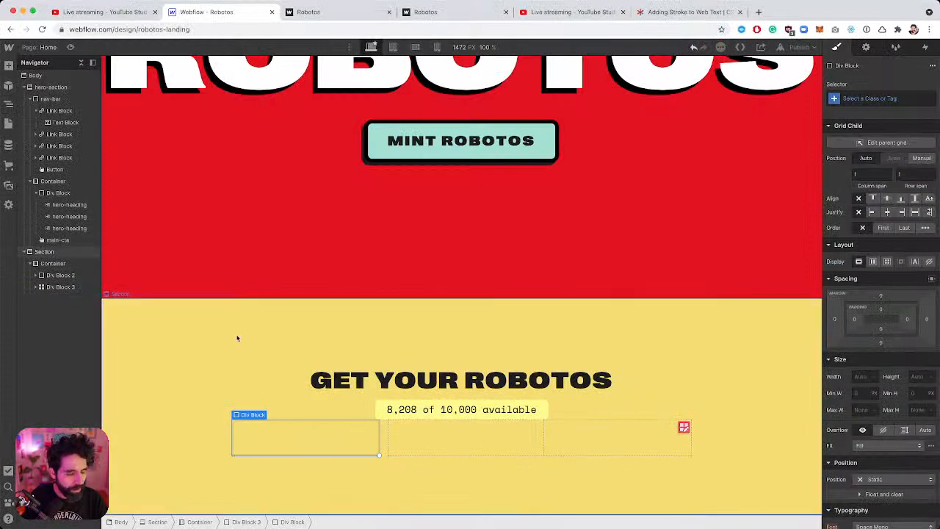
click(36, 286)
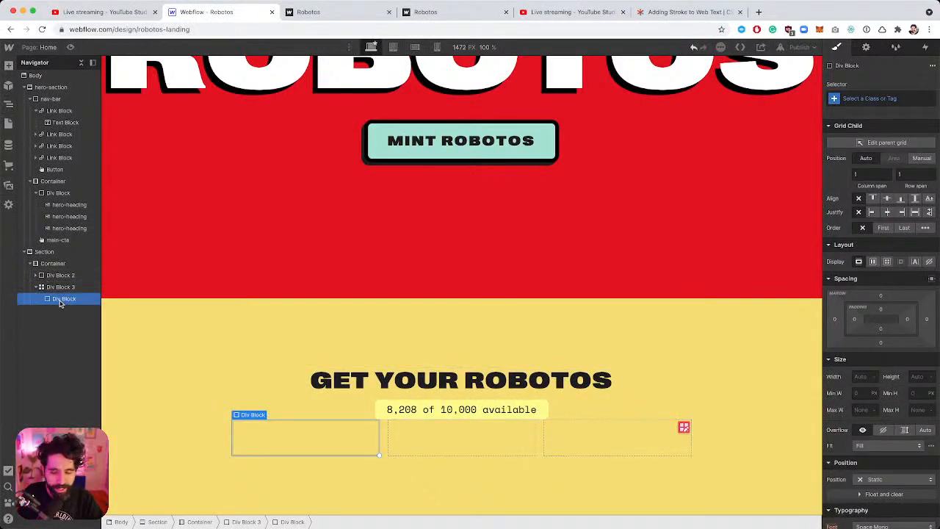
key(super+Tab)
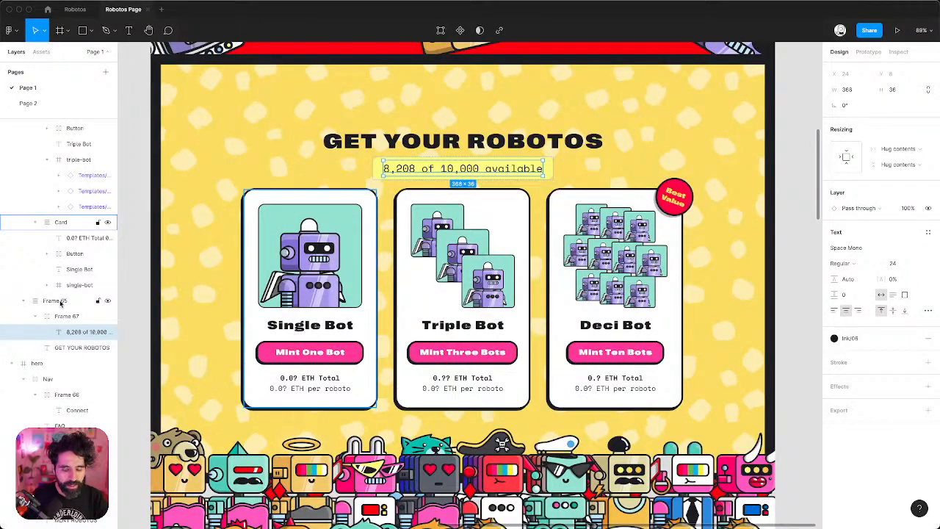
key(super+Tab)
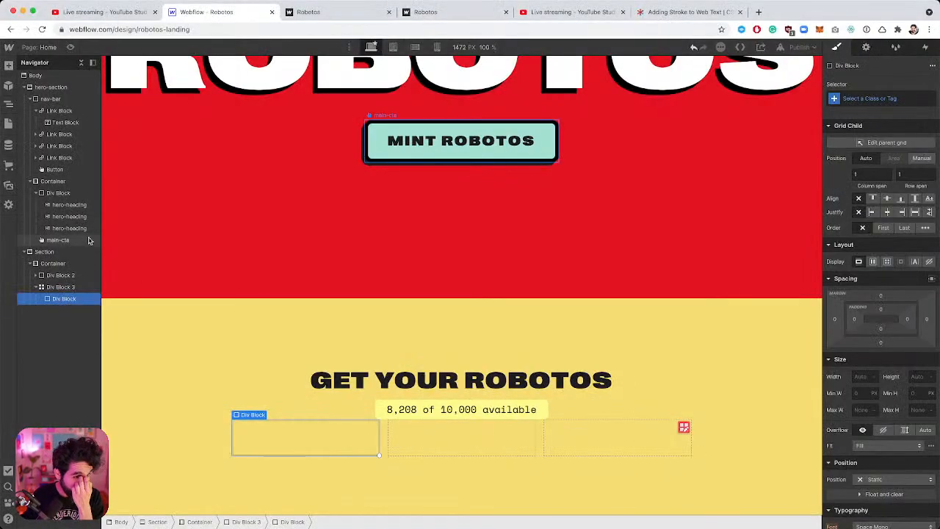
click(9, 185)
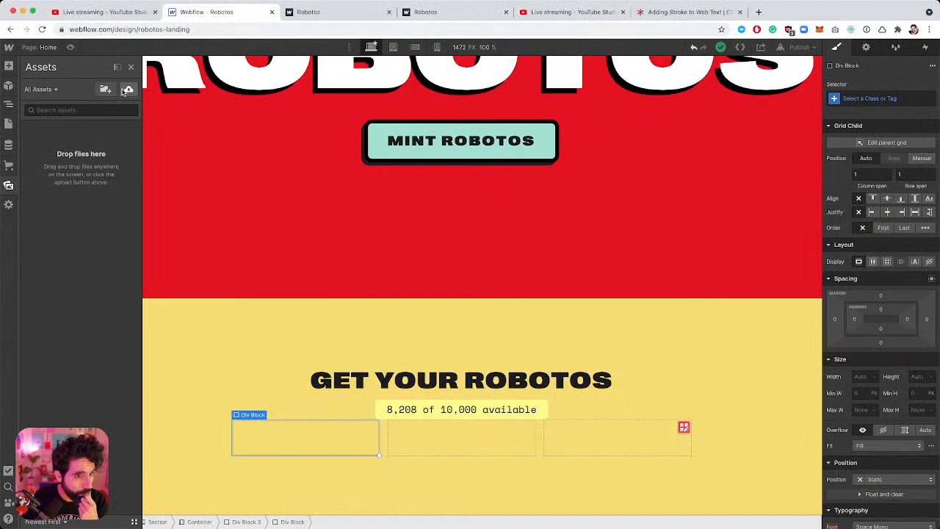
click(125, 90)
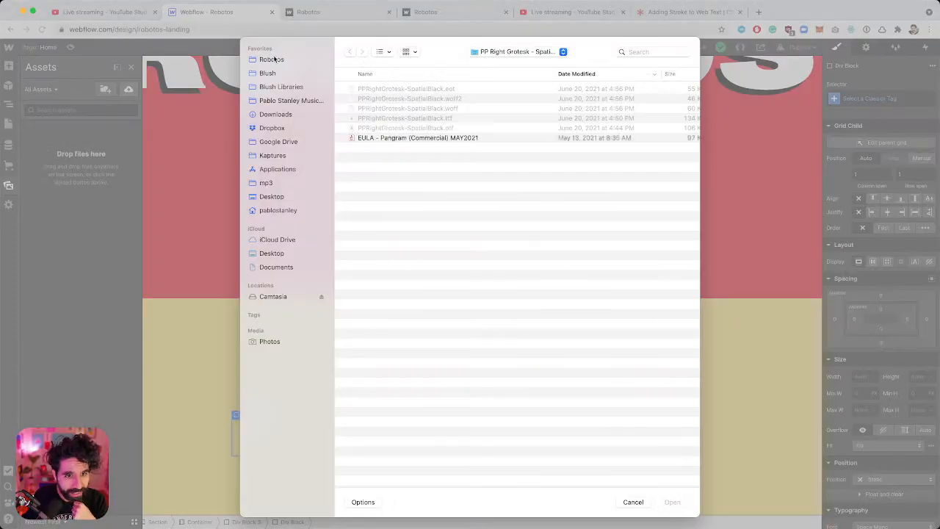
click(272, 59)
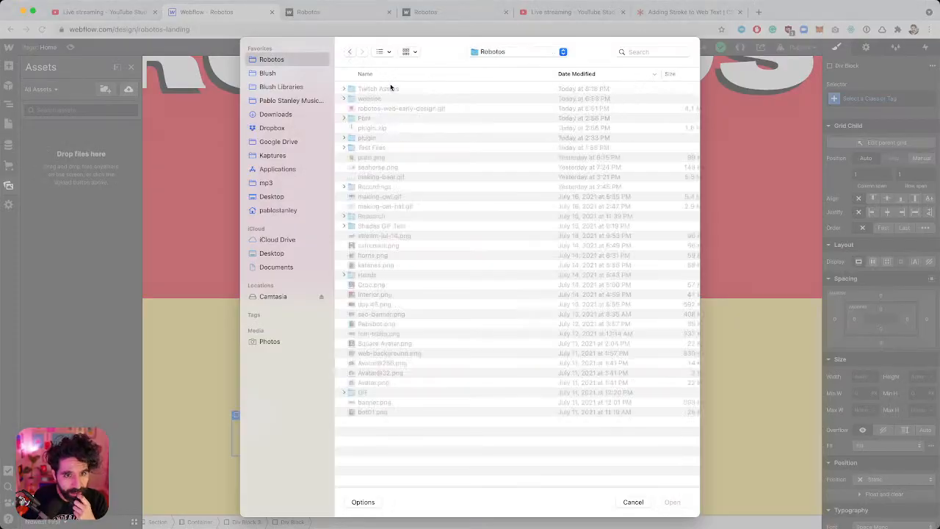
double_click(382, 98)
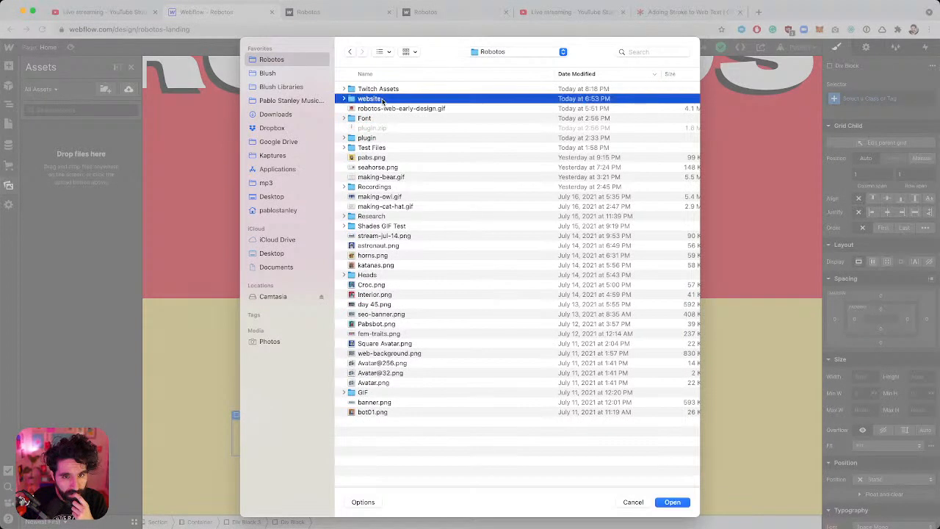
double_click(383, 89)
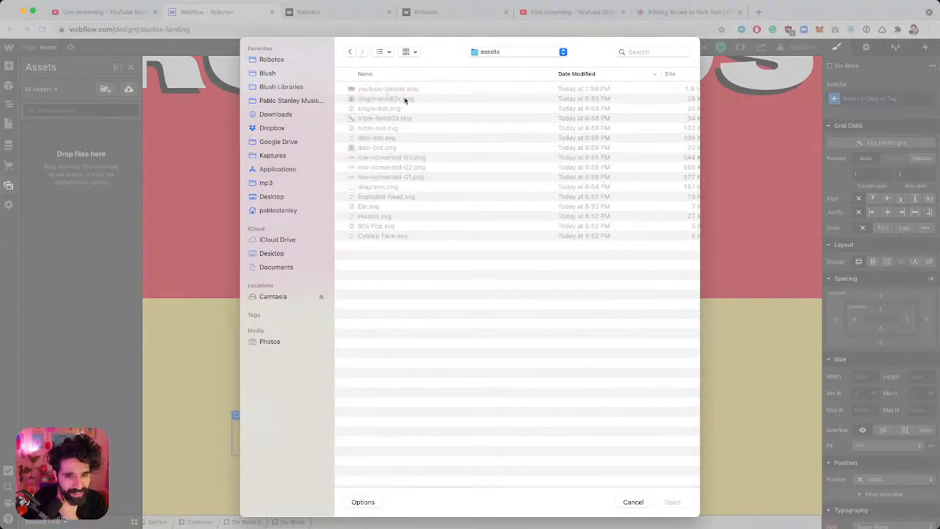
click(414, 99)
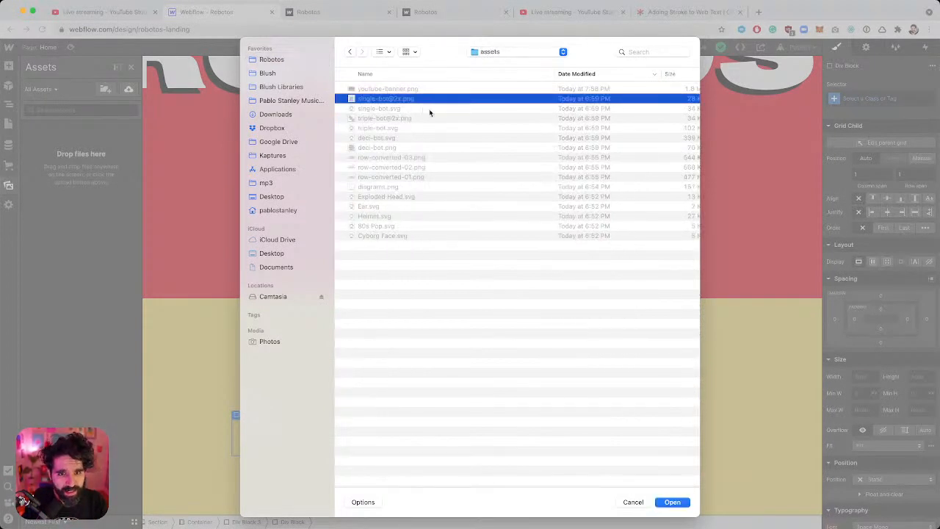
key(space)
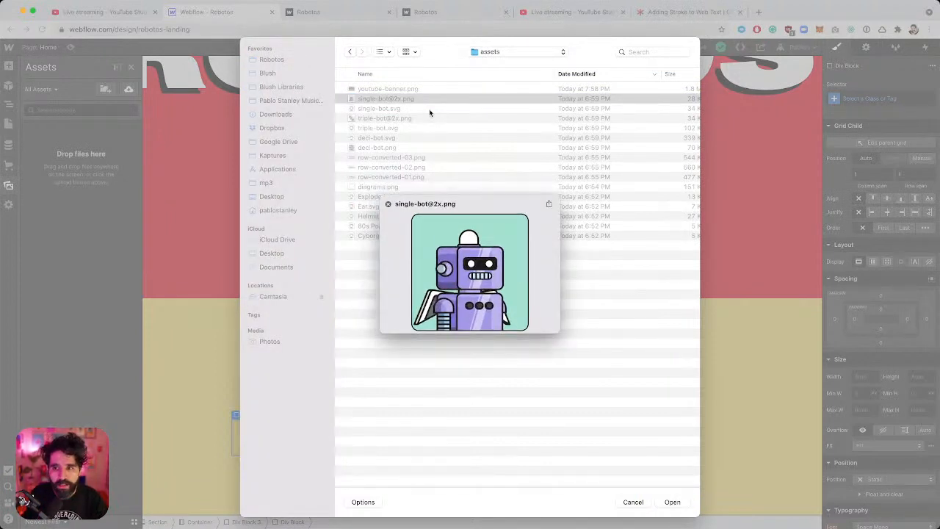
key(space)
scroll(543, 114, right, 3)
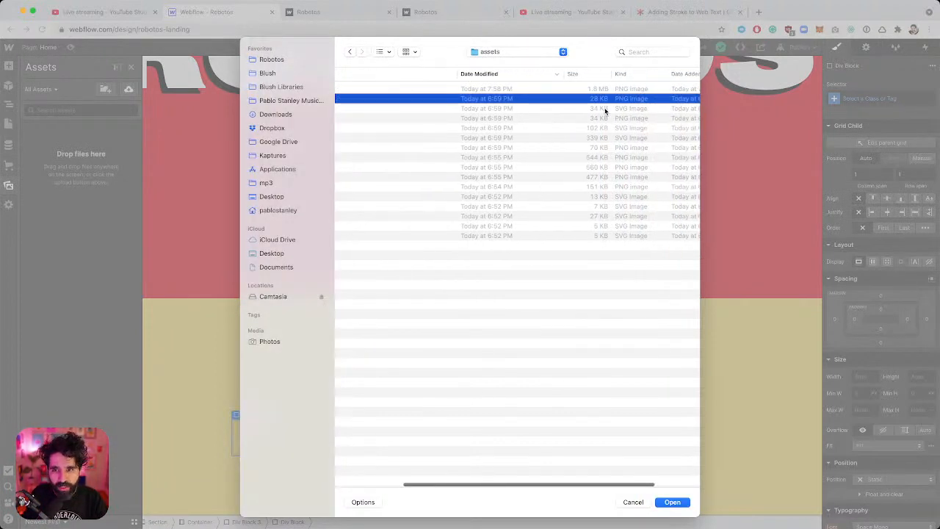
scroll(607, 110, left, 3)
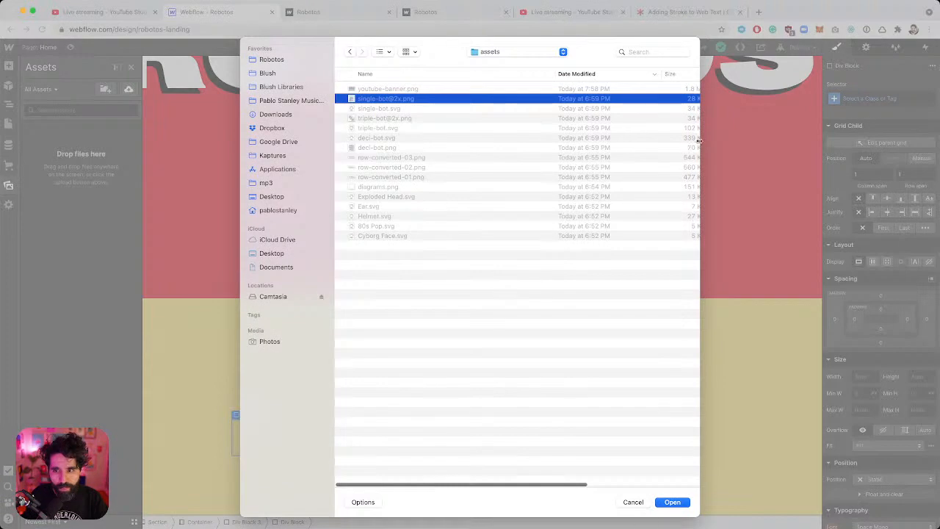
key(ctrl+alt+Right)
key(ctrl+alt+Left)
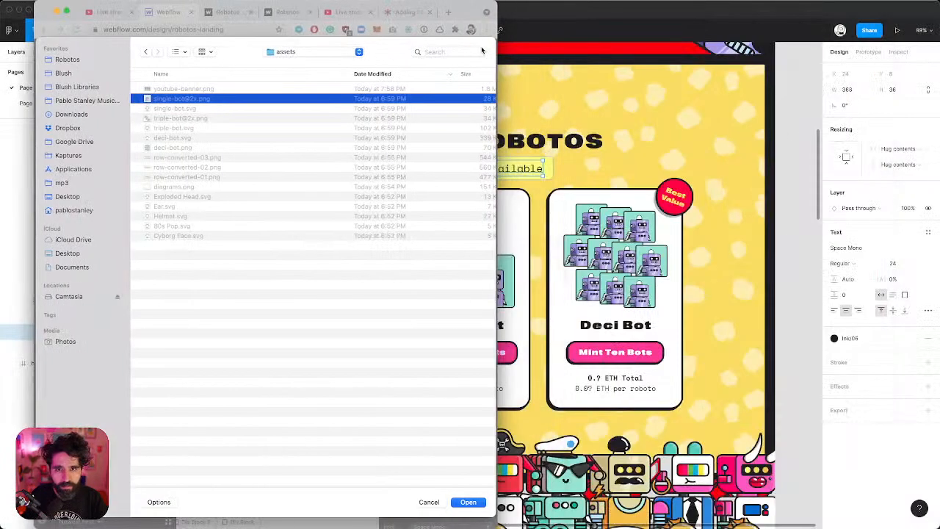
key(ctrl+alt+Return)
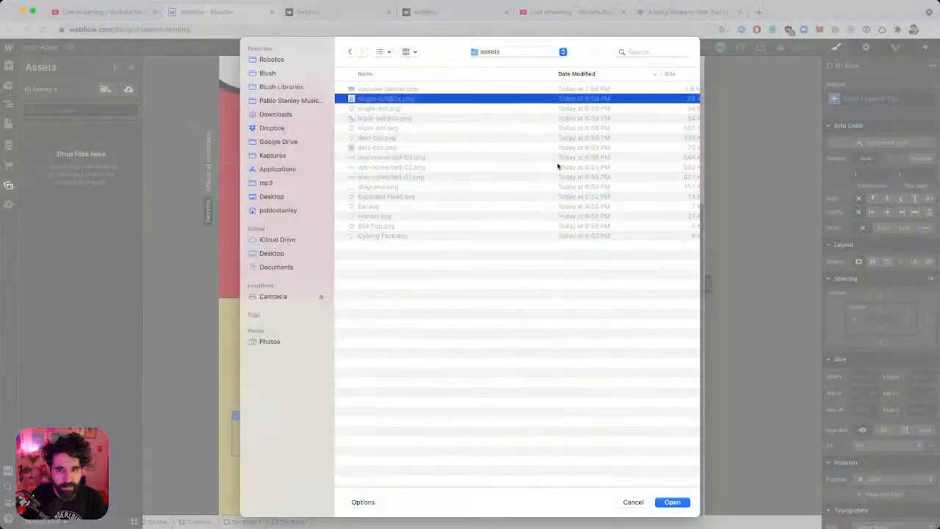
scroll(557, 167, right, 2)
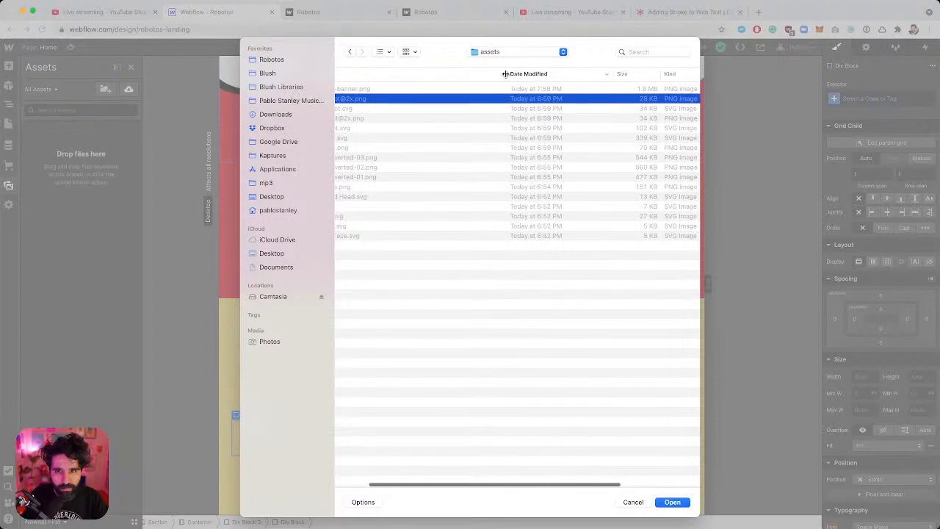
drag(505, 74, 395, 85)
scroll(599, 197, left, 2)
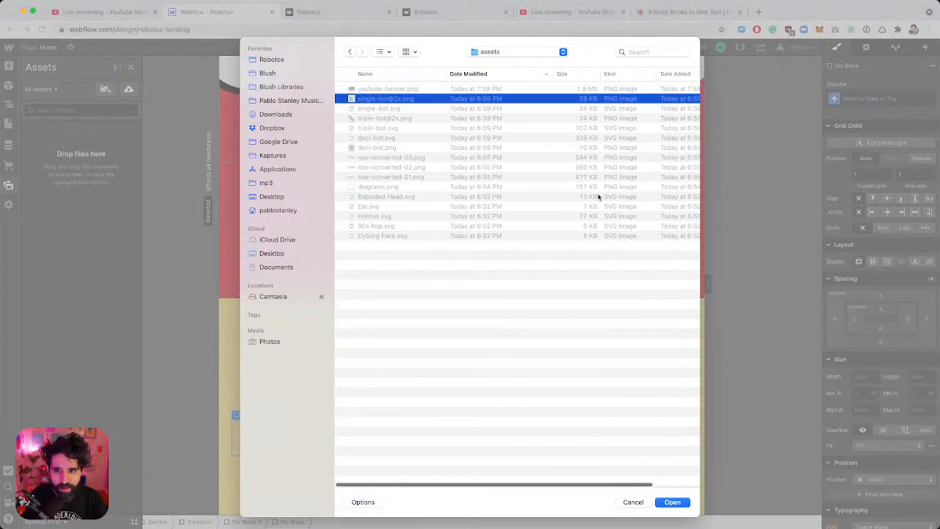
click(403, 109)
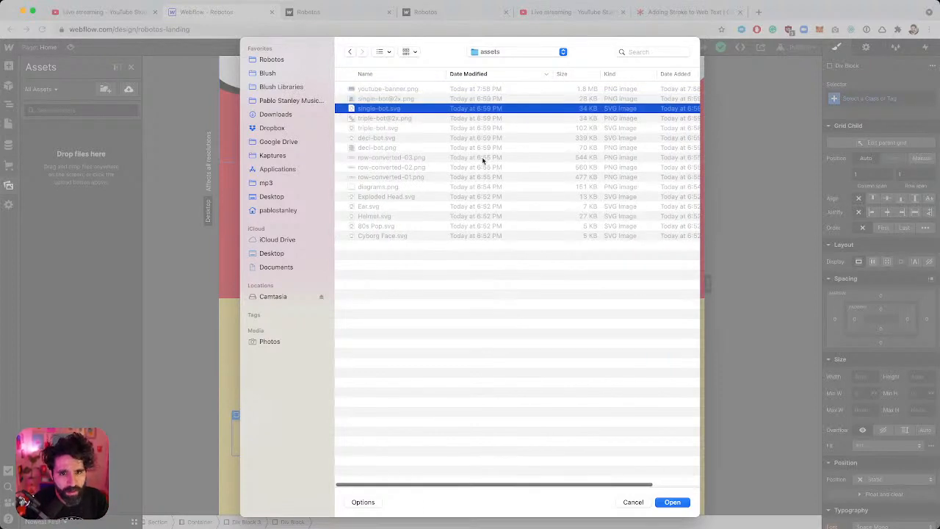
click(426, 129)
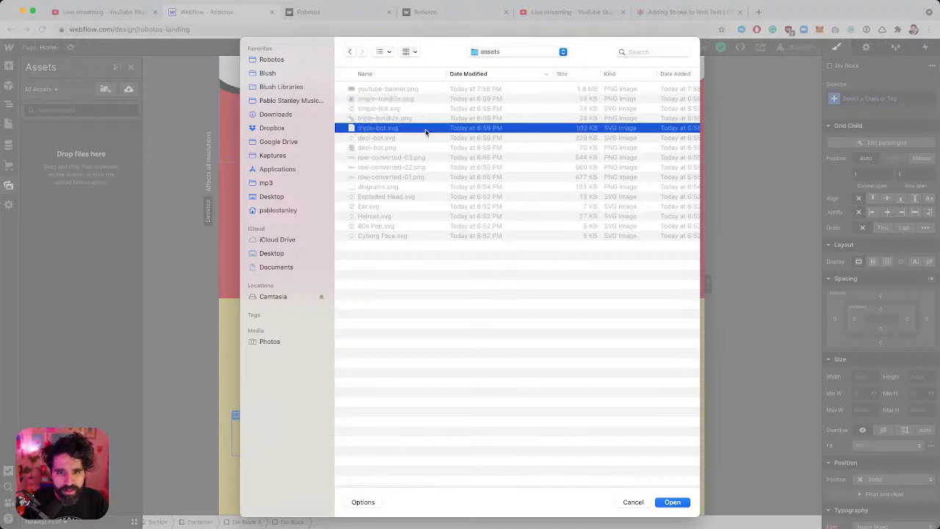
click(426, 146)
click(428, 139)
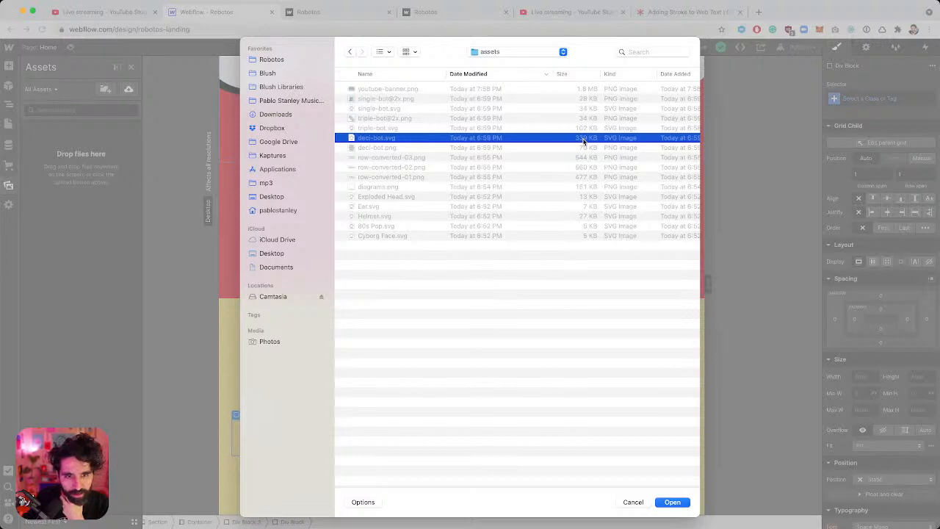
click(586, 148)
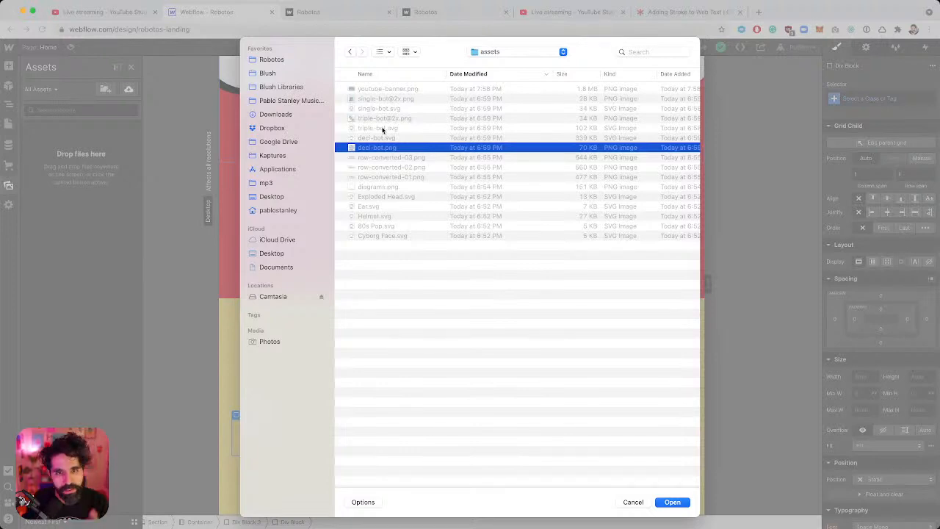
super+click(424, 119)
super+click(420, 100)
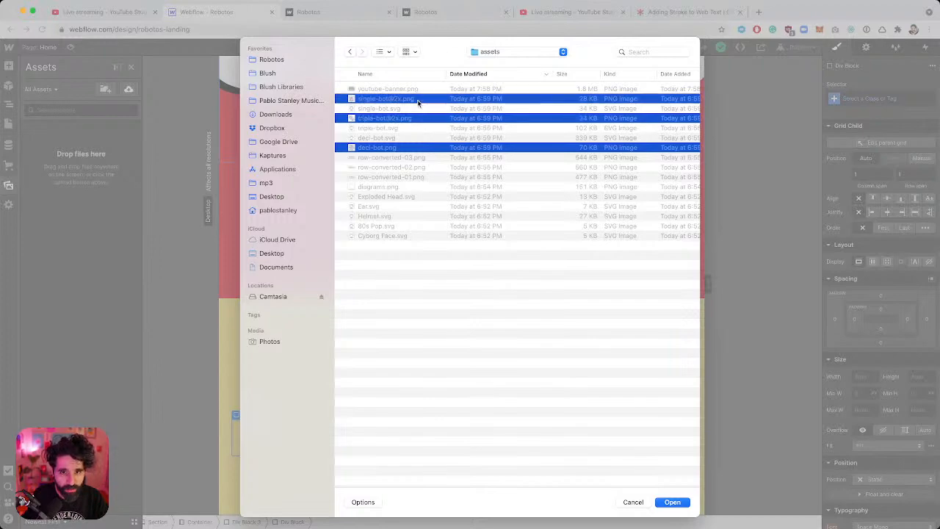
click(673, 502)
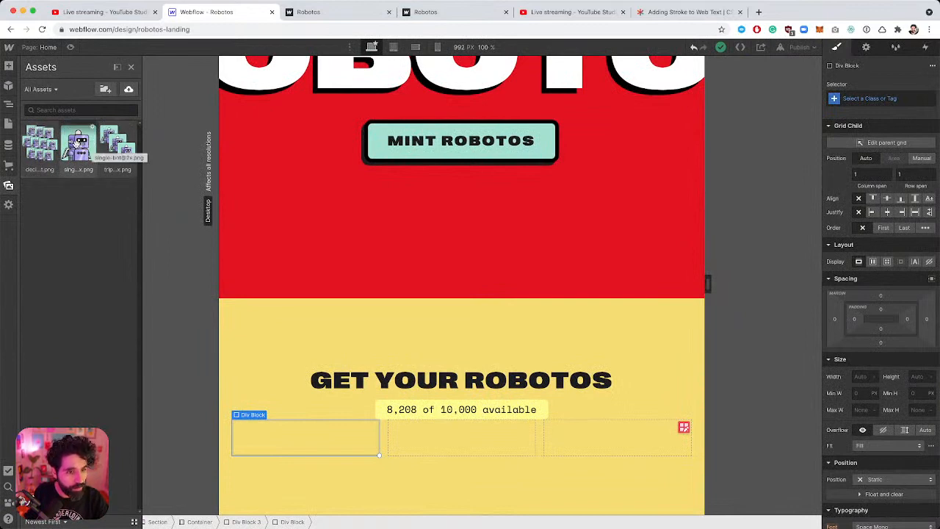
drag(254, 364, 284, 450)
scroll(377, 338, down, 1)
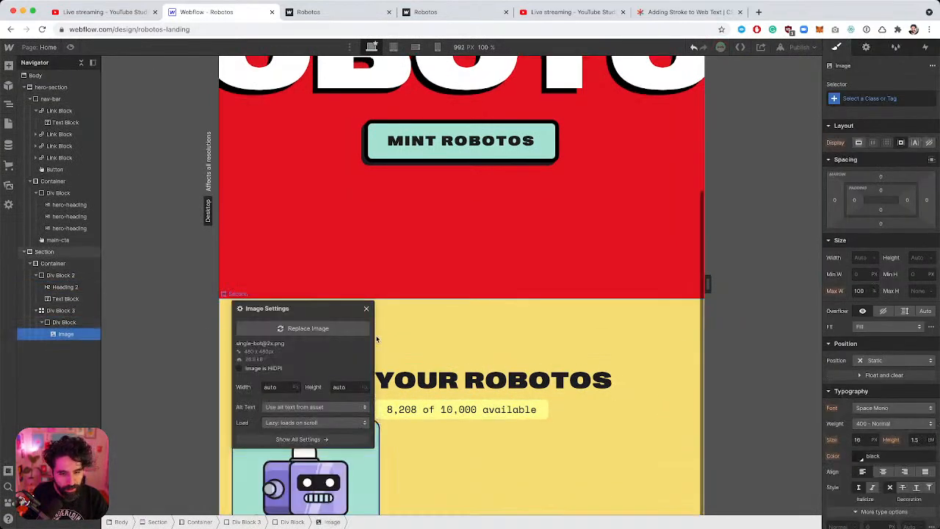
click(367, 278)
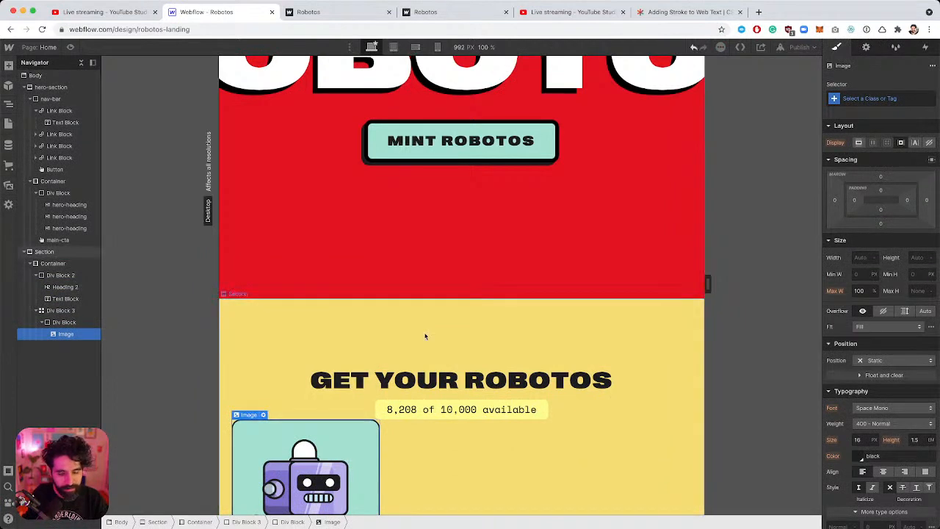
scroll(426, 336, down, 3)
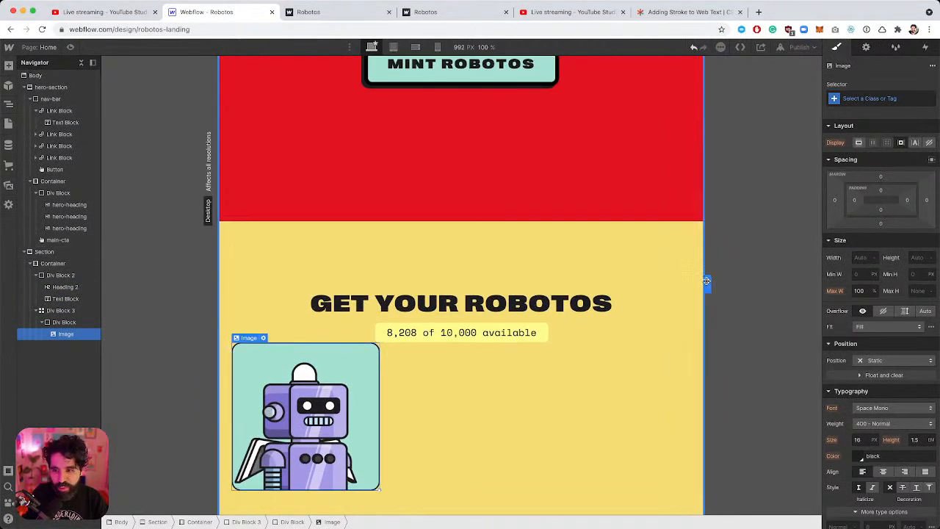
drag(706, 281, 822, 283)
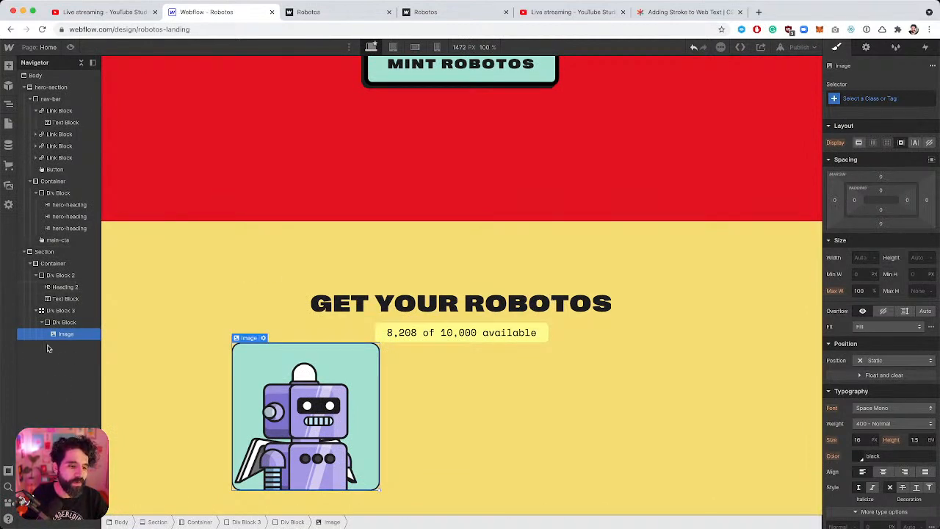
Select the image's Div Block and check the Single Bot card in the Figma design.
click(65, 321)
key(super+Tab)
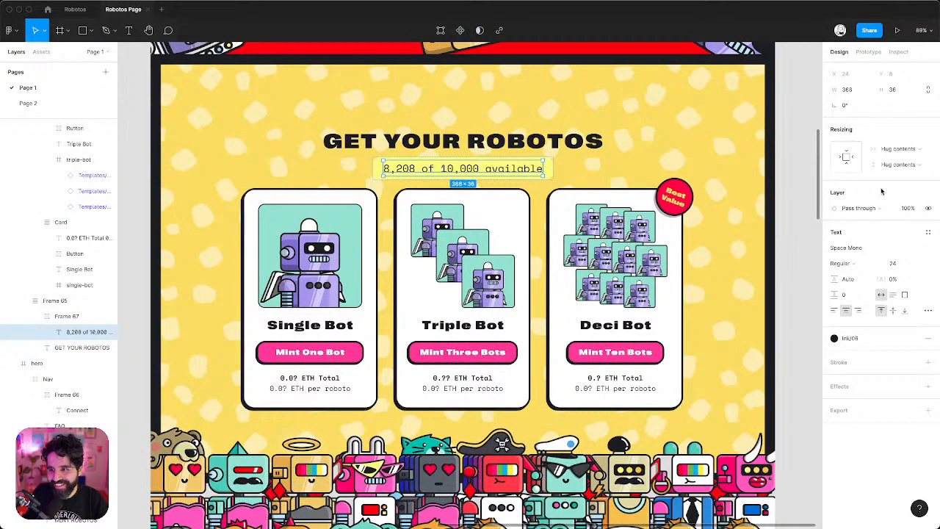
double_click(363, 206)
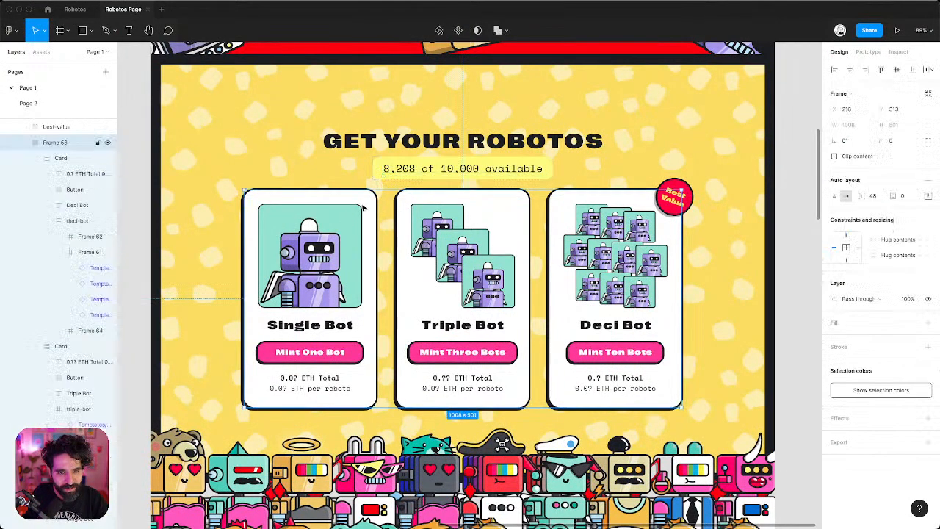
key(super+Tab)
Mark the robot image as HiDPI so it displays 240 px wide.
click(290, 412)
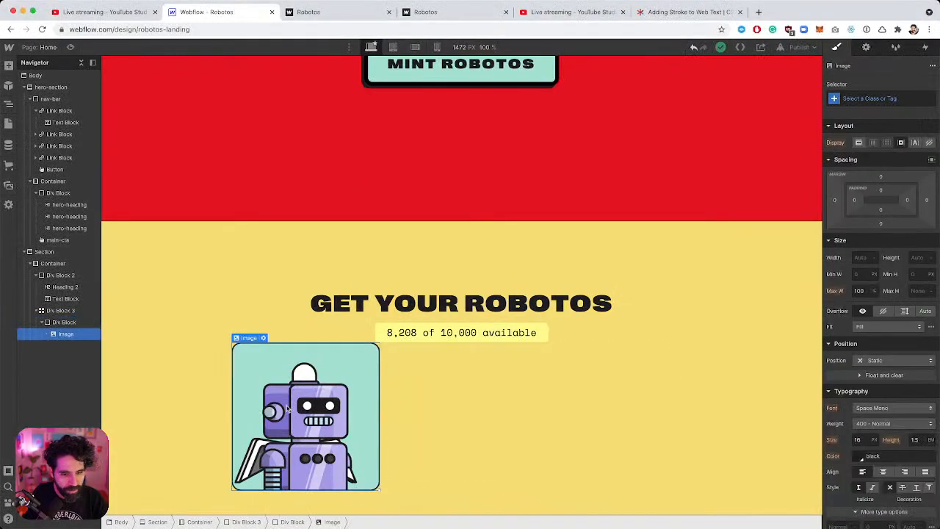
click(264, 338)
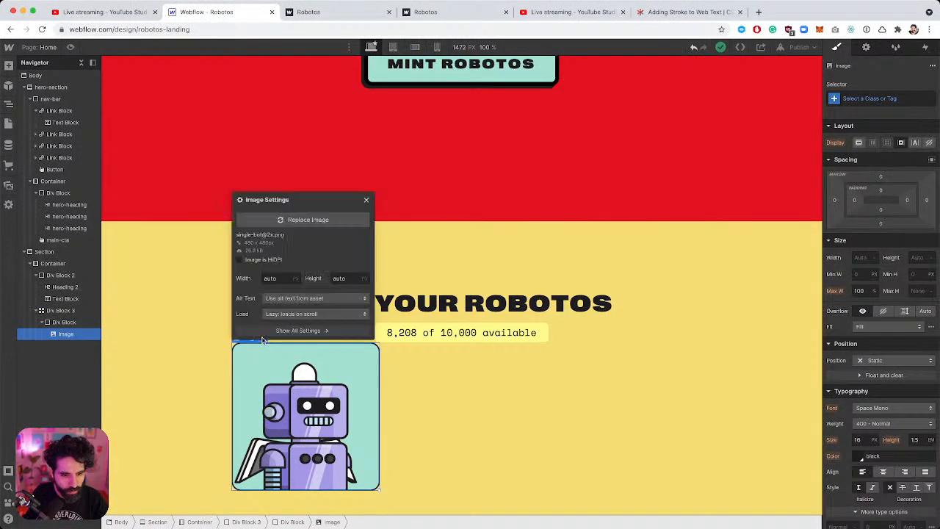
click(265, 260)
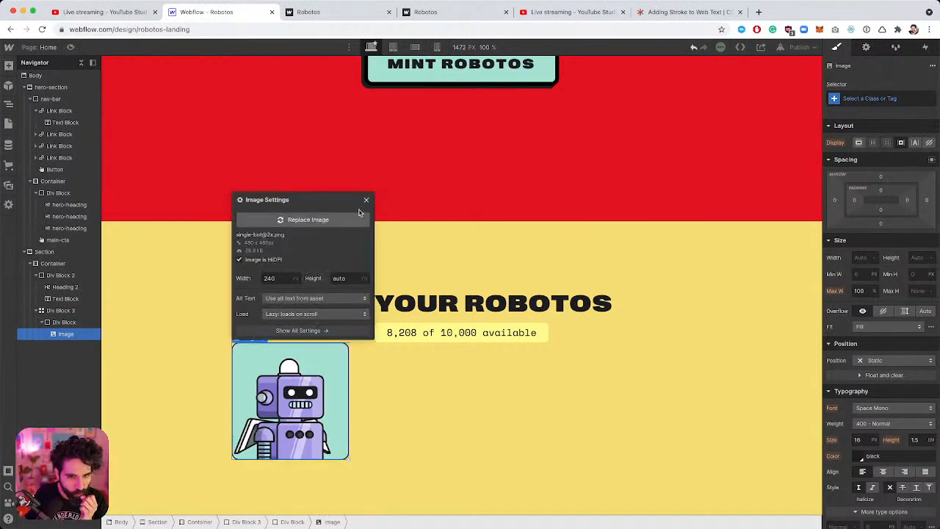
click(366, 200)
key(super+Tab)
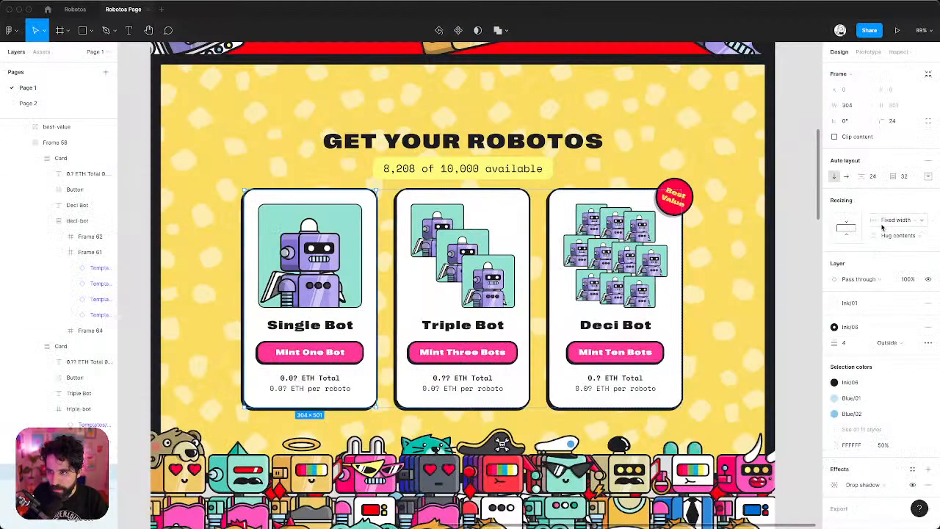
key(super+Tab)
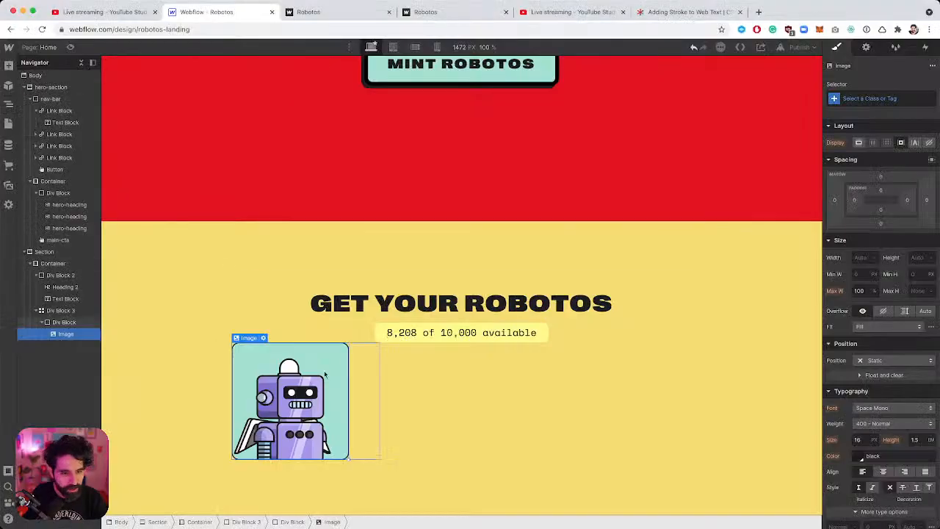
Give the image's Div Block a new mint-card class with 32 px padding.
click(63, 324)
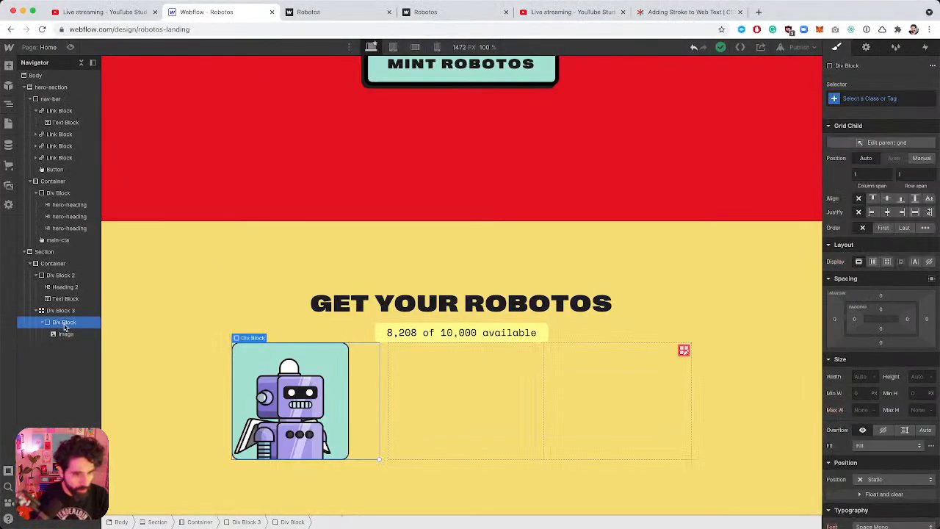
click(866, 96)
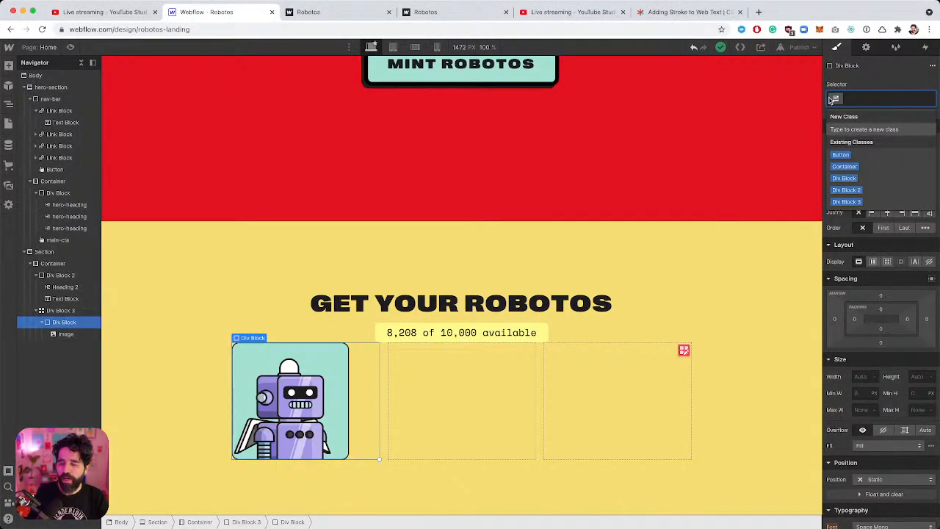
text(mint-card)
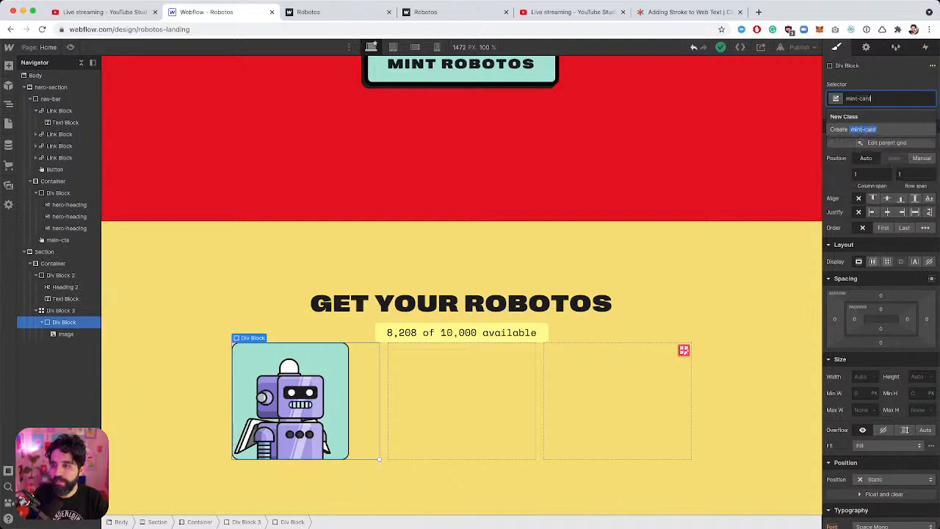
key(Return)
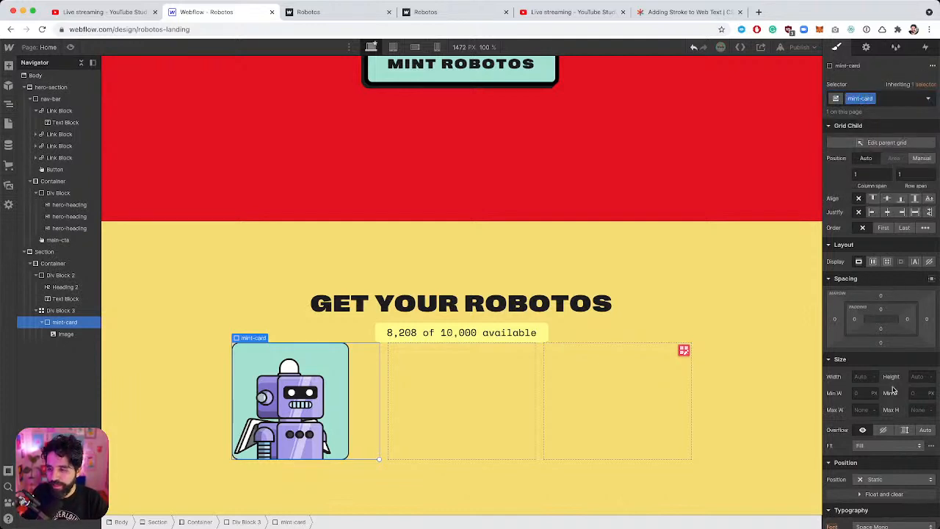
scroll(894, 390, down, 1)
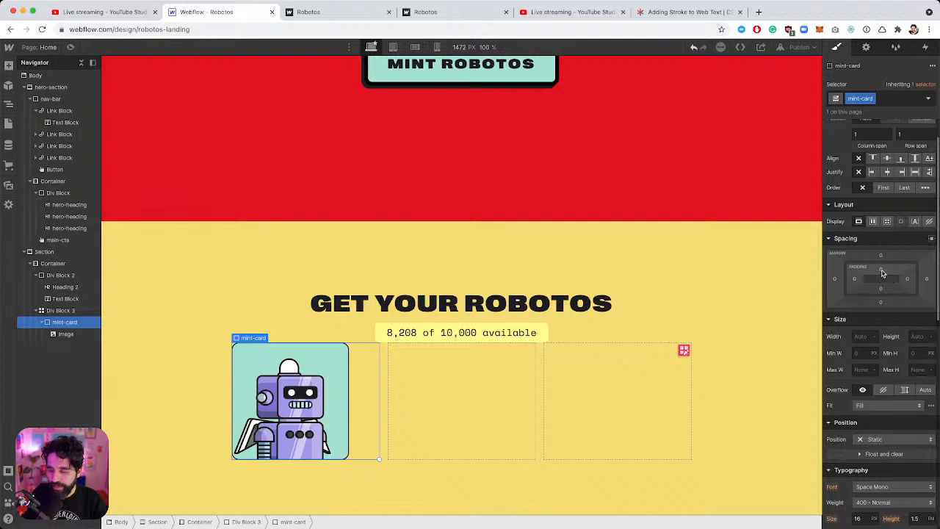
drag(882, 273, 882, 288)
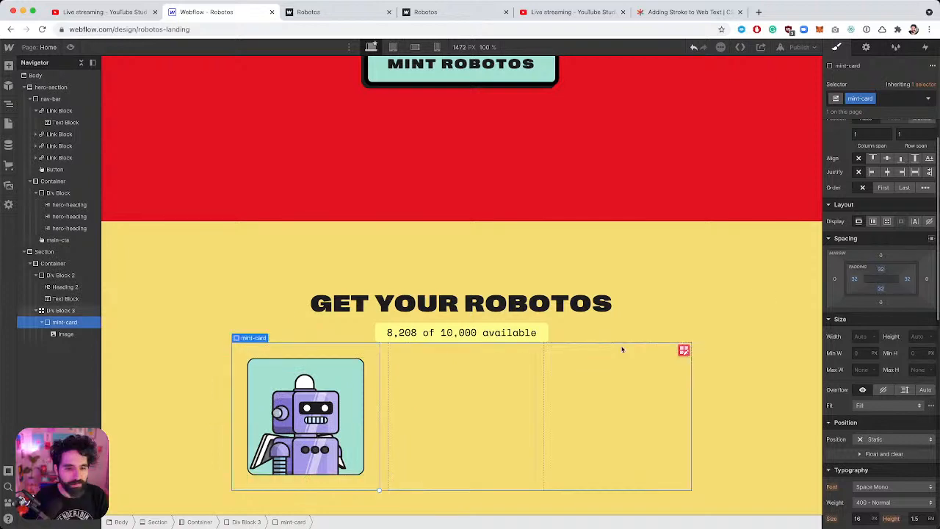
Make the mint-card background white and round its corners with a border radius.
scroll(876, 345, down, 3)
scroll(876, 345, down, 5)
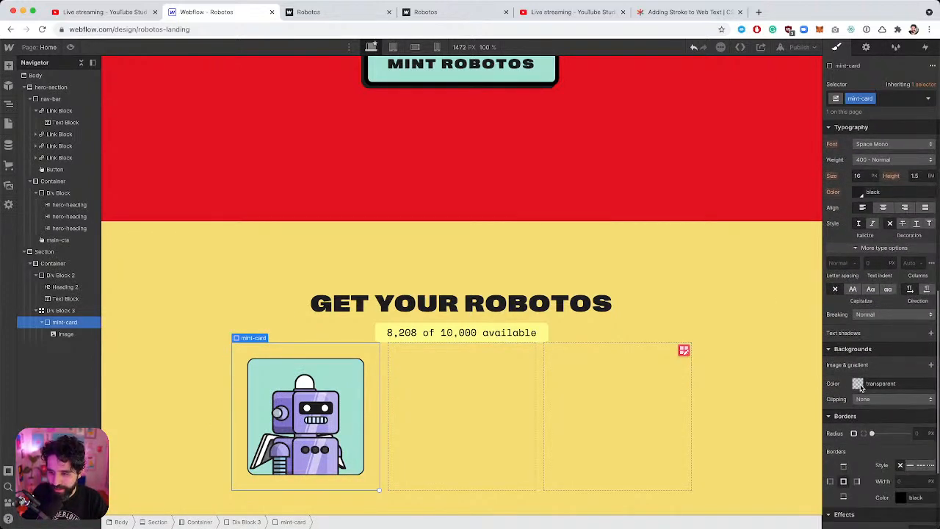
click(858, 384)
drag(852, 273, 776, 183)
click(886, 212)
scroll(883, 231, down, 3)
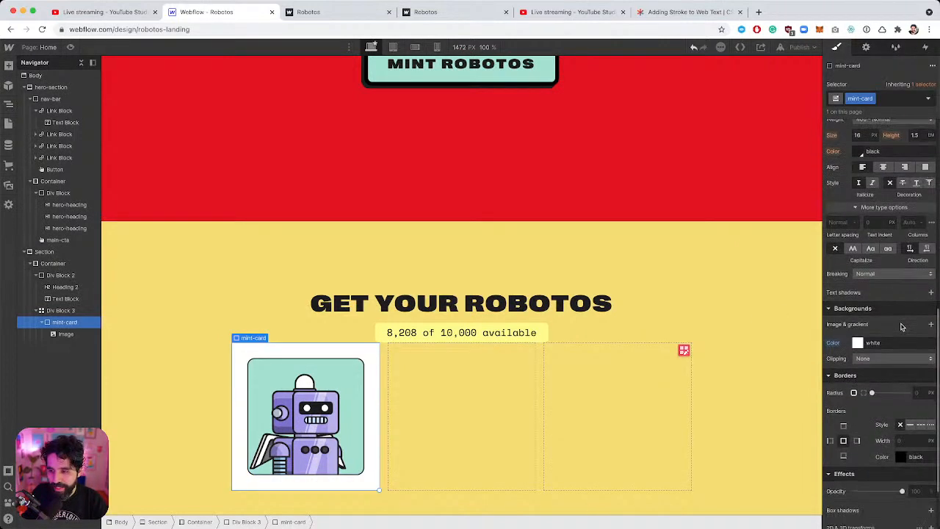
text(50)
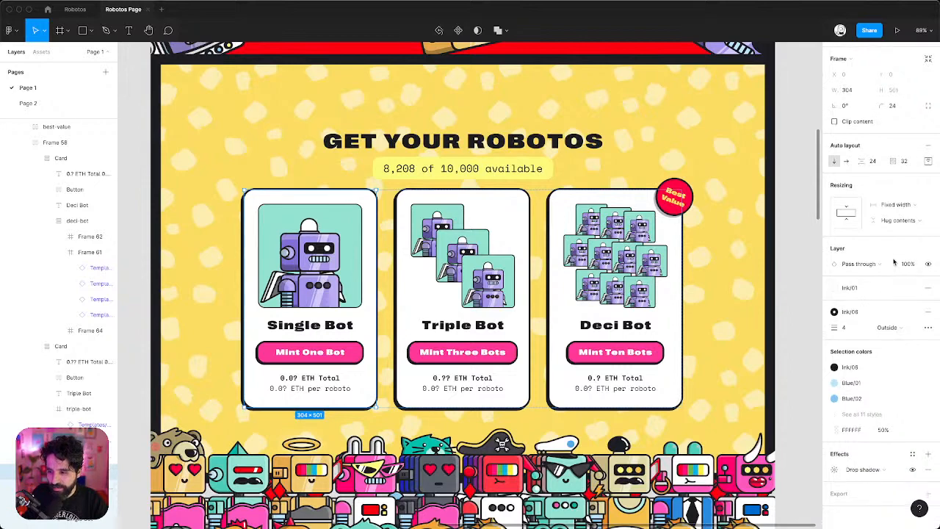
key(super+Tab)
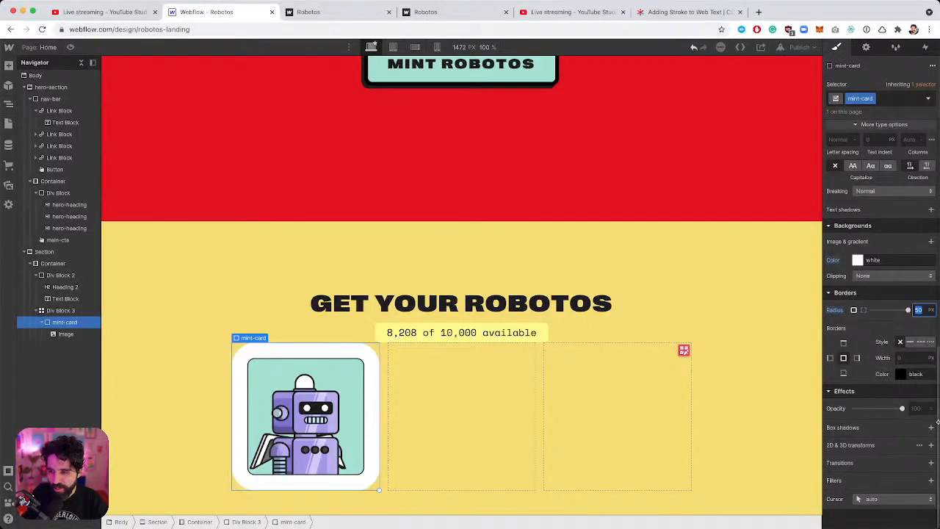
text(24)
key(Return)
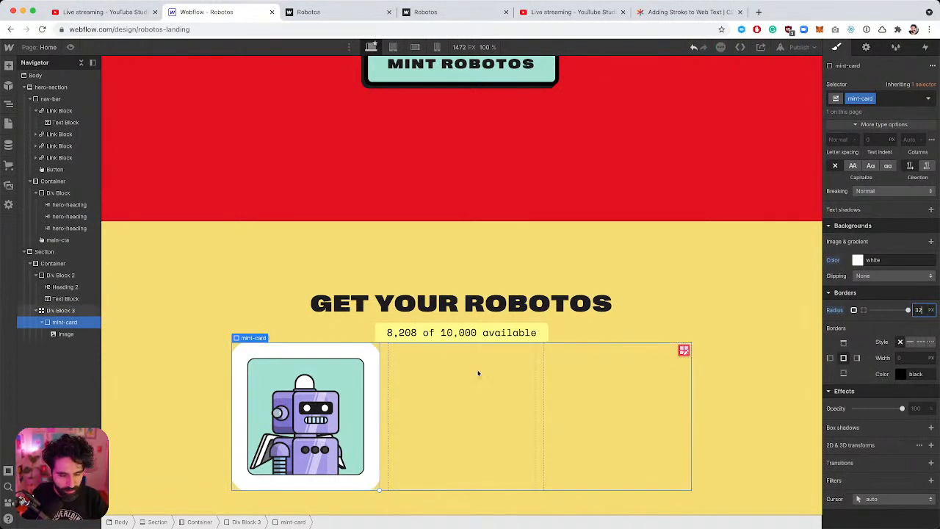
Insert a heading into the mint-card and type 'Single Bot' as its text.
scroll(478, 373, down, 1)
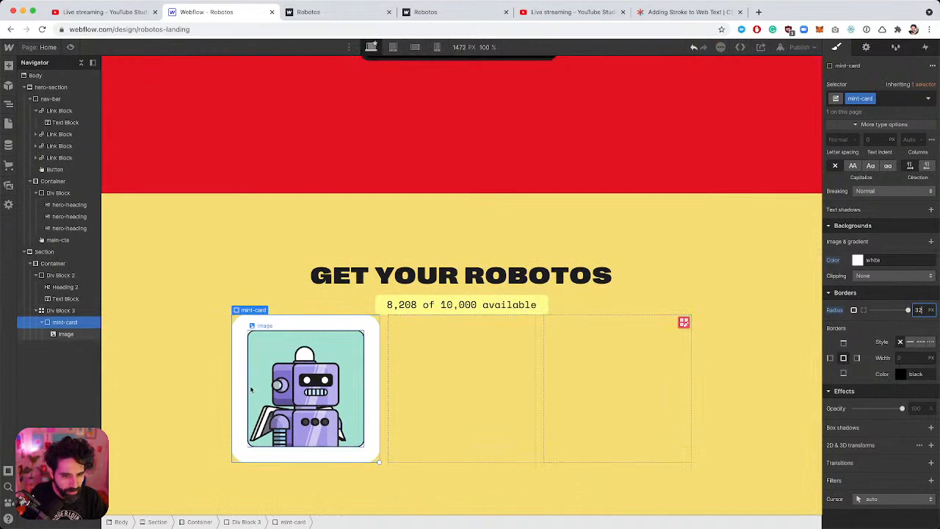
scroll(241, 325, up, 5)
scroll(241, 325, down, 2)
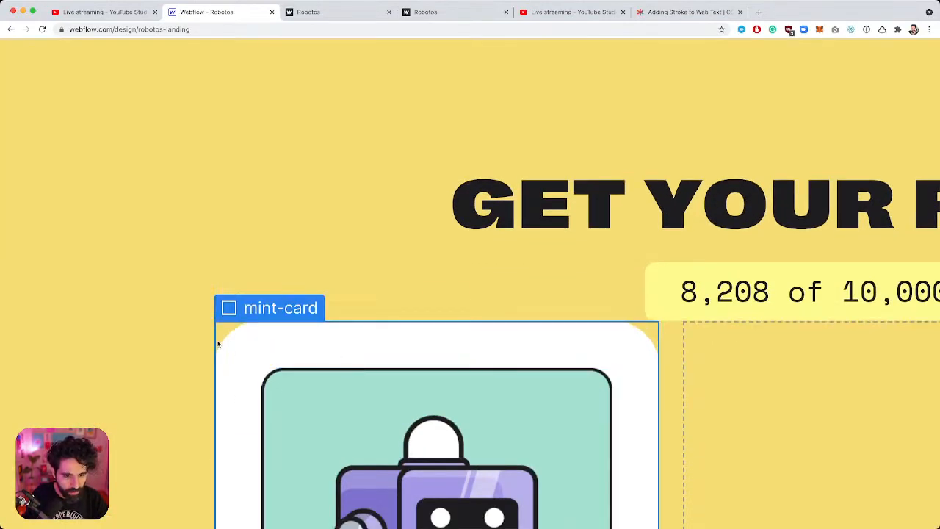
scroll(243, 356, down, 5)
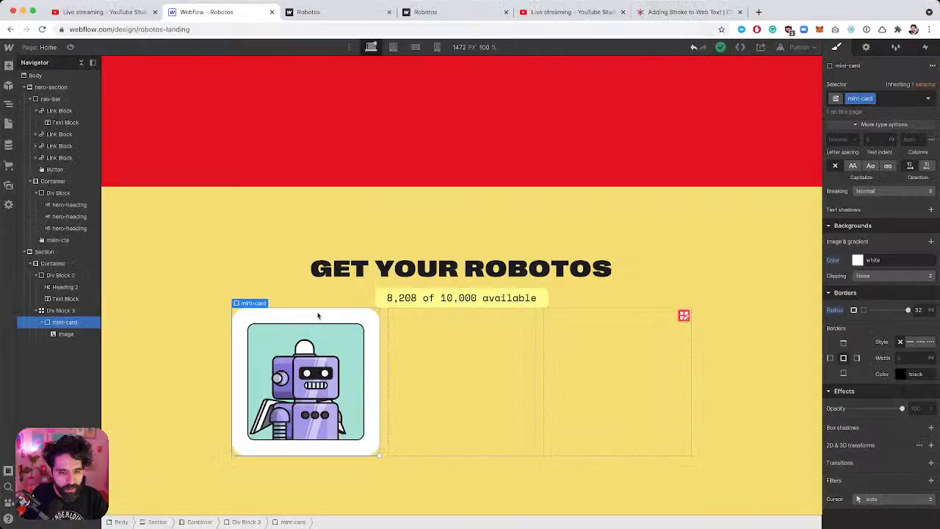
key(super+e)
text(hea)
key(Return)
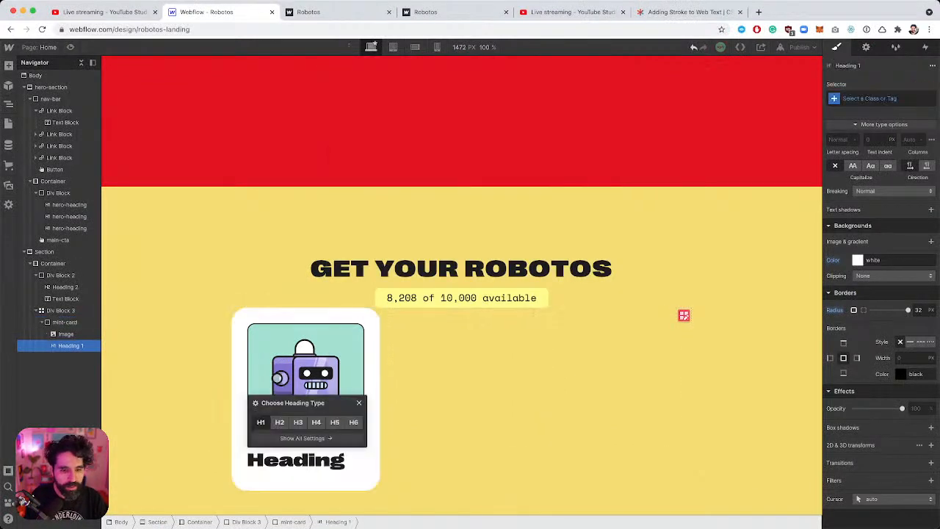
double_click(298, 459)
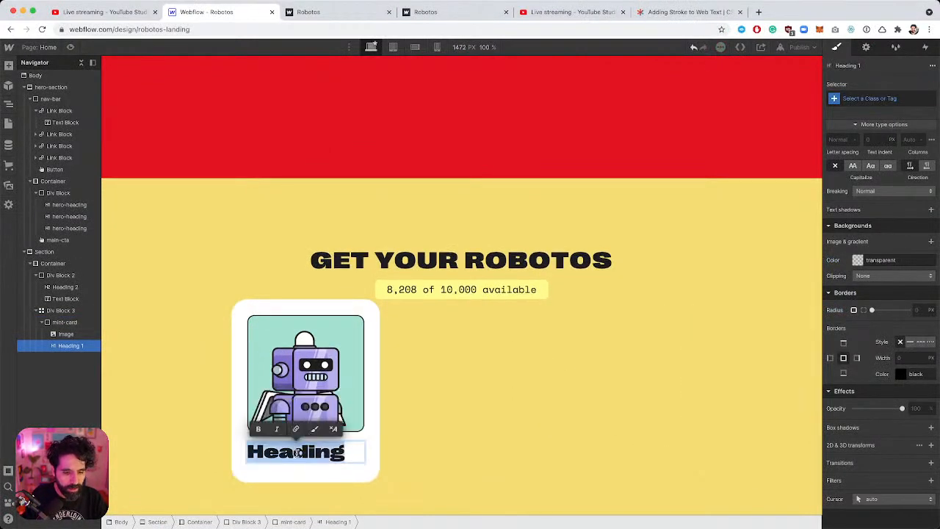
text(Single Bot)
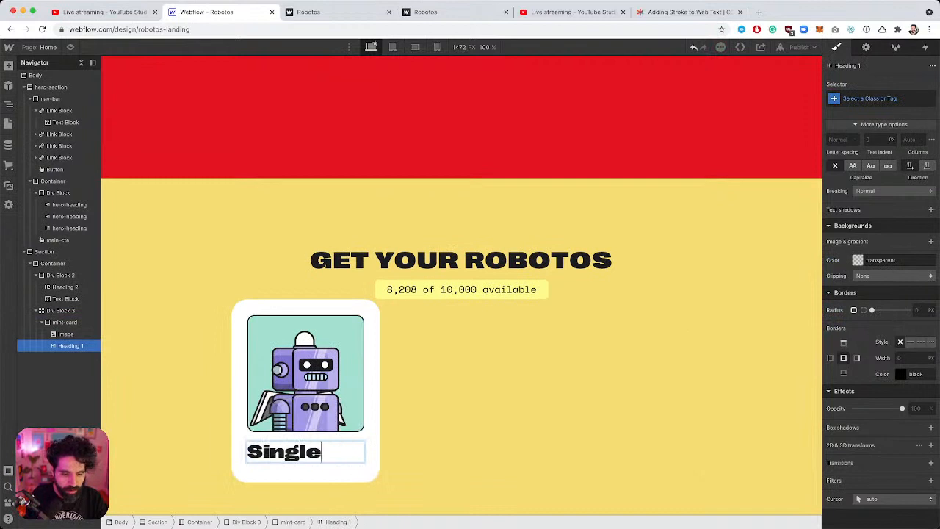
Make the Single Bot heading an H3.
key(Escape)
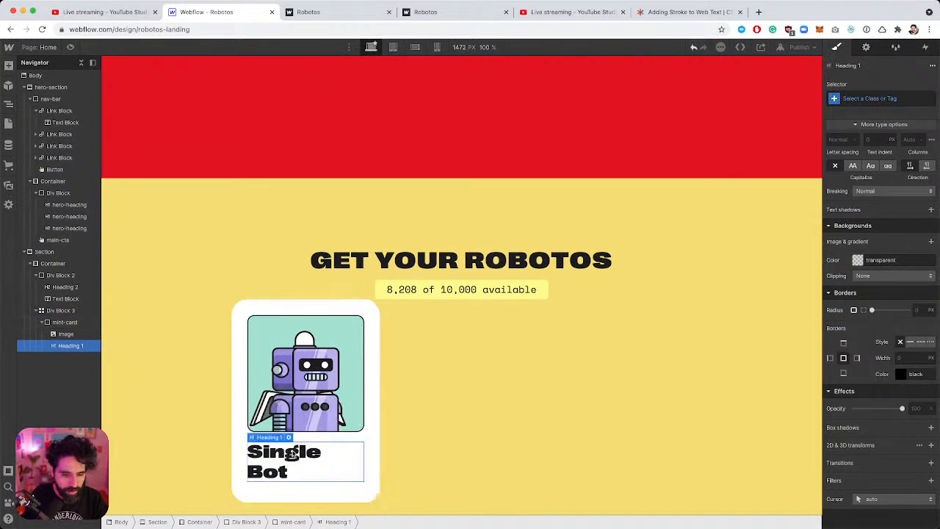
click(288, 438)
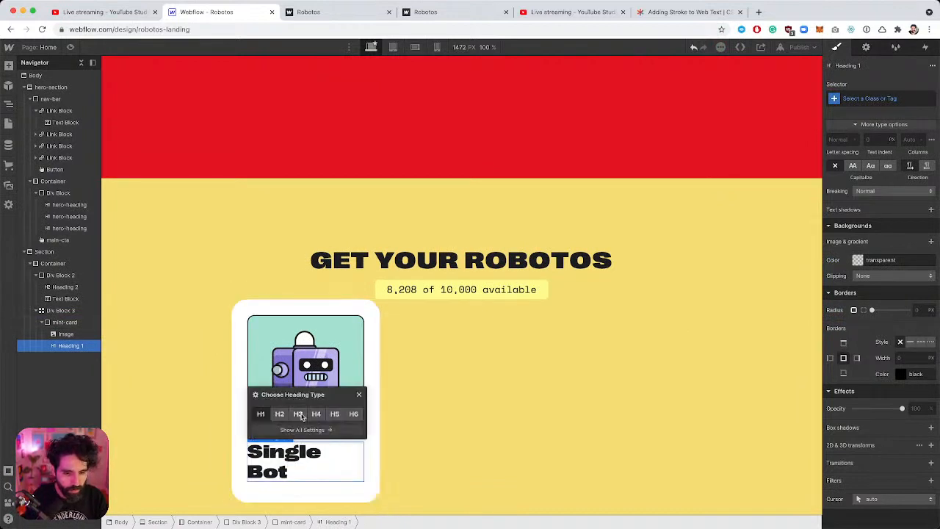
click(298, 414)
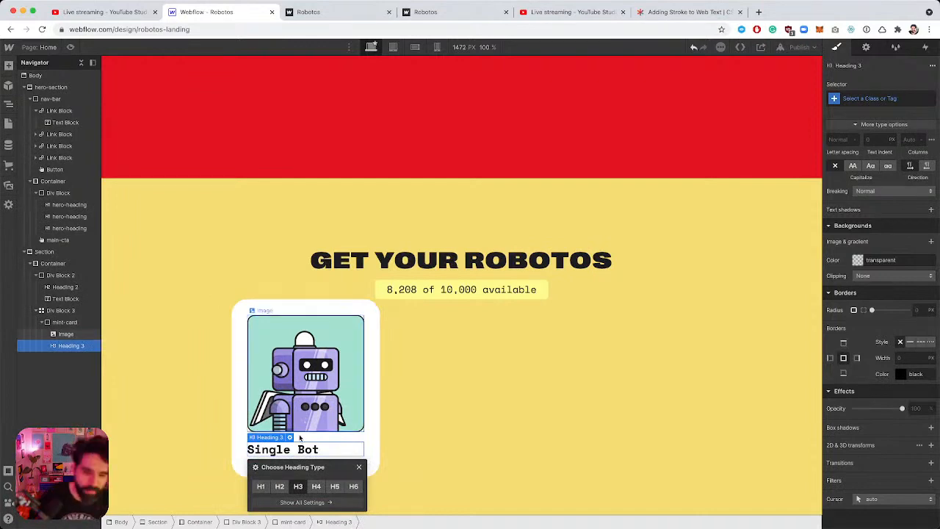
scroll(896, 178, up, 8)
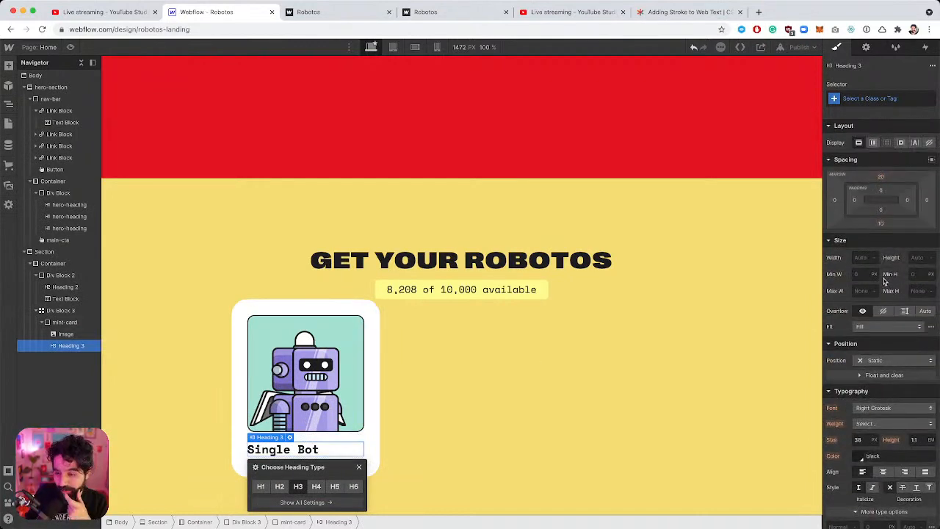
scroll(885, 277, down, 3)
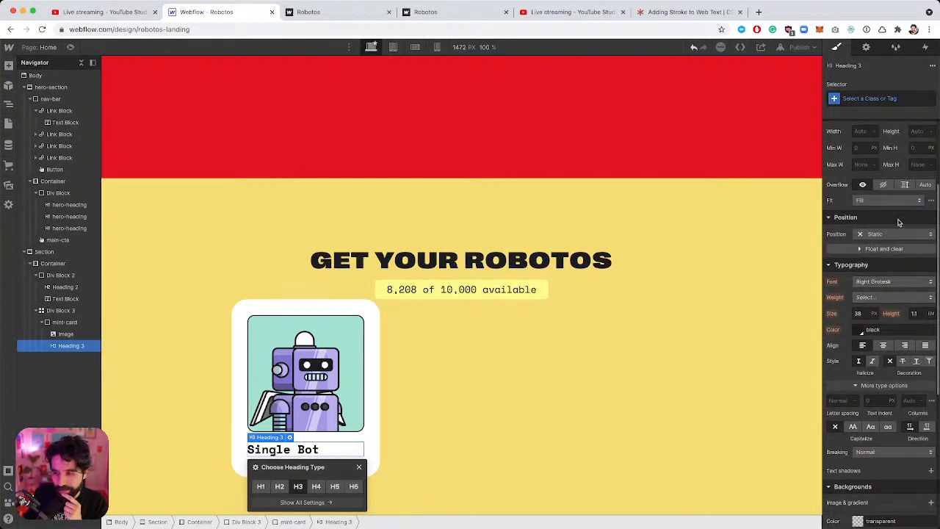
Style All H3 Headings in Right Grotesk, checking the text size in Figma.
click(882, 97)
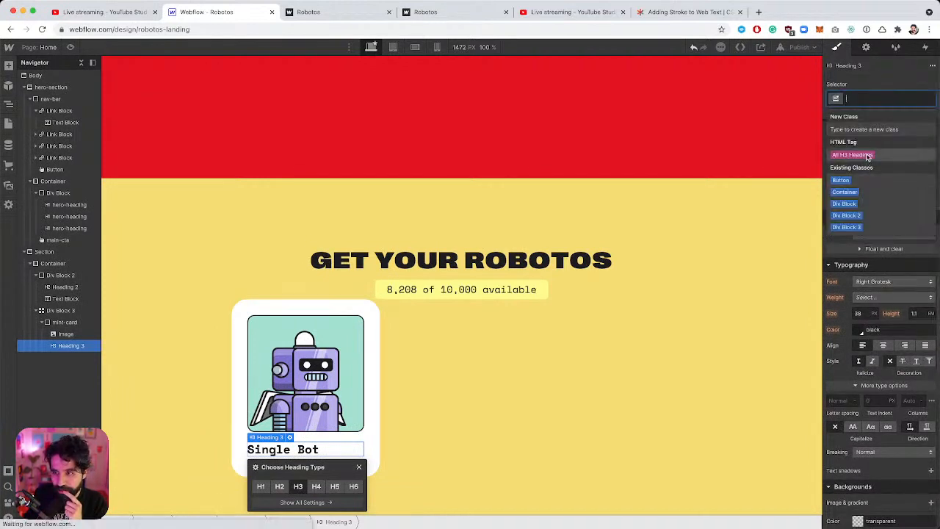
click(865, 155)
scroll(885, 249, down, 1)
click(887, 254)
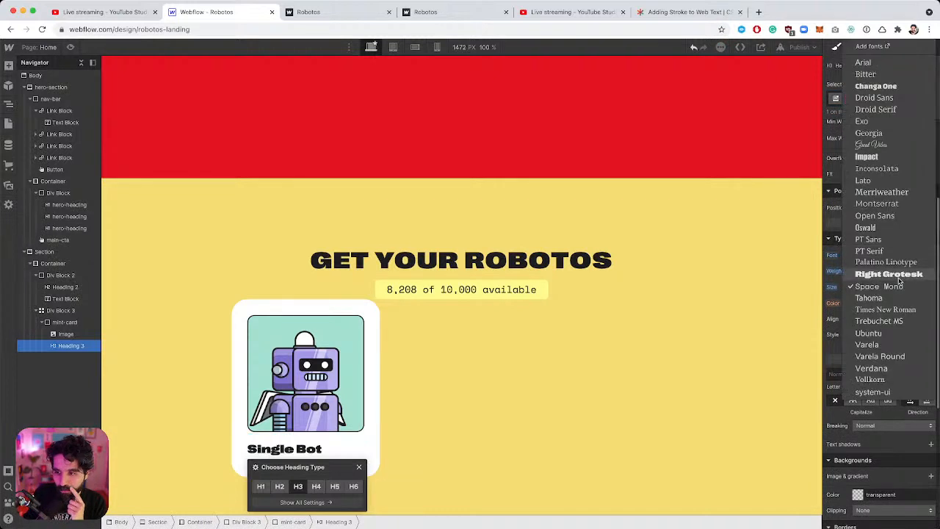
click(897, 276)
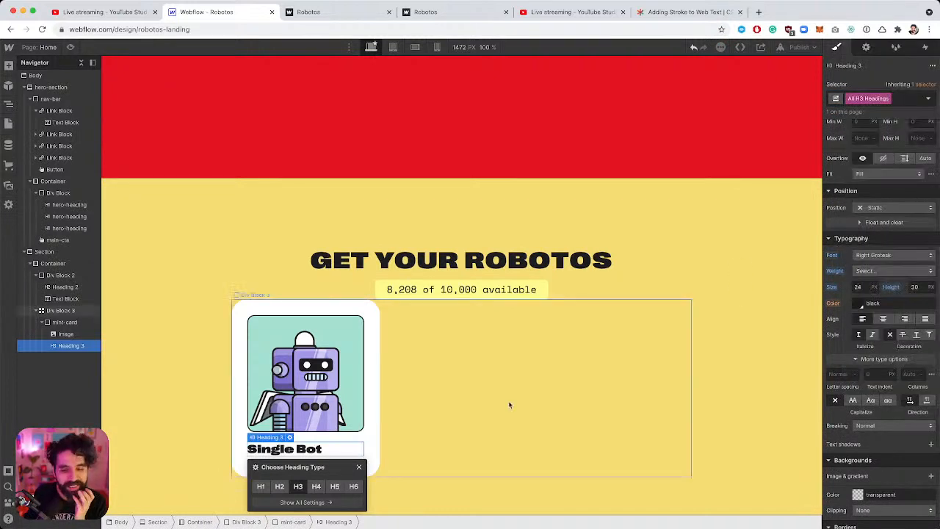
key(super+Tab)
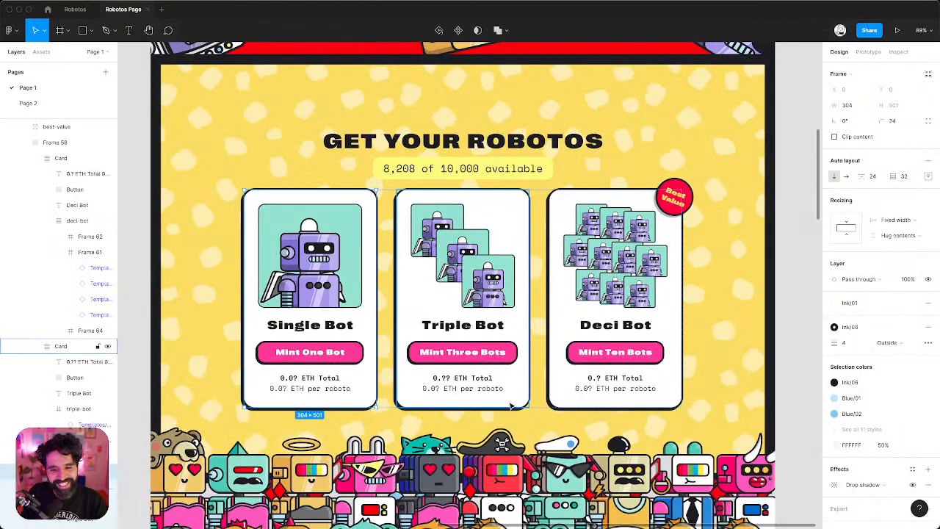
click(279, 327)
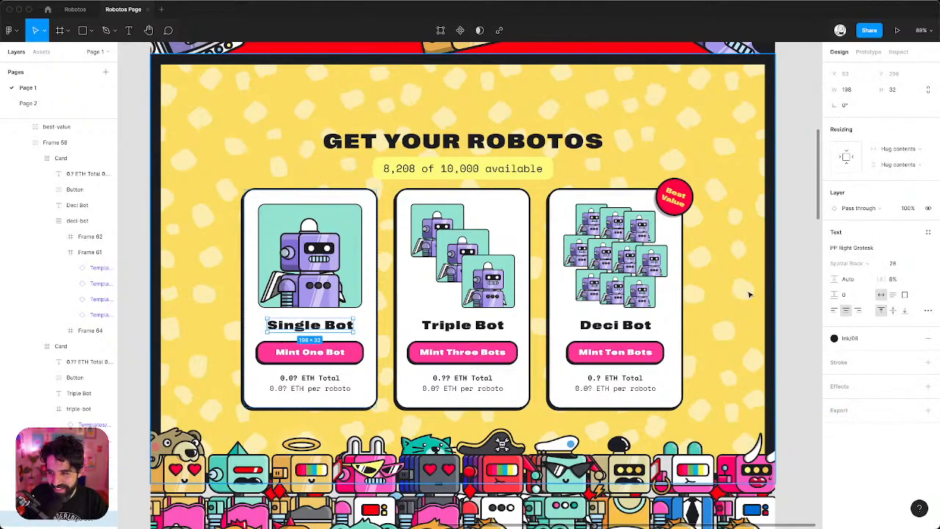
key(super+Tab)
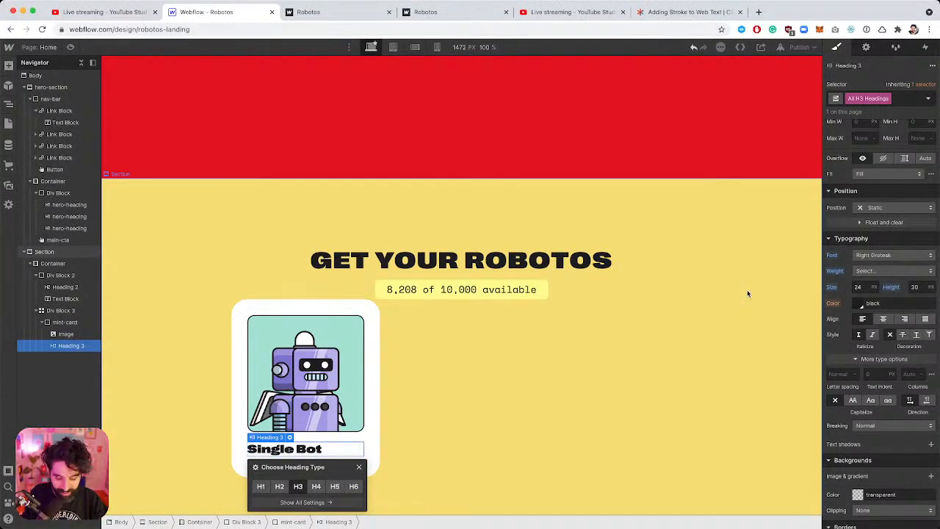
Calculate 28/16 in a new Google Search tab, getting 1.75, then return to Webflow.
key(super+t)
text(28/1)
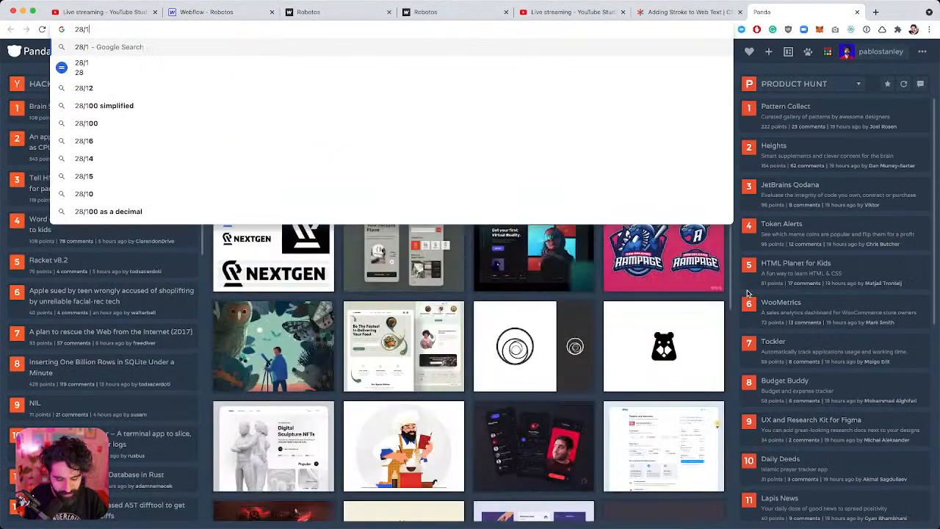
text(6)
key(Return)
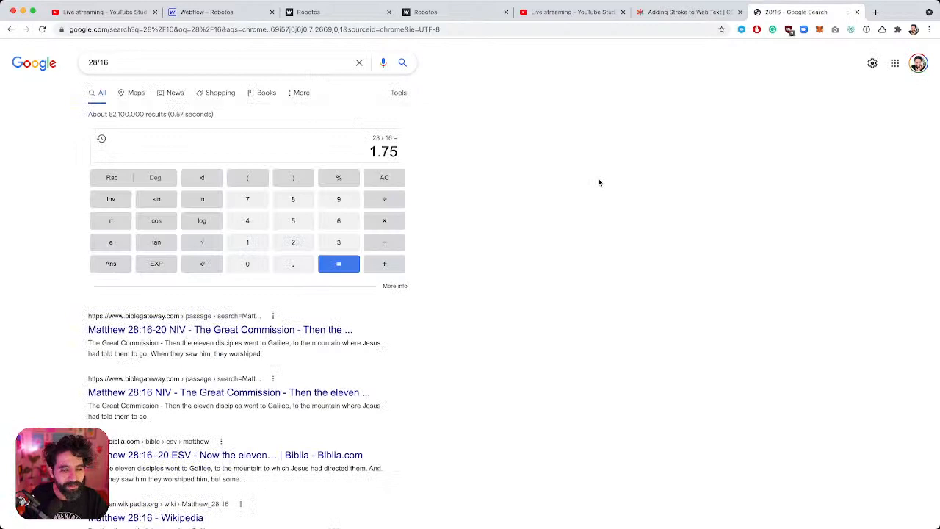
click(235, 12)
Set the All H3 Headings font size to 1.75em.
click(859, 287)
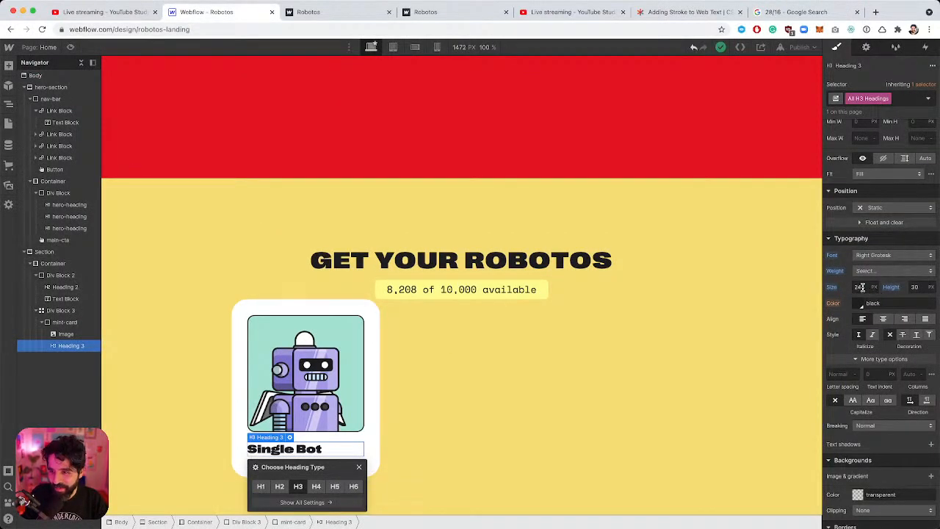
text(1.75)
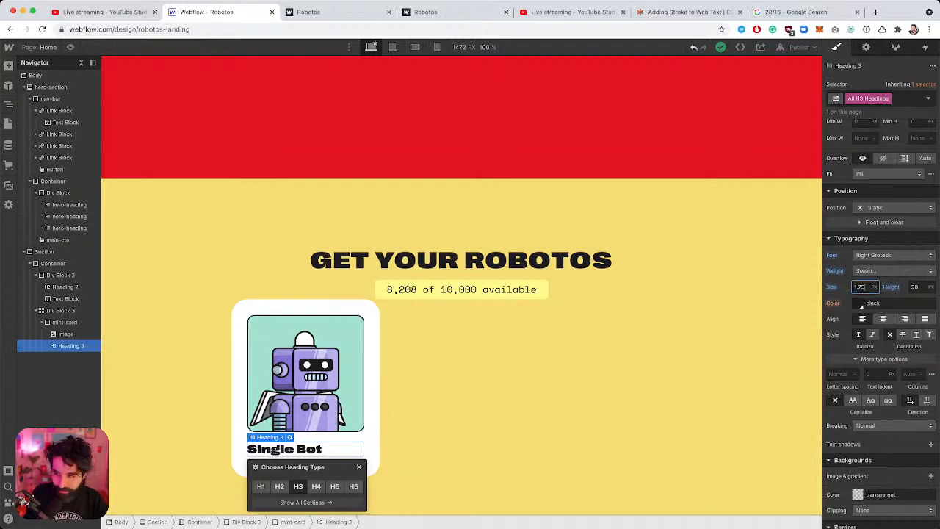
text(em)
key(Return)
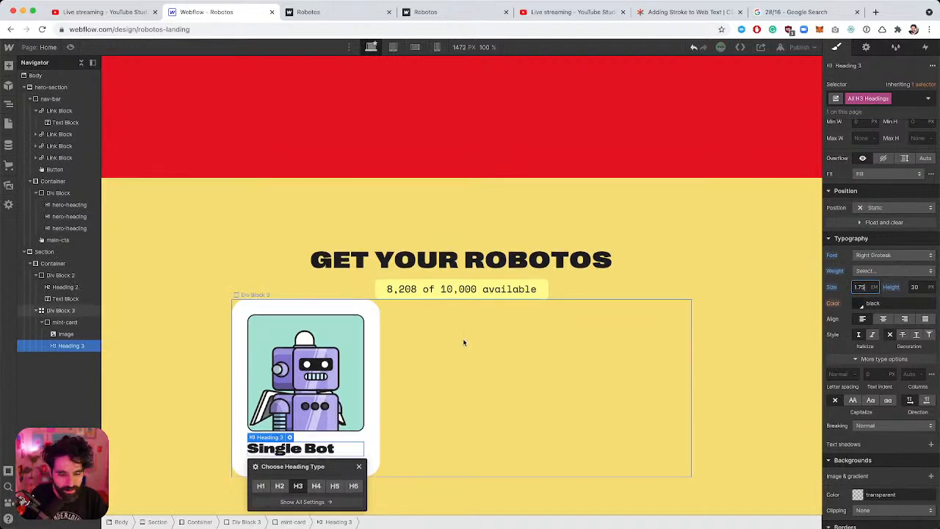
click(359, 446)
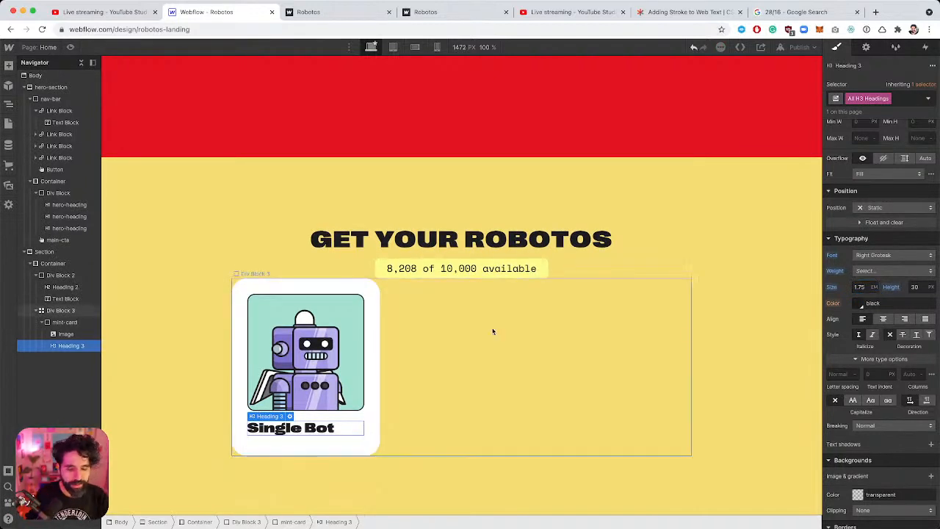
Centre-align the mint-card's text so the Single Bot heading sits centred.
key(super+Tab)
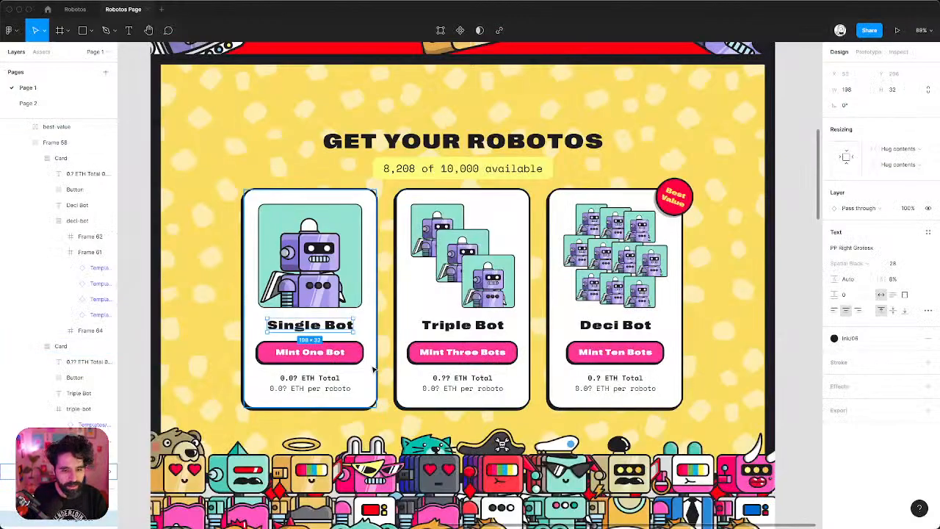
key(super+Tab)
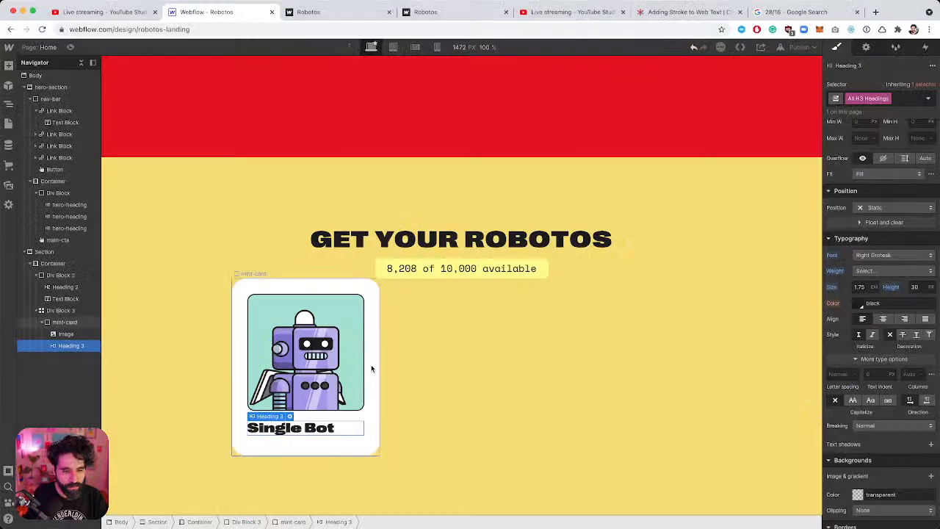
click(299, 285)
scroll(881, 396, down, 2)
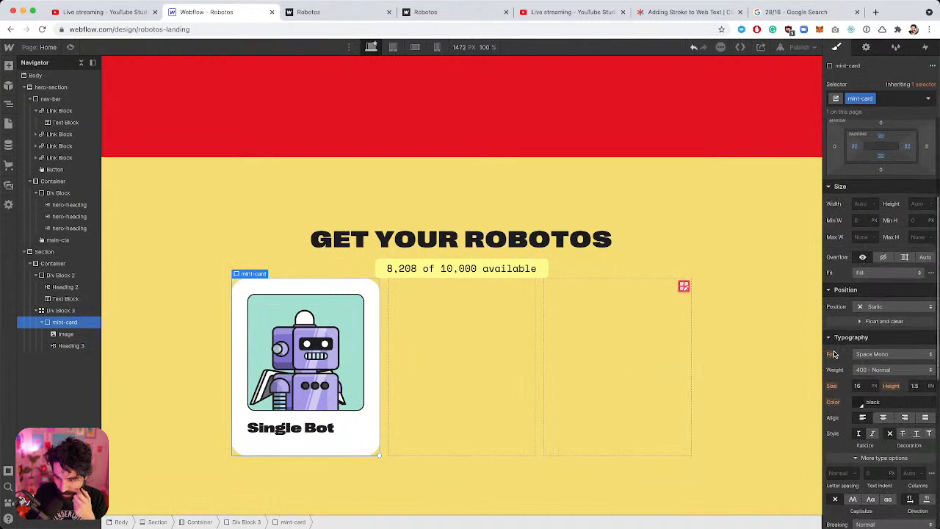
click(883, 409)
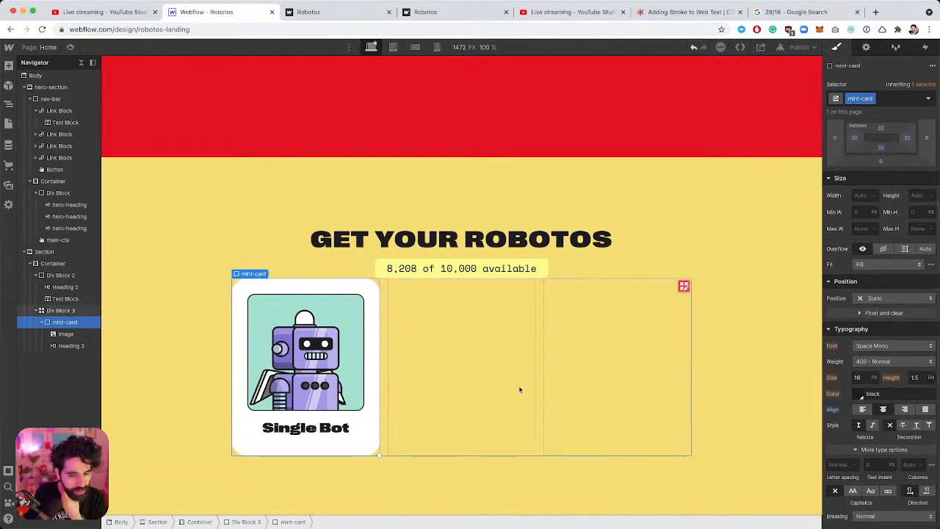
click(305, 427)
key(super+e)
Insert a button below the Single Bot heading and give it a new mint-button class.
text(b)
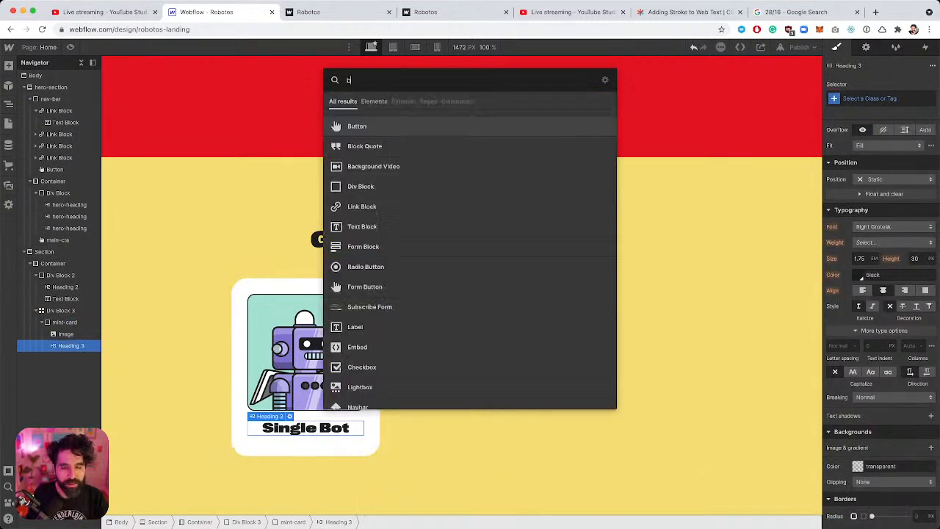
text(ut)
key(Return)
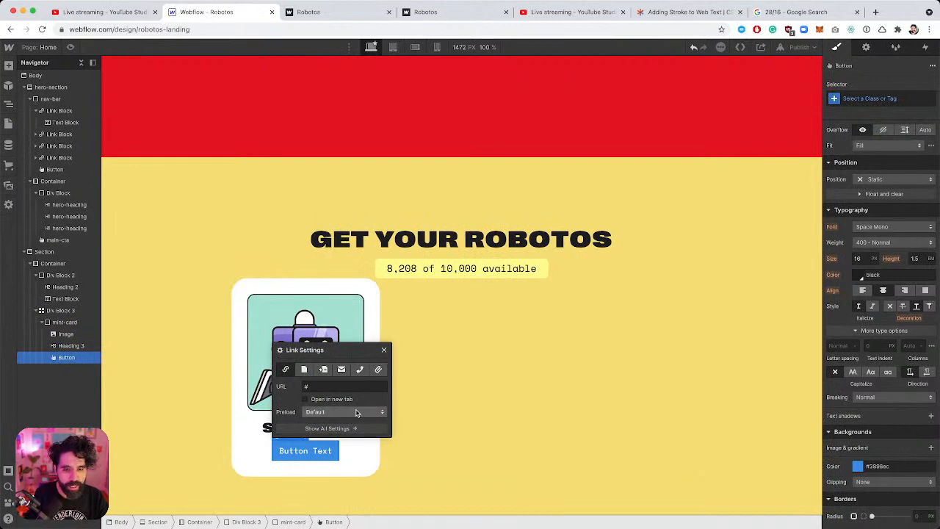
key(super+Tab)
scroll(435, 385, up, 10)
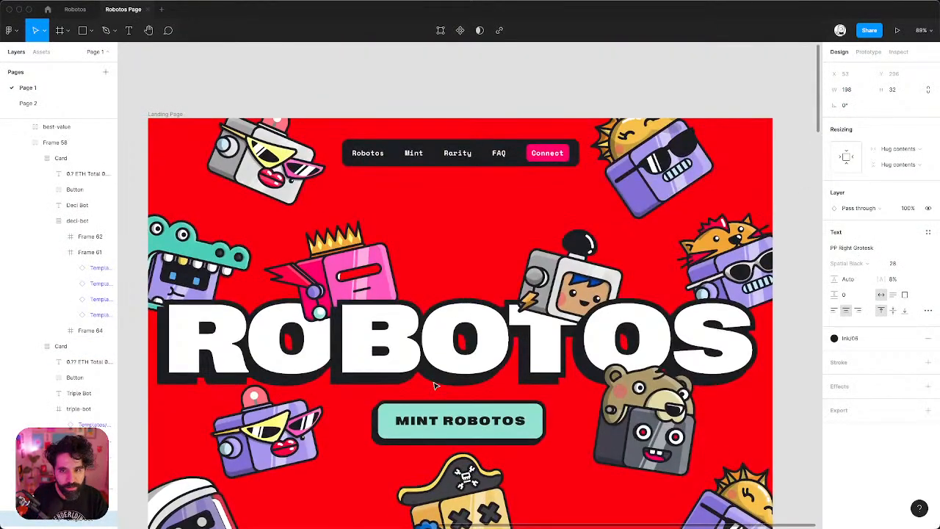
scroll(434, 385, down, 10)
scroll(433, 384, up, 9)
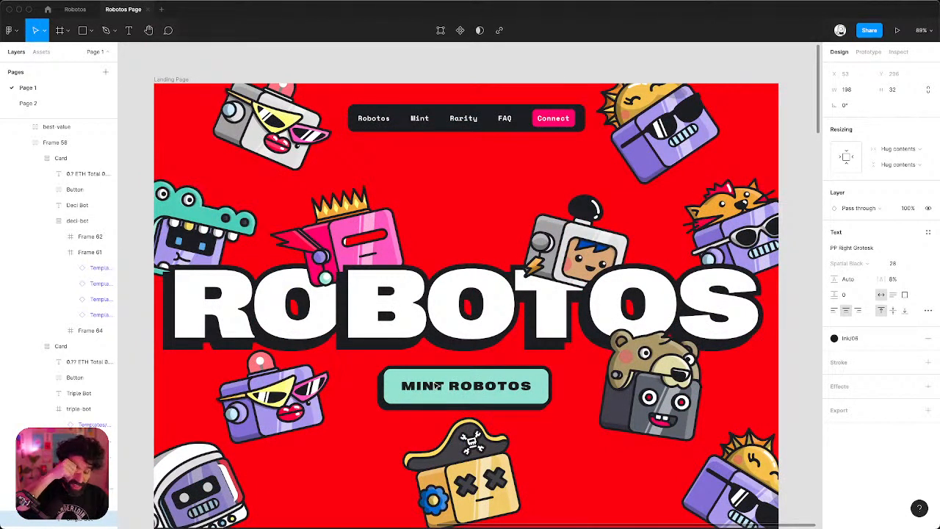
key(super+Tab)
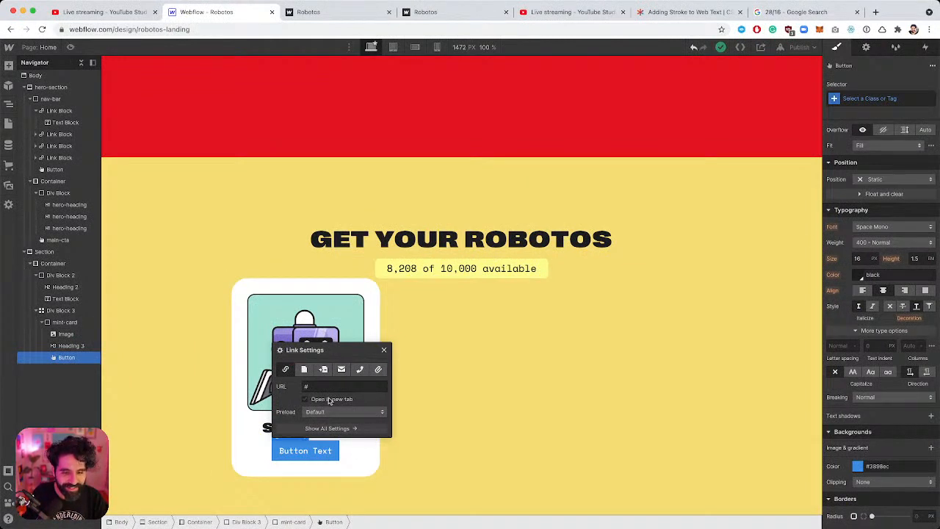
click(876, 97)
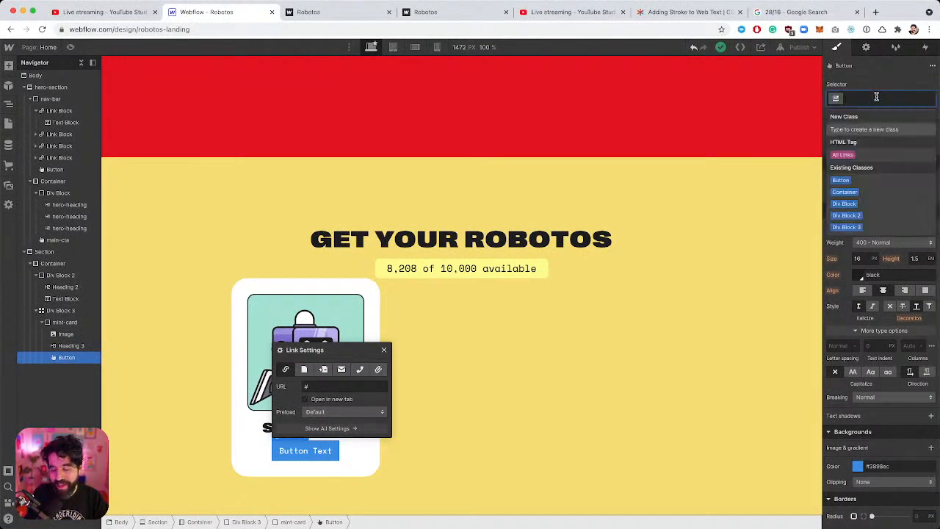
text(mint-bu)
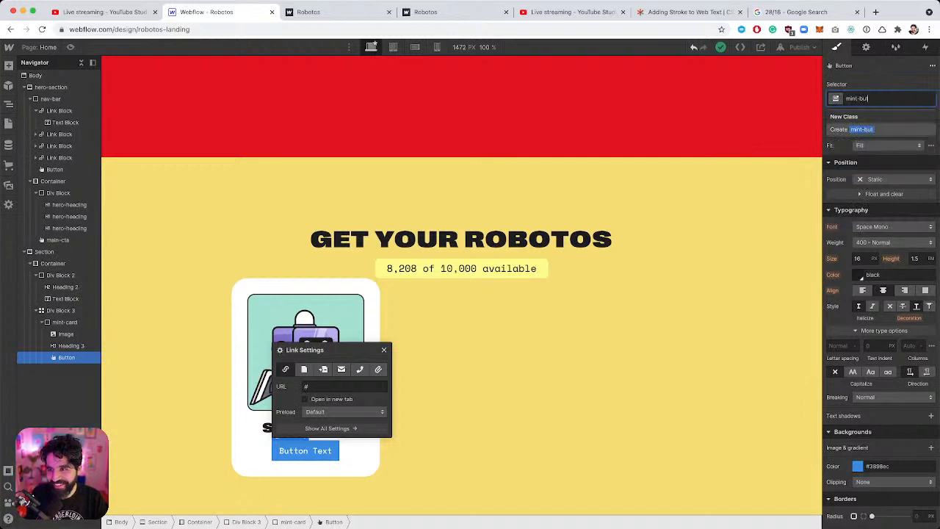
text(tton)
key(Return)
scroll(399, 293, down, 1)
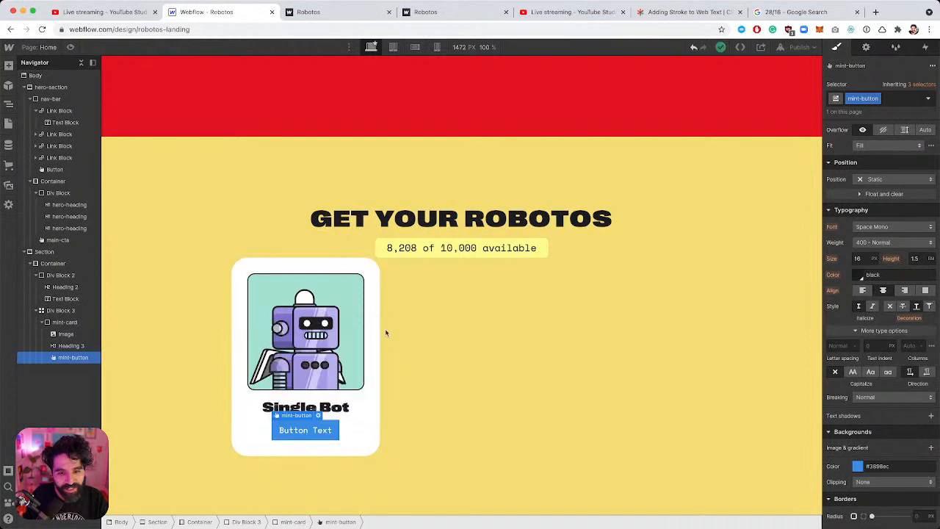
Change the button label to 'Mint One Bot', copied from the Figma mockup.
click(383, 329)
key(super+Tab)
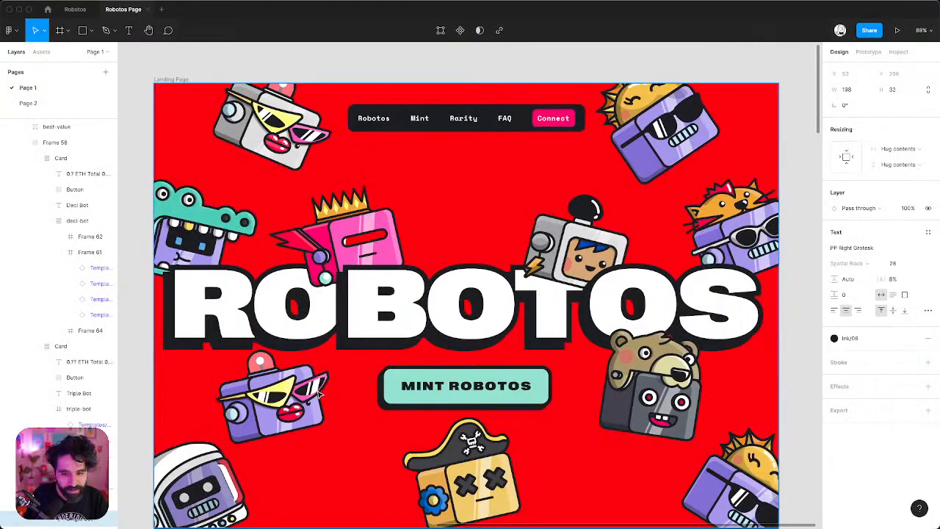
scroll(316, 396, down, 10)
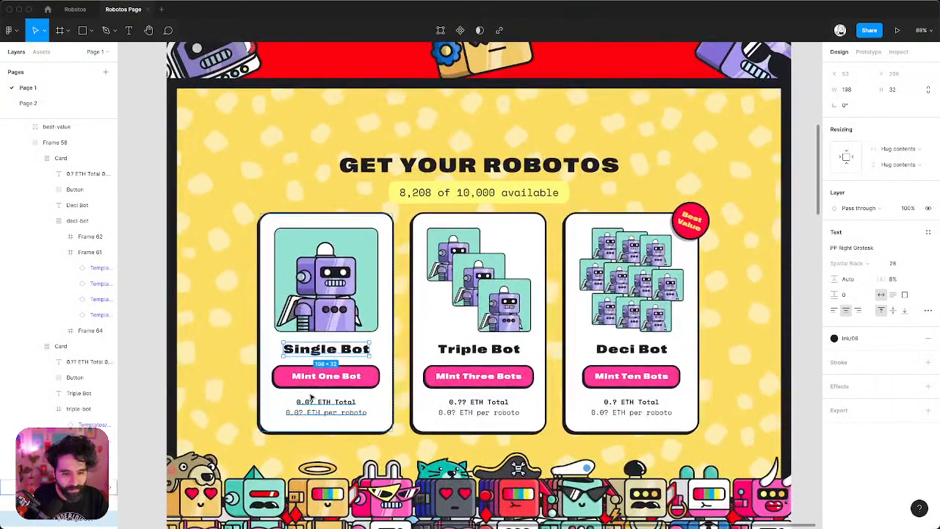
double_click(315, 376)
key(super+c)
key(super+Tab)
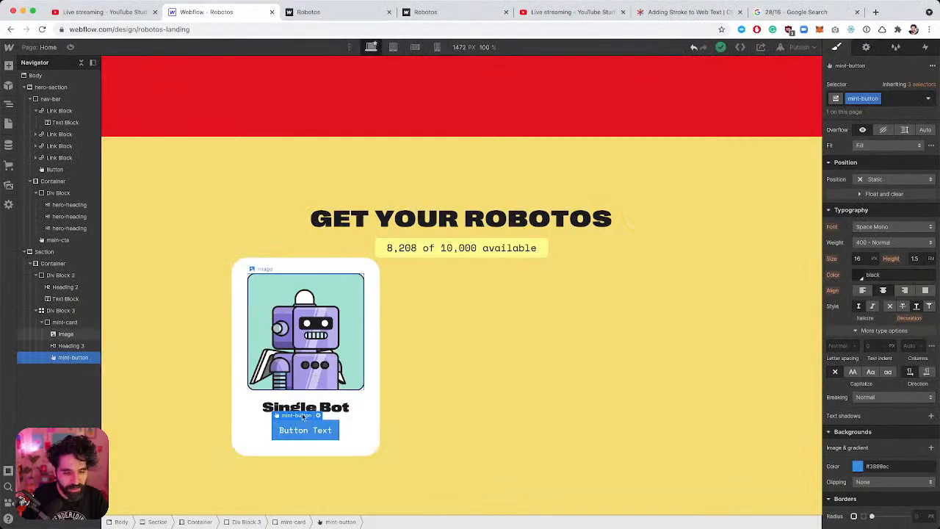
double_click(300, 432)
key(super+v)
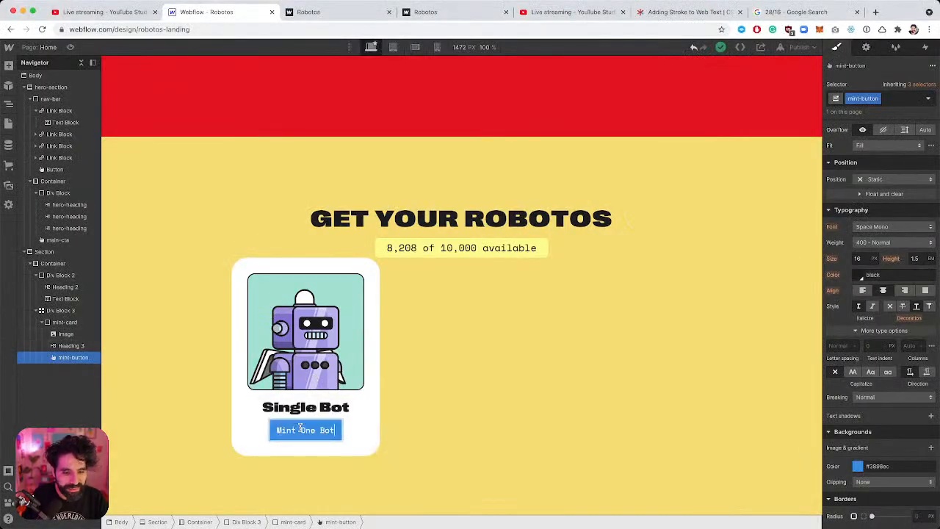
click(376, 413)
click(375, 415)
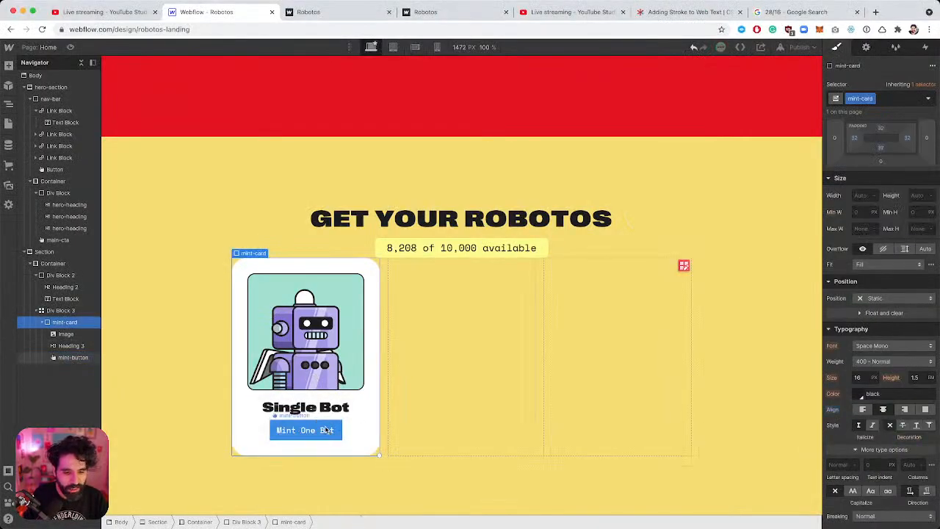
click(331, 430)
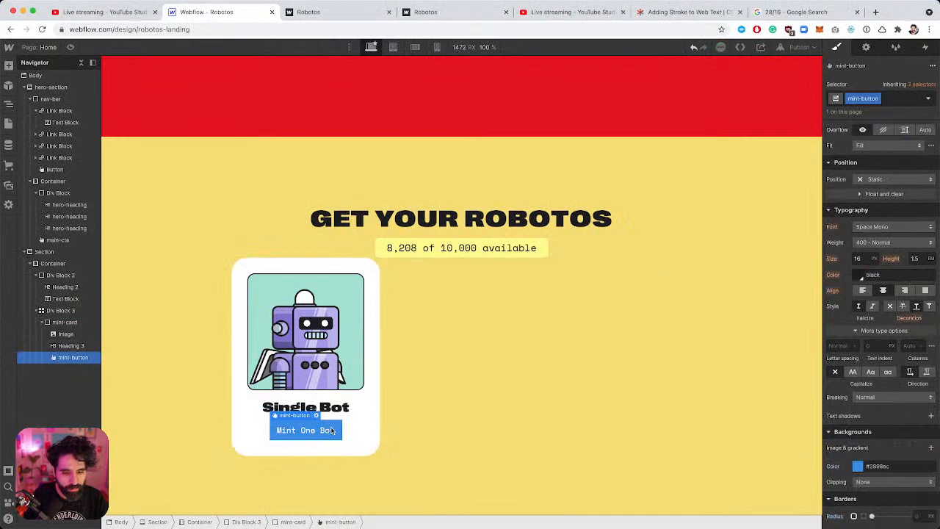
Set the mint-button text to Right Grotesk at 18 px.
click(892, 227)
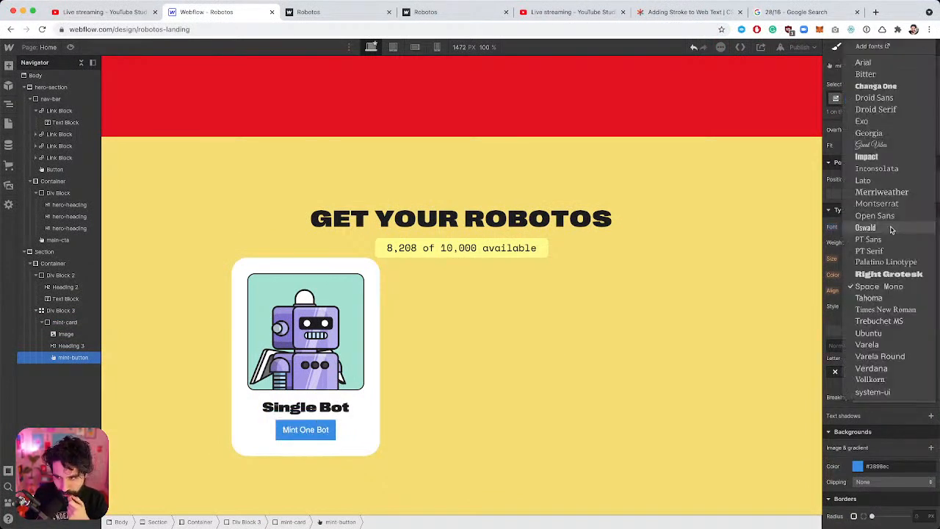
click(897, 275)
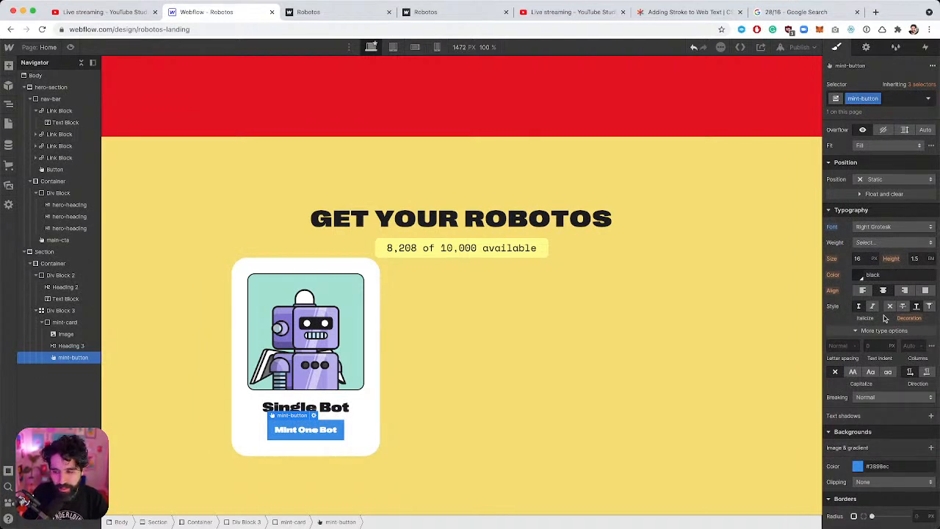
key(super+Tab)
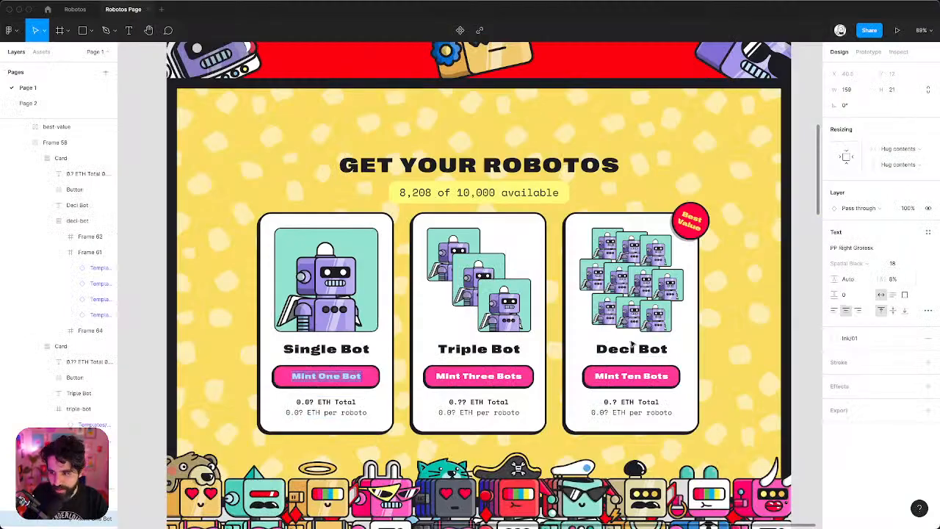
key(super+Tab)
click(858, 258)
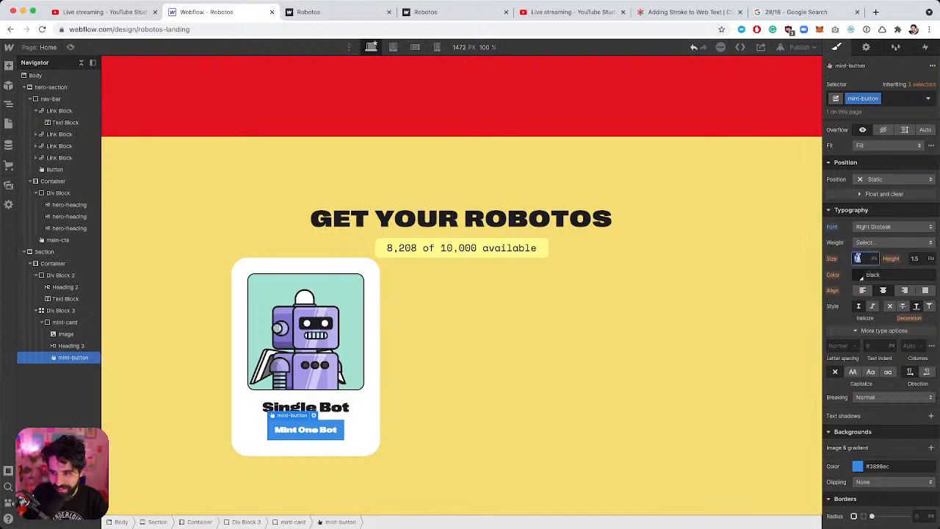
text(18)
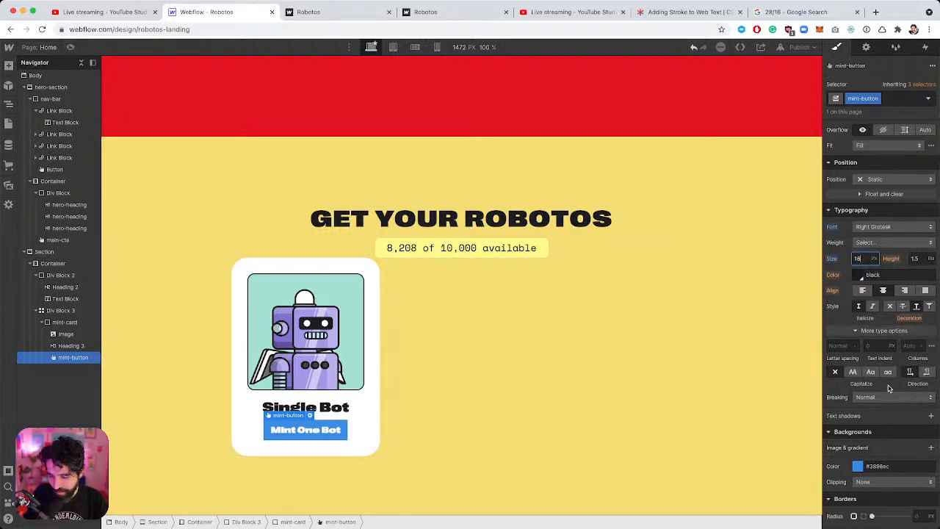
click(840, 346)
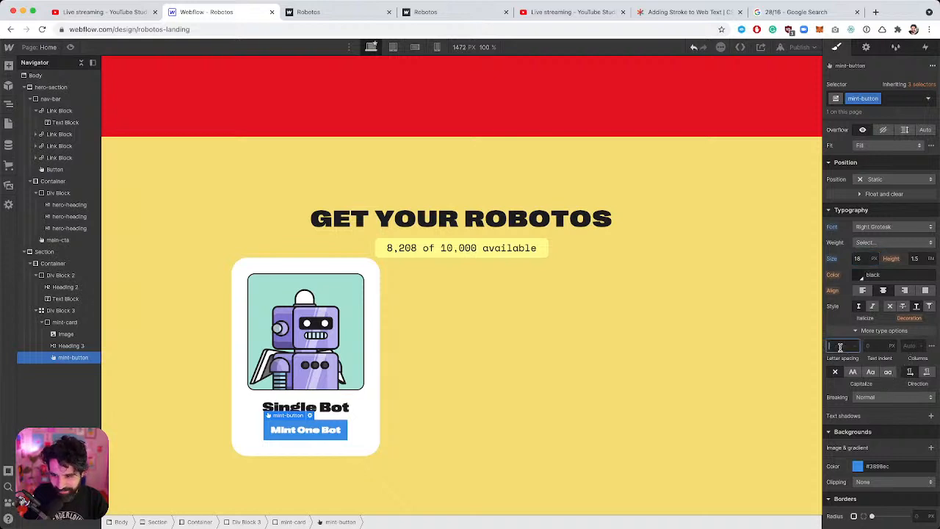
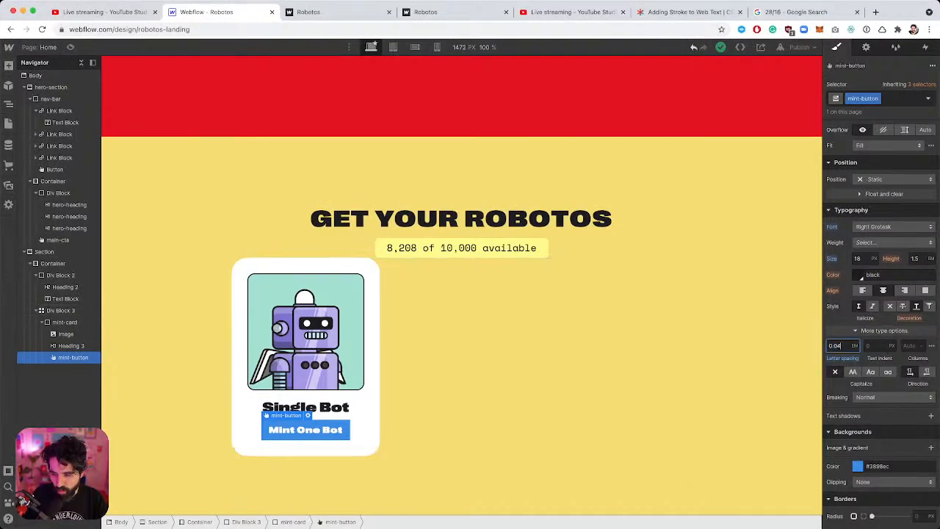
Set the mint button's letter spacing to 0.08 em and bring up the Figma mockup.
text(0.08)
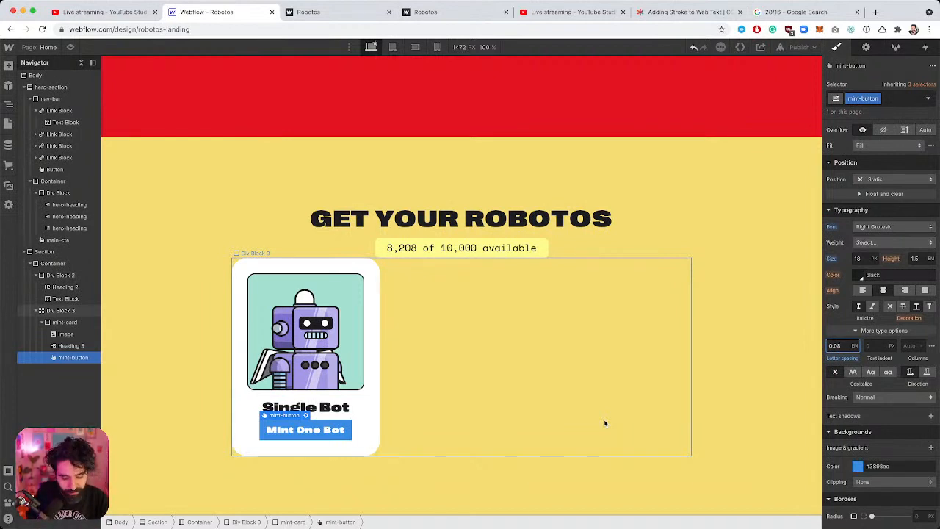
key(super+Tab)
key(Escape)
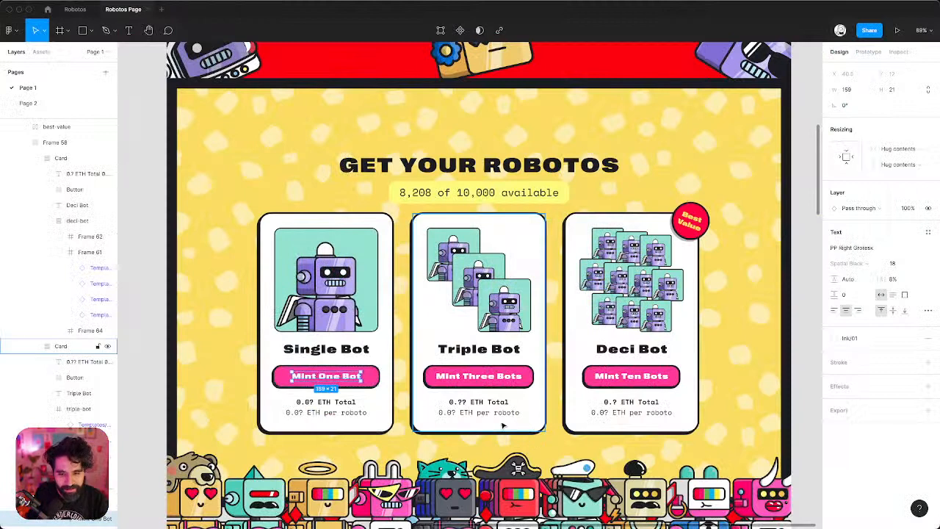
Copy the Single Bot button's pink fill #FF55A2 from Figma's Inspect panel.
click(468, 407)
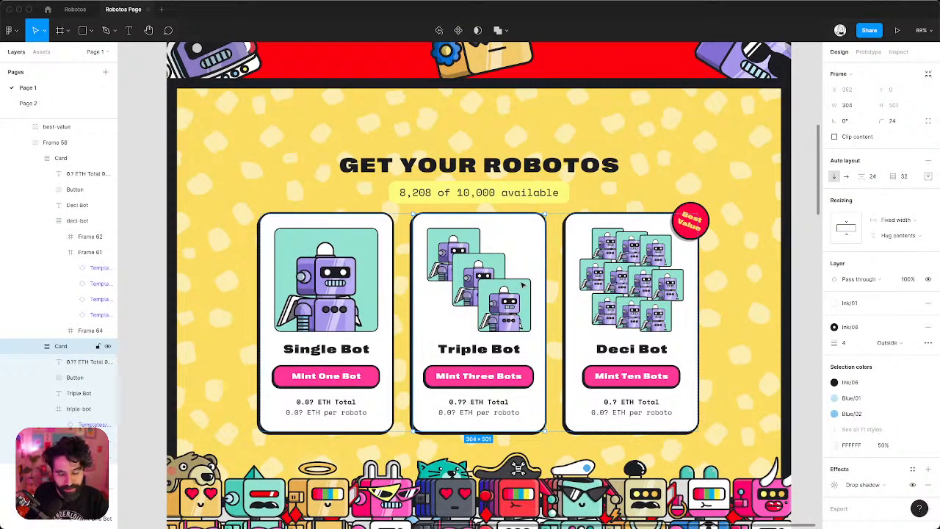
click(514, 166)
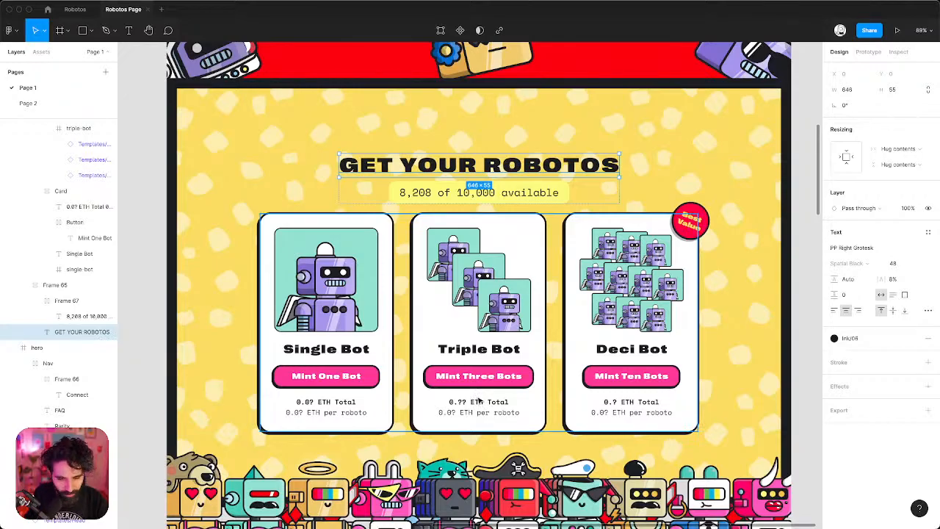
key(super+Tab)
click(320, 439)
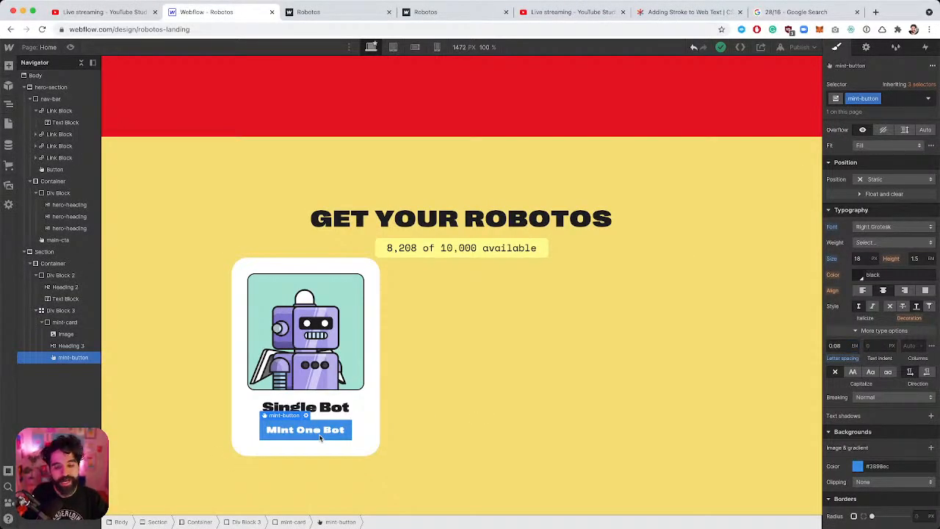
key(super+Tab)
key(super+Tab)
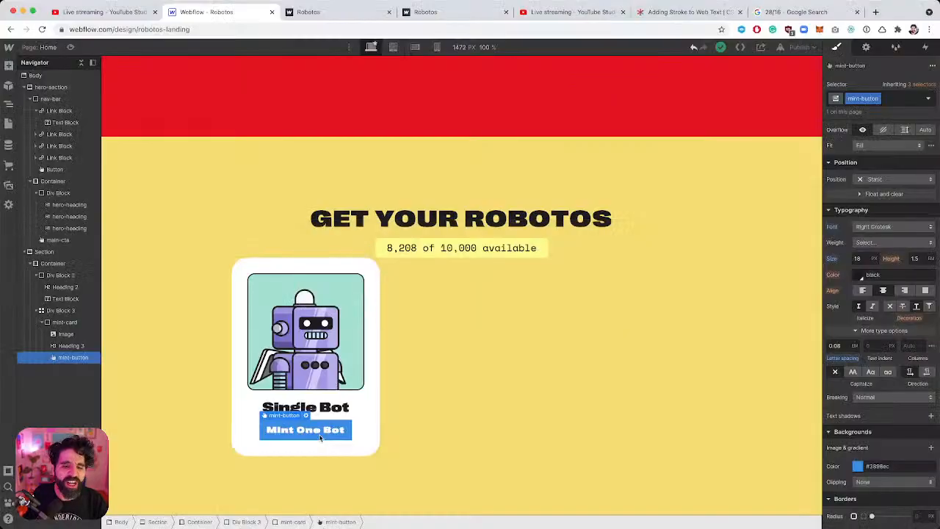
key(super+Tab)
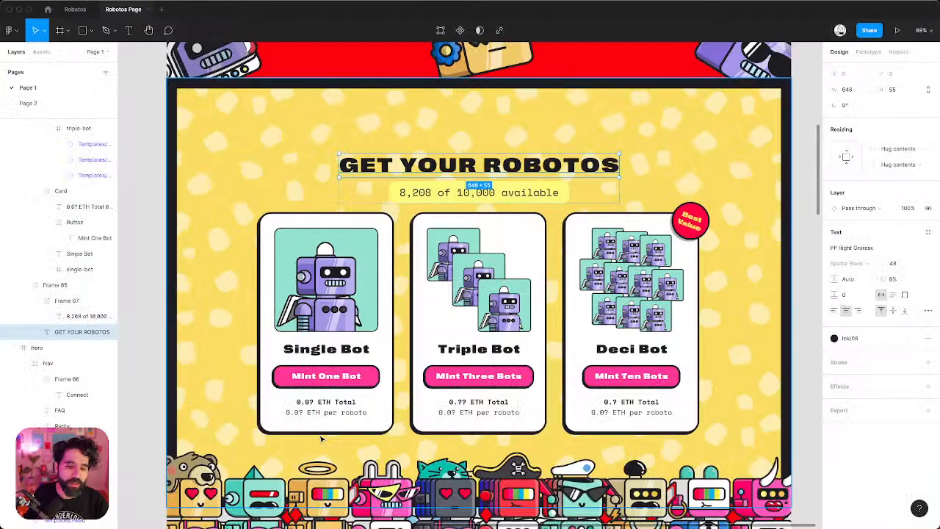
click(324, 372)
click(324, 373)
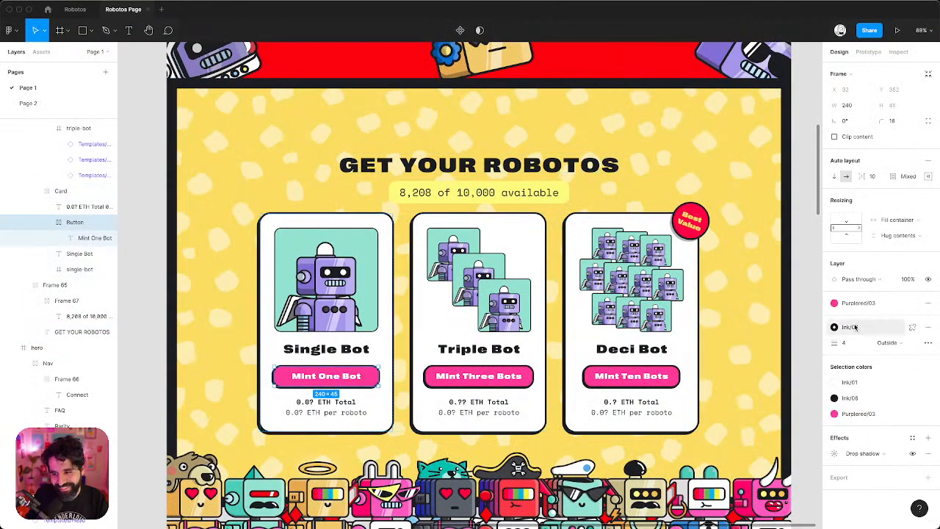
click(899, 52)
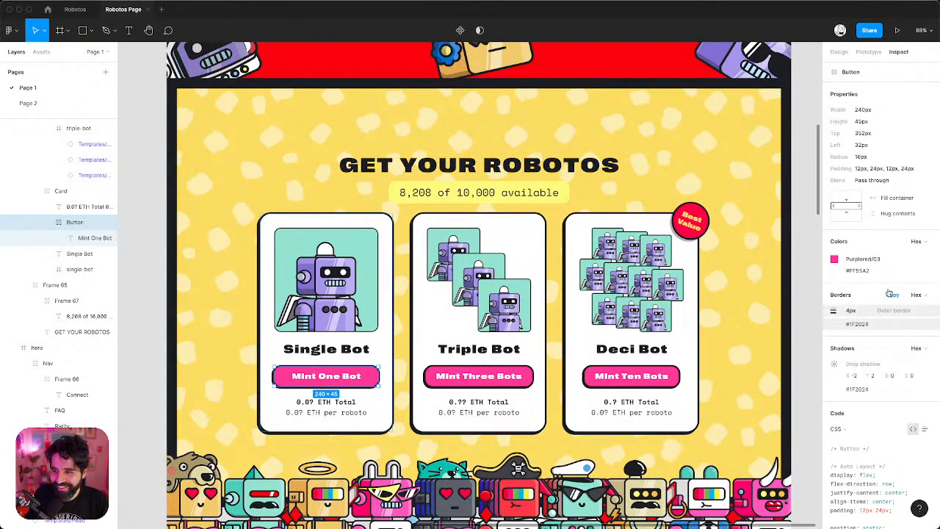
click(860, 271)
key(super+Tab)
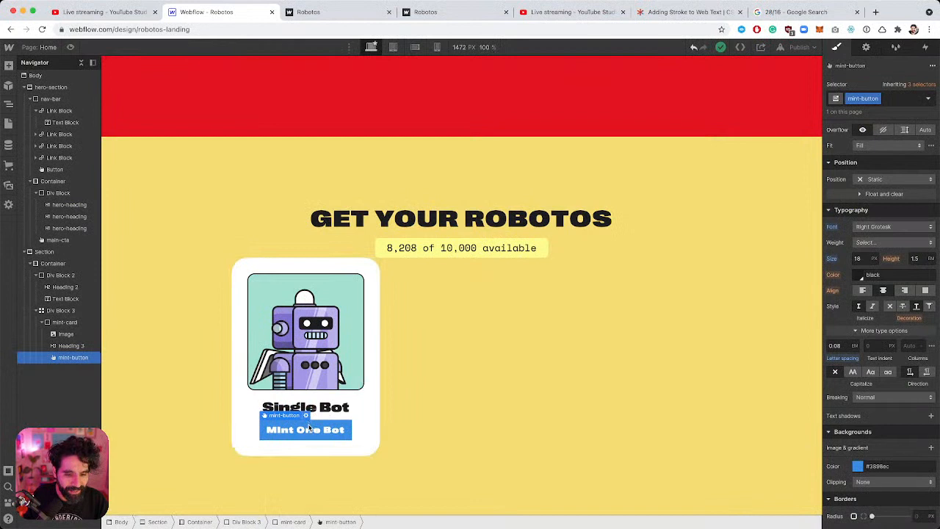
Replace the Mint One Bot button's blue background with pink #ff55a2.
scroll(881, 389, down, 1)
click(876, 422)
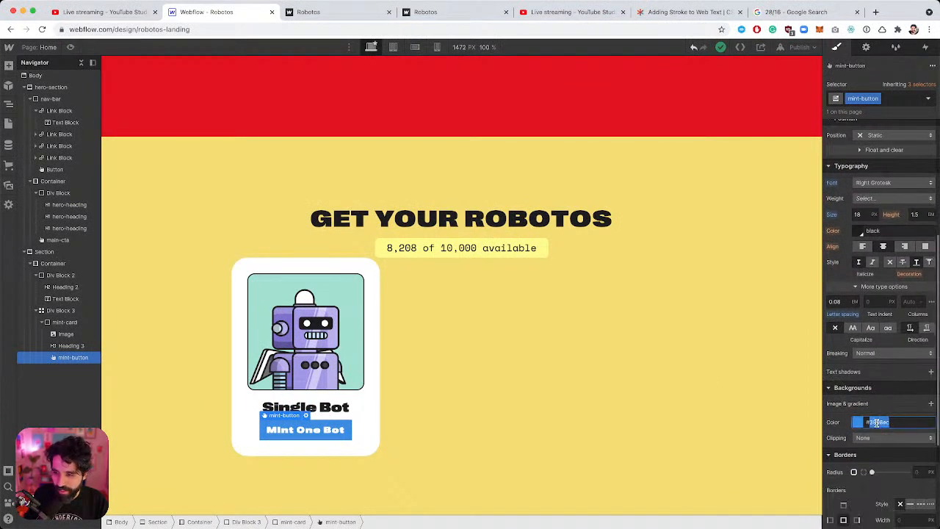
key(super+Tab)
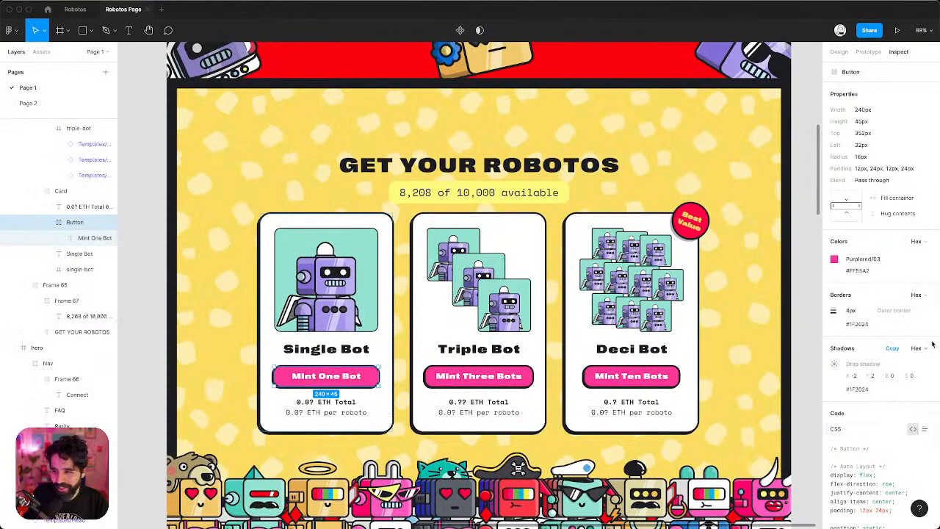
key(super+Tab)
key(alt+super+c)
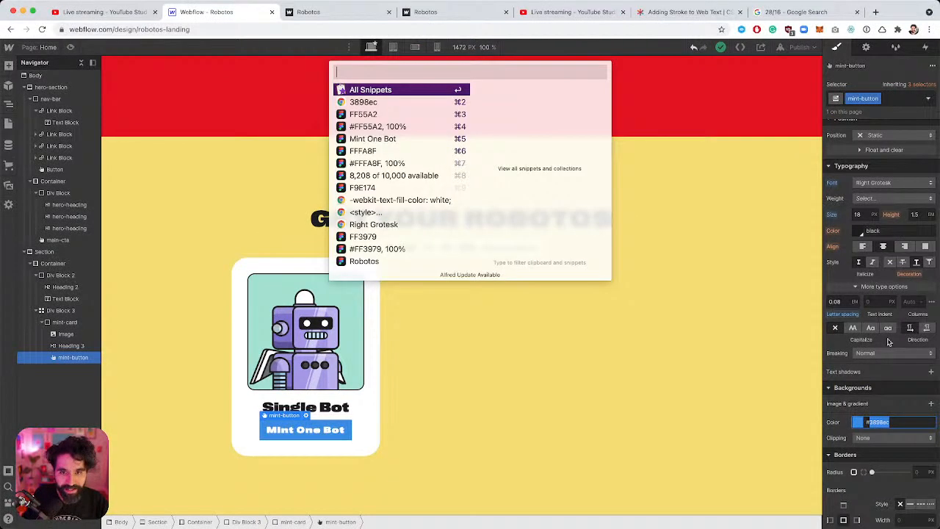
key(Down)
key(Return)
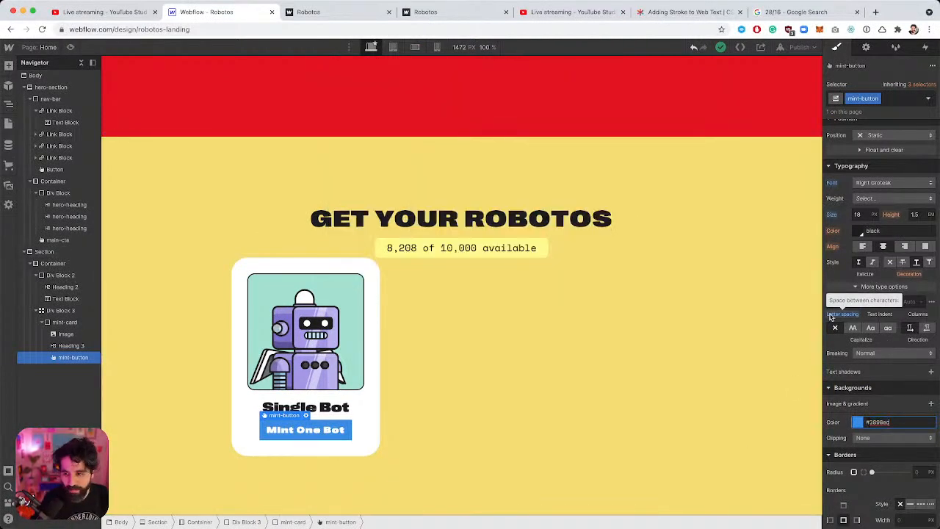
key(super+a)
key(BackSpace)
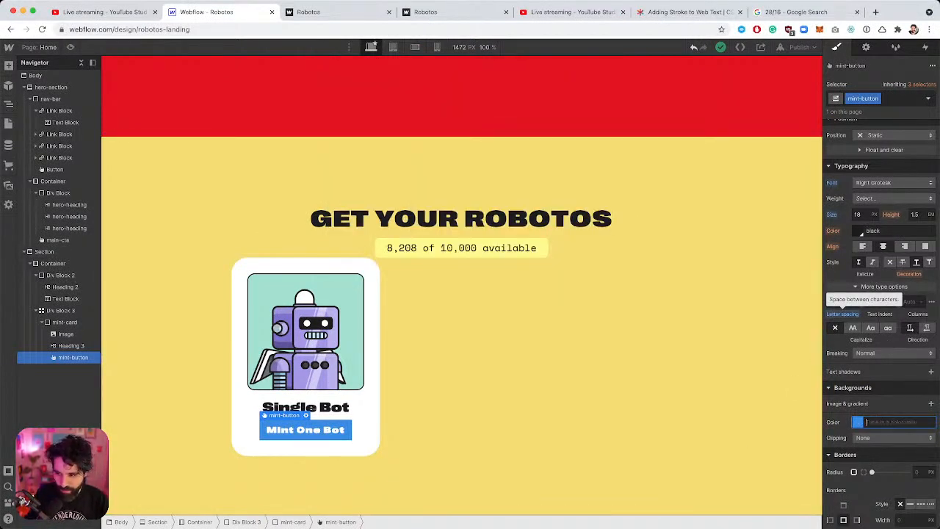
text(#)
key(alt+super+c)
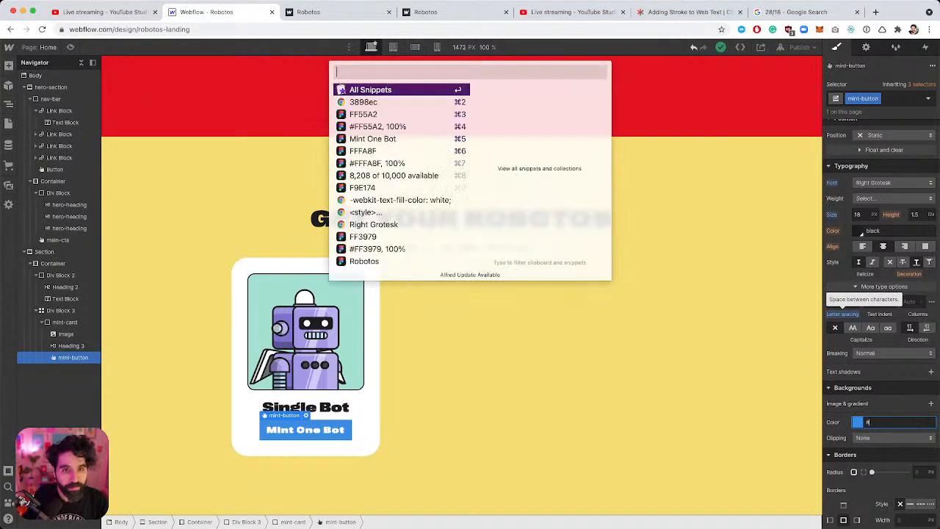
key(Down)
key(Return)
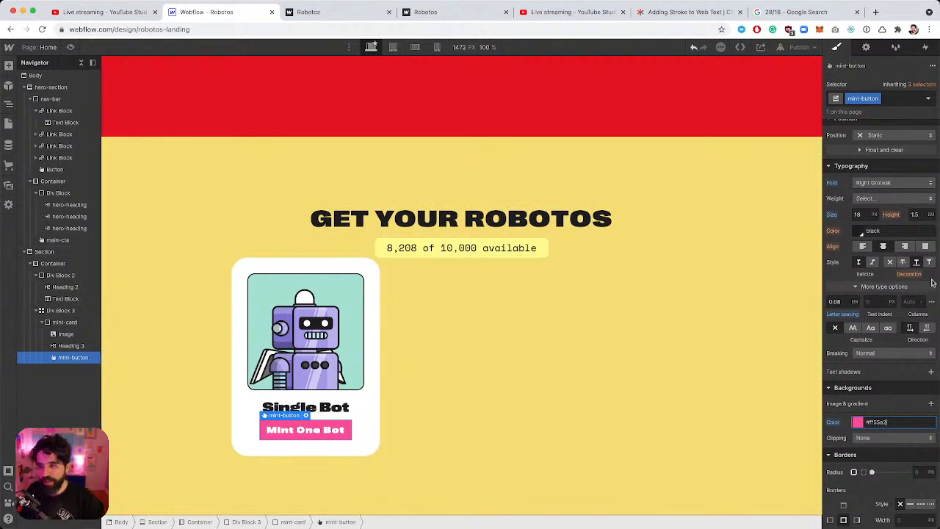
Give the Single Bot card a vertical flex layout so the button stretches across.
scroll(894, 191, up, 3)
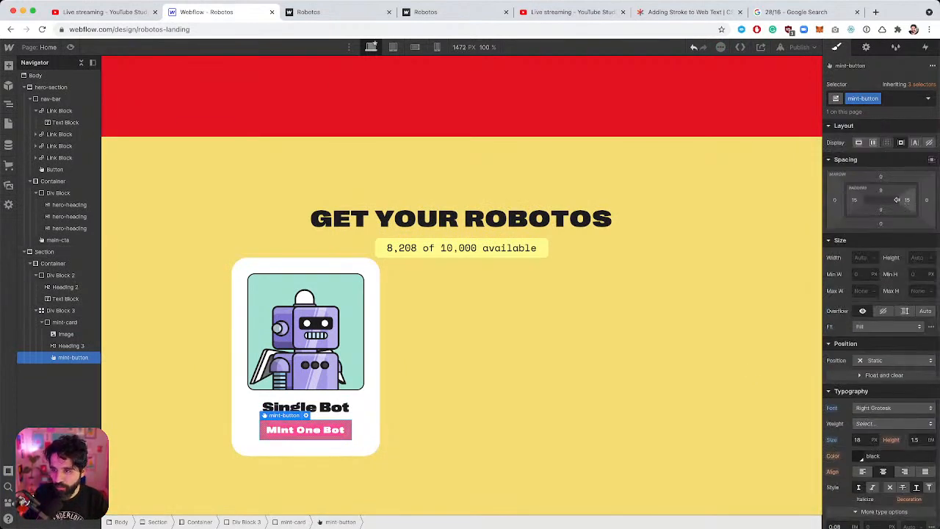
click(299, 268)
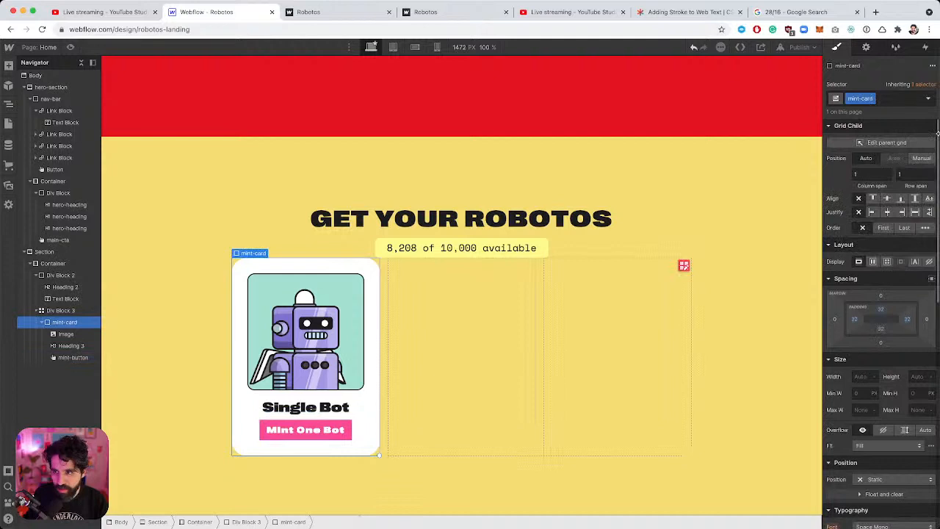
click(873, 262)
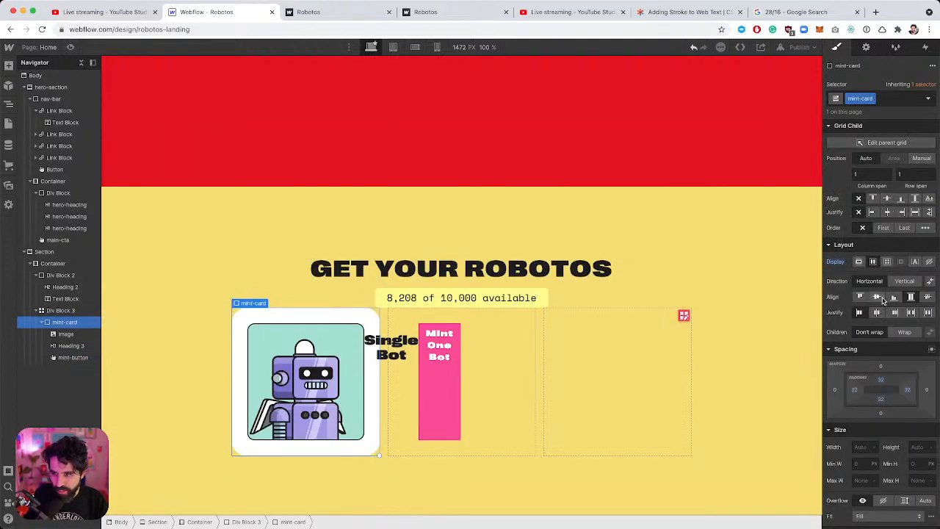
click(905, 281)
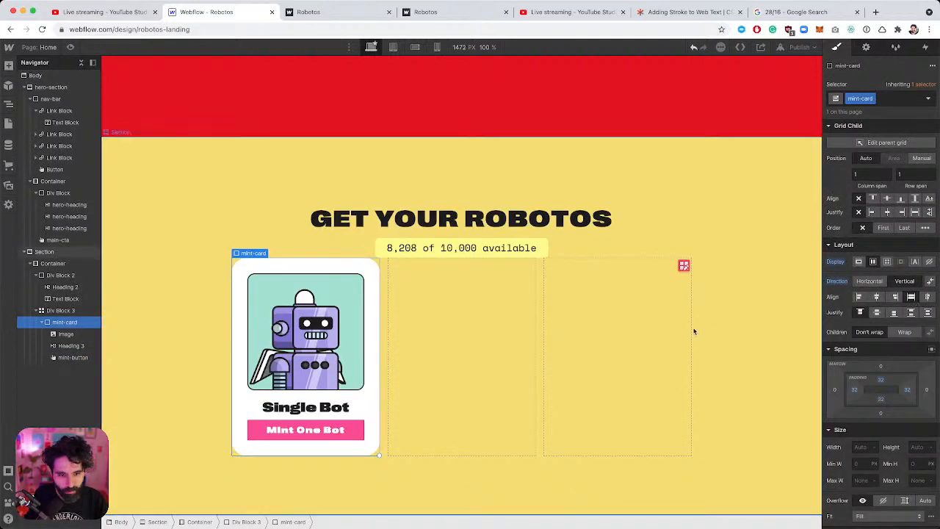
Add 12 px top and bottom padding to the Mint One Bot button.
click(338, 435)
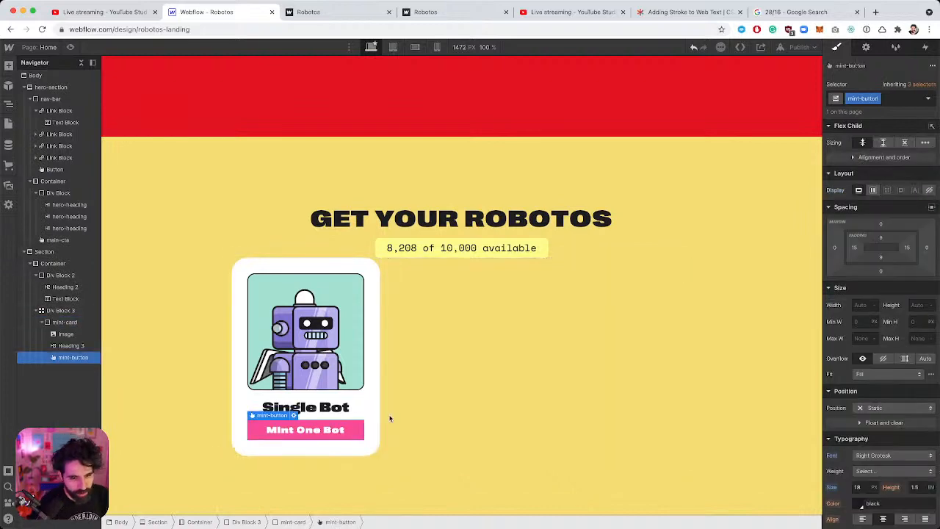
scroll(845, 369, down, 5)
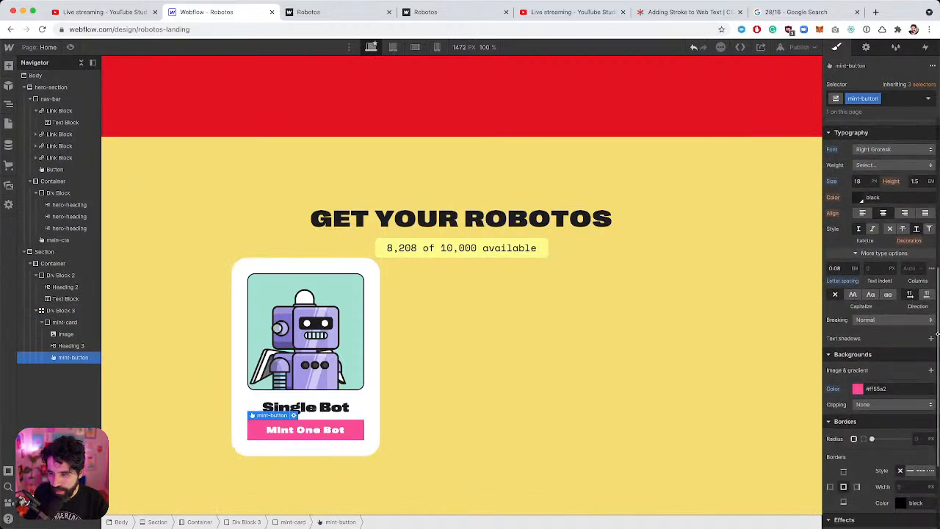
scroll(933, 335, up, 5)
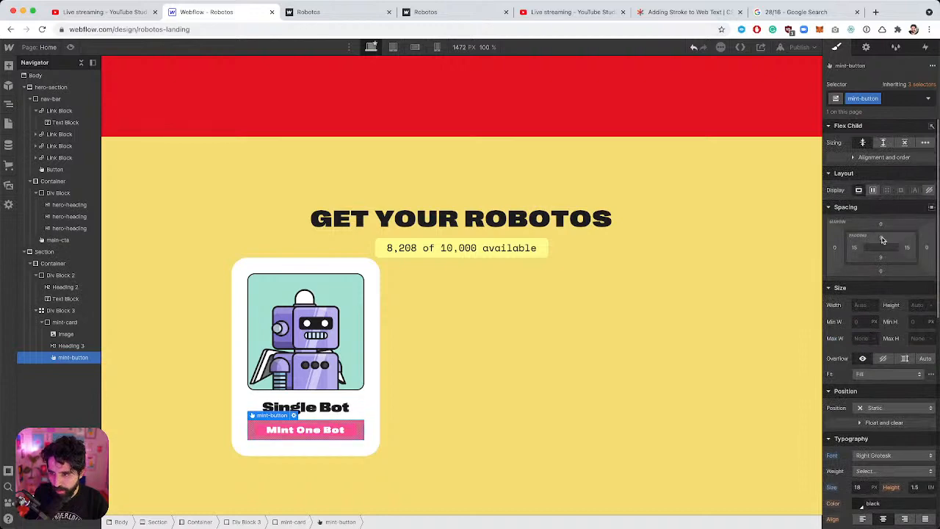
drag(881, 236, 881, 219)
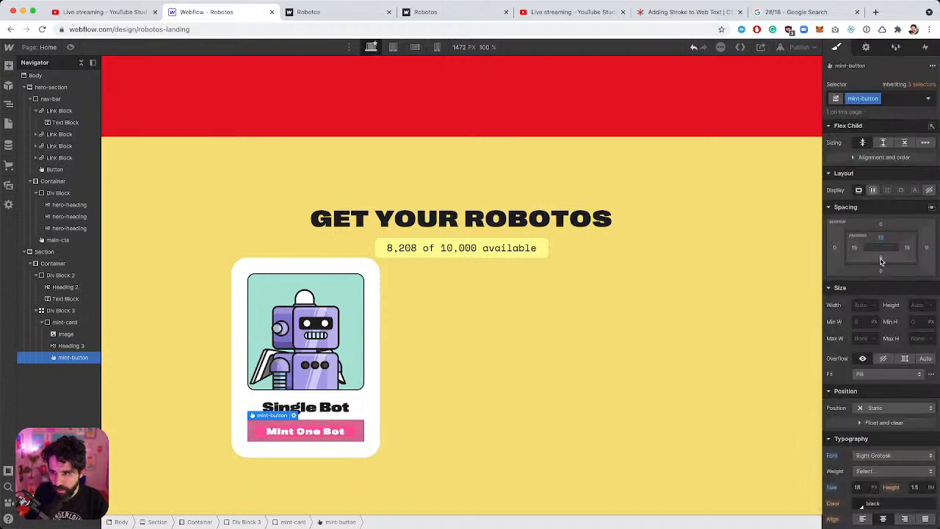
drag(881, 259, 884, 261)
Round the button's corners with a 16 px radius.
scroll(904, 343, down, 5)
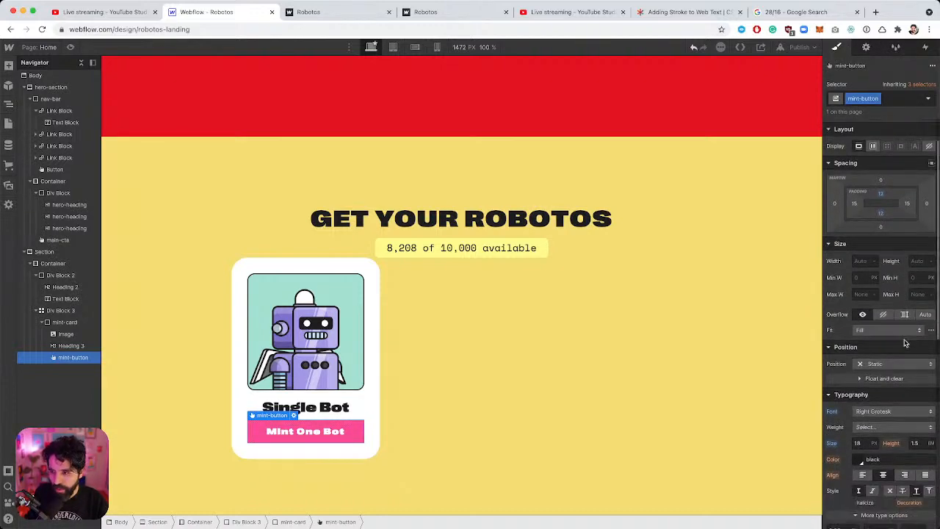
scroll(905, 343, down, 1)
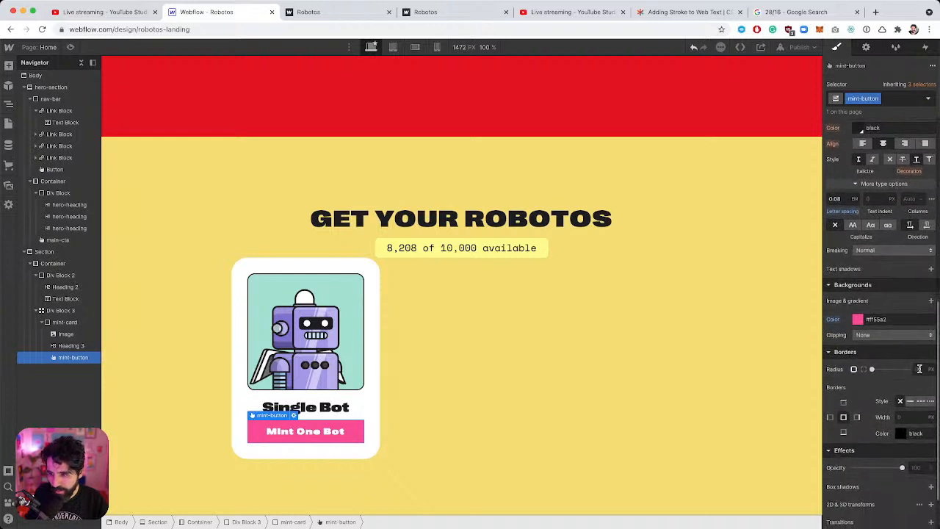
click(919, 369)
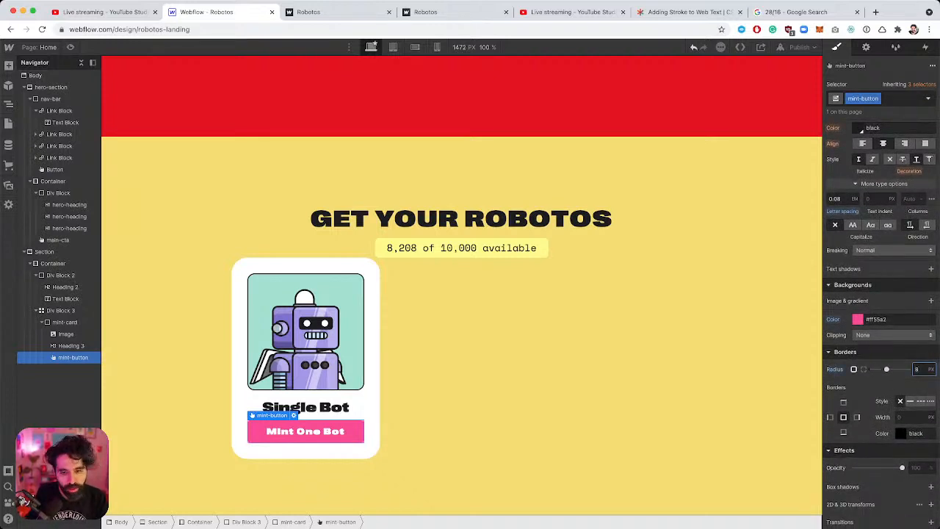
key(Return)
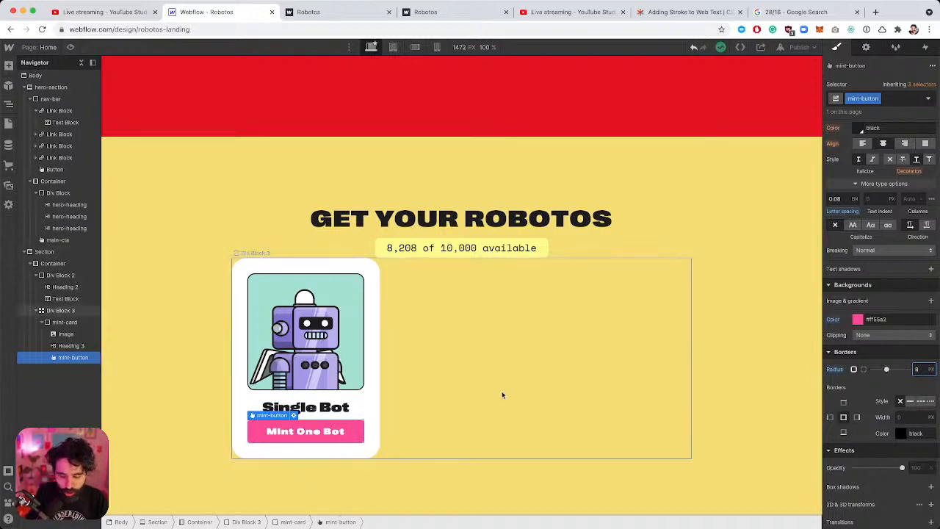
key(super+Tab)
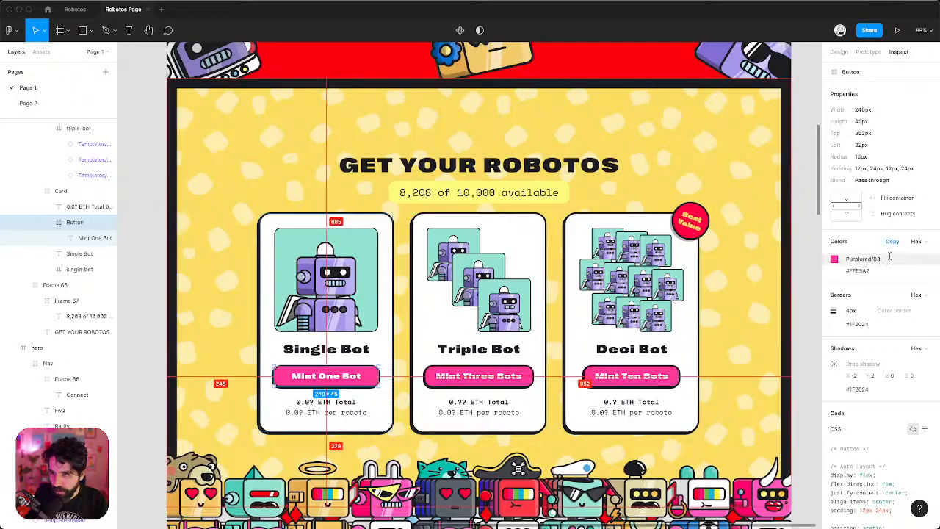
key(super+Tab)
text(16)
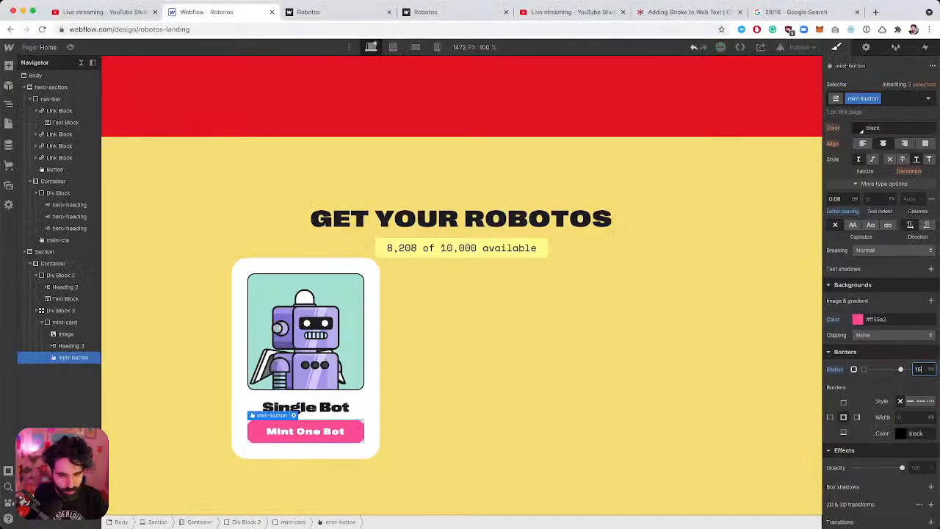
key(Return)
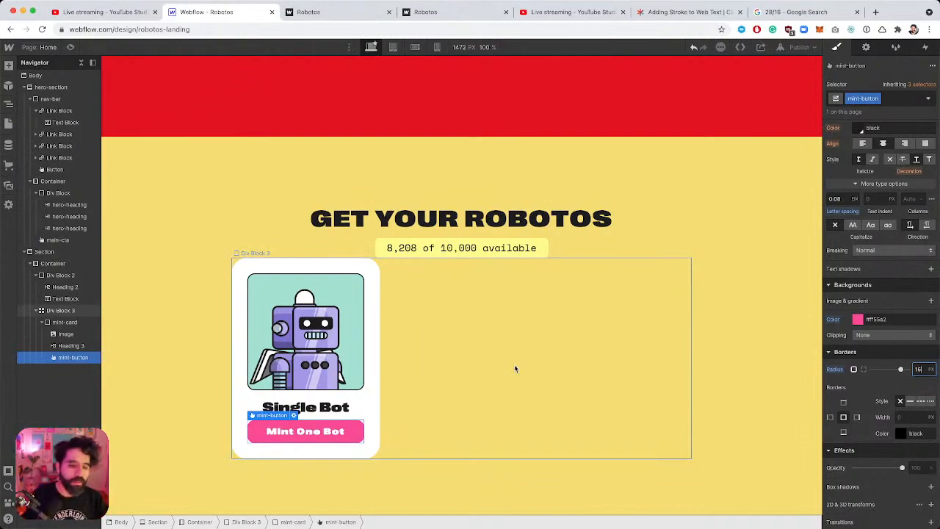
key(super+Tab)
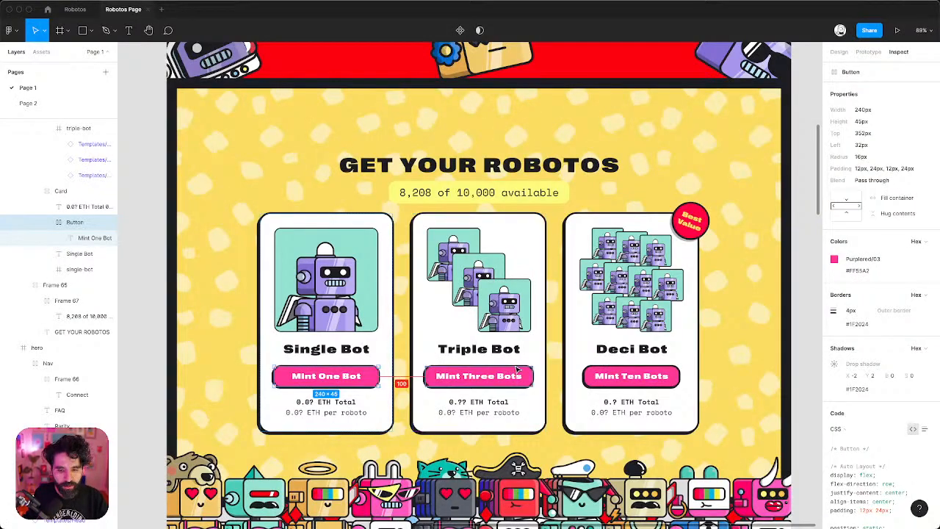
key(super+Tab)
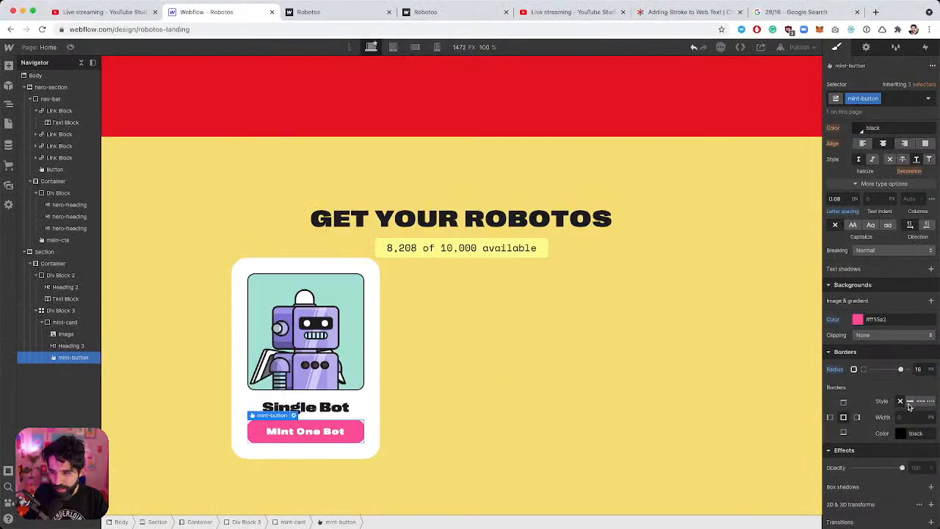
Give the button a solid 4 px black border, matching Figma's design properties.
click(910, 401)
click(909, 418)
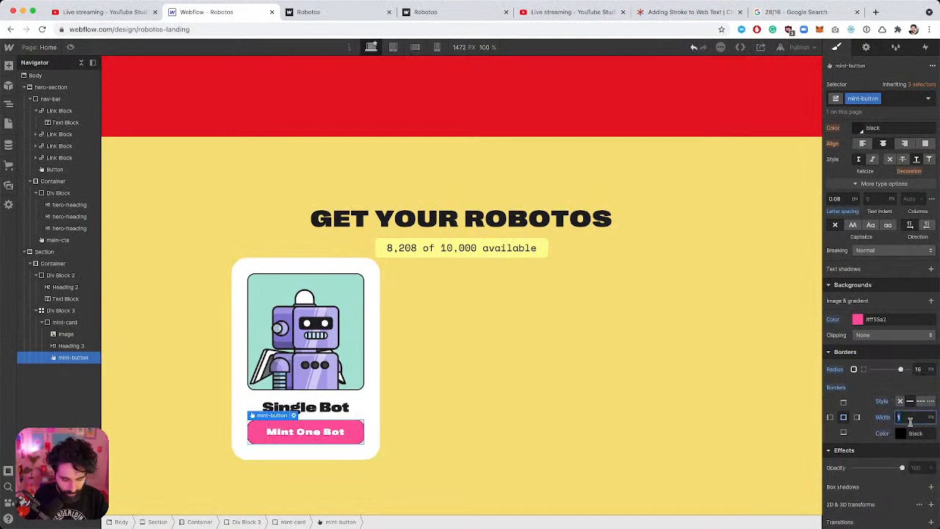
text(2)
key(Return)
key(super+Tab)
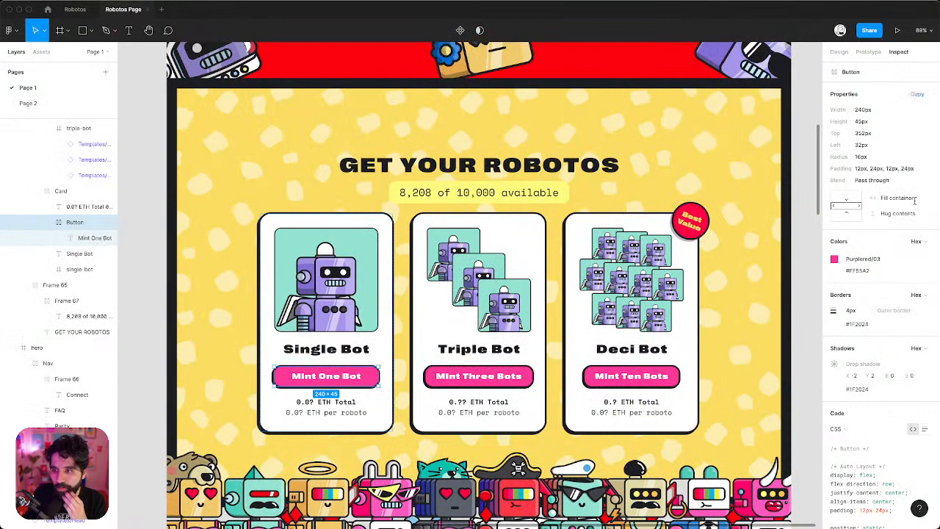
click(839, 51)
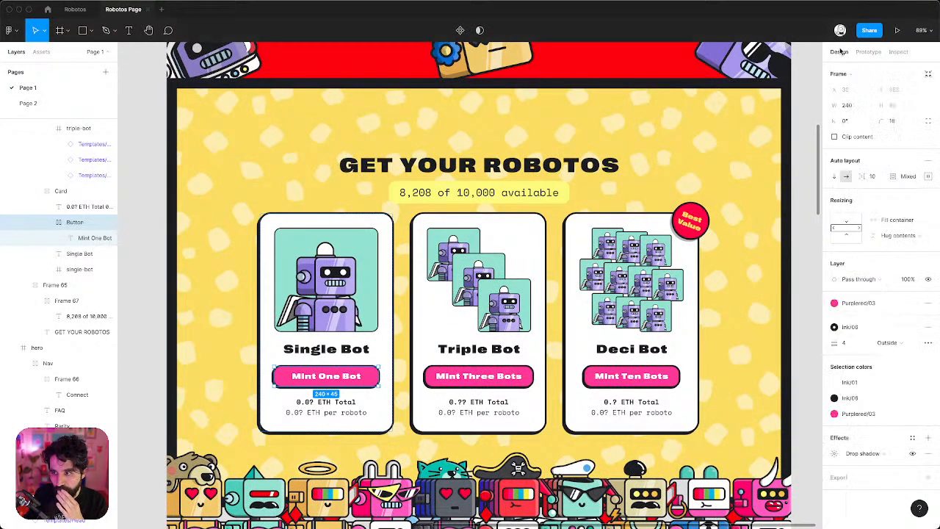
key(super+Tab)
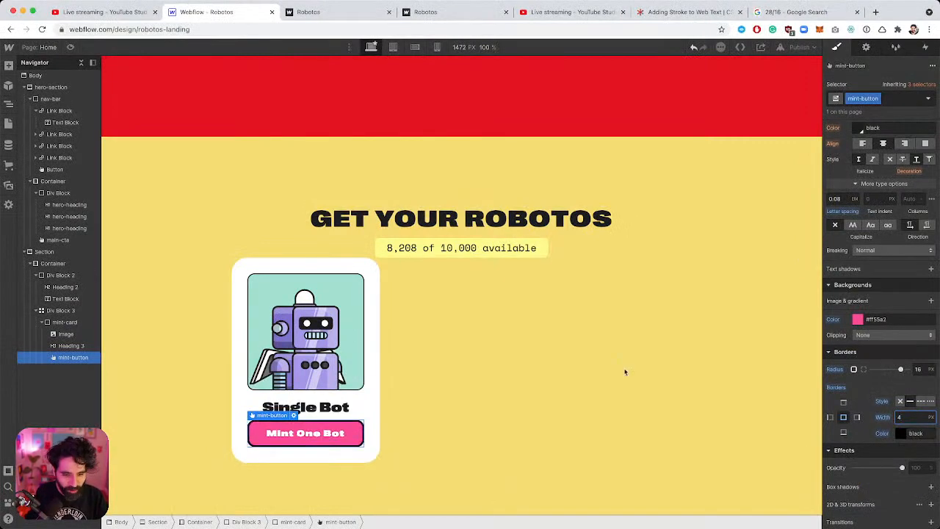
Select the whole Single Bot card and compare it against the Figma mockup.
scroll(323, 389, down, 1)
scroll(273, 450, up, 5)
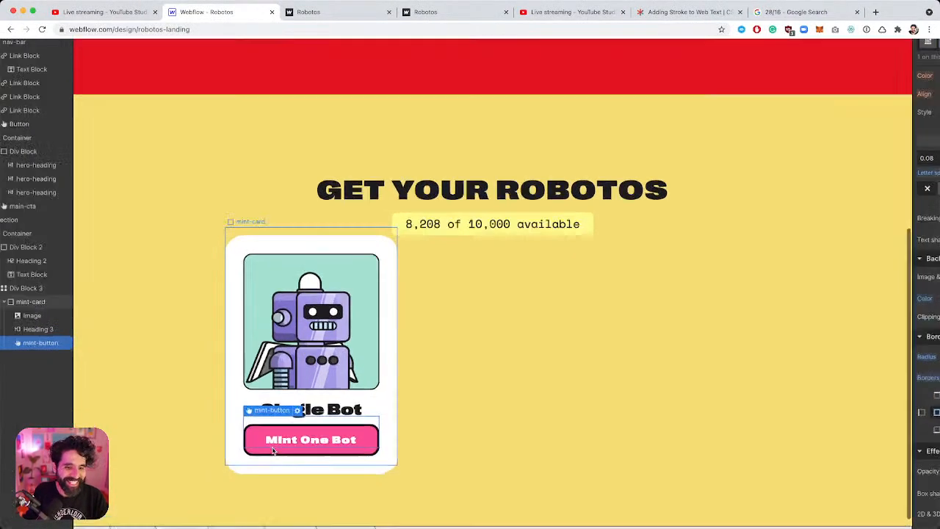
scroll(273, 449, down, 1)
scroll(273, 450, down, 5)
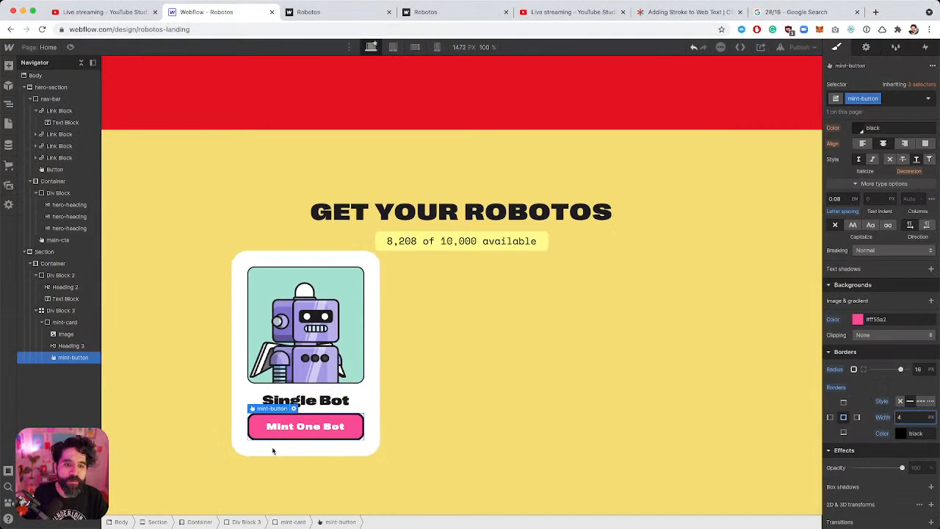
click(354, 263)
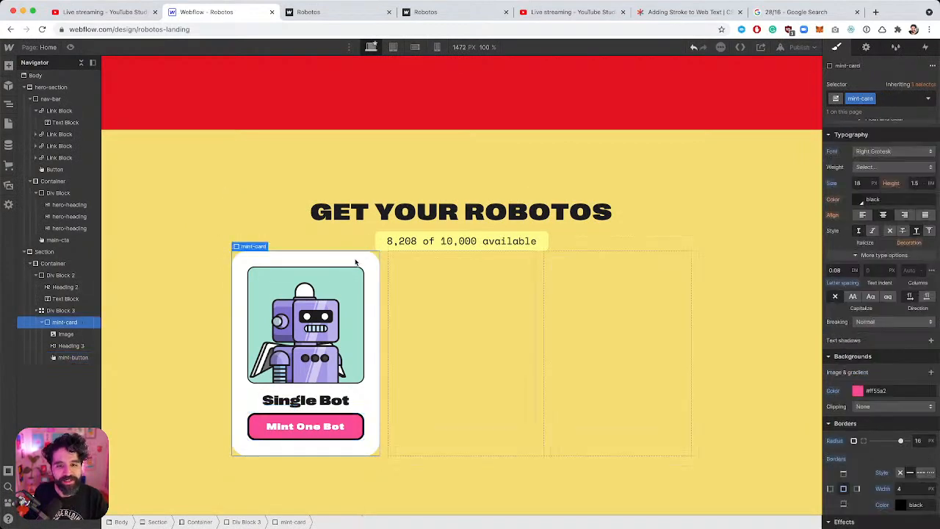
key(super+Tab)
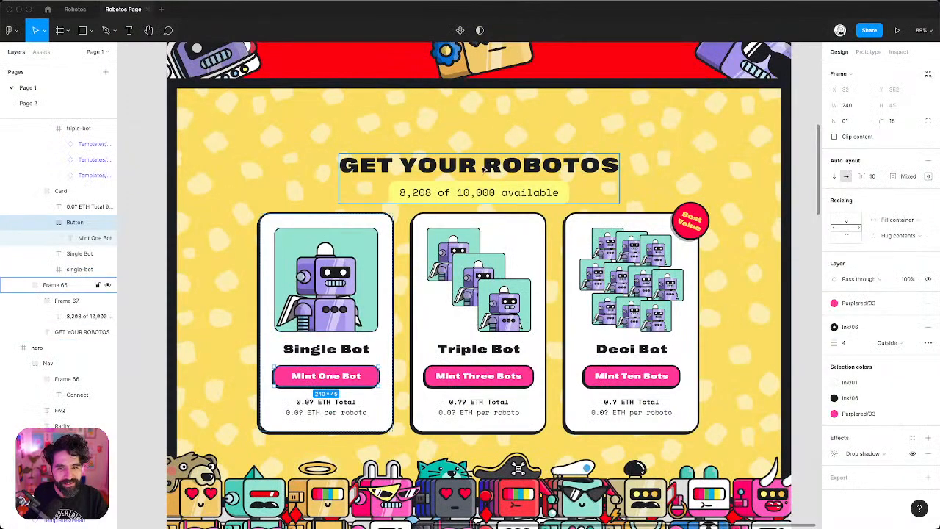
Select Figma's Card frame and zoom in on its 4 px outside border and drop shadow.
click(364, 222)
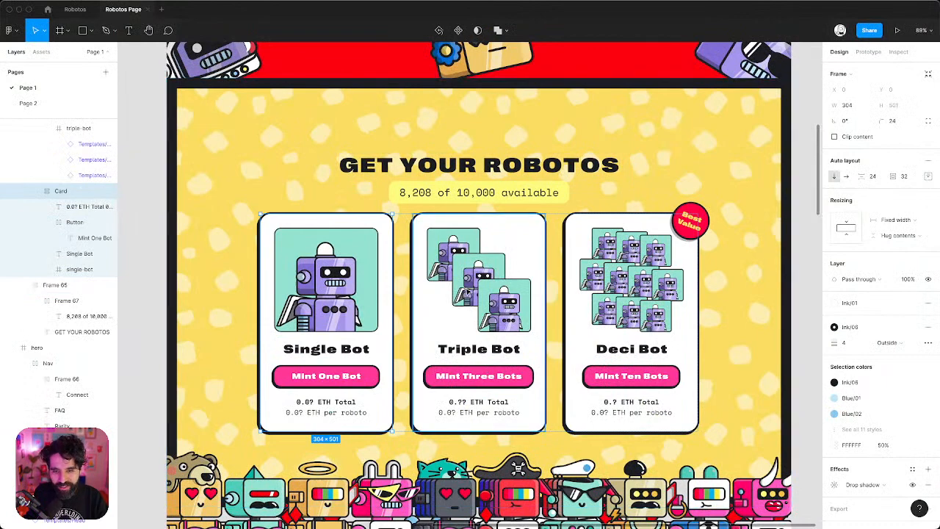
scroll(245, 293, up, 10)
scroll(594, 197, down, 5)
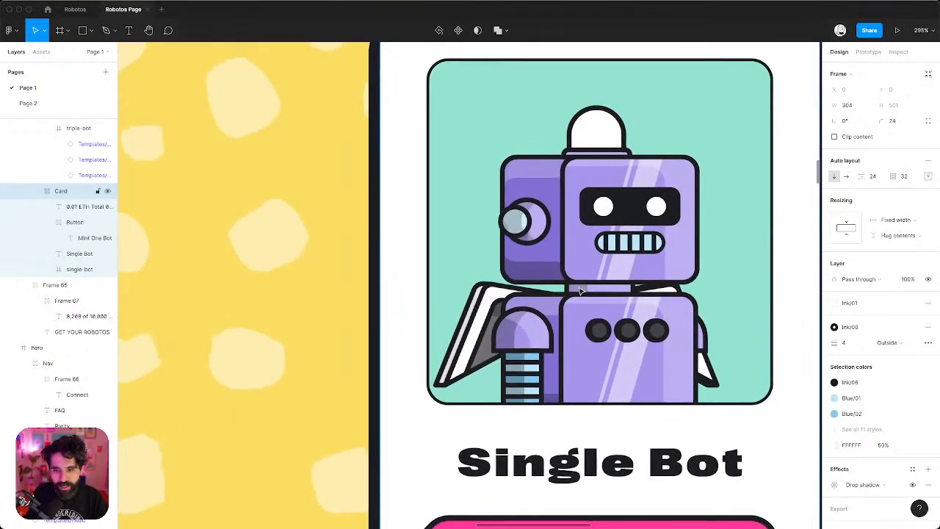
scroll(702, 264, right, 3)
scroll(702, 263, up, 1)
scroll(703, 265, down, 2)
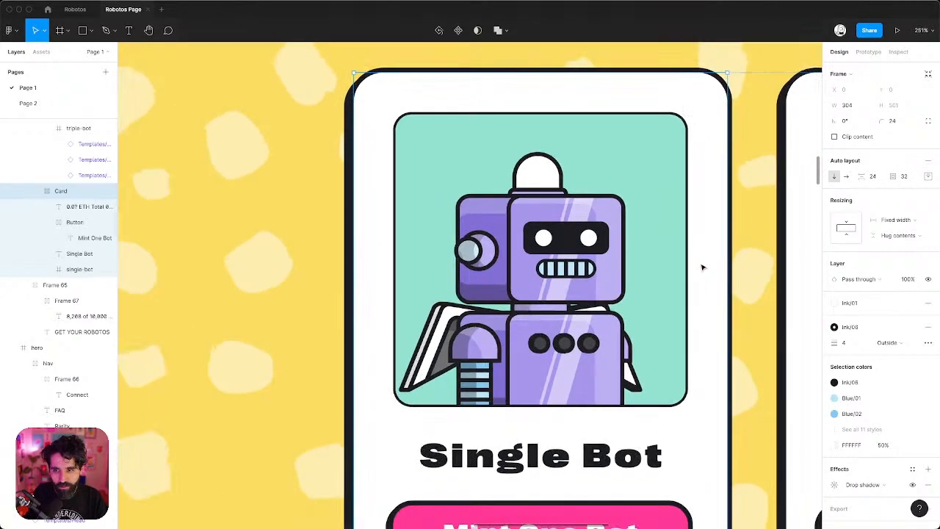
scroll(656, 184, up, 1)
scroll(657, 184, right, 1)
scroll(636, 200, down, 10)
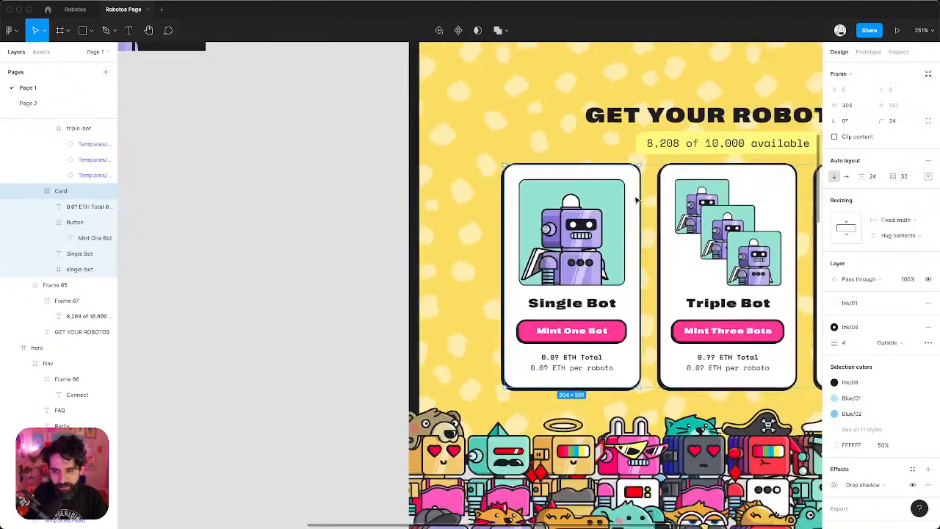
scroll(609, 221, right, 2)
scroll(609, 221, up, 1)
scroll(610, 220, up, 5)
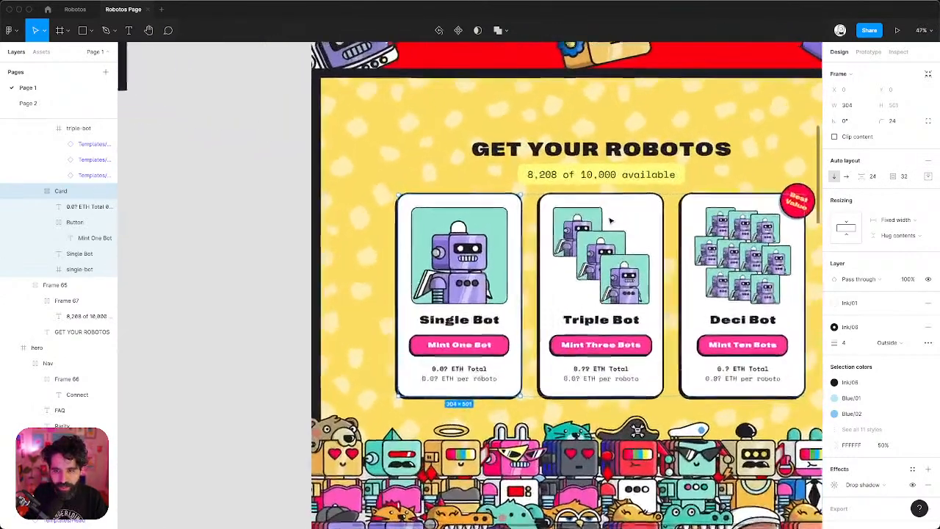
scroll(610, 220, up, 3)
scroll(609, 221, right, 1)
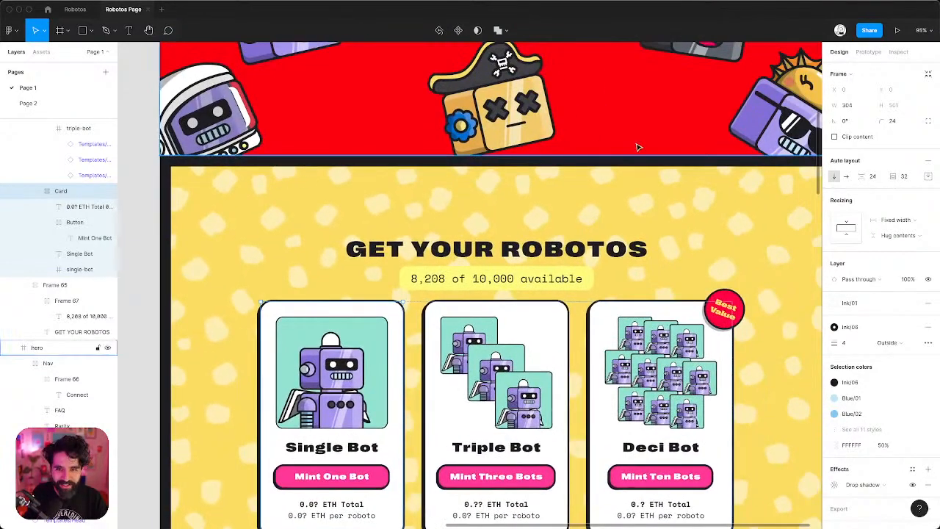
scroll(550, 193, down, 3)
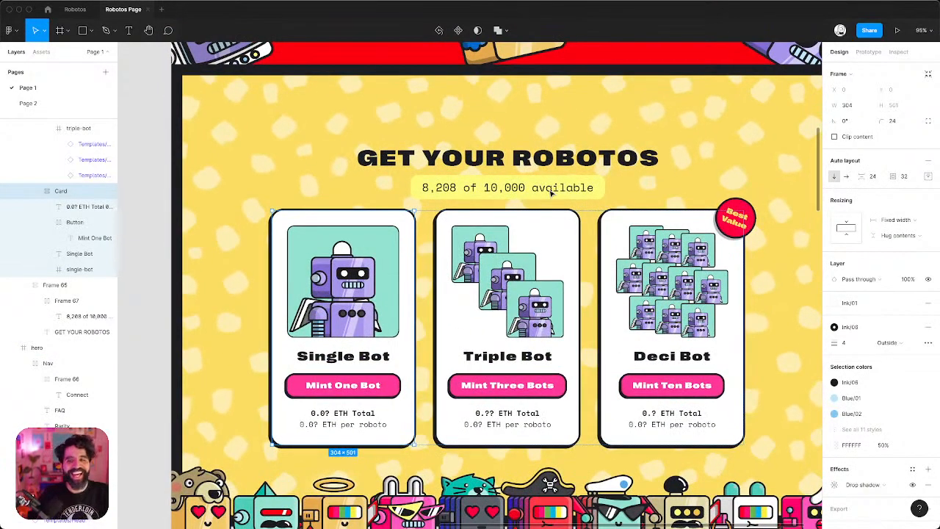
scroll(550, 193, down, 1)
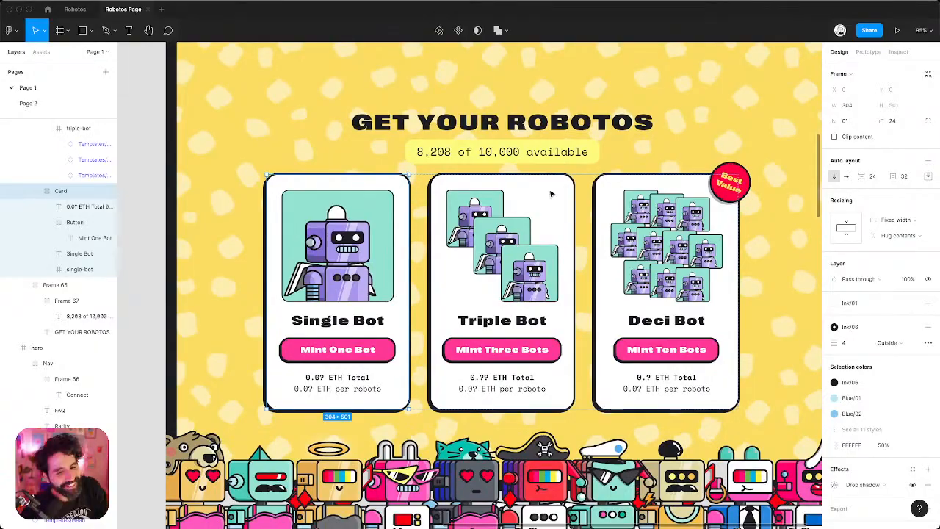
key(super+Tab)
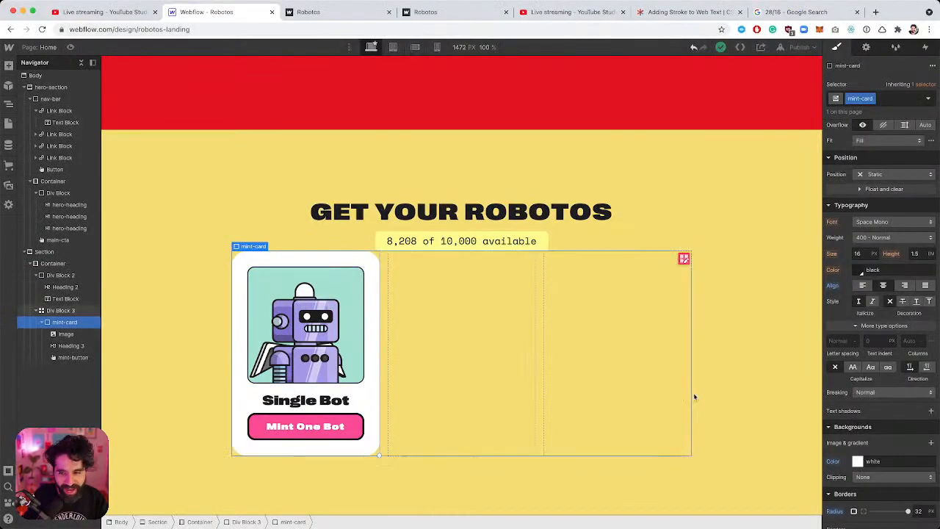
Give the mint card a 4 px border.
scroll(906, 367, down, 3)
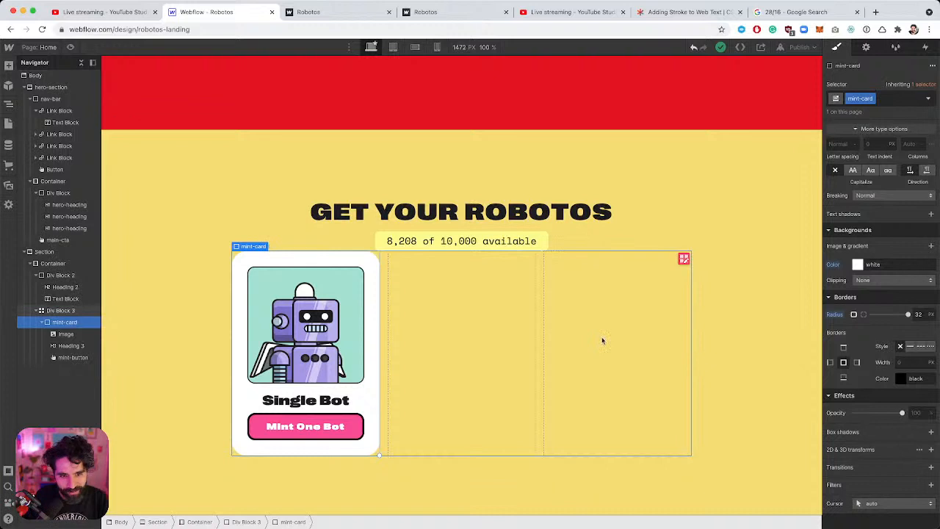
click(909, 362)
text(14)
key(Return)
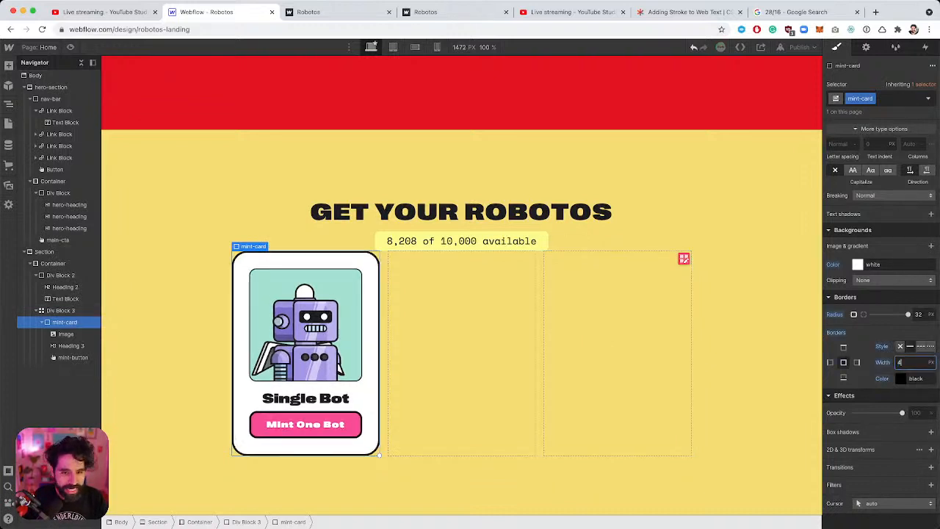
Add a Black box shadow to the card at 225°, 4 px distance and 0 blur.
key(super+Tab)
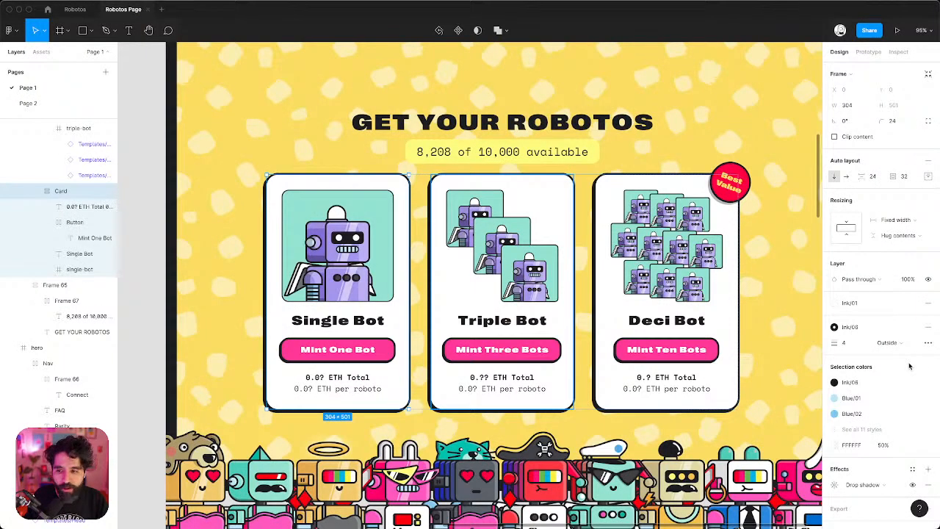
key(super+Tab)
scroll(891, 343, down, 1)
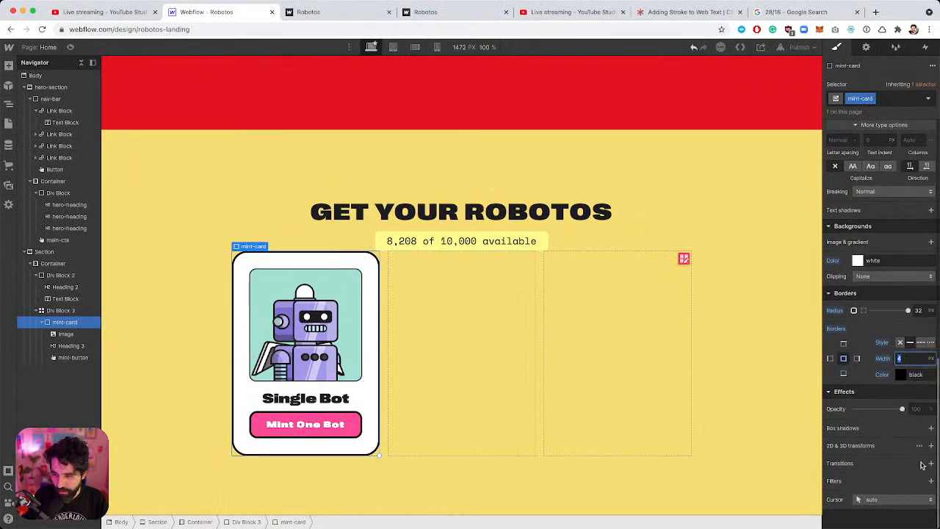
click(932, 427)
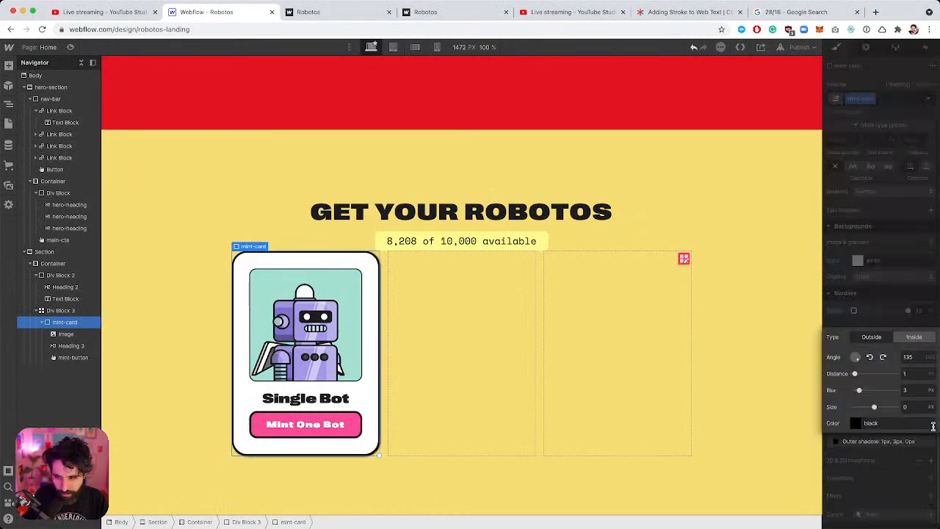
click(883, 357)
click(882, 357)
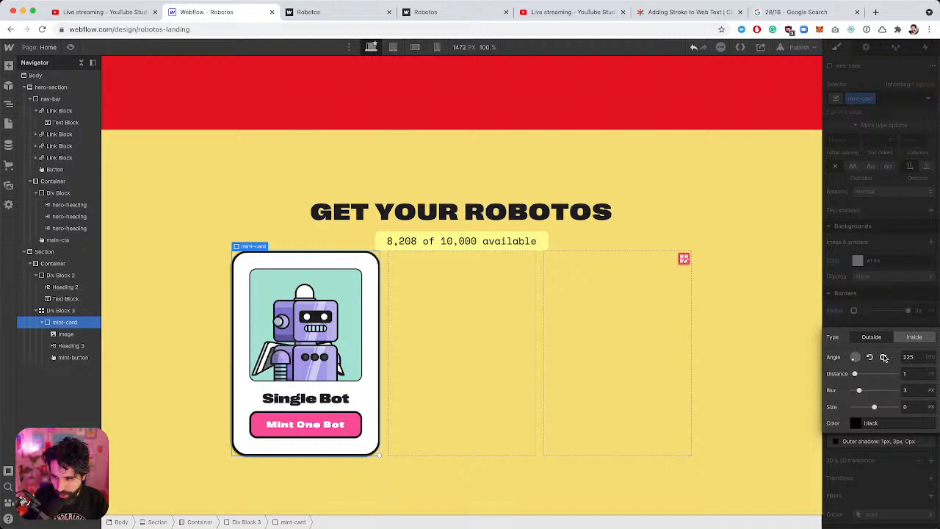
click(914, 373)
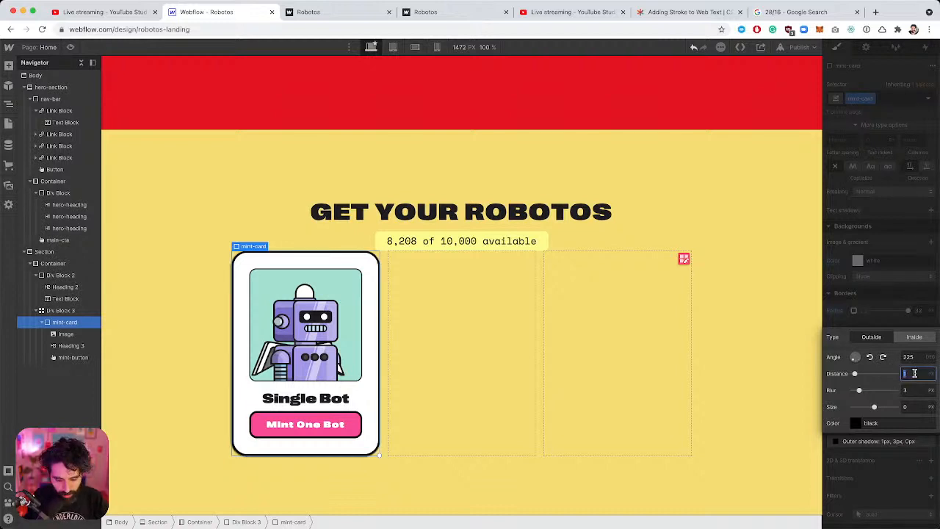
text(4)
click(913, 389)
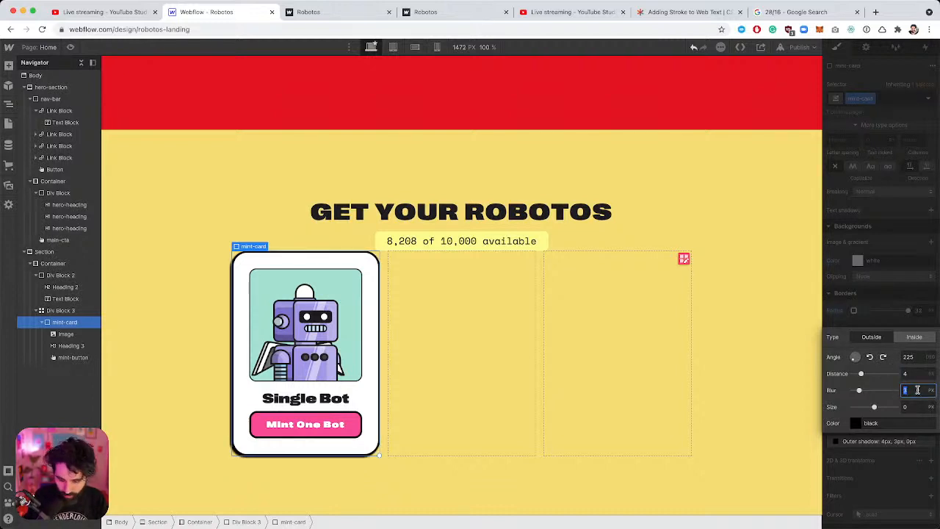
text(0)
click(858, 425)
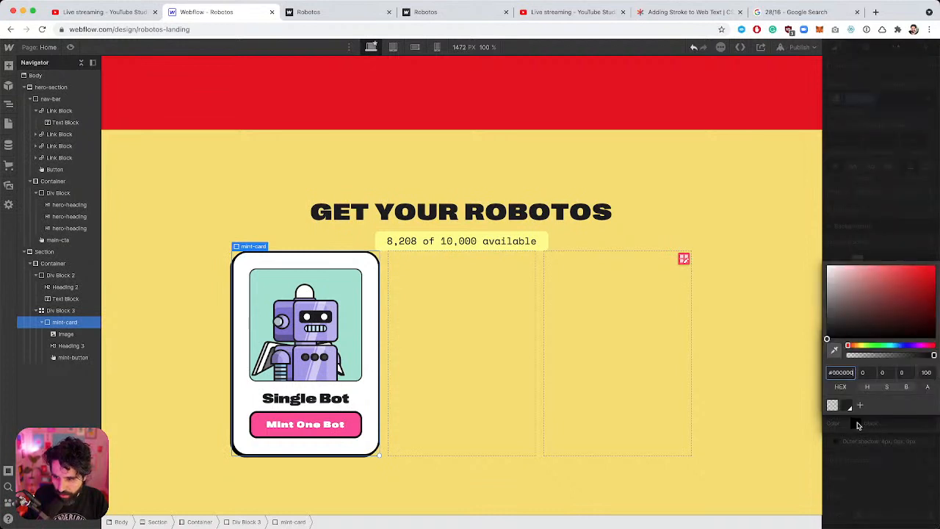
click(852, 407)
click(886, 222)
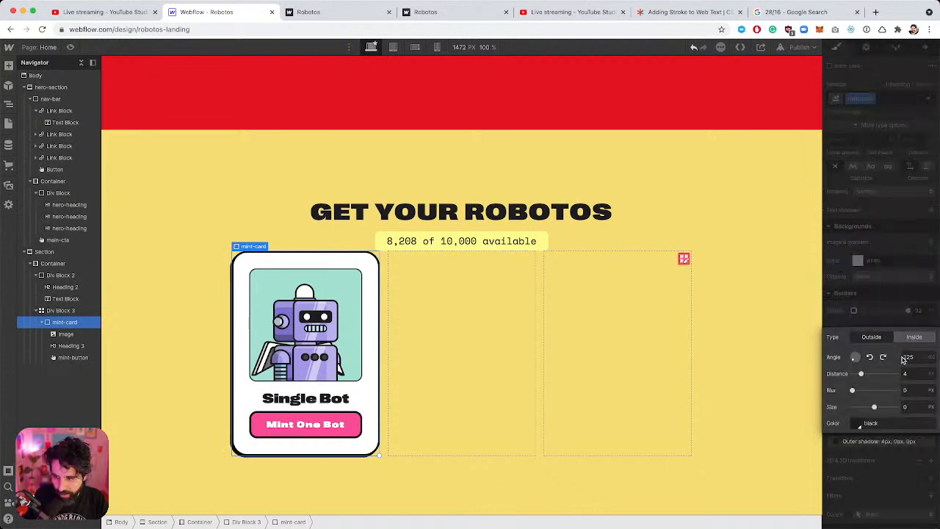
click(896, 304)
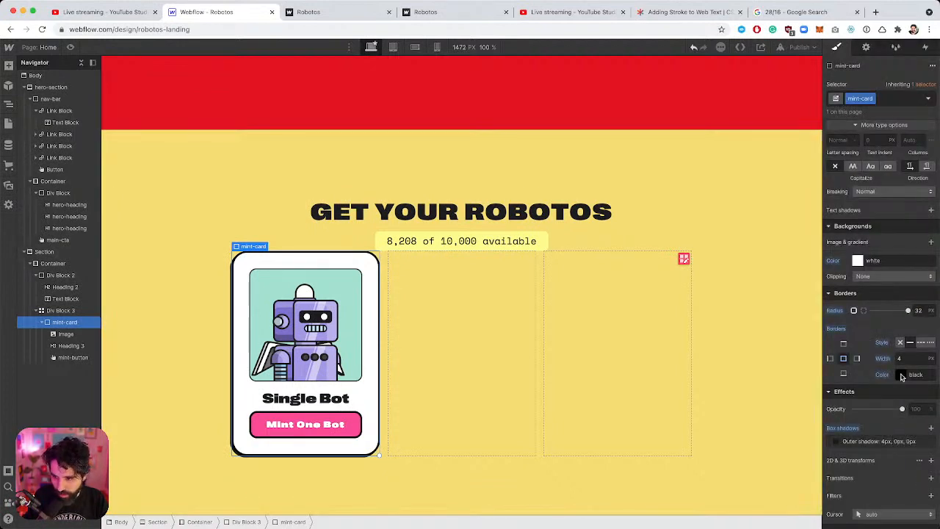
Set both the card's and the Mint One Bot button's border colour to the saved Black swatch.
click(901, 374)
click(852, 358)
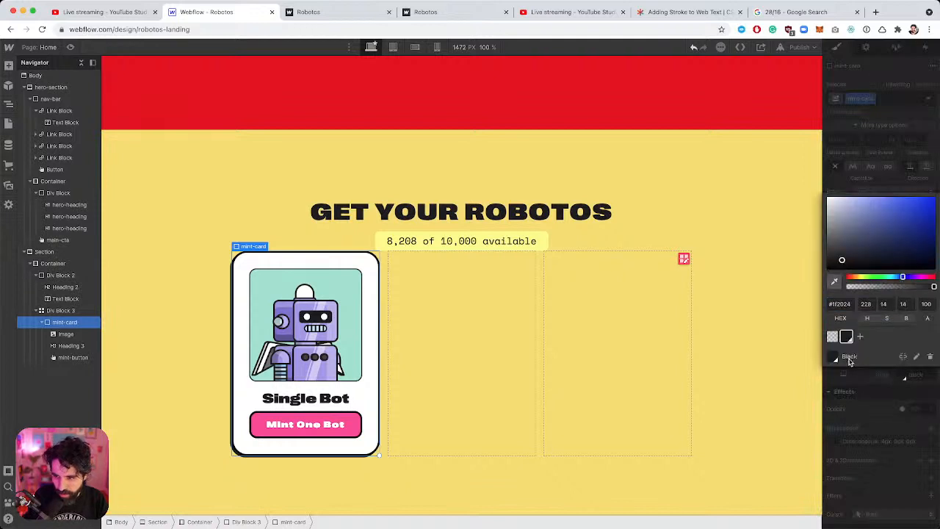
click(884, 170)
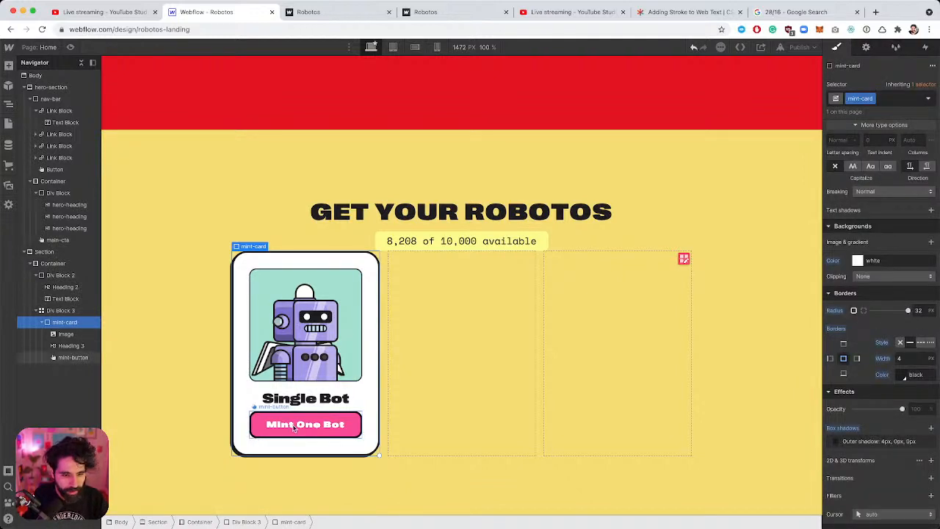
click(289, 419)
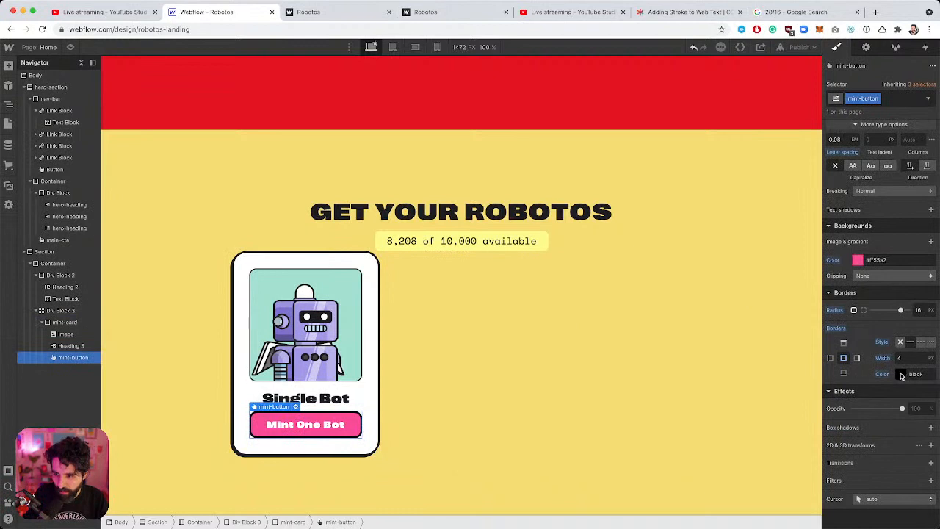
click(902, 374)
click(848, 359)
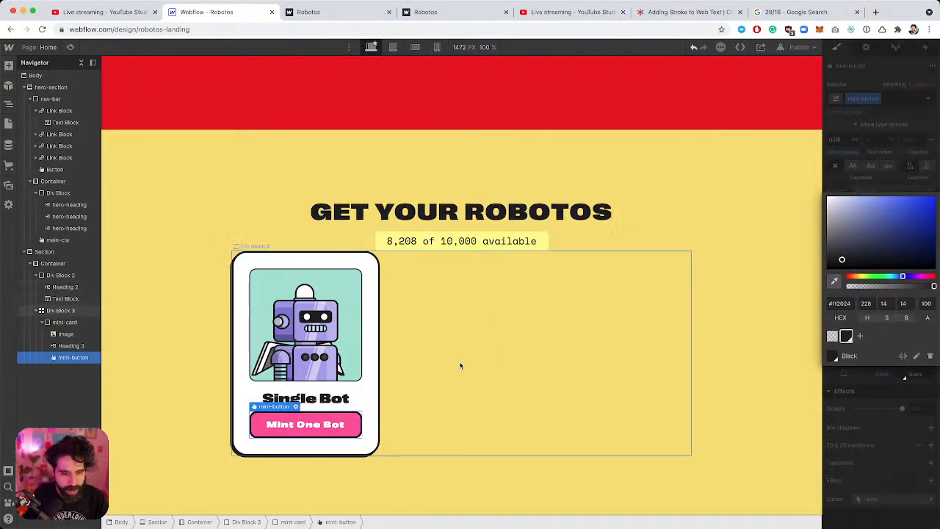
key(super+Tab)
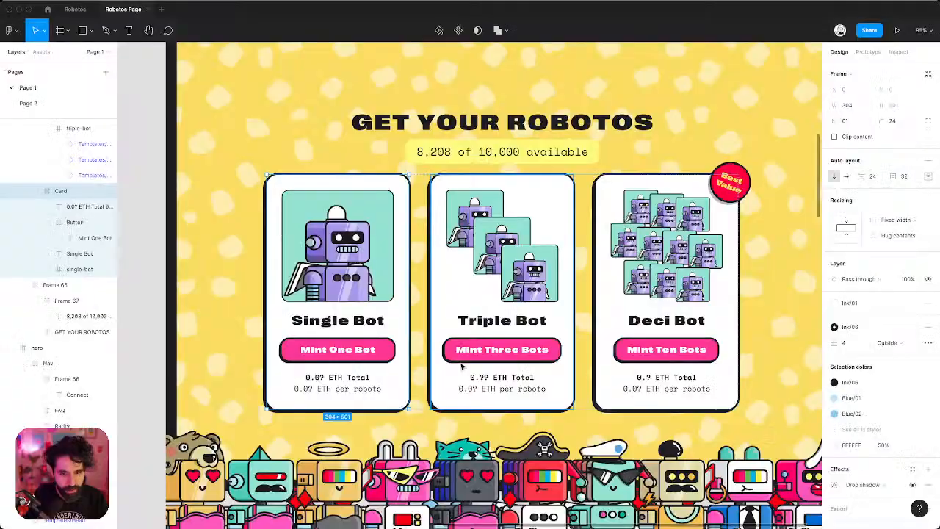
Copy the Single Bot card's two-line ETH price text from the Figma mockup.
double_click(335, 377)
double_click(335, 376)
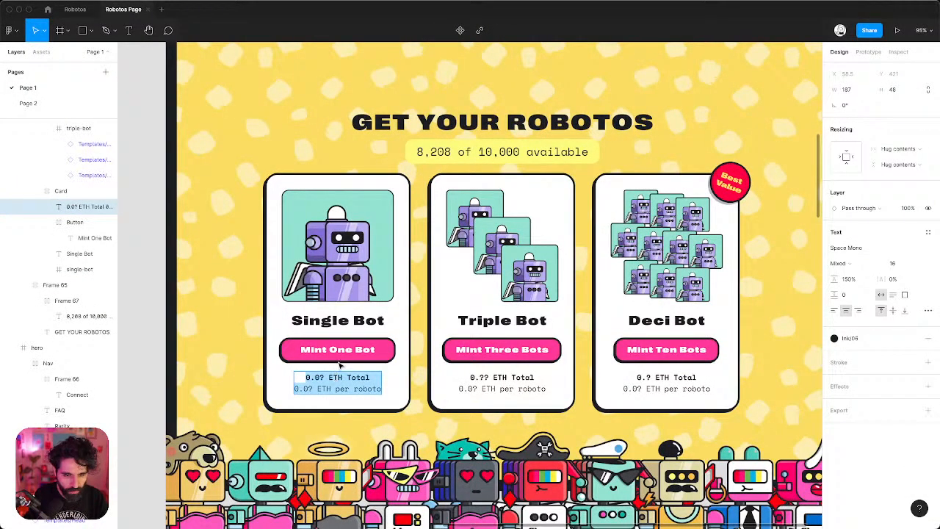
scroll(341, 365, up, 5)
key(Escape)
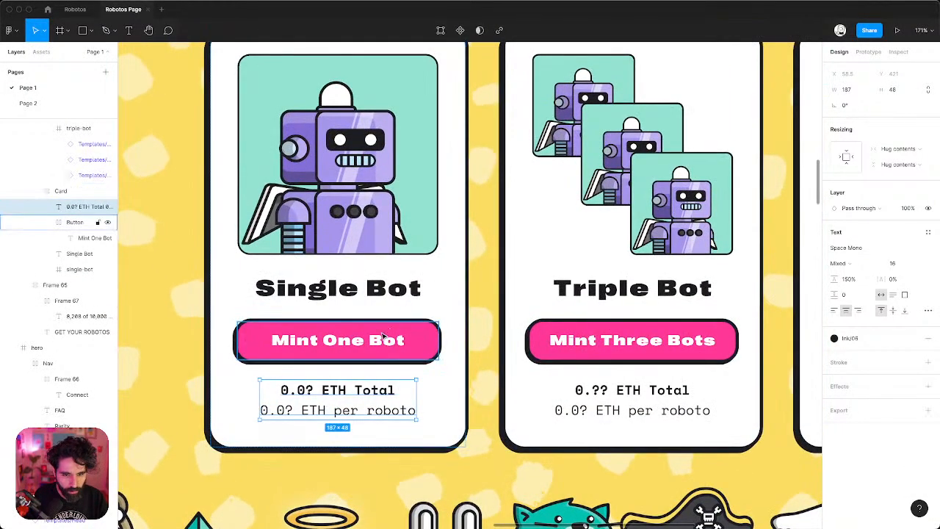
scroll(367, 392, down, 1)
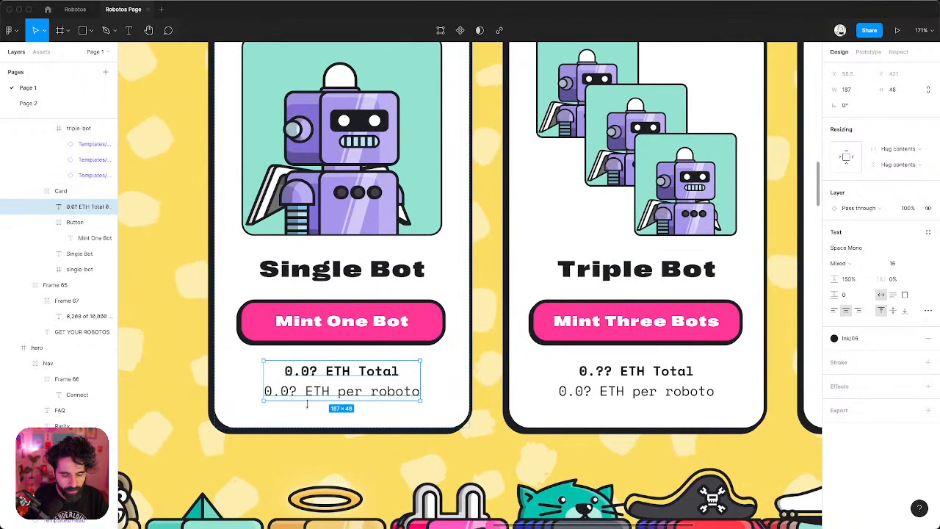
scroll(309, 405, right, 6)
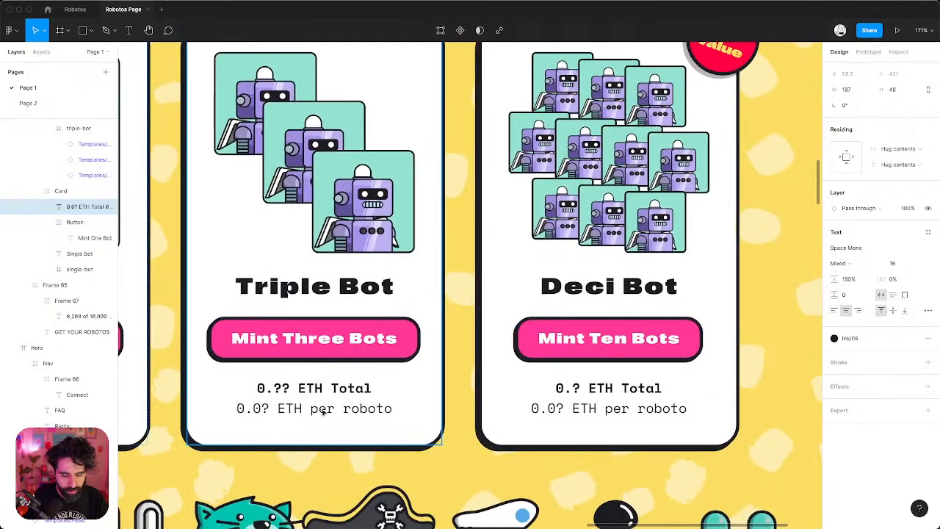
scroll(354, 380, down, 4)
scroll(354, 379, left, 2)
Duplicate the Single Bot heading and paste the ETH price text into the copy.
key(super+Tab)
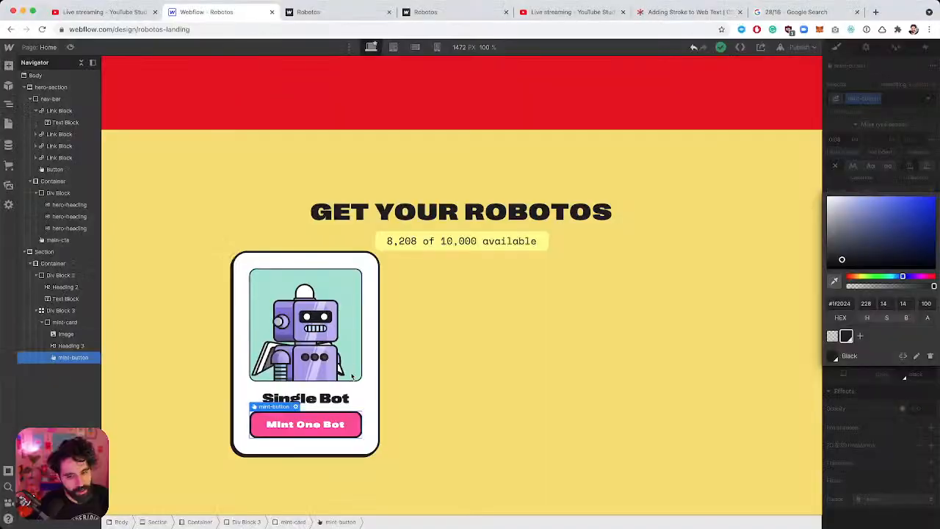
click(321, 398)
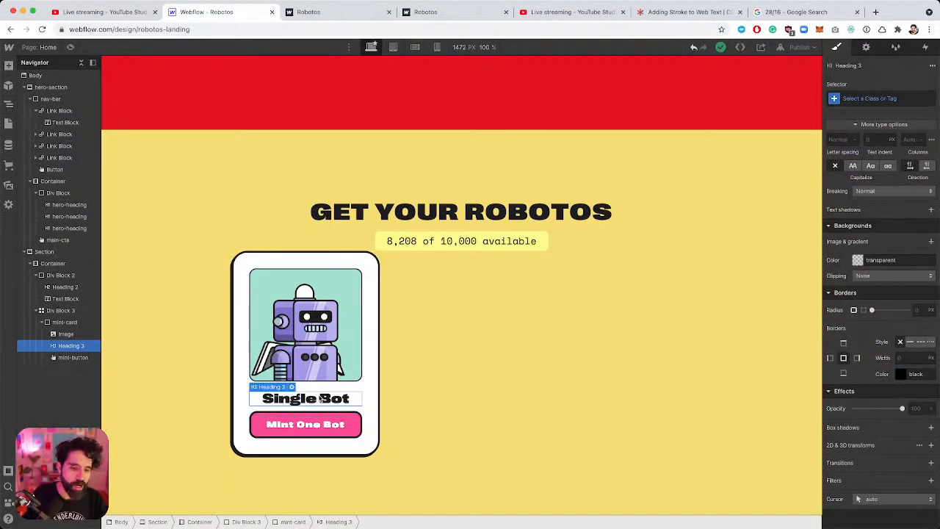
key(super+d)
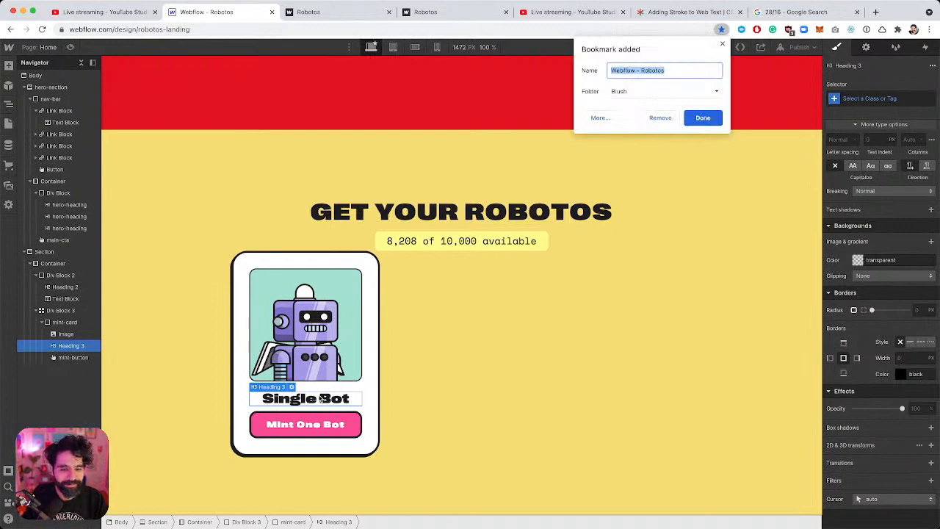
key(Escape)
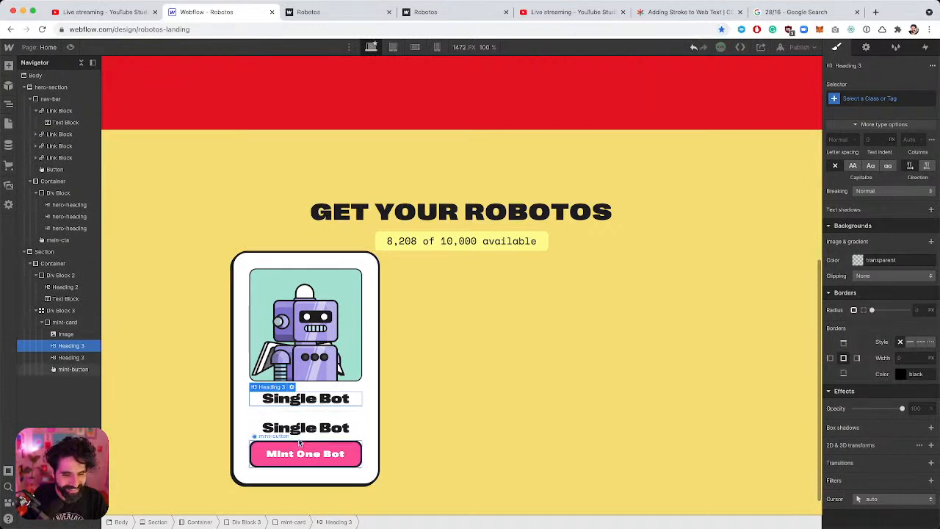
click(301, 428)
double_click(300, 429)
key(super+alt+c)
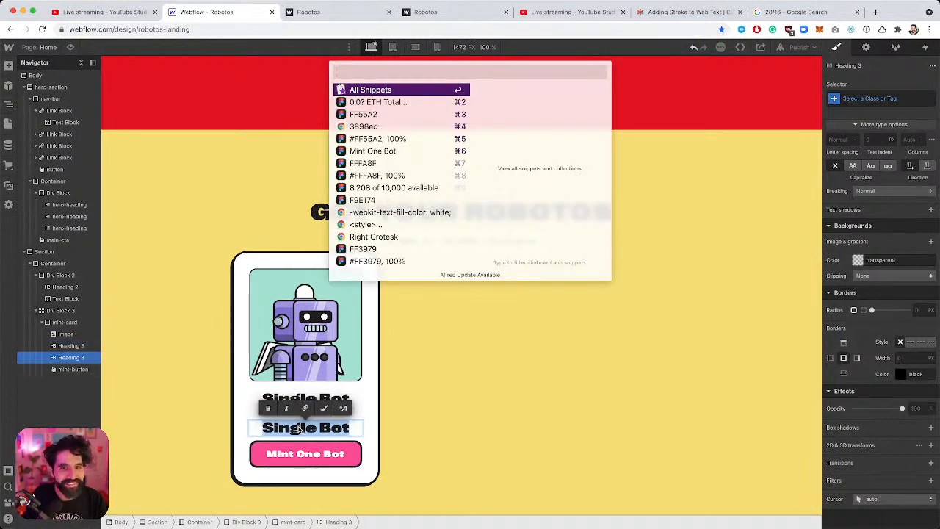
key(Down)
key(Return)
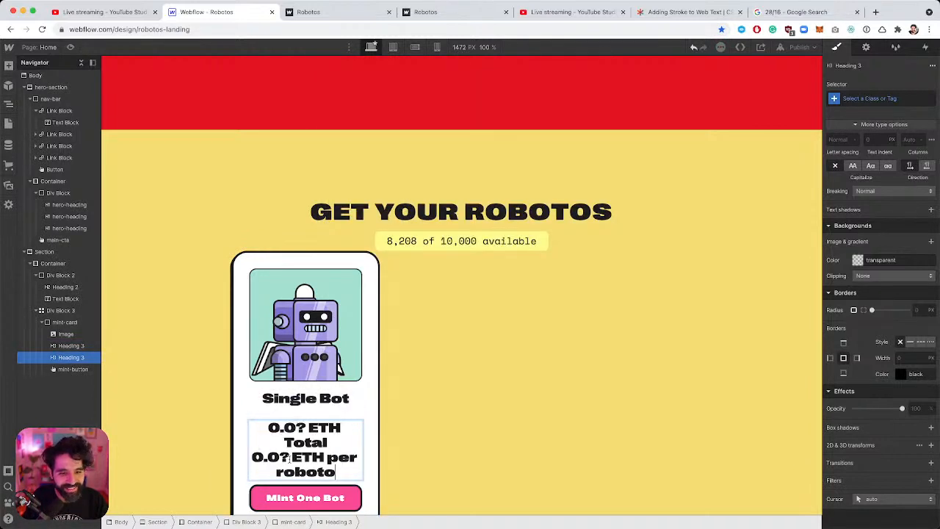
scroll(421, 378, down, 2)
key(Escape)
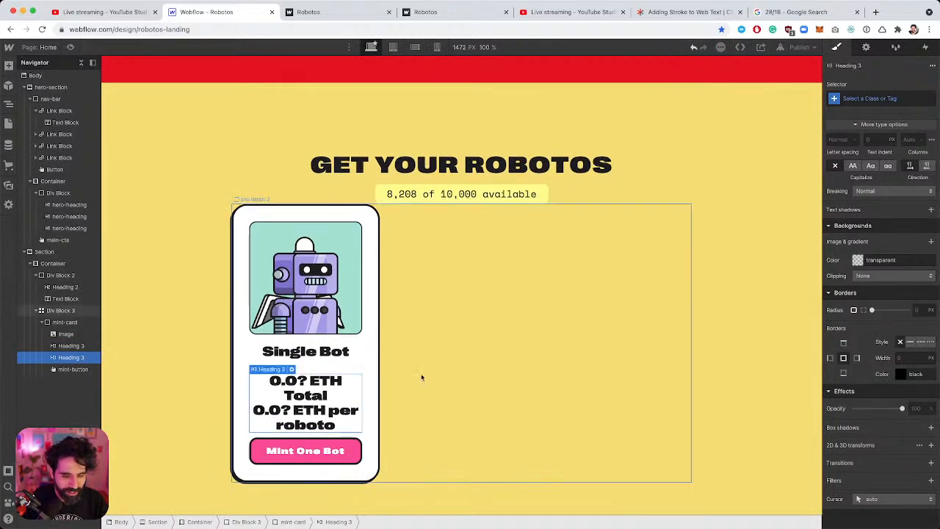
Delete the price heading, leaving the Single Bot heading selected.
click(421, 377)
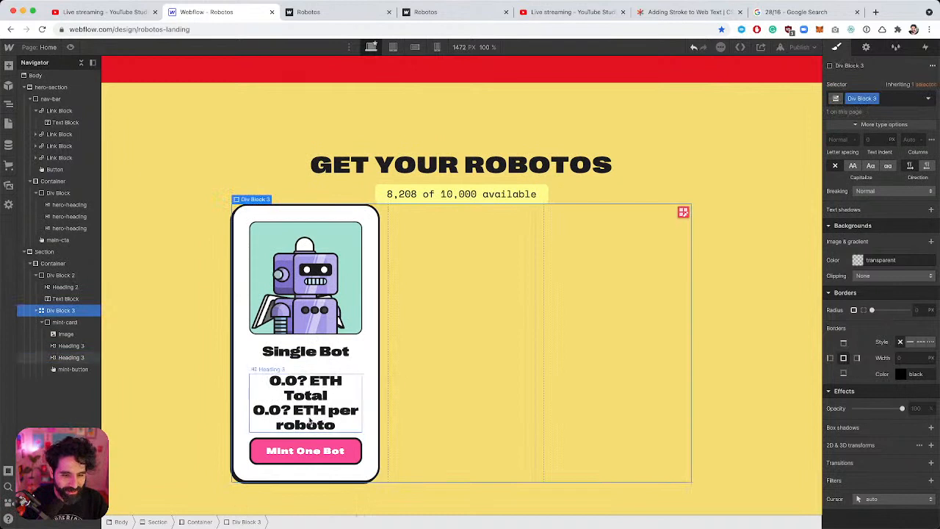
click(309, 421)
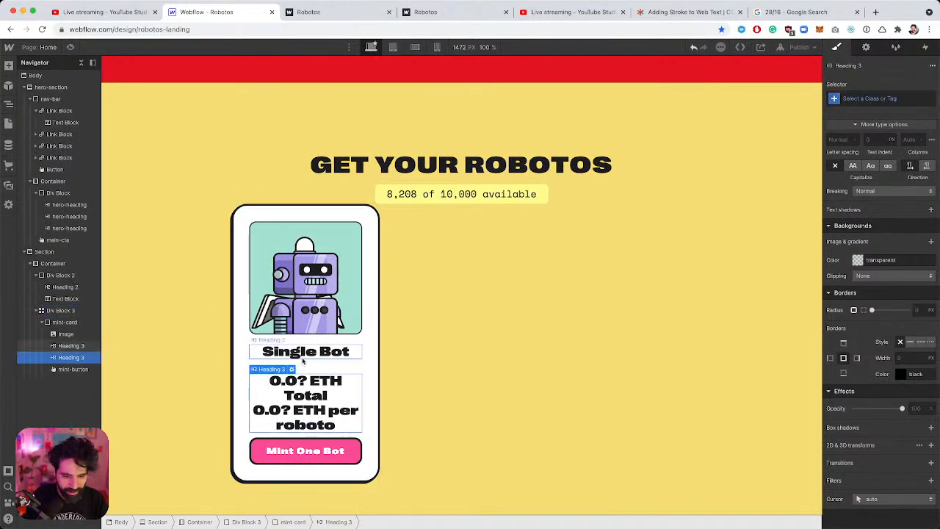
key(Delete)
click(304, 404)
Add a Text Block with the pasted ETH price text below the Mint One Bot button.
key(super+e)
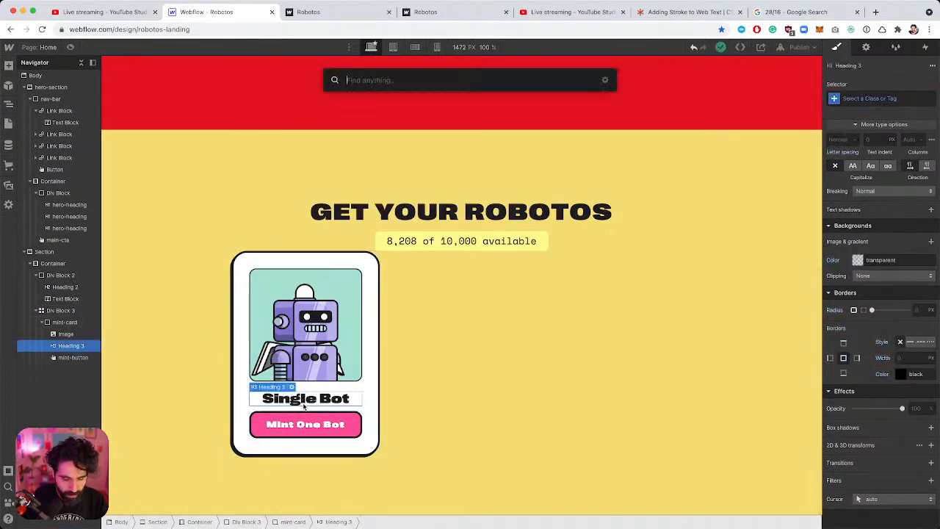
text(tex)
key(Down)
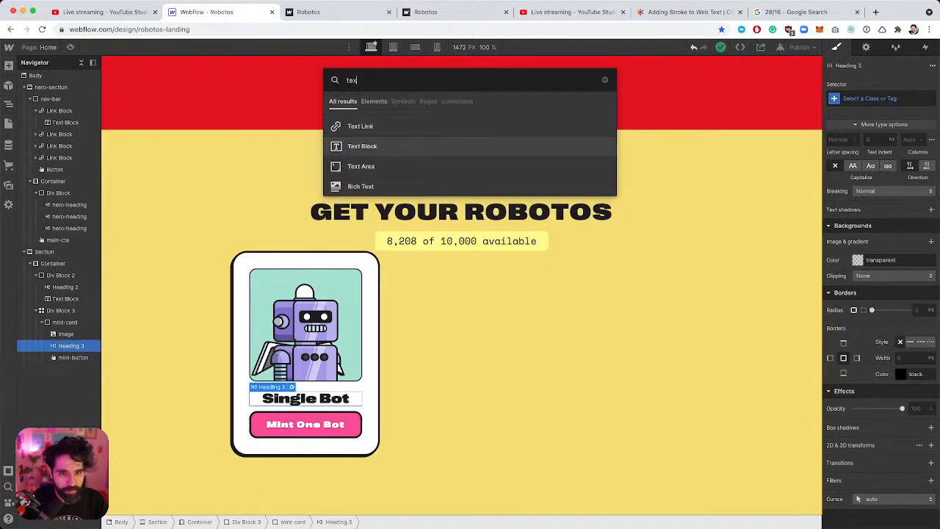
key(Return)
key(Return)
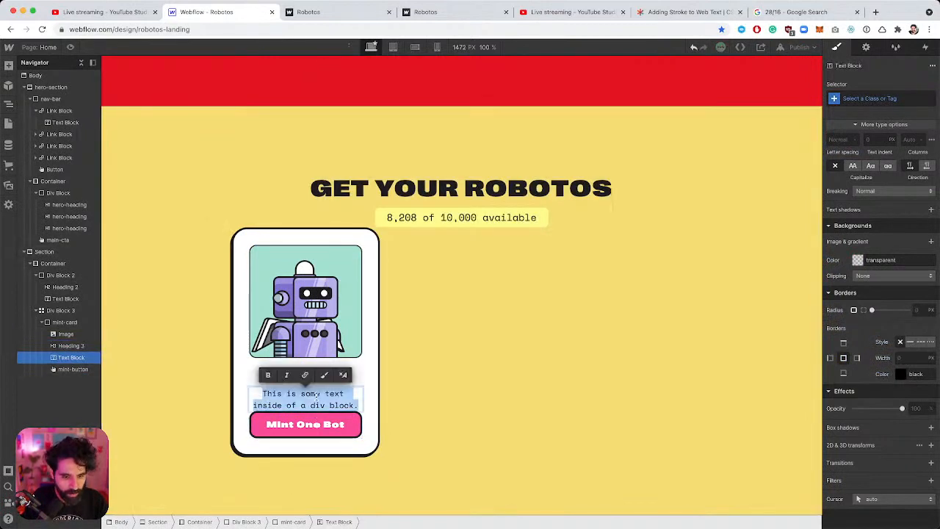
key(super+alt+c)
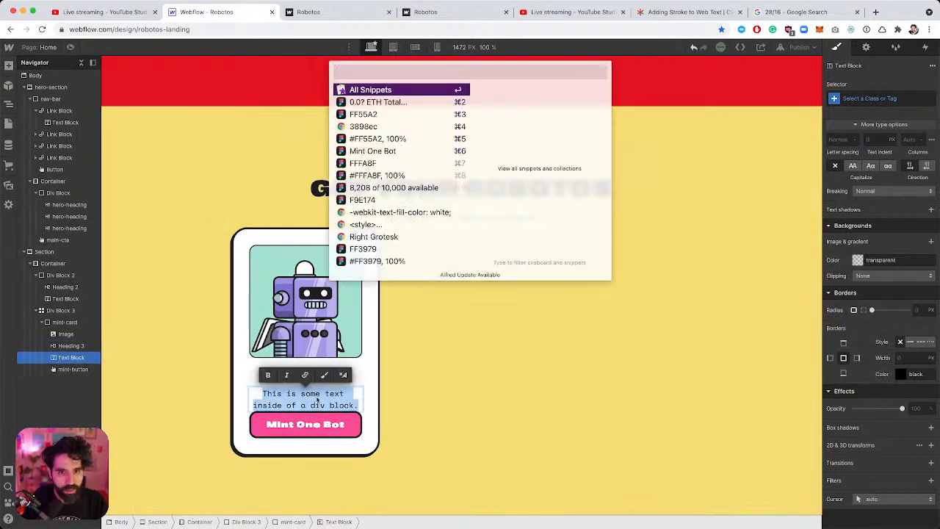
key(Down)
key(Return)
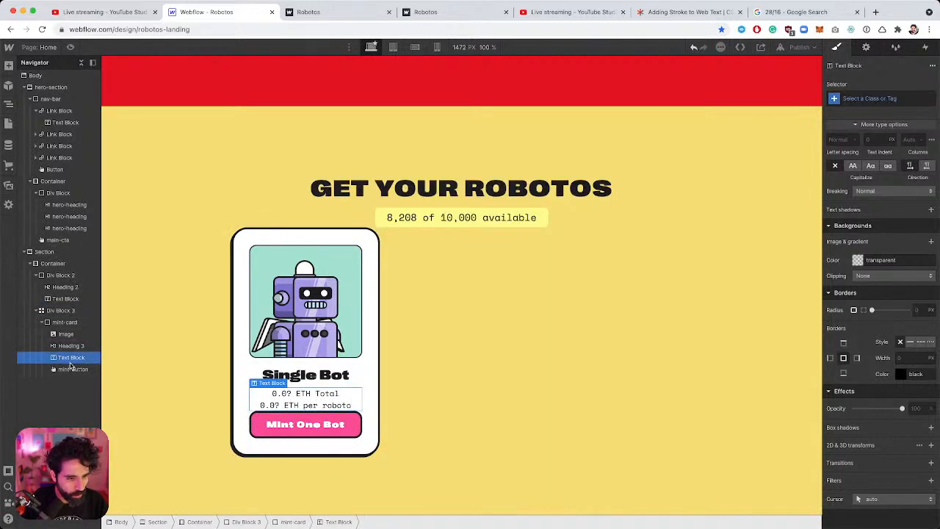
drag(71, 364, 72, 375)
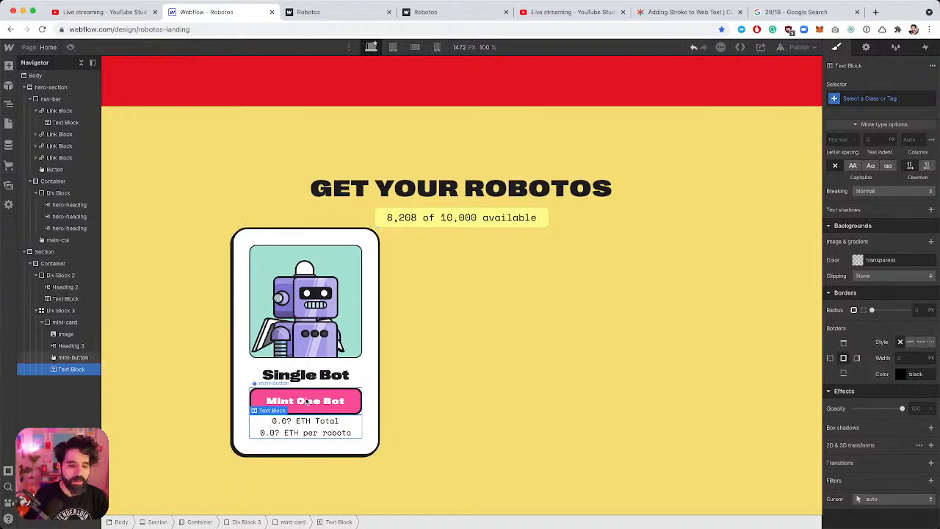
Give the price text 12 px top padding and start editing its '0.0? ETH Total' line.
scroll(863, 206, up, 10)
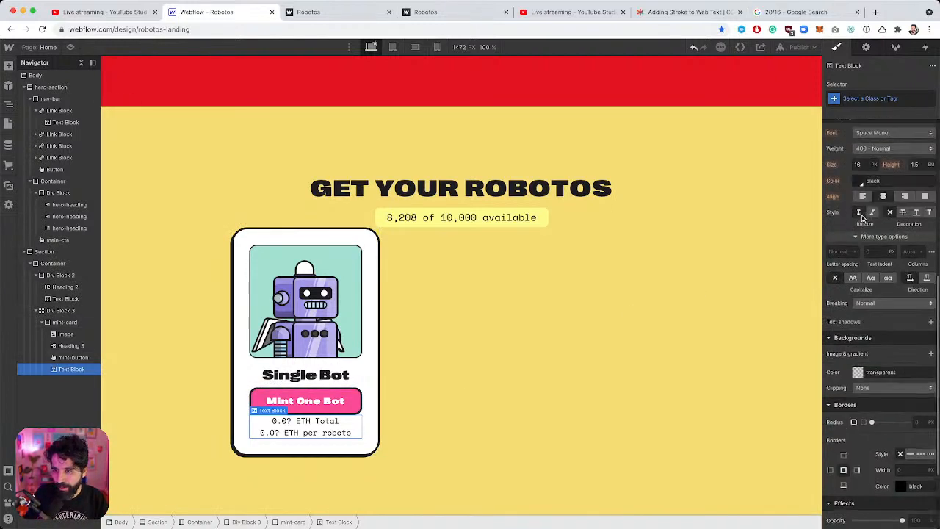
scroll(863, 219, up, 3)
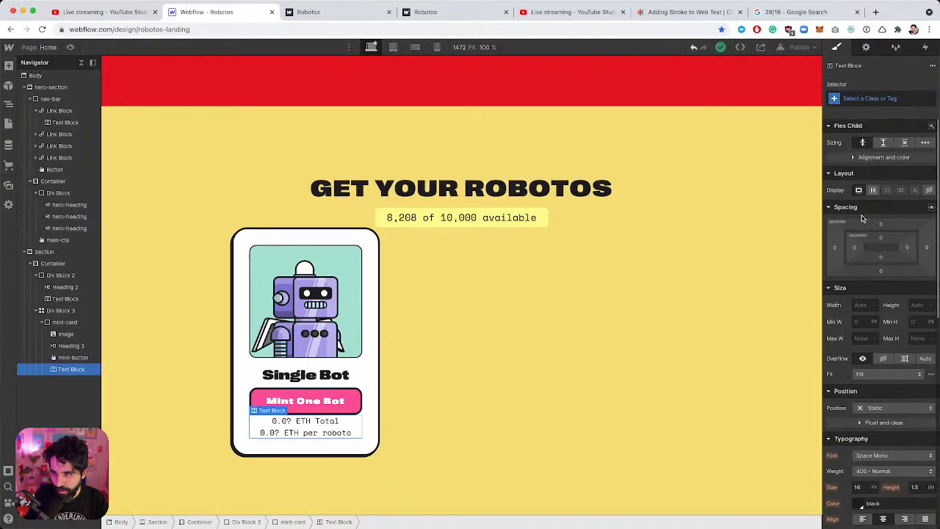
click(881, 237)
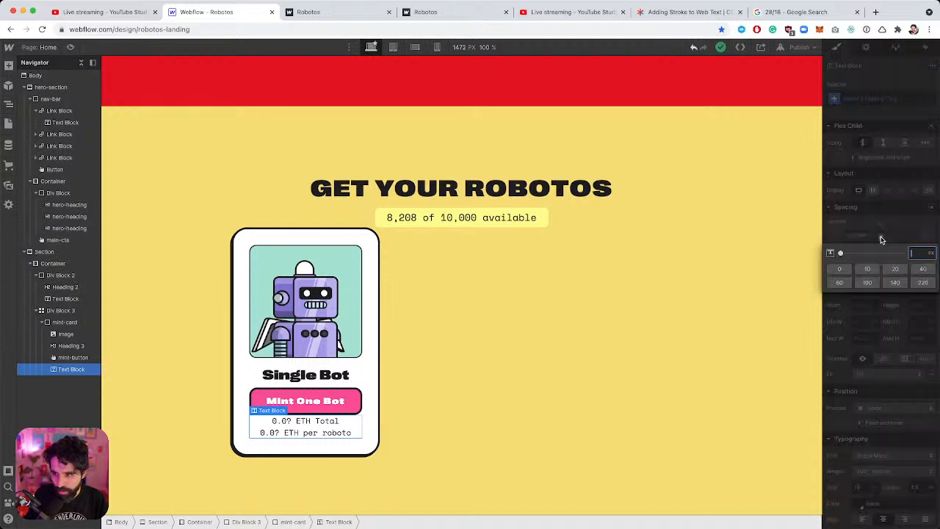
key(Return)
click(481, 367)
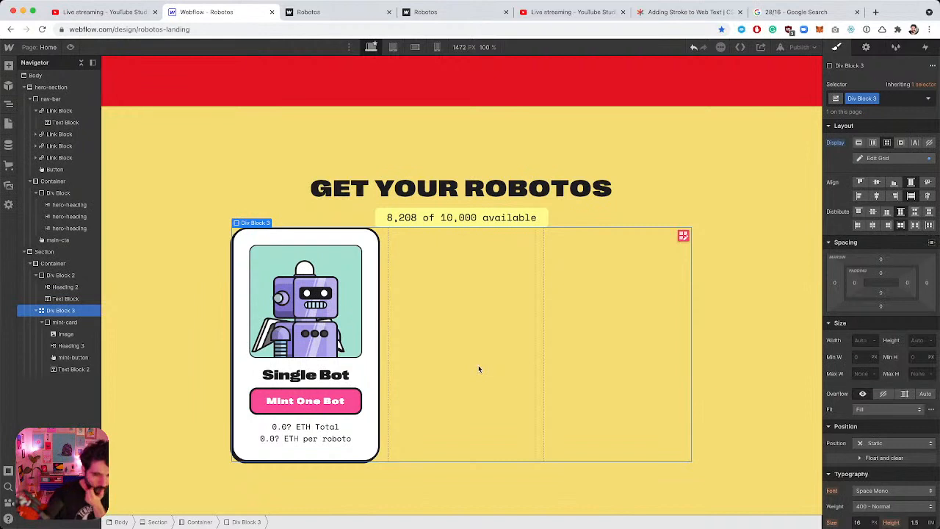
double_click(303, 428)
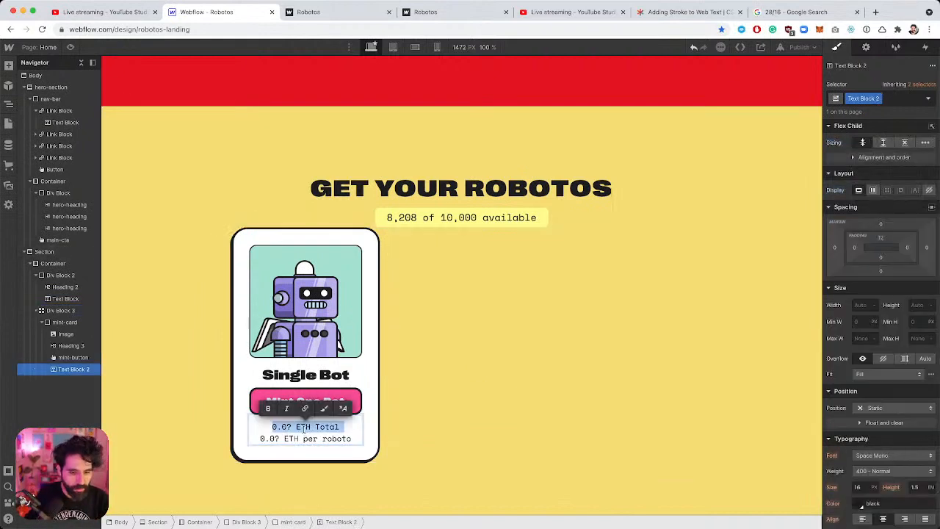
Give the three-column card grid (Div Block 3) the class name 'prices'.
click(442, 378)
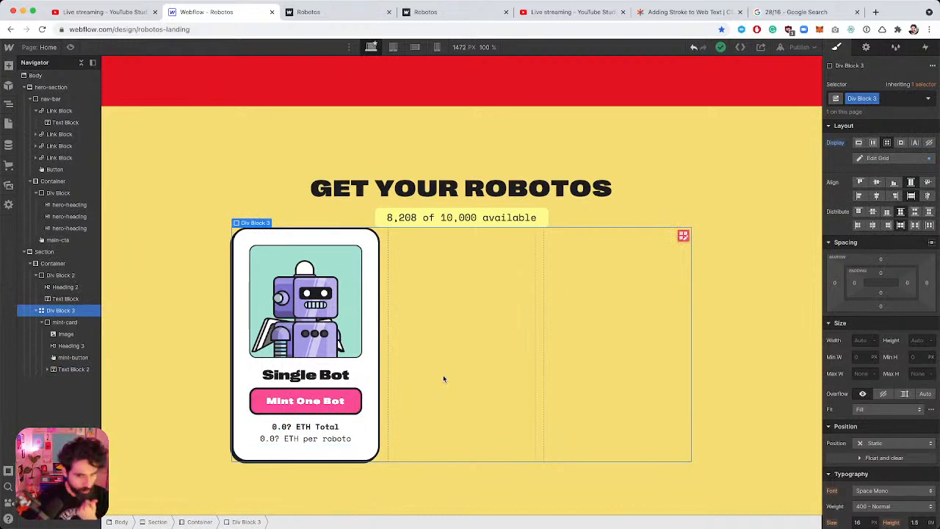
click(340, 235)
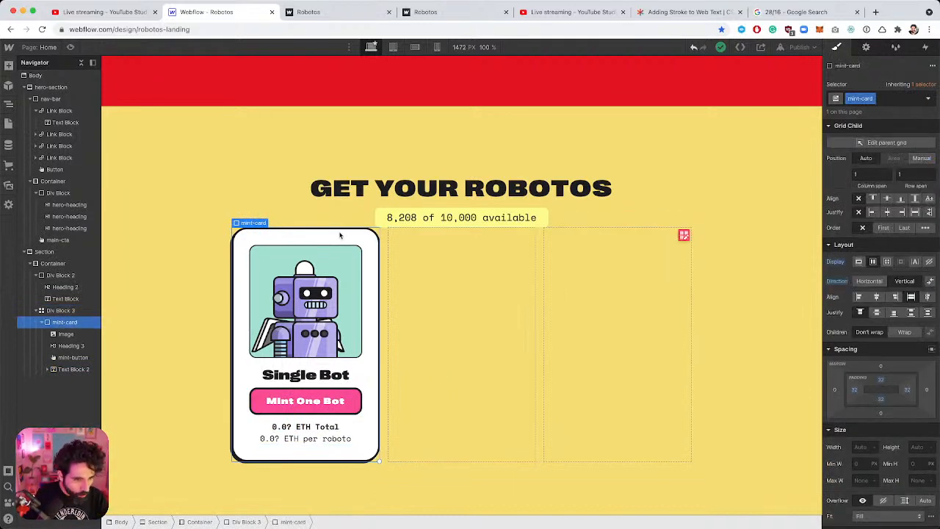
click(63, 311)
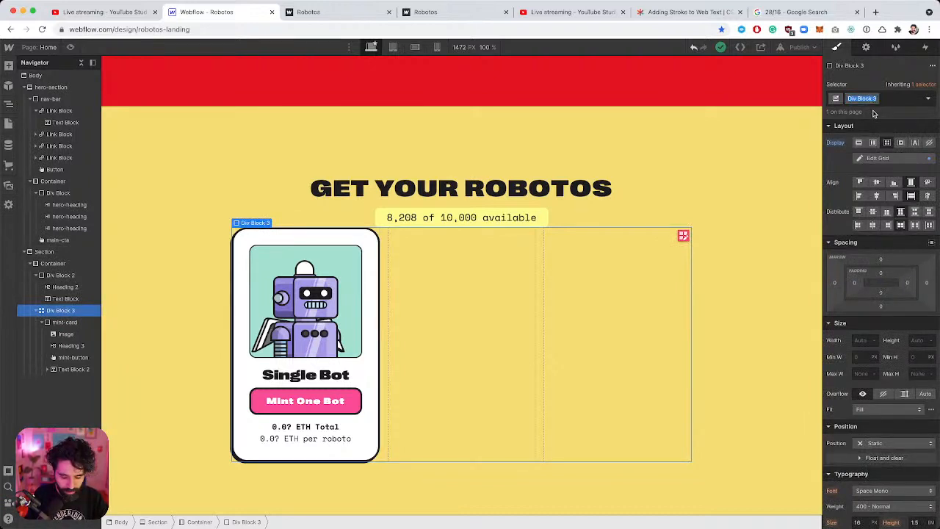
text(pri)
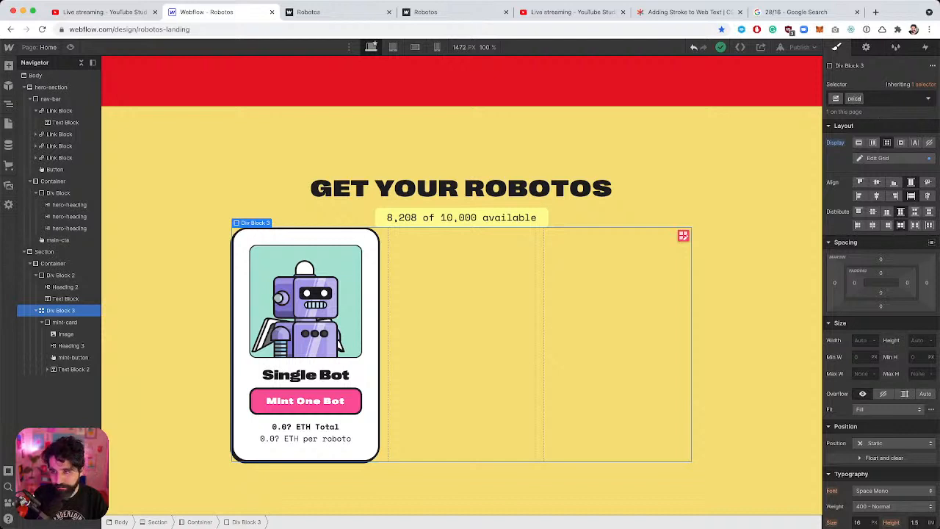
text(ces)
key(Return)
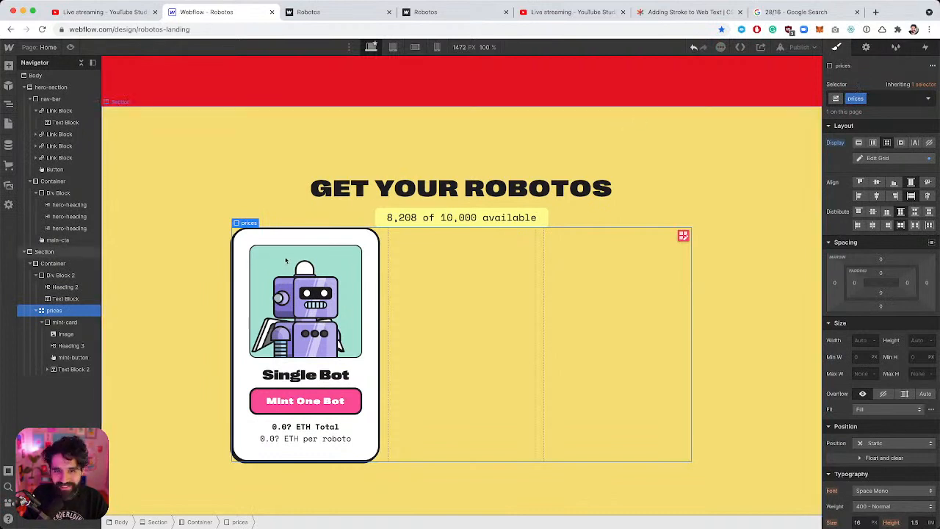
Duplicate the Single Bot mint card twice to fill the grid's three columns.
click(63, 323)
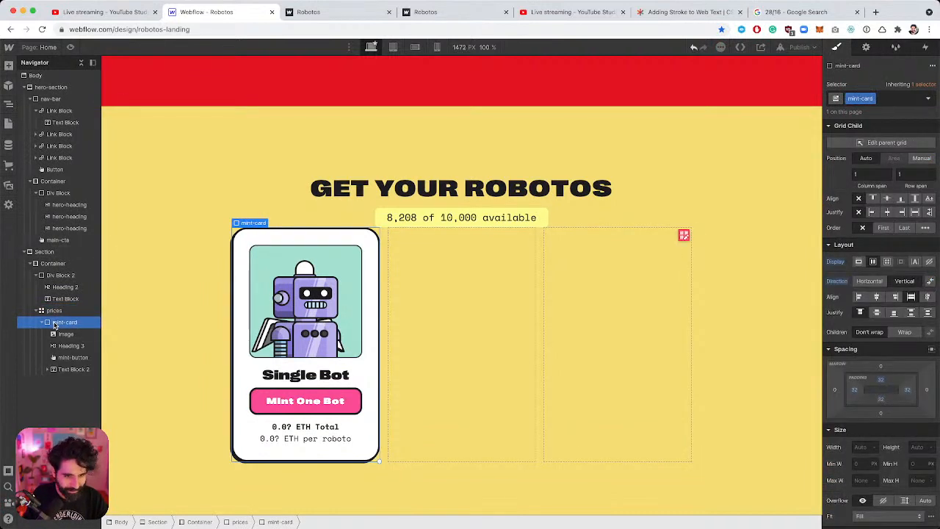
click(54, 311)
key(ctrl+v)
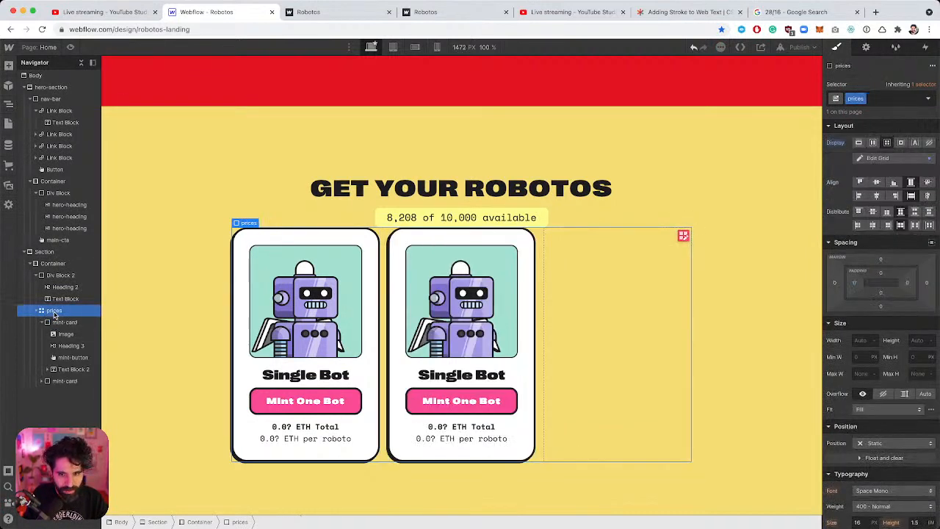
key(ctrl+v)
Replace the middle card's image with triple-bot and the right card's with deci-bot.
click(470, 332)
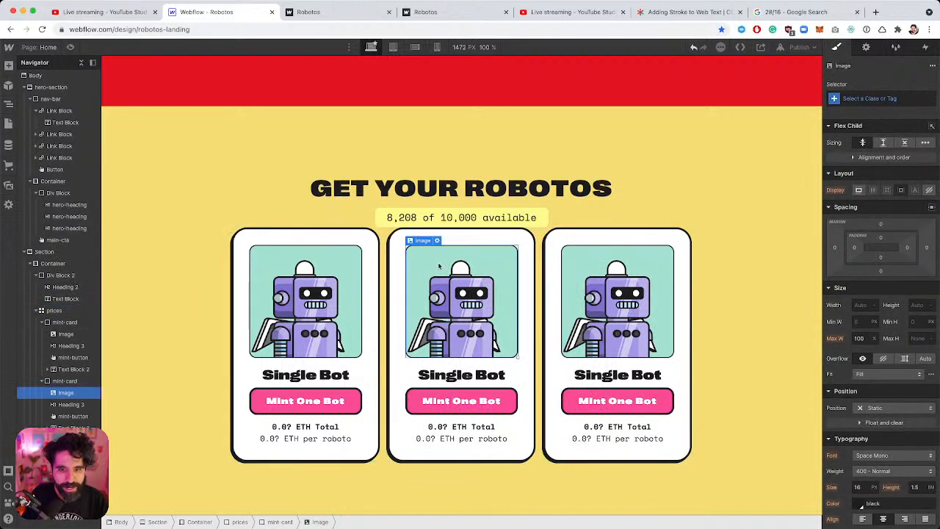
click(437, 240)
click(483, 391)
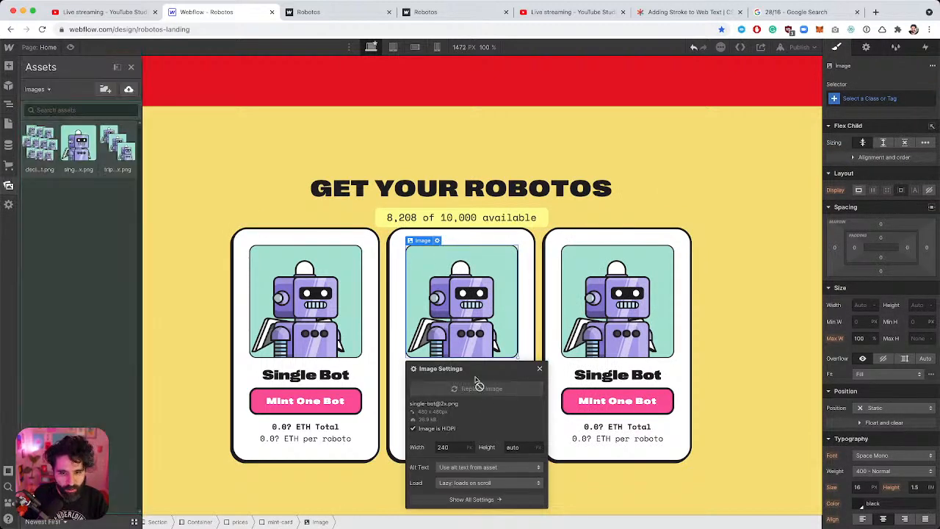
click(118, 150)
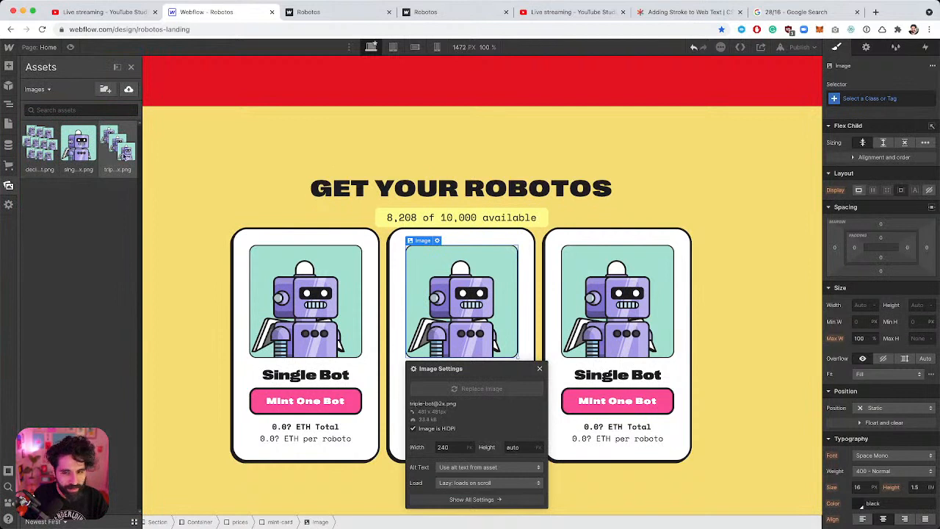
click(620, 305)
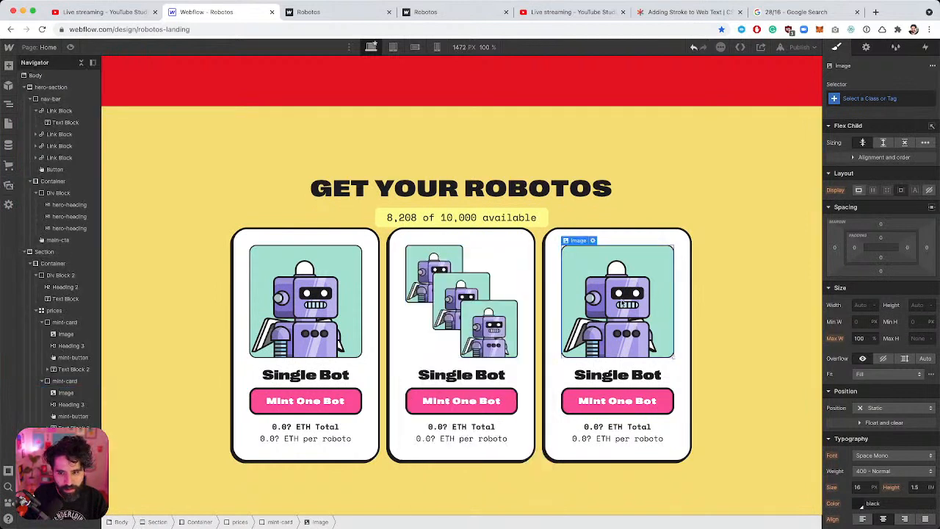
click(593, 240)
click(625, 391)
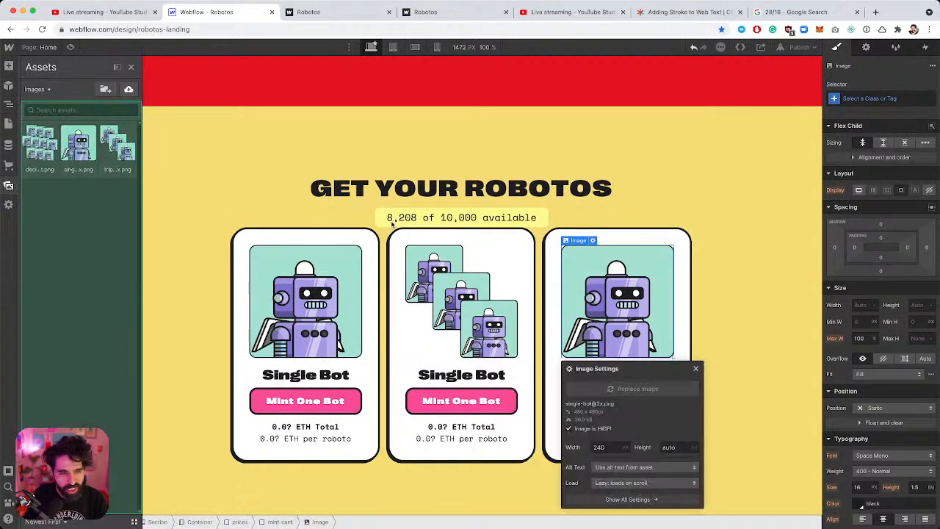
click(42, 154)
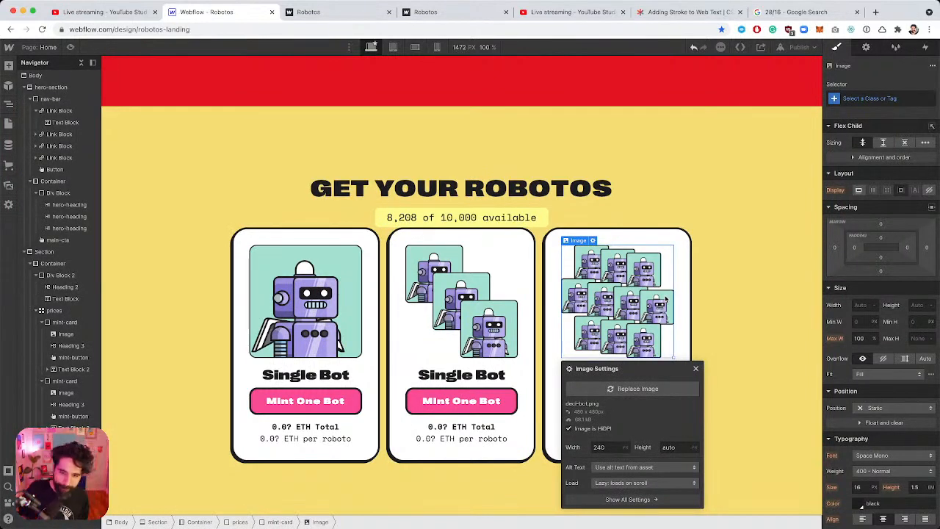
Retitle the middle and right cards 'Tripe Bot' and 'Deci Bot'.
click(450, 376)
double_click(450, 376)
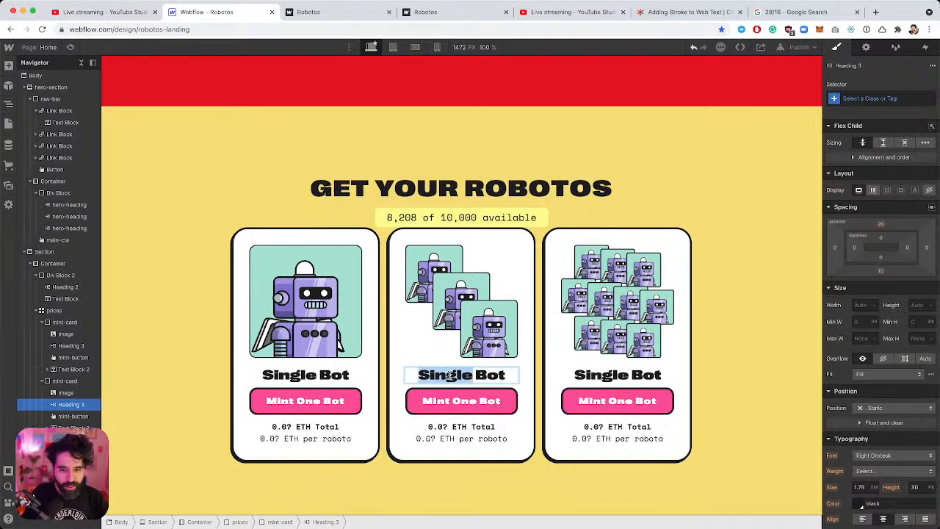
text(Trip)
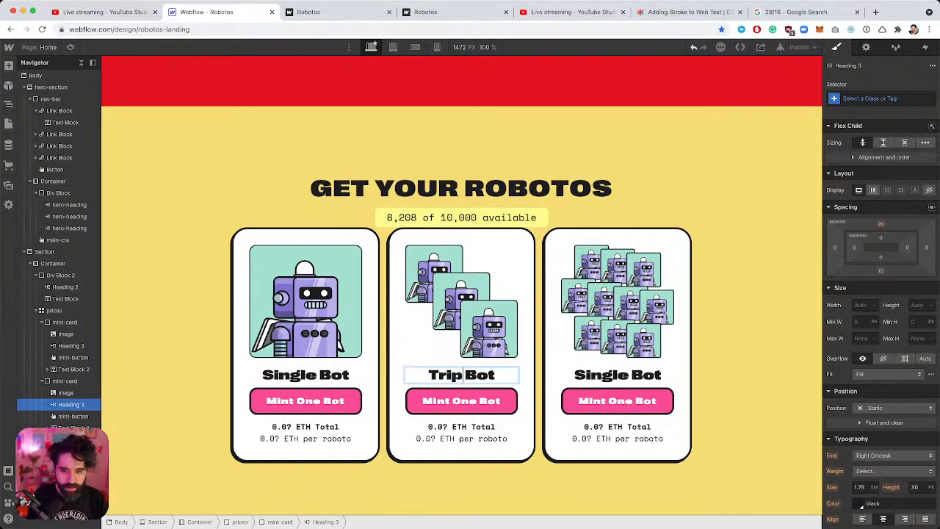
text(e)
click(589, 379)
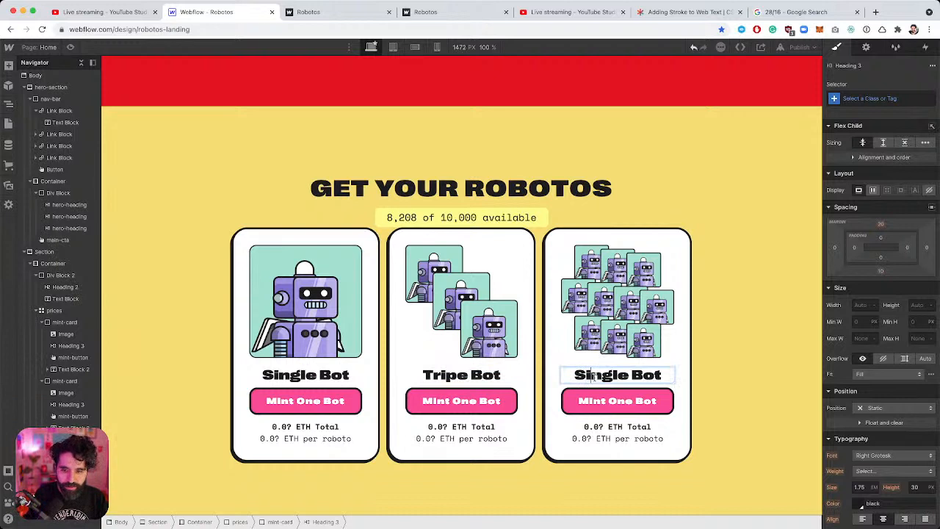
double_click(589, 376)
text(Deci)
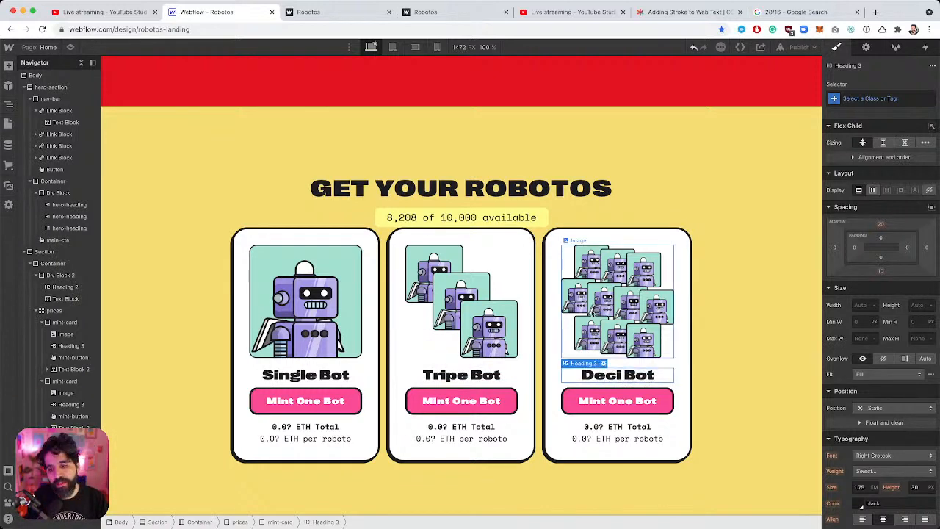
click(624, 323)
Change the right and middle button labels to 'Mint Ten Bots' and 'Mint Three Bots'.
scroll(629, 323, down, 1)
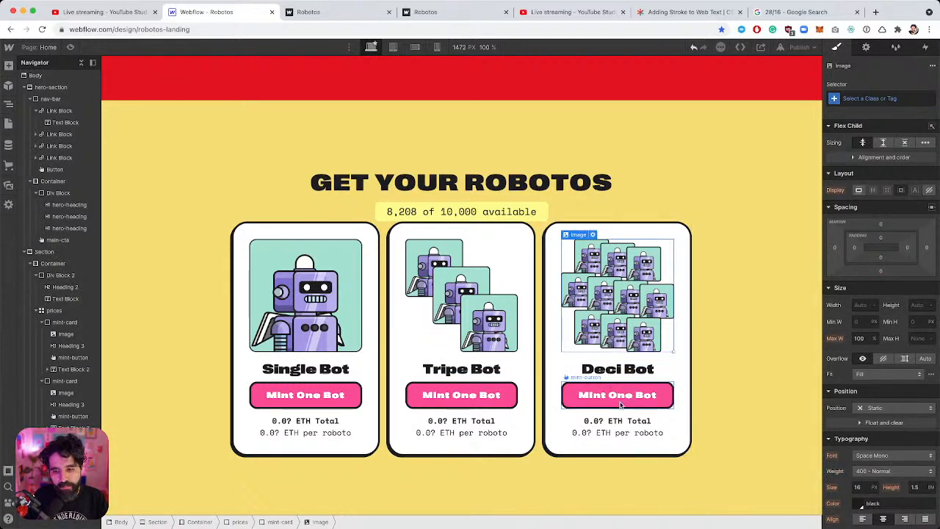
click(623, 396)
double_click(623, 396)
text(Ten)
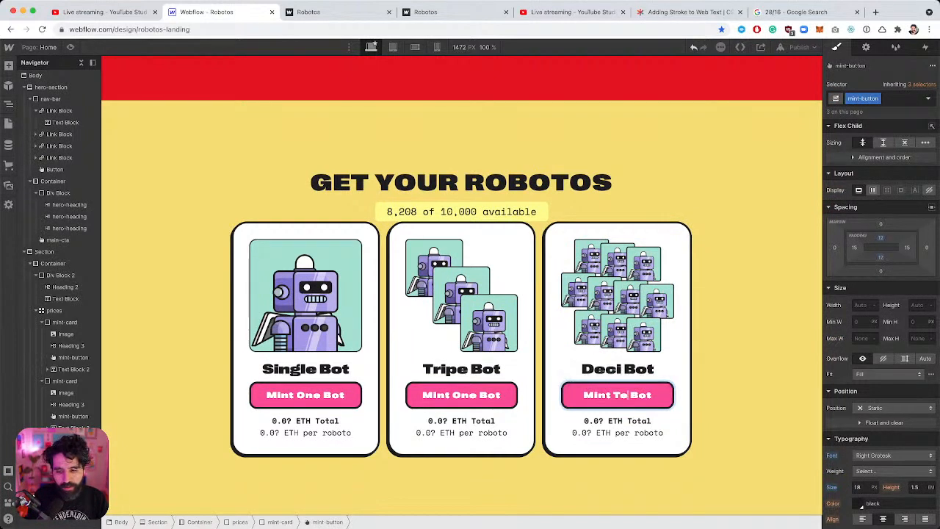
key(End)
text(s)
click(456, 397)
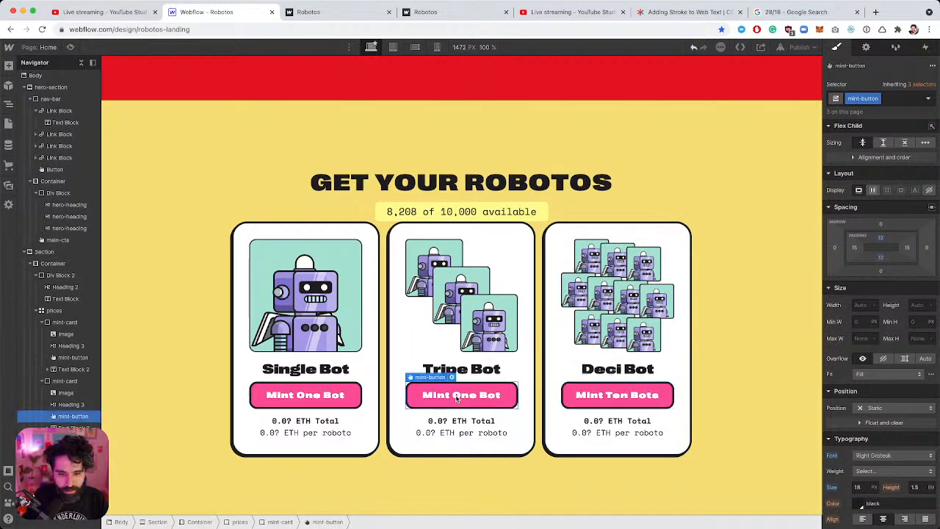
double_click(461, 397)
text(Three)
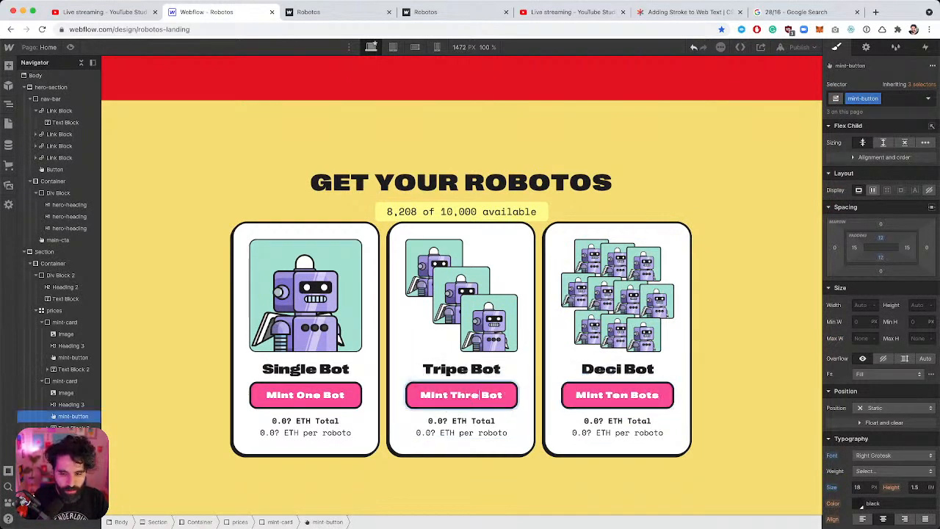
key(End)
text(s)
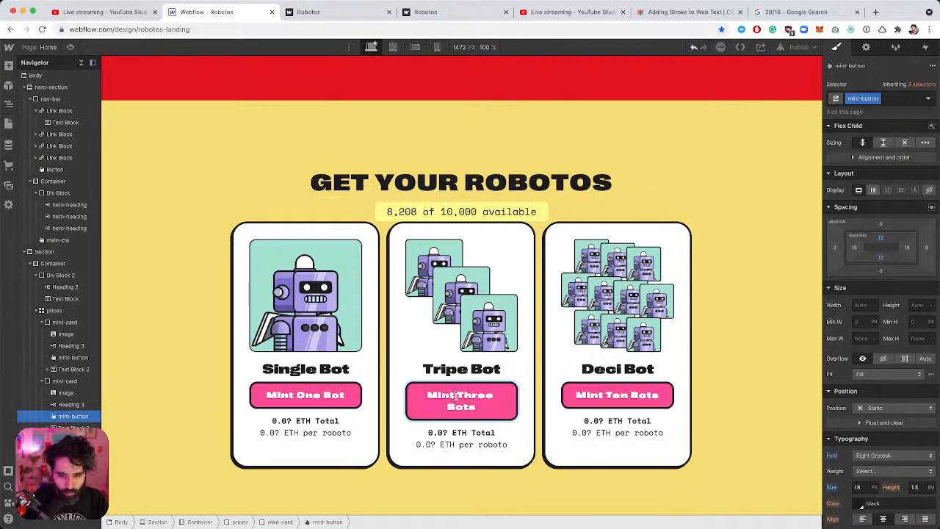
key(Escape)
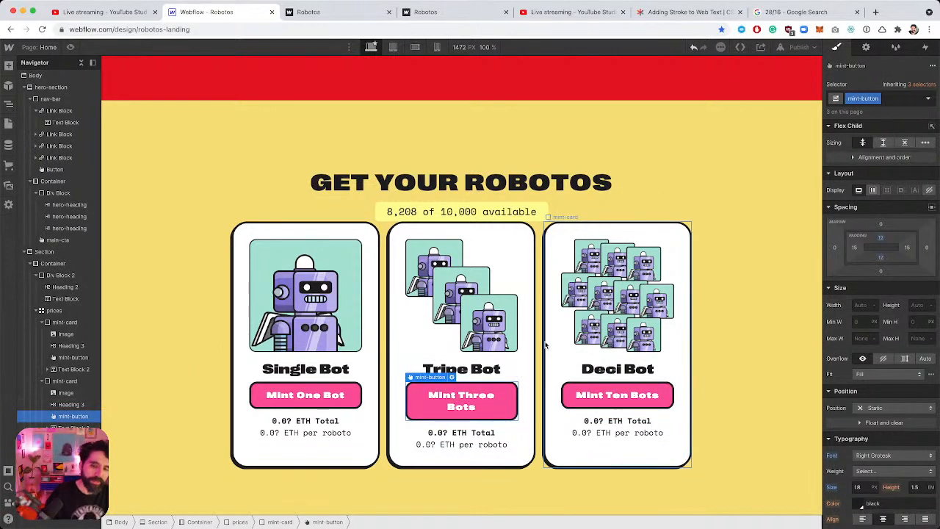
Reset the mint button text size to the inherited 16 px.
click(306, 397)
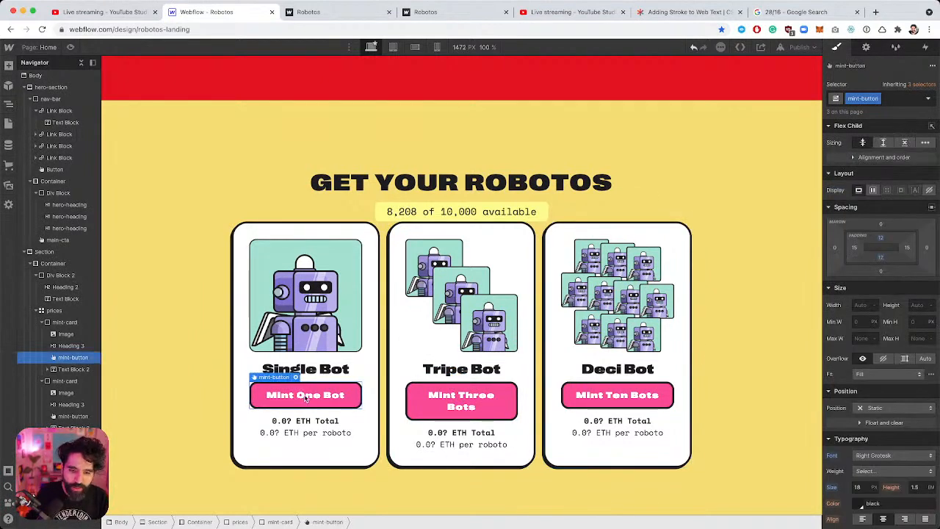
scroll(918, 364, down, 2)
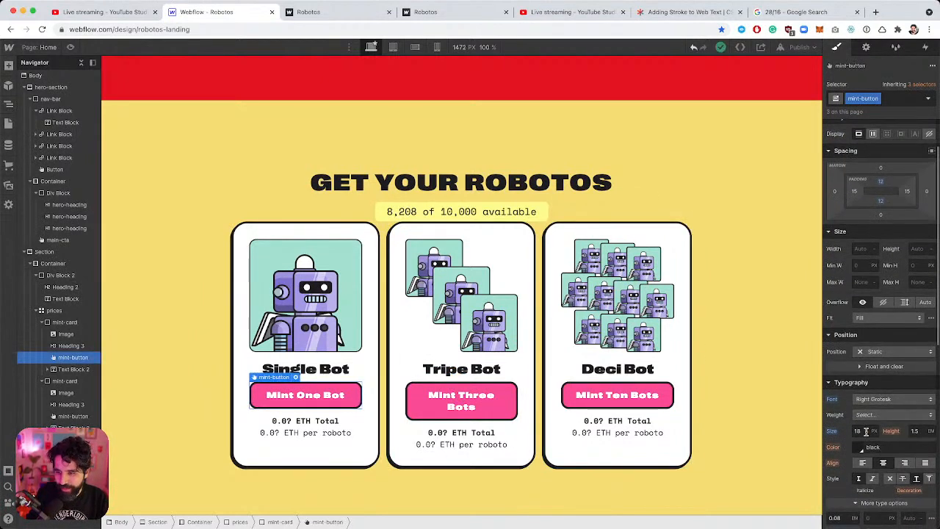
click(845, 431)
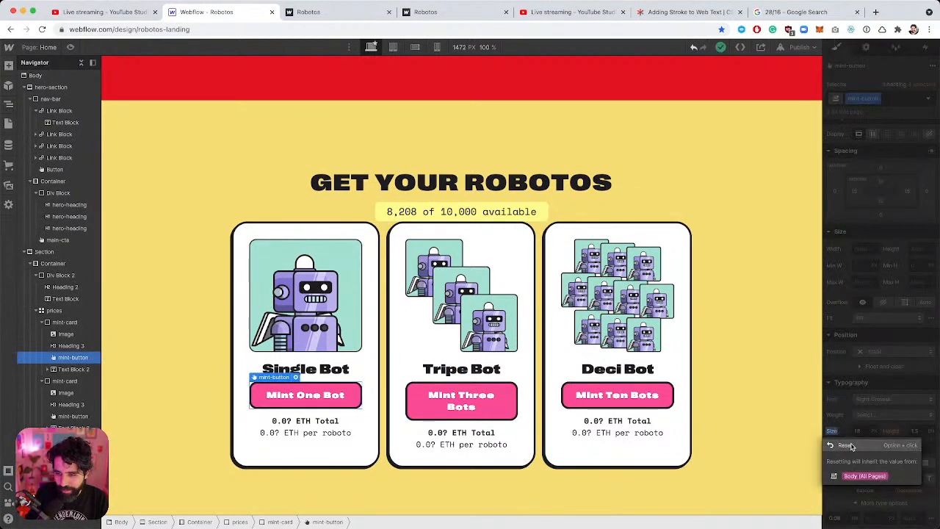
click(853, 447)
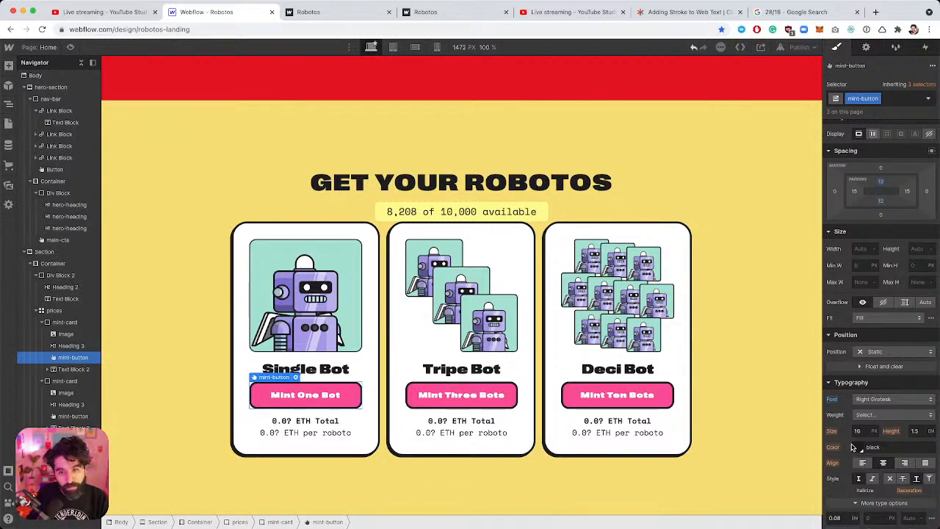
Cap the container wrapping the heading and cards at a 1024 px max width.
key(super+Tab)
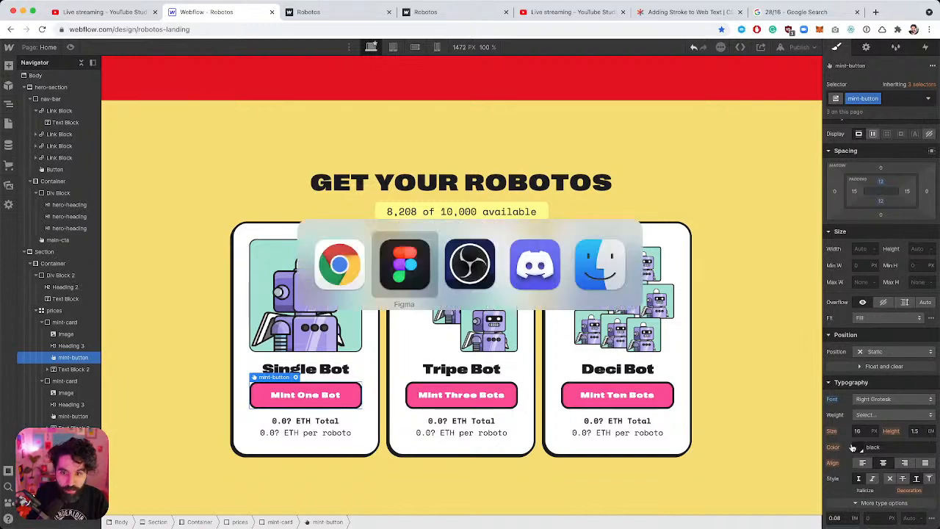
scroll(747, 392, down, 3)
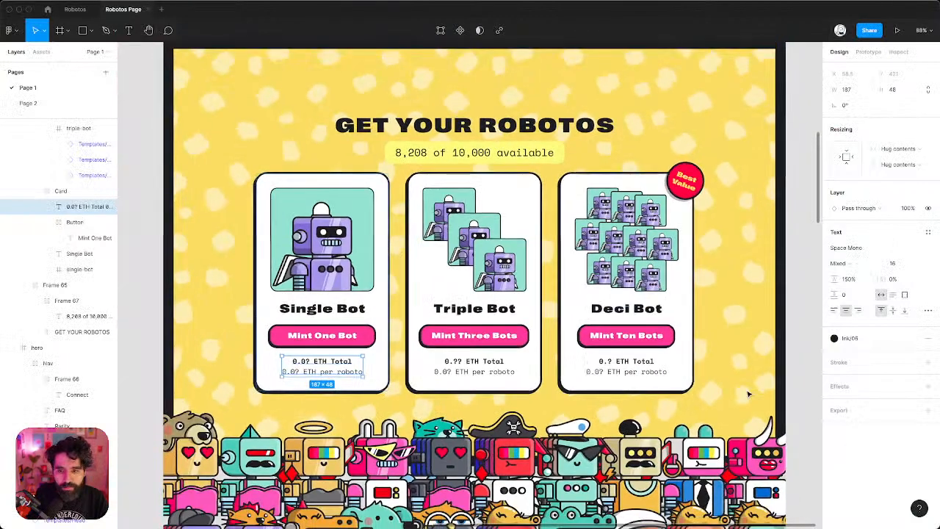
key(super+Tab)
click(287, 185)
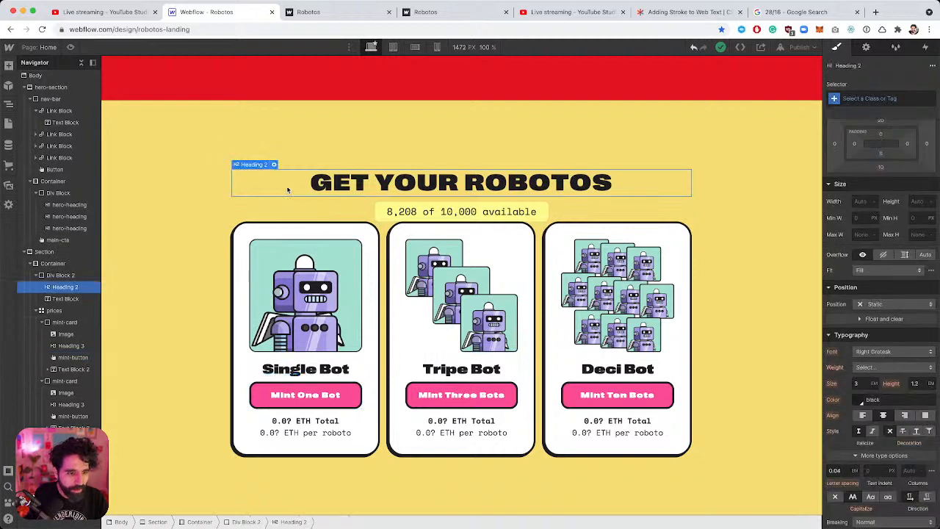
click(48, 264)
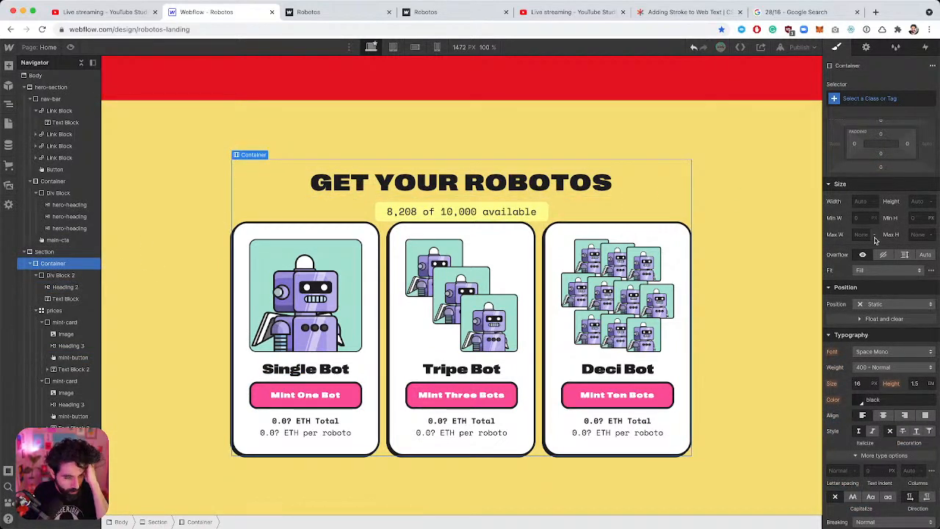
scroll(900, 315, up, 1)
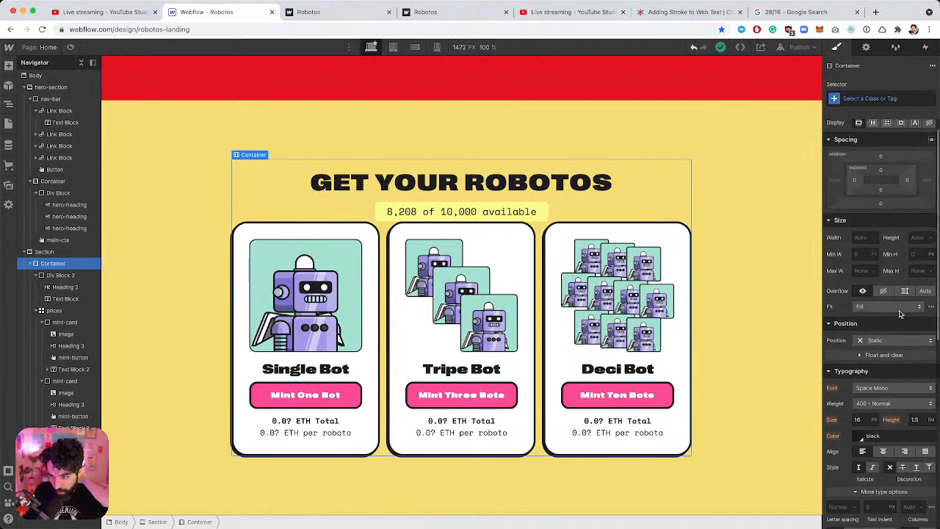
click(860, 270)
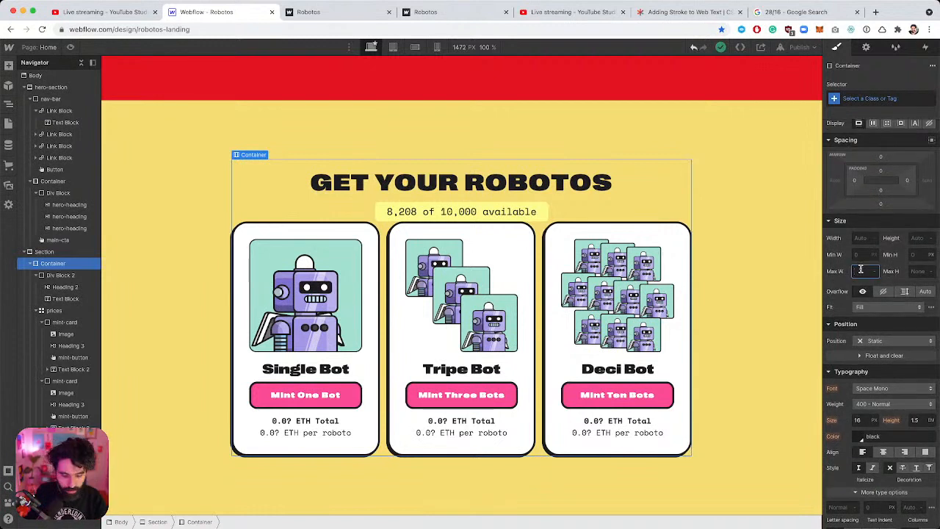
text(1024)
key(Return)
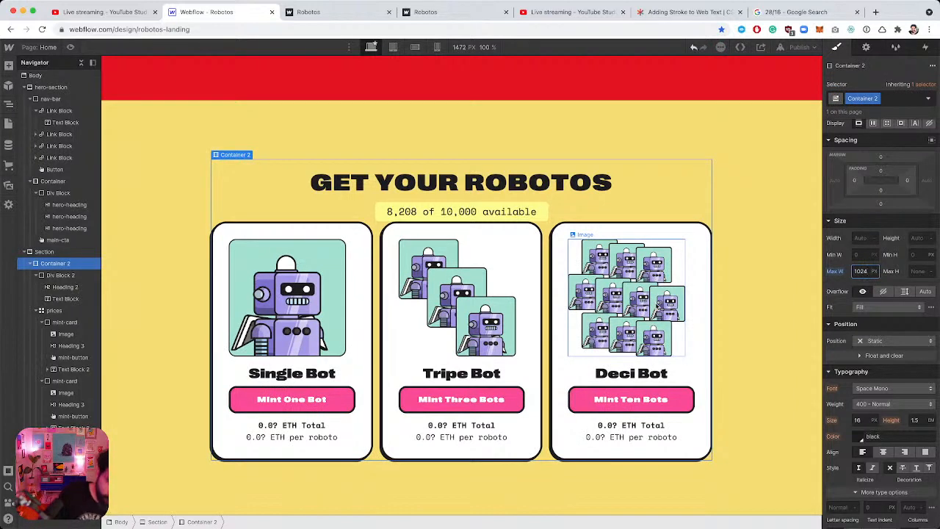
Give the prices grid 24 px padding on top and bottom.
click(54, 310)
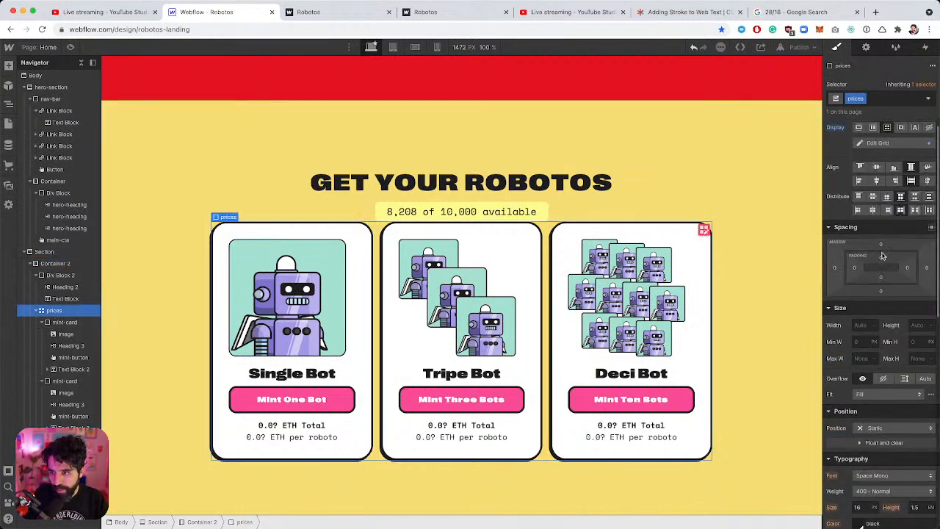
click(882, 256)
text(24)
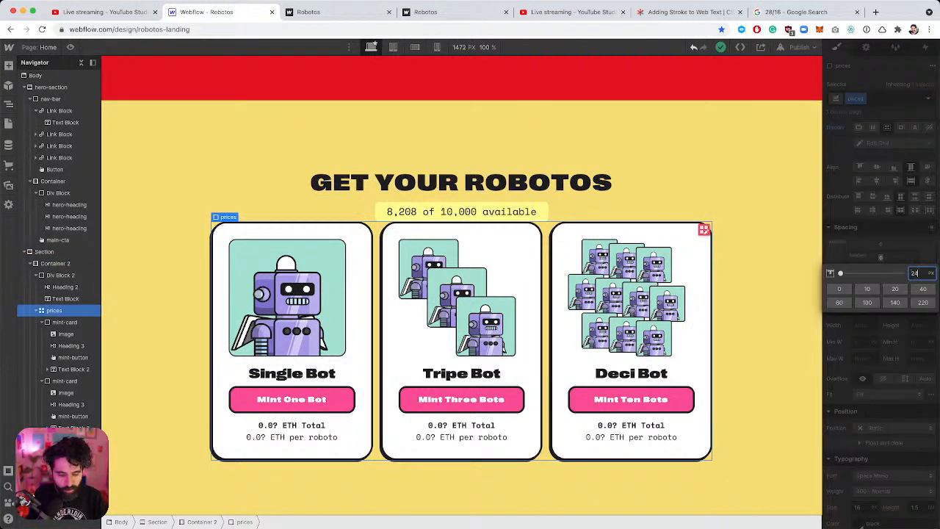
key(Return)
click(881, 281)
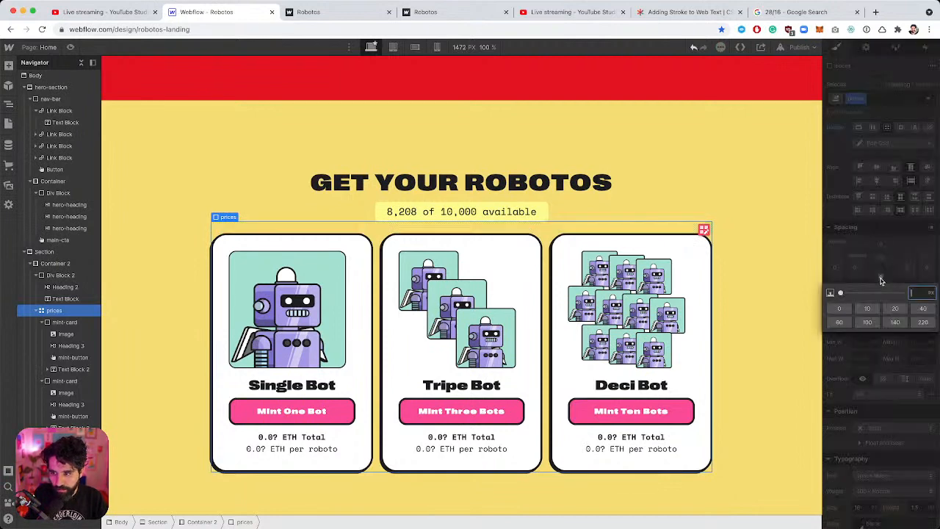
text(24)
key(Return)
click(877, 143)
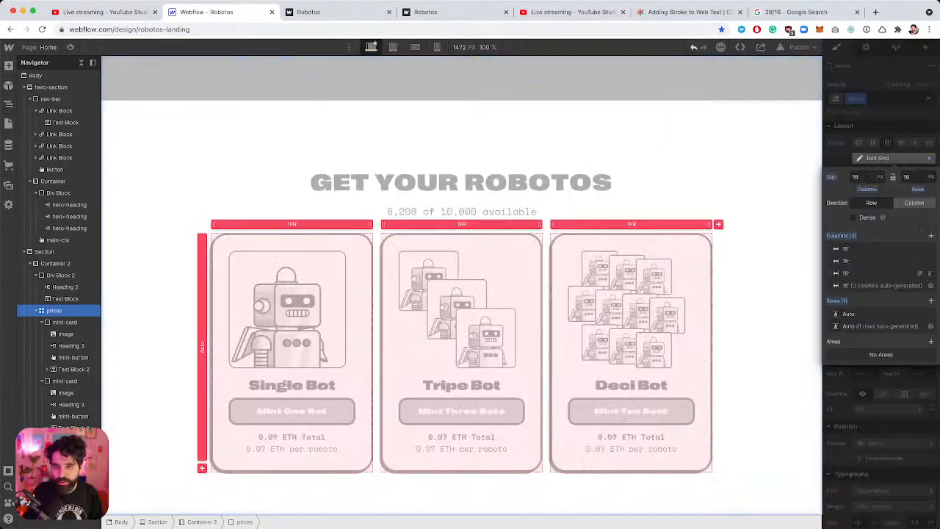
key(Return)
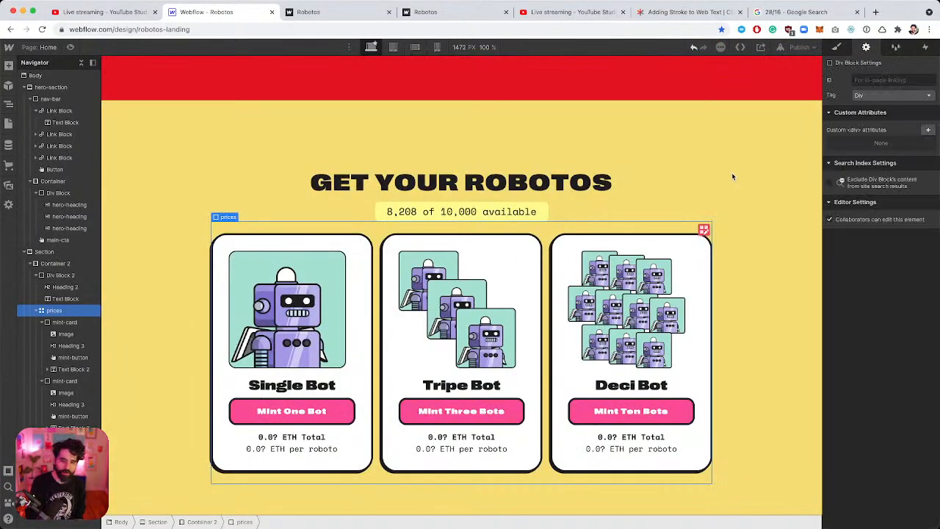
Select the Tripe Bot card's mint button and compare it with the Figma design.
click(835, 48)
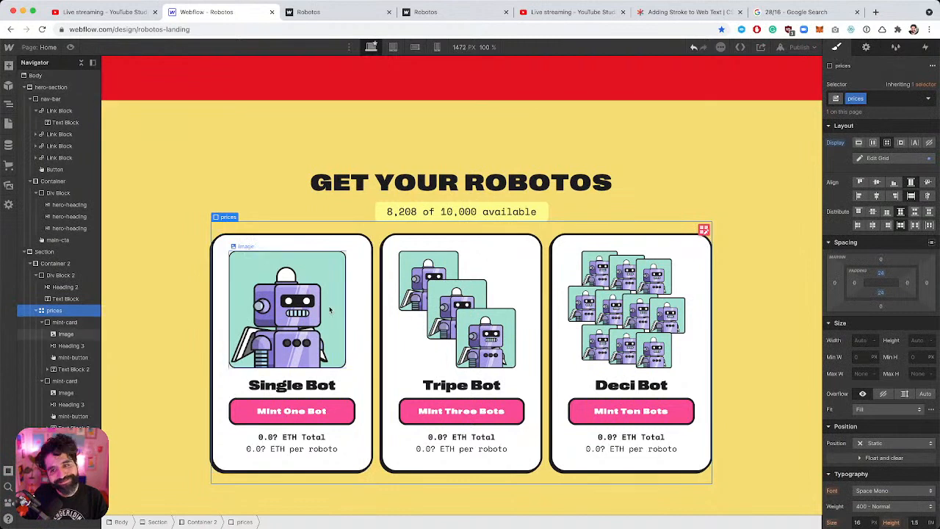
click(426, 262)
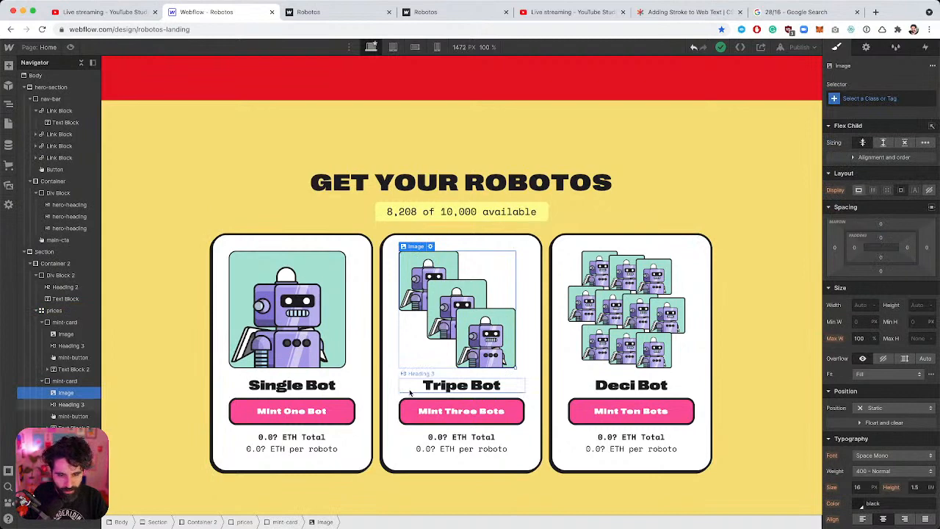
click(416, 410)
key(super+Tab)
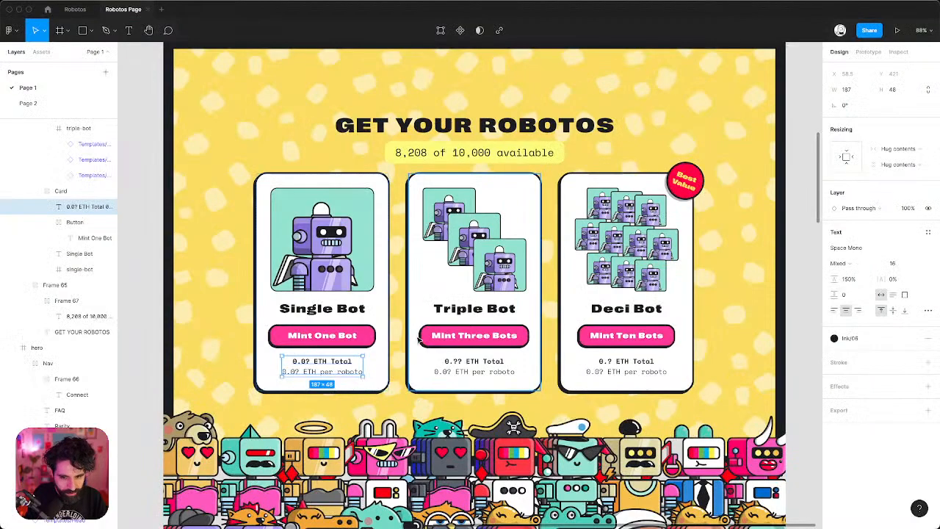
ctrl+scroll(421, 337, up, 5)
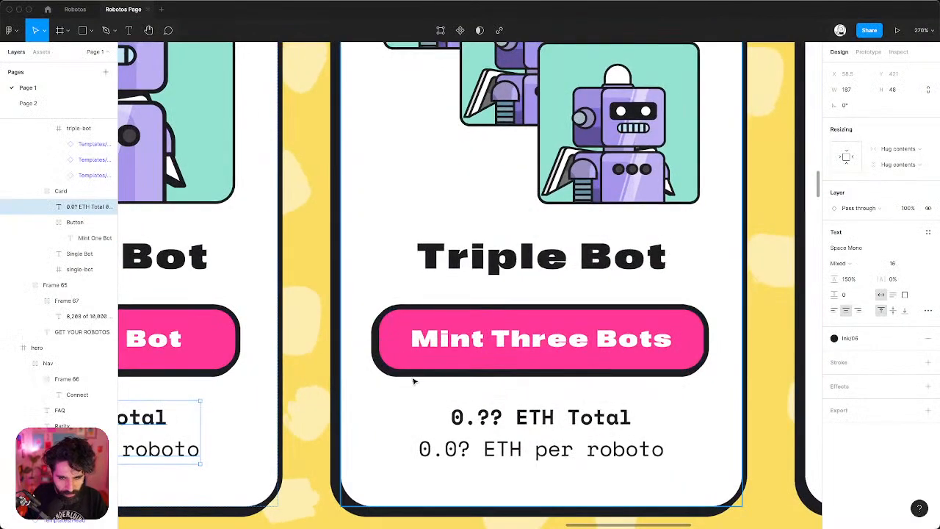
scroll(413, 382, down, 5)
key(super+Tab)
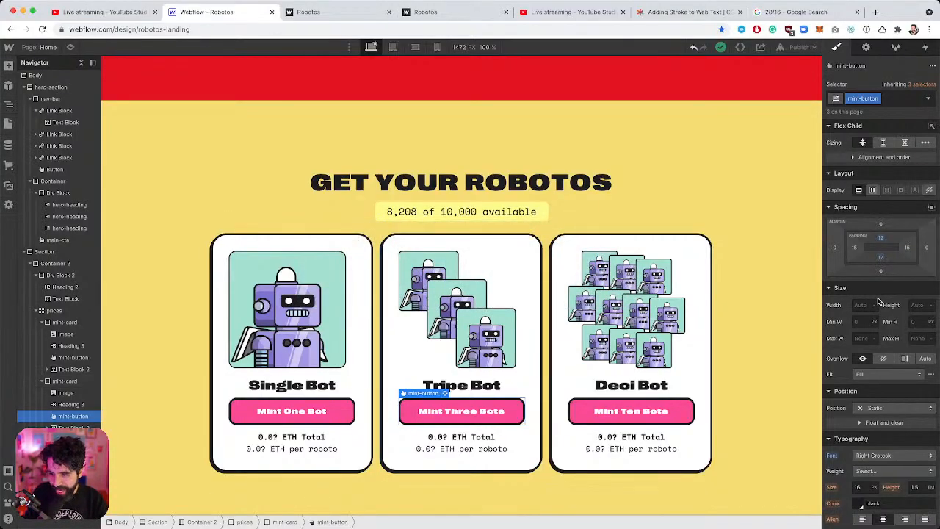
scroll(889, 411, down, 10)
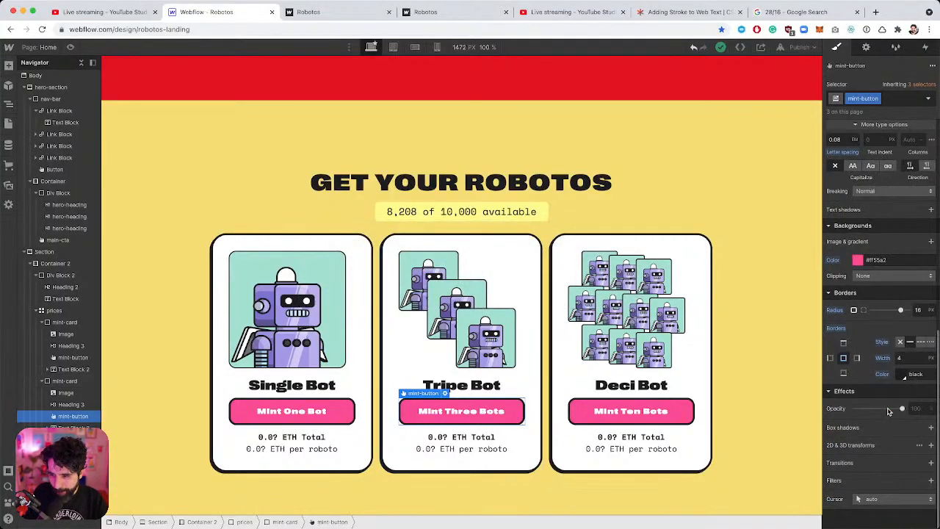
Add a box shadow at 225° in #1f2024 with 0 blur and 4 px distance.
click(931, 427)
click(885, 358)
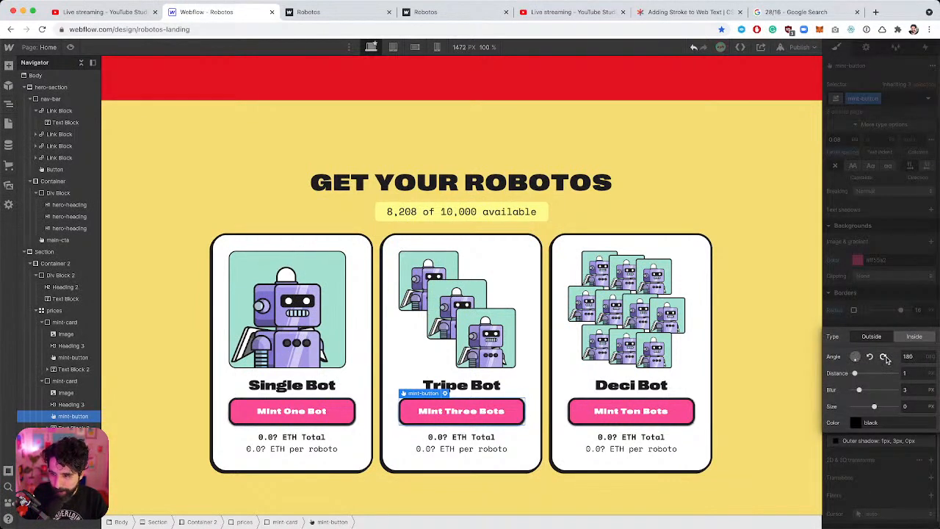
click(861, 425)
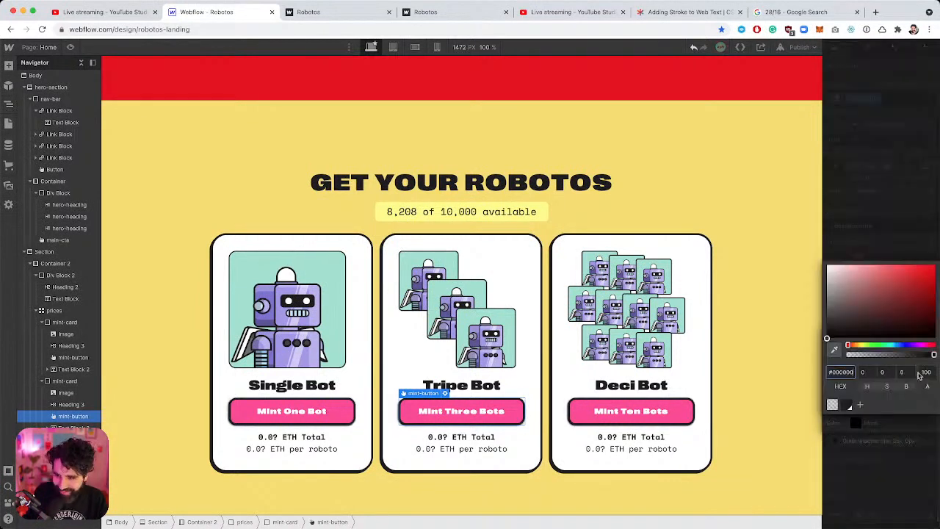
click(849, 404)
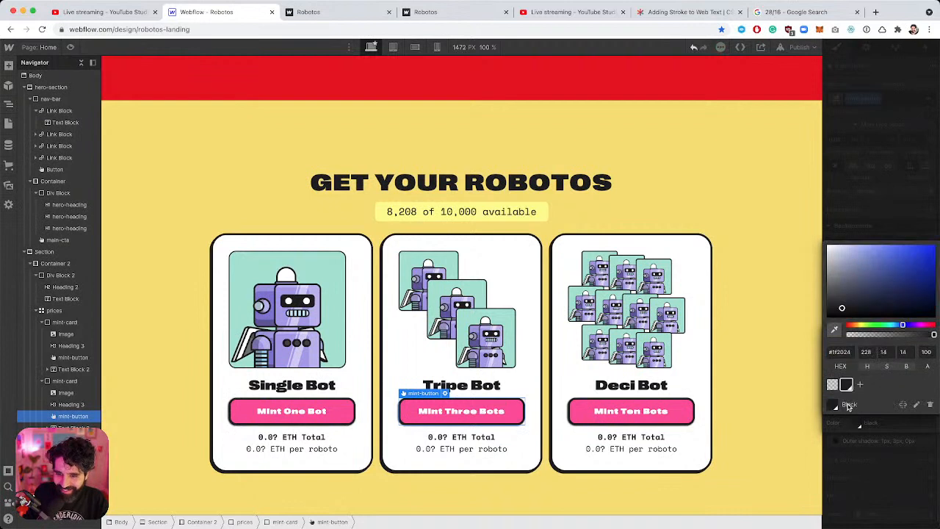
click(881, 230)
click(915, 390)
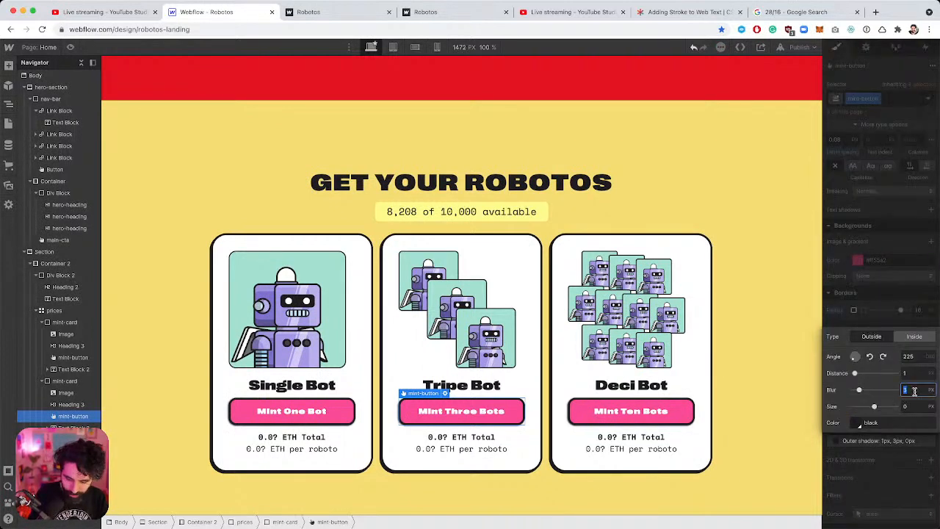
text(0)
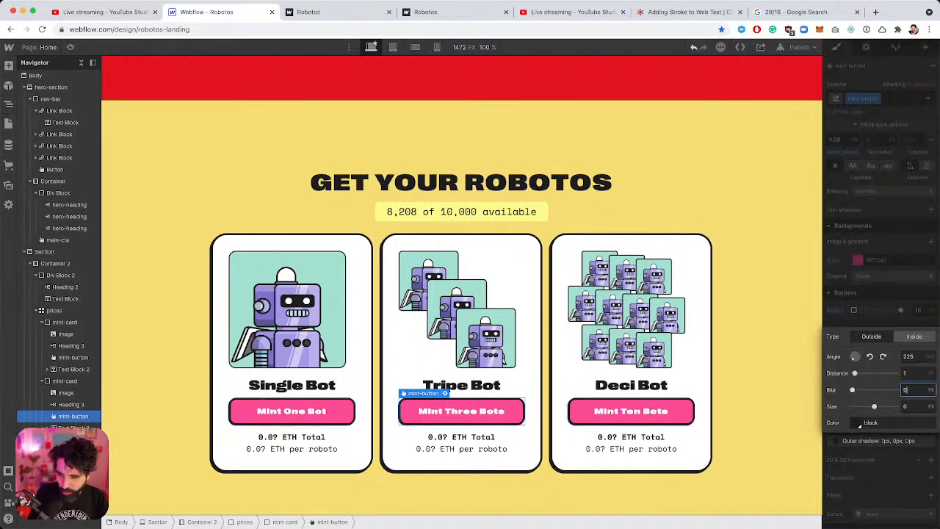
click(910, 373)
text(4)
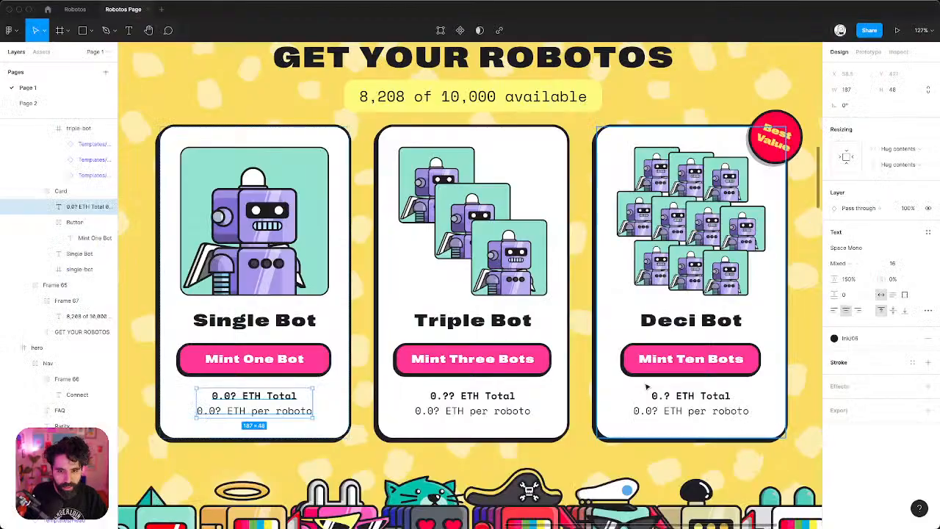
Zoom the Figma canvas and select the Best Value badge to inspect its size, rotation and shadow.
scroll(470, 285, down, 6)
scroll(585, 350, down, 5)
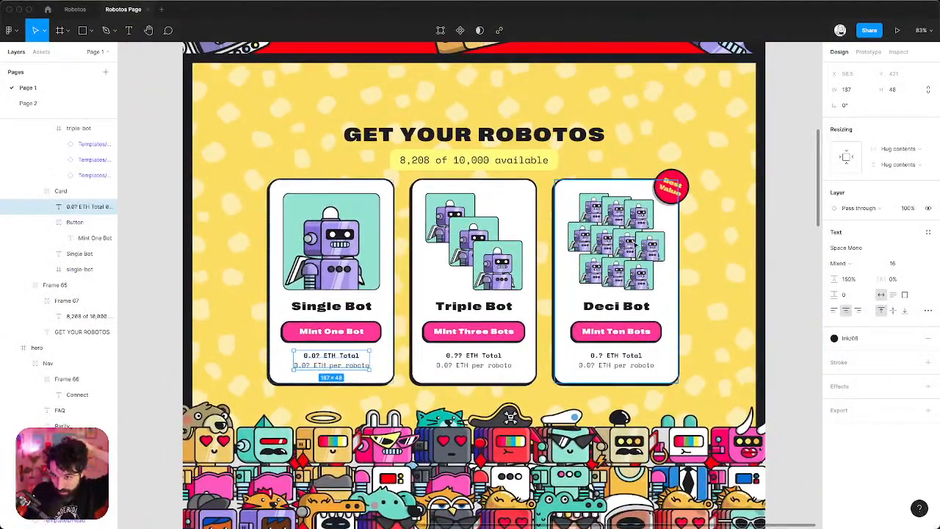
scroll(624, 294, up, 2)
click(656, 231)
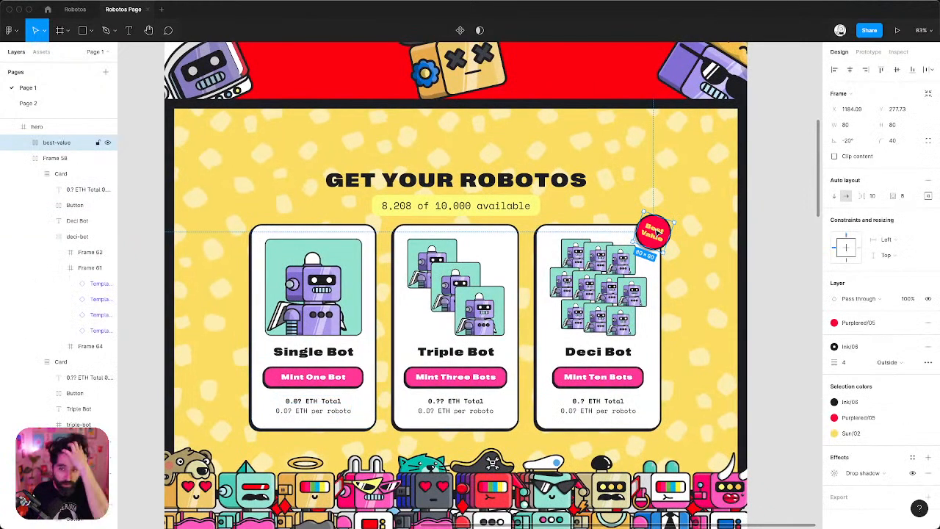
Duplicate the Deci Bot price text block and empty its contents.
key(super+Tab)
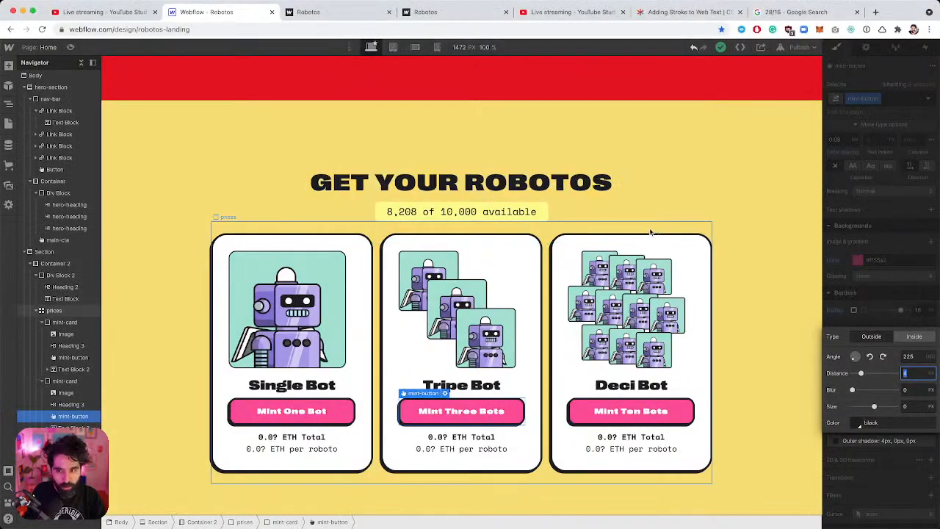
scroll(578, 322, down, 1)
click(609, 421)
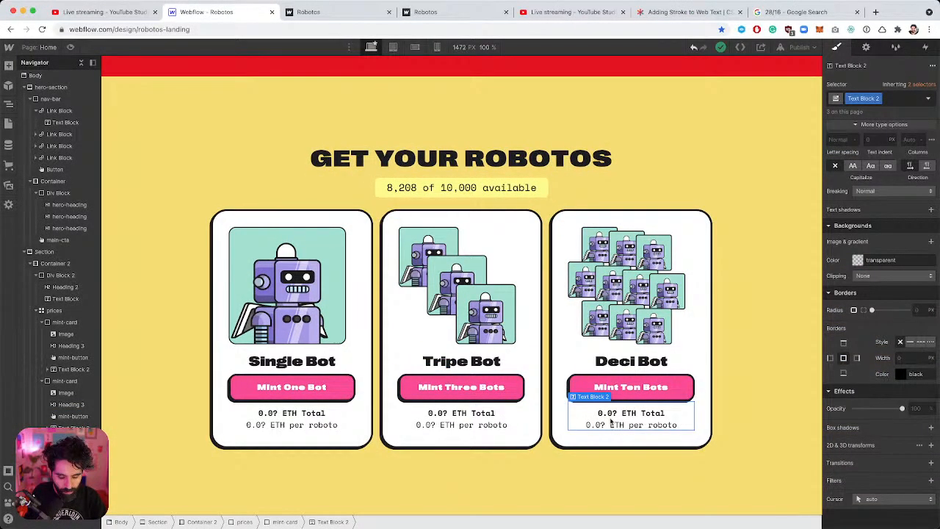
key(super+d)
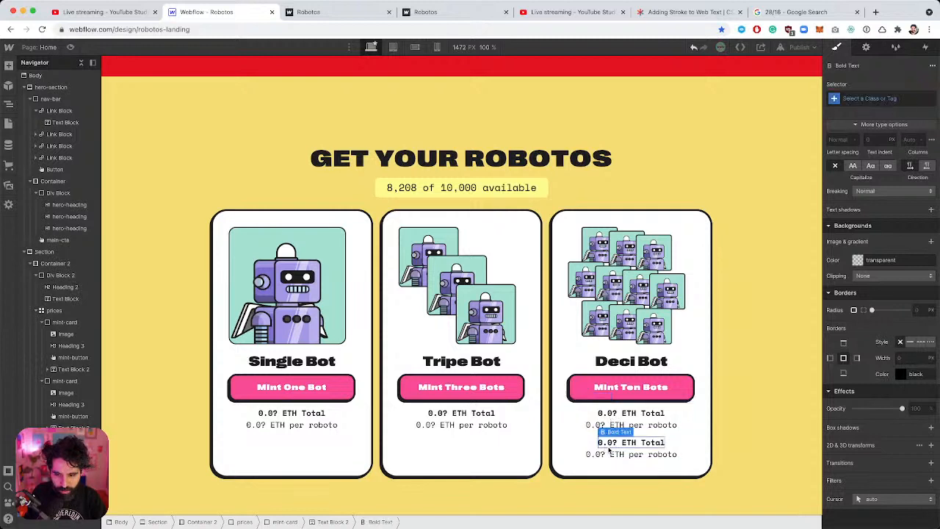
double_click(608, 446)
key(BackSpace)
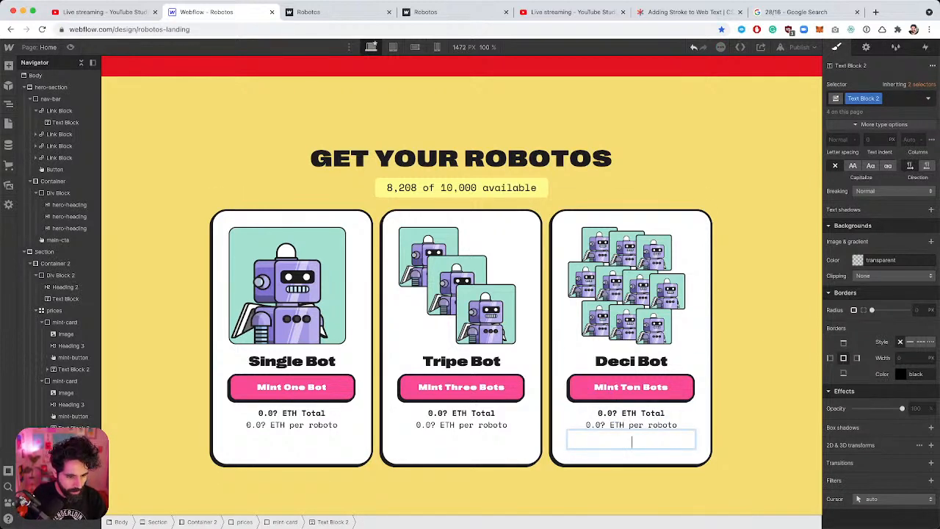
key(Escape)
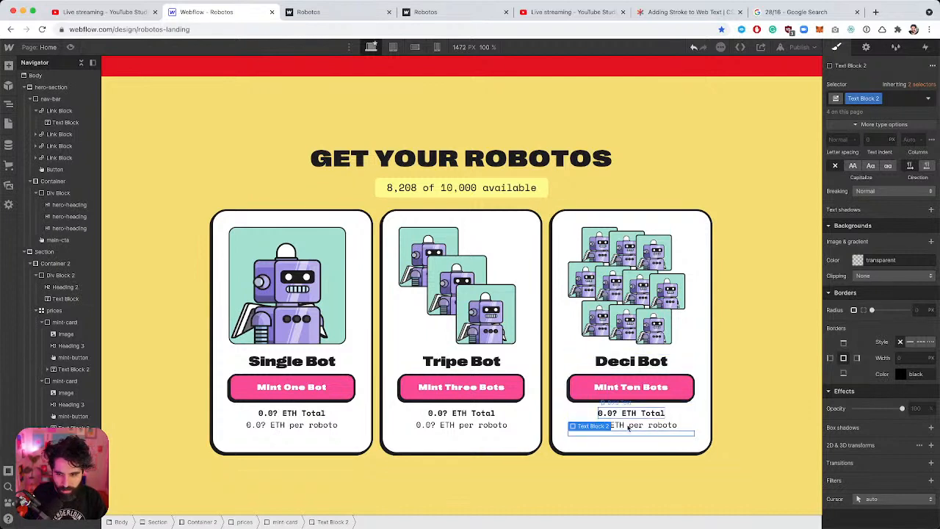
Type 'Best Value' into the empty block and remove its inherited Text Block 2 class.
double_click(625, 433)
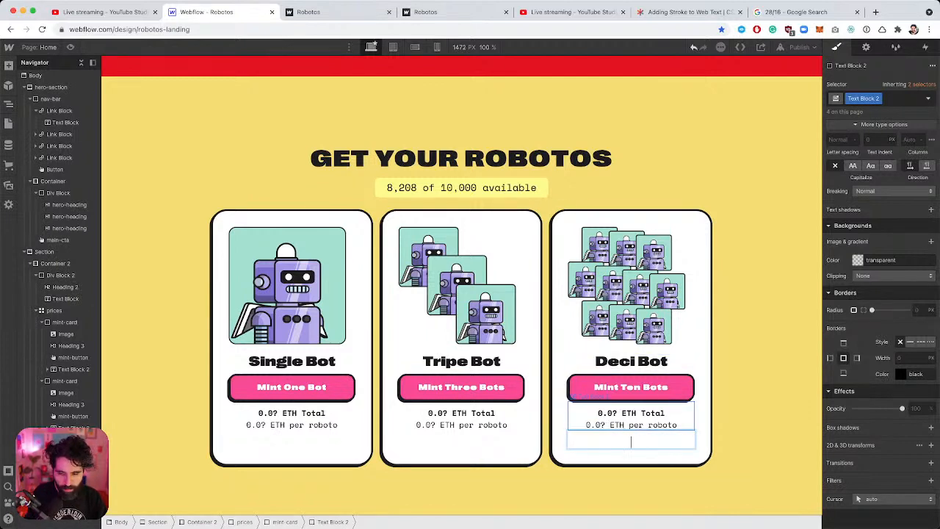
text(Best Value)
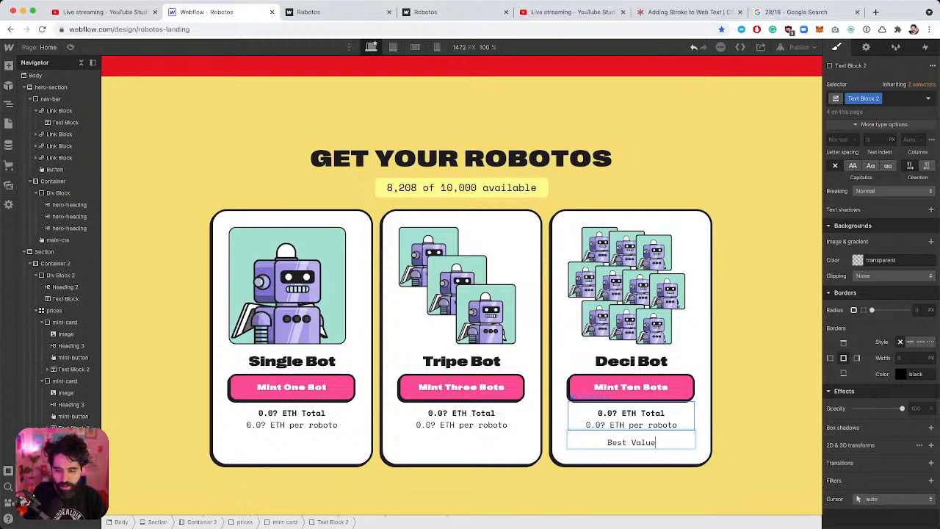
key(Escape)
click(901, 101)
key(BackSpace)
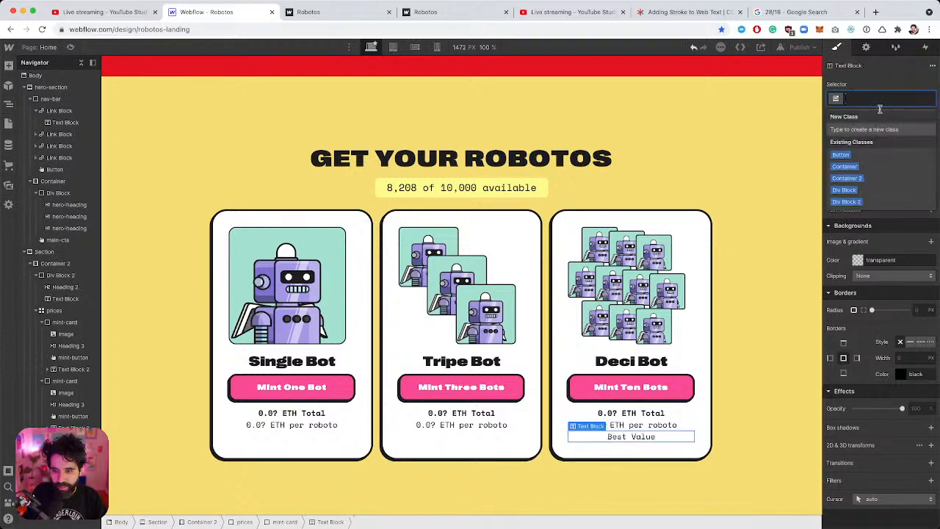
Set the Best Value block's width to 80 px.
key(super+Tab)
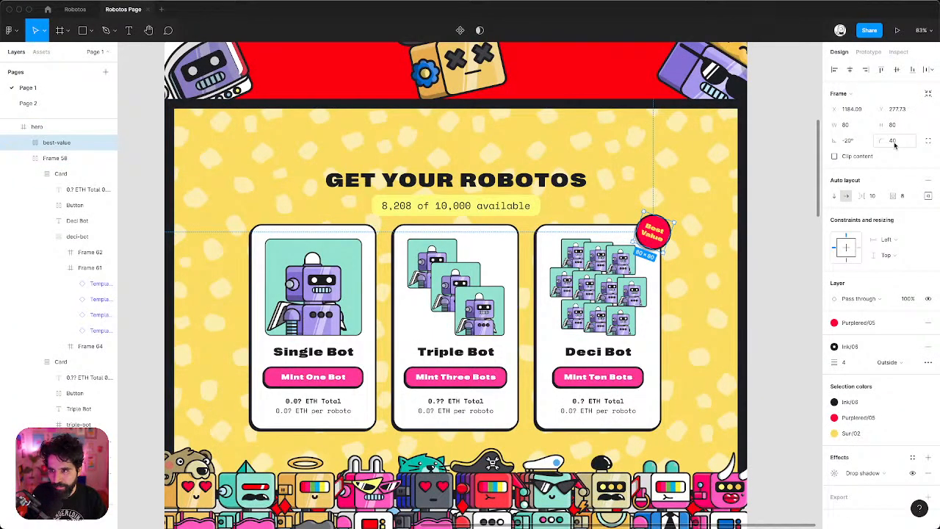
key(super+Tab)
scroll(904, 255, up, 10)
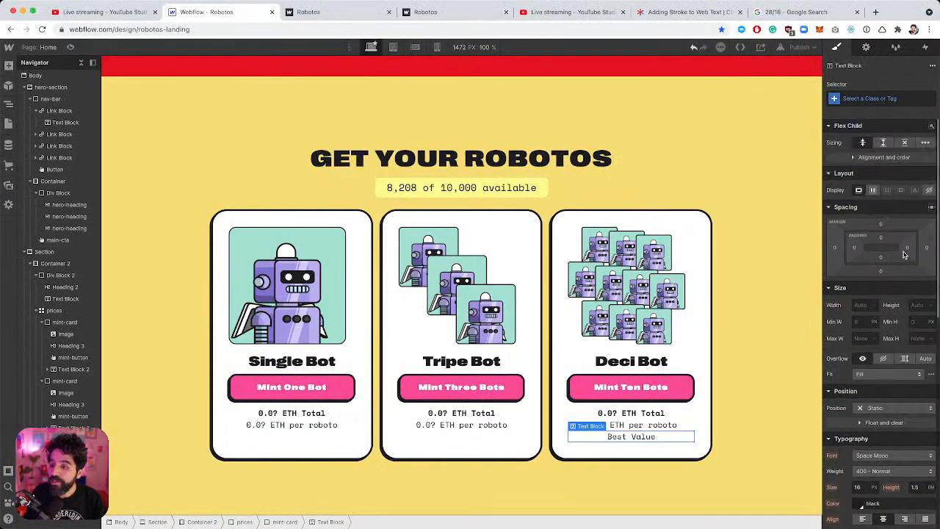
click(861, 307)
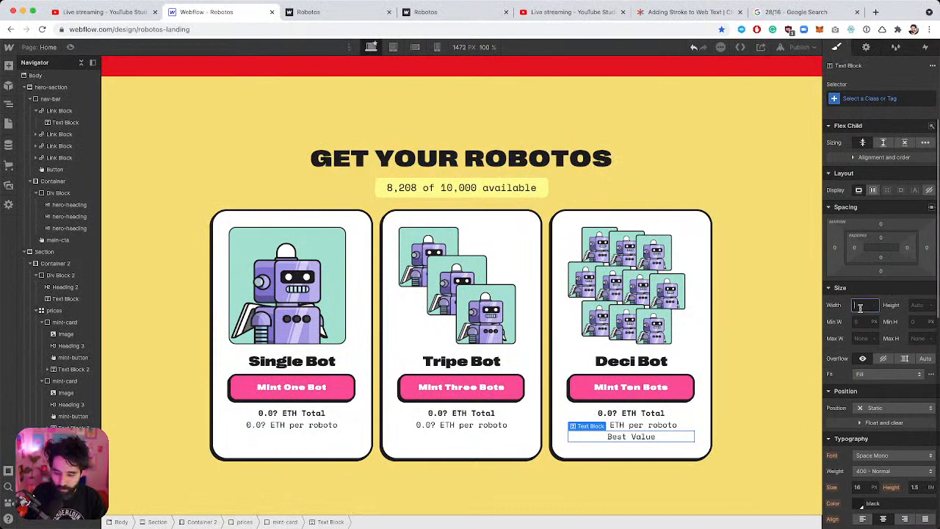
text(8)
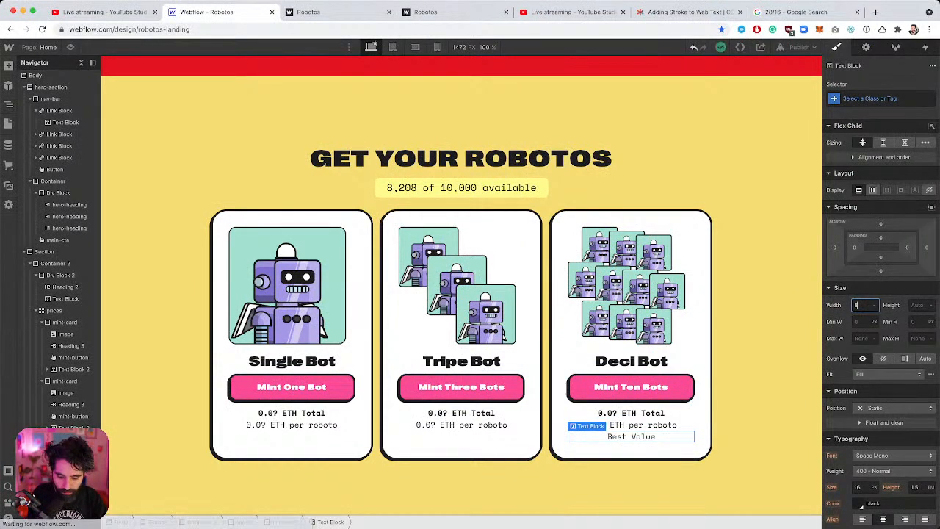
text(0)
key(Tab)
text(80)
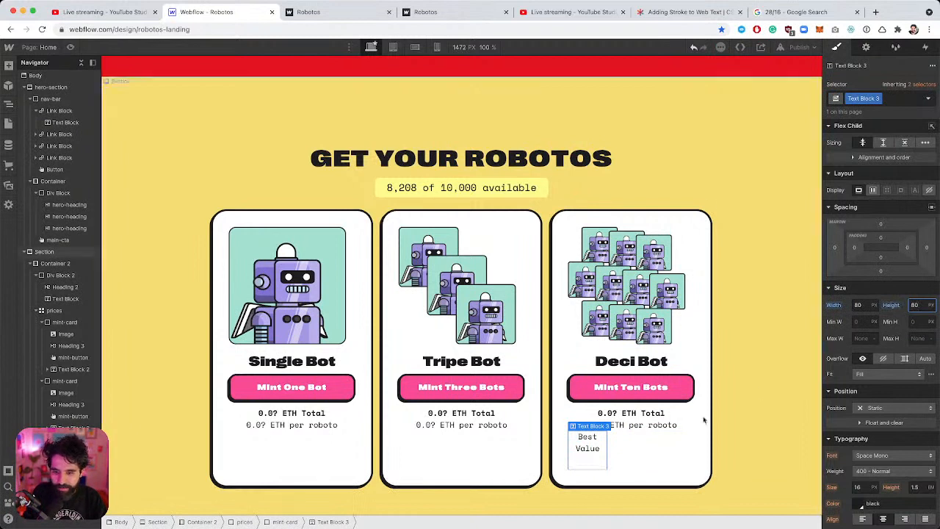
Make the badge a flex container with a 50% corner radius.
click(873, 191)
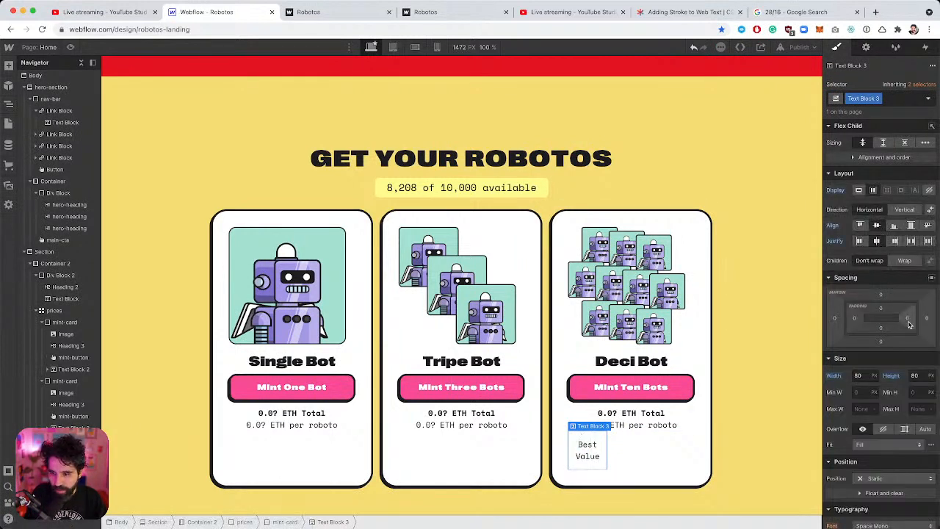
scroll(907, 341, down, 5)
scroll(913, 377, down, 2)
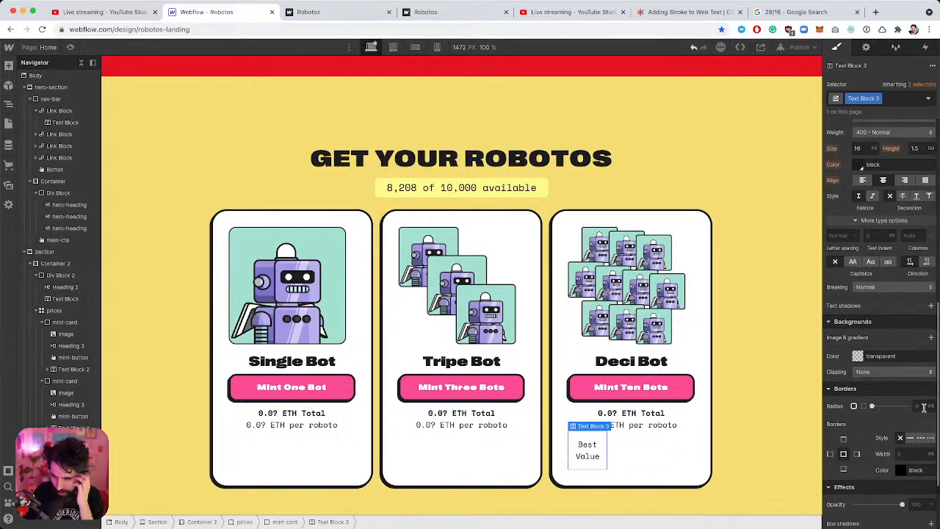
click(924, 405)
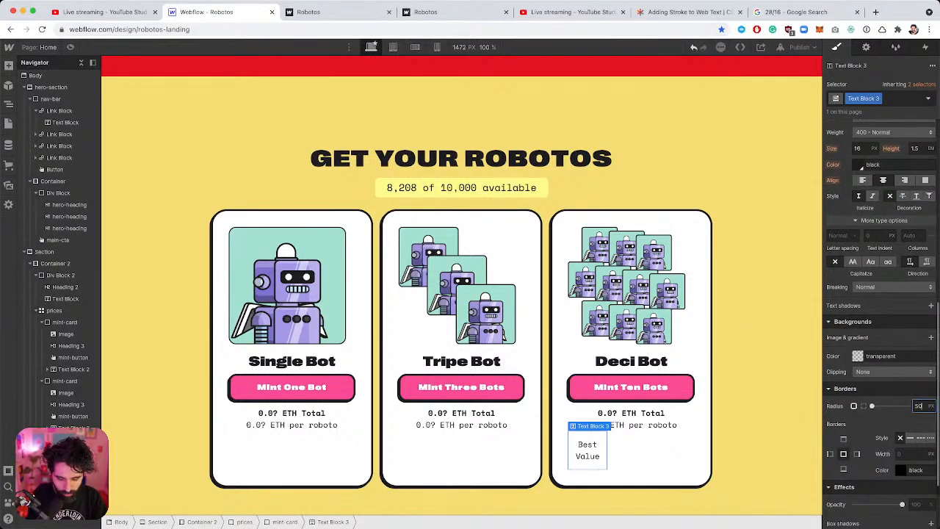
text(50)
key(Return)
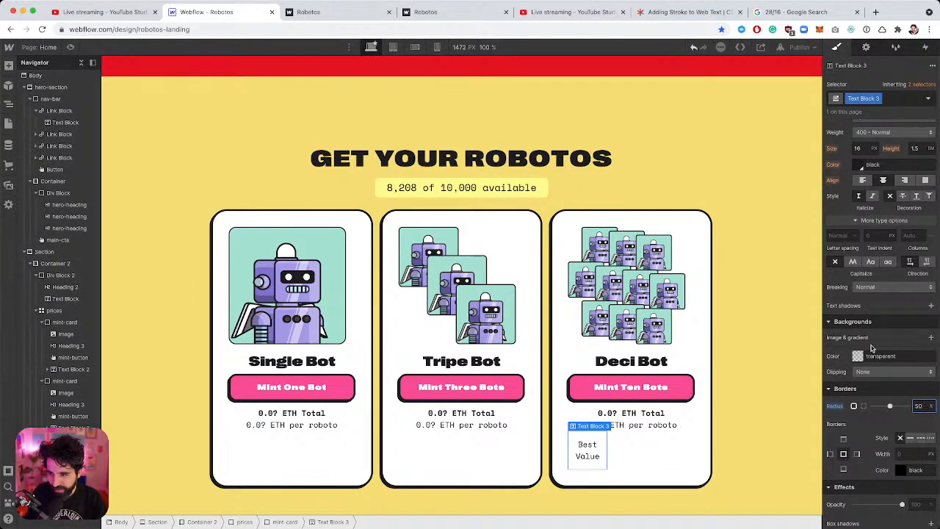
Copy #FF2024 from Figma's Inspect panel and paste it as the badge background.
key(super+Tab)
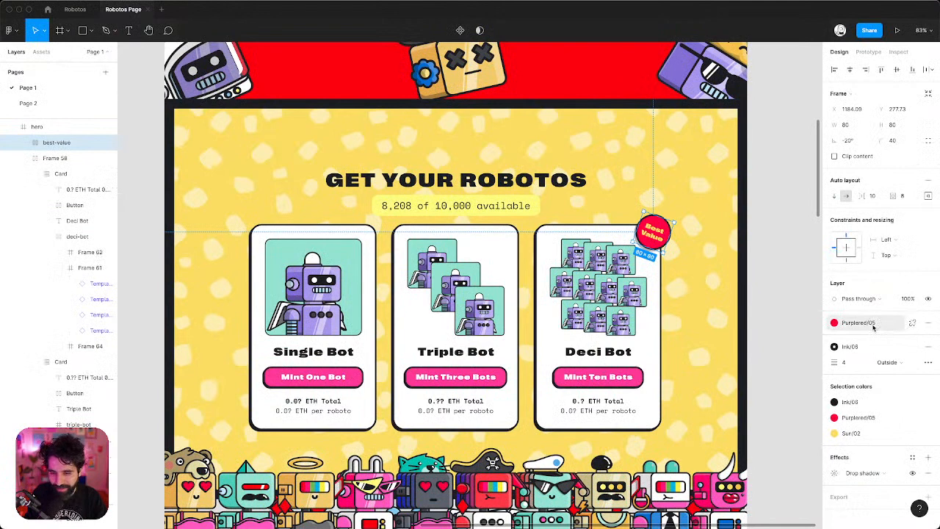
click(868, 329)
key(Escape)
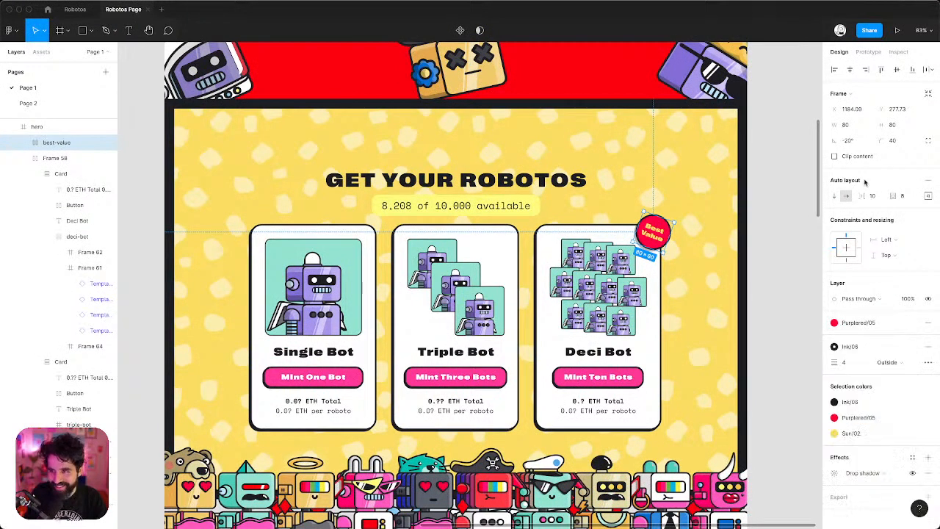
click(899, 52)
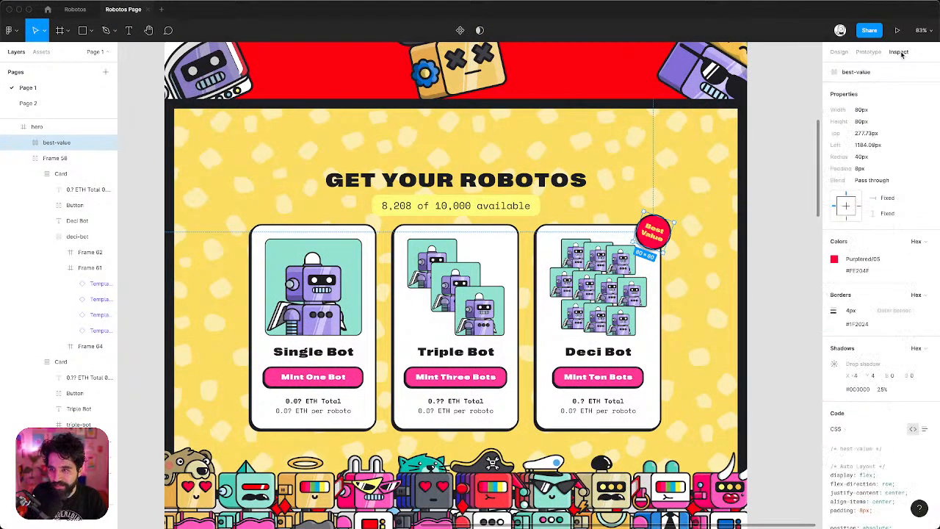
click(858, 324)
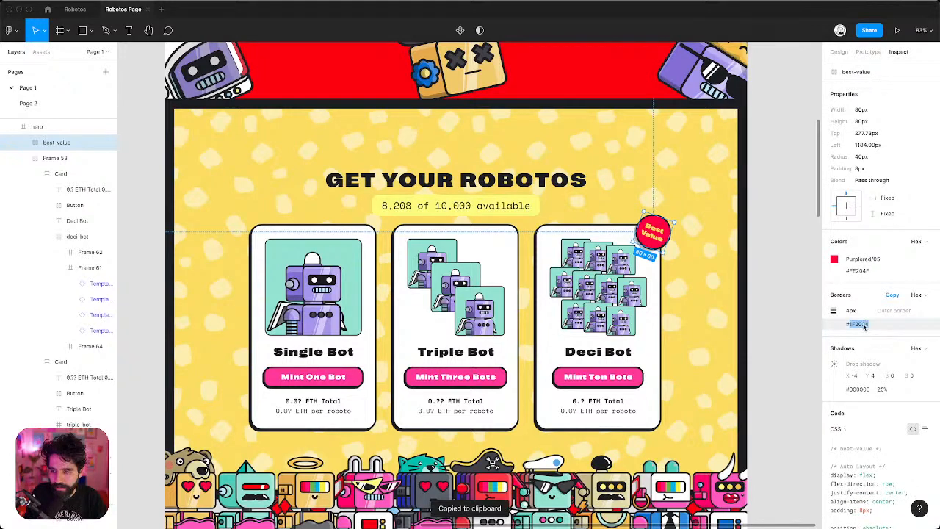
key(super+Tab)
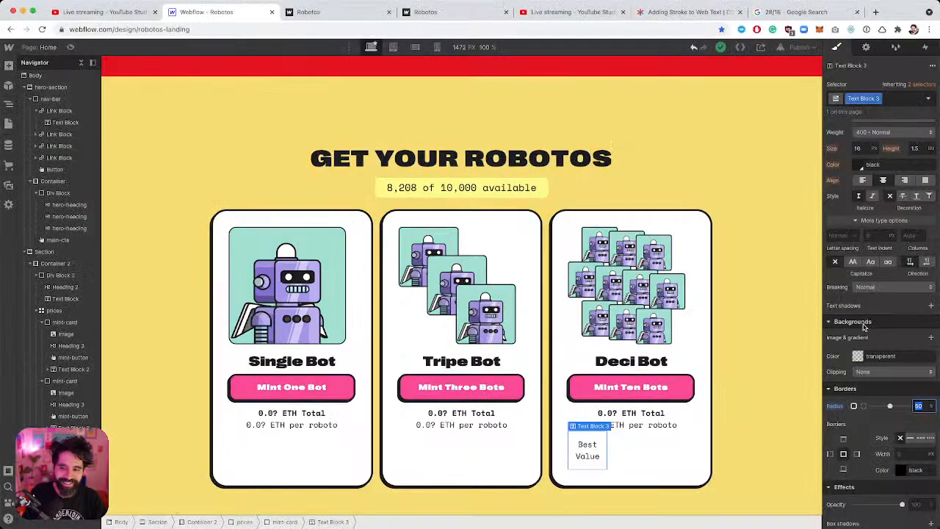
click(887, 354)
key(super+v)
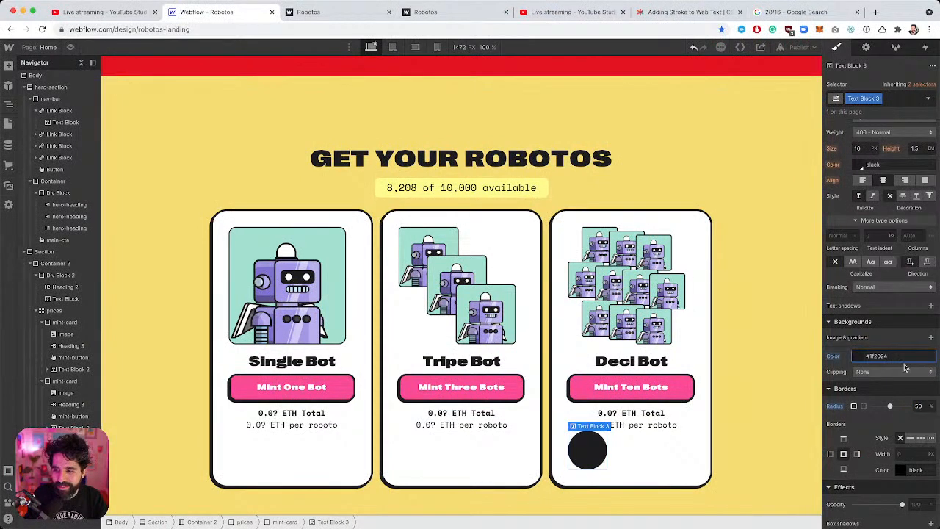
Replace the badge background with Figma's fill colour #FF204F.
key(super+Tab)
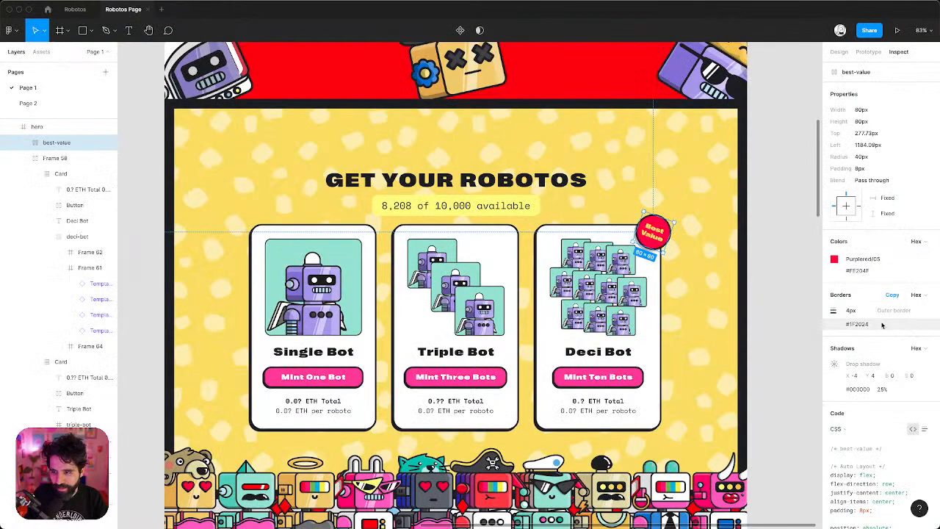
click(857, 271)
key(super+Tab)
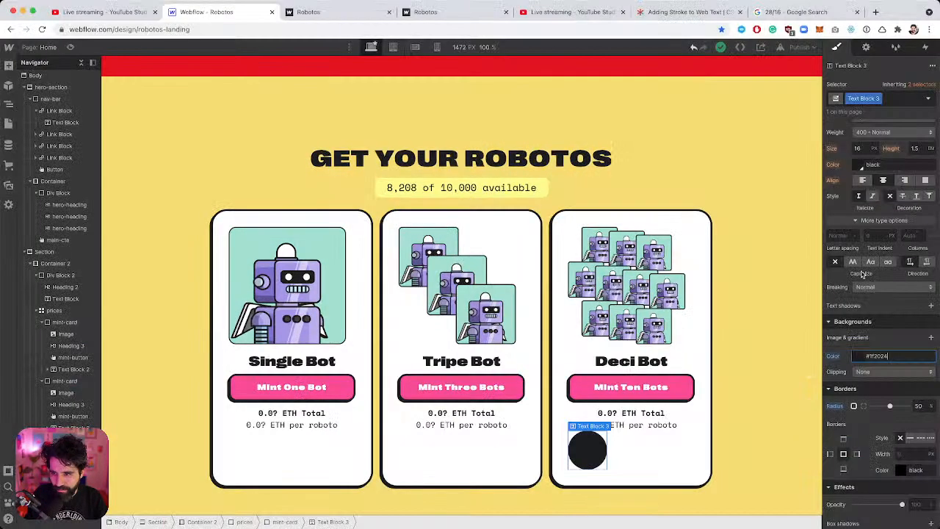
click(878, 356)
key(super+v)
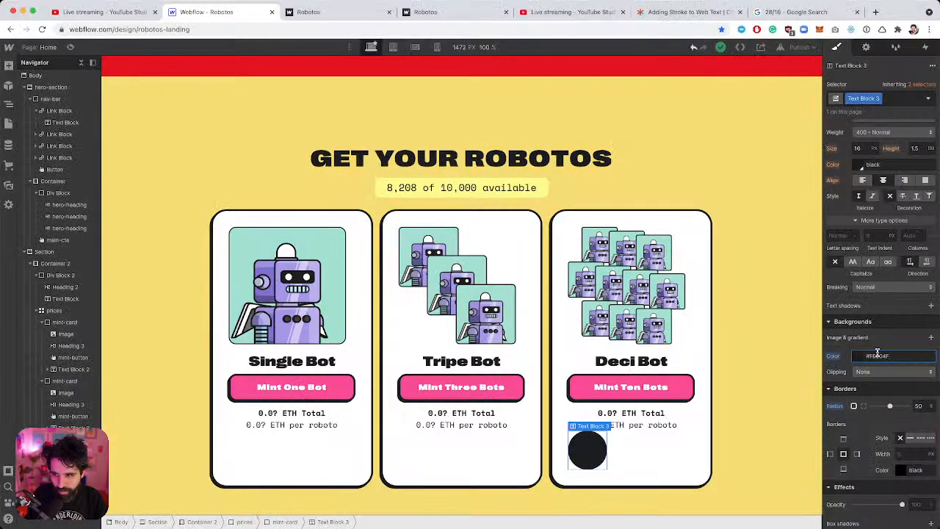
key(Return)
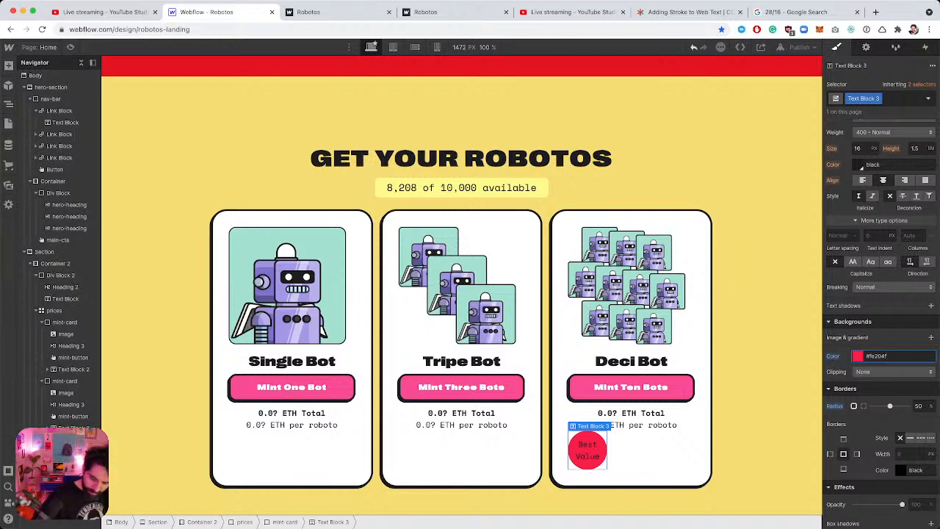
key(super+Tab)
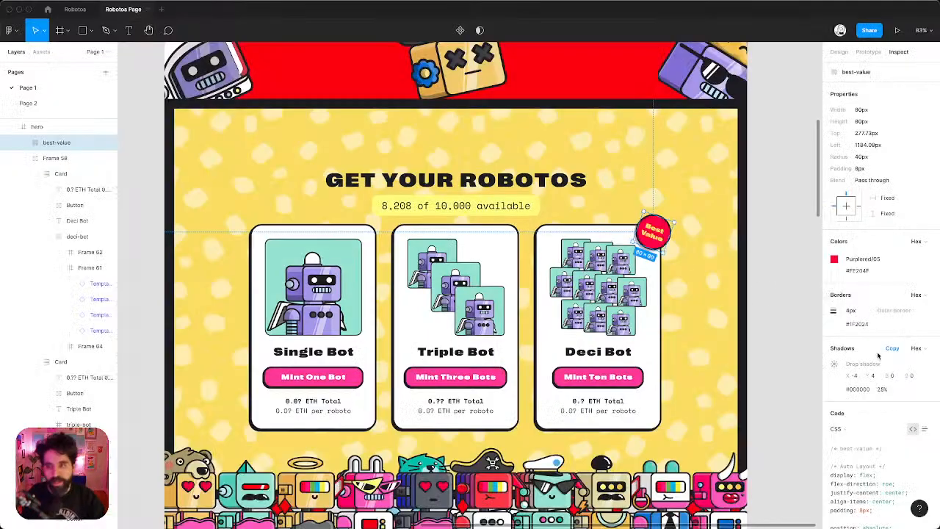
Copy the text colour from Figma and make the Best Value text yellow #f9e174.
double_click(665, 239)
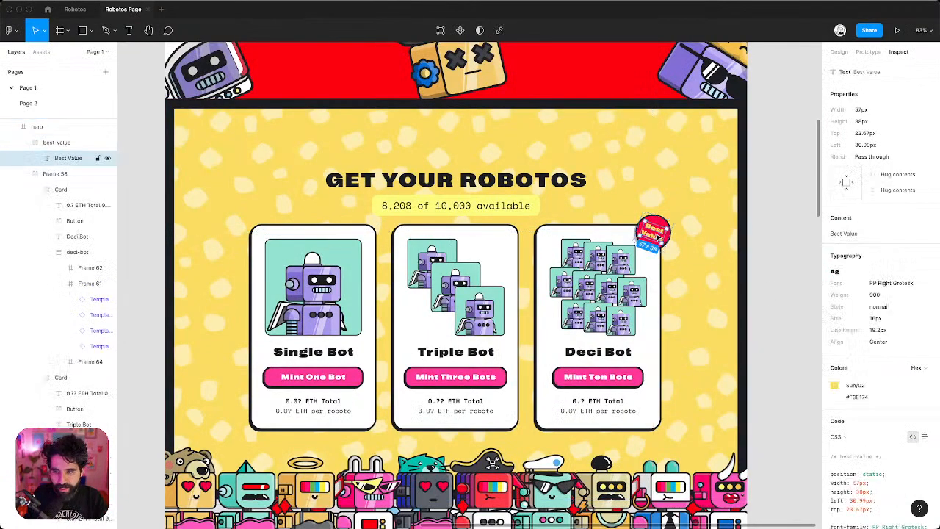
click(858, 396)
key(super+Tab)
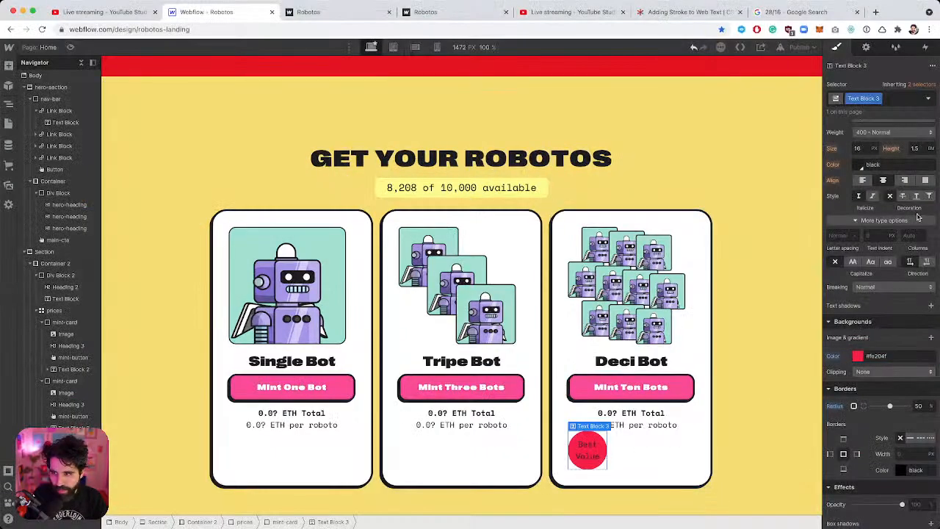
scroll(918, 216, up, 3)
scroll(918, 216, down, 1)
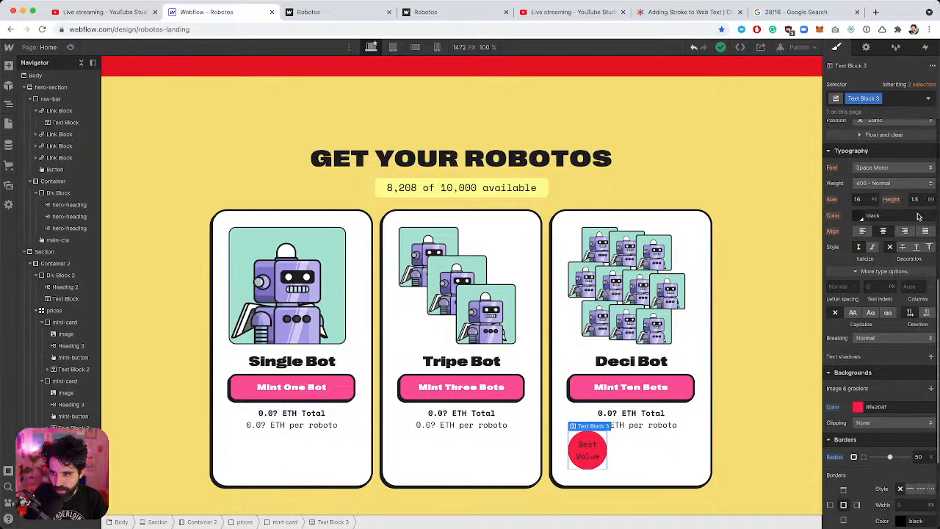
click(874, 216)
key(ctrl+v)
key(Return)
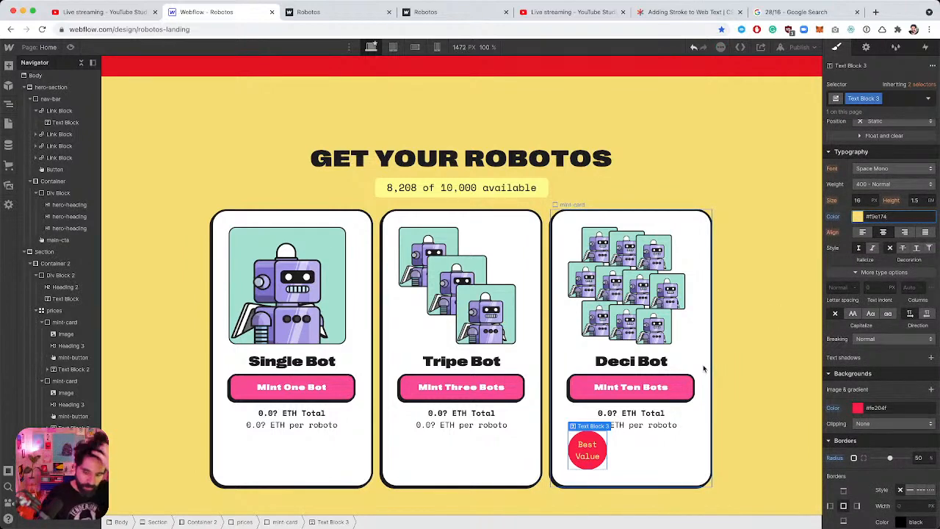
Set the badge font to Right Grotesk with a 1.1em line height.
key(super+Tab)
key(super+Tab)
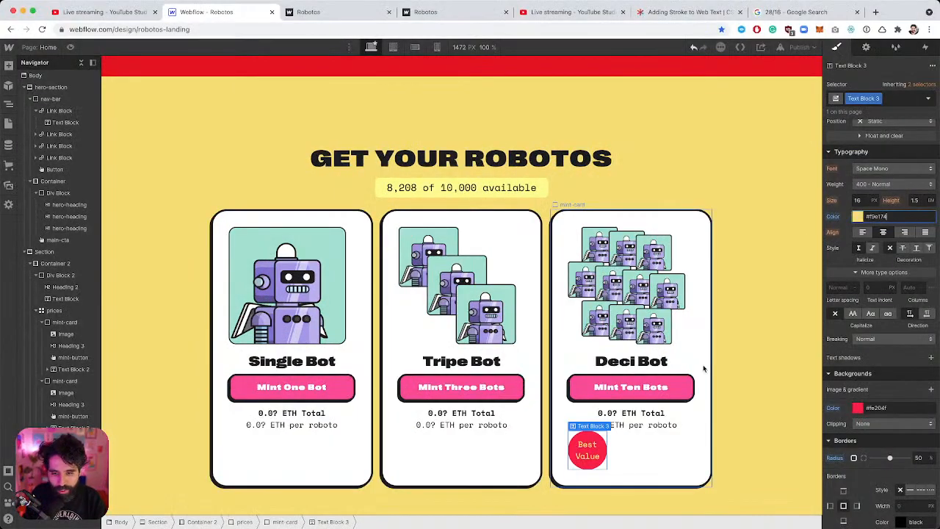
click(892, 168)
click(889, 274)
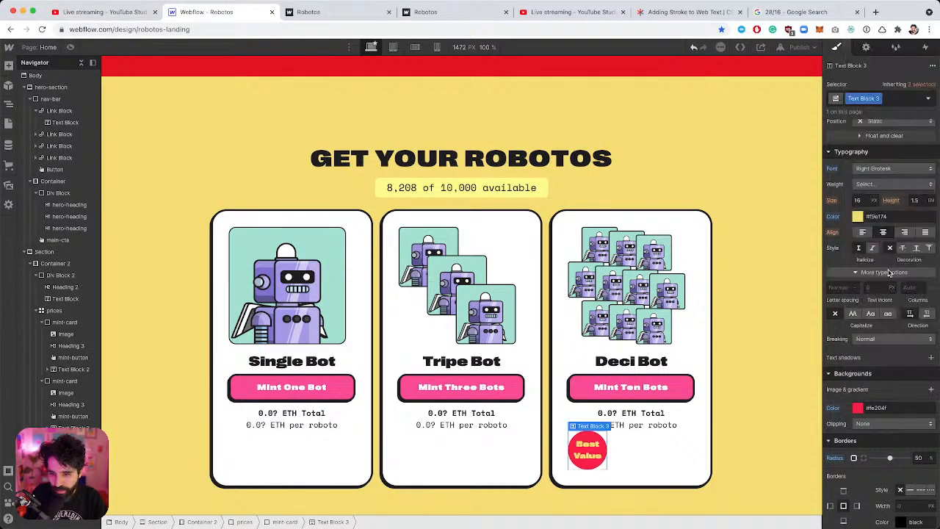
click(918, 200)
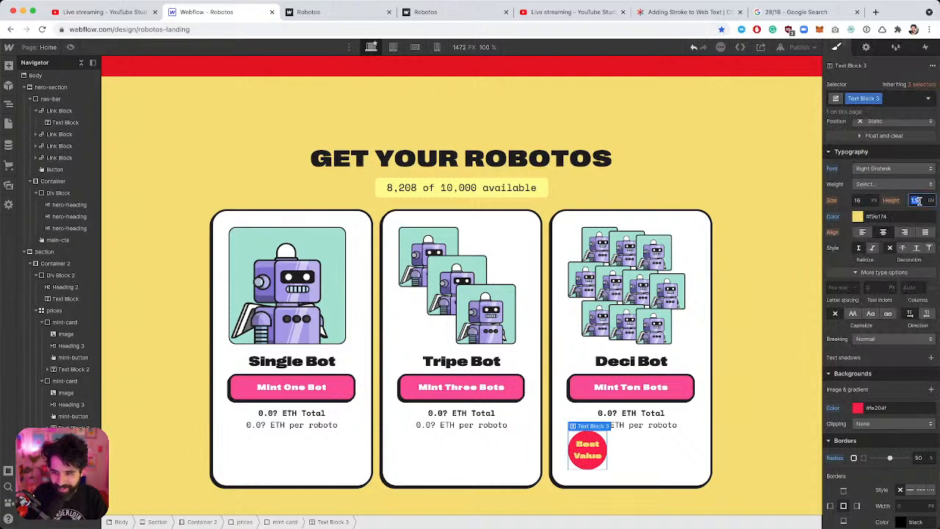
text(1em)
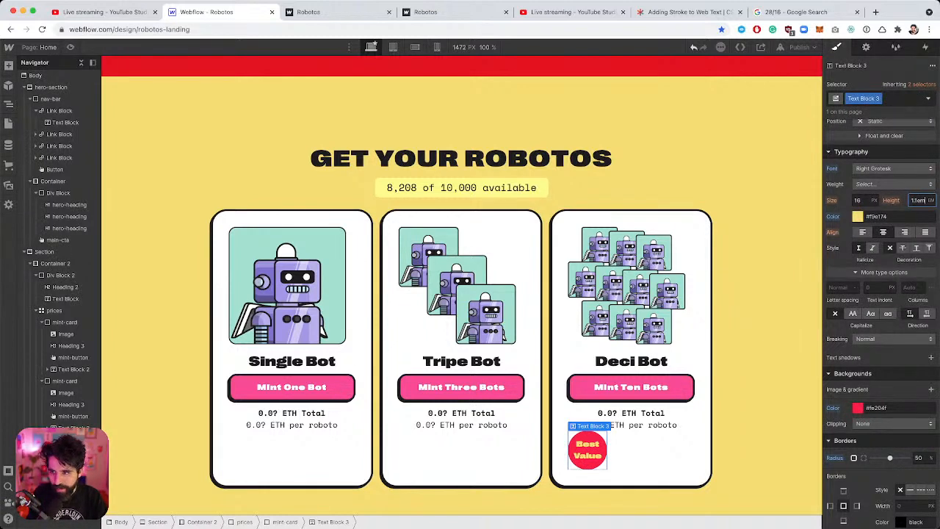
key(Return)
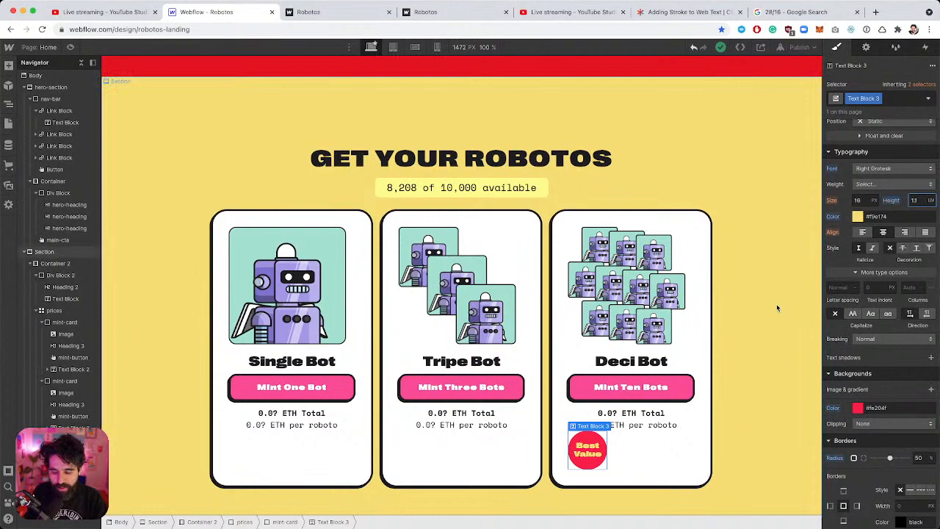
key(super+Tab)
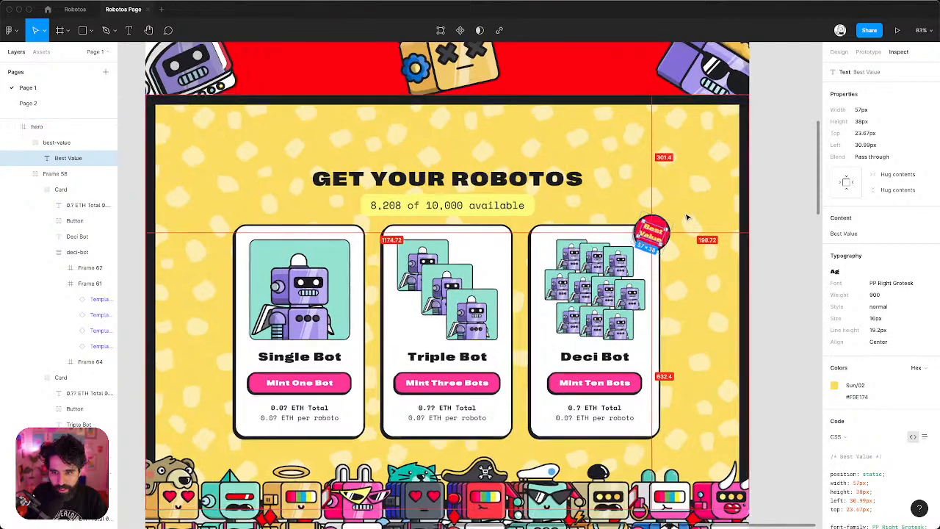
scroll(688, 218, up, 5)
Check the badge's border in Figma's Inspect tab, then set the Webflow badge's border width to 4 px.
click(686, 214)
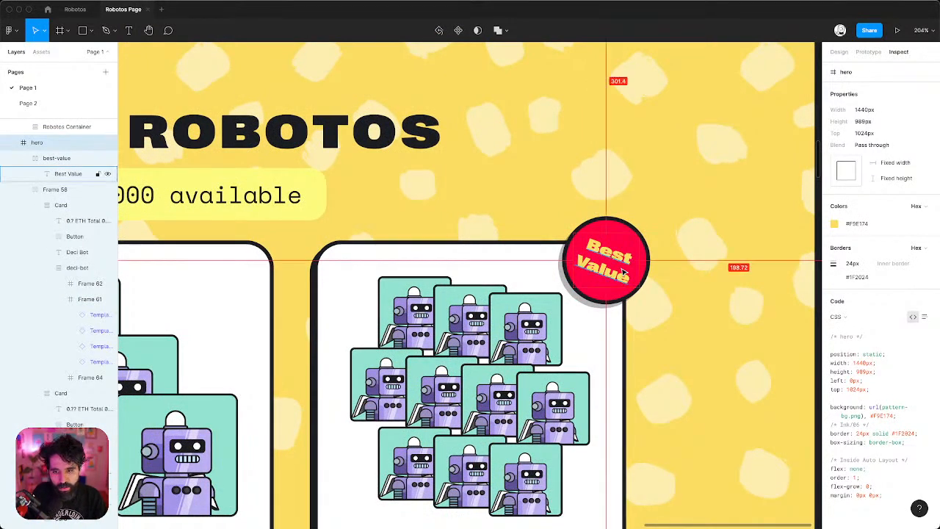
key(super+Tab)
scroll(918, 323, down, 4)
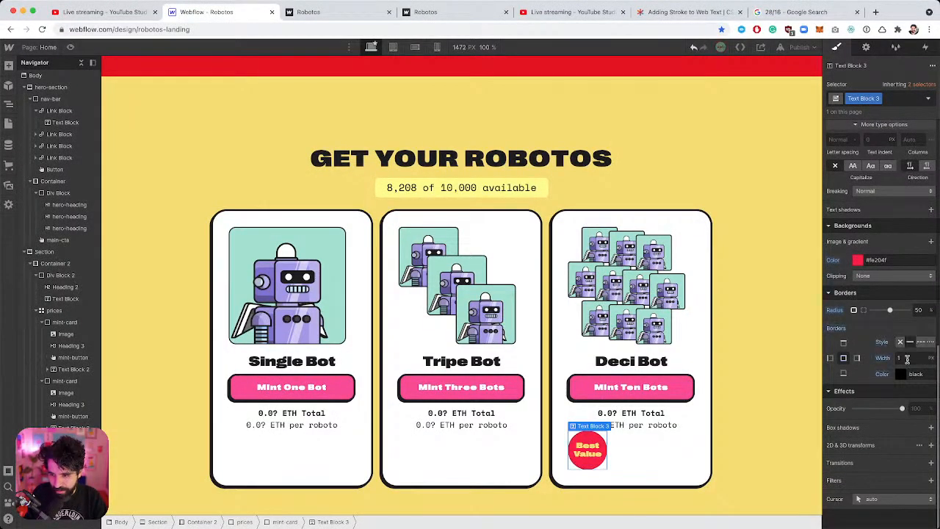
click(907, 358)
text(3)
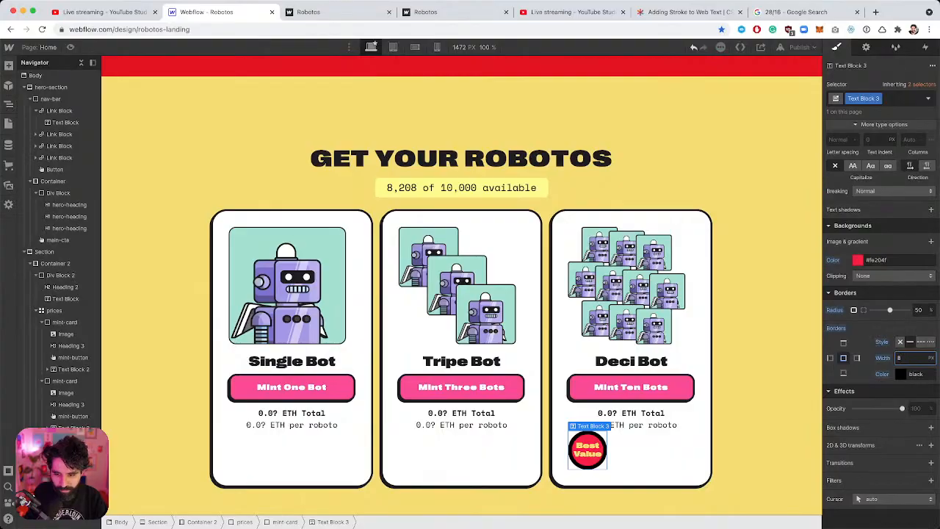
key(super+Tab)
key(super+Tab)
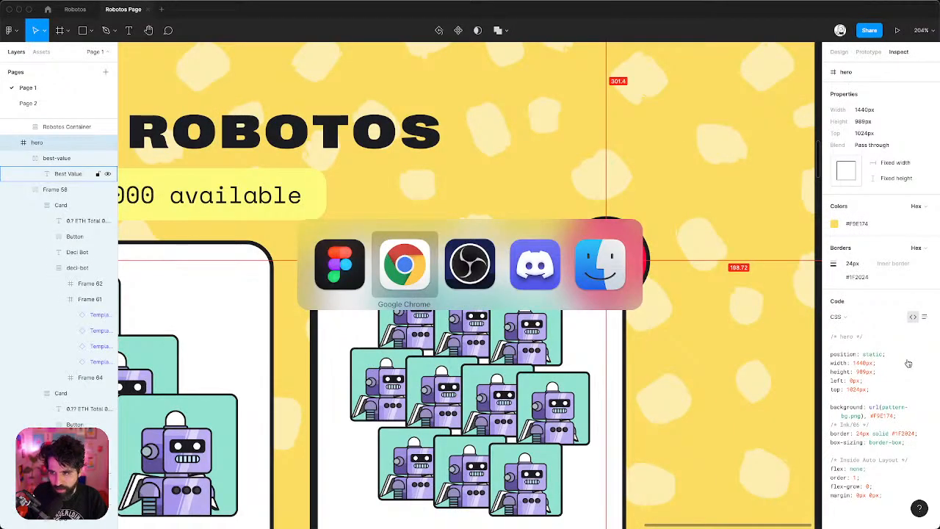
key(Escape)
click(621, 226)
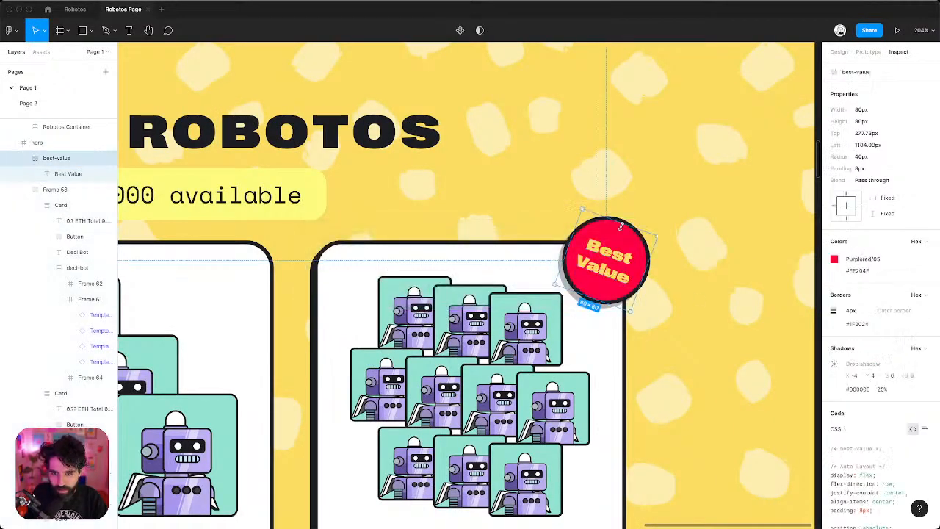
key(super+Tab)
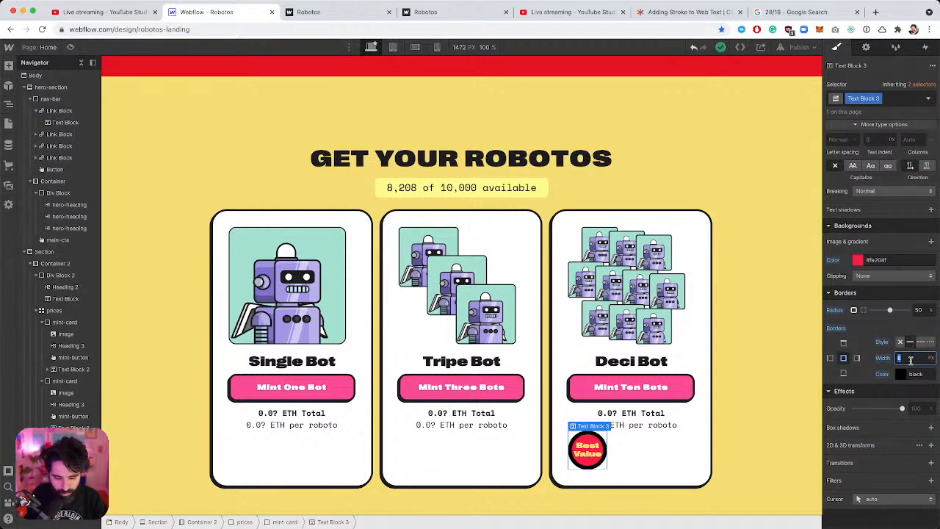
text(4)
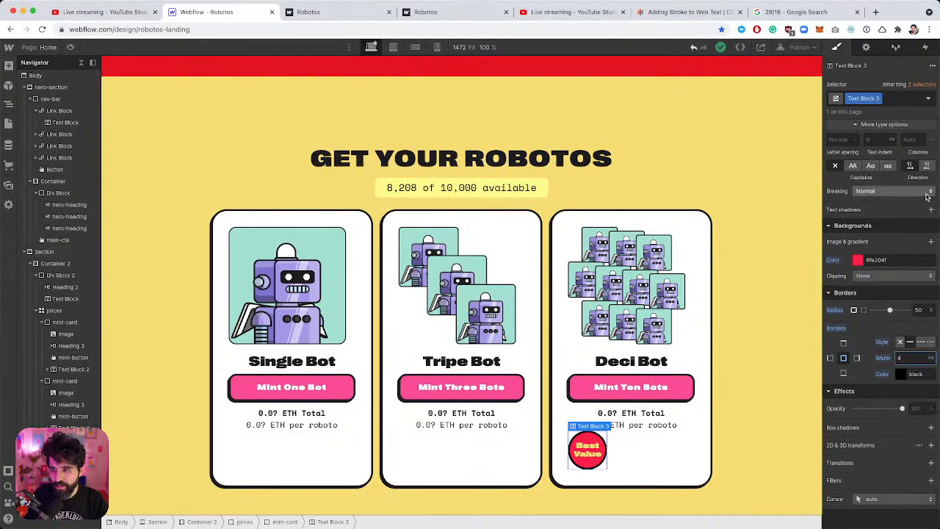
Go to the badge's Size Width field to widen it to 88 px.
scroll(893, 242, up, 5)
scroll(892, 243, up, 2)
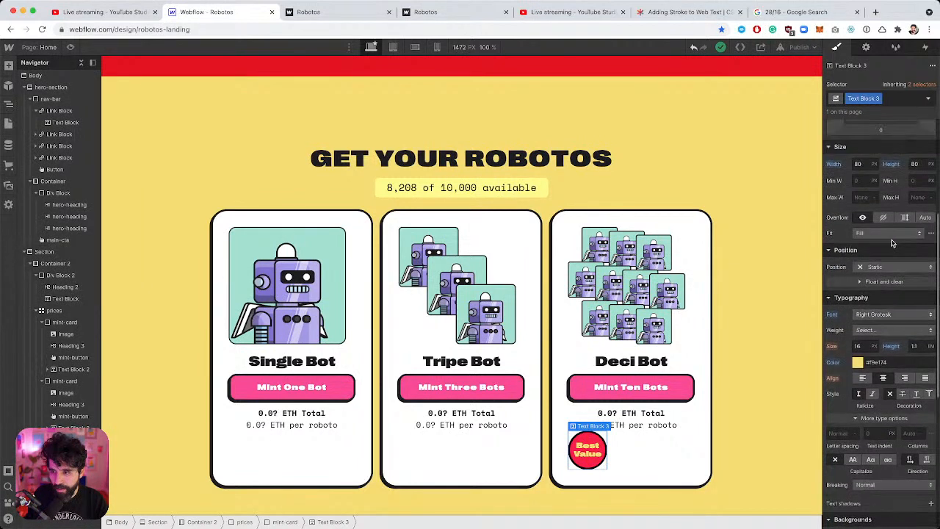
click(864, 168)
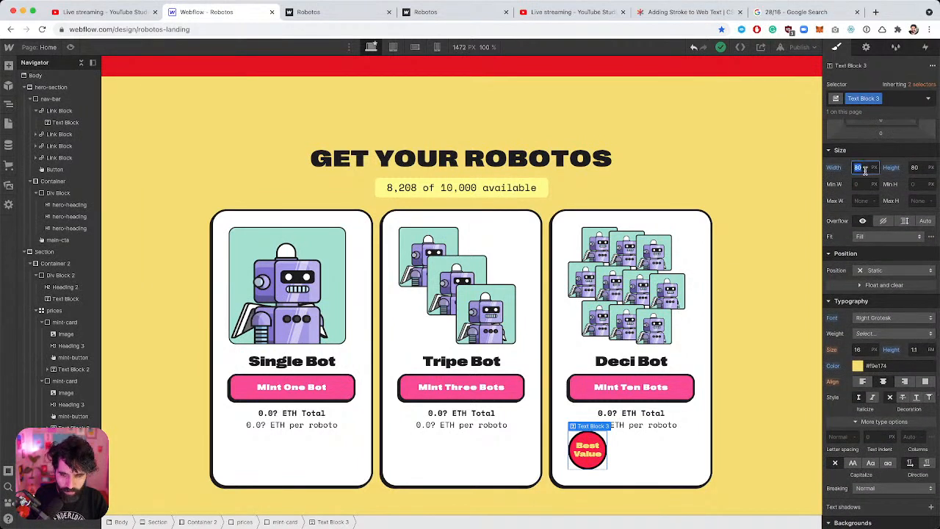
Set the Best Value badge's width and height to 88 px.
text(88)
click(916, 168)
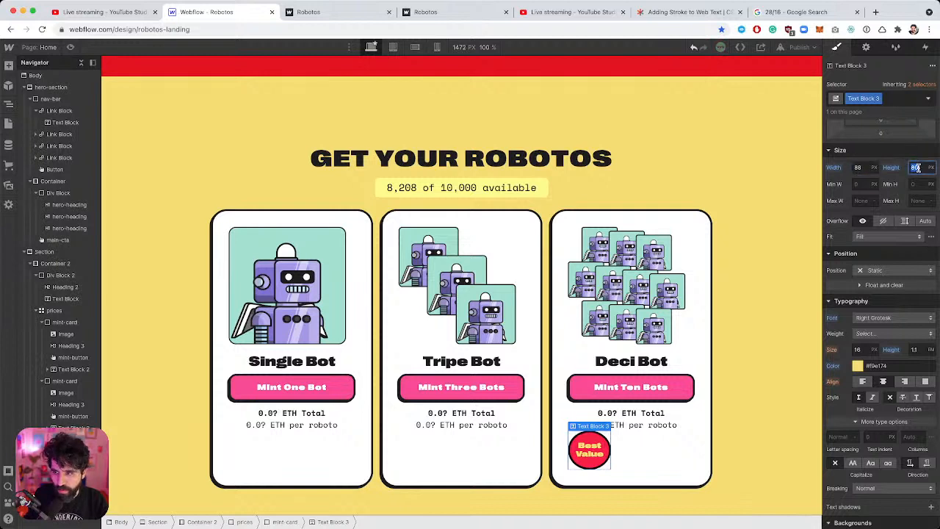
text(88)
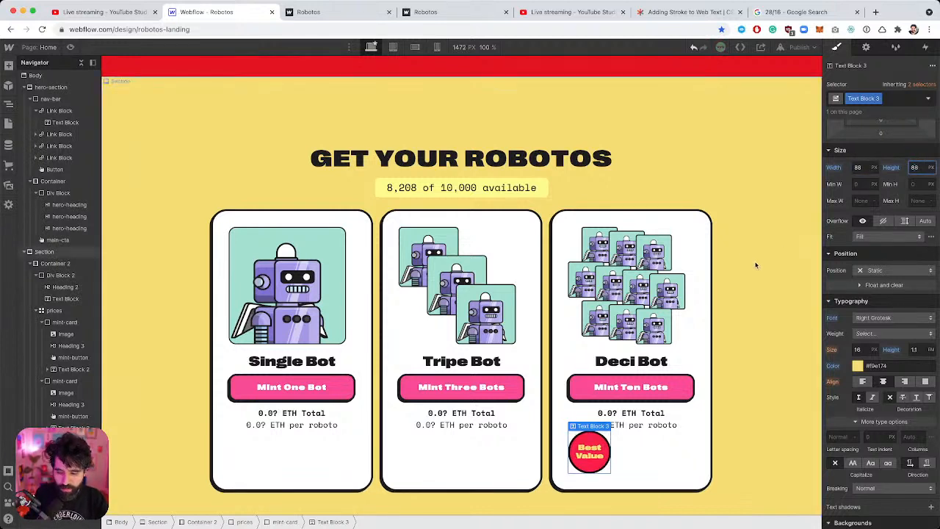
Set the Deci Bot card and the cards container to relative positioning.
scroll(876, 325, down, 1)
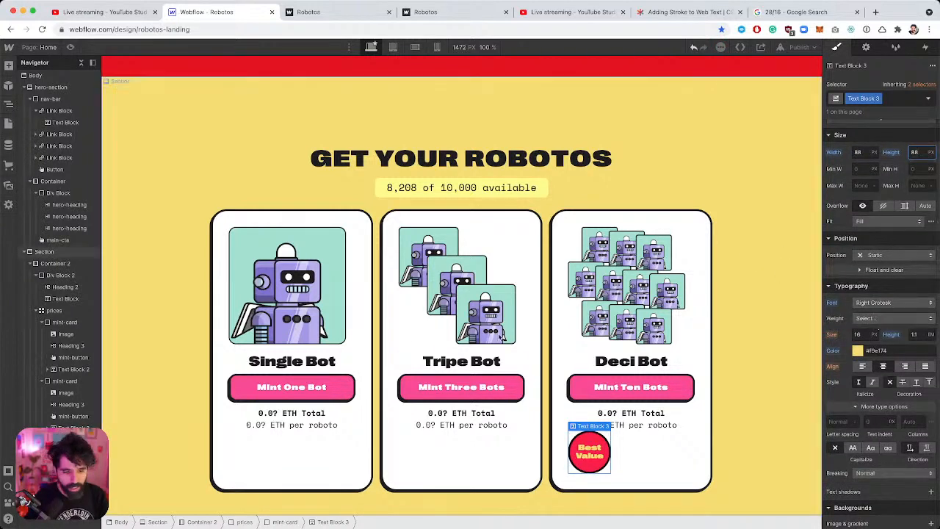
click(559, 221)
click(892, 326)
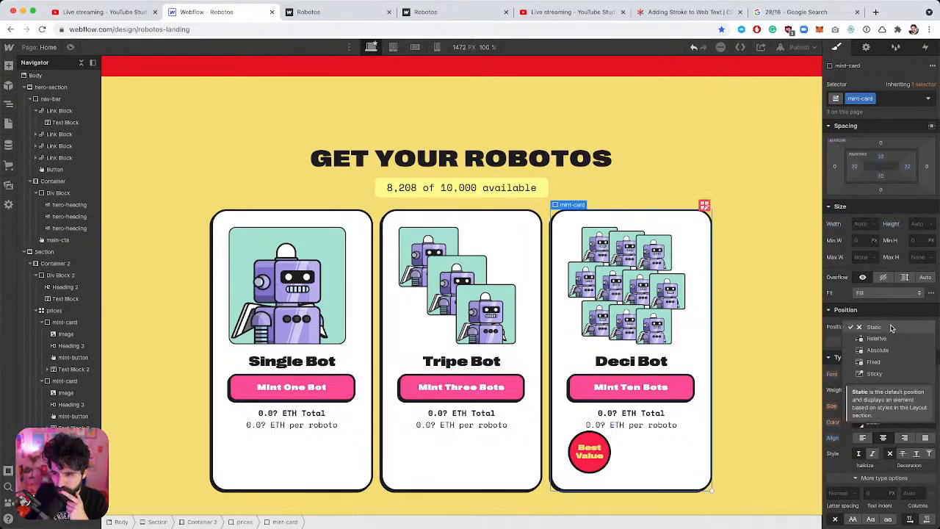
click(893, 345)
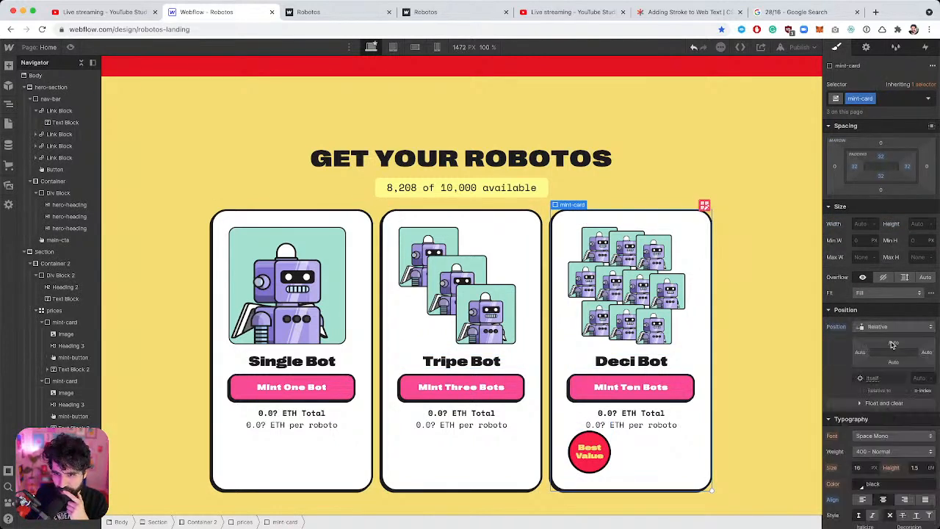
click(543, 209)
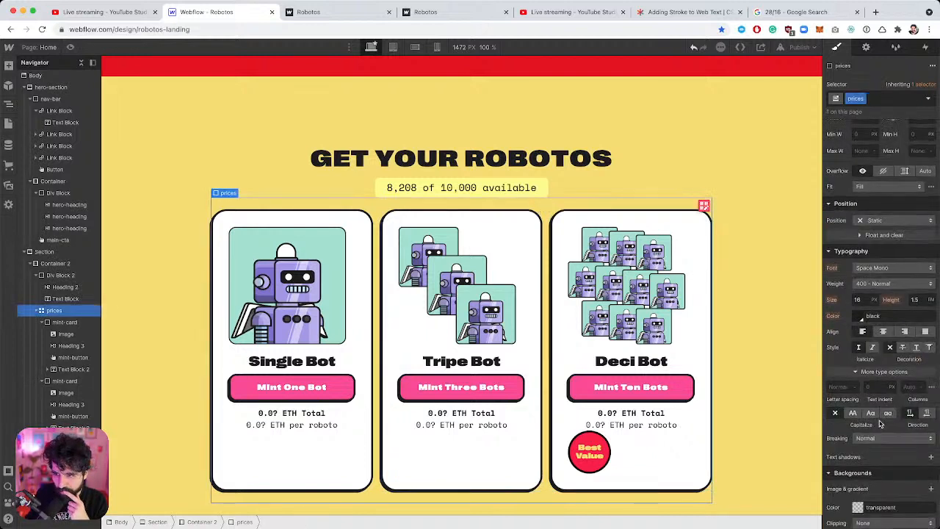
scroll(912, 252, down, 2)
click(910, 257)
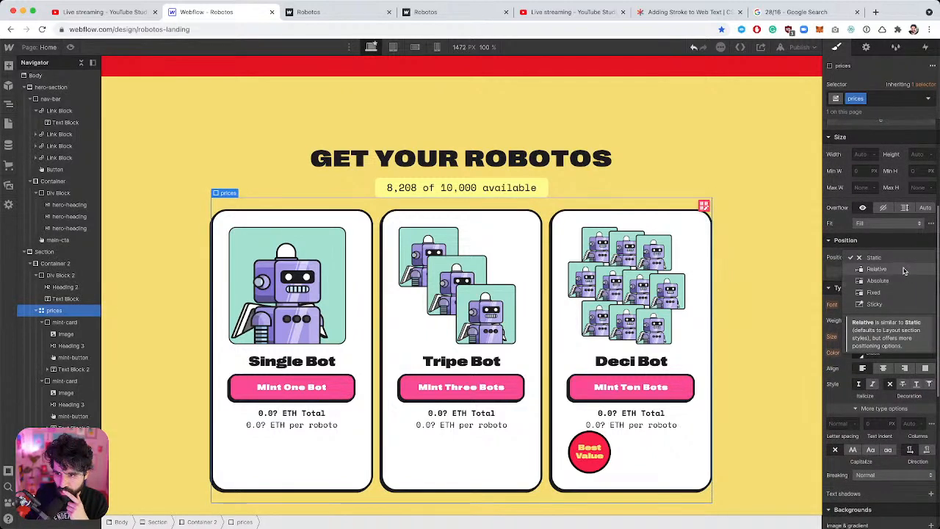
click(905, 277)
Make the yellow section relatively positioned, then reselect the badge's Position options.
click(749, 140)
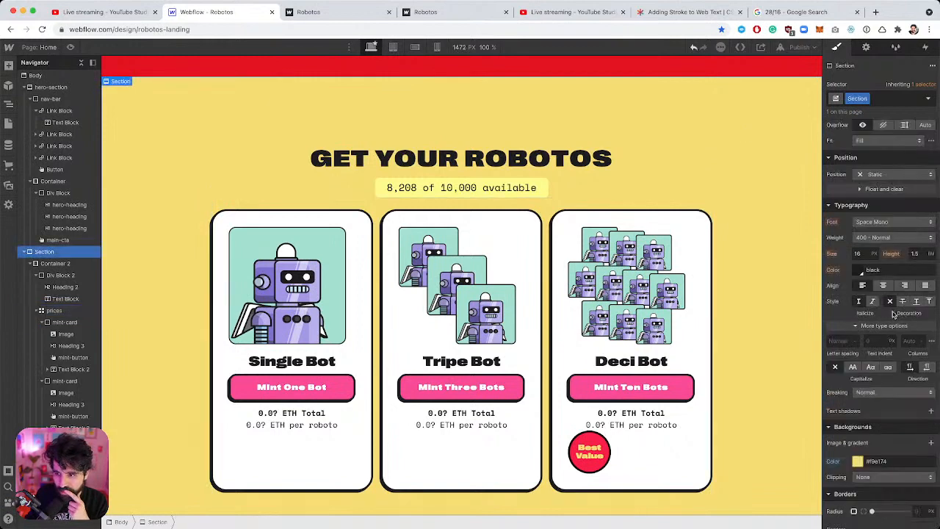
scroll(896, 261, up, 2)
click(895, 228)
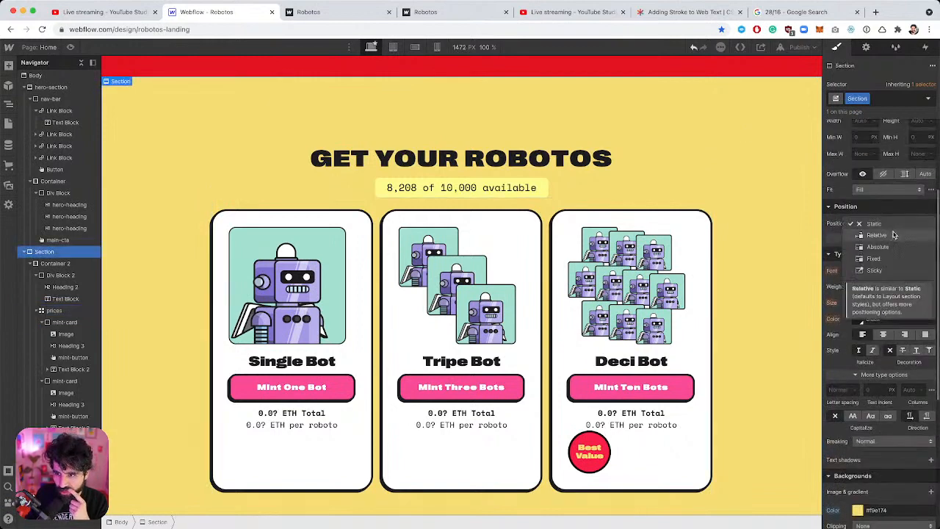
click(894, 236)
click(601, 446)
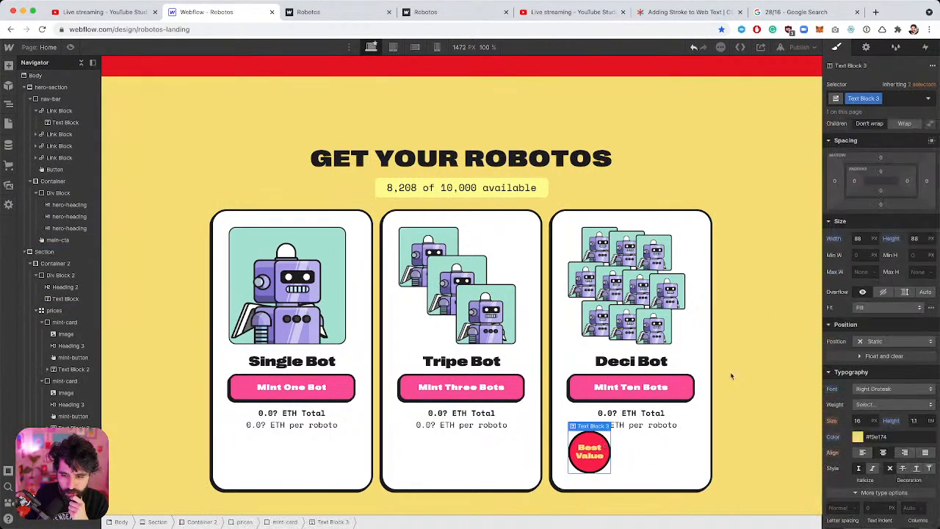
click(870, 341)
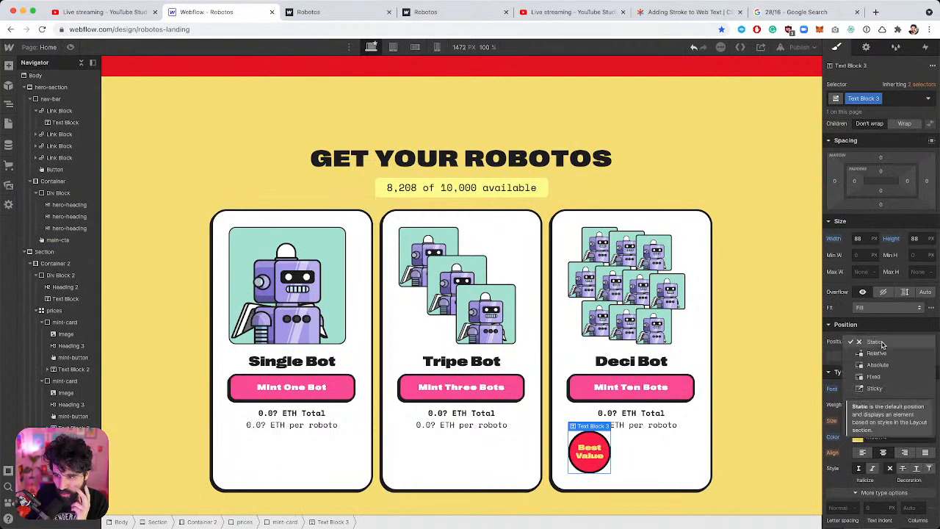
Position the badge absolutely at the card's top-right corner, trying -8px and -16px offsets.
click(894, 368)
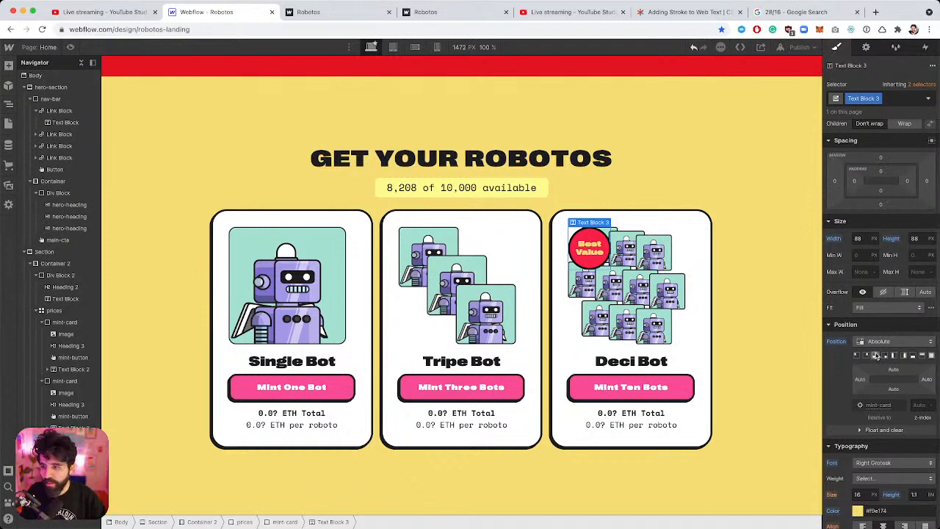
click(870, 356)
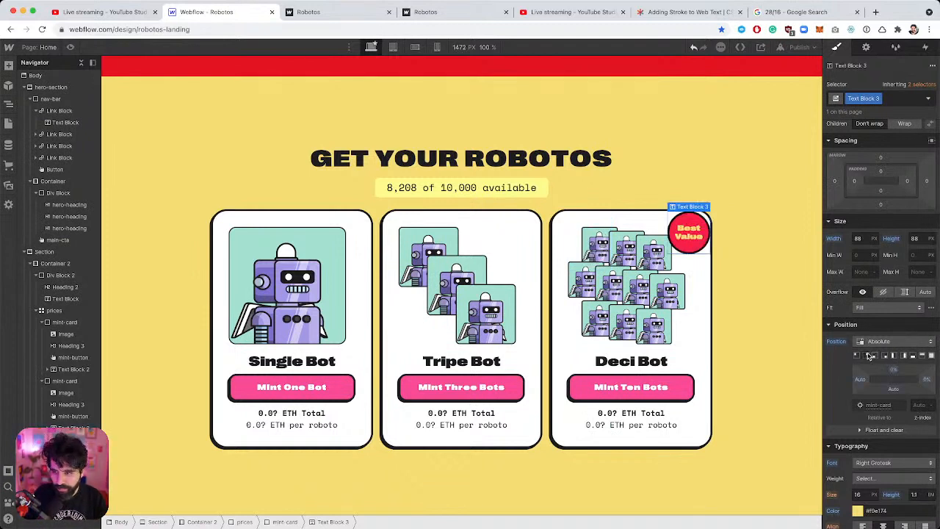
click(896, 370)
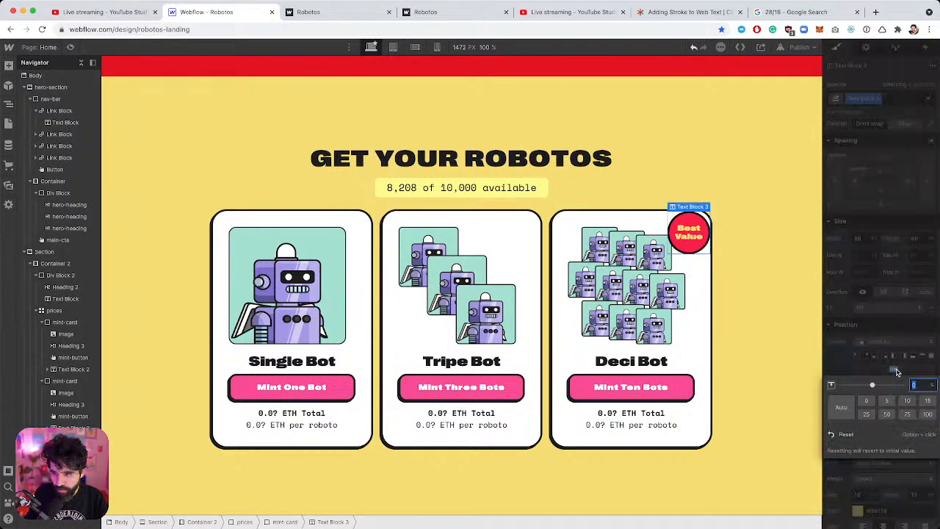
text(-10)
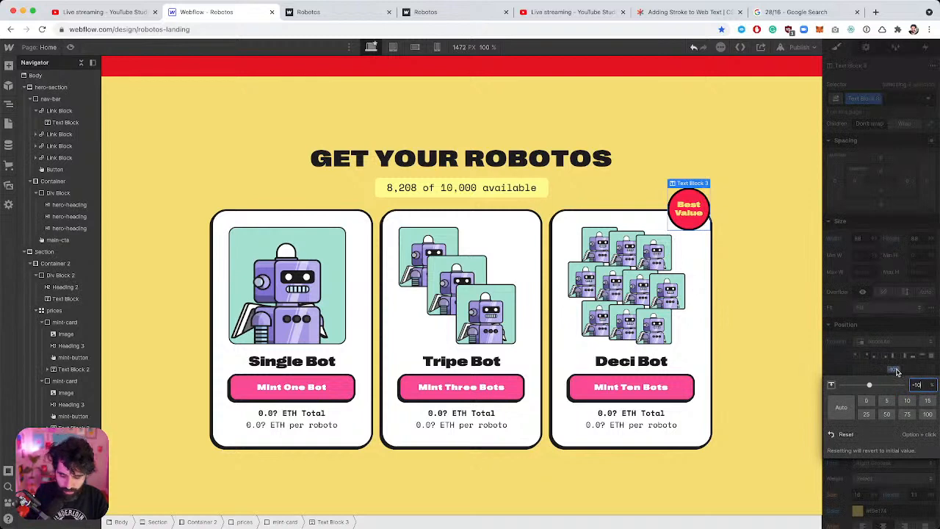
key(BackSpace)
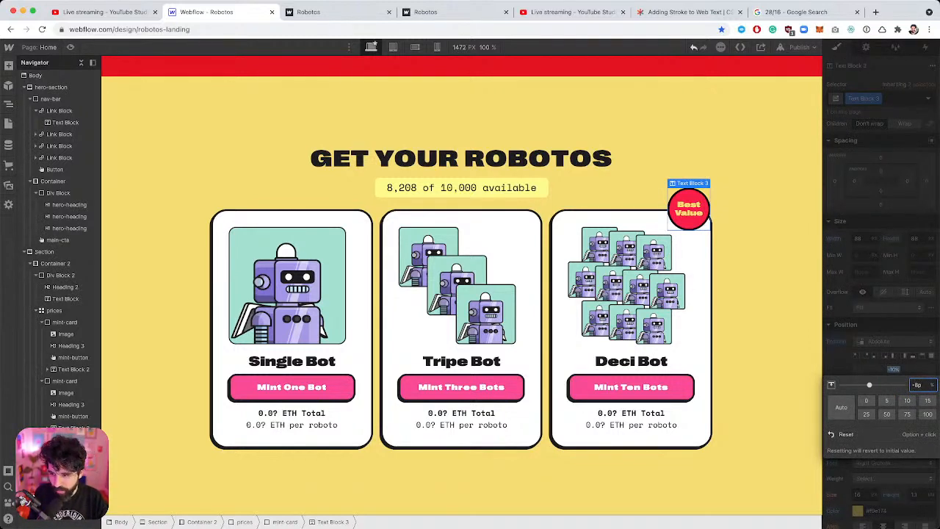
text(8px)
key(Return)
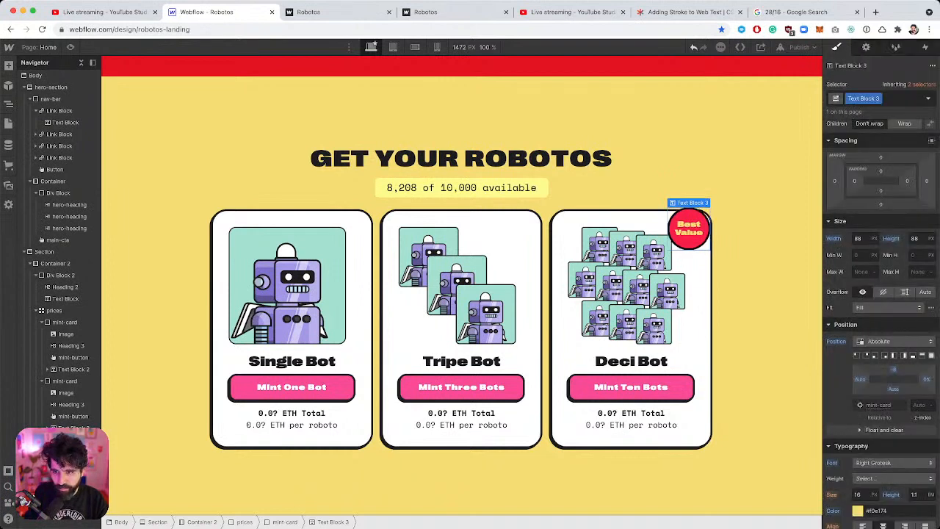
click(894, 375)
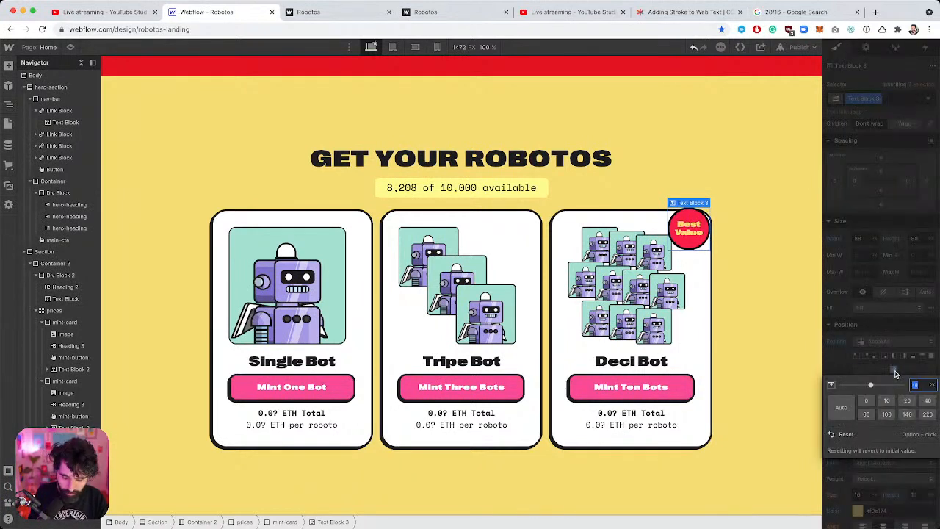
text(-16)
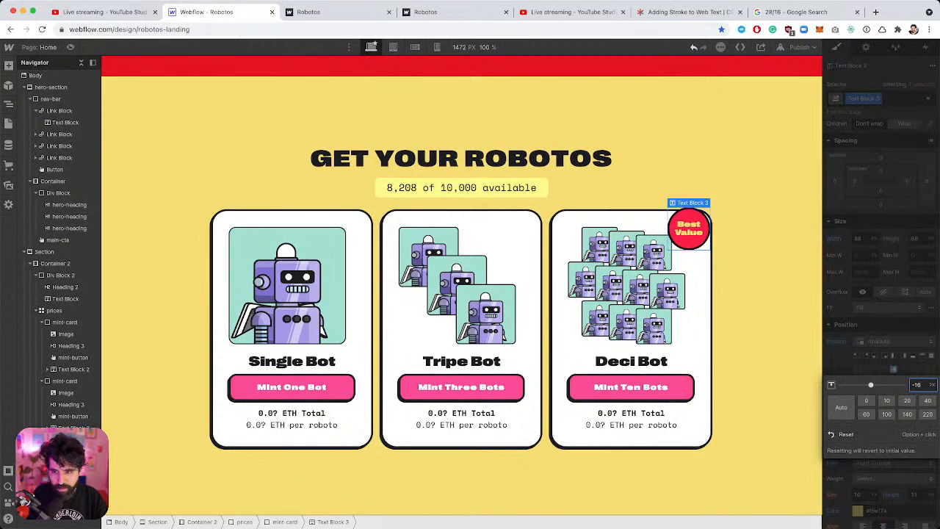
key(Return)
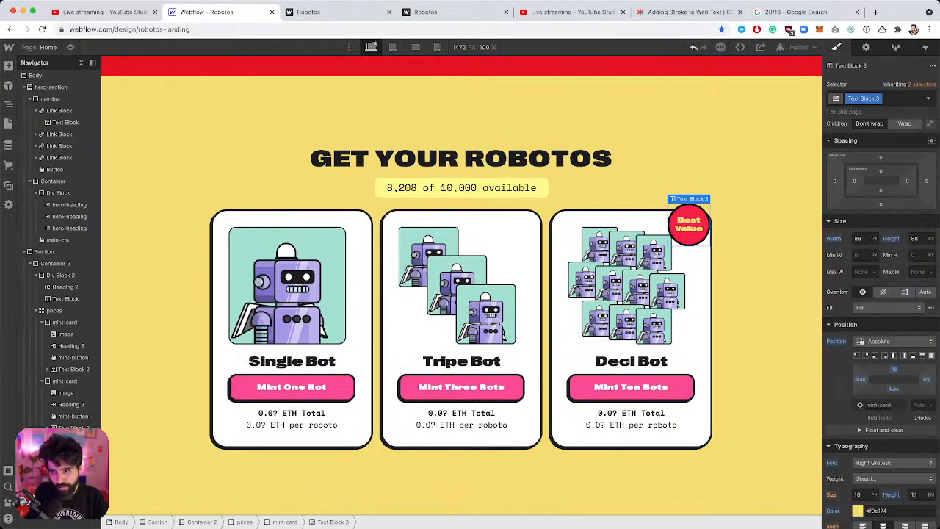
After comparing with Figma, set the badge's top and right offsets to -24px.
key(super+Tab)
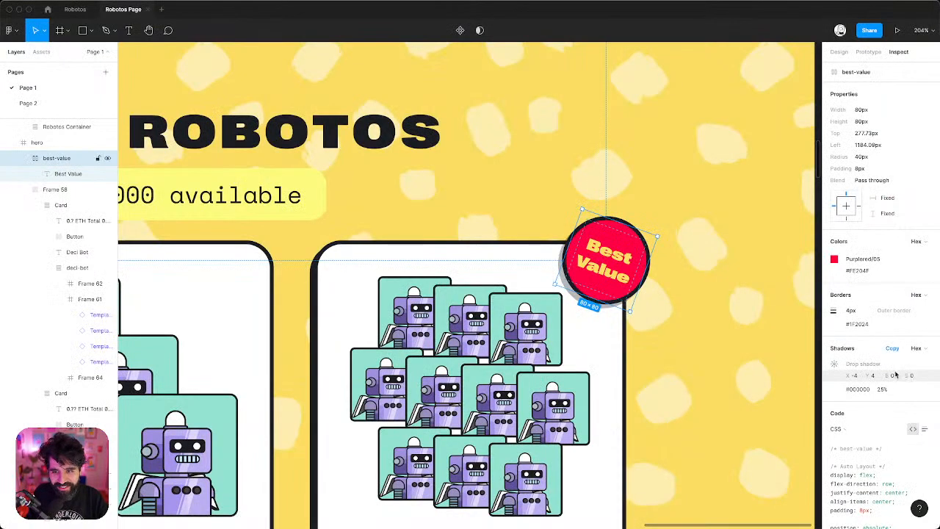
key(super+Tab)
click(895, 372)
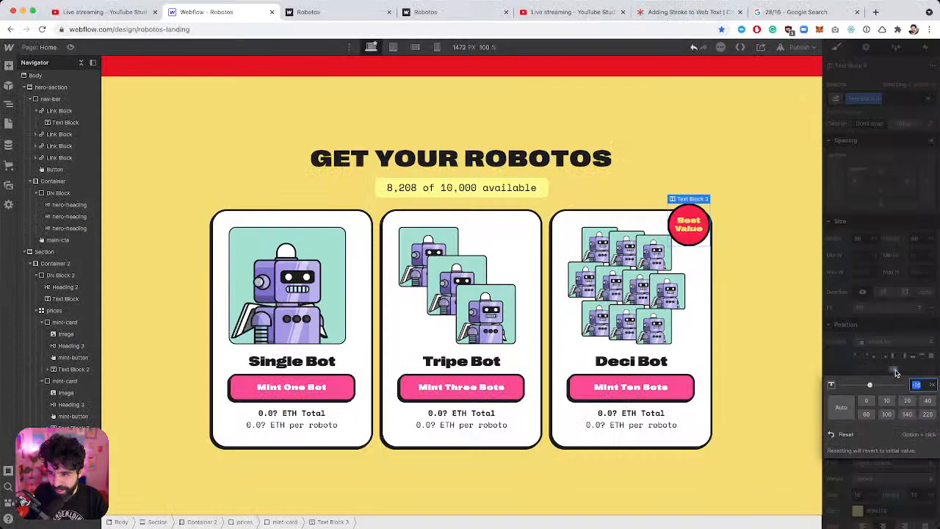
text(4)
key(Return)
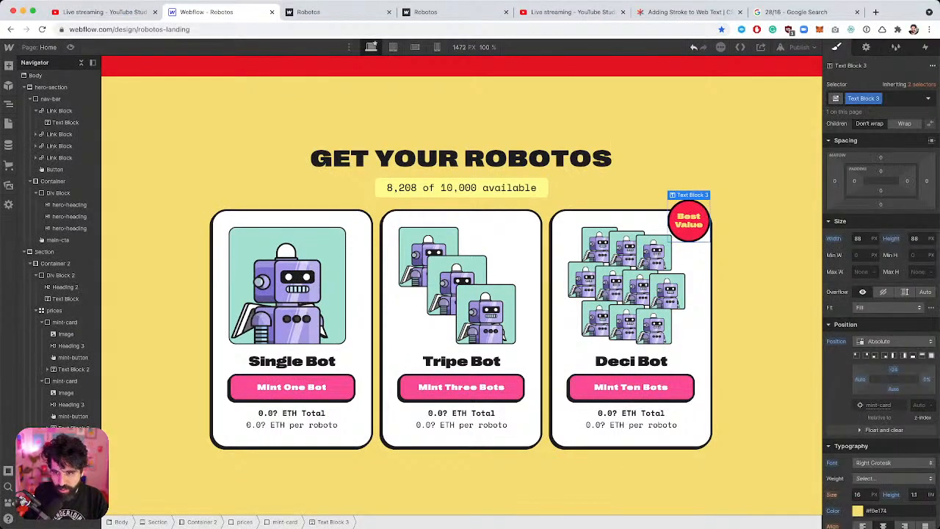
click(926, 379)
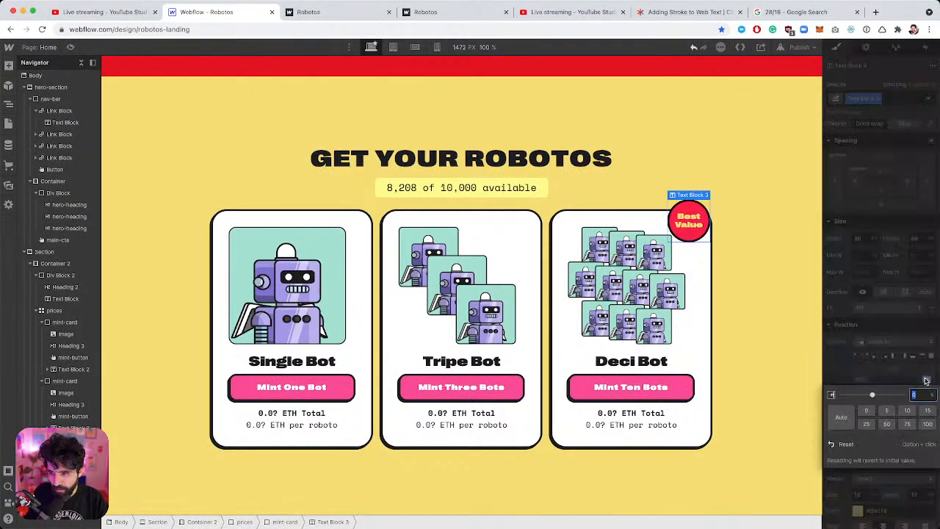
text(-2)
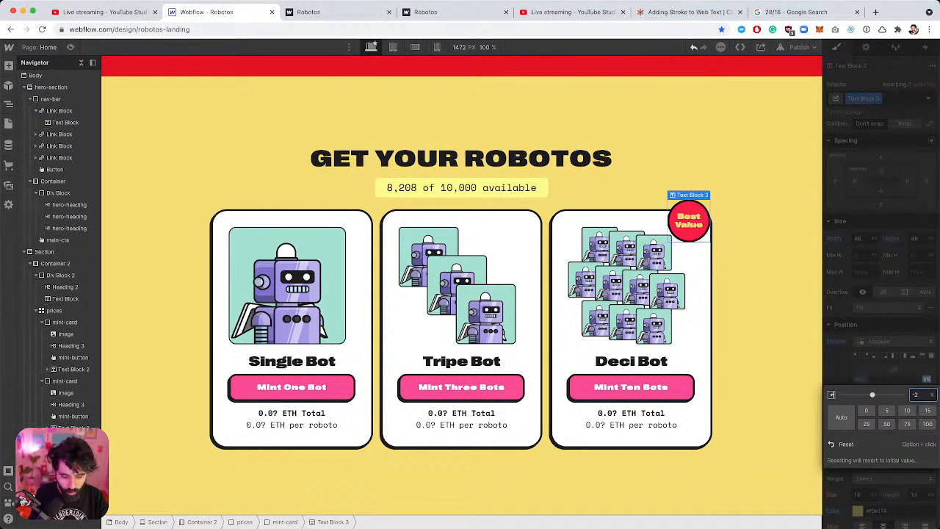
text(4)
key(Return)
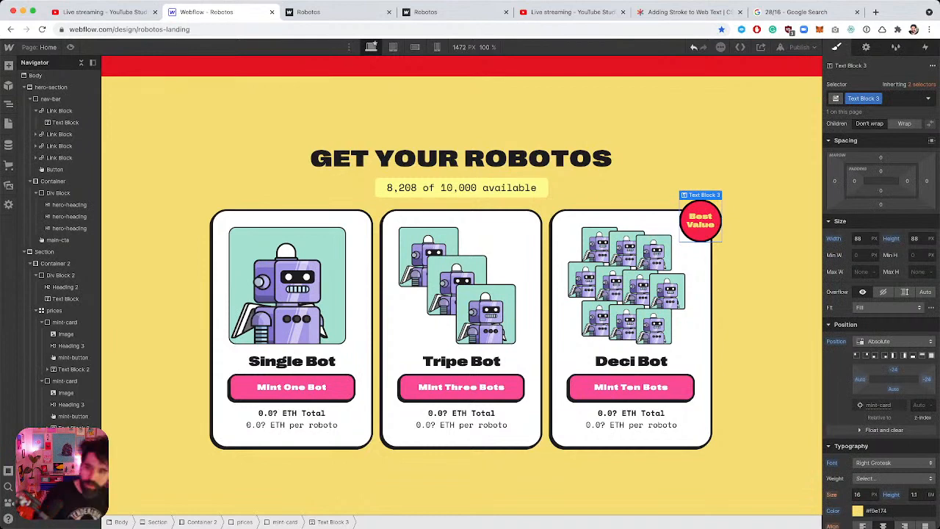
scroll(907, 393, down, 6)
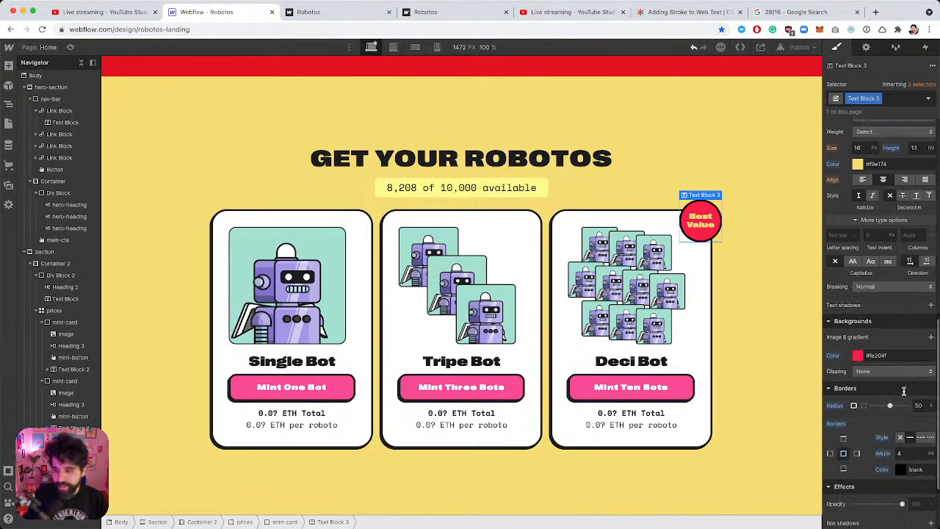
scroll(904, 390, down, 3)
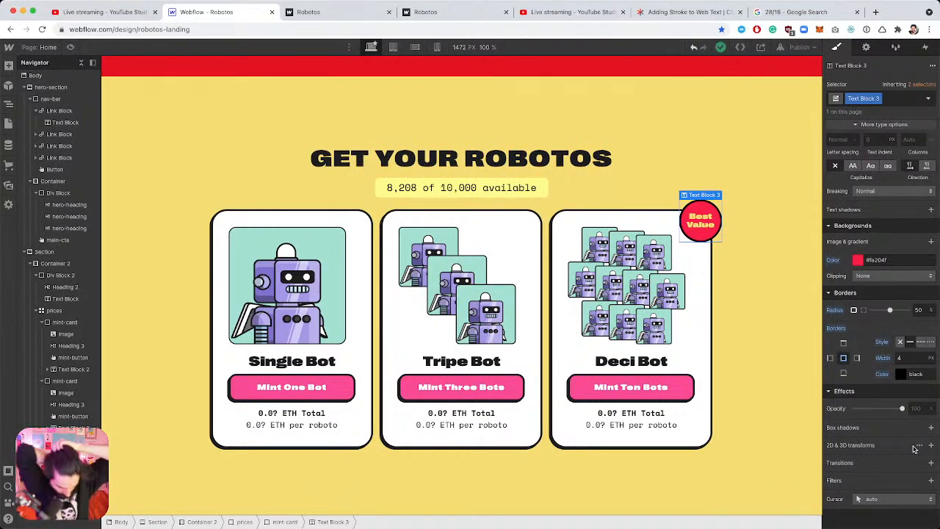
key(super+Tab)
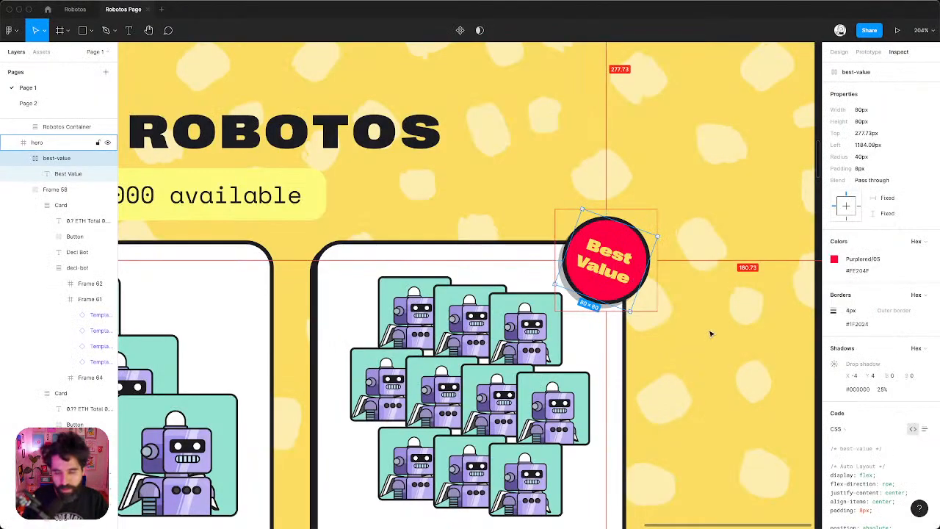
key(super+Tab)
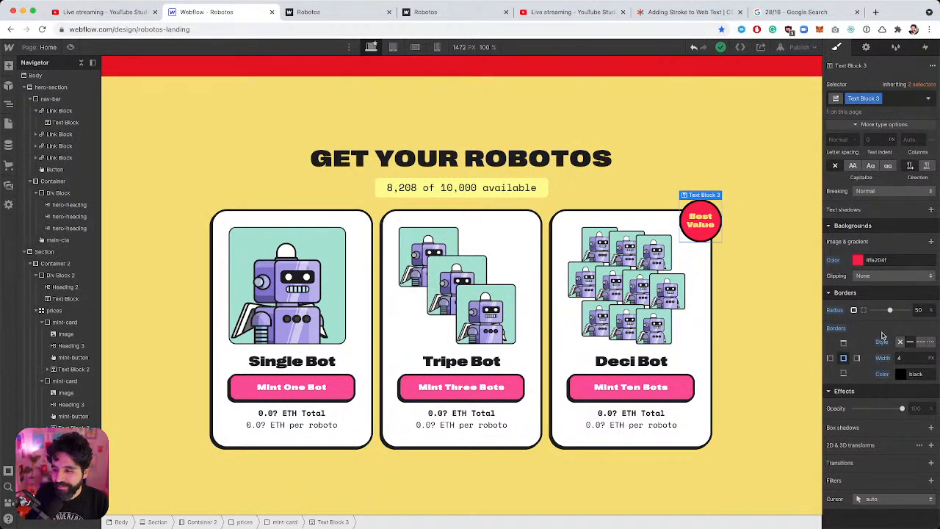
Add a box shadow to the badge with angle 225, distance 8 and blur 0.
click(932, 426)
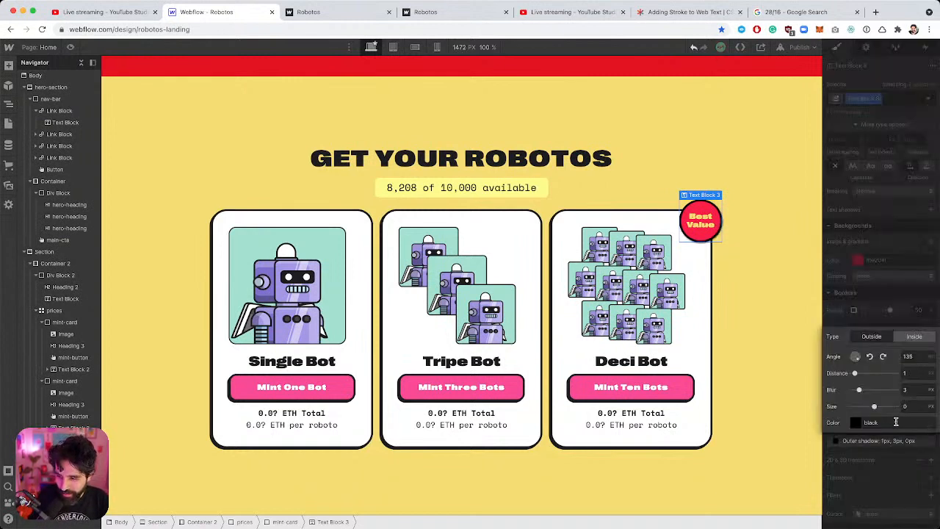
click(883, 356)
click(883, 356)
click(914, 374)
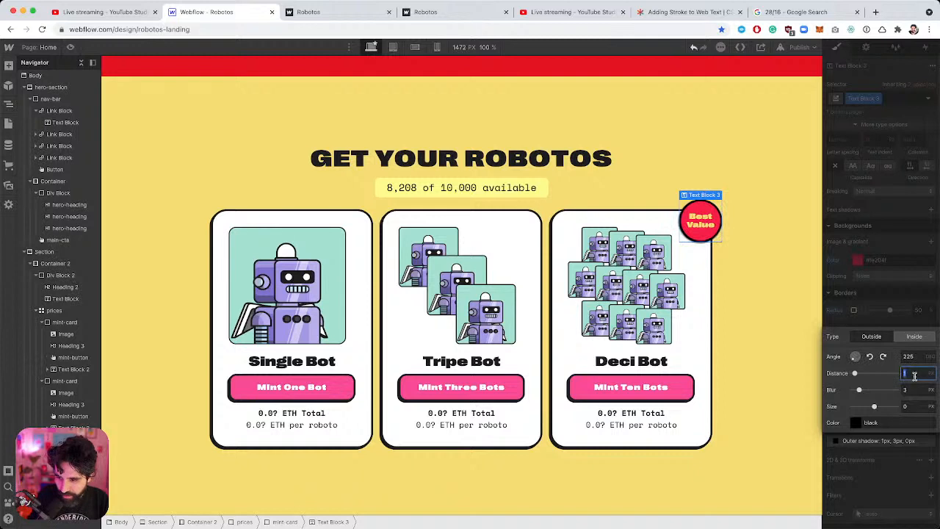
text(8)
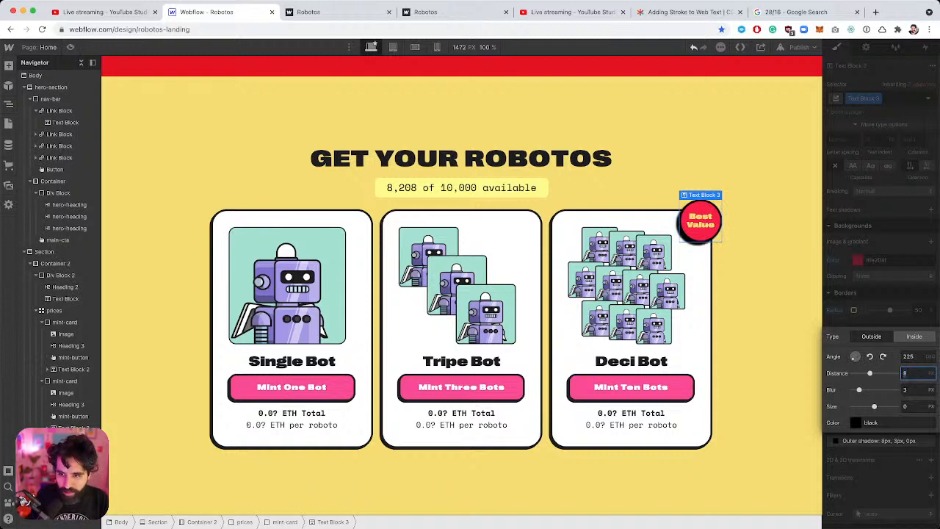
click(914, 390)
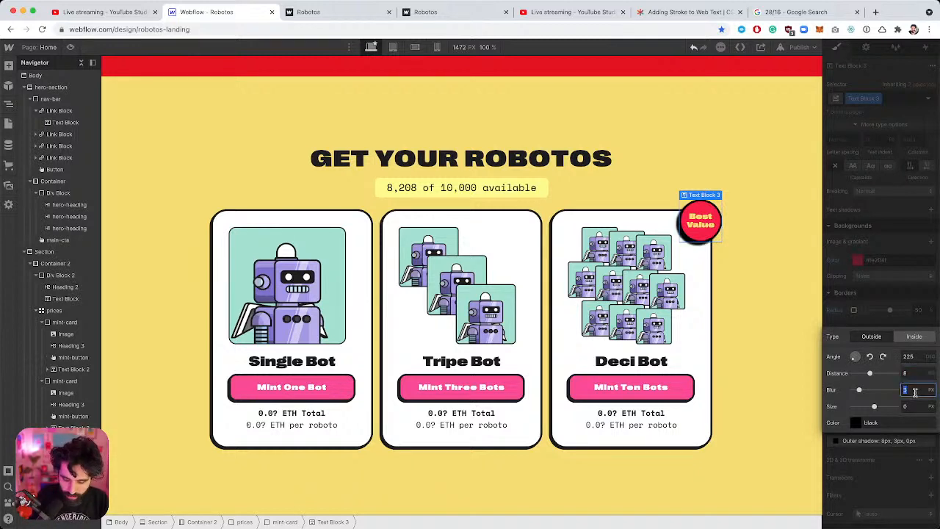
text(0)
Make the shadow colour the saved Black swatch at 25% opacity.
click(857, 424)
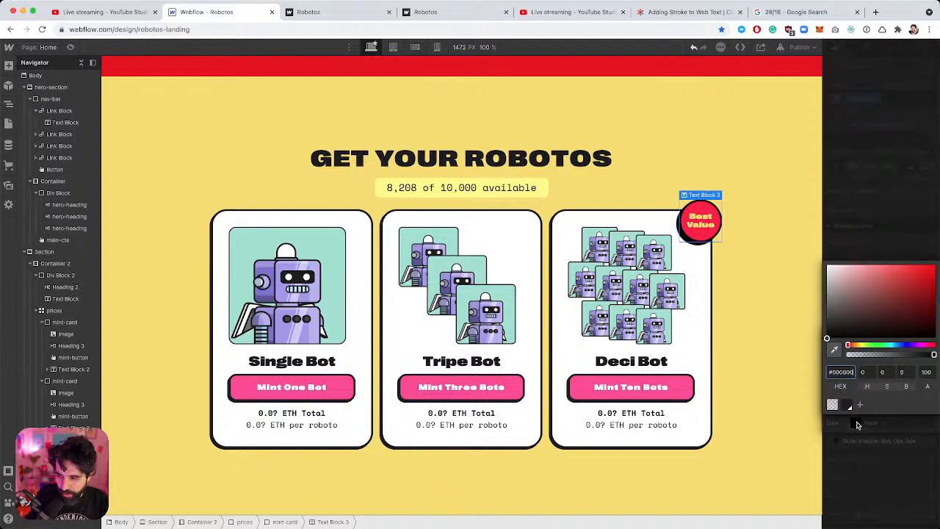
click(850, 405)
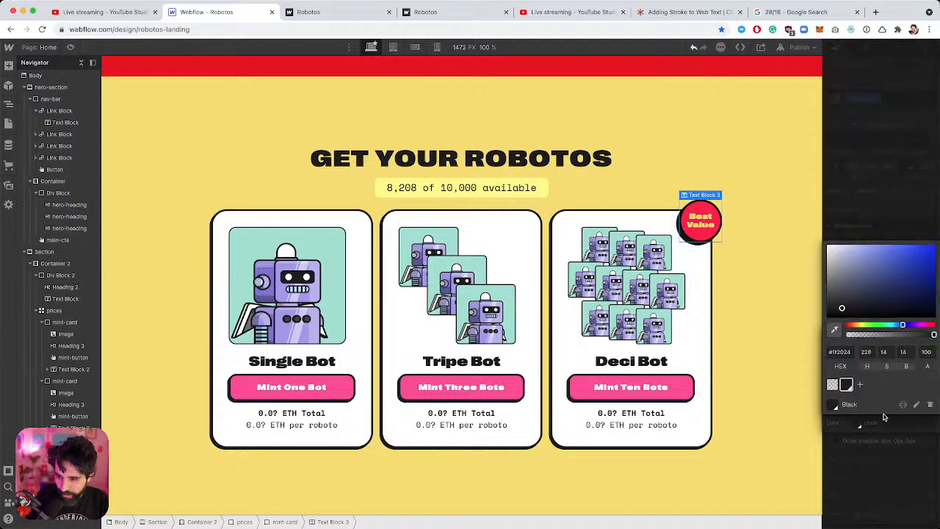
click(927, 352)
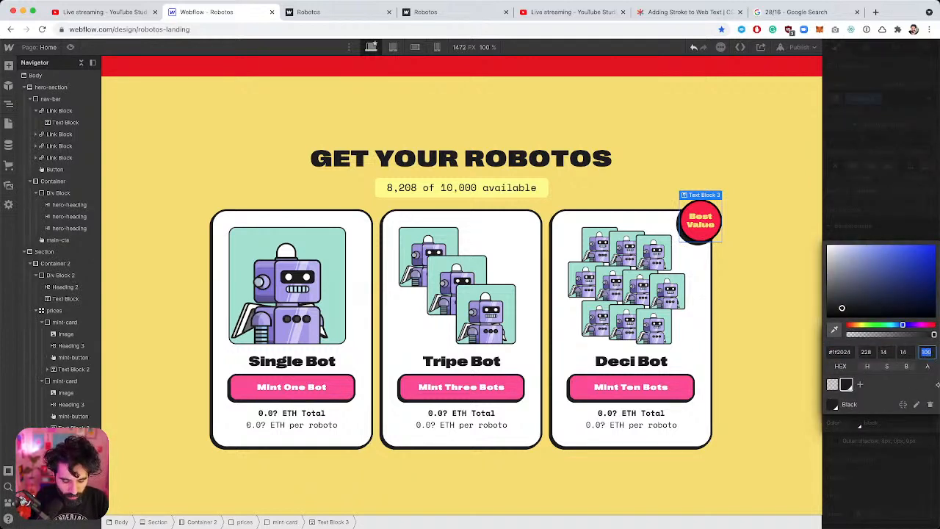
text(25)
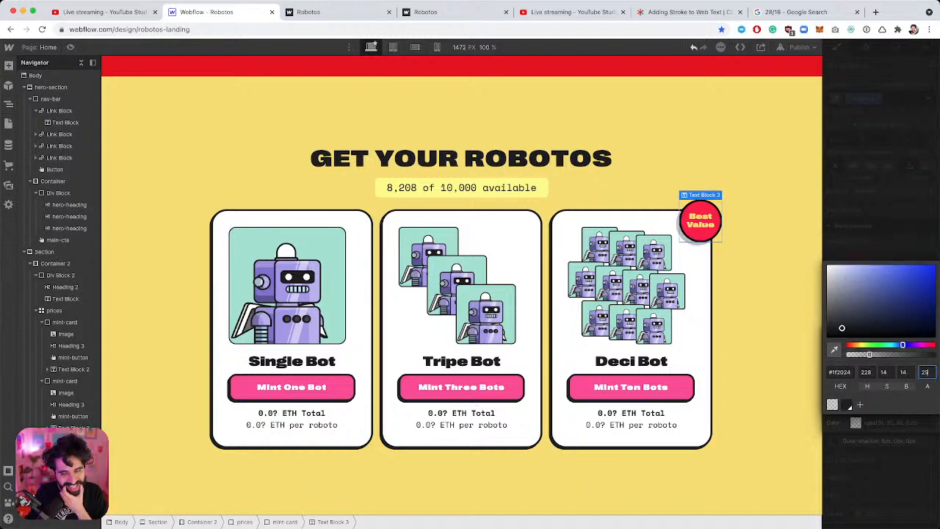
click(896, 243)
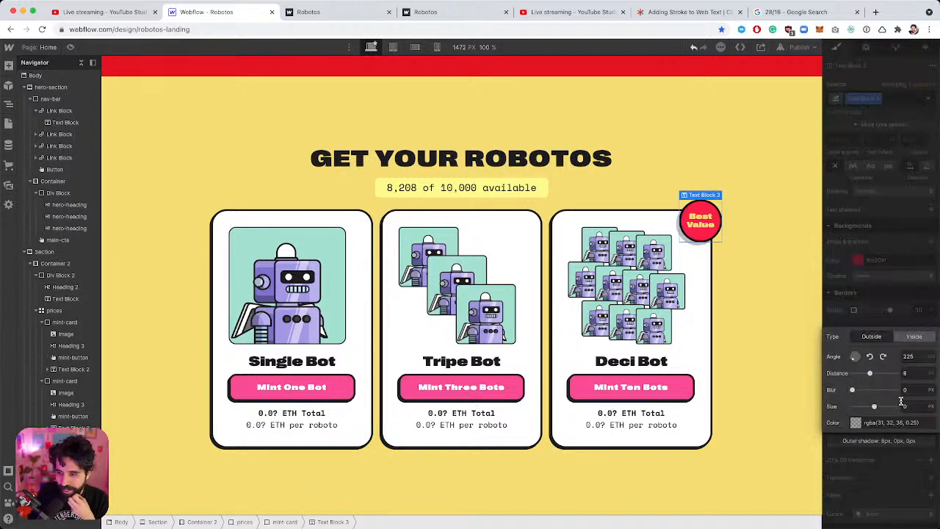
click(884, 467)
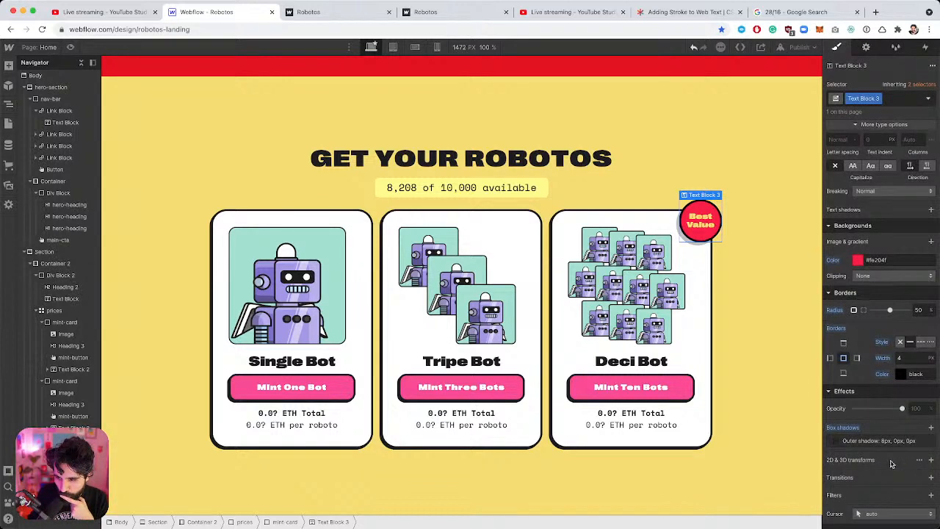
Add a Rotate transform to the badge with a 20deg Z rotation.
click(931, 460)
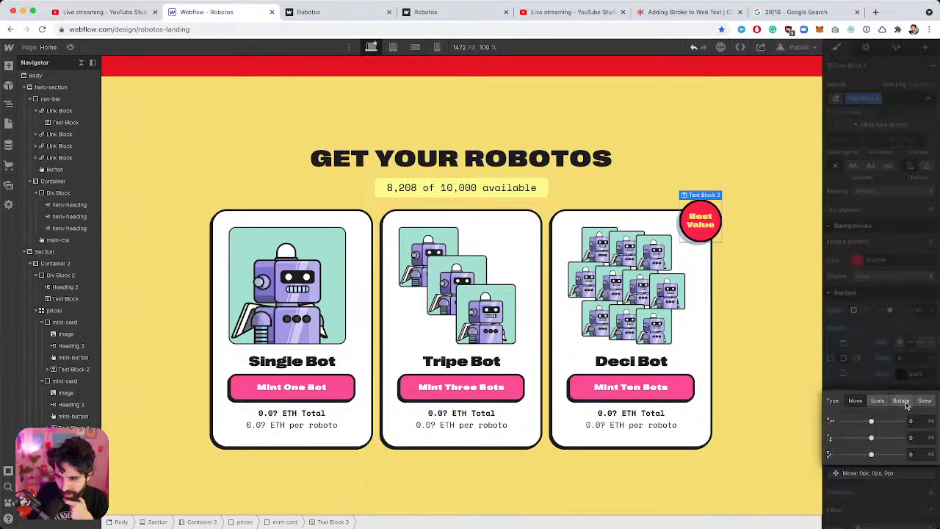
click(904, 403)
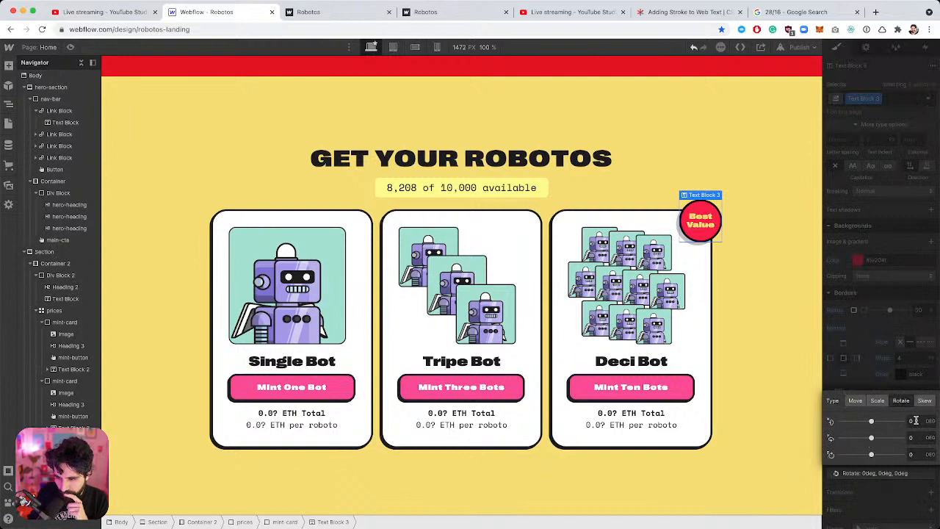
click(915, 454)
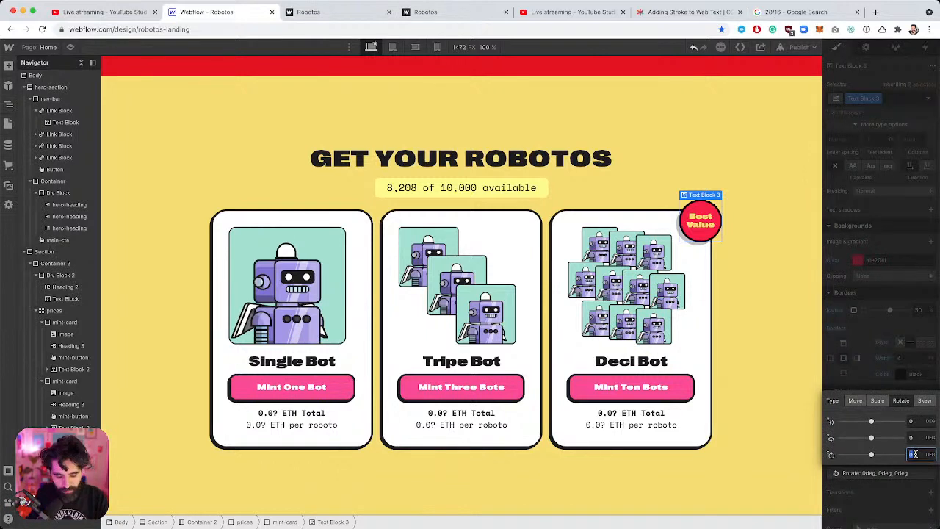
text(45)
key(BackSpace)
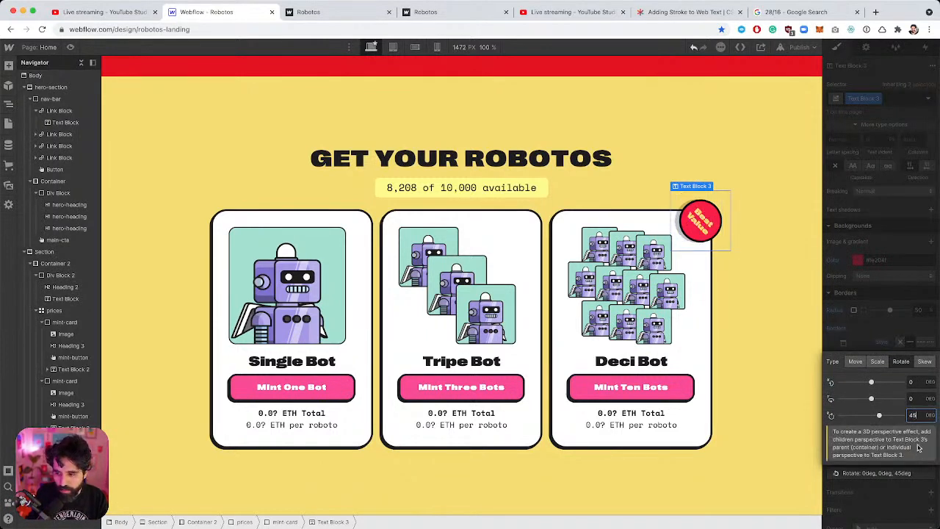
text(20)
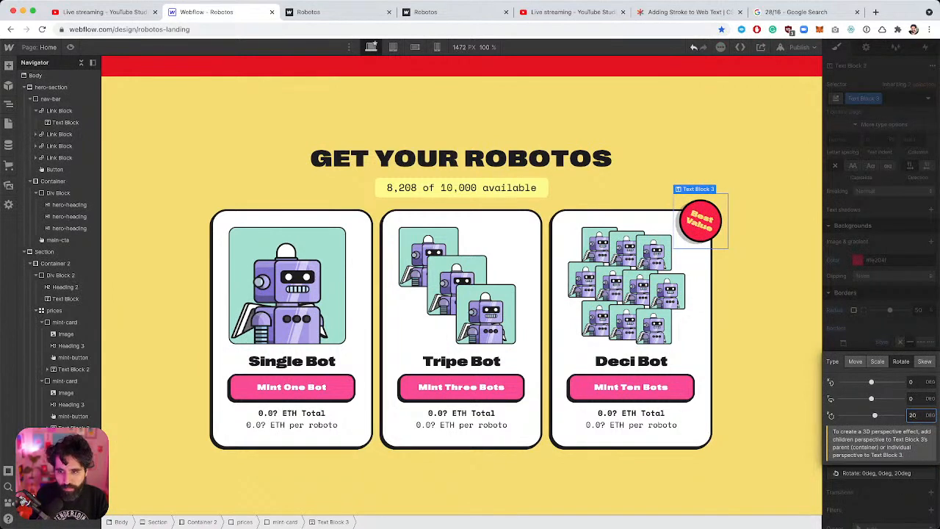
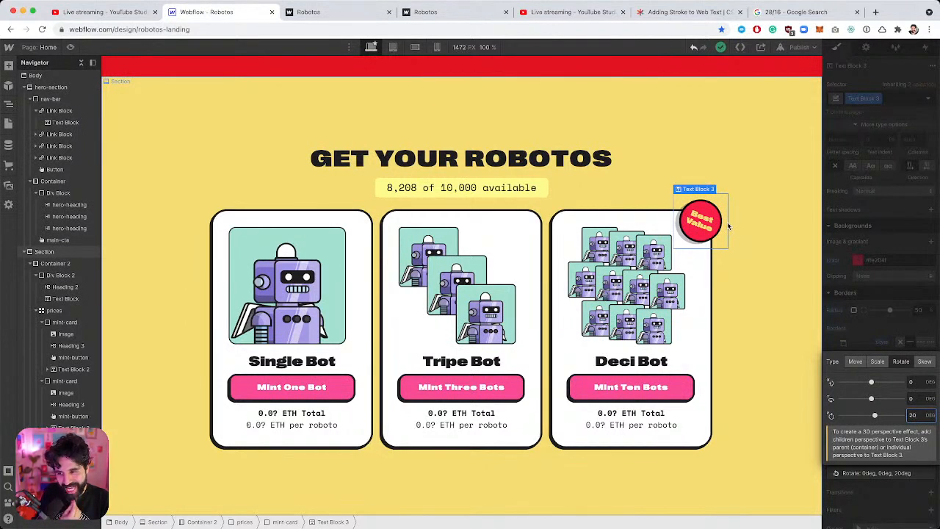
Close the badge's 20deg transform settings and show its interactions panel.
click(884, 325)
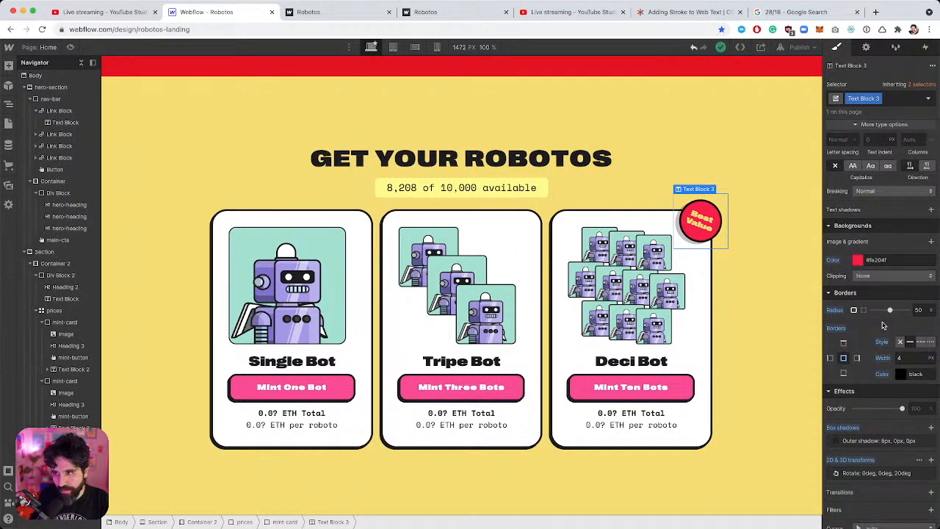
click(925, 47)
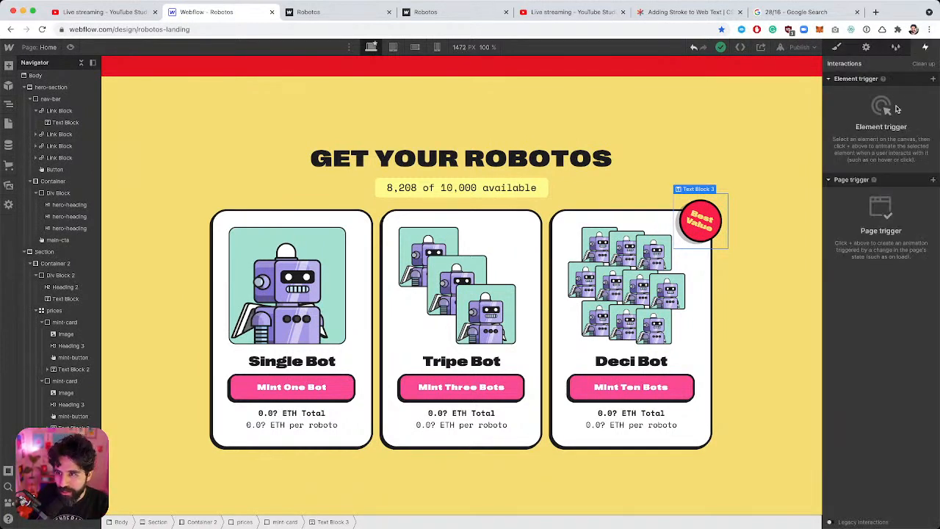
Add a scroll-into-view trigger to the badge, trying Pop before settling on Jiggle.
click(932, 79)
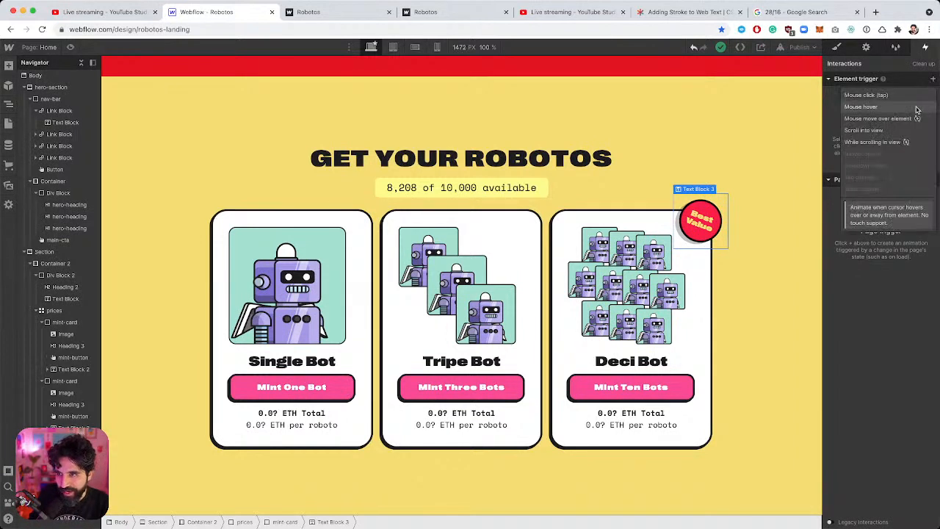
click(907, 131)
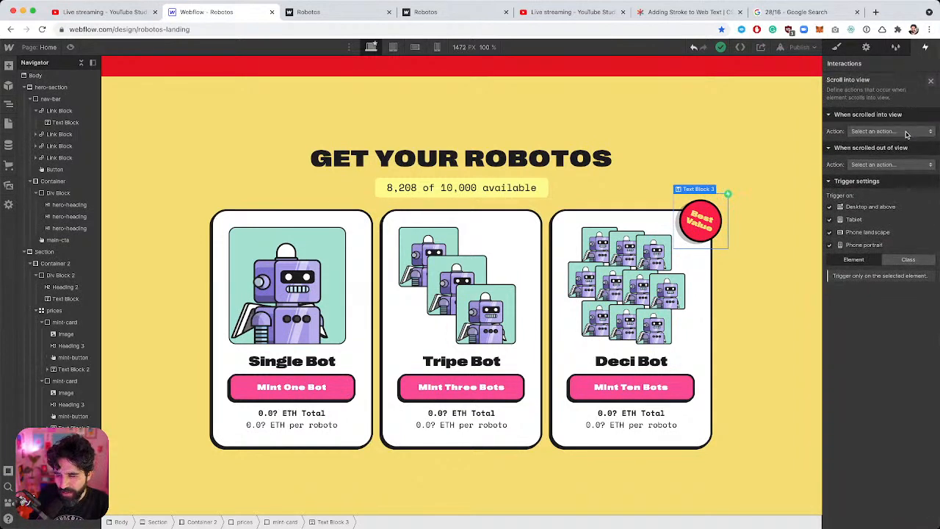
click(907, 132)
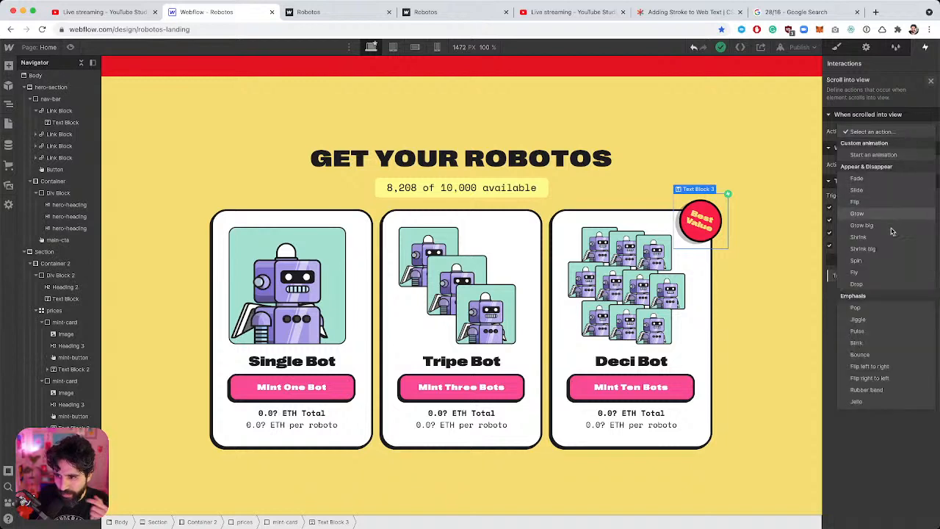
click(884, 313)
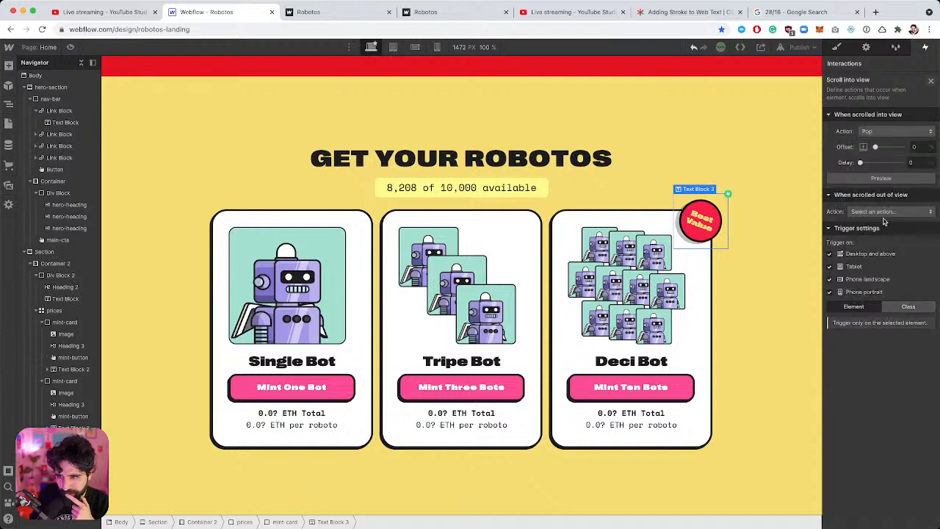
click(895, 177)
click(897, 178)
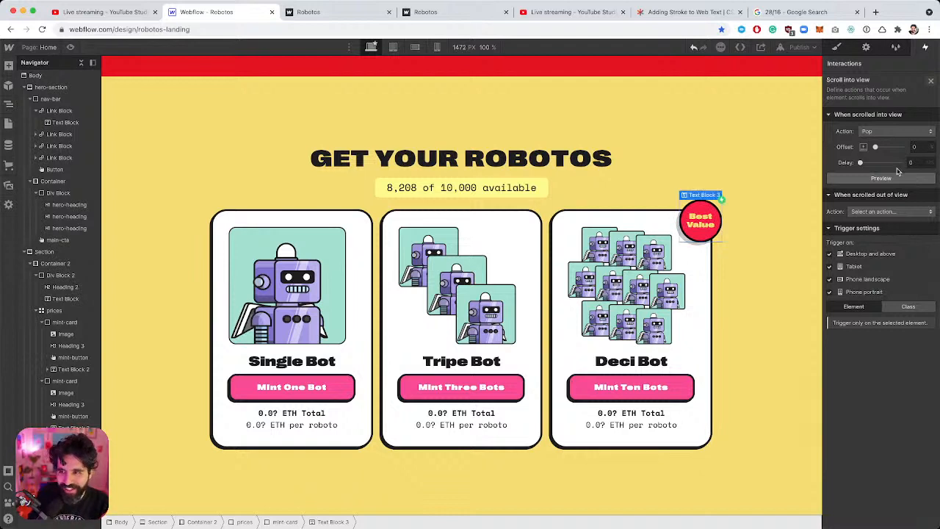
click(897, 132)
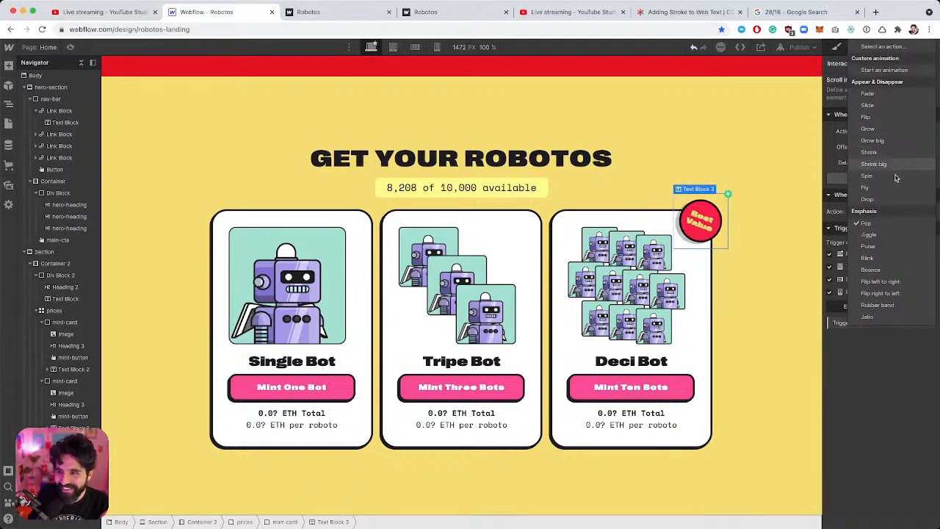
click(889, 235)
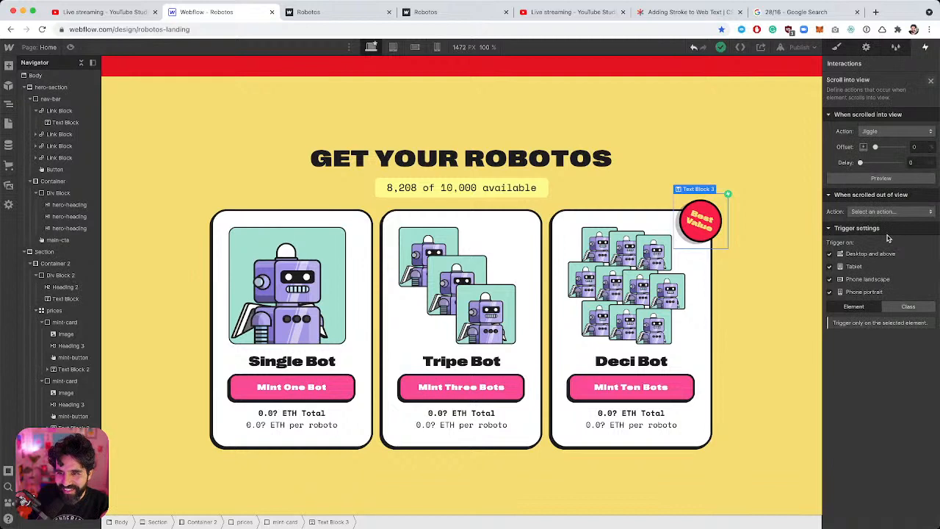
click(884, 180)
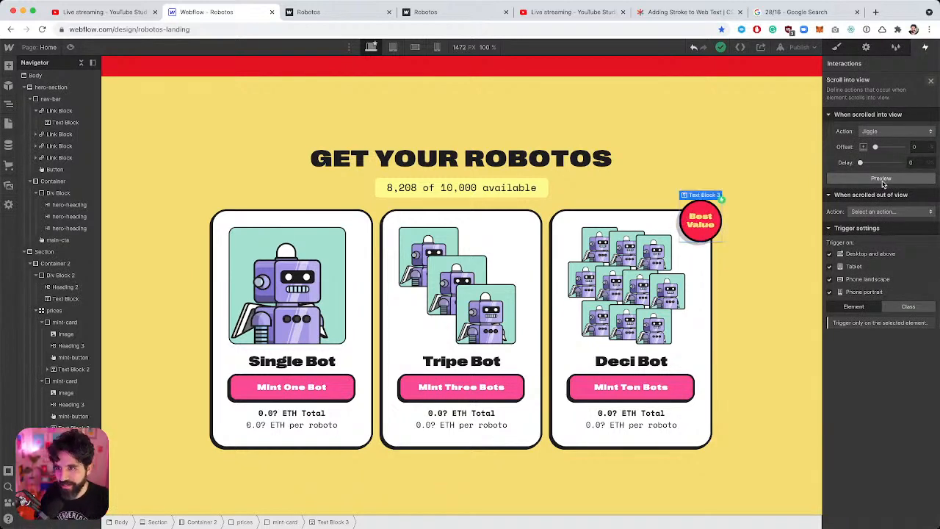
Edit the jiggle's delay and offset fields, selecting the offset for replacement.
click(918, 162)
double_click(919, 162)
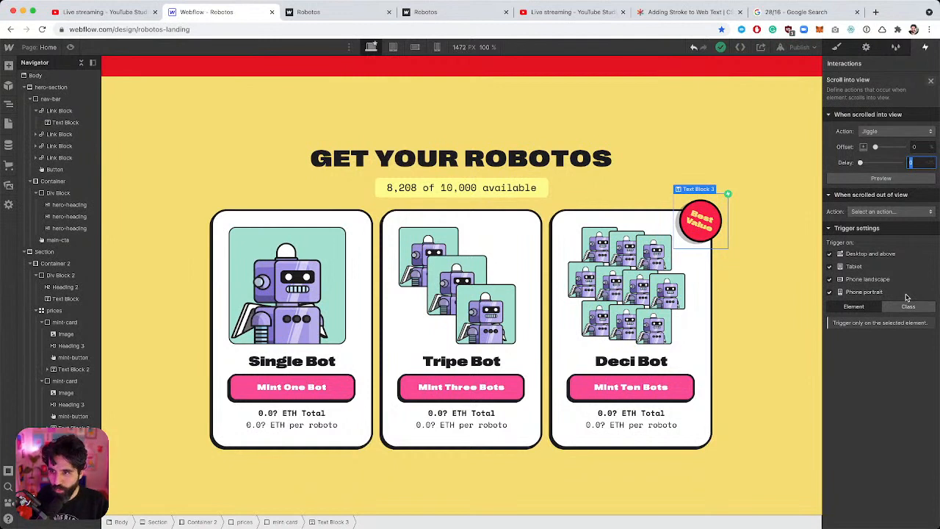
click(920, 145)
key(BackSpace)
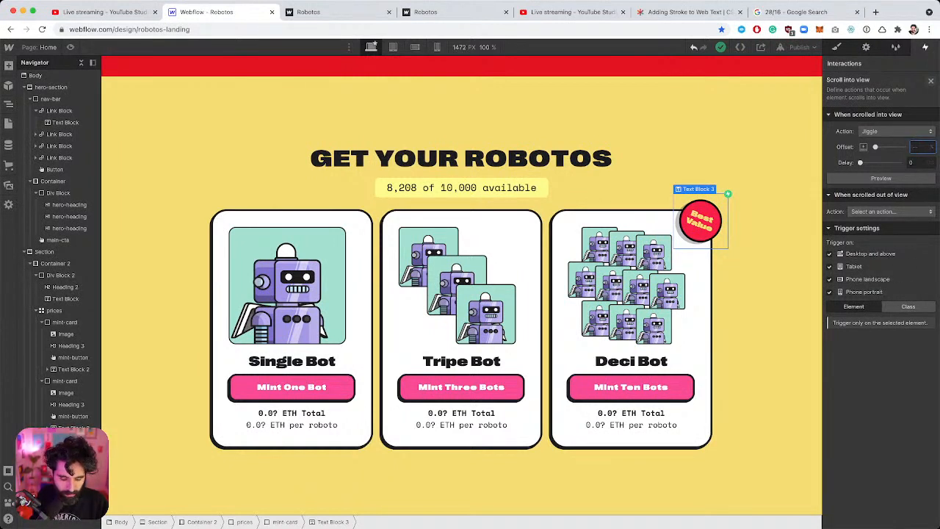
text(80)
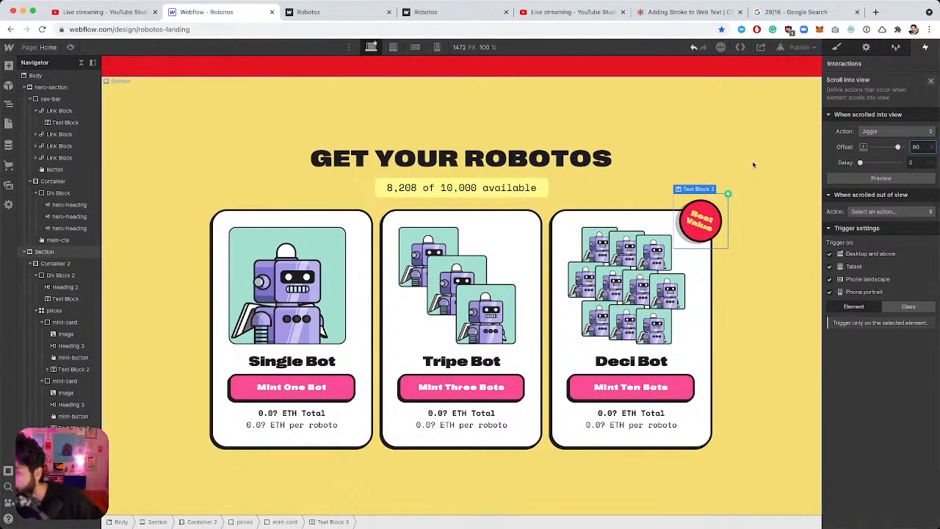
key(shift+Left)
key(shift+Left)
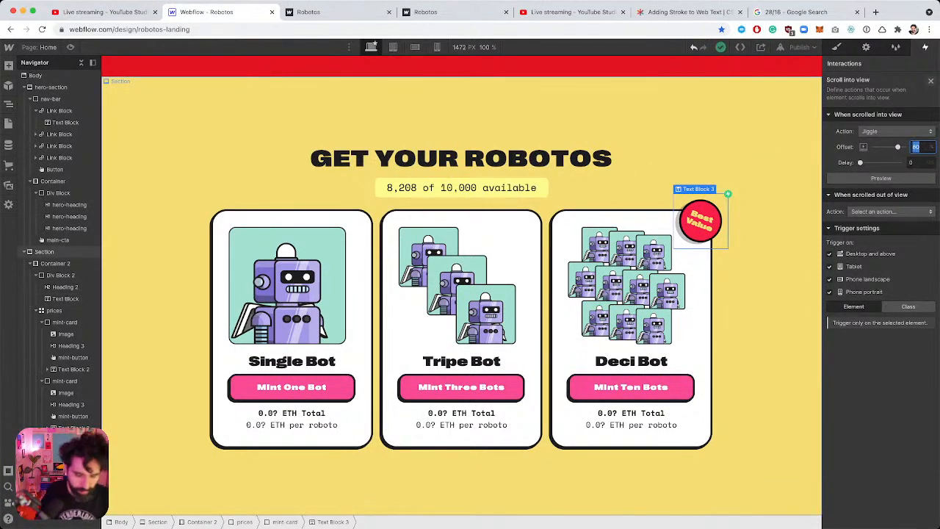
Enter an offset of 2 and check the jiggle in page preview.
text(2)
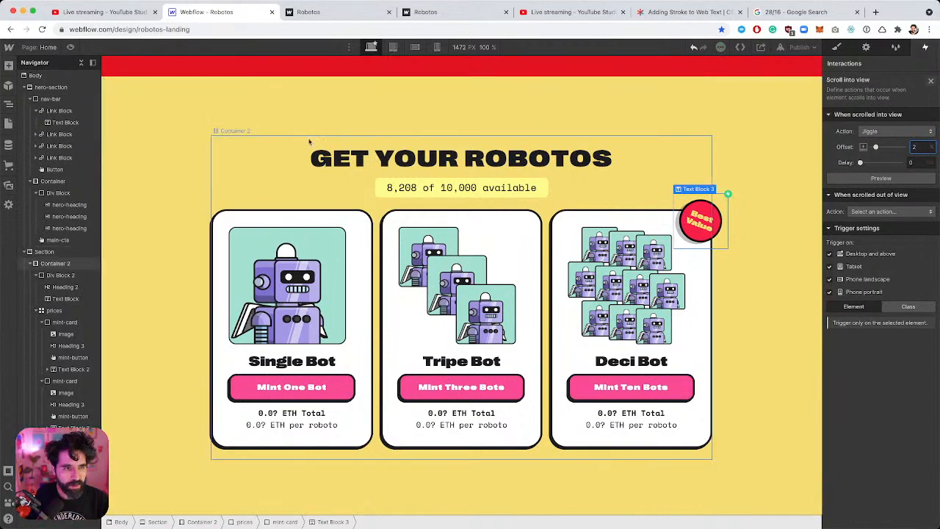
scroll(311, 143, up, 10)
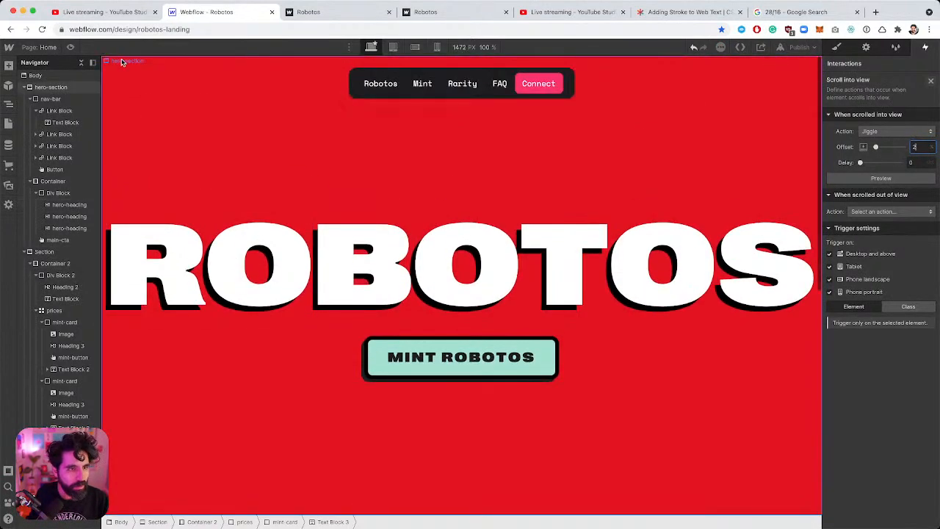
key(super+shift+p)
scroll(358, 174, down, 5)
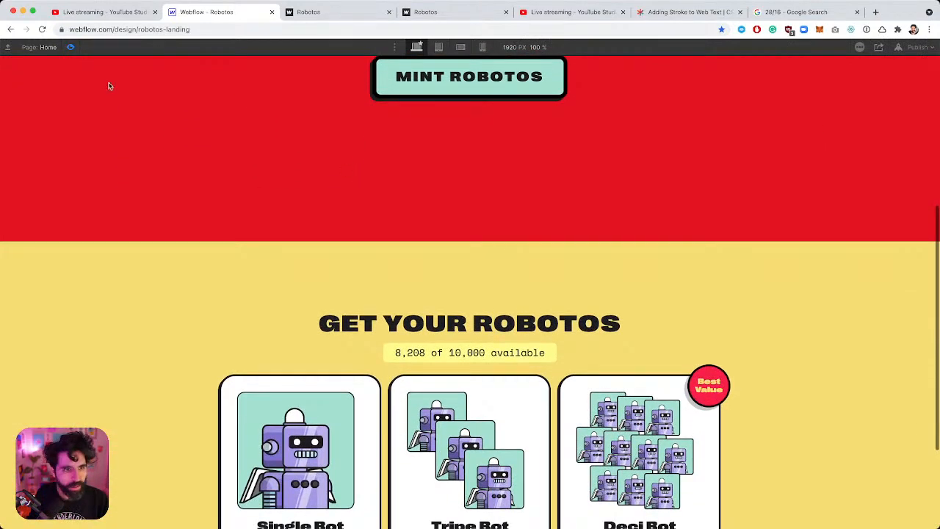
click(71, 47)
scroll(185, 172, up, 3)
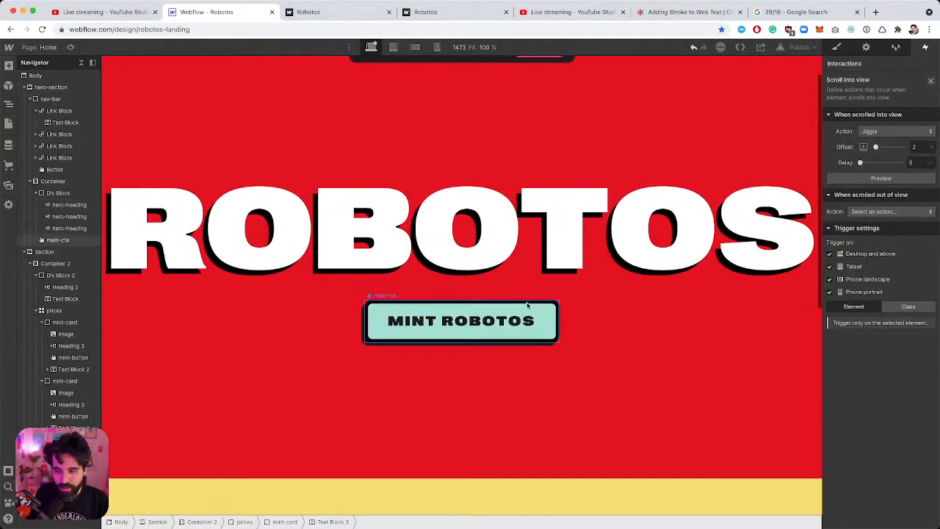
scroll(526, 302, down, 5)
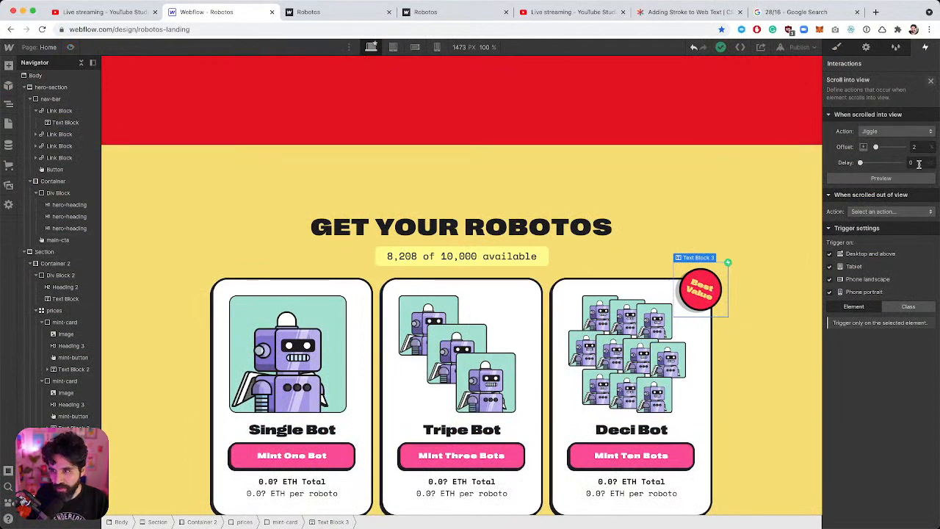
Change the jiggle offset to 4 and check it in preview again.
click(922, 144)
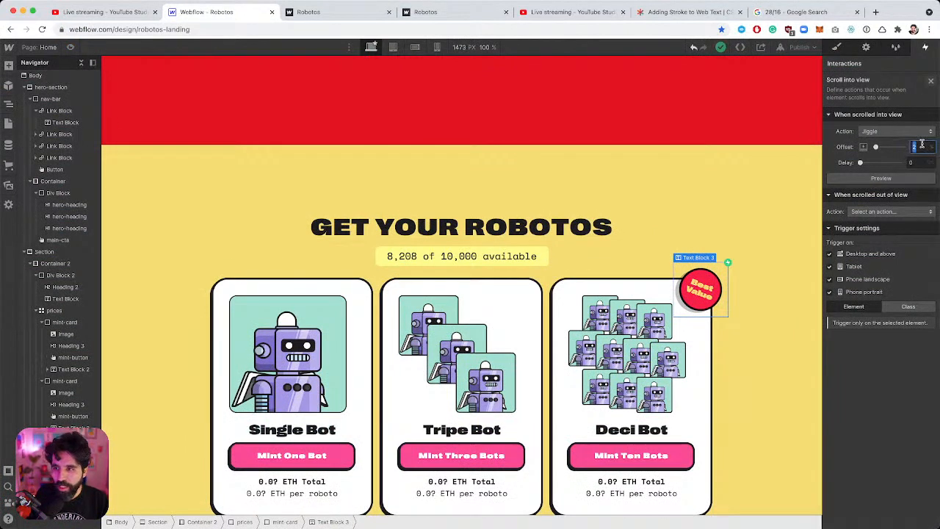
text(4)
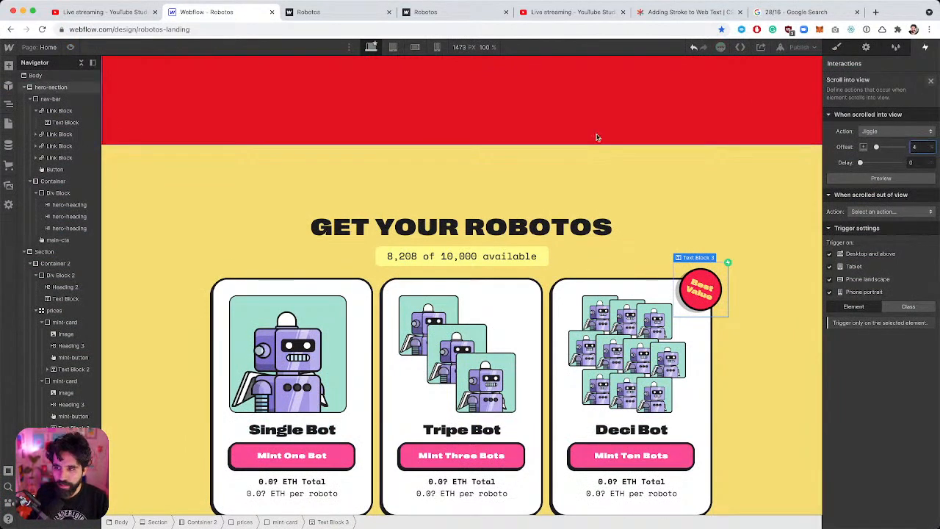
scroll(319, 179, up, 10)
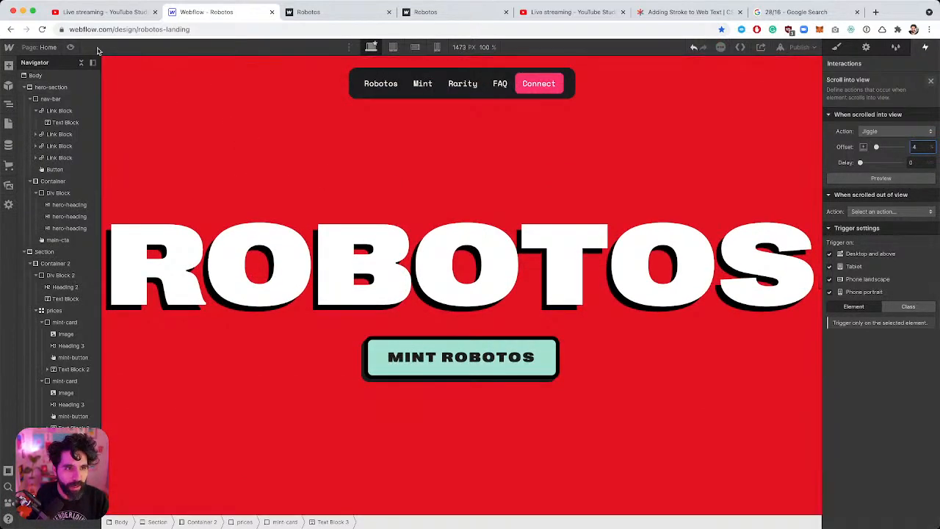
click(71, 47)
scroll(254, 117, down, 5)
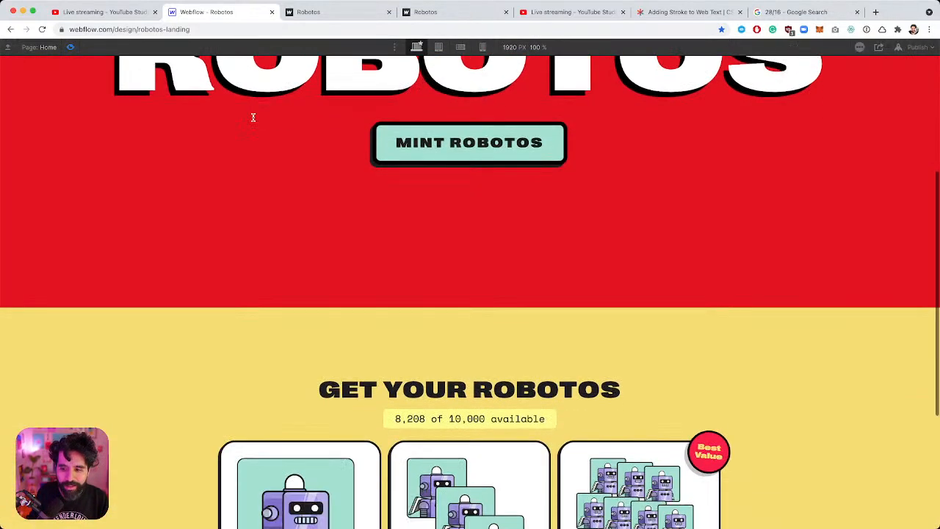
scroll(254, 120, down, 3)
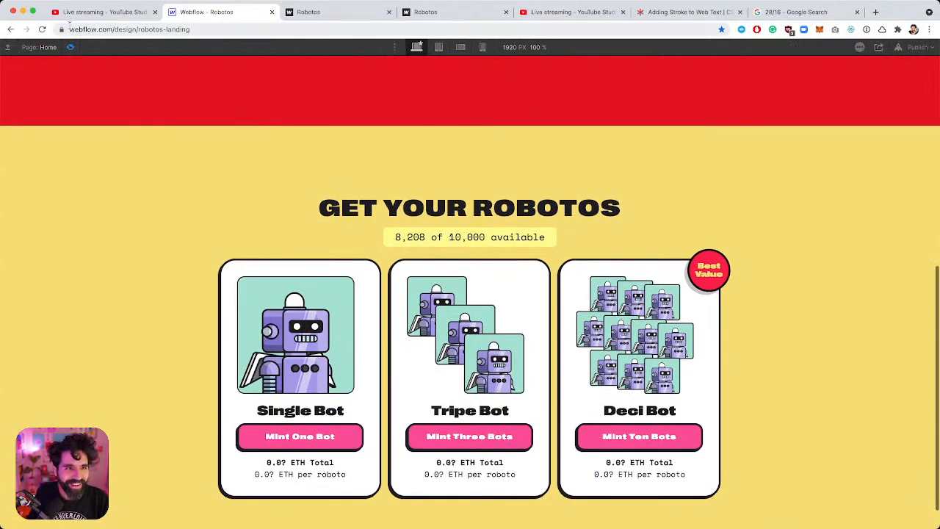
click(71, 47)
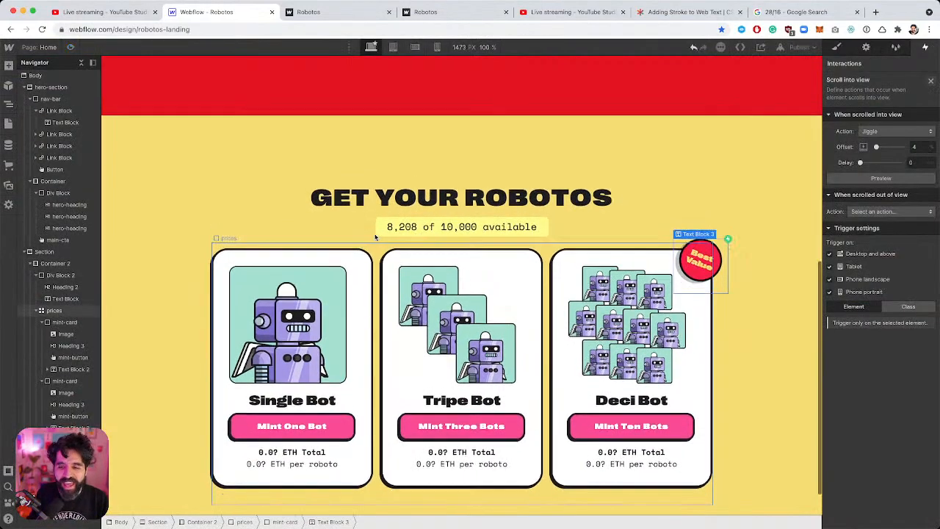
scroll(375, 237, down, 4)
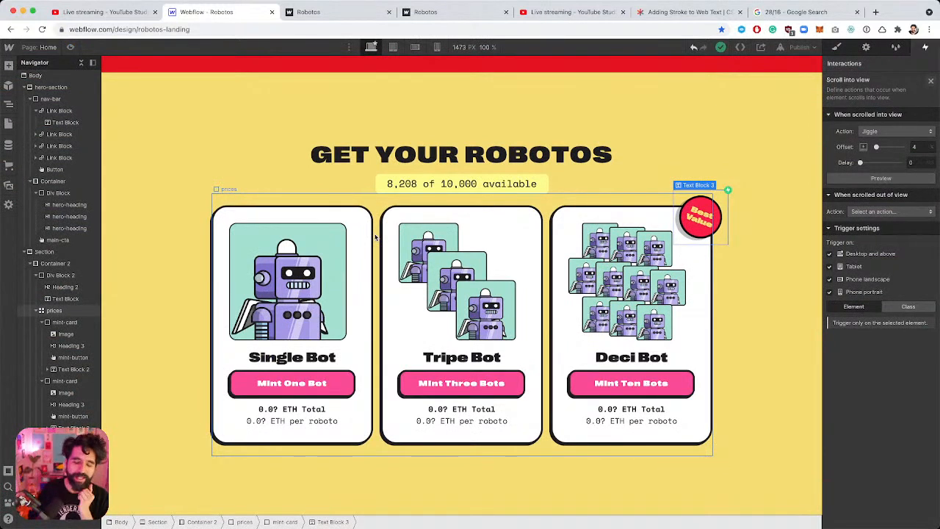
Rename the pricing title block's class to 'heading'.
click(475, 180)
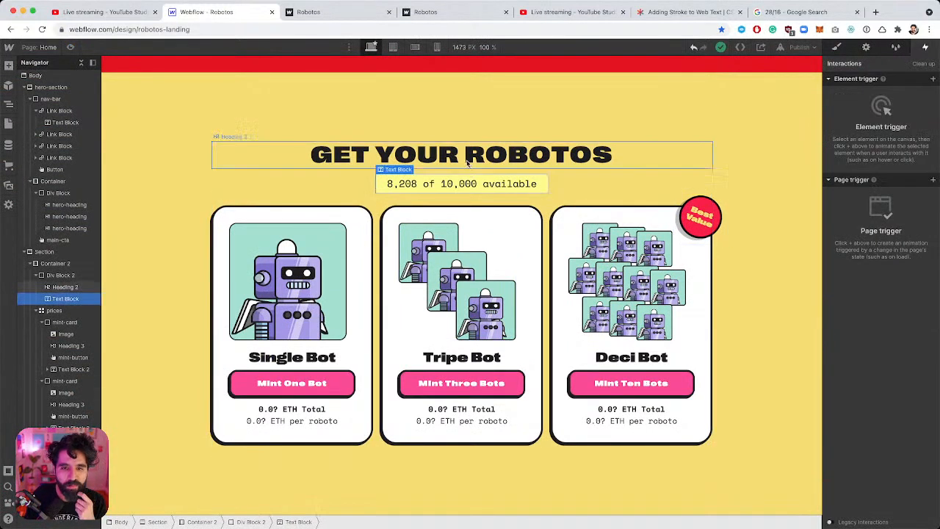
click(468, 163)
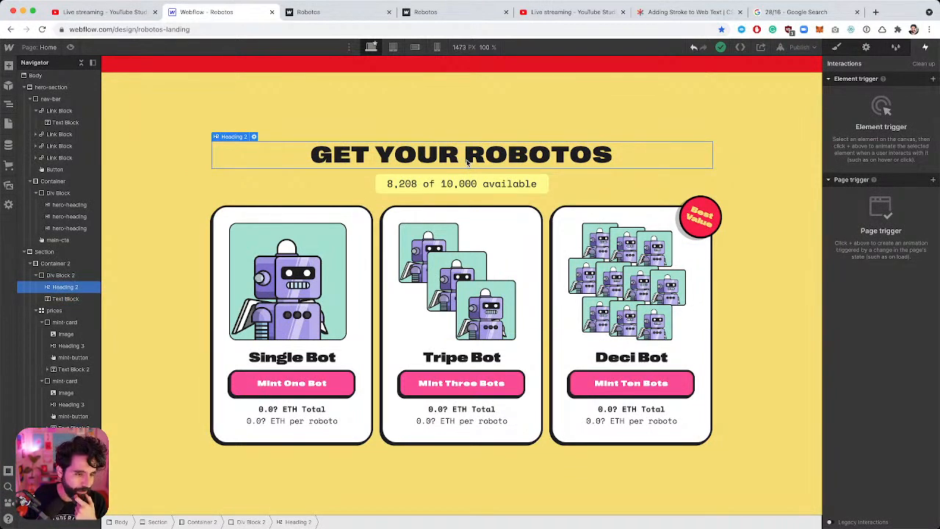
click(648, 183)
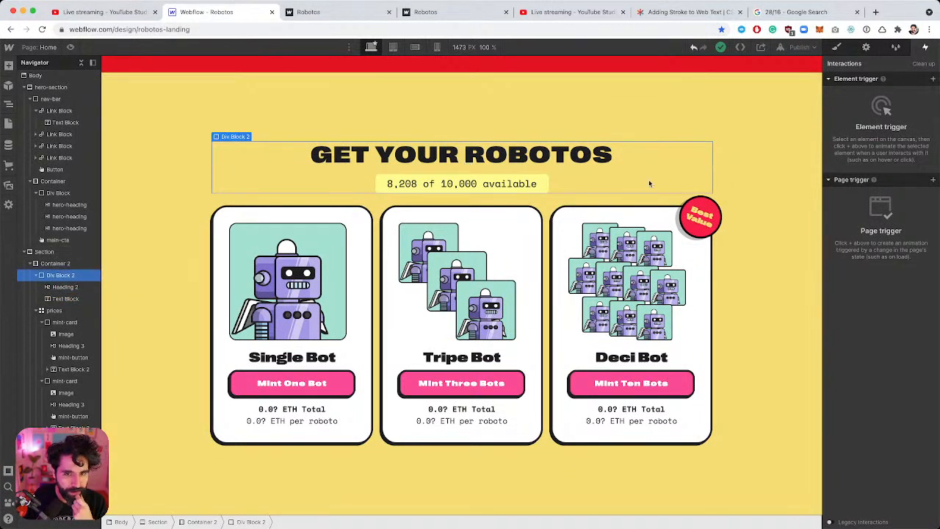
click(836, 48)
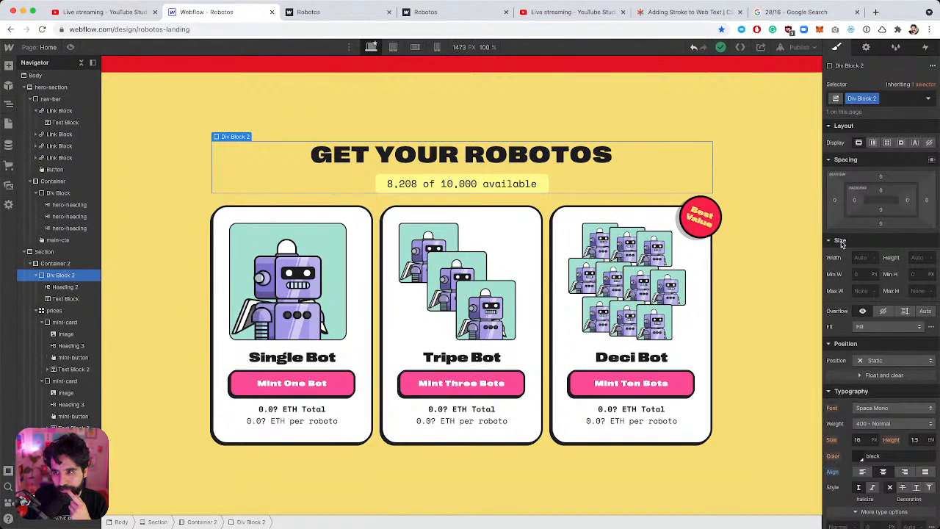
click(875, 98)
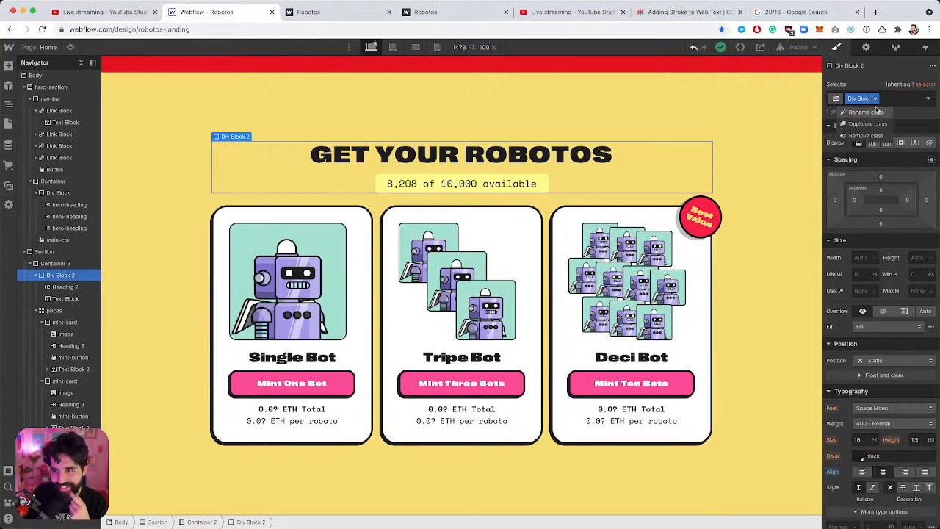
click(870, 111)
text(heading)
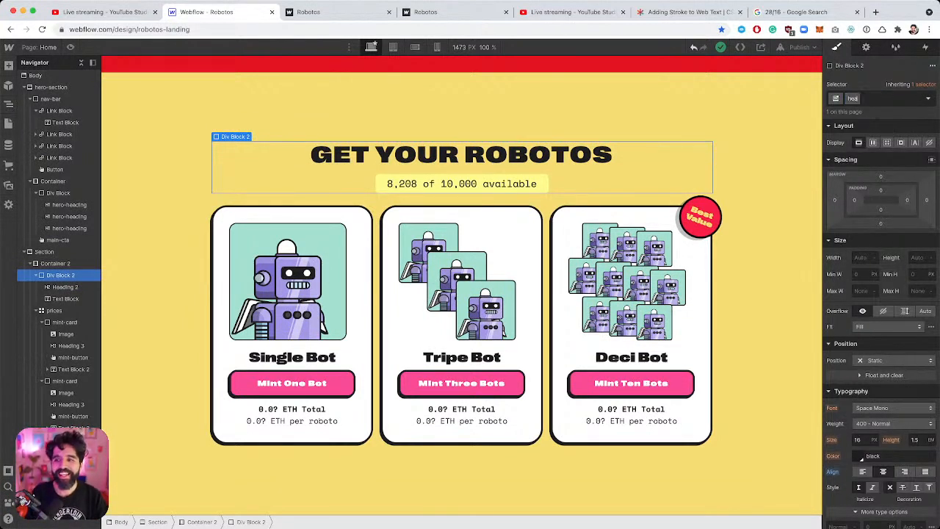
key(Return)
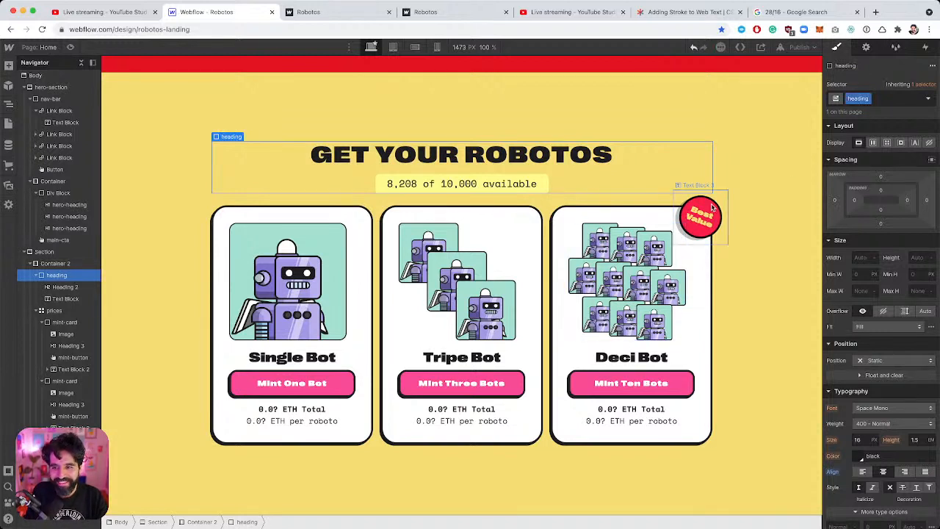
Add a combo class named 'gray' to the Mint One Bot button.
click(694, 224)
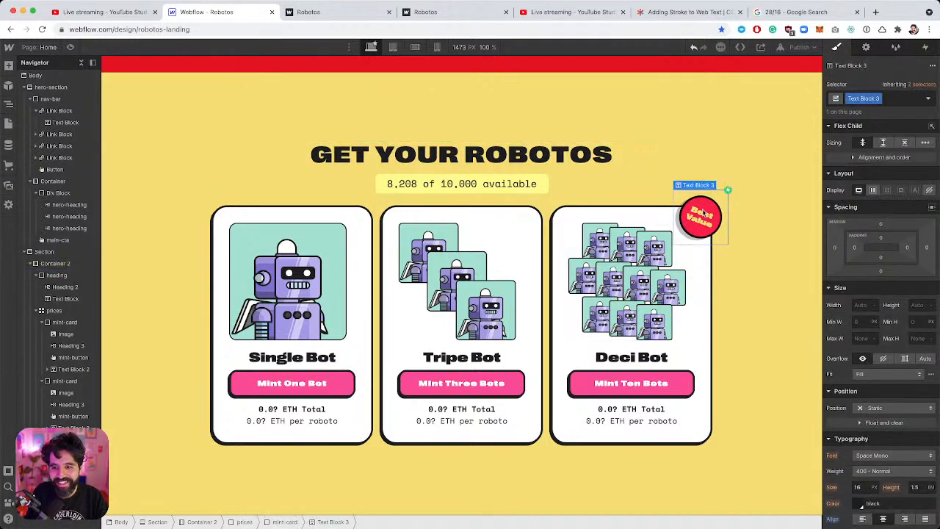
click(553, 238)
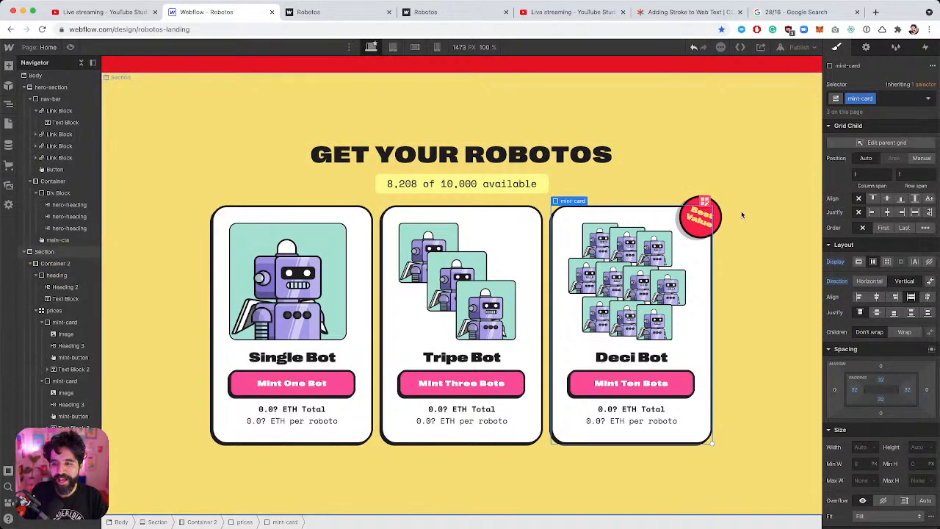
click(716, 214)
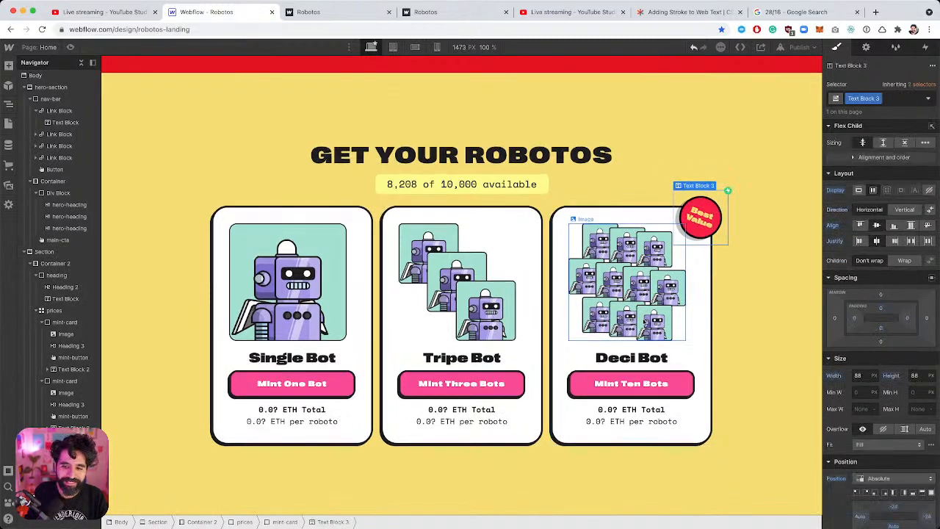
click(638, 380)
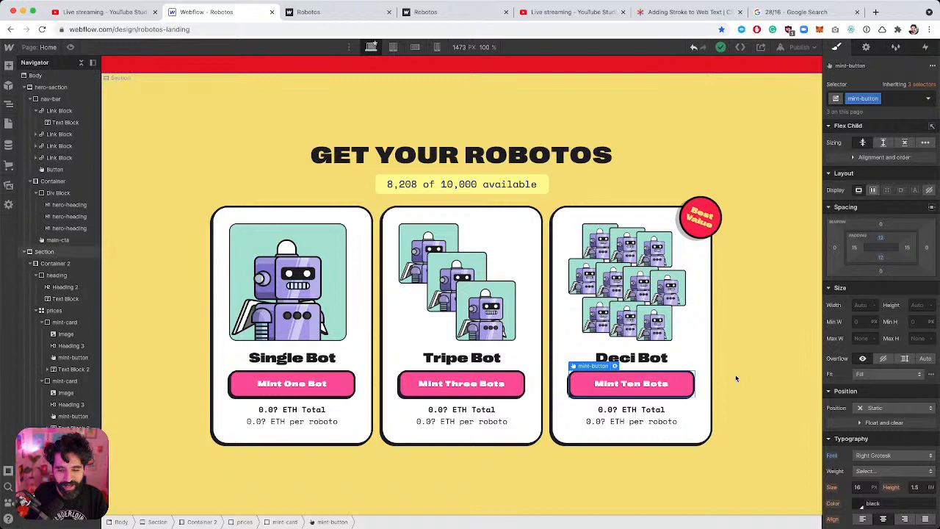
click(461, 383)
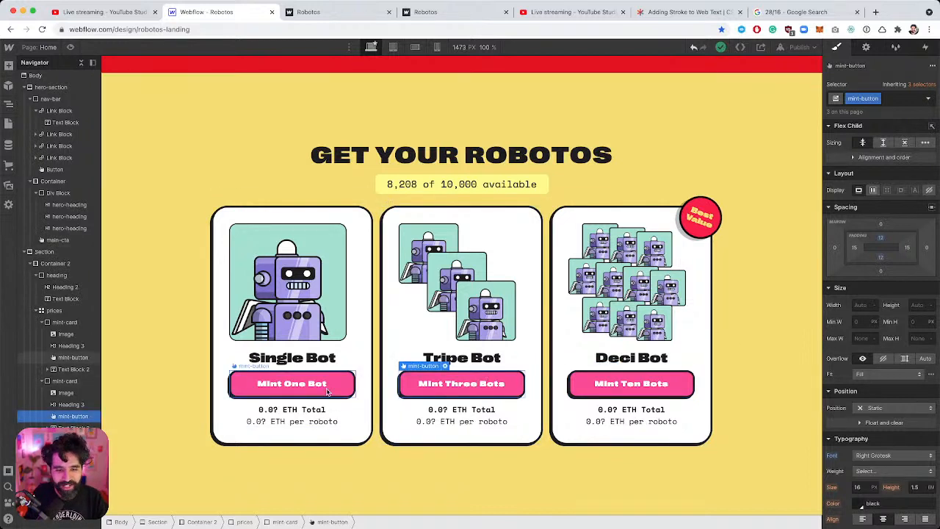
click(330, 392)
click(899, 98)
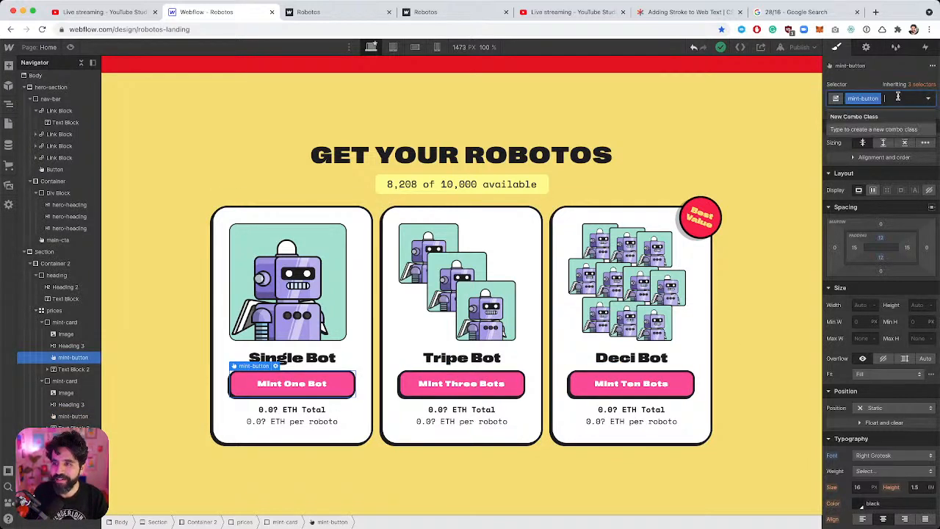
text(gay)
key(Return)
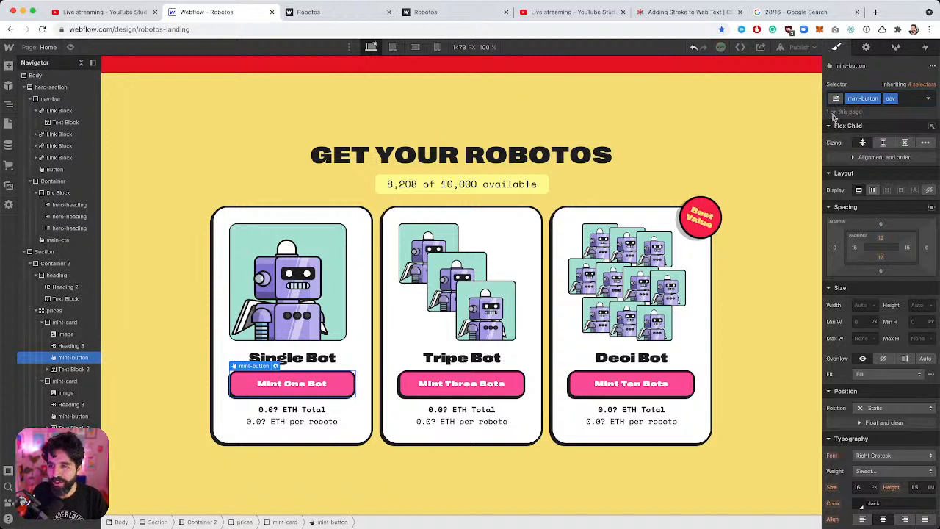
click(893, 99)
click(889, 112)
text(gray)
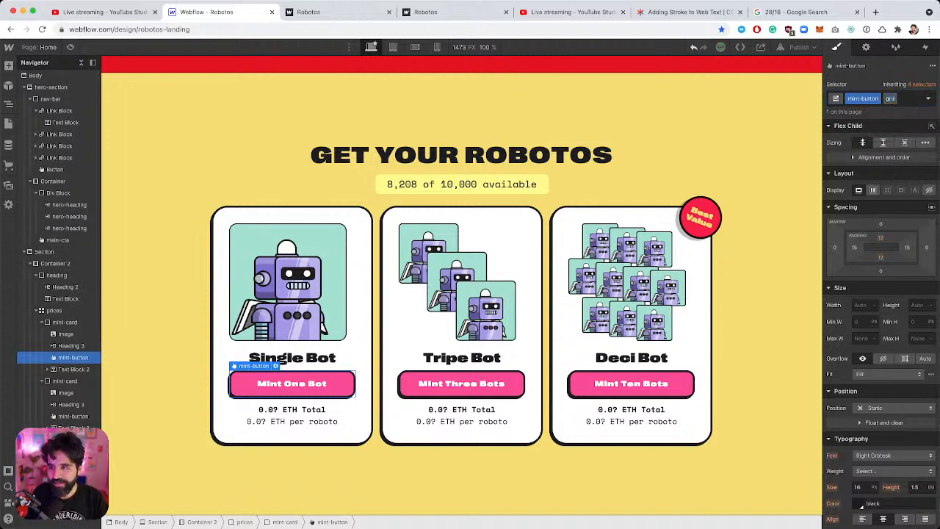
key(Return)
Give the Mint One Bot button a grey background colour.
scroll(866, 307, down, 5)
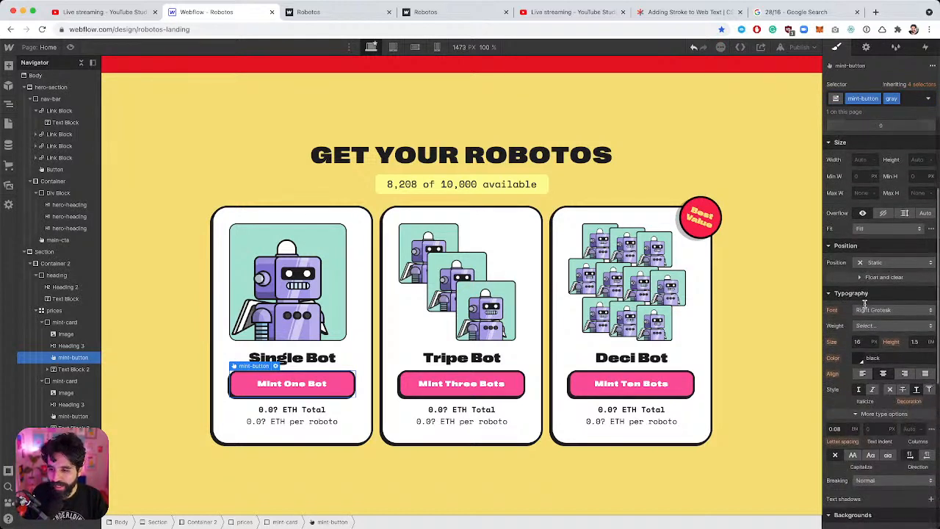
scroll(865, 308, down, 4)
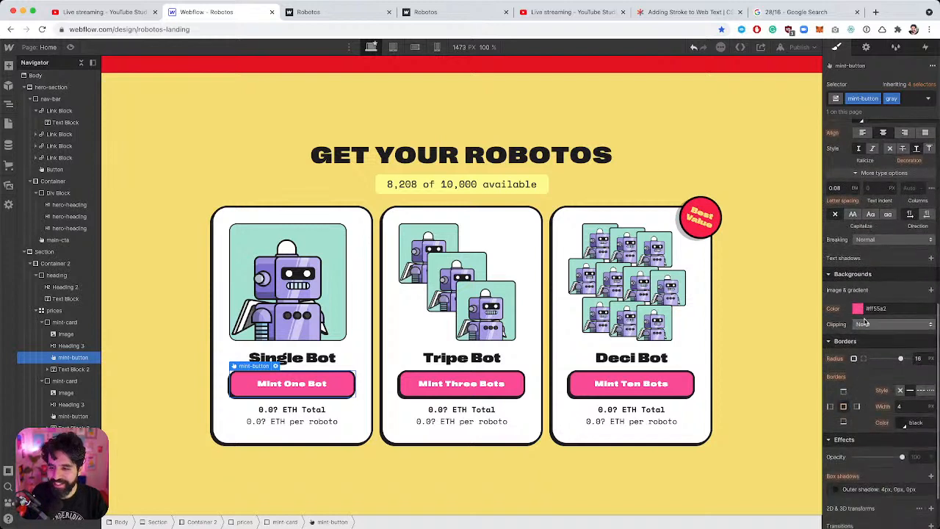
click(859, 310)
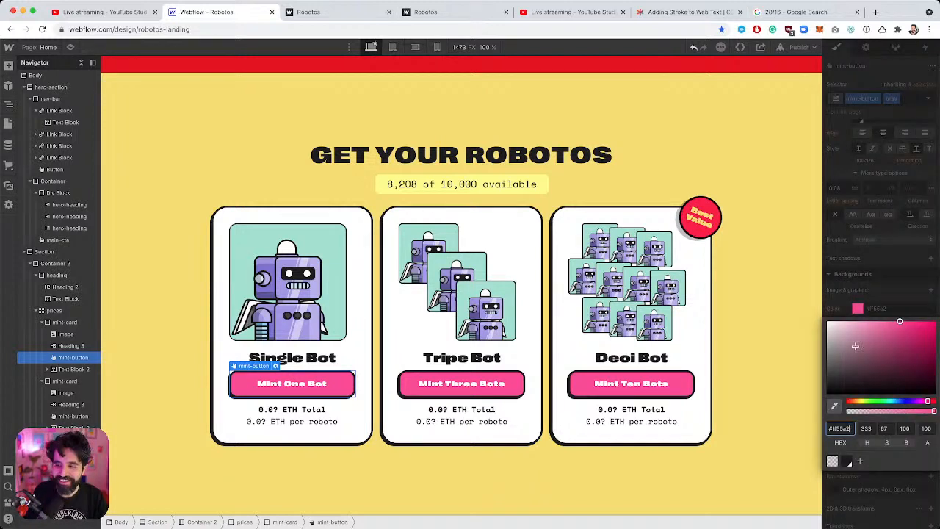
drag(854, 345, 792, 332)
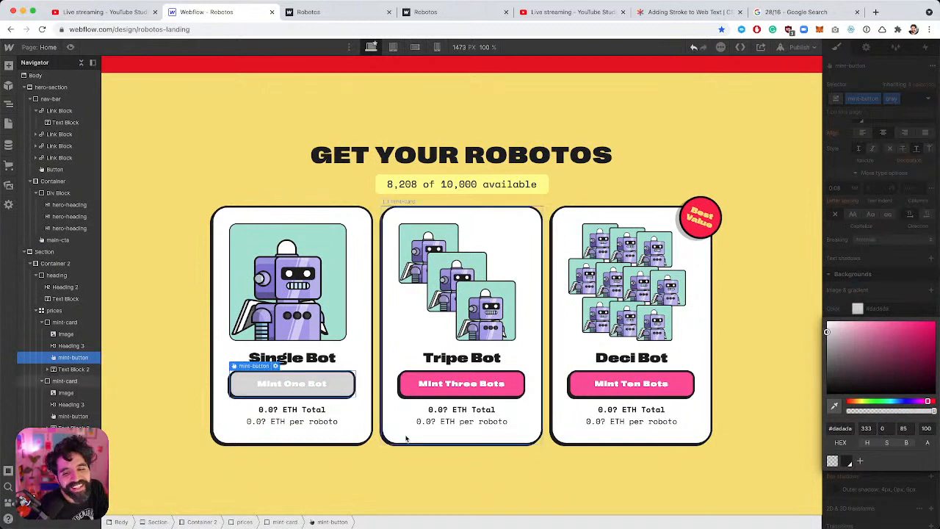
Apply the gray class to Mint Three Bots, then undo both grey changes.
click(479, 376)
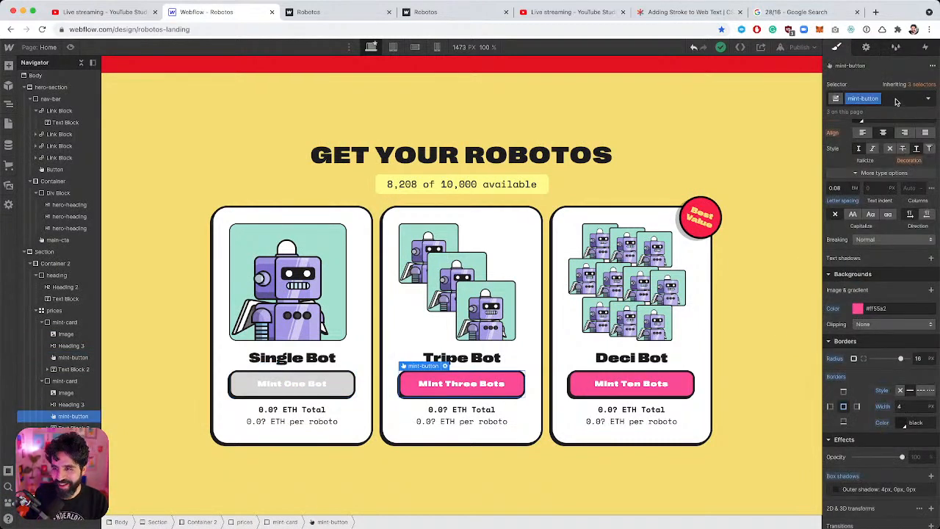
click(895, 98)
text(gra)
key(Down)
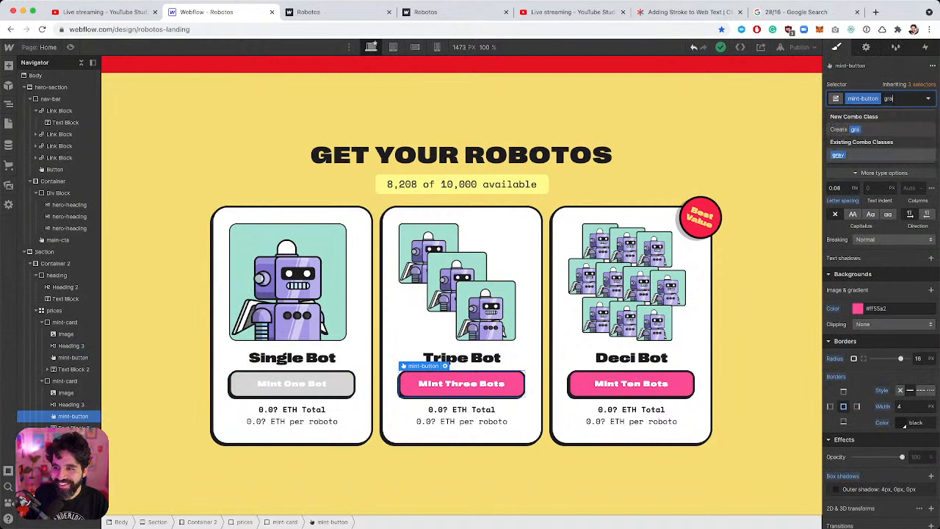
key(Return)
click(614, 309)
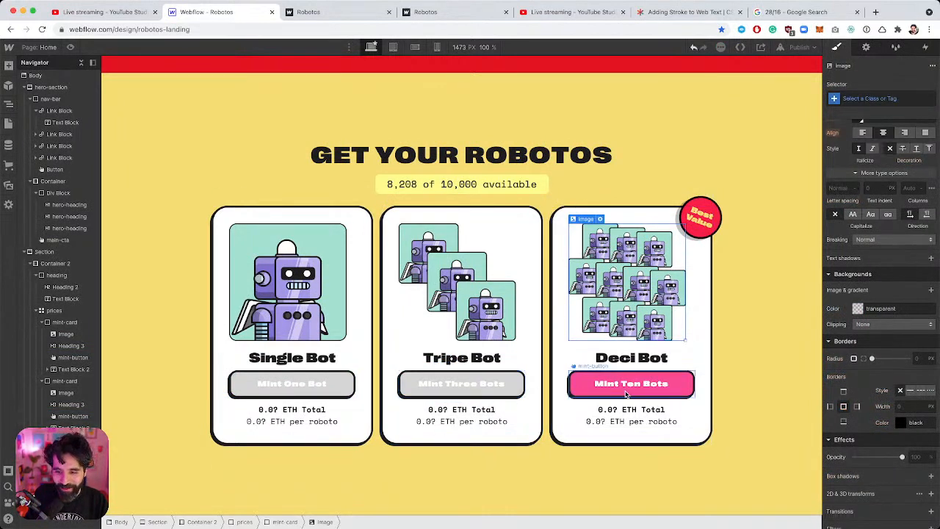
key(super+z)
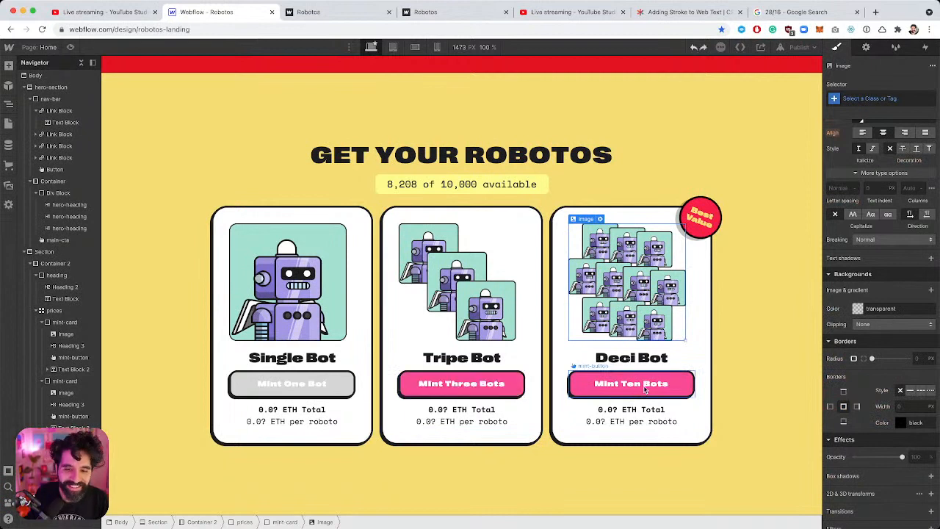
key(super+z)
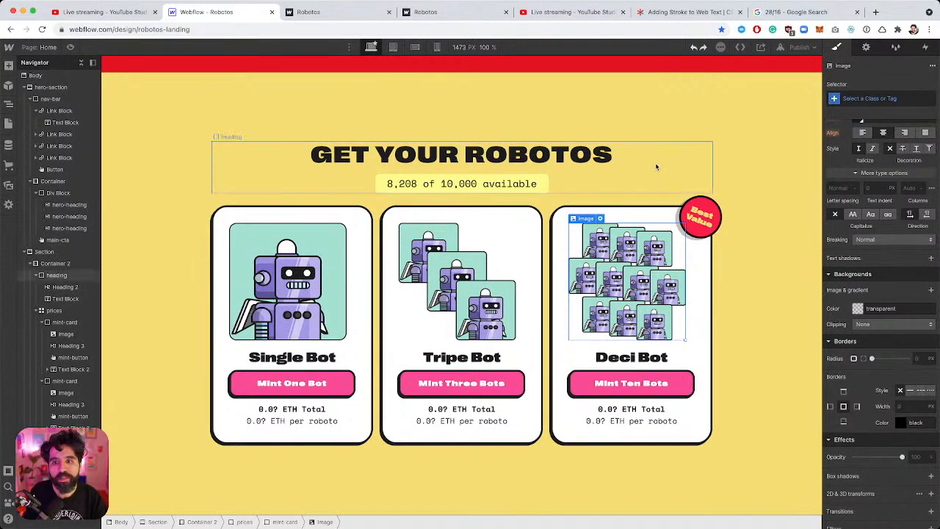
Select the whole pricing section, then switch over to the Figma design.
click(681, 96)
key(super+Tab)
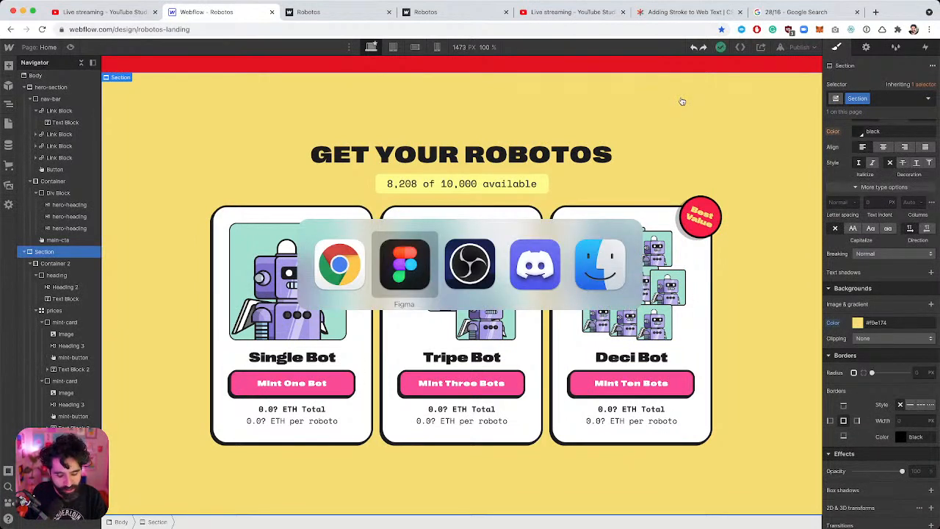
key(super+shift+Tab)
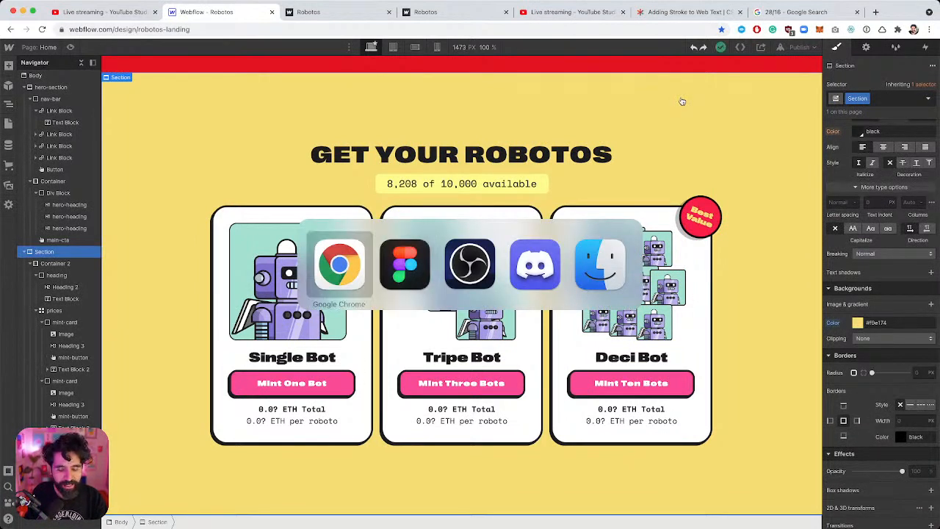
key(super+Tab)
scroll(603, 194, down, 3)
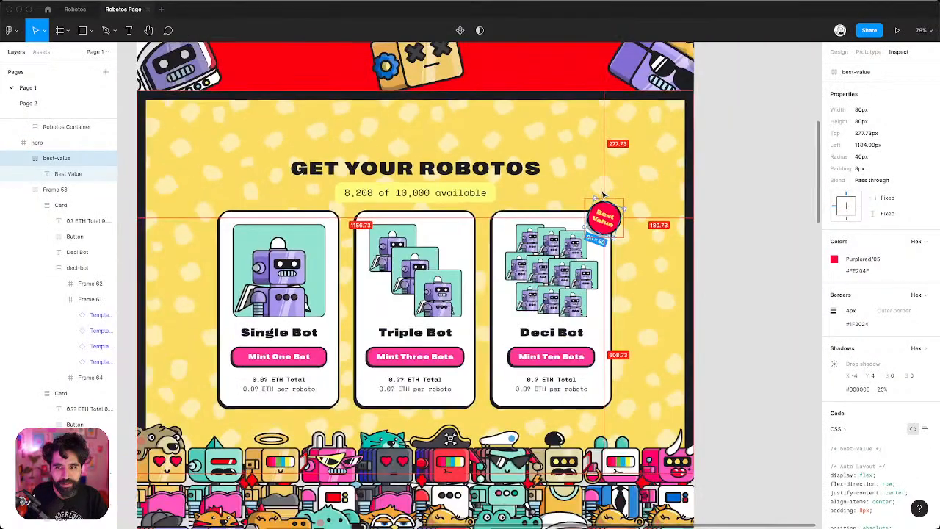
click(735, 140)
Inspect the hero frame's properties in Figma, then view the full page.
click(662, 117)
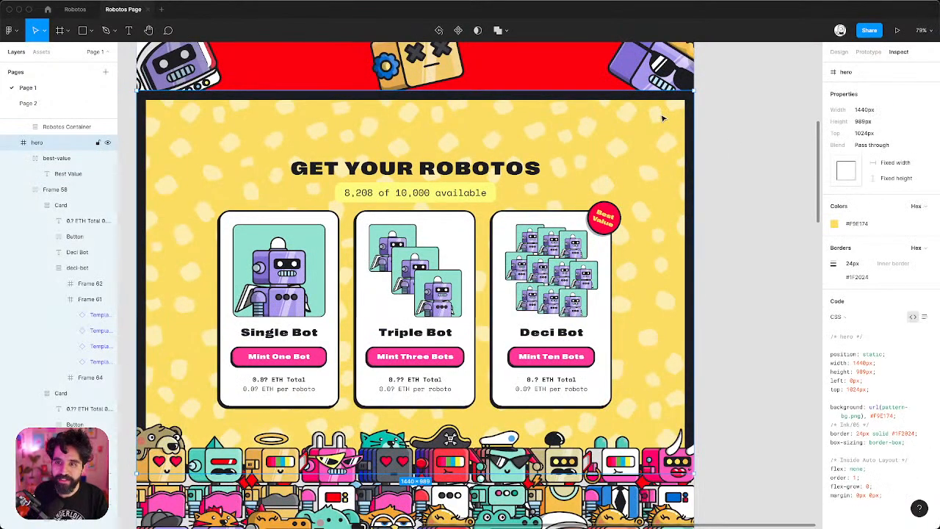
scroll(663, 117, down, 2)
scroll(663, 117, left, 2)
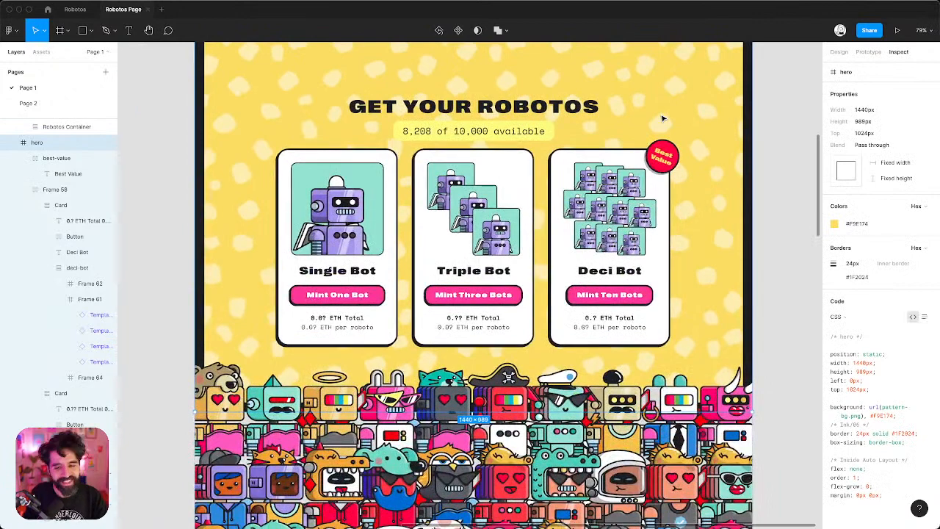
scroll(663, 117, up, 1)
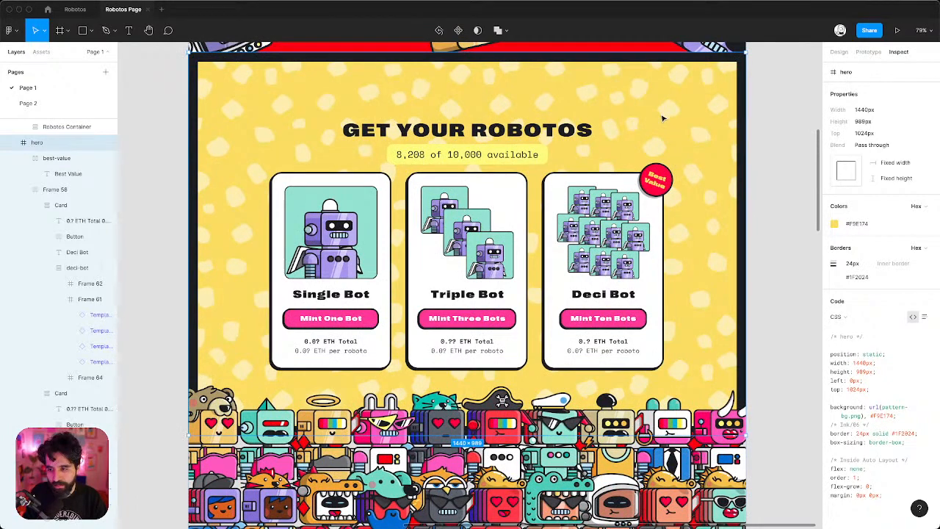
click(837, 53)
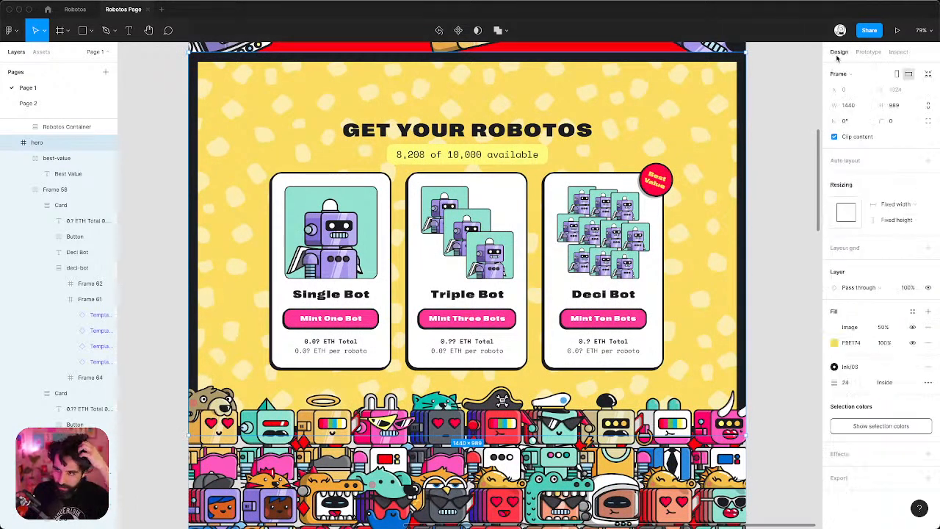
click(763, 166)
scroll(764, 165, down, 5)
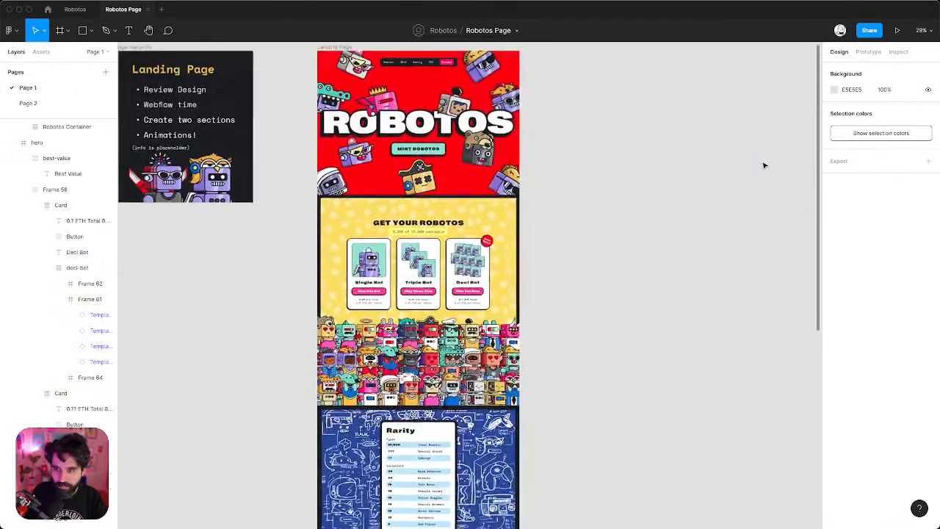
scroll(764, 165, down, 2)
scroll(537, 220, up, 5)
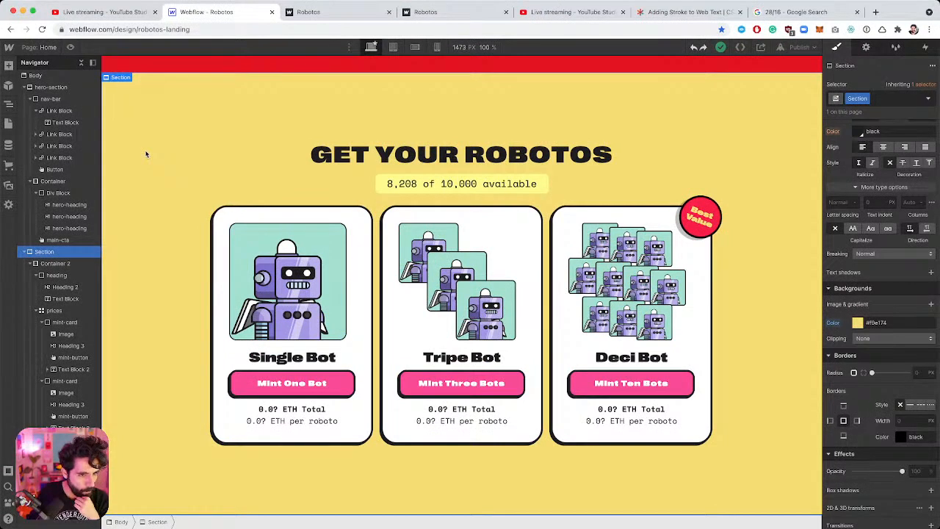
scroll(861, 322, down, 2)
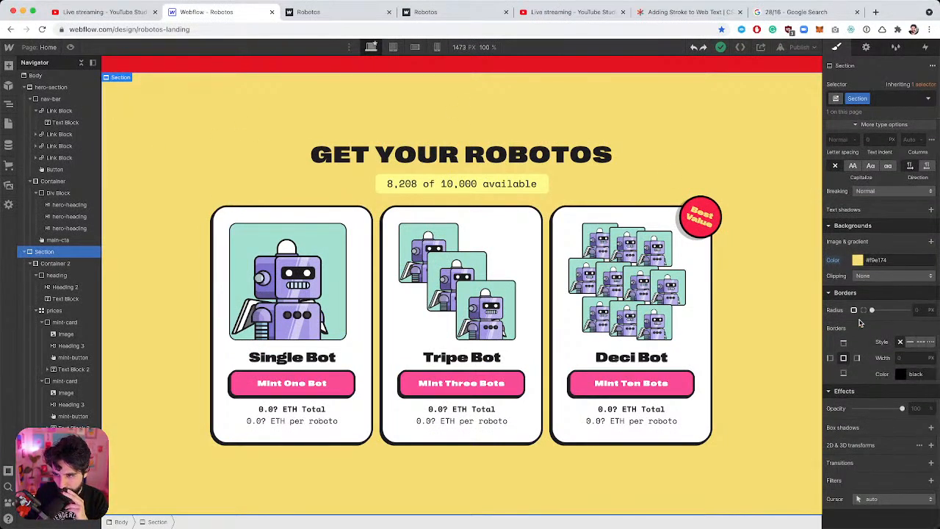
scroll(861, 322, up, 3)
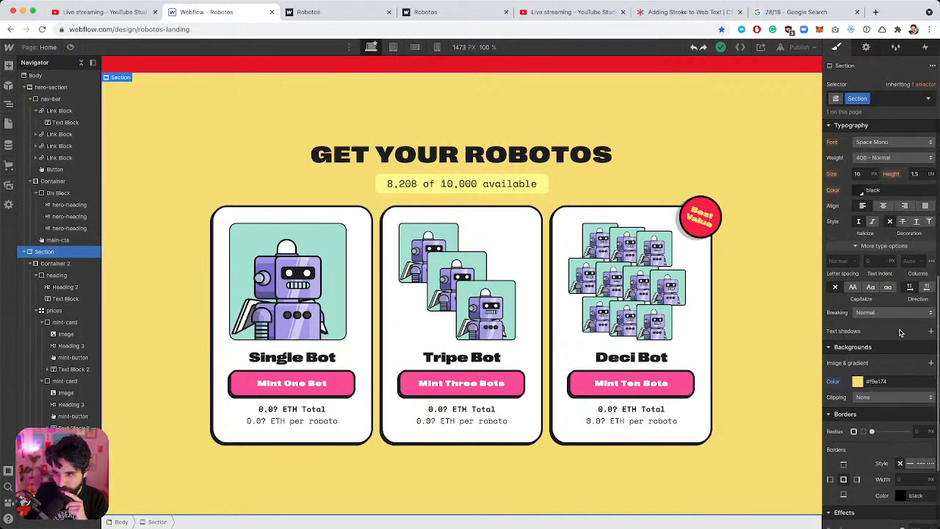
click(931, 363)
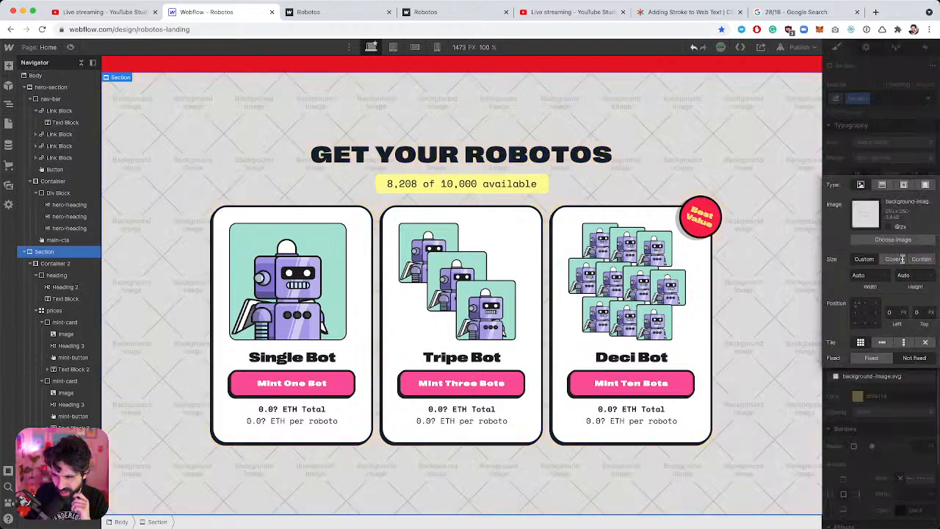
click(900, 240)
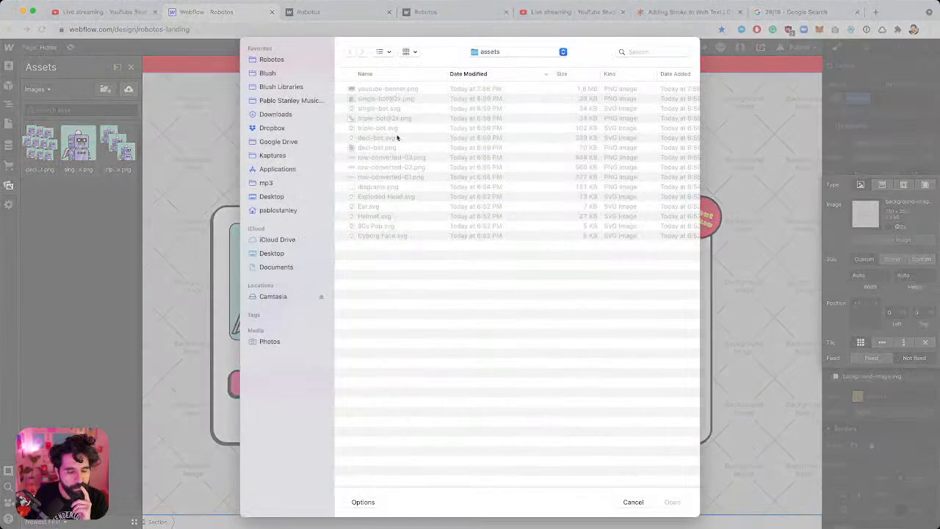
click(388, 187)
key(Down)
key(Down)
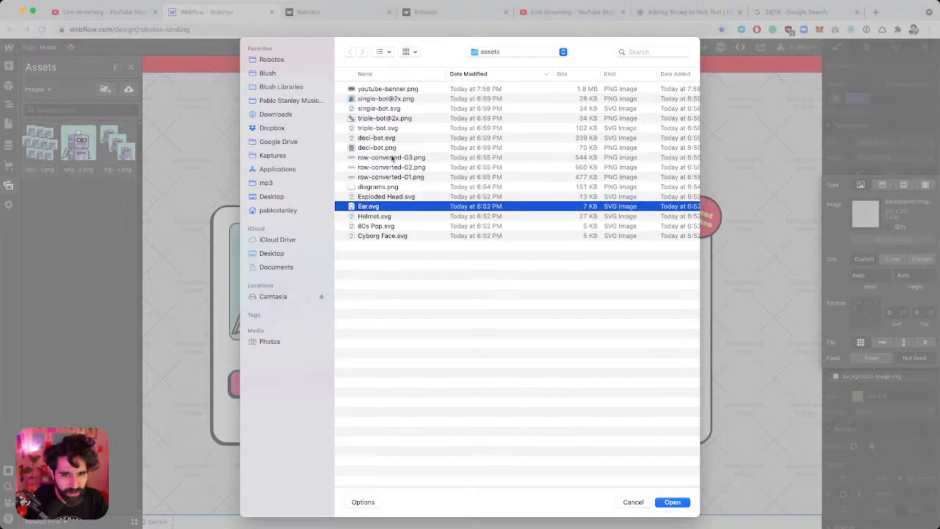
click(380, 199)
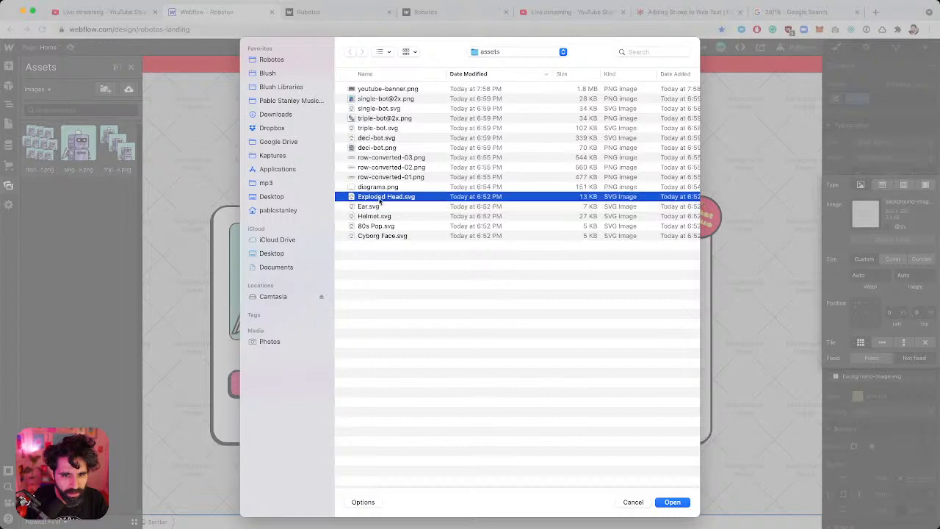
key(space)
key(Up)
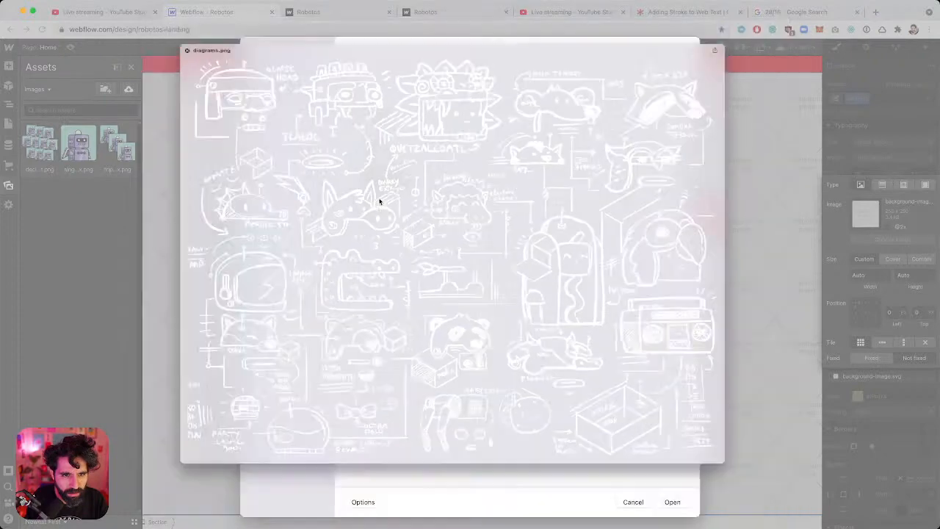
key(space)
key(Escape)
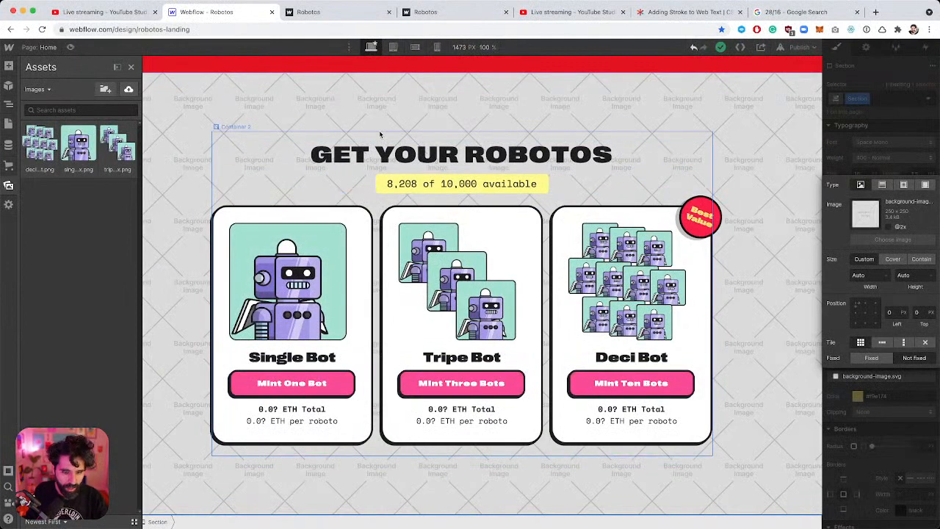
click(378, 131)
key(super+Tab)
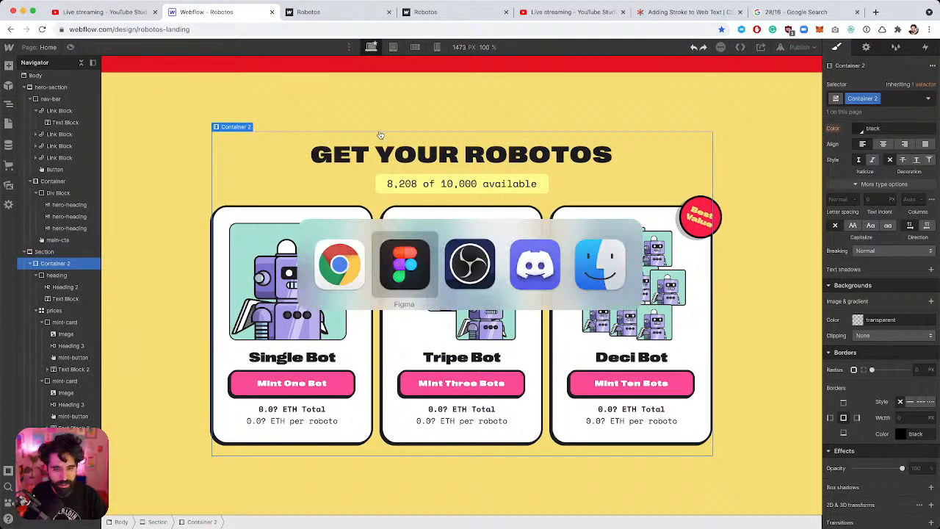
scroll(520, 187, down, 2)
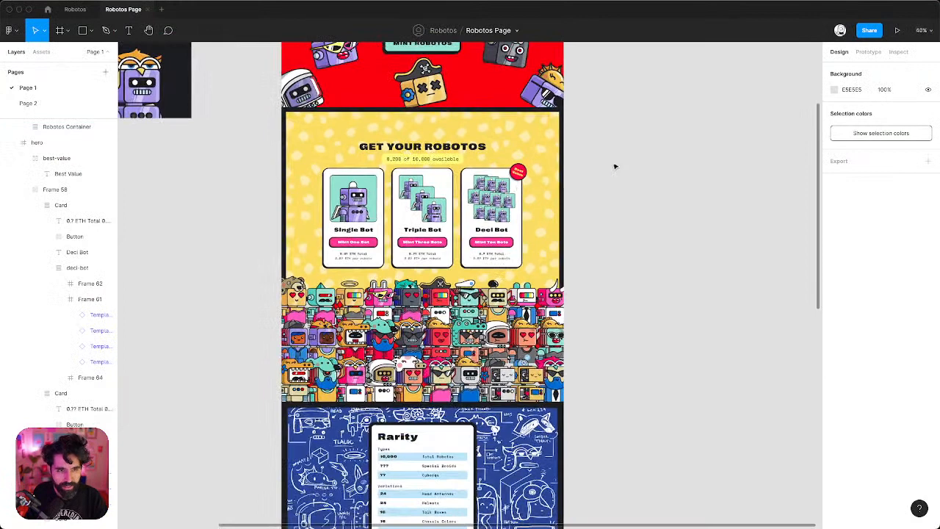
scroll(615, 166, up, 1)
click(55, 102)
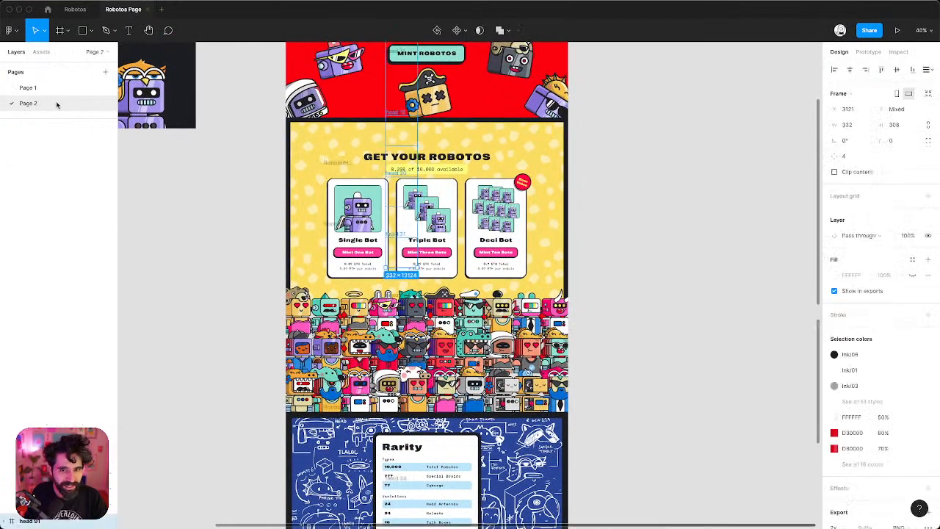
key(shift+1)
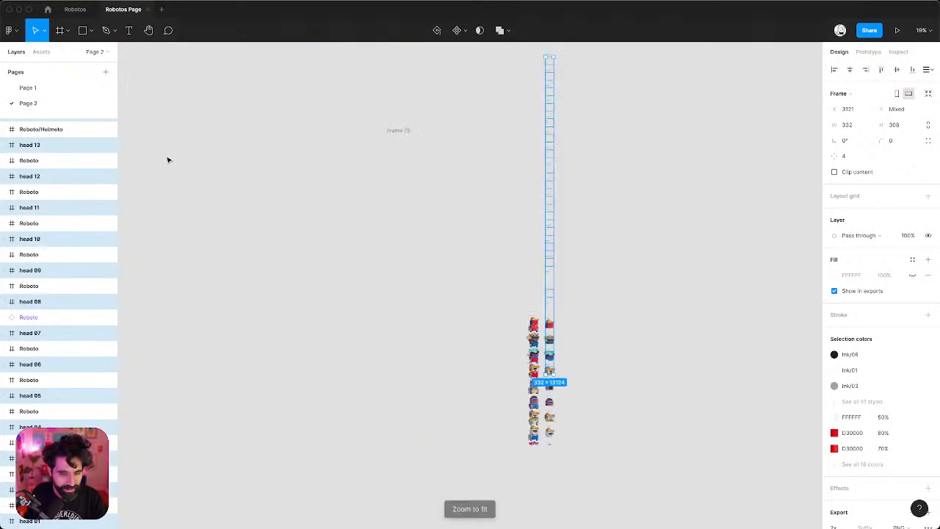
click(361, 111)
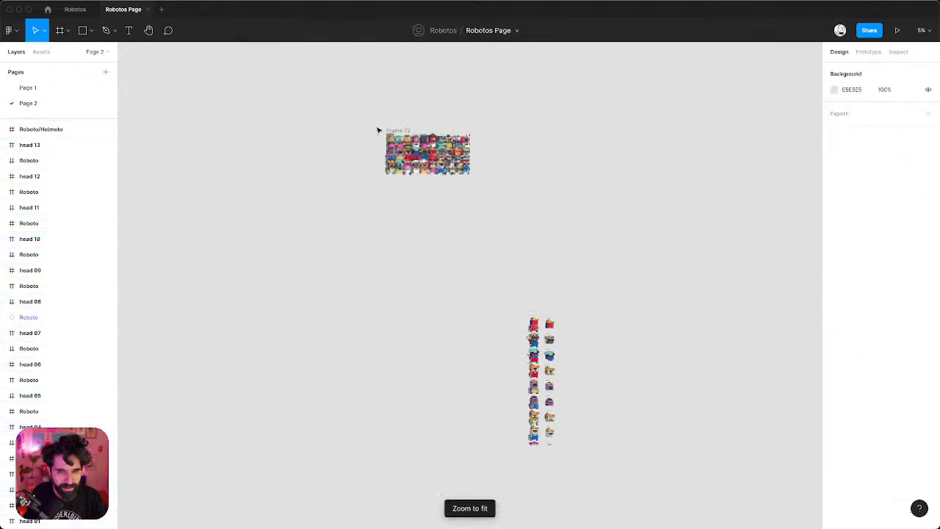
click(28, 88)
key(shift+1)
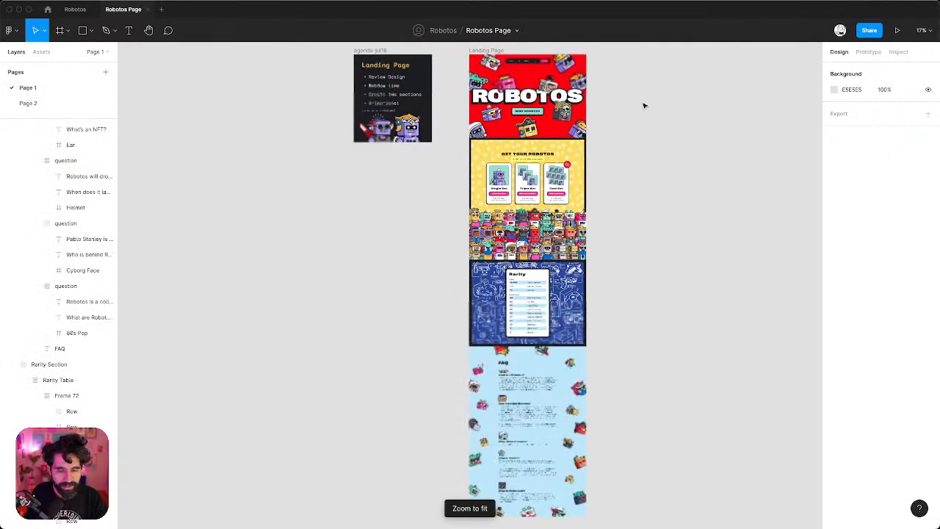
scroll(616, 151, up, 5)
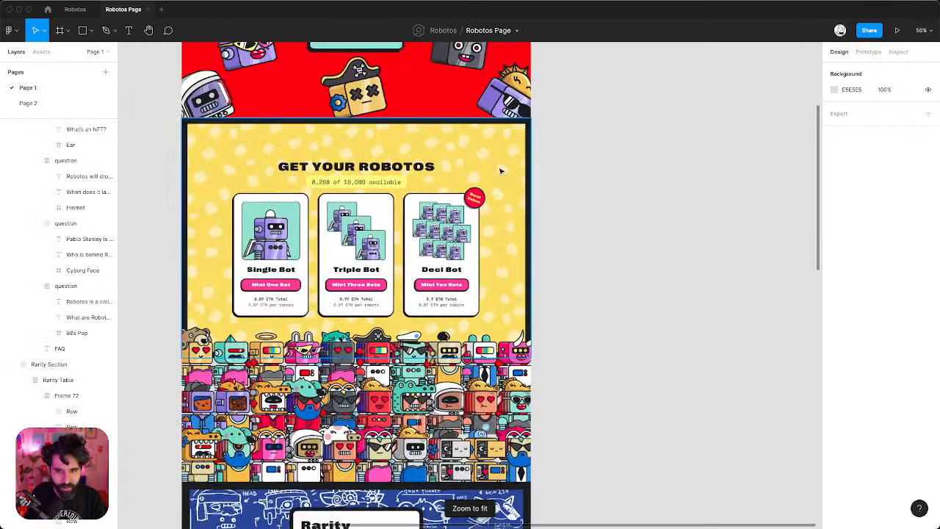
click(528, 136)
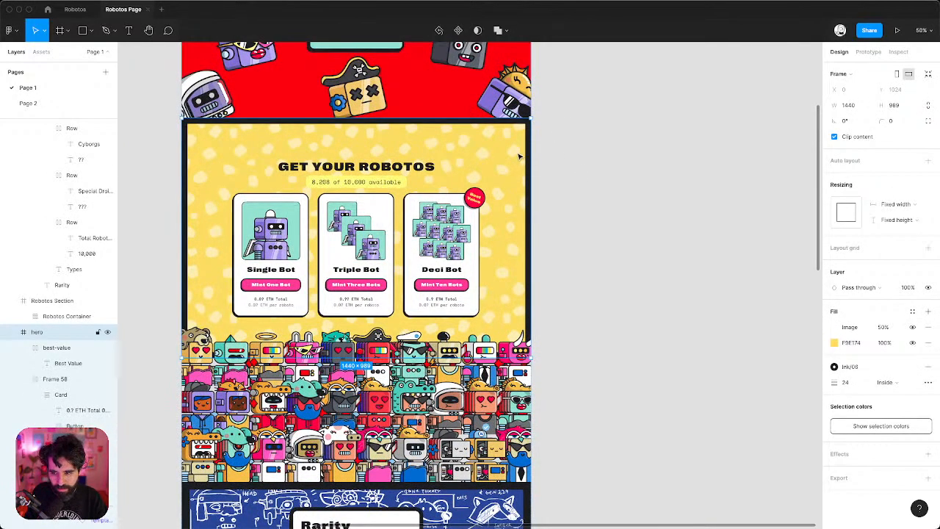
Back in Webflow, select the yellow pricing Section and find its Backgrounds settings.
click(643, 161)
key(super+Tab)
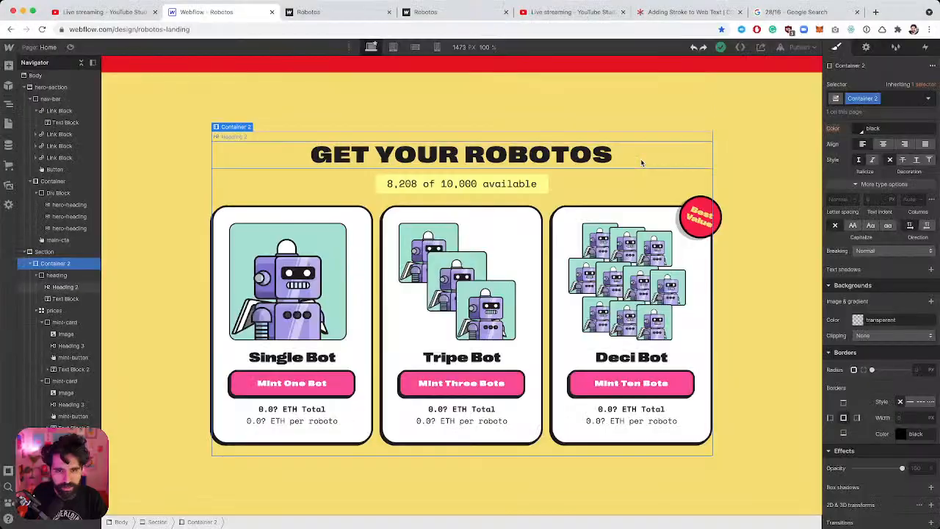
click(144, 144)
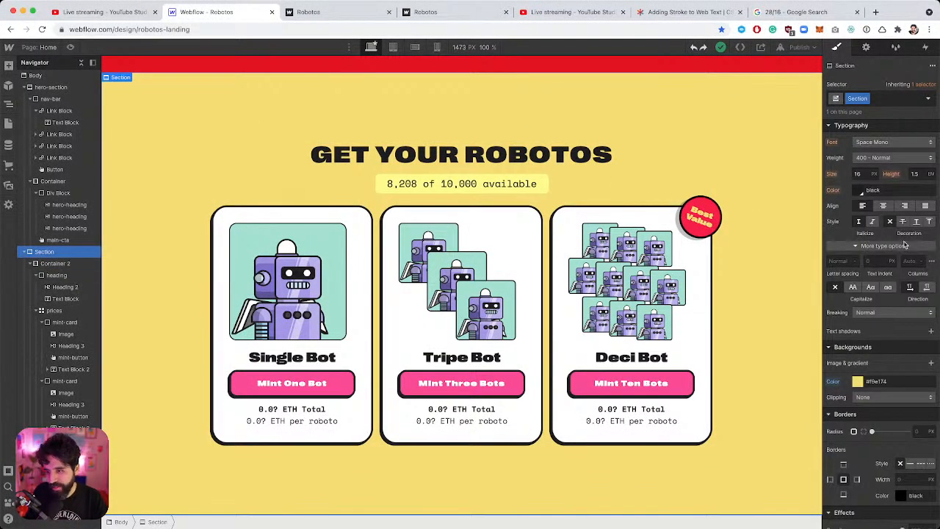
scroll(866, 363, down, 3)
scroll(894, 305, up, 5)
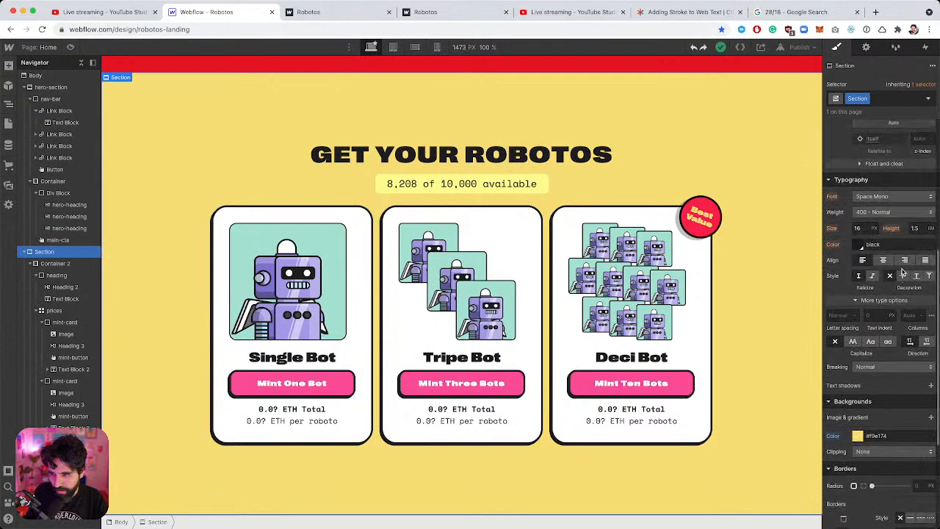
scroll(903, 273, down, 3)
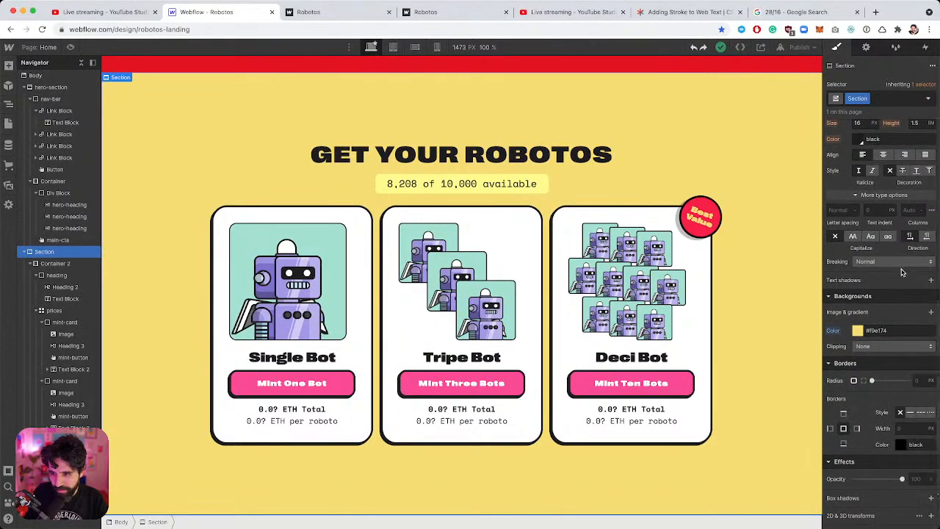
Add a background image layer and upload pattern-bg.png from the website folder.
click(930, 312)
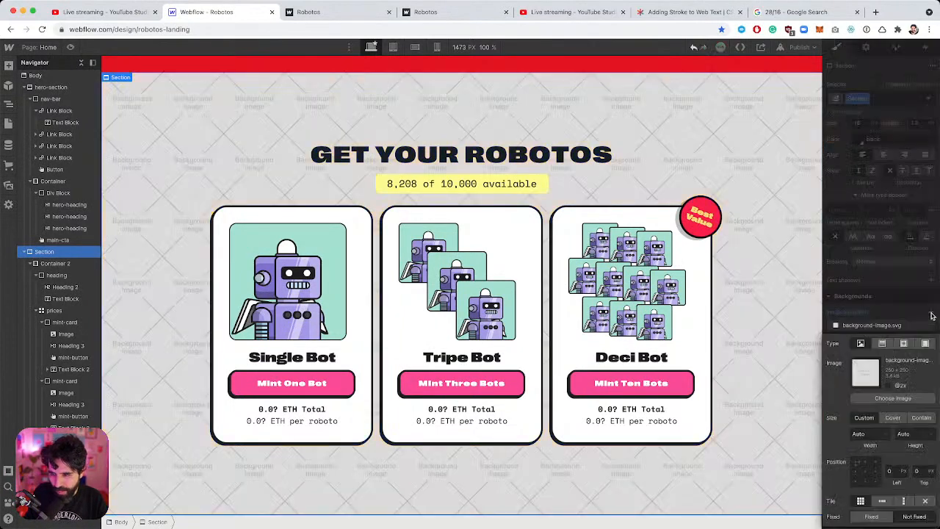
click(882, 399)
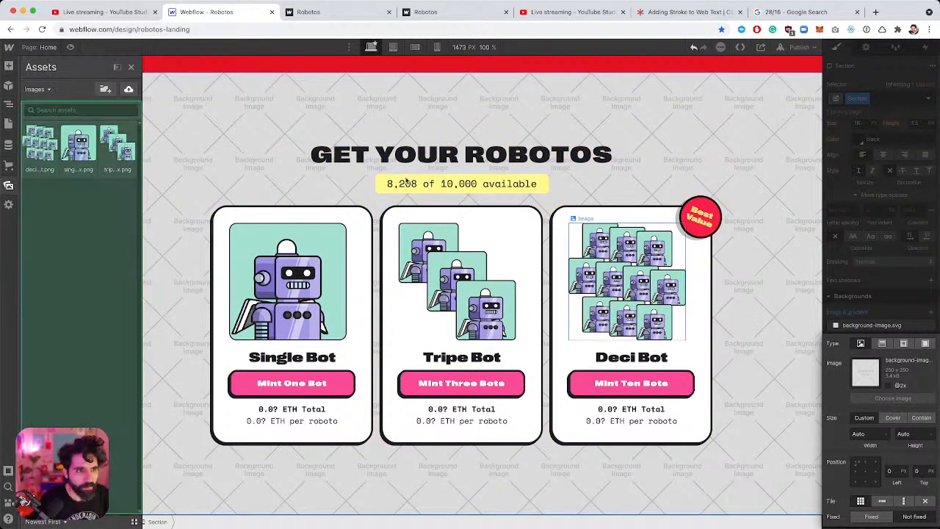
click(128, 90)
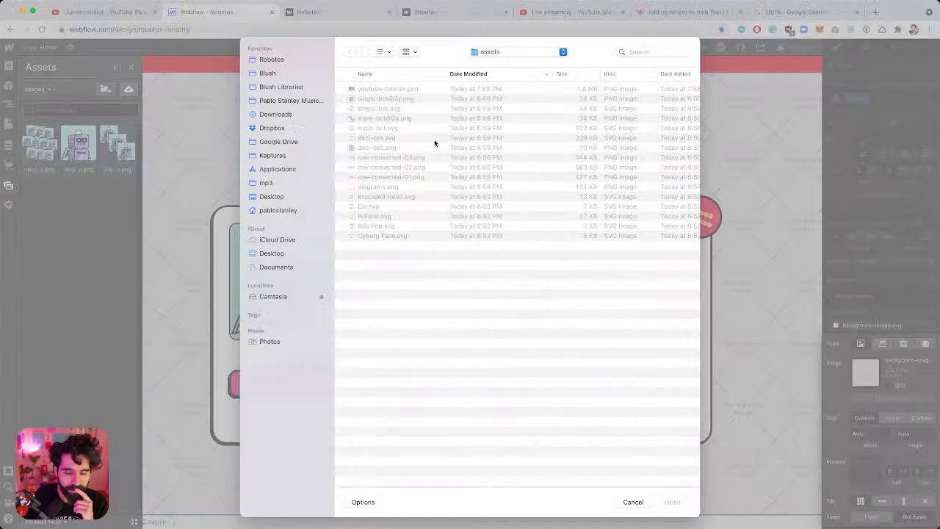
click(494, 52)
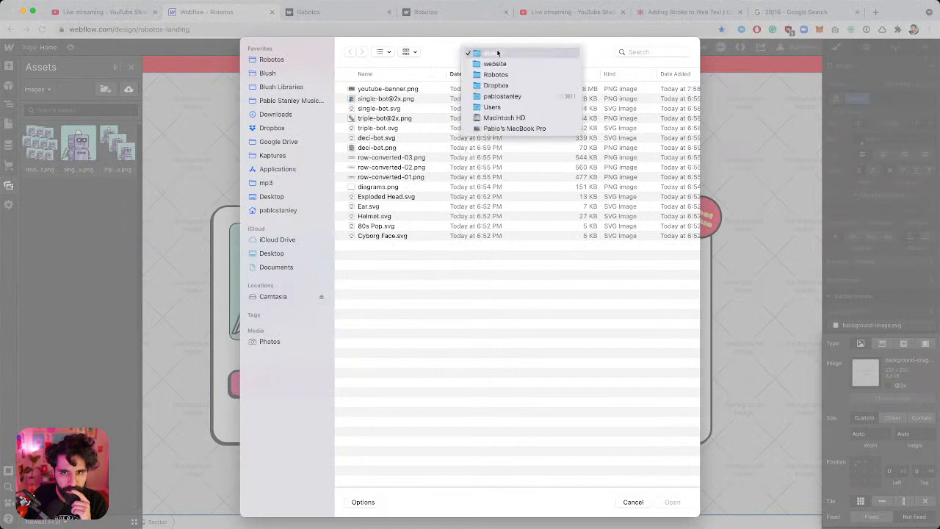
click(485, 64)
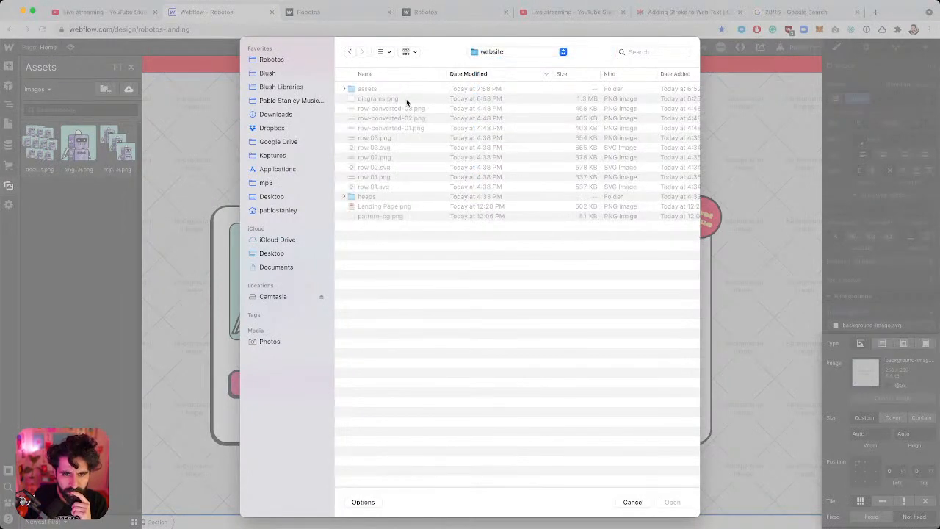
double_click(381, 216)
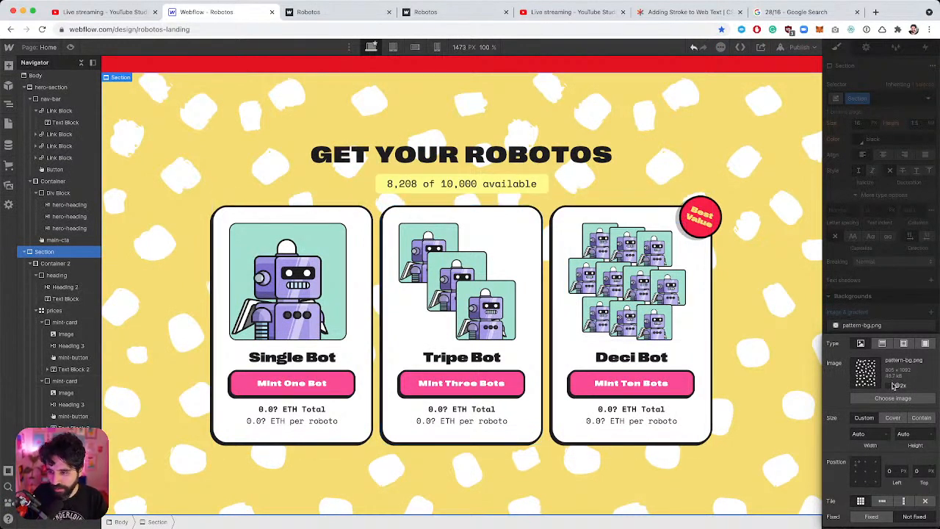
Try cover sizing, then keep pattern-bg.png as small auto-sized tiles at position 0, 0.
click(893, 418)
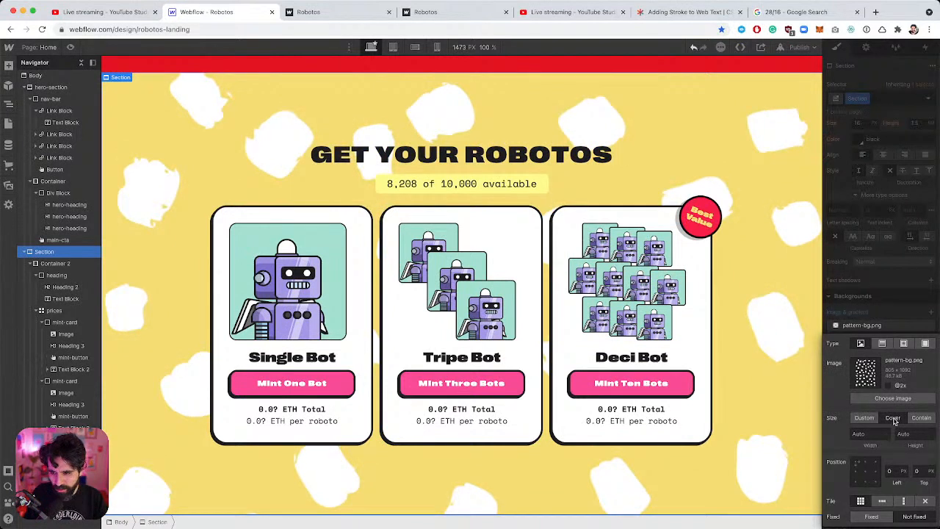
click(865, 417)
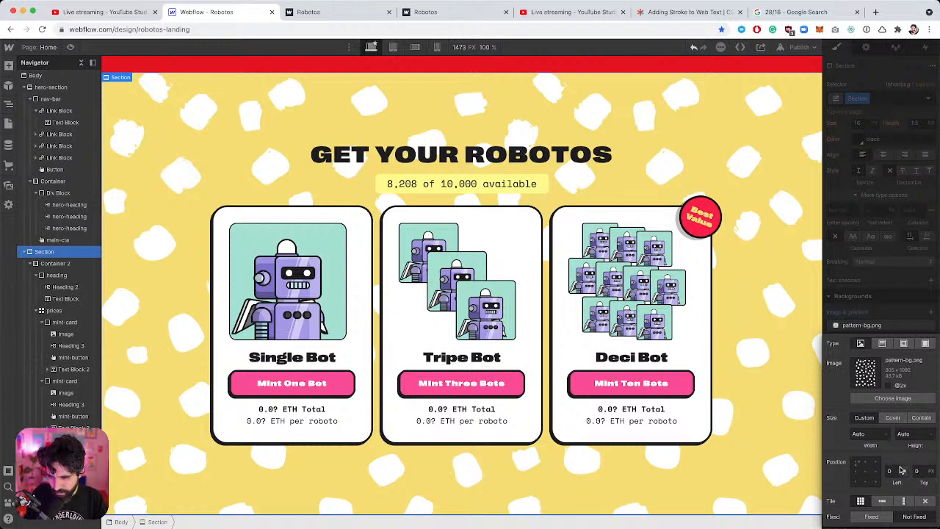
click(900, 304)
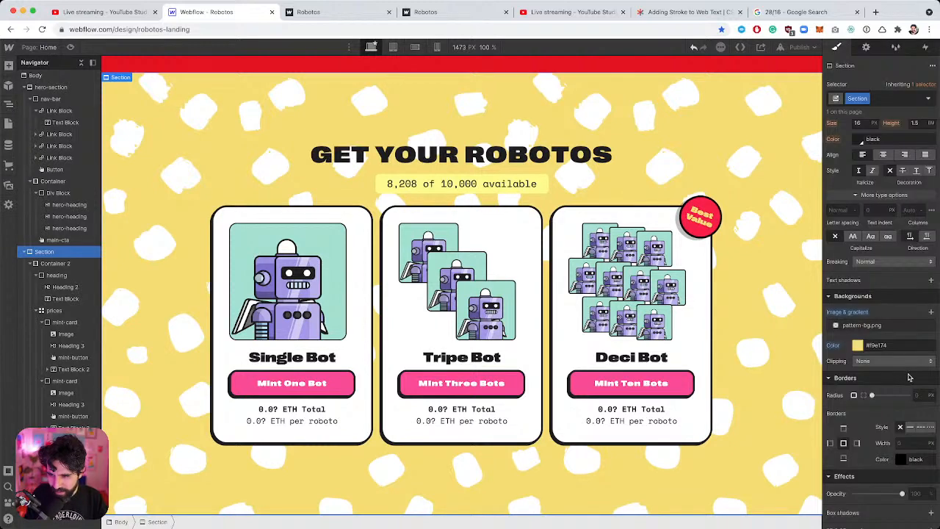
click(857, 312)
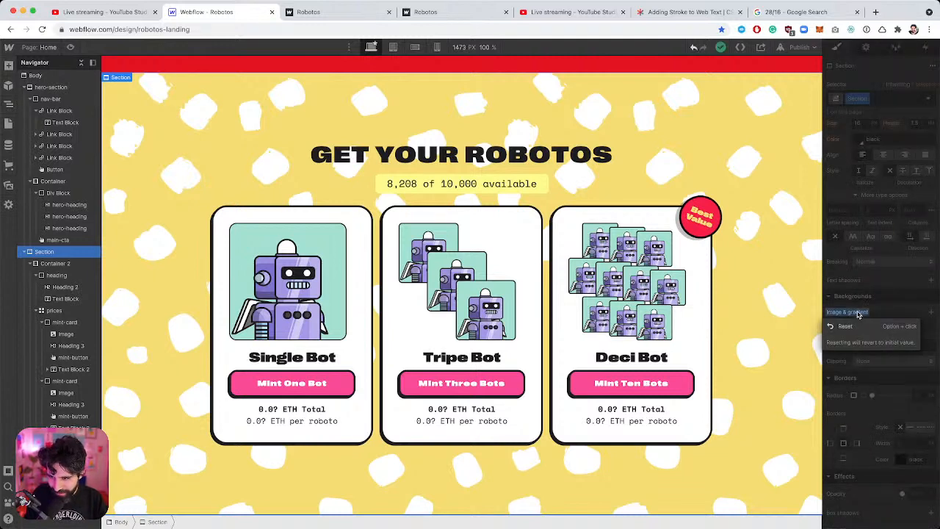
click(873, 326)
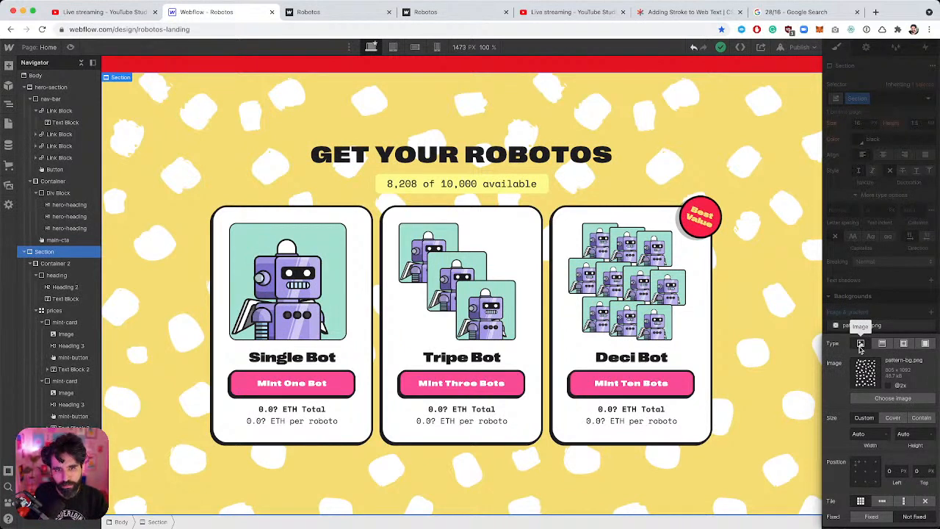
Glance at Figma, then close Webflow's background image settings.
key(super+Tab)
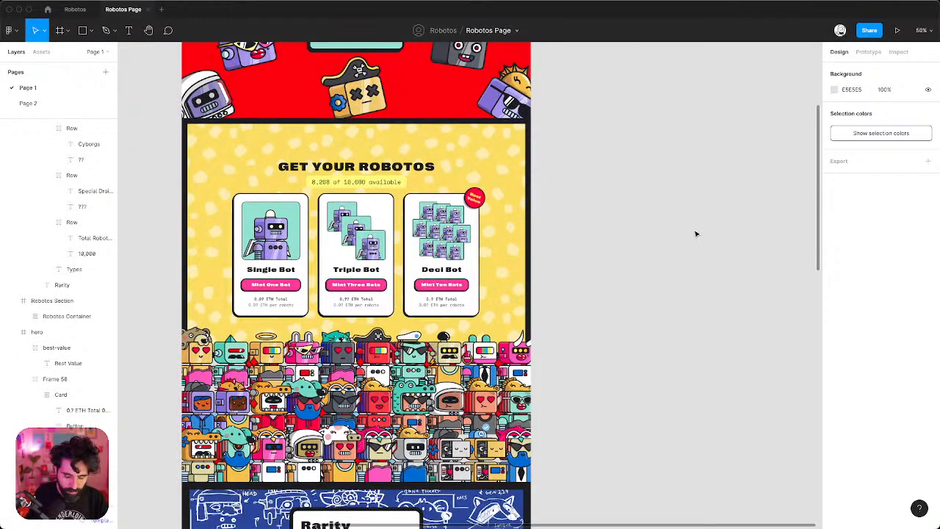
key(super+Tab)
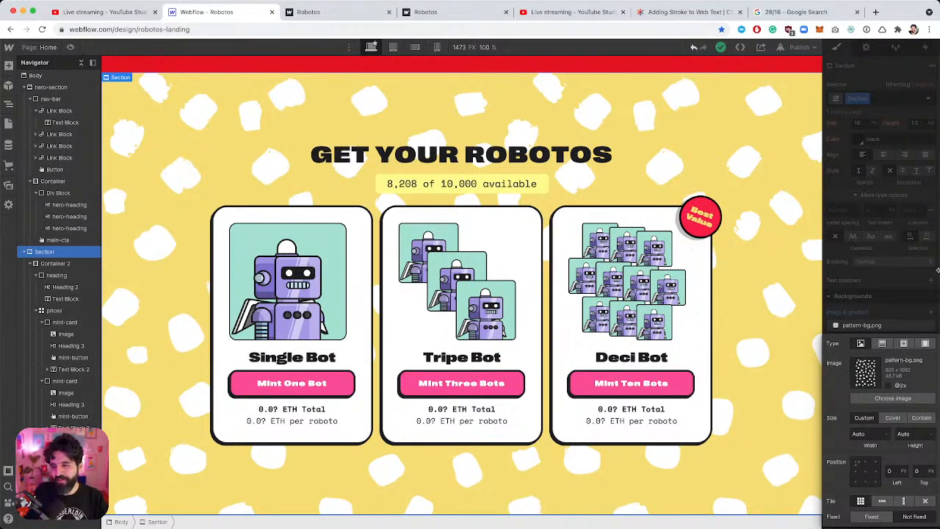
click(935, 271)
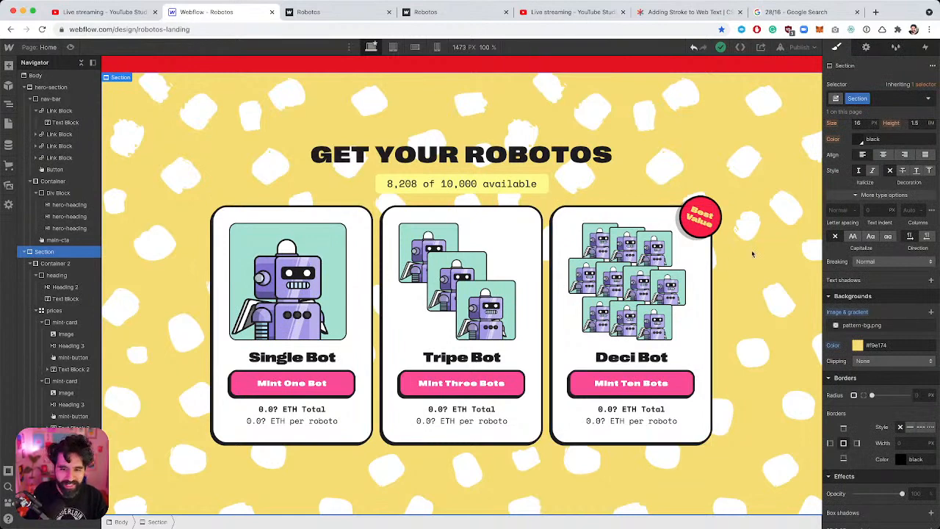
Inspect the Robotos Section and Robotos Container frames in Figma, then return to Webflow.
key(super+Tab)
scroll(646, 307, down, 2)
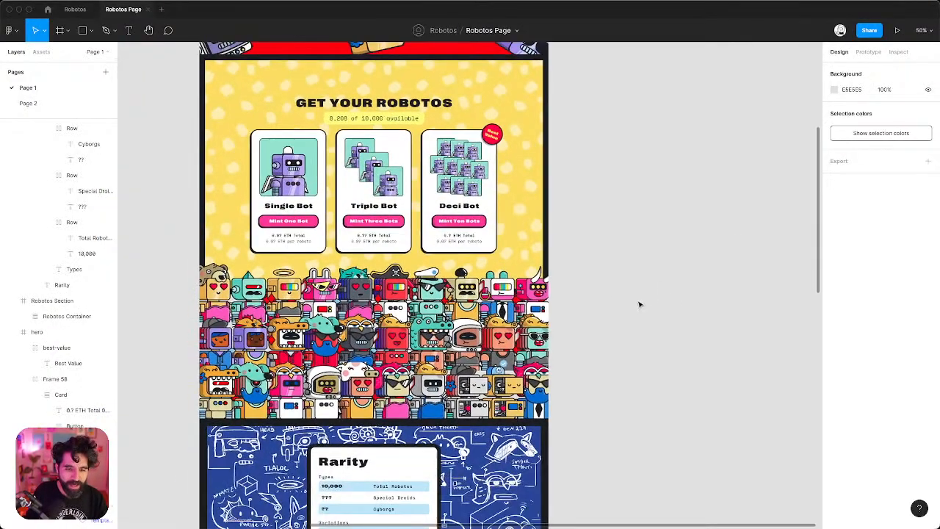
click(52, 300)
scroll(416, 253, up, 3)
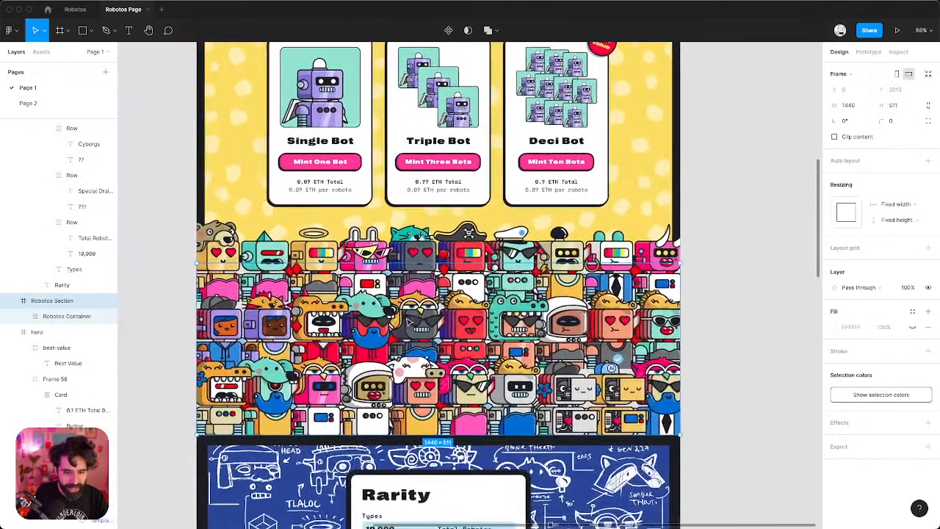
click(415, 253)
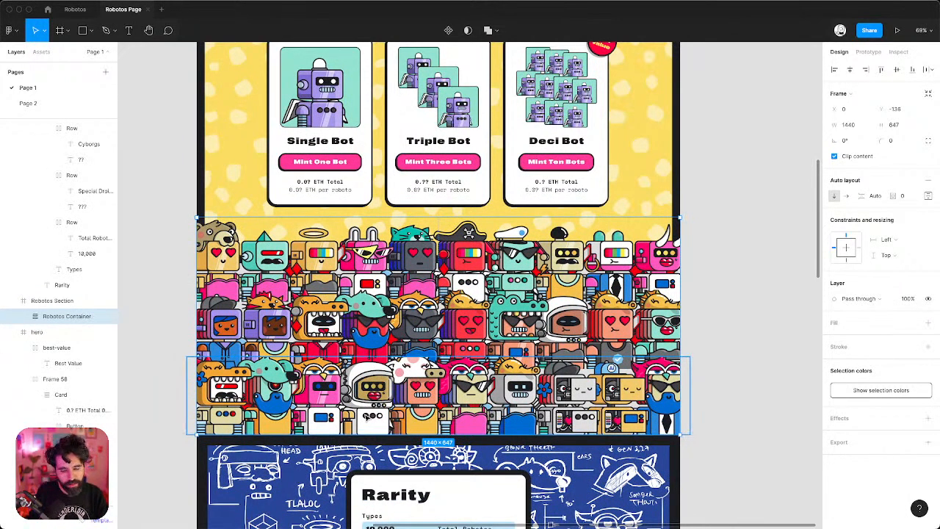
key(super+Tab)
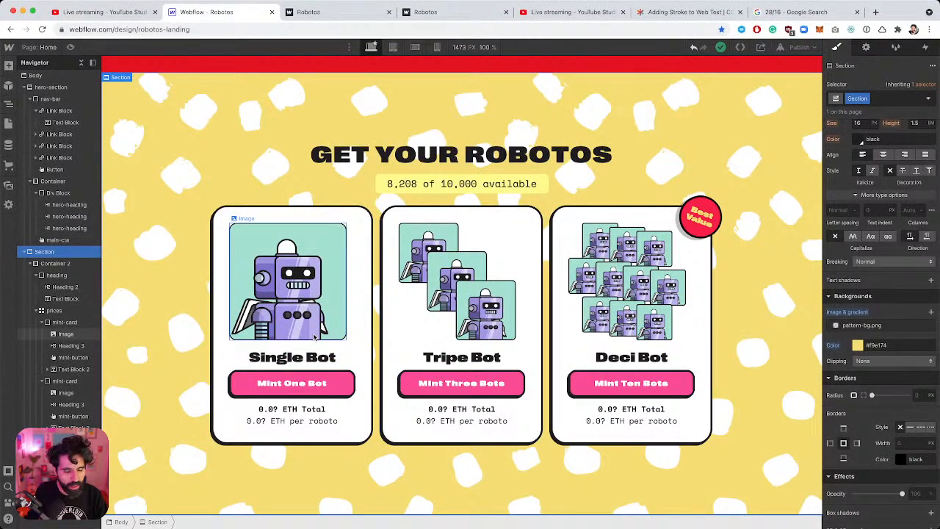
Compare Webflow's hero with the red ROBOTOS hero in the Figma design.
scroll(314, 337, up, 10)
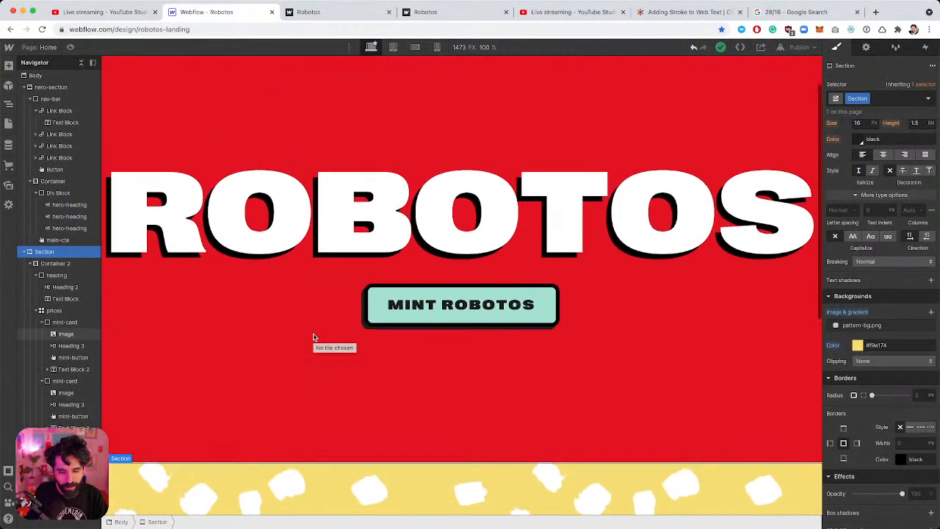
scroll(314, 337, up, 3)
key(super+Tab)
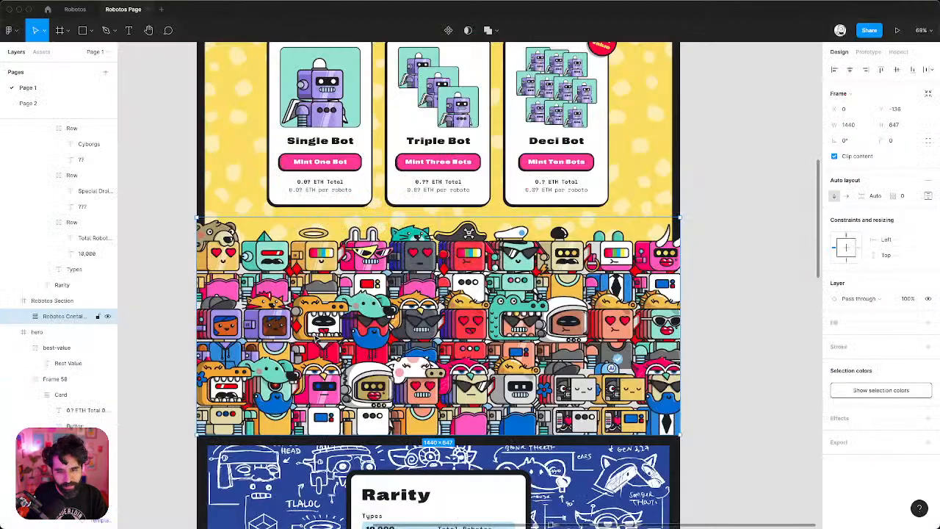
scroll(315, 338, up, 10)
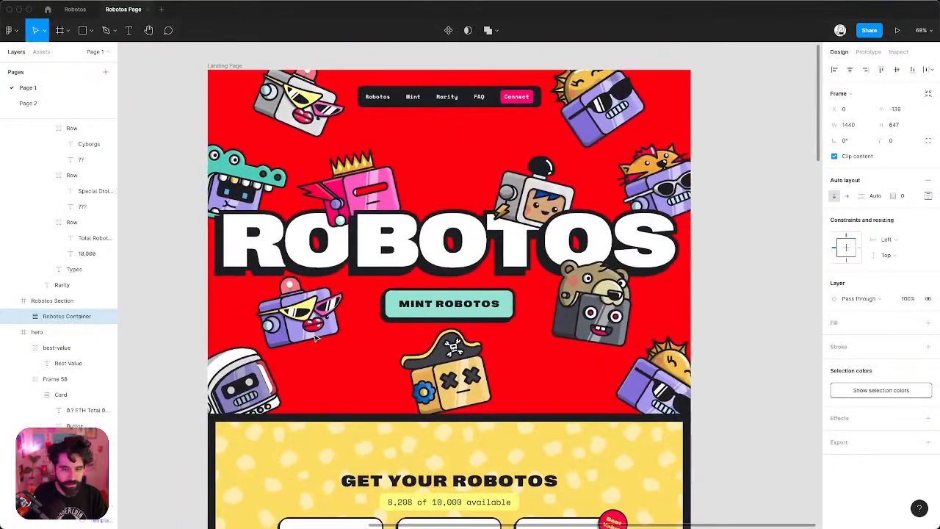
key(super+Tab)
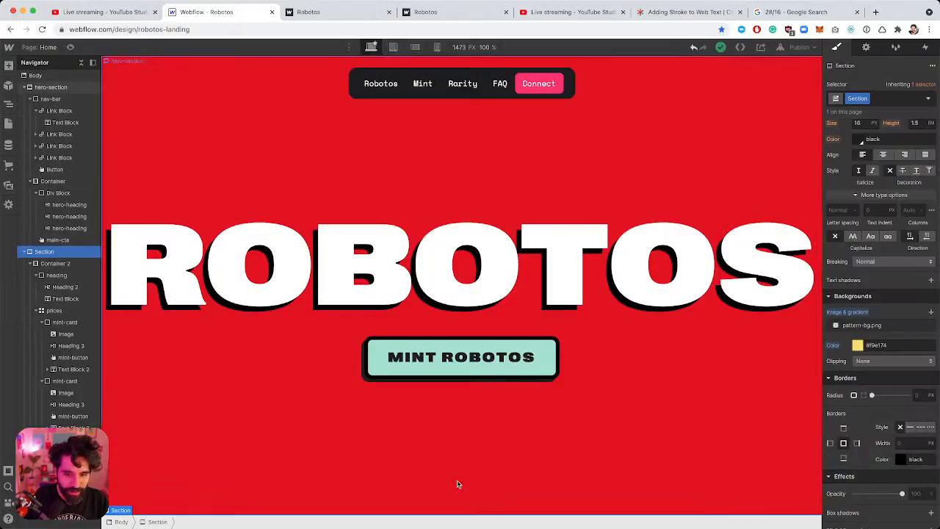
key(super+Tab)
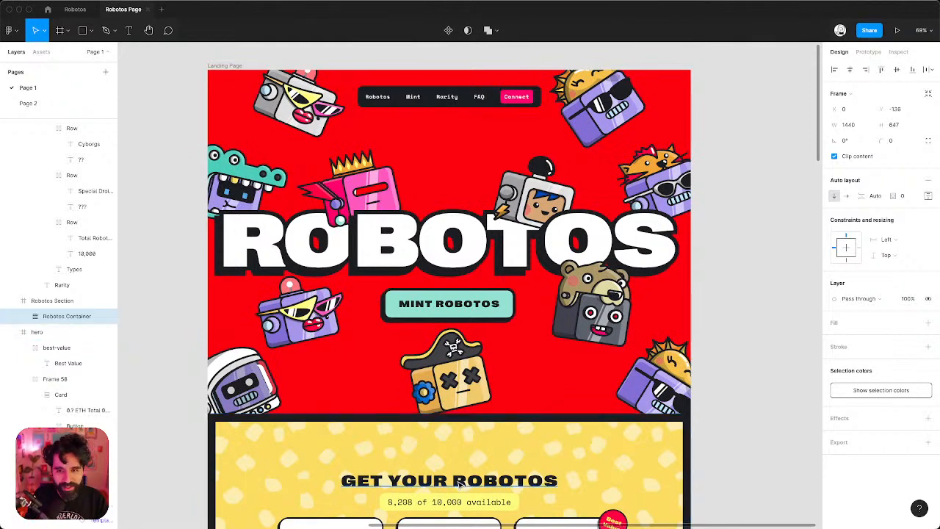
key(super+Tab)
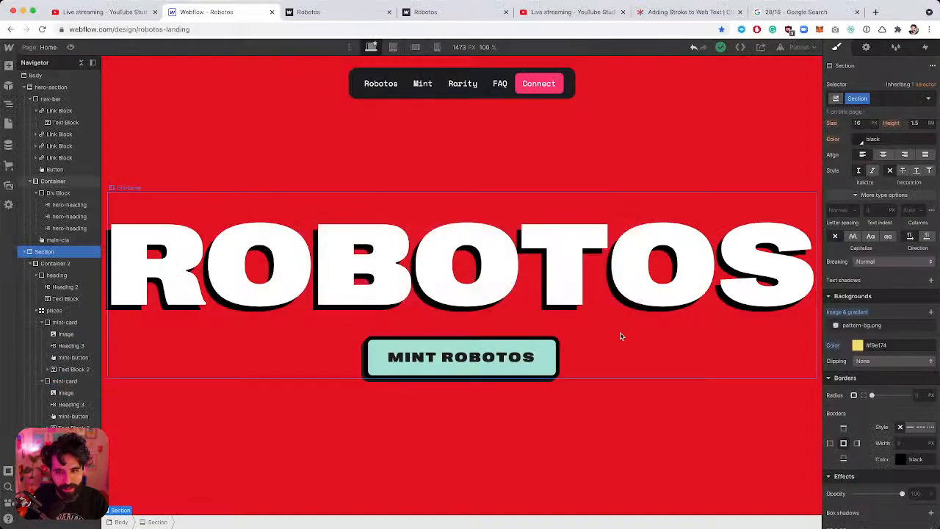
Compare the pricing sections in both apps, ending on Webflow's hero with its MINT ROBOTOS button.
scroll(613, 342, down, 10)
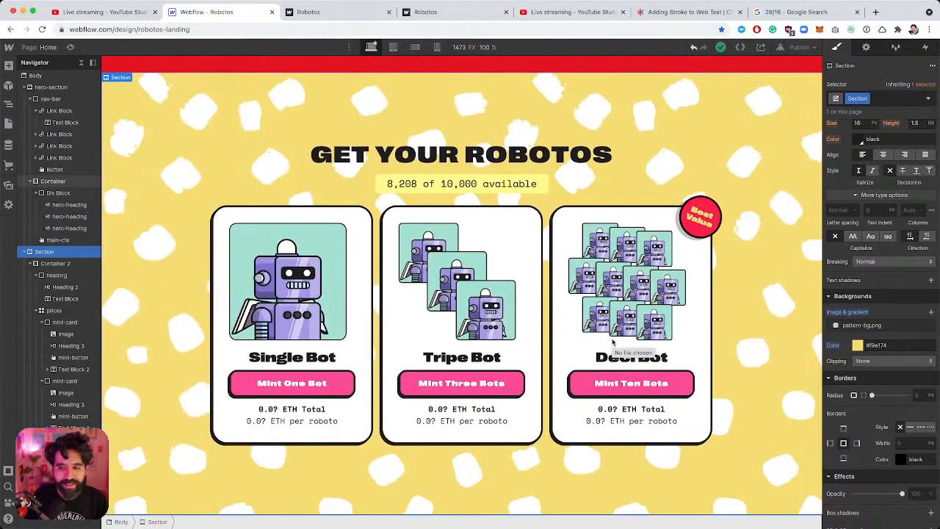
key(super+Tab)
scroll(612, 342, down, 10)
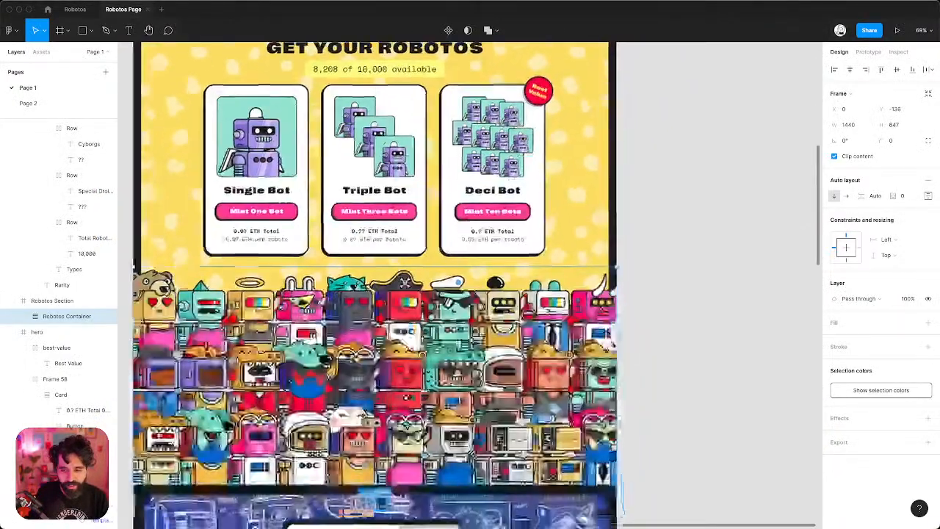
scroll(613, 342, up, 10)
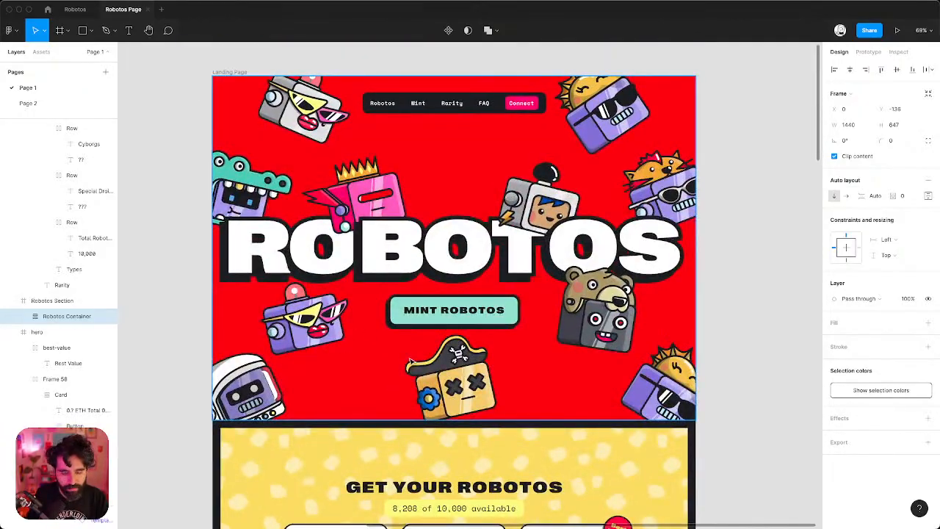
scroll(408, 357, down, 10)
scroll(408, 357, up, 10)
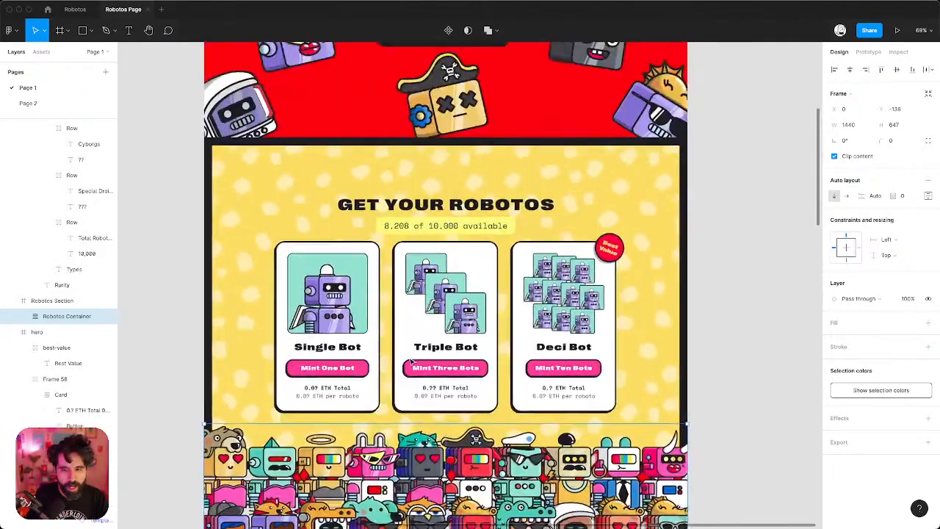
scroll(409, 362, down, 3)
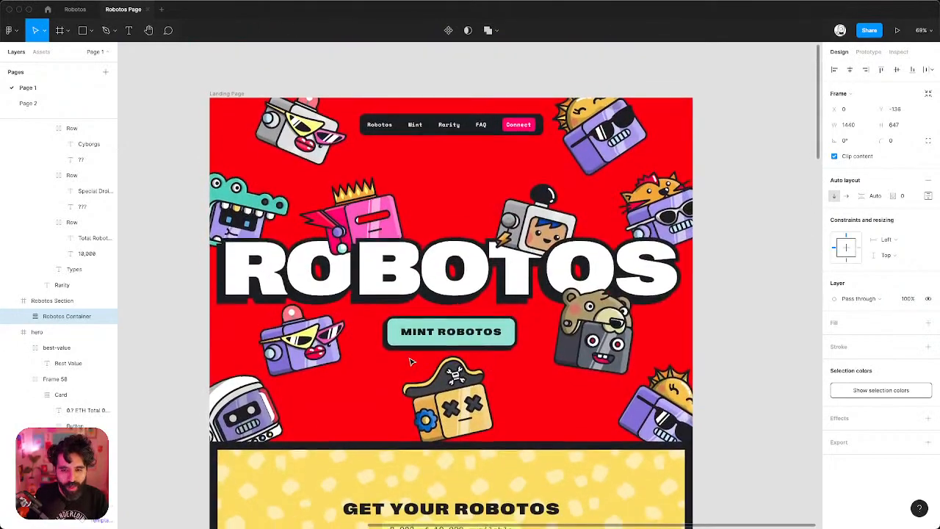
key(super+Tab)
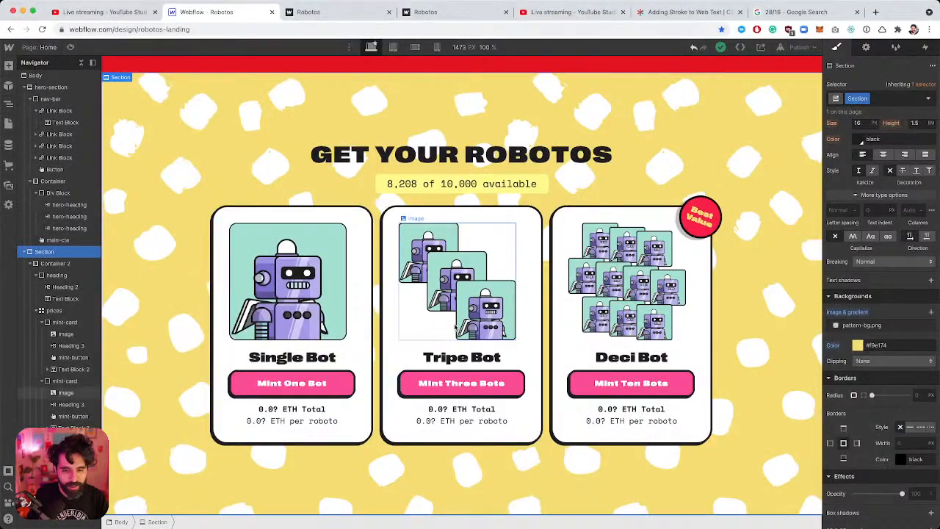
scroll(455, 328, up, 8)
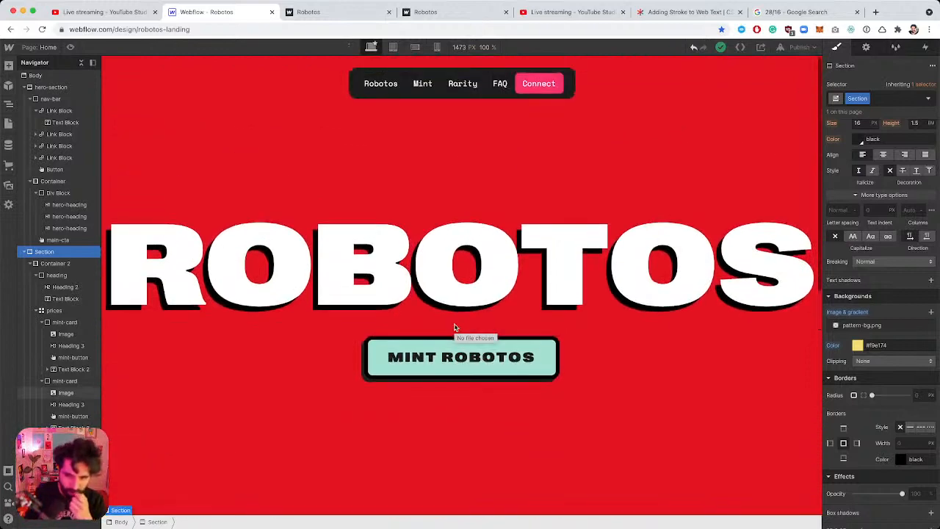
Select the MINT ROBOTOS button and switch its main-cta style to the Hover state.
click(462, 365)
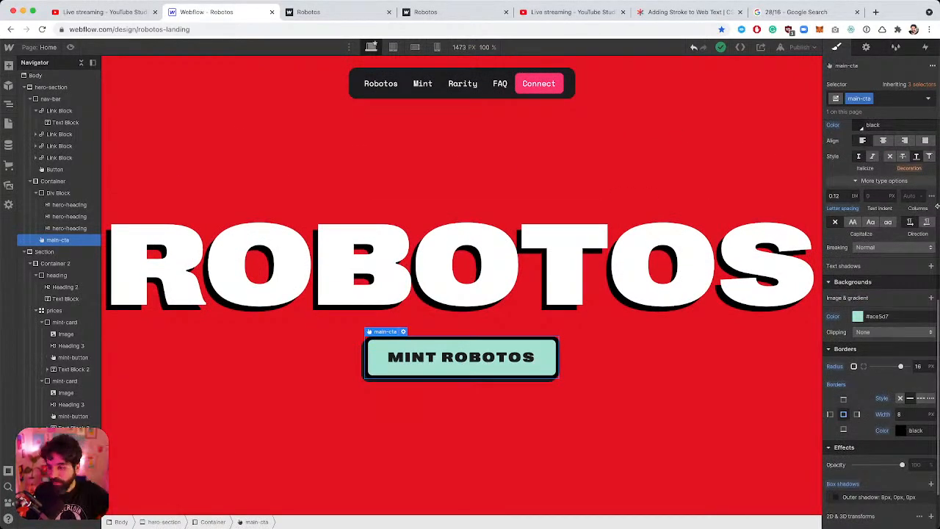
scroll(918, 331, down, 2)
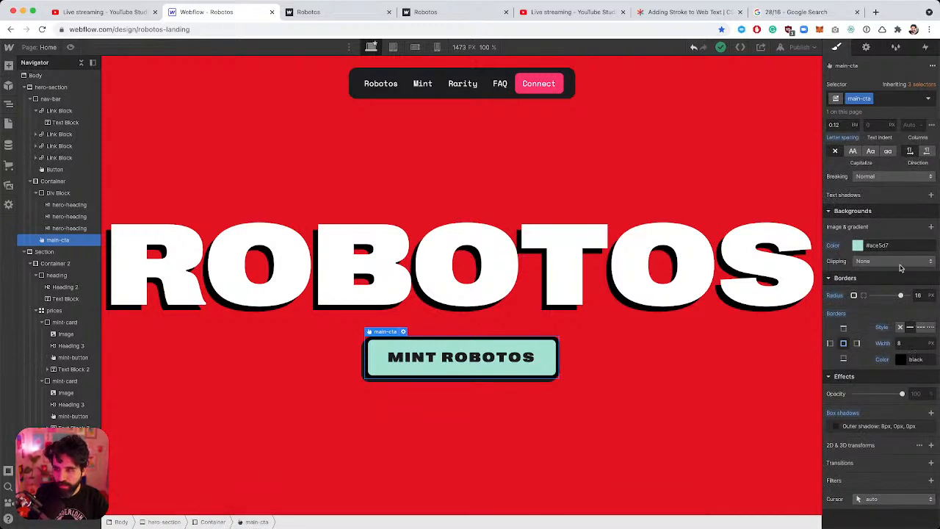
click(929, 85)
click(929, 88)
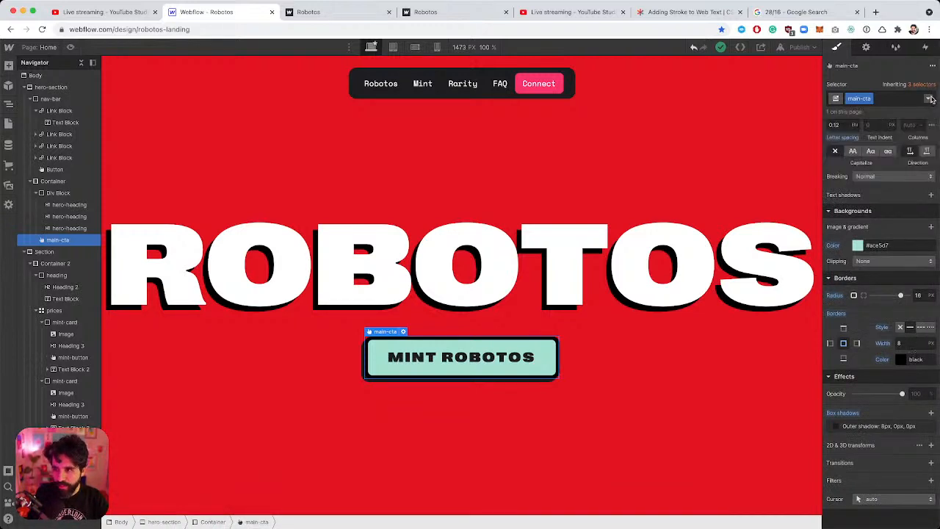
click(929, 99)
click(912, 141)
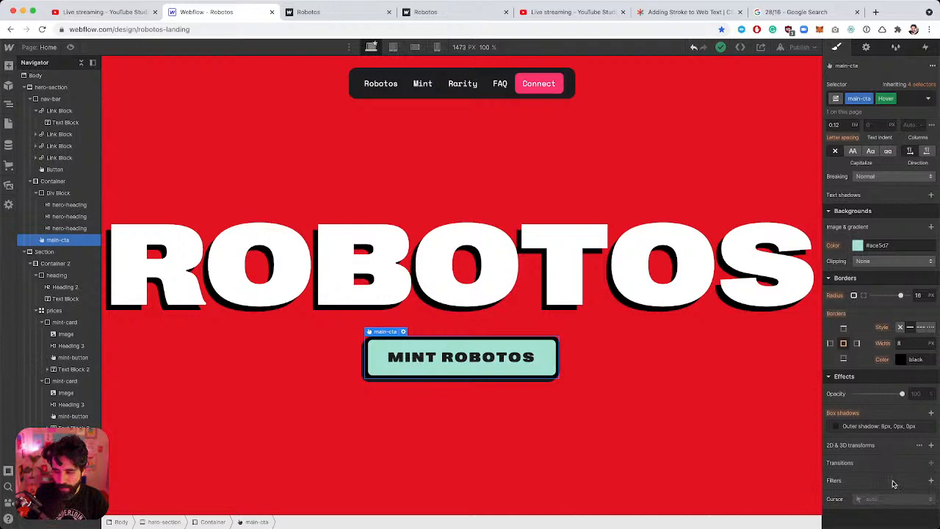
Set the hover outer box shadow distance to 16px.
click(890, 426)
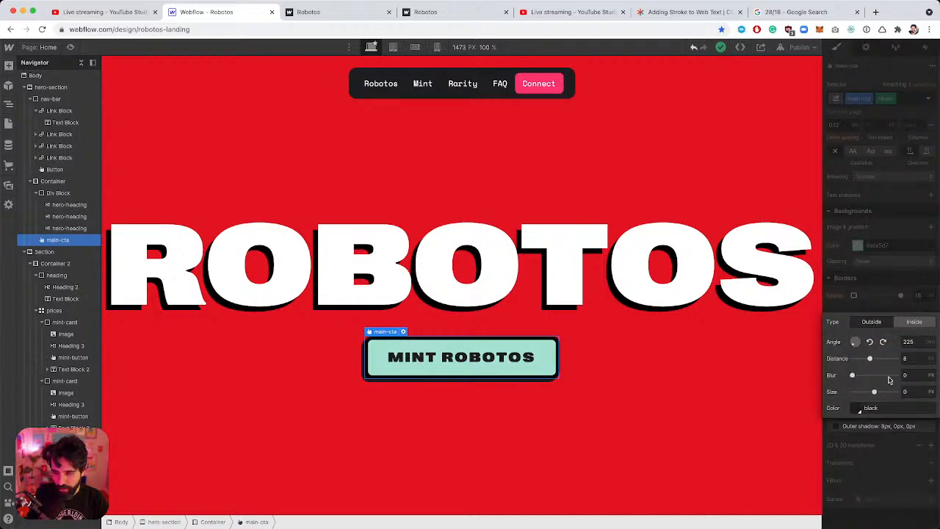
click(910, 357)
text(1)
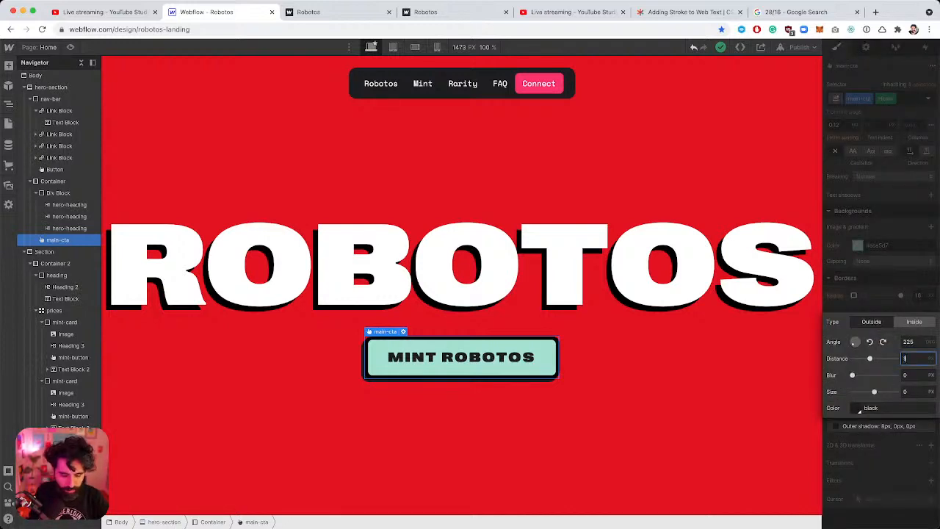
text(6)
click(920, 375)
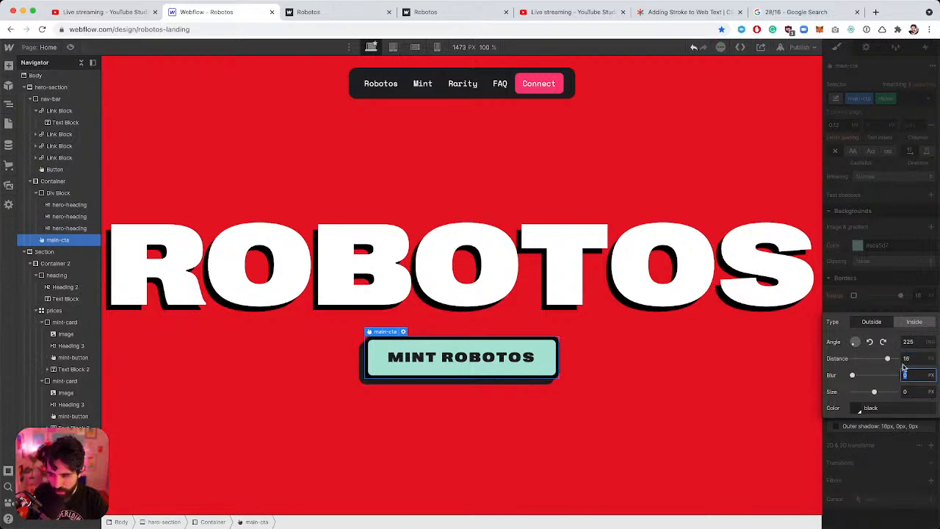
click(884, 287)
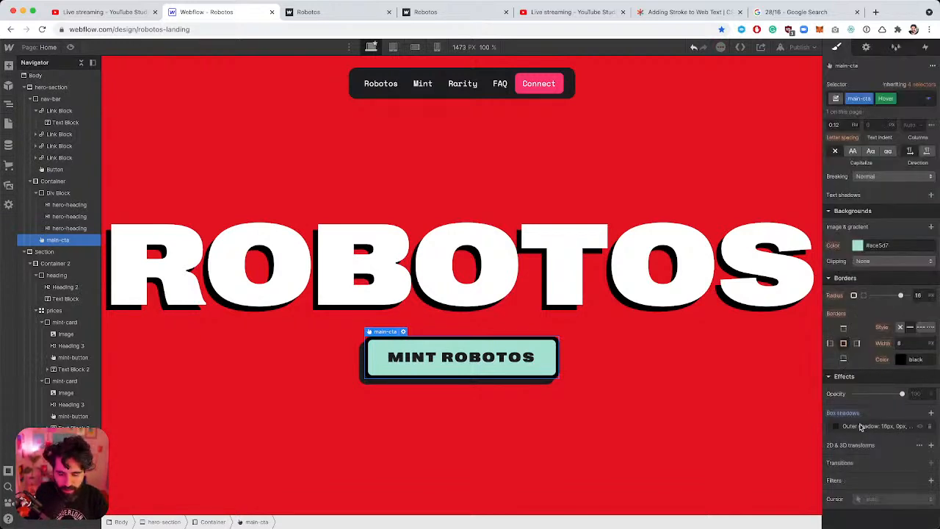
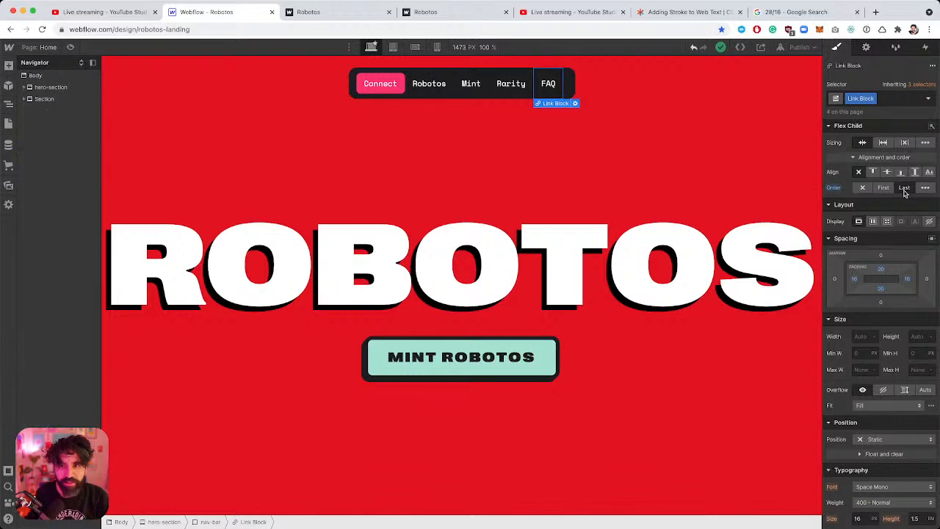
Undo moving Connect, then give the FAQ link a 'last' combo class with 24 px right padding.
click(669, 187)
key(super+z)
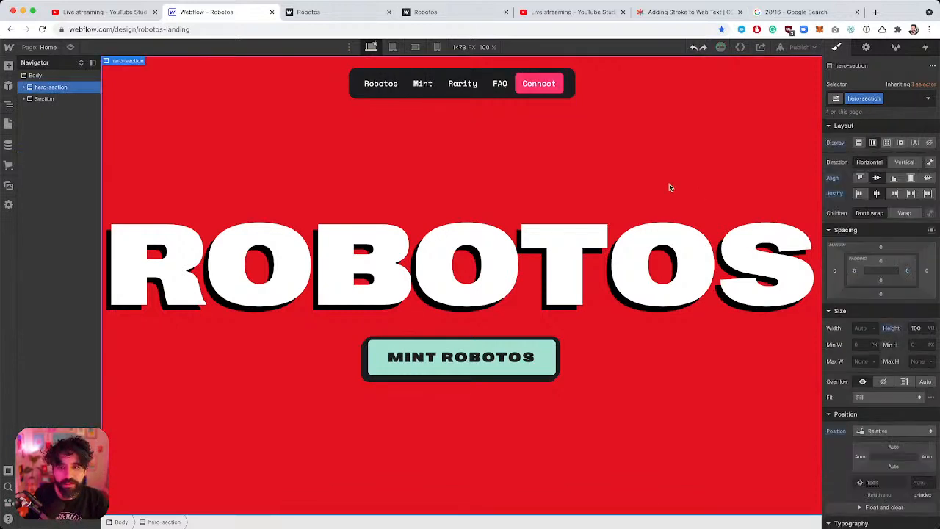
click(504, 84)
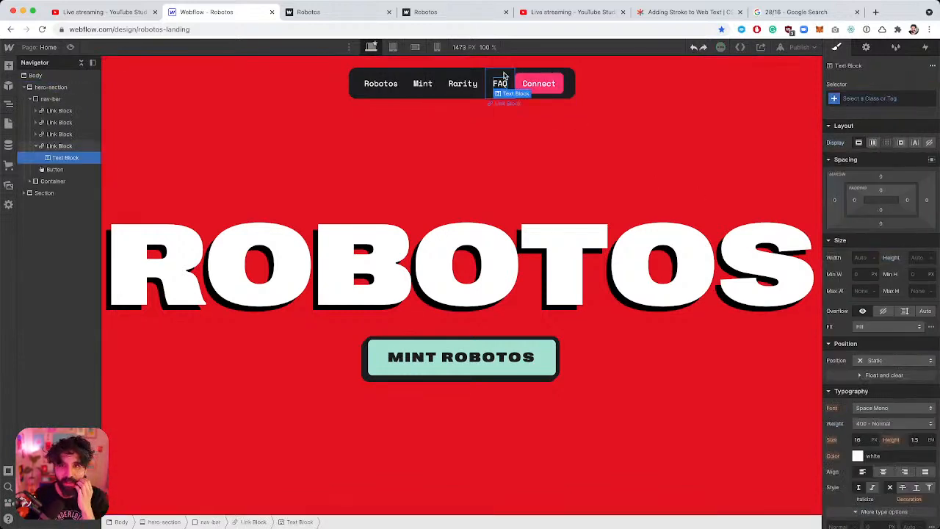
click(885, 98)
text(last)
key(Return)
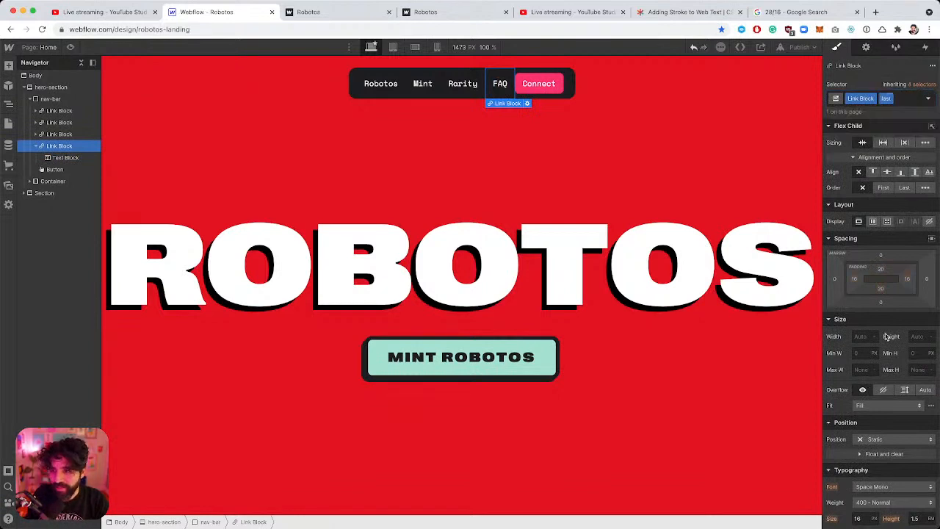
click(910, 281)
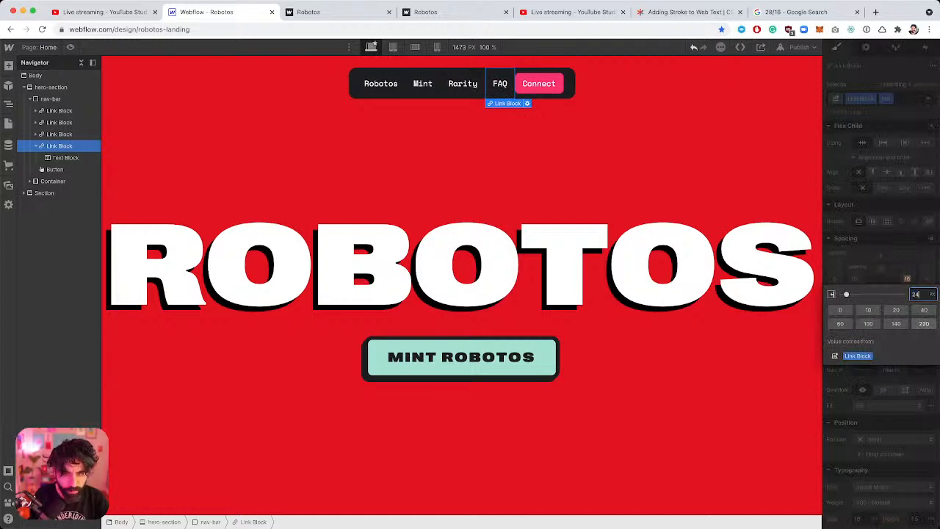
text(24)
key(Return)
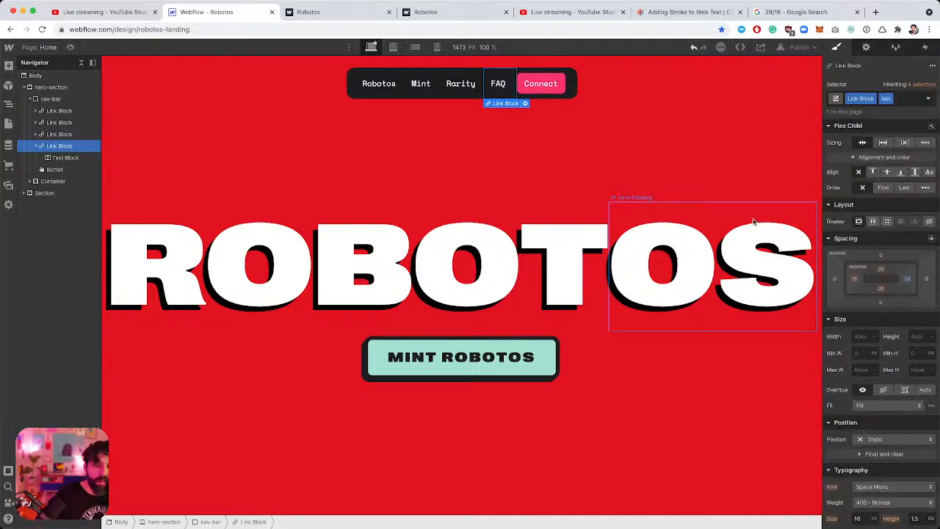
Select the Rarity nav link and switch its styling to the Hover state.
click(727, 153)
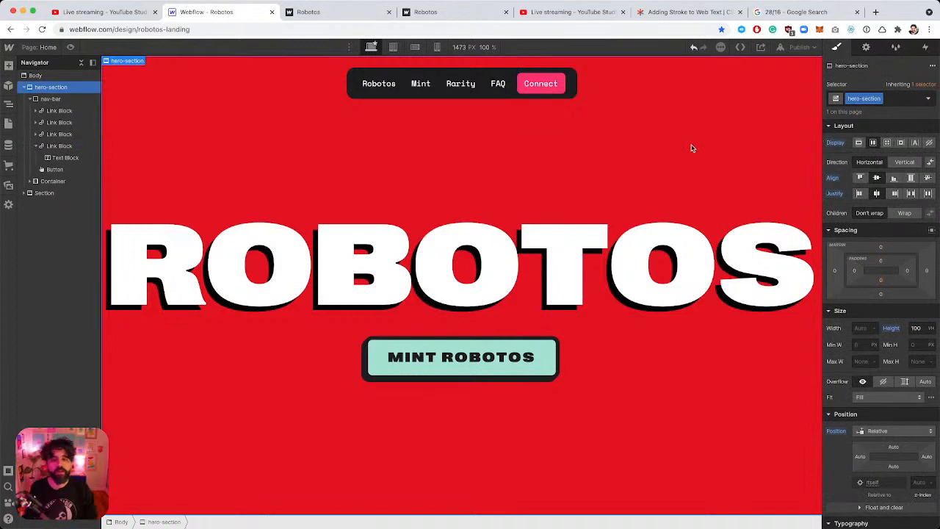
click(506, 75)
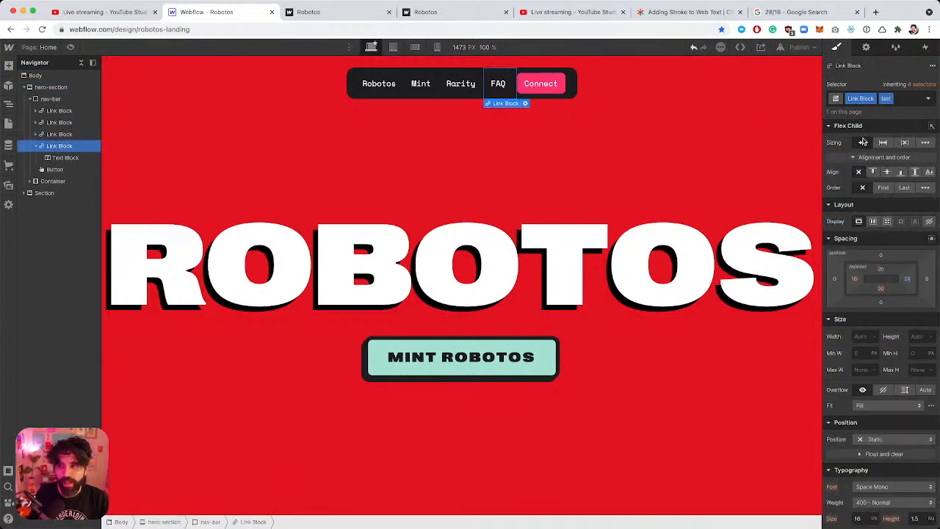
click(465, 73)
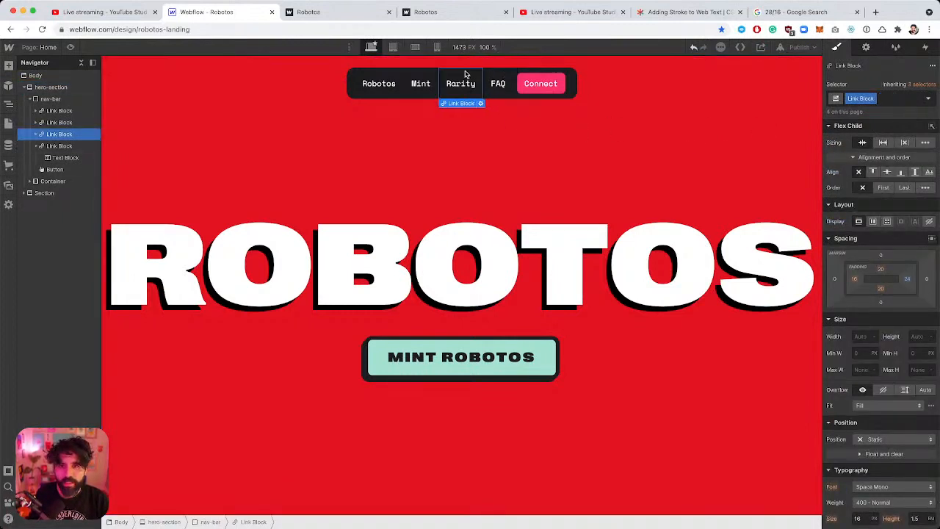
click(929, 98)
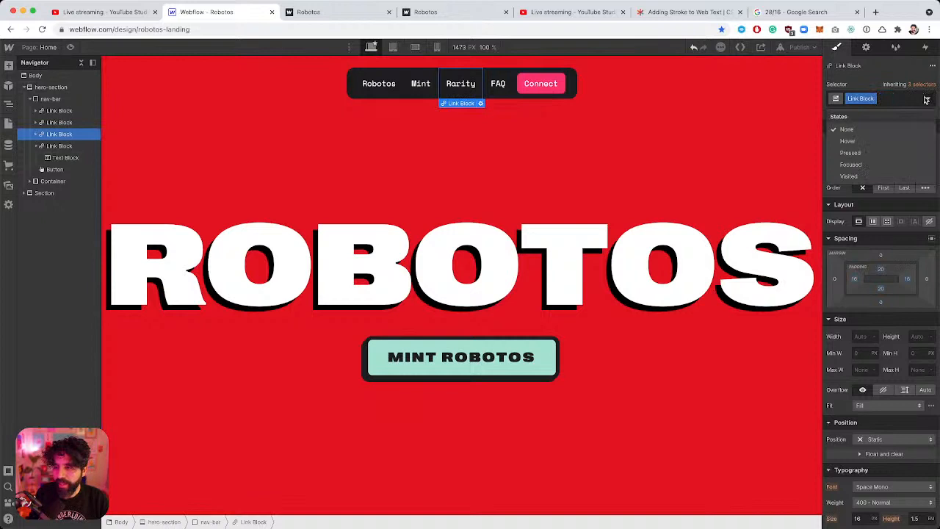
click(909, 142)
scroll(884, 293, down, 5)
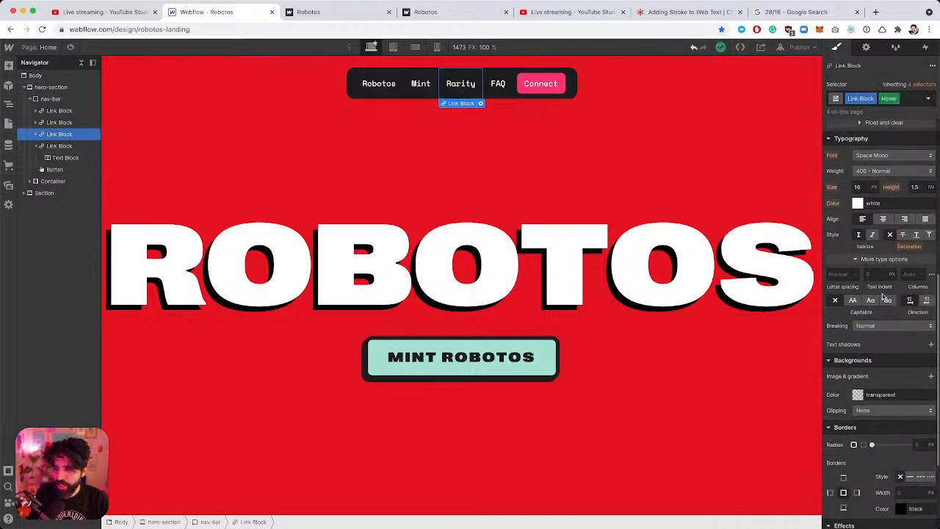
scroll(883, 297, up, 1)
key(super+Tab)
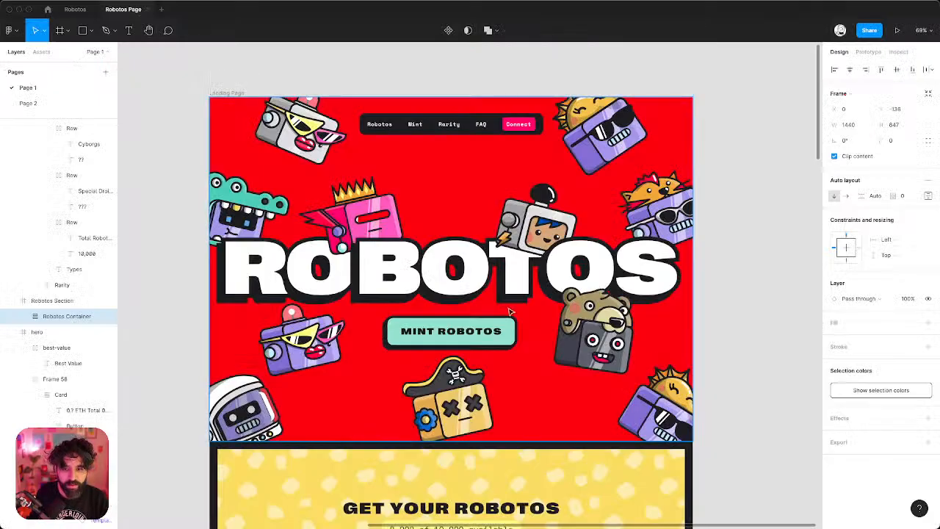
Copy the fill hex code of the yellow Get Your Robotos frame in Figma.
scroll(510, 311, down, 5)
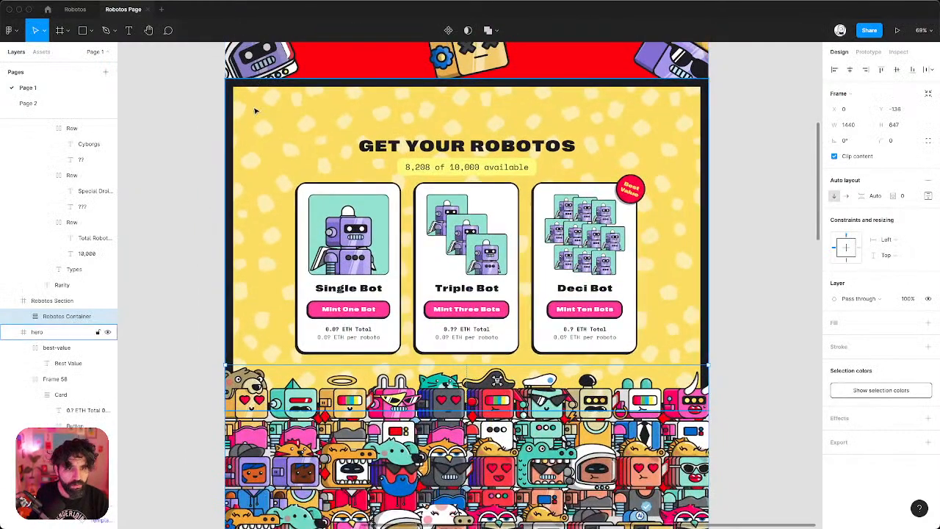
click(255, 110)
click(857, 344)
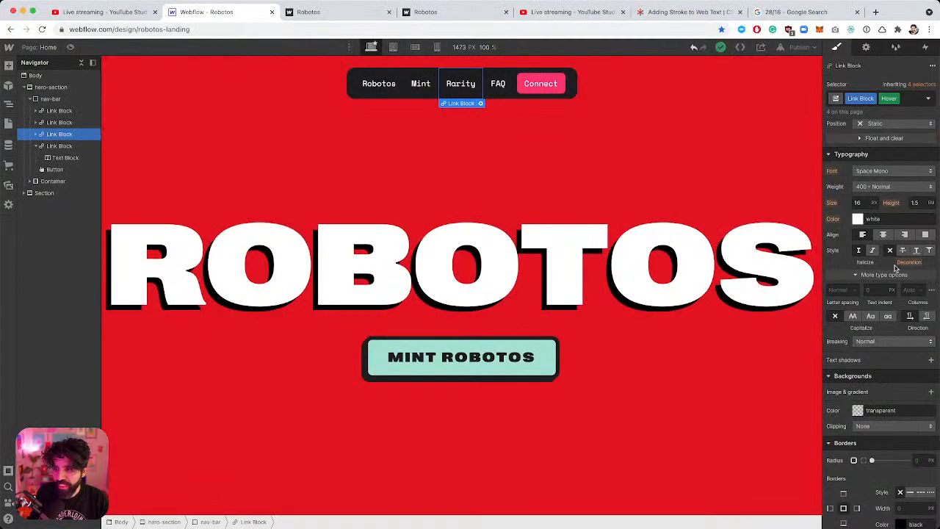
Set the nav links' hover text colour to the Figma yellow, then preview the page.
scroll(890, 339, up, 1)
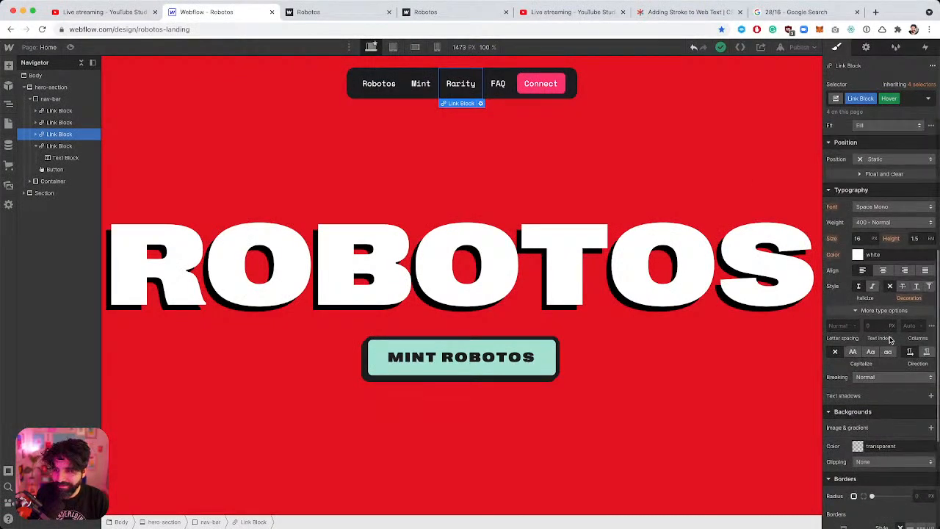
click(880, 254)
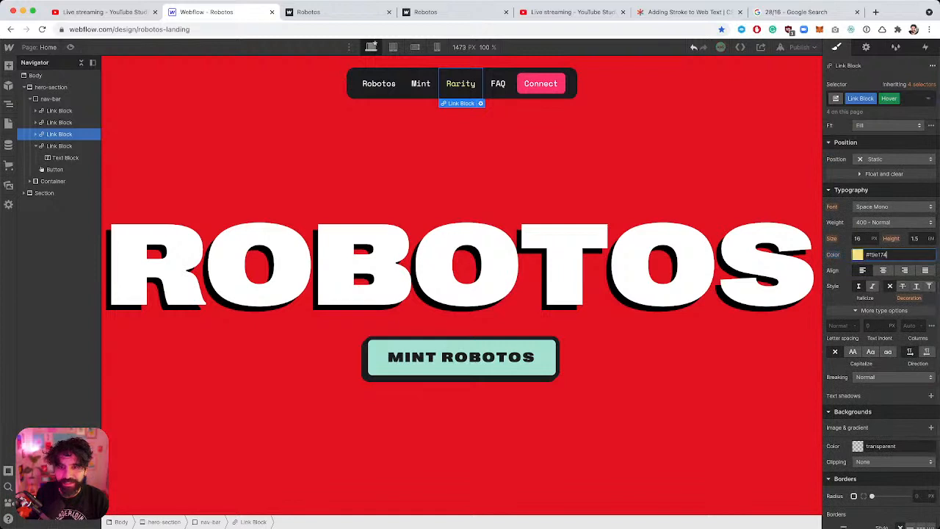
click(443, 117)
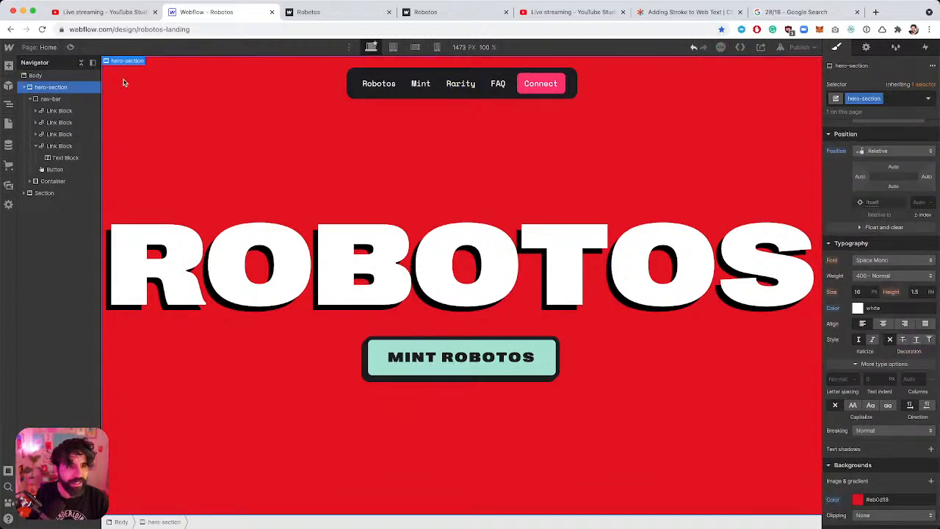
click(72, 46)
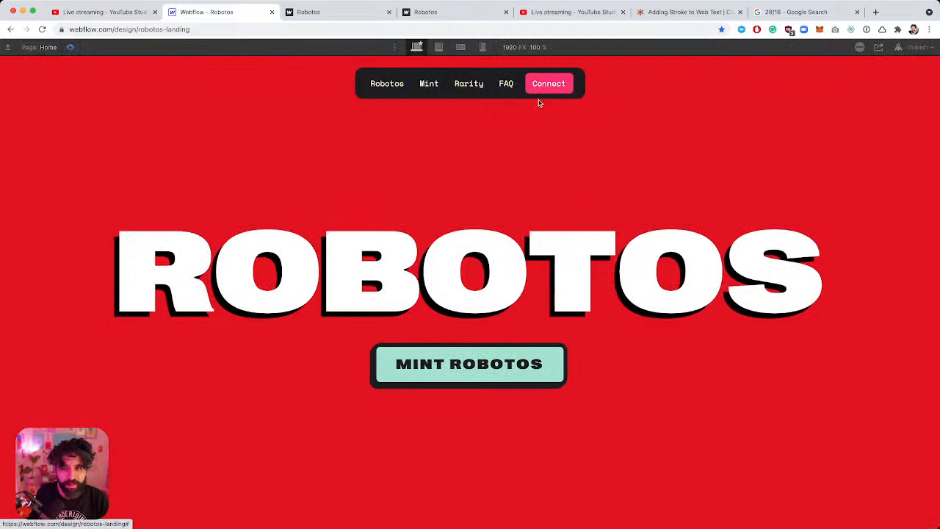
Scroll through the preview, then publish the site to robotos-landing.webflow.io.
scroll(476, 196, down, 2)
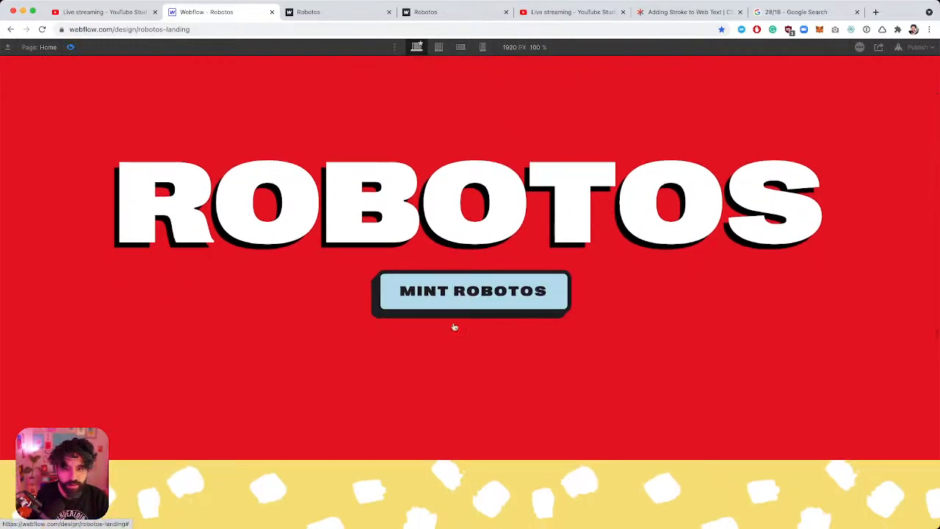
scroll(447, 357, up, 2)
scroll(447, 357, down, 5)
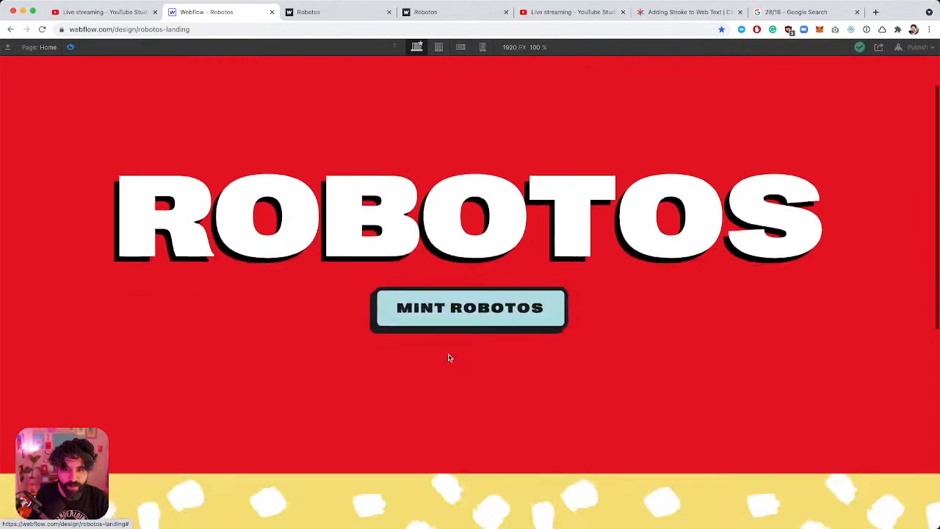
scroll(450, 358, up, 3)
scroll(449, 358, down, 4)
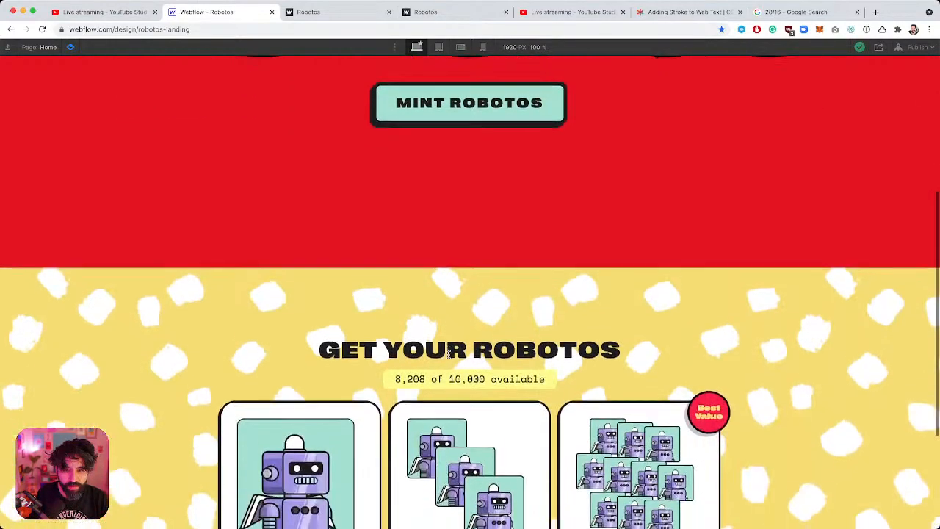
scroll(450, 358, up, 2)
scroll(449, 358, up, 3)
scroll(449, 358, down, 10)
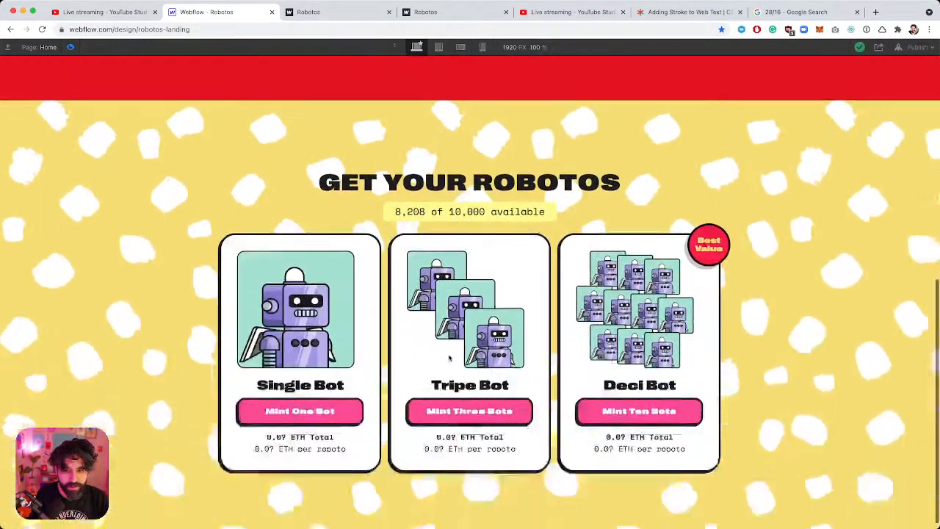
scroll(451, 342, up, 6)
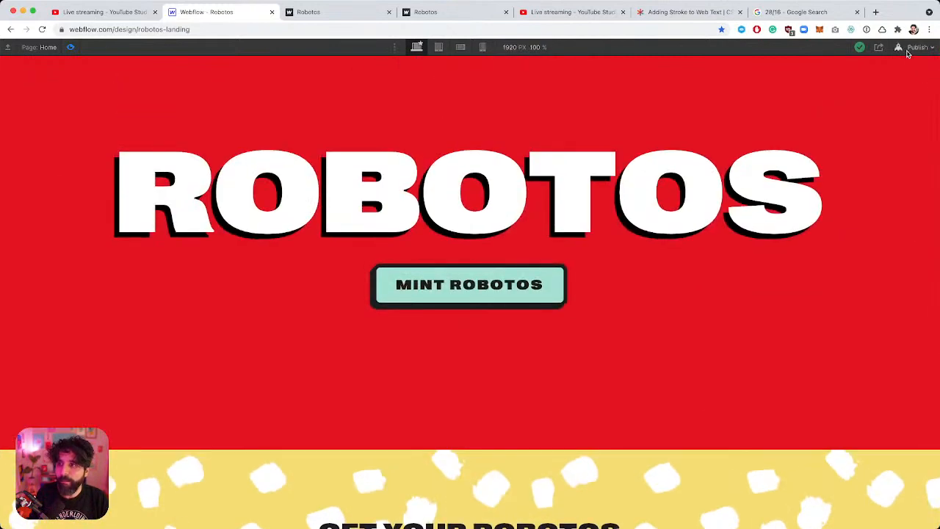
click(916, 47)
click(858, 190)
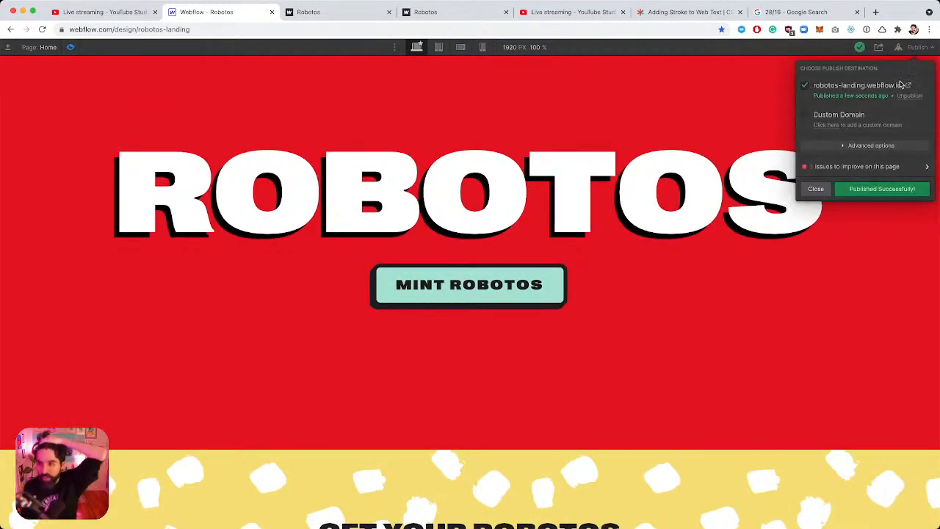
Check the hero and pricing cards on the live site, then return to the editing view.
click(909, 86)
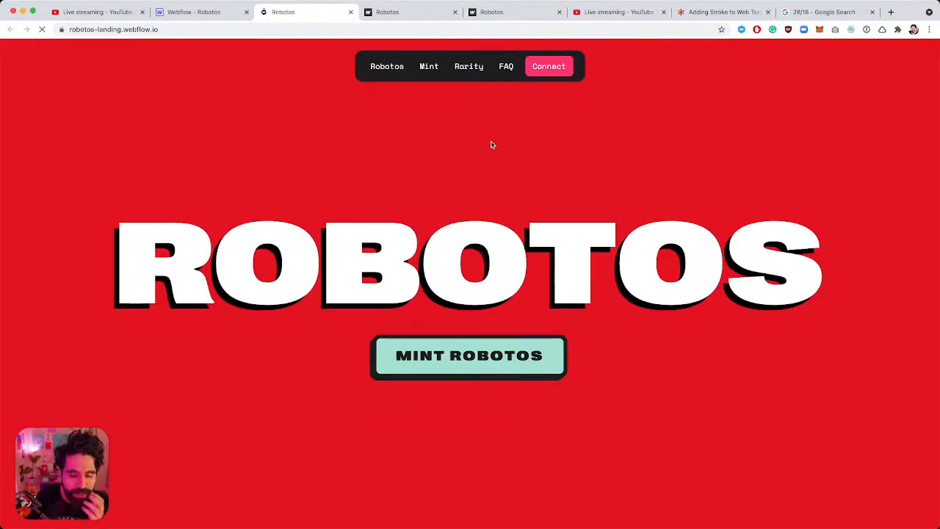
scroll(492, 145, down, 6)
scroll(492, 145, up, 6)
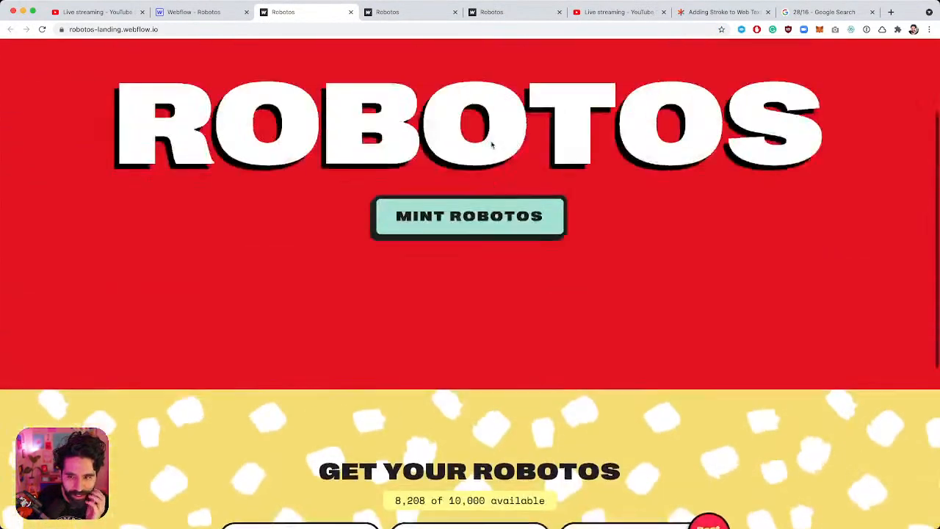
scroll(492, 145, down, 6)
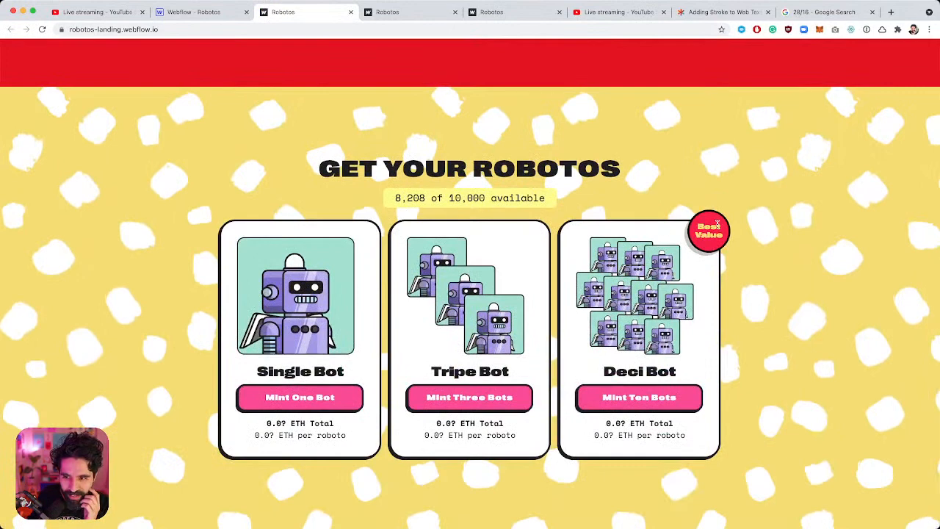
scroll(393, 171, up, 6)
click(216, 13)
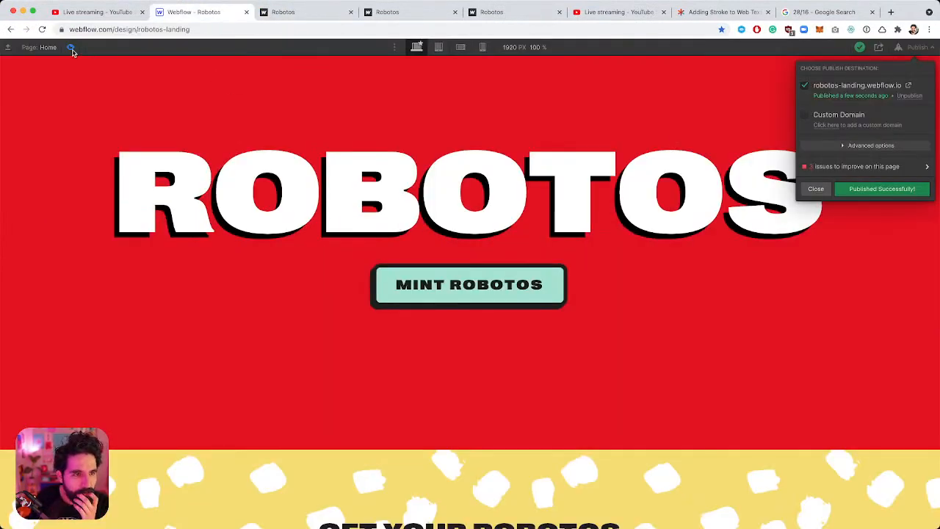
click(286, 12)
scroll(337, 296, down, 6)
scroll(337, 297, up, 7)
scroll(337, 300, down, 6)
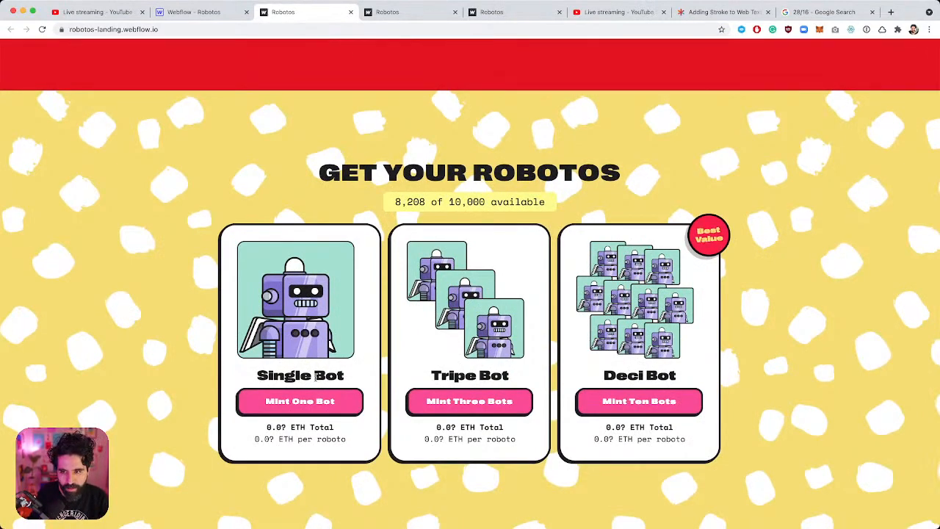
scroll(316, 376, up, 5)
scroll(316, 376, down, 4)
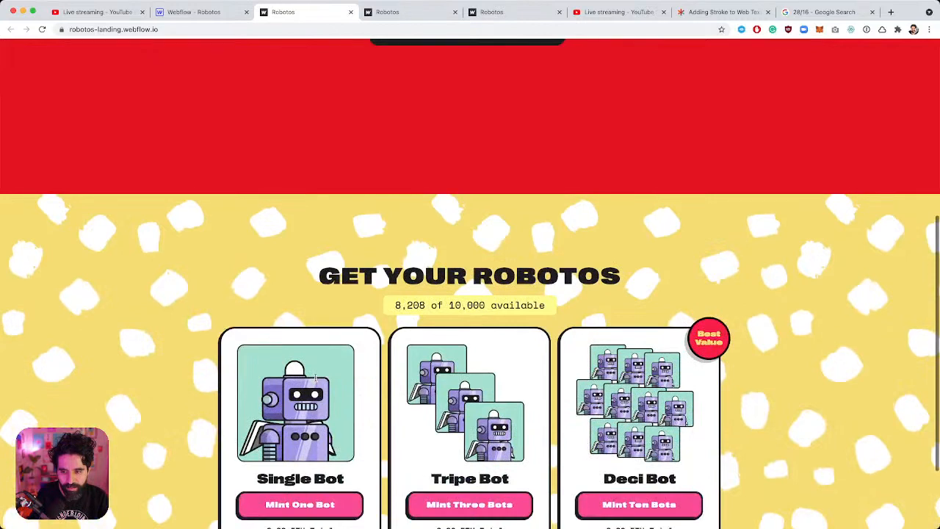
click(212, 13)
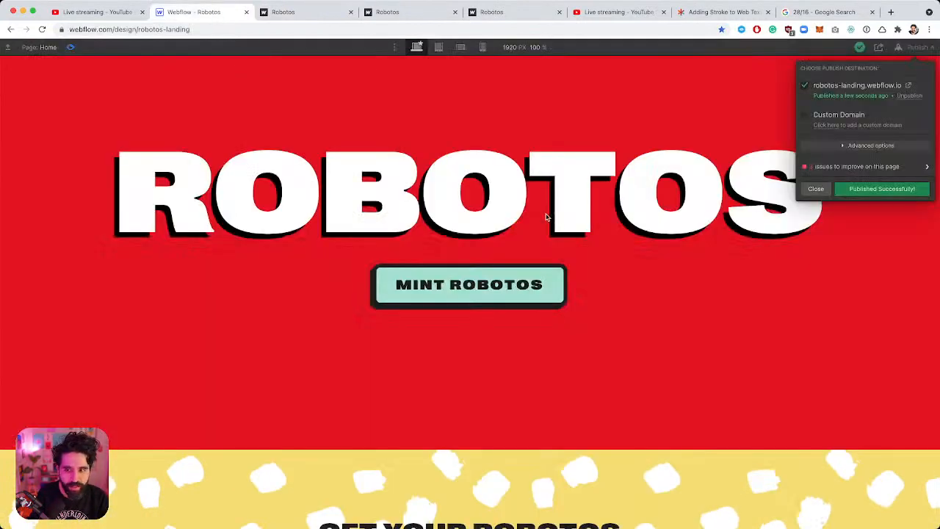
click(561, 357)
scroll(709, 379, down, 5)
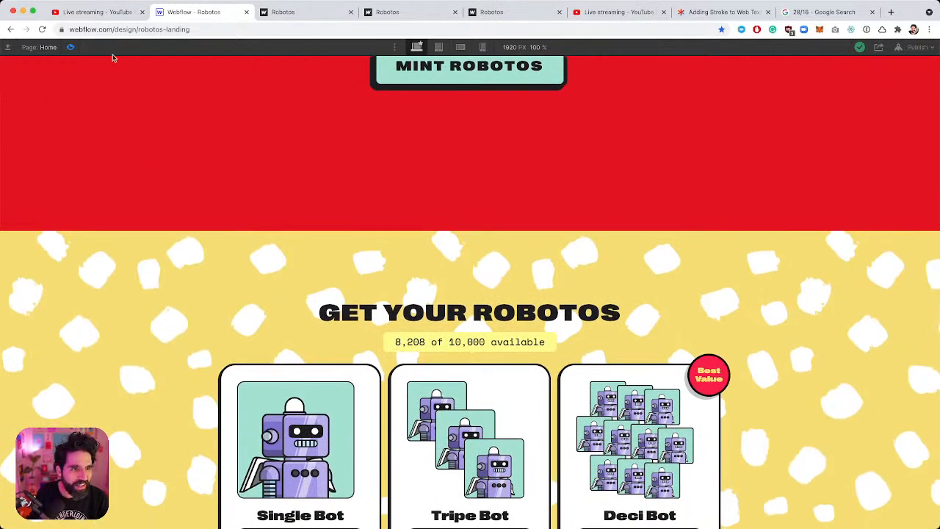
key(super+shift+p)
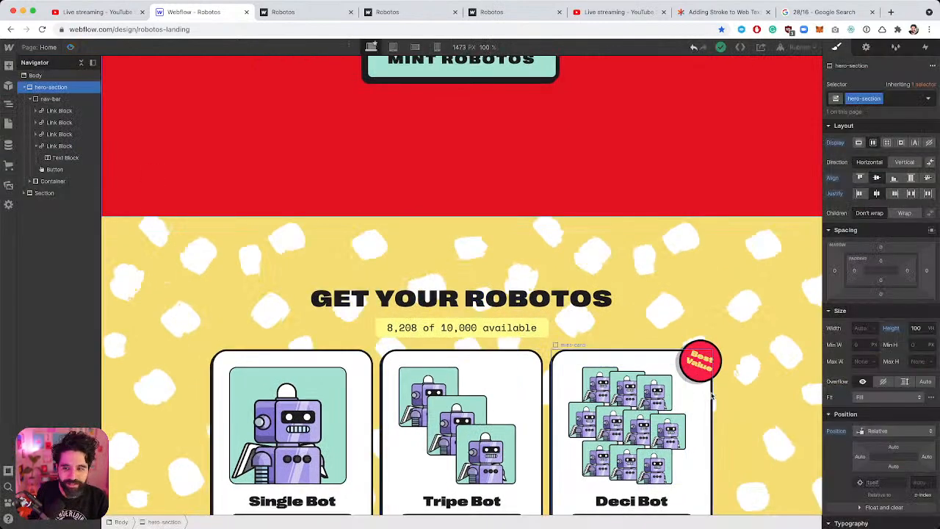
Add a Shrink action to the Best Value badge's scroll-out-of-view interaction.
click(708, 350)
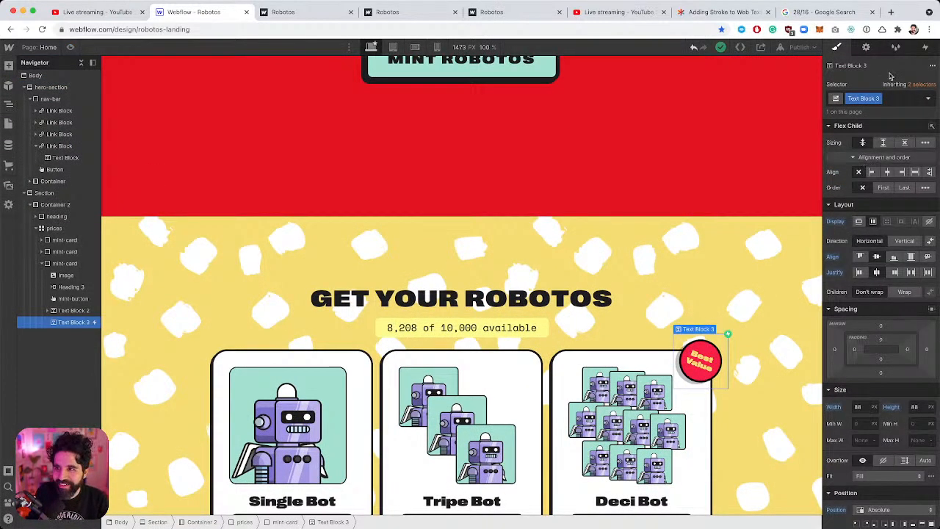
click(927, 47)
click(890, 101)
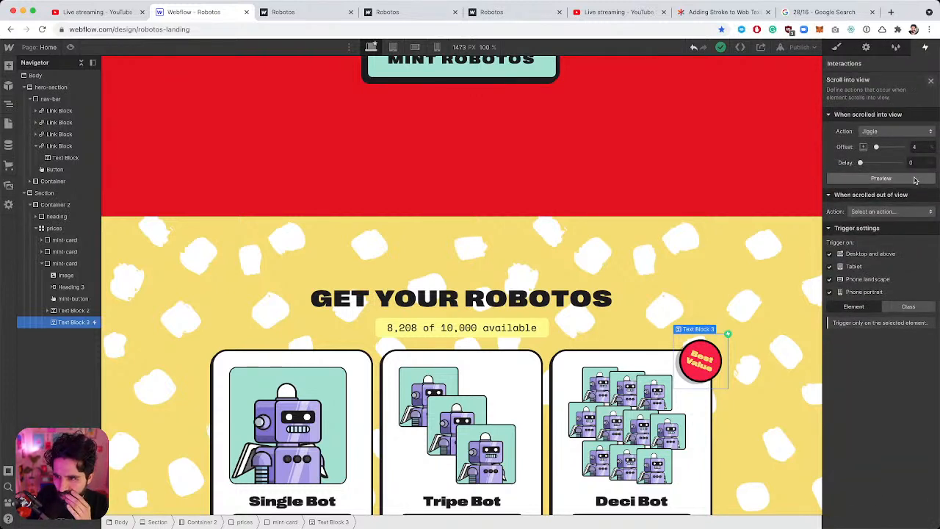
click(900, 211)
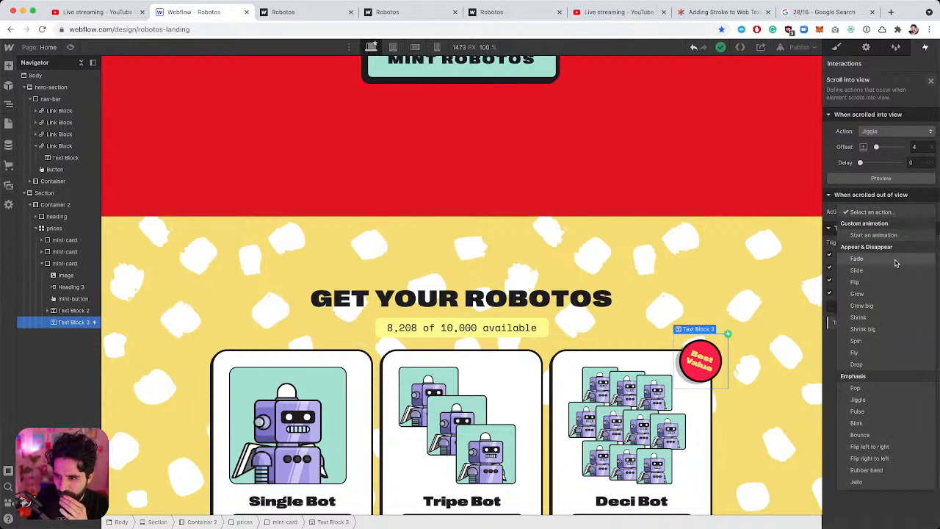
click(892, 319)
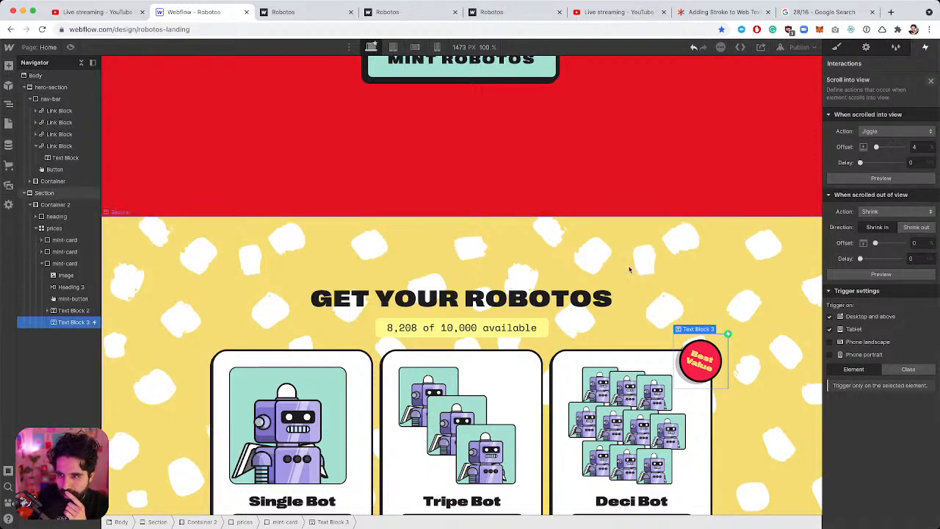
scroll(630, 269, up, 5)
Preview the page and scroll to test the Best Value badge animation.
click(593, 263)
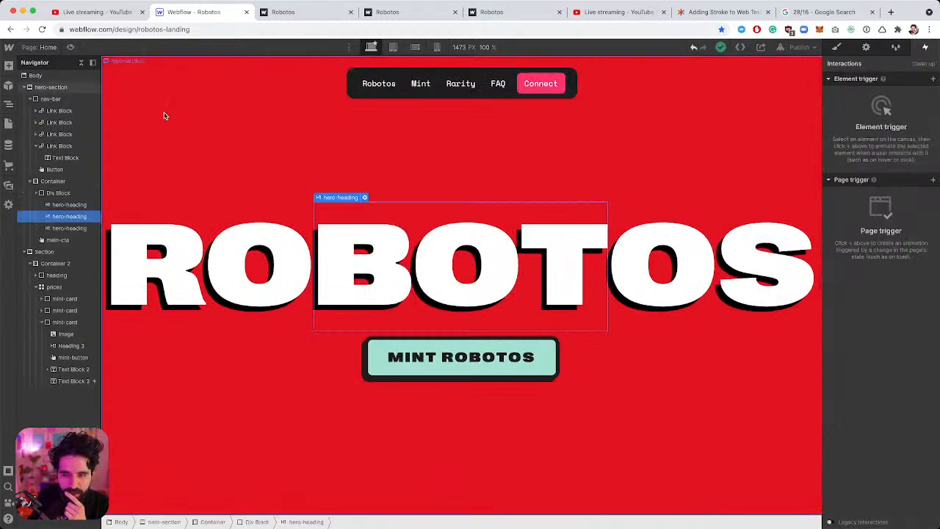
click(68, 48)
scroll(259, 194, down, 5)
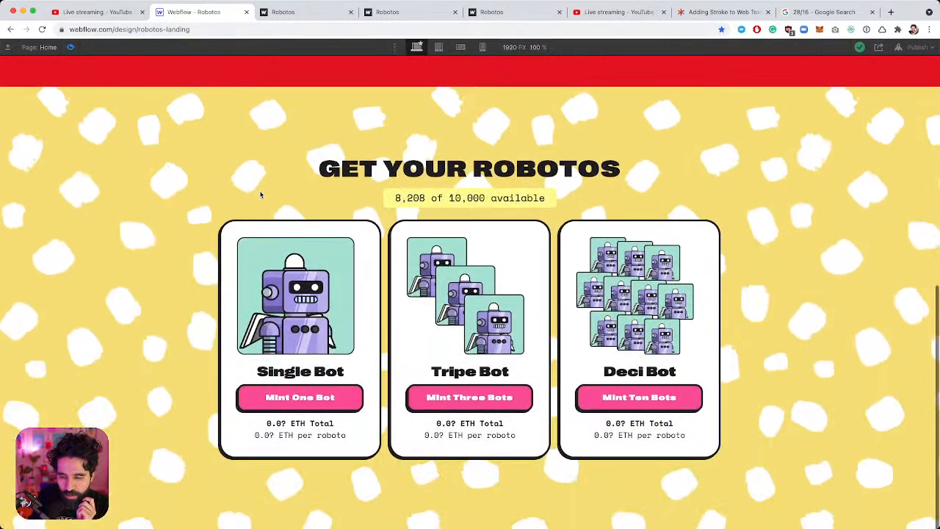
scroll(259, 194, up, 5)
scroll(259, 194, down, 5)
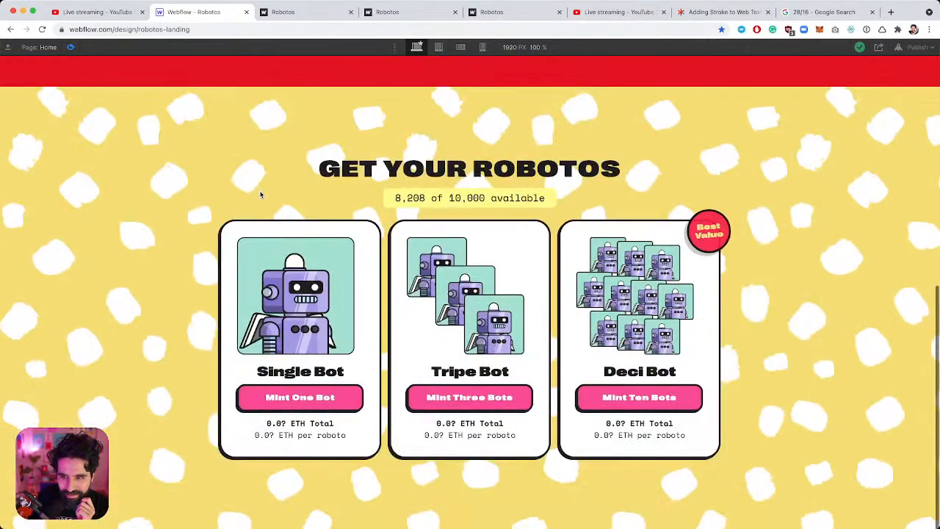
scroll(260, 194, up, 5)
scroll(259, 194, down, 5)
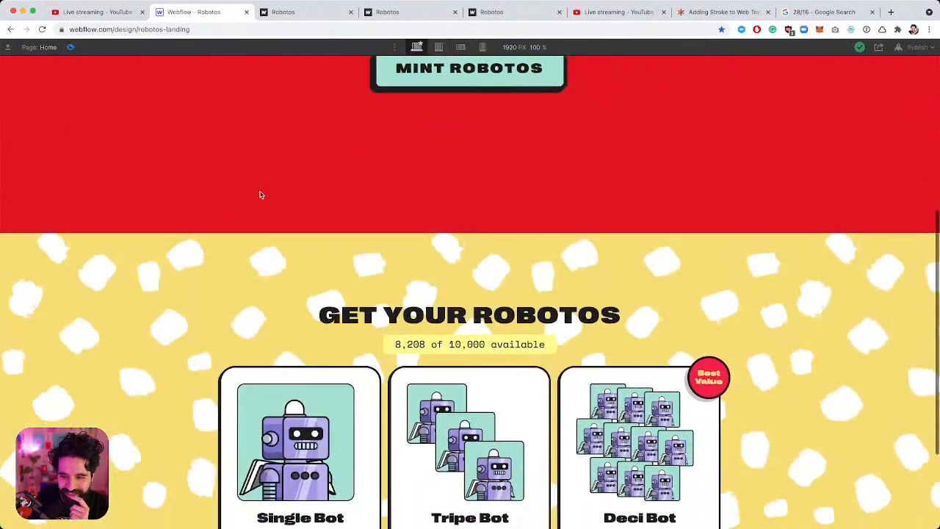
click(70, 47)
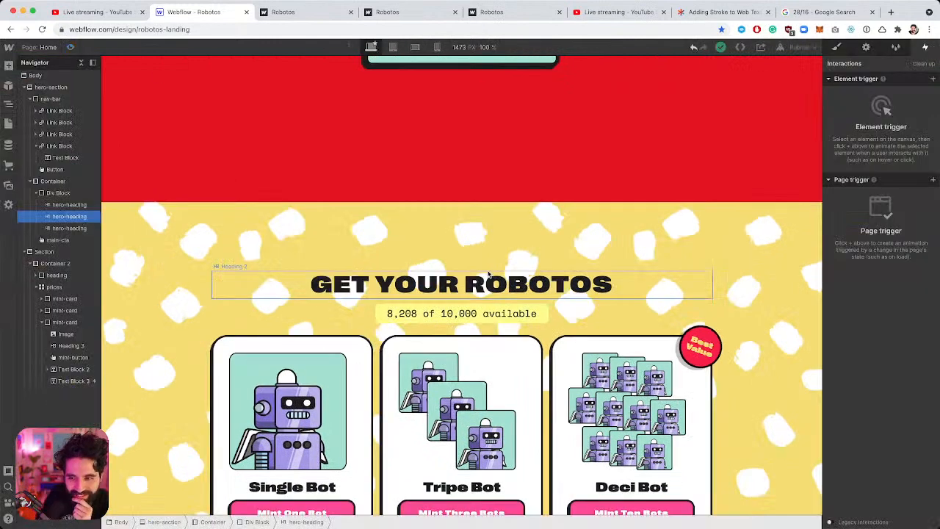
Publish to the webflow.io domain and check the badge animation on the live page.
click(802, 47)
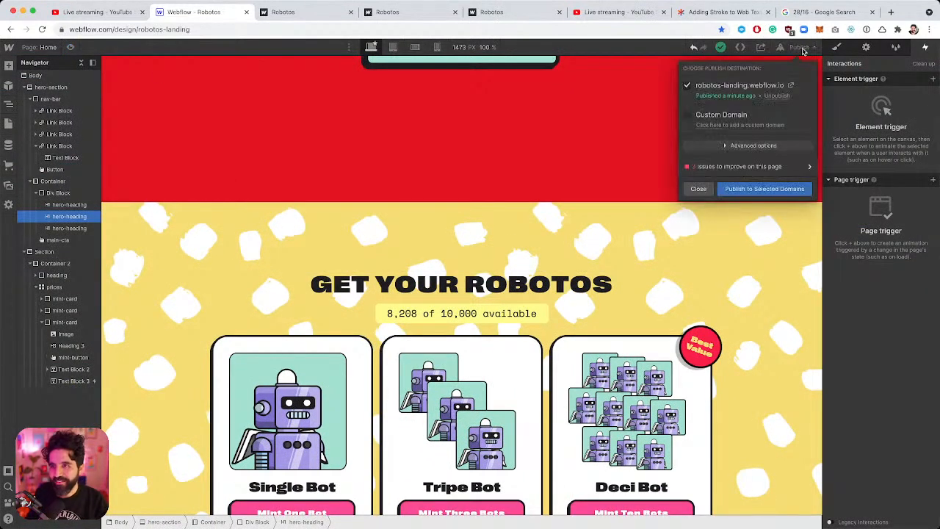
click(759, 189)
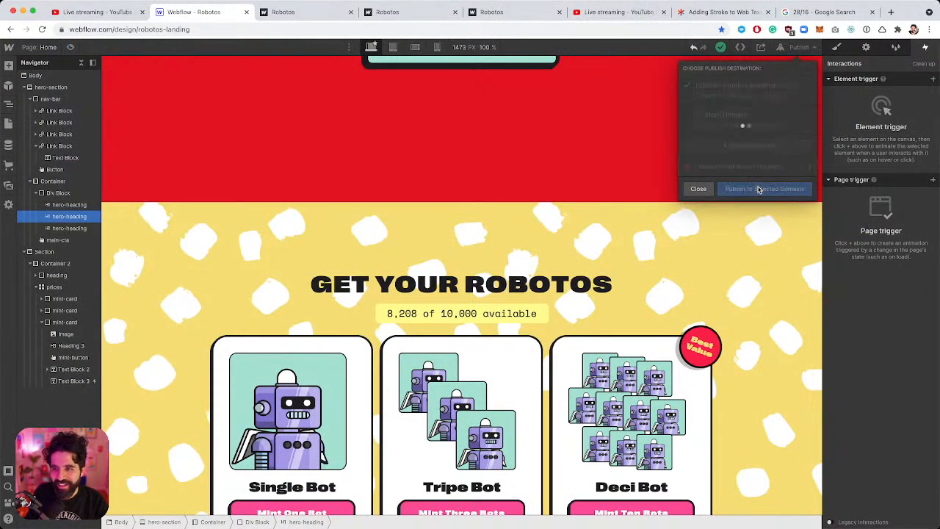
click(791, 88)
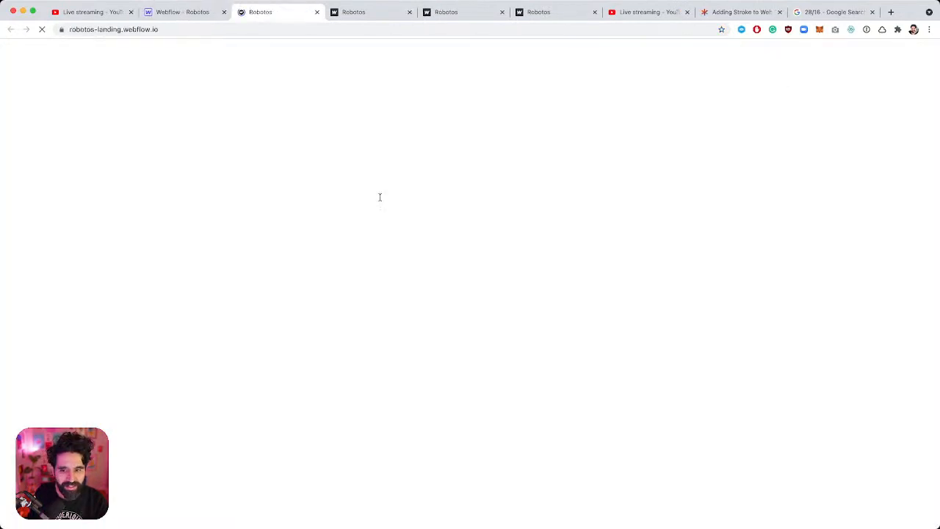
scroll(380, 197, down, 6)
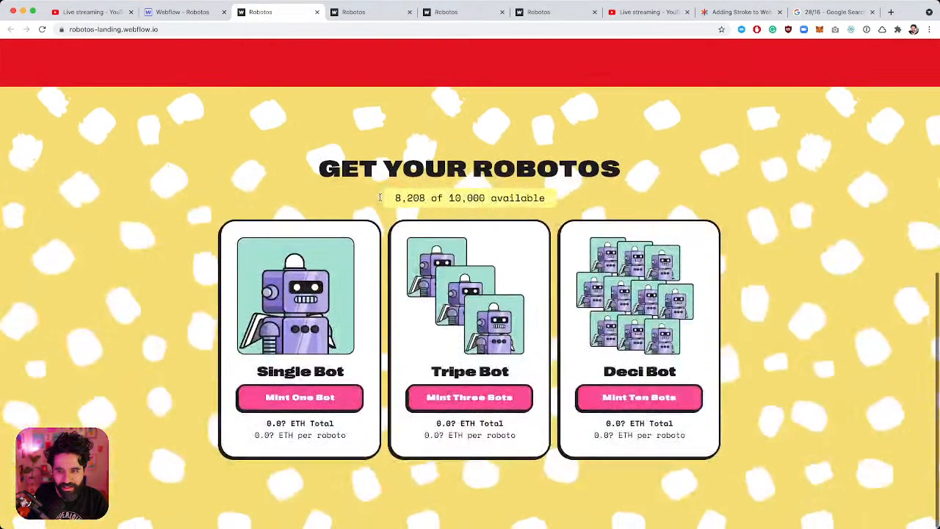
scroll(379, 198, up, 6)
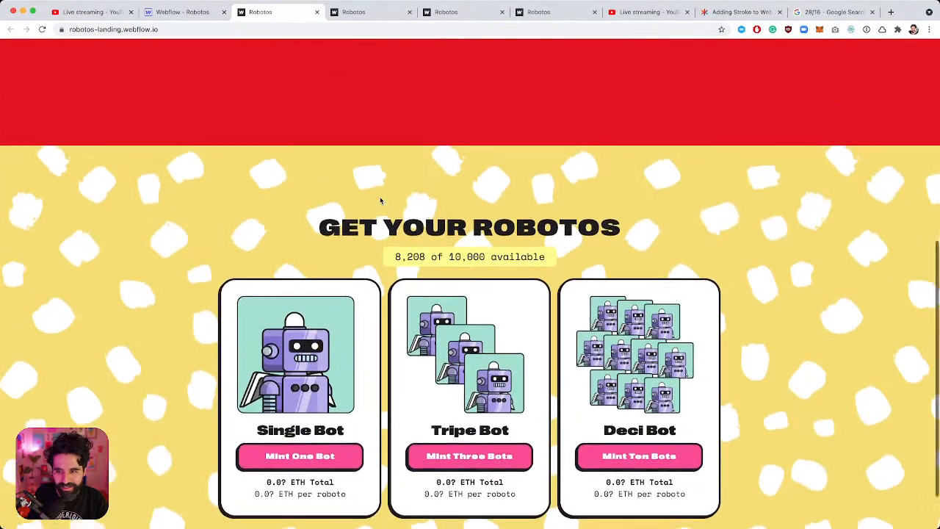
scroll(380, 197, down, 6)
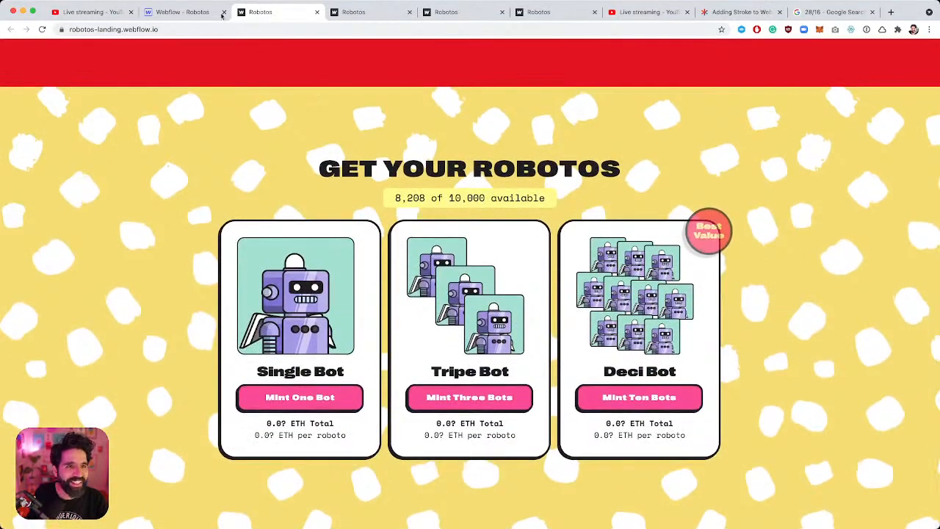
click(184, 12)
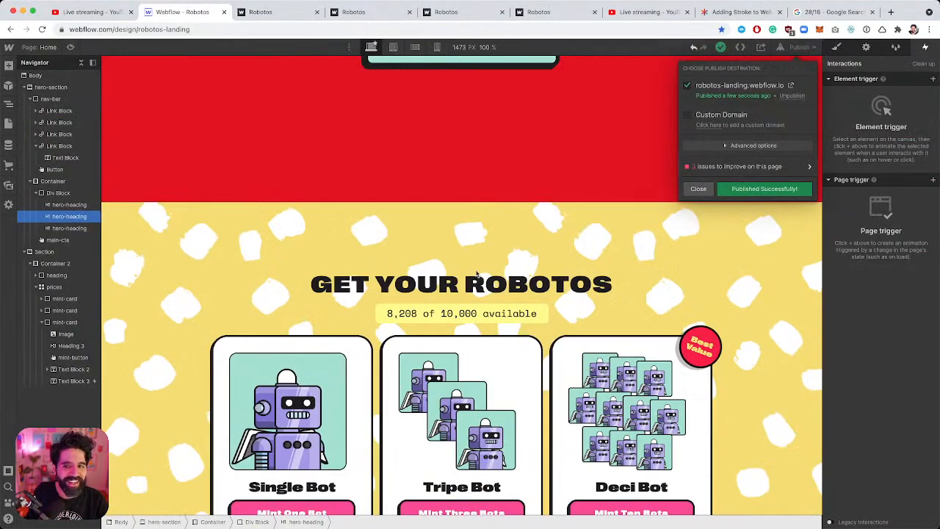
Set the Best Value badge's scroll-into-view jiggle offset to 0.
click(704, 345)
click(704, 344)
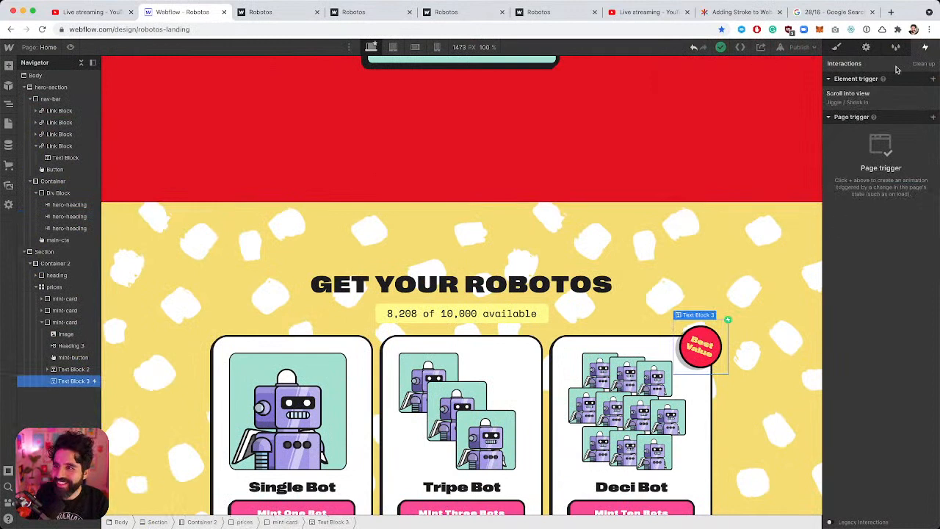
click(885, 99)
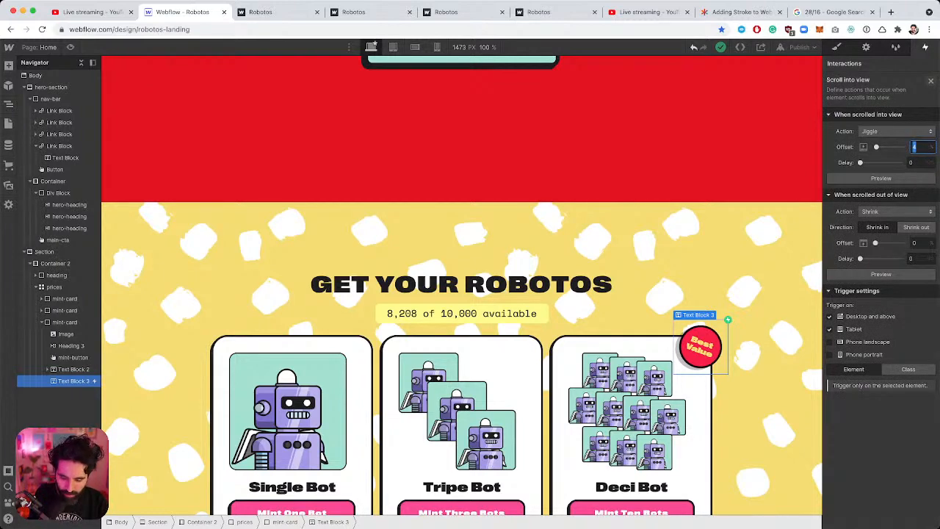
click(71, 47)
Scroll the preview to test the zero-offset jiggle, then return to the designer.
scroll(327, 246, up, 4)
scroll(326, 246, down, 6)
scroll(328, 250, up, 5)
scroll(328, 251, down, 3)
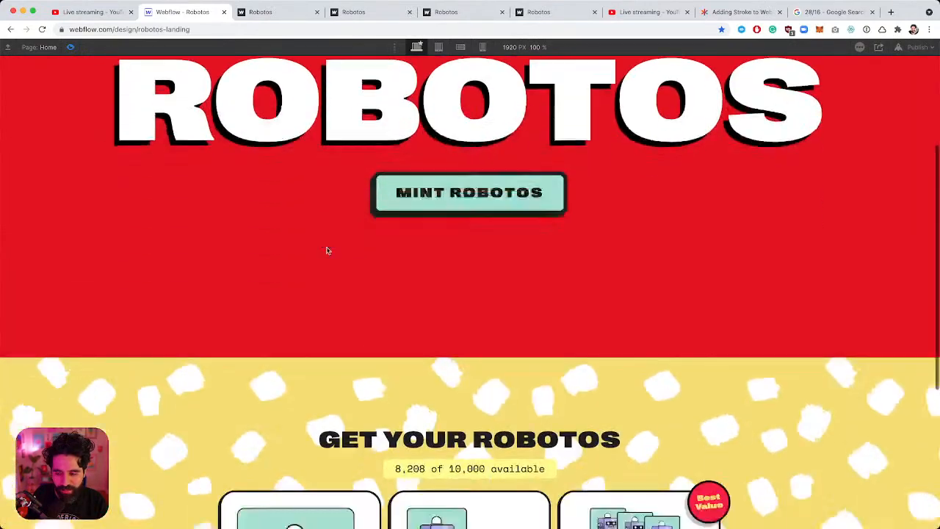
scroll(328, 250, up, 4)
scroll(327, 250, down, 5)
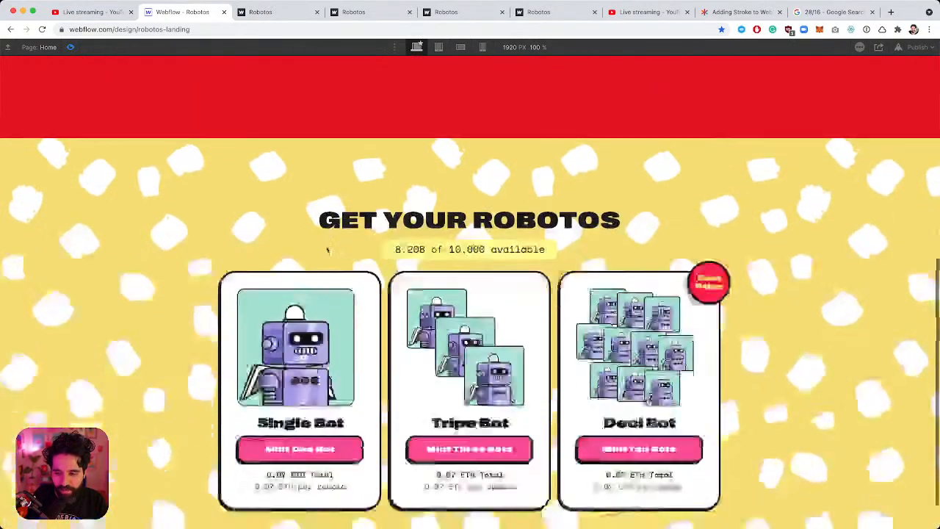
scroll(327, 251, up, 5)
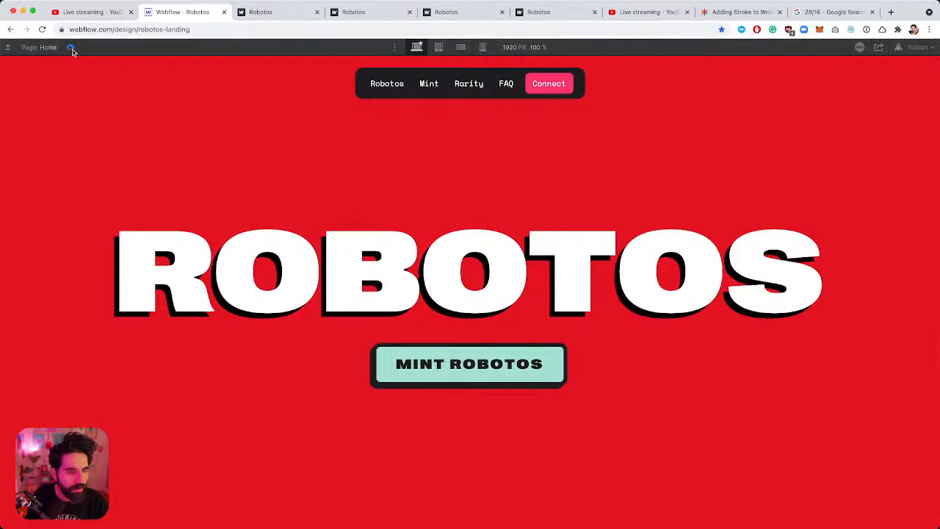
key(super+shift+p)
click(799, 47)
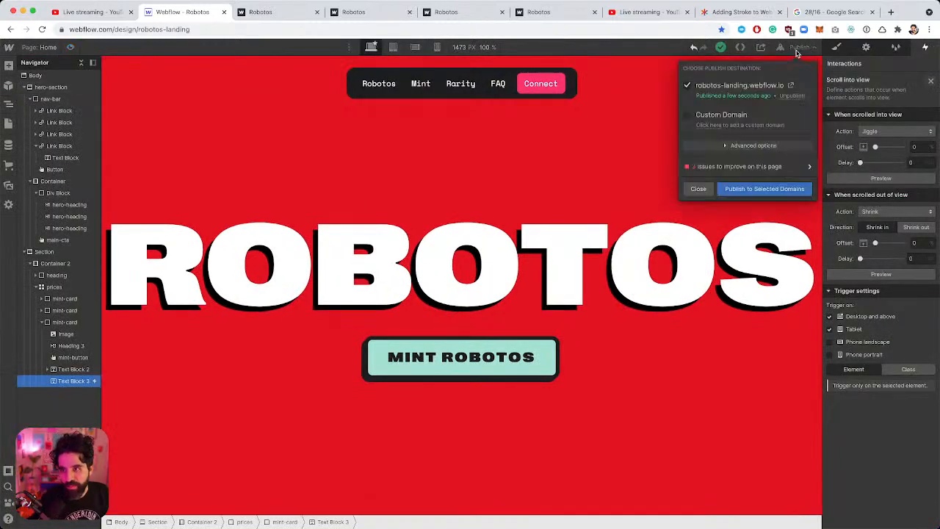
Republish the site and close the three extra Robotos tabs.
click(761, 189)
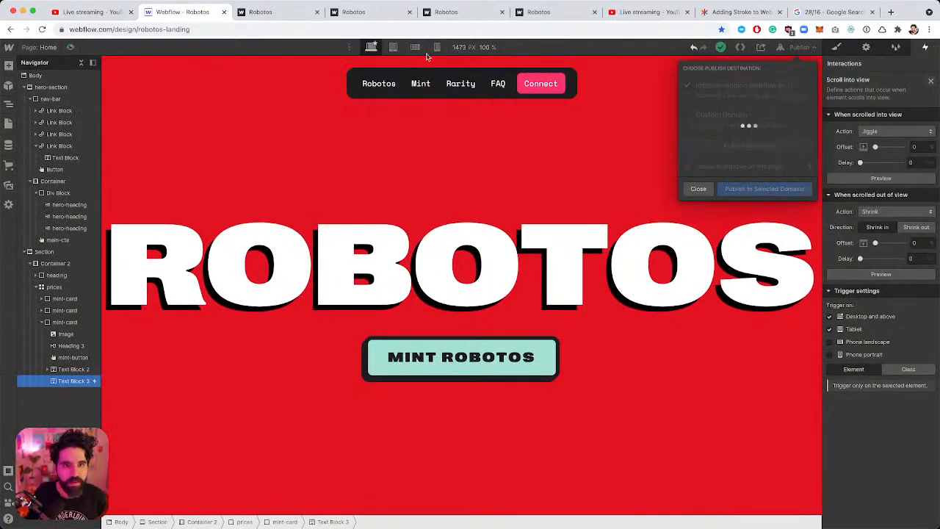
click(410, 13)
click(410, 13)
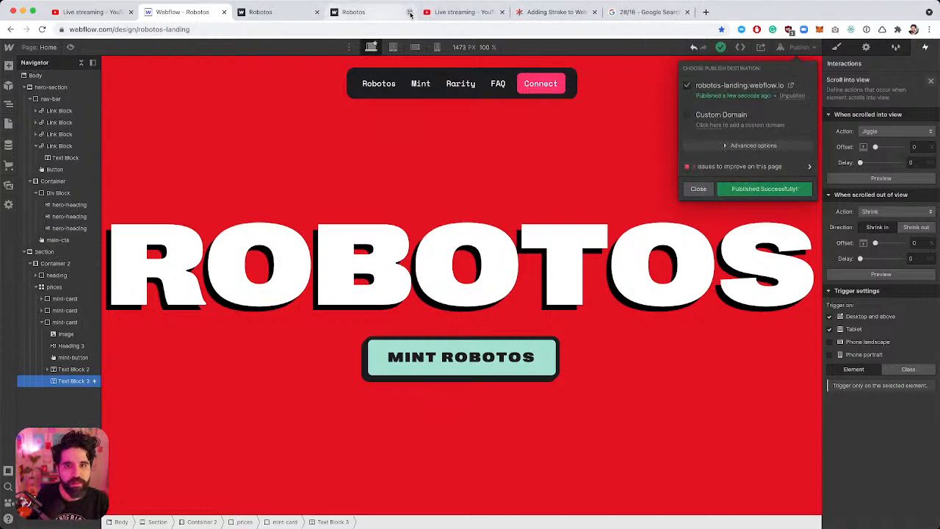
click(410, 12)
Reload the live Robotos site, scroll to verify the badge, then return to the designer.
click(291, 14)
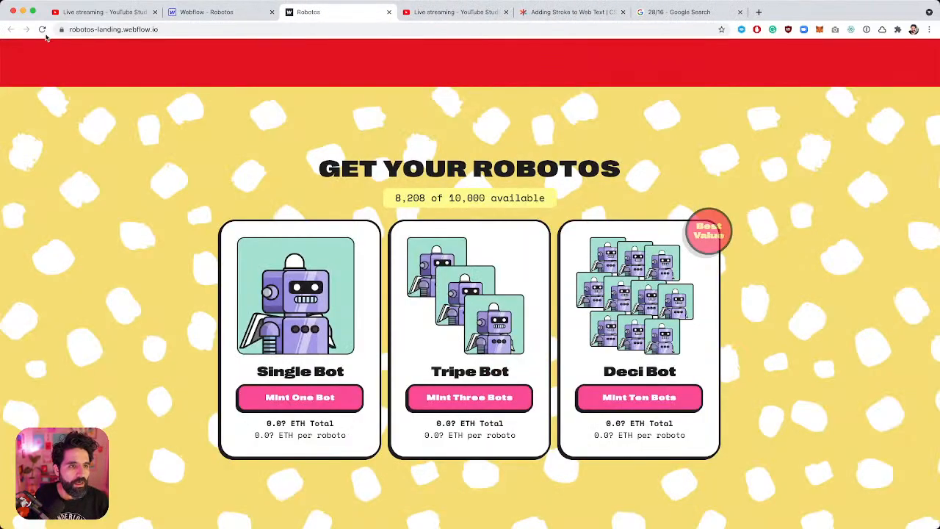
click(42, 30)
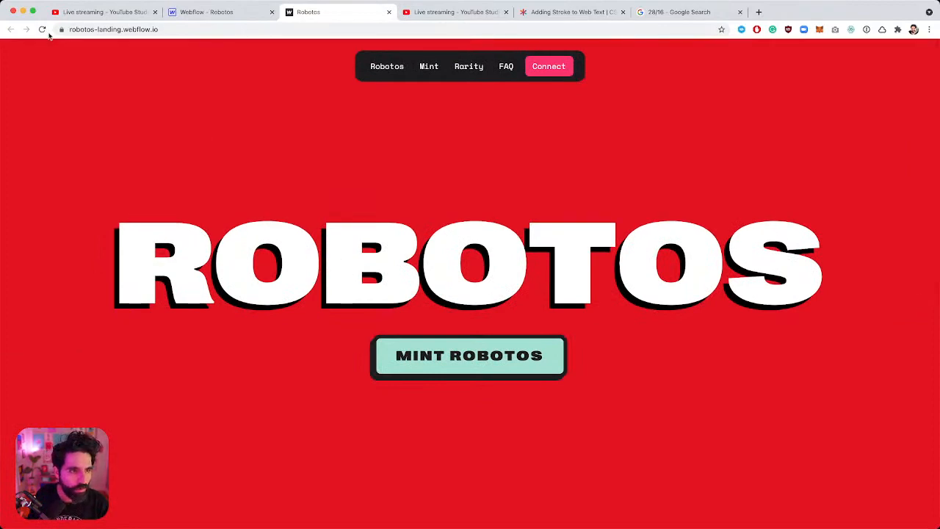
scroll(211, 201, down, 5)
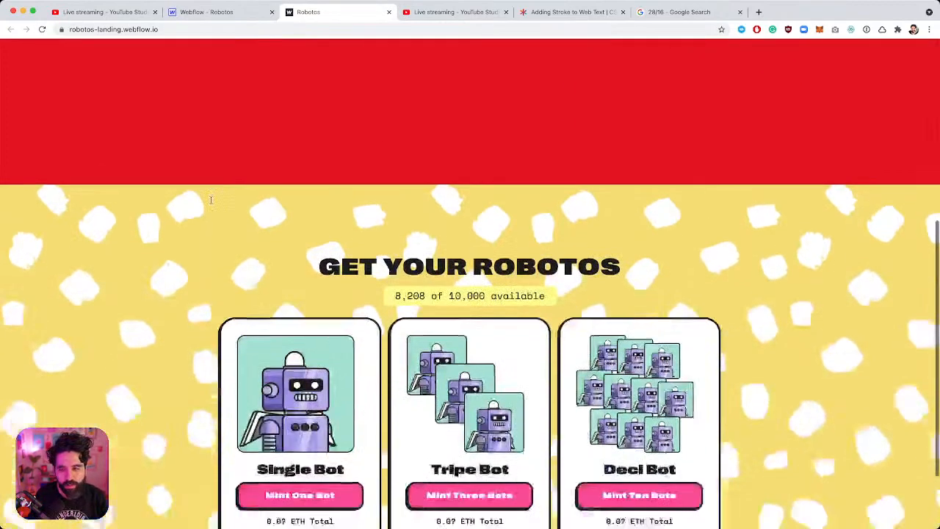
scroll(211, 203, up, 10)
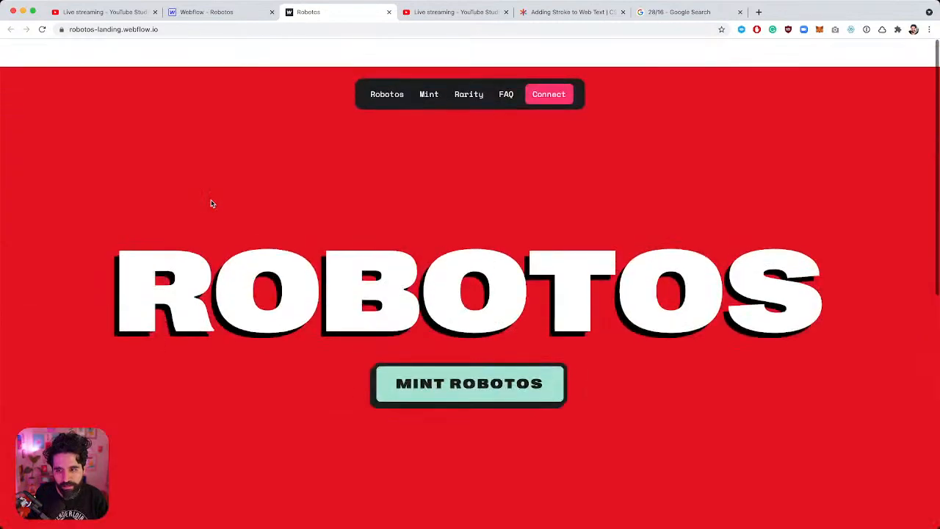
click(213, 12)
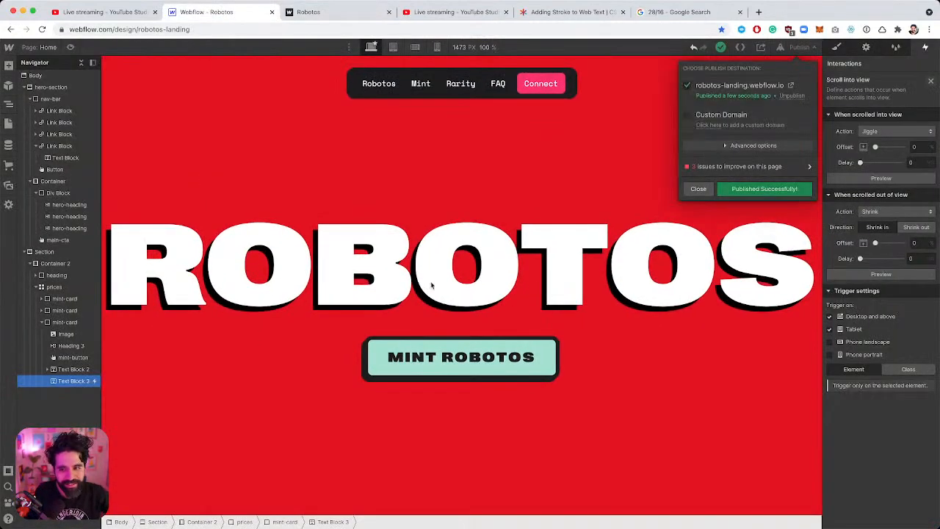
click(576, 284)
Clear the Best Value badge's scroll-out Shrink action, keeping only the scroll-in Jiggle.
scroll(577, 283, down, 6)
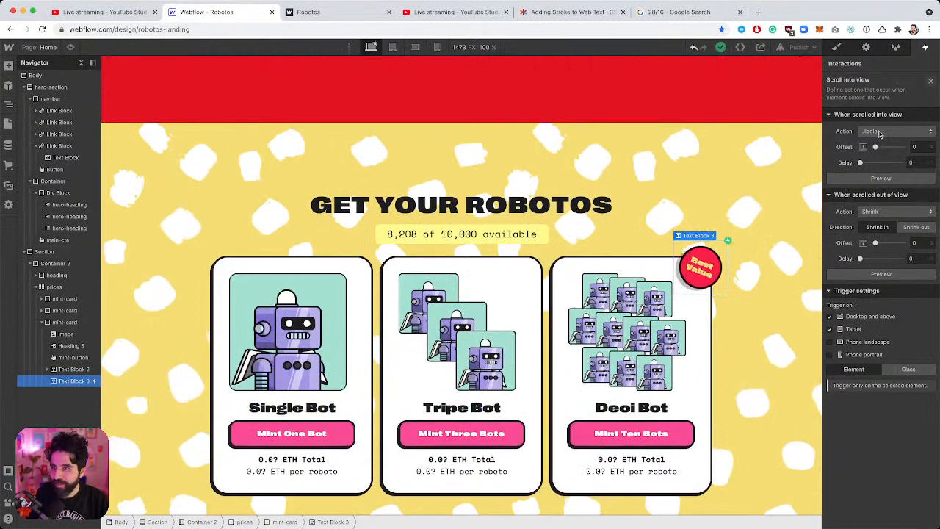
click(894, 212)
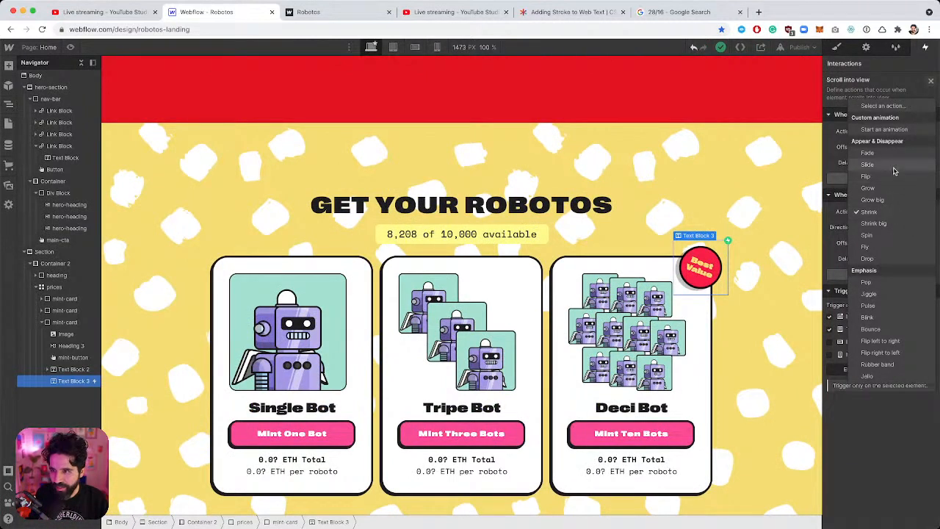
click(833, 151)
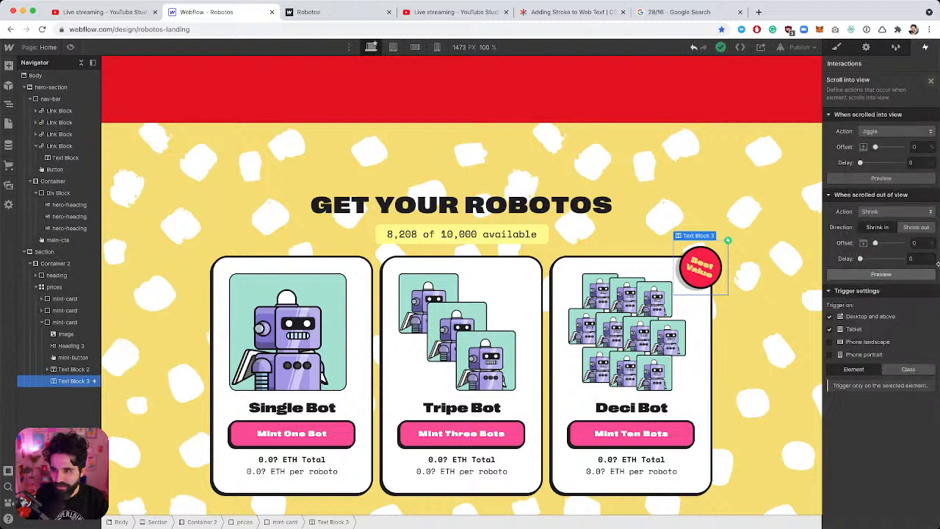
click(920, 215)
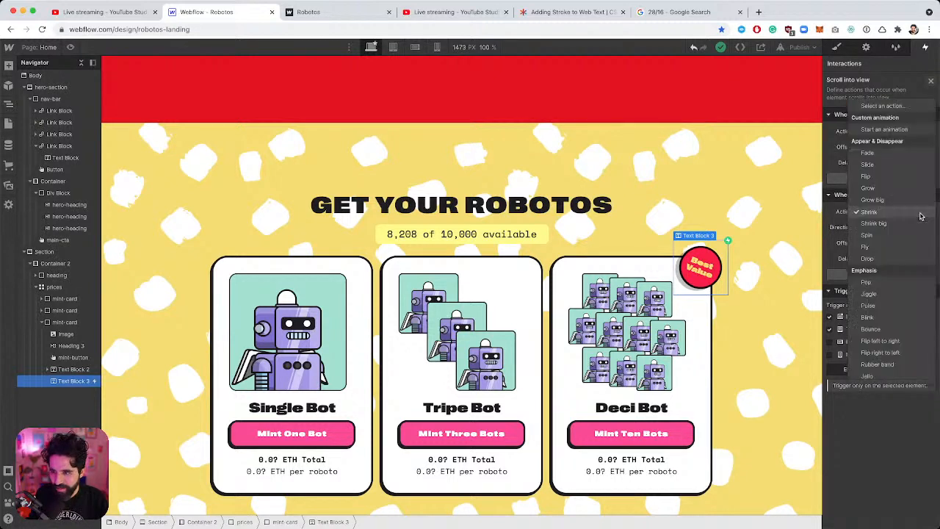
click(908, 108)
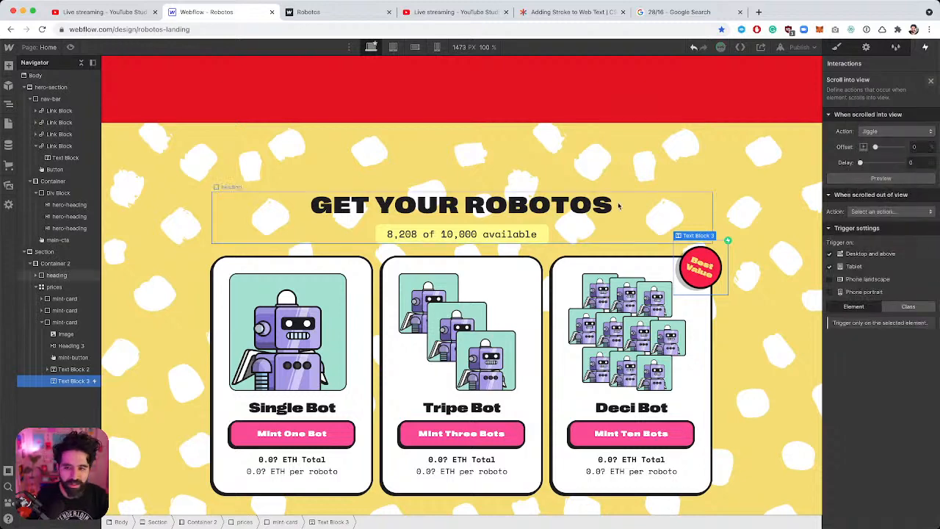
click(574, 171)
scroll(574, 171, down, 2)
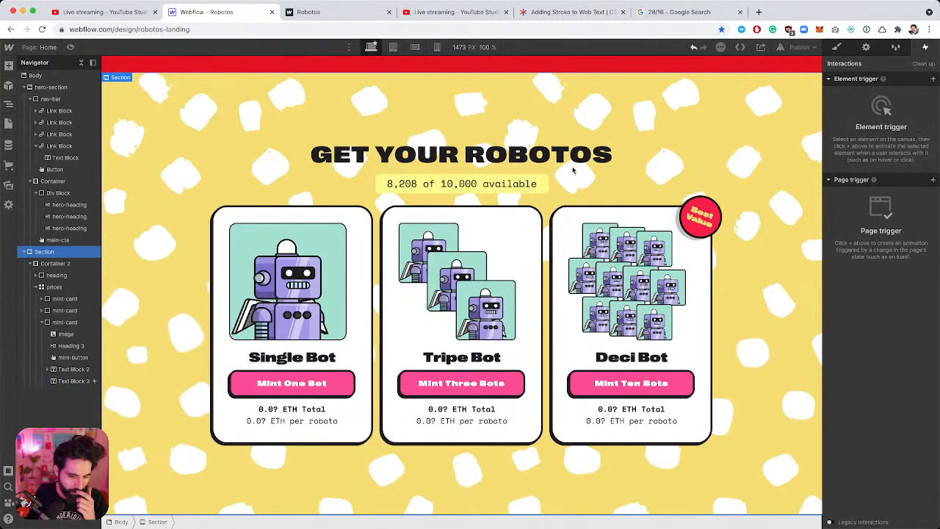
scroll(572, 169, up, 5)
scroll(570, 168, down, 5)
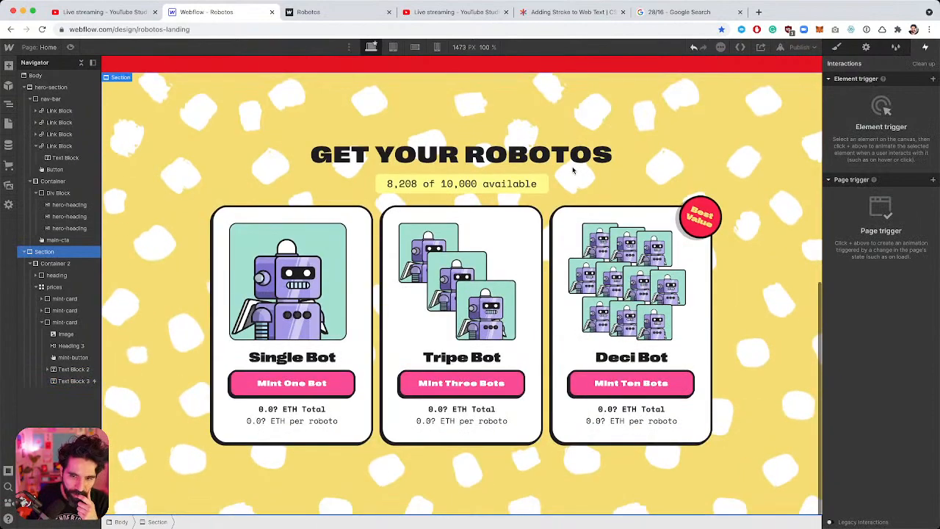
scroll(464, 379, up, 10)
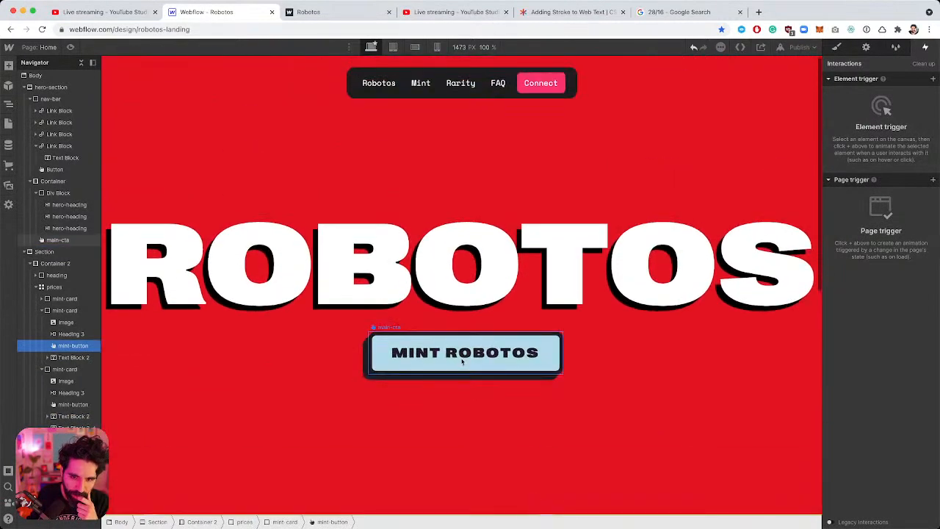
Rename the MINT ROBOTOS button's main-cta class to 'primary-button'.
click(464, 373)
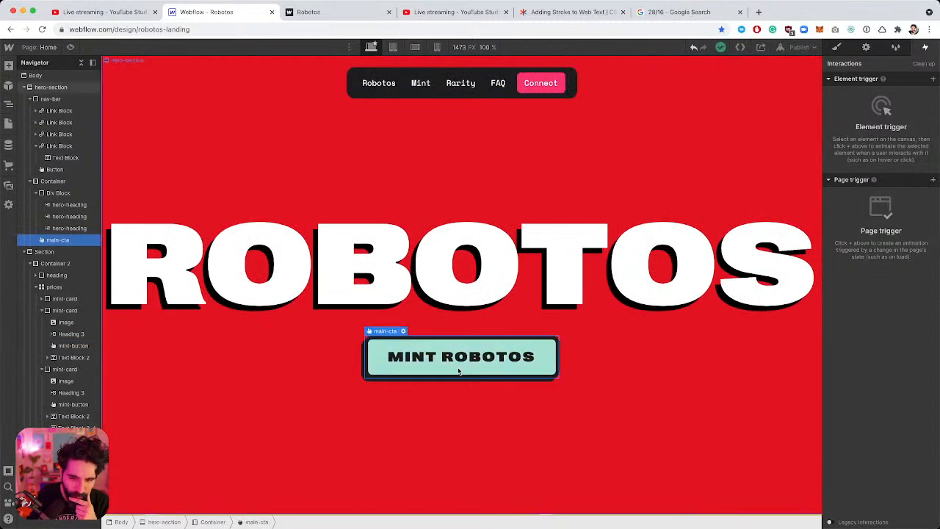
key(s)
click(870, 99)
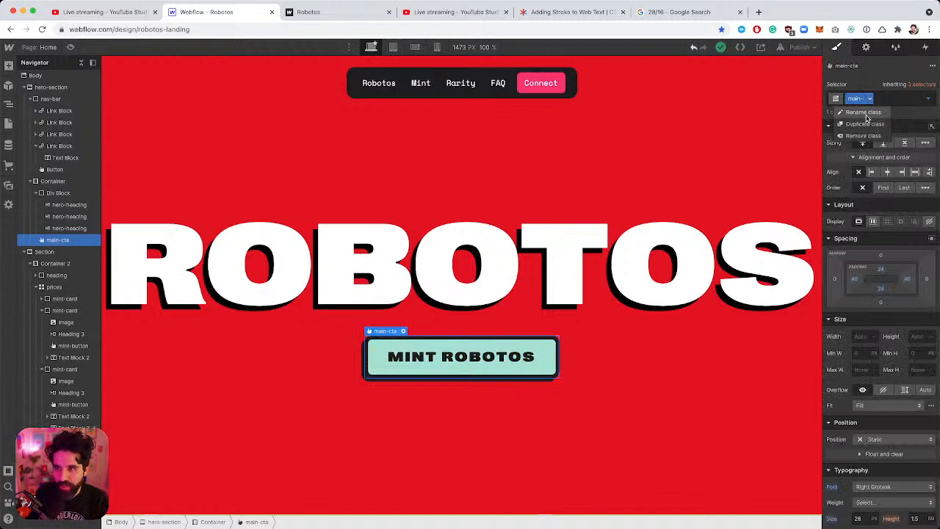
click(866, 114)
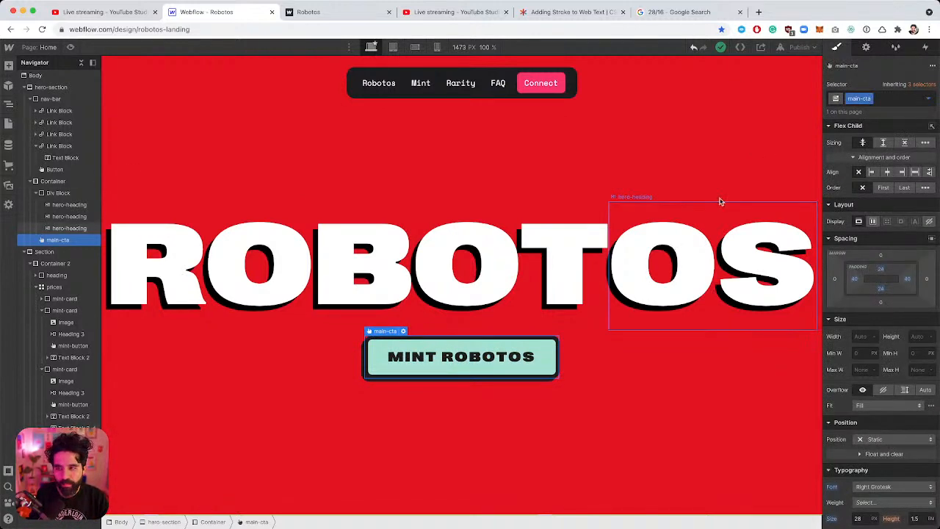
click(870, 99)
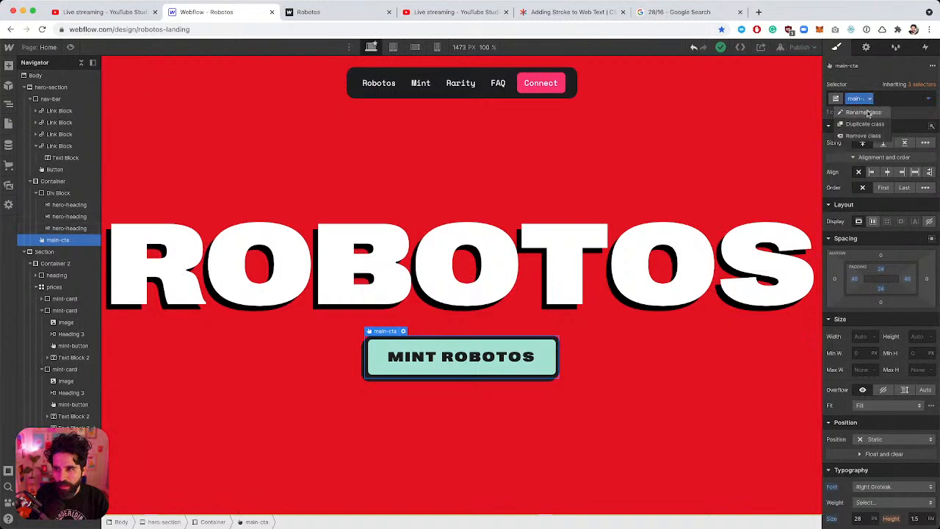
click(868, 112)
text(primary-button)
key(Return)
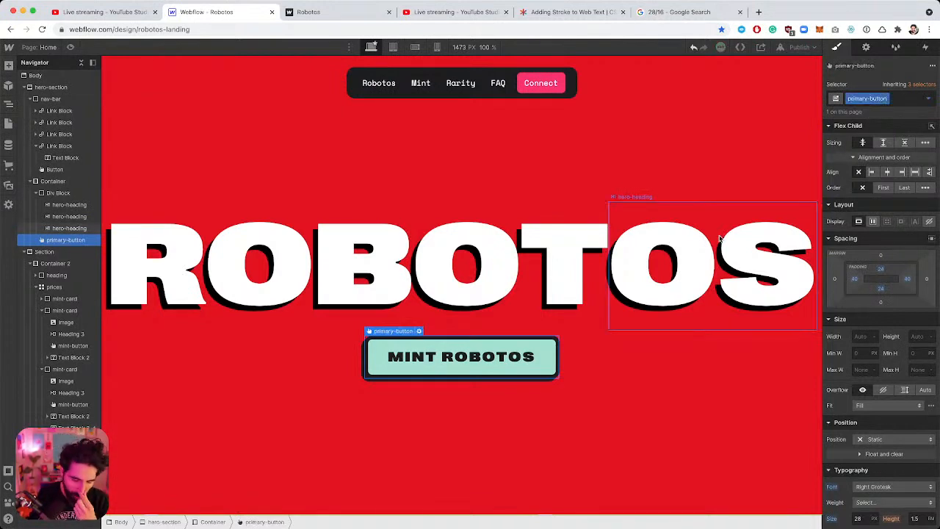
scroll(581, 281, down, 10)
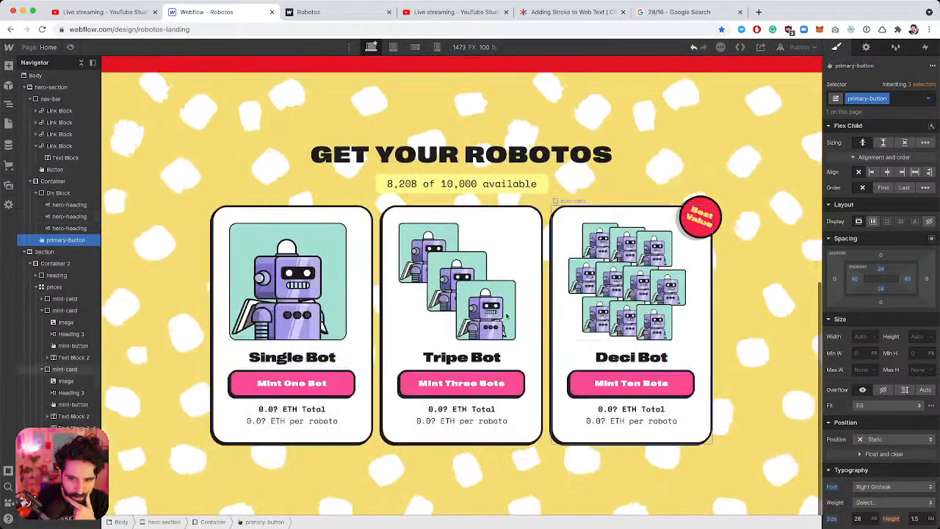
Inspect the Mint Three Bots card button's styles for reference.
click(473, 388)
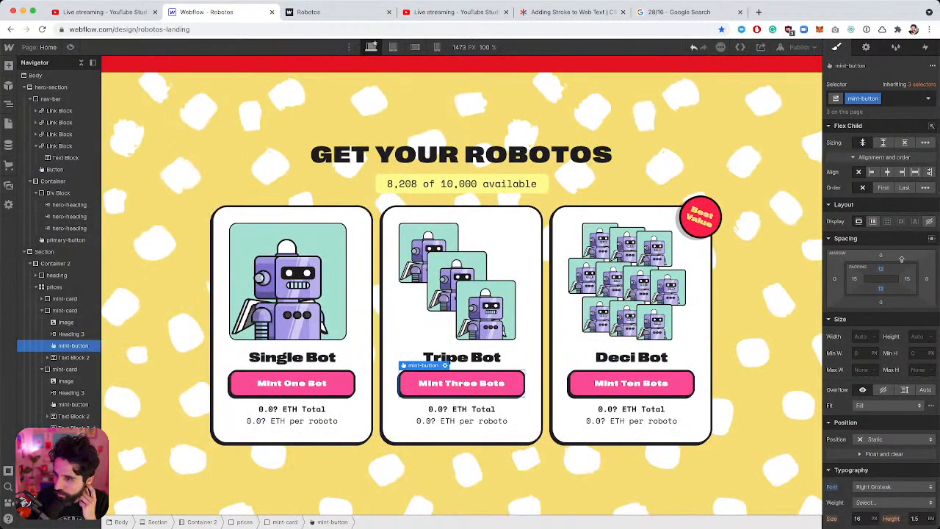
scroll(903, 261, down, 4)
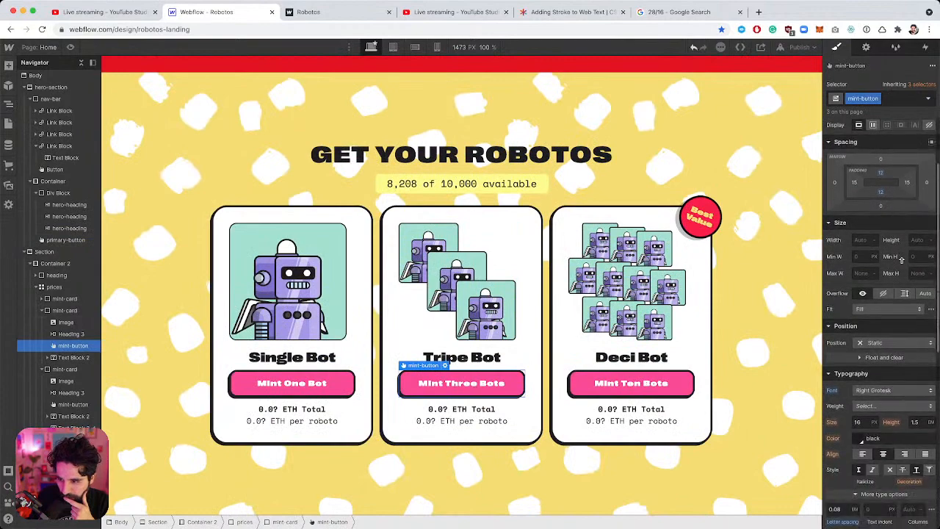
scroll(902, 263, up, 4)
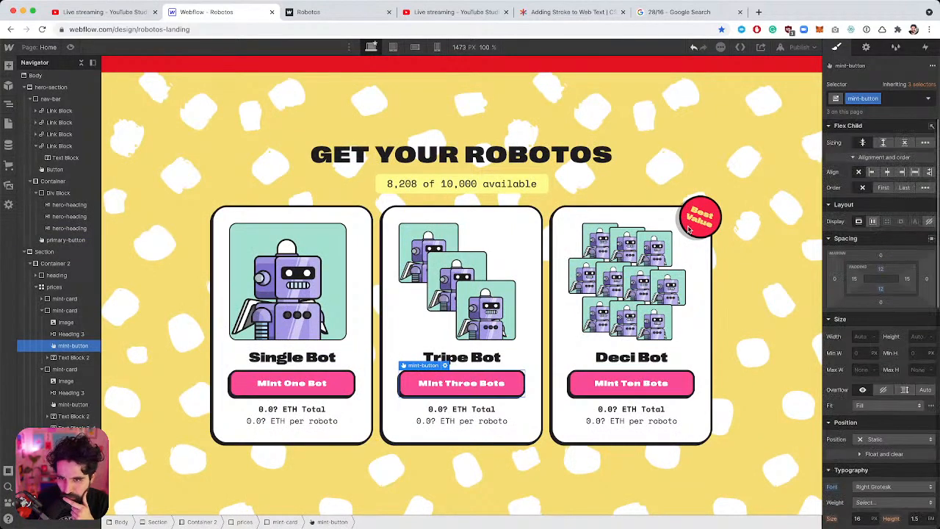
scroll(587, 312, up, 1)
scroll(587, 312, up, 5)
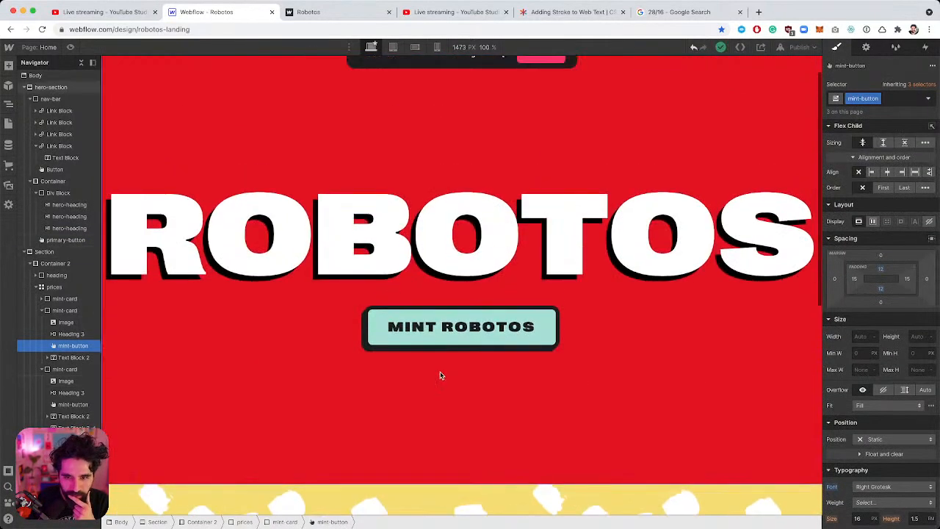
Set the hero MINT ROBOTOS button's text size to 16 px.
click(435, 330)
scroll(886, 295, down, 8)
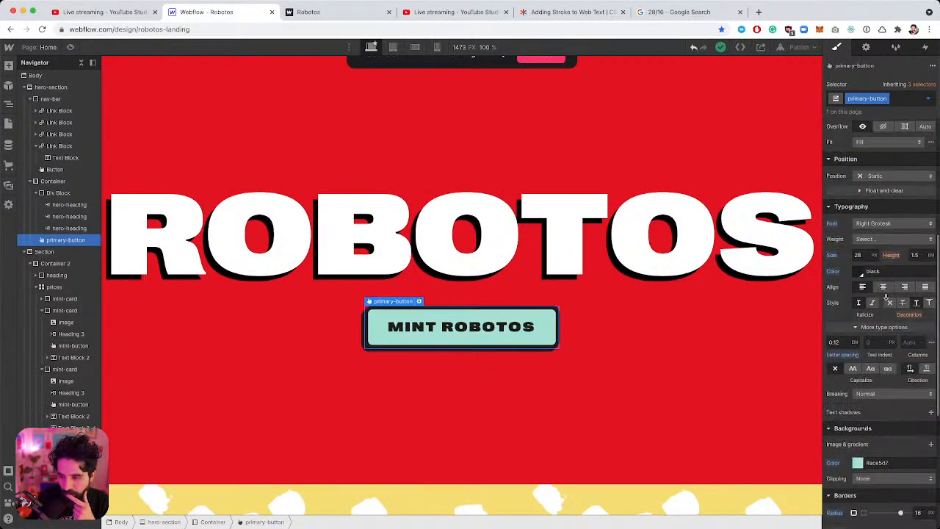
click(864, 230)
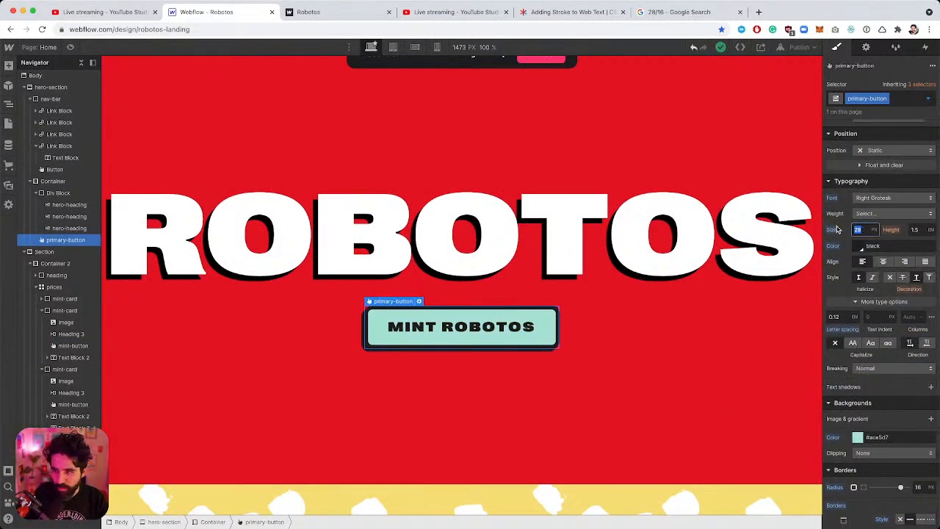
text(16)
key(Return)
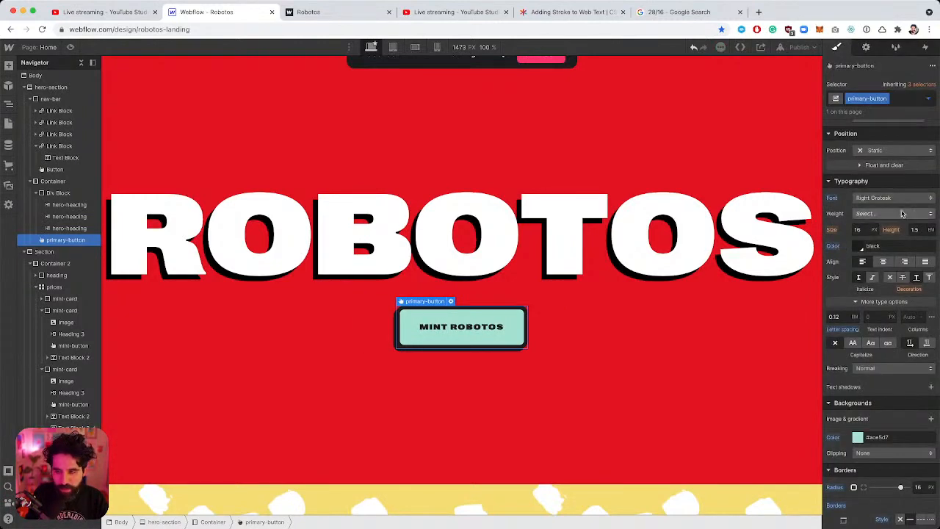
Set the button's padding to 12 px top and bottom and 24 px left and right.
scroll(890, 225, up, 5)
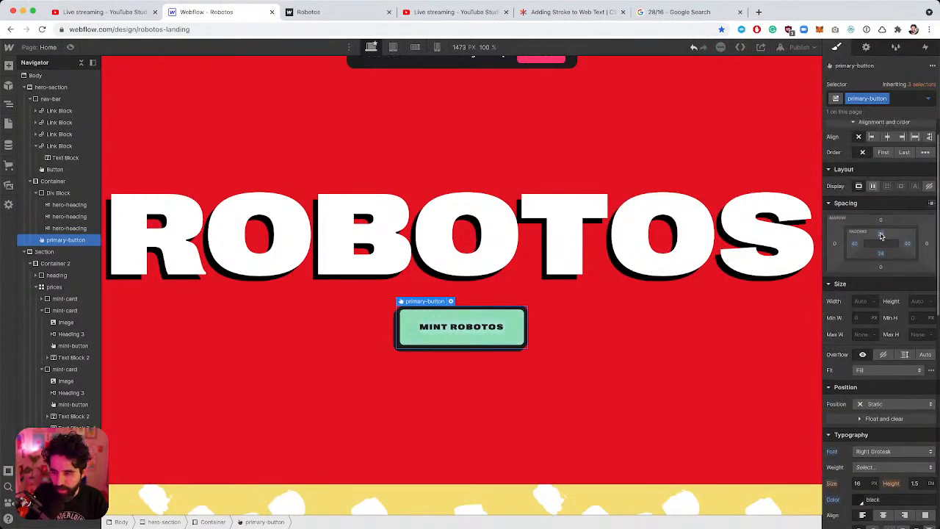
click(882, 235)
text(12)
key(Return)
click(882, 254)
text(12)
key(Return)
click(854, 245)
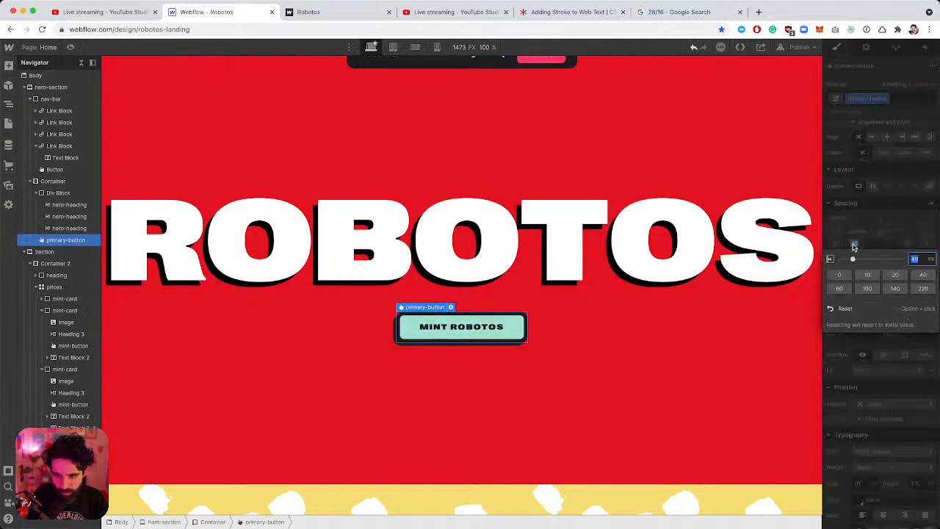
text(24)
key(Return)
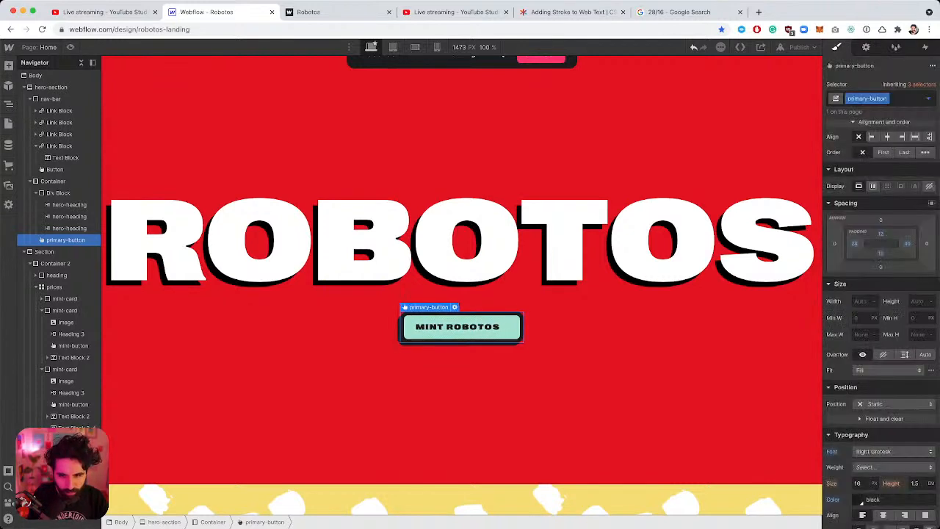
click(910, 244)
text(24)
key(Return)
scroll(878, 297, down, 10)
scroll(879, 297, down, 4)
Enter a corner radius while comparing against the Figma design's button.
click(918, 319)
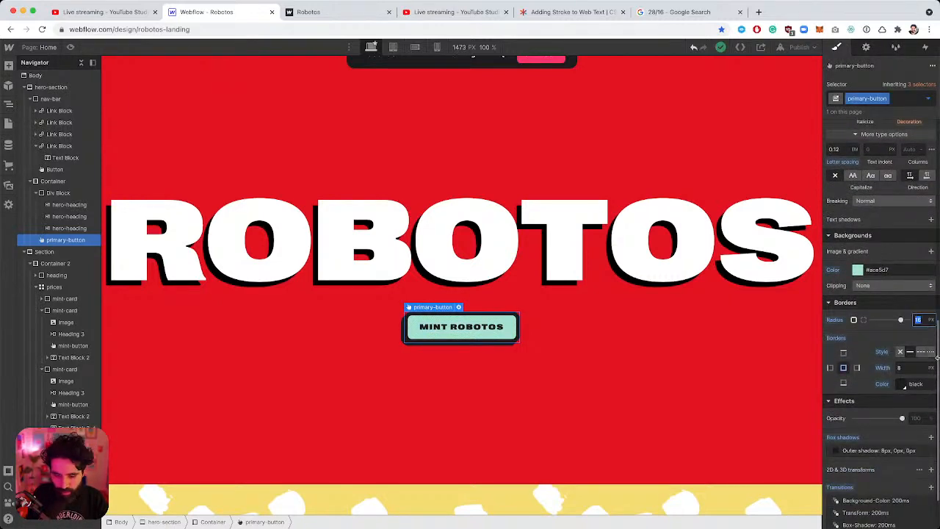
text(8)
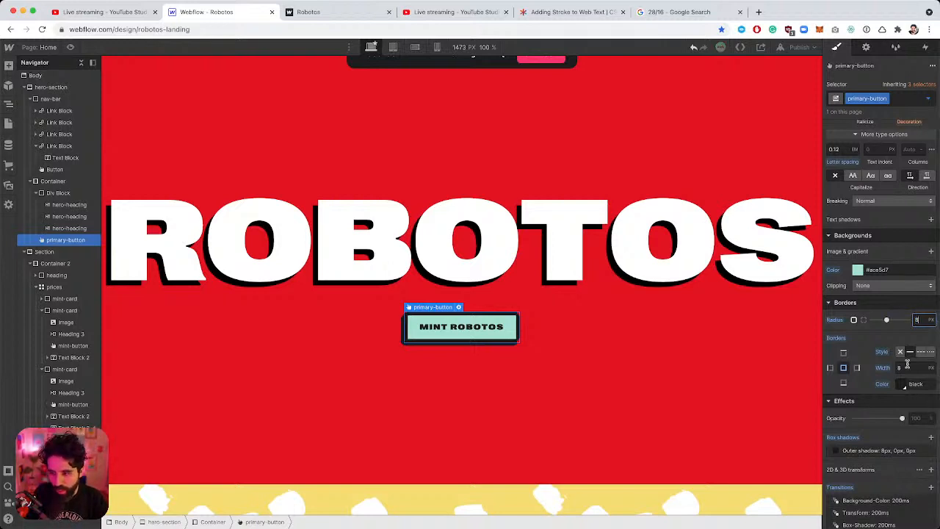
key(super+Tab)
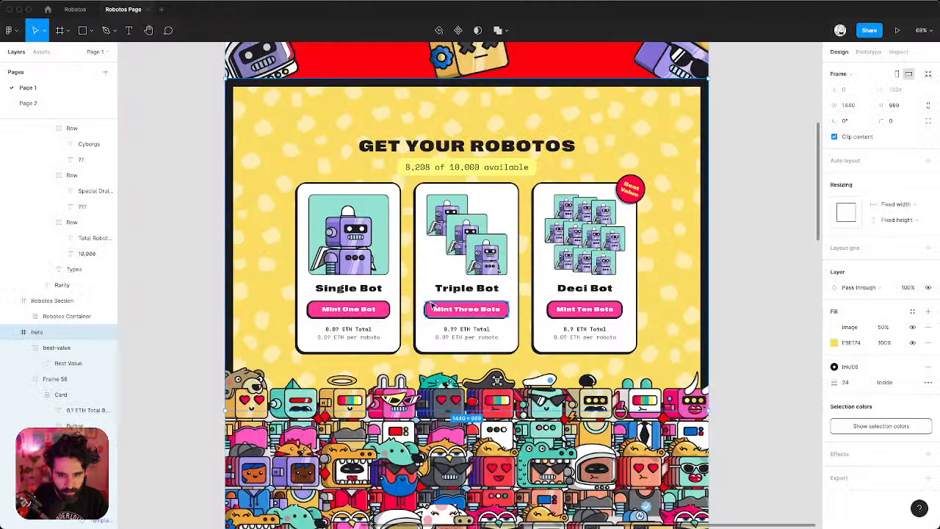
super+click(431, 304)
key(super+Tab)
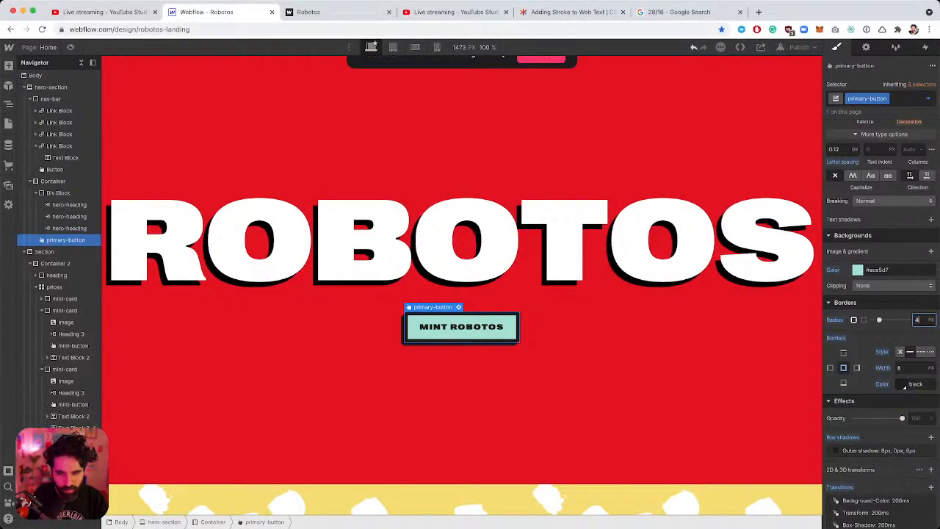
key(Return)
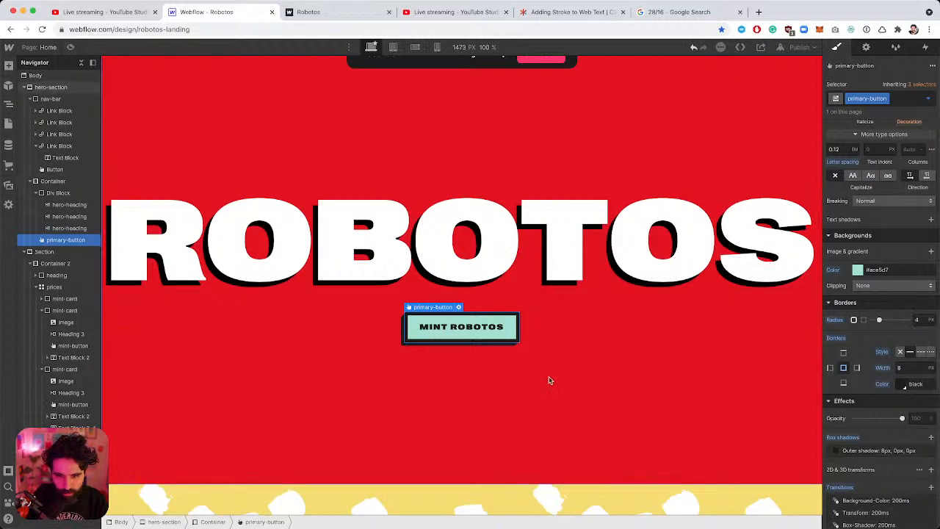
Set the MINT ROBOTOS button's corner radius to 8 px and border width to 4 px.
click(549, 381)
click(517, 321)
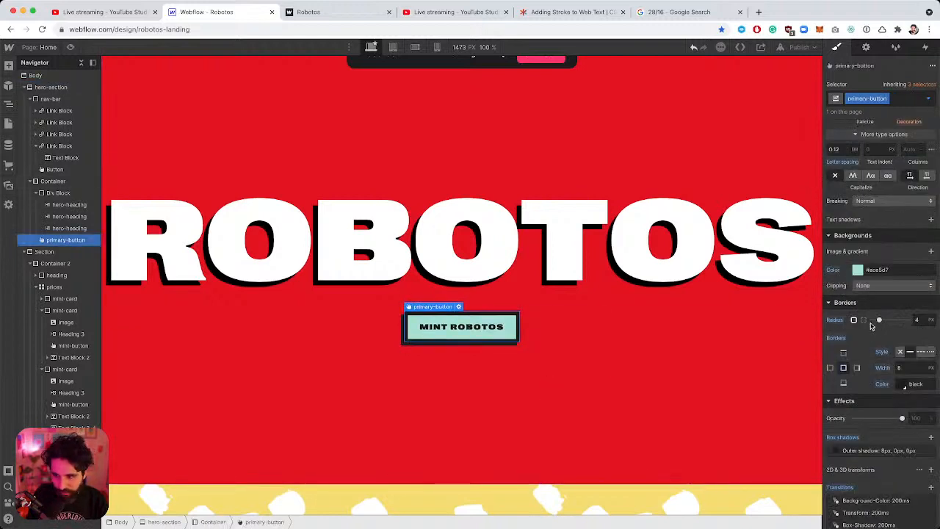
click(918, 319)
text(8)
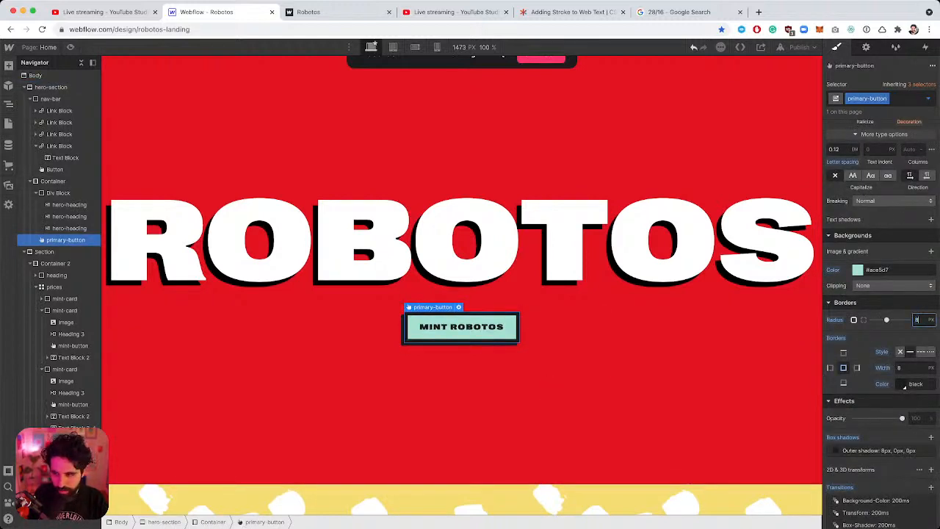
click(912, 369)
text(4)
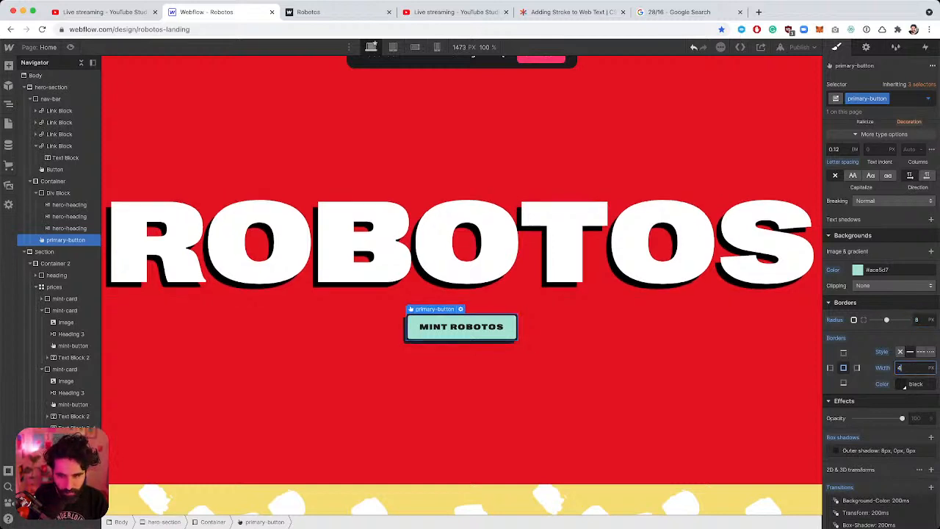
scroll(500, 330, up, 4)
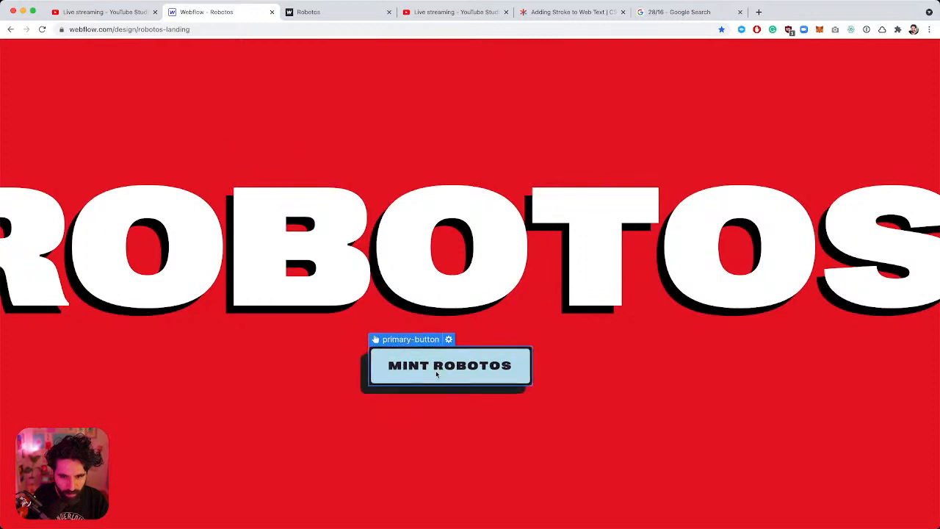
scroll(593, 330, down, 4)
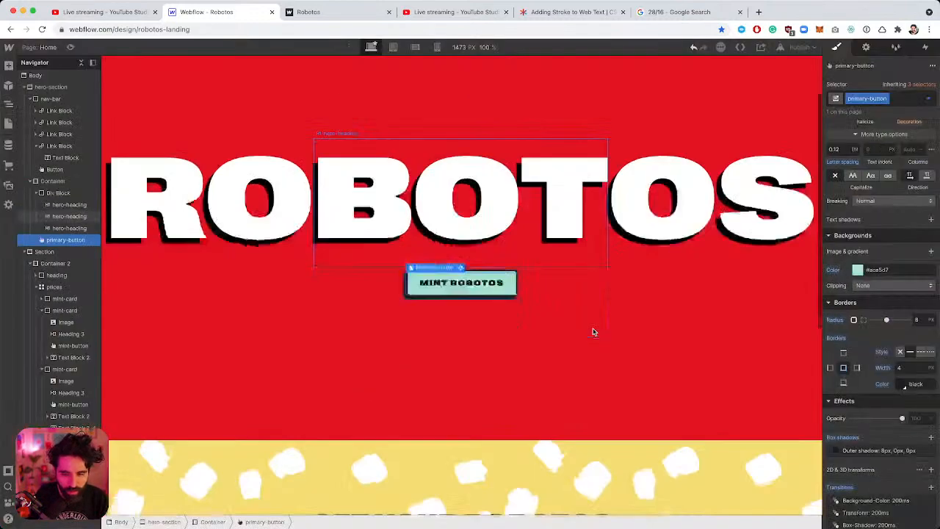
scroll(408, 400, down, 5)
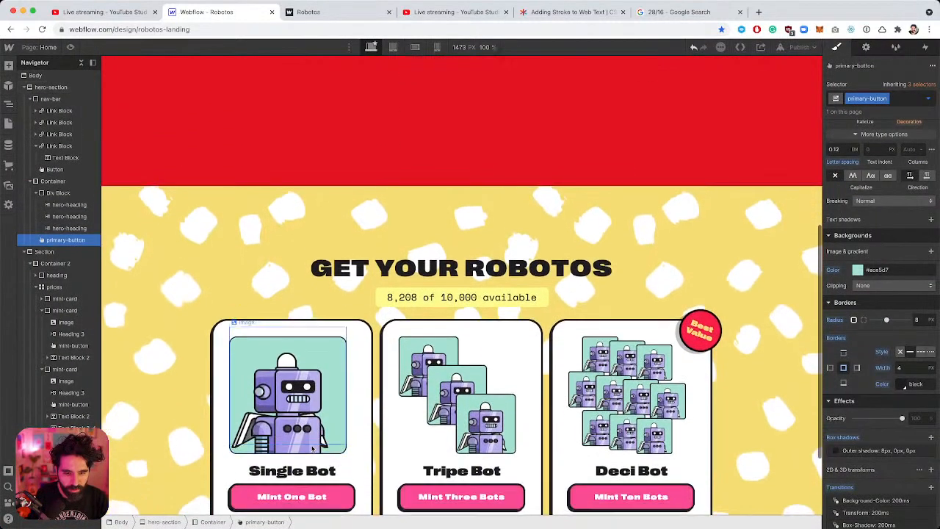
scroll(415, 340, up, 5)
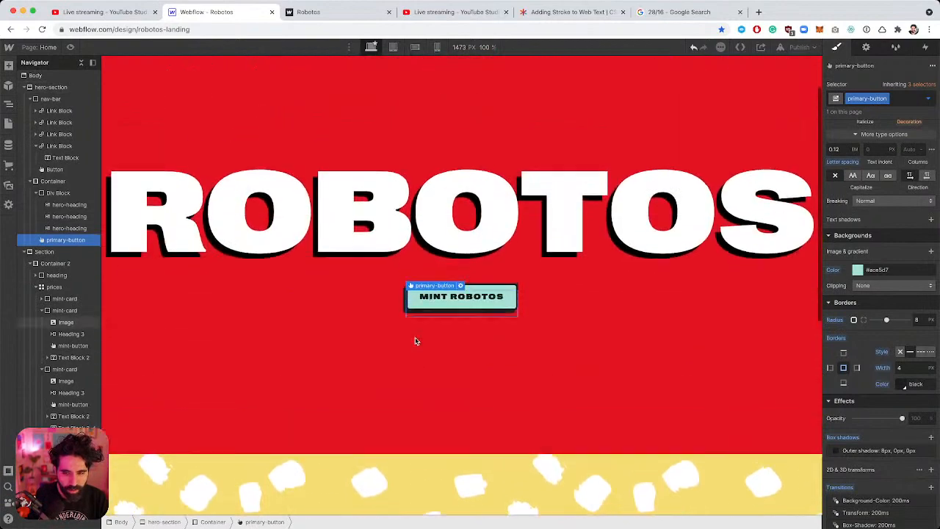
scroll(414, 338, down, 5)
scroll(413, 340, up, 6)
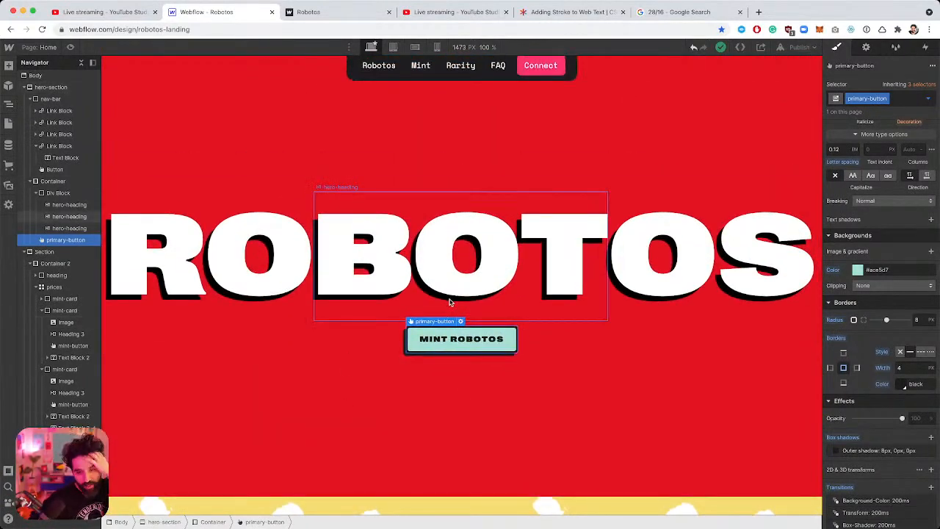
scroll(450, 301, down, 5)
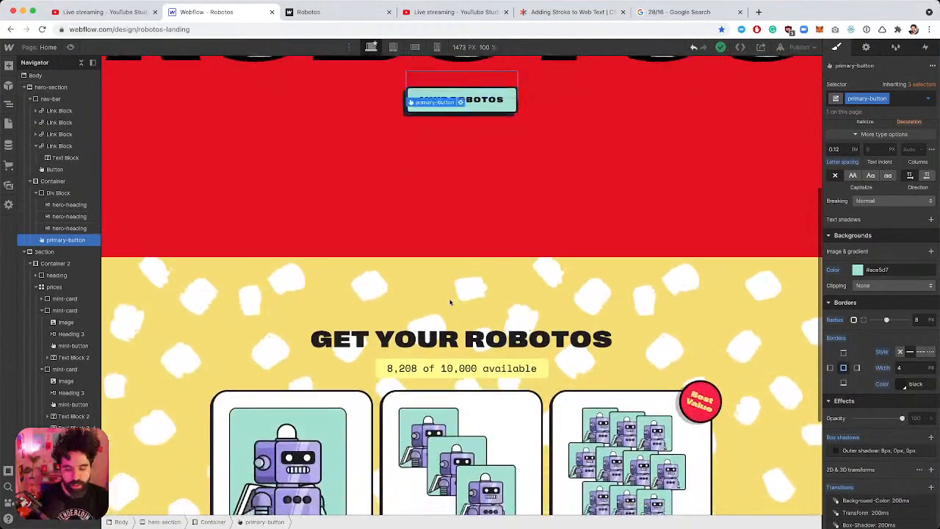
scroll(462, 417, up, 5)
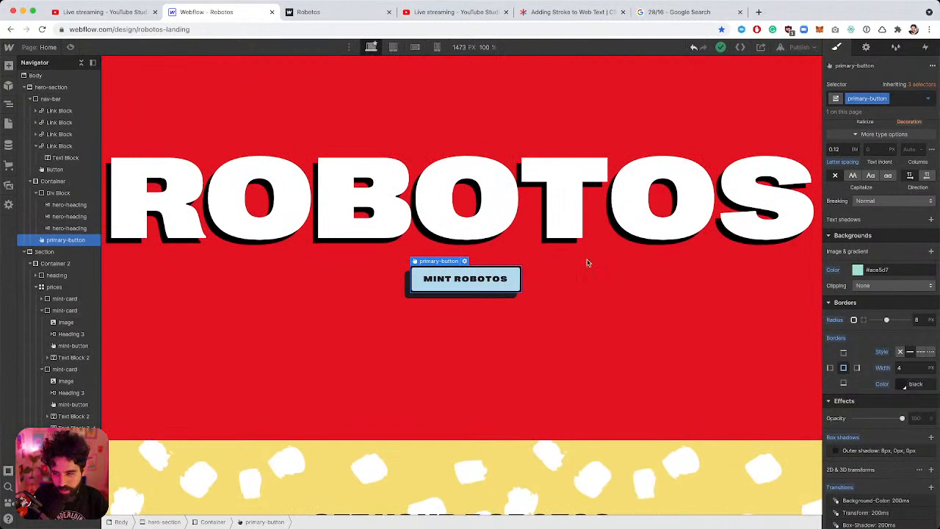
scroll(866, 323, down, 2)
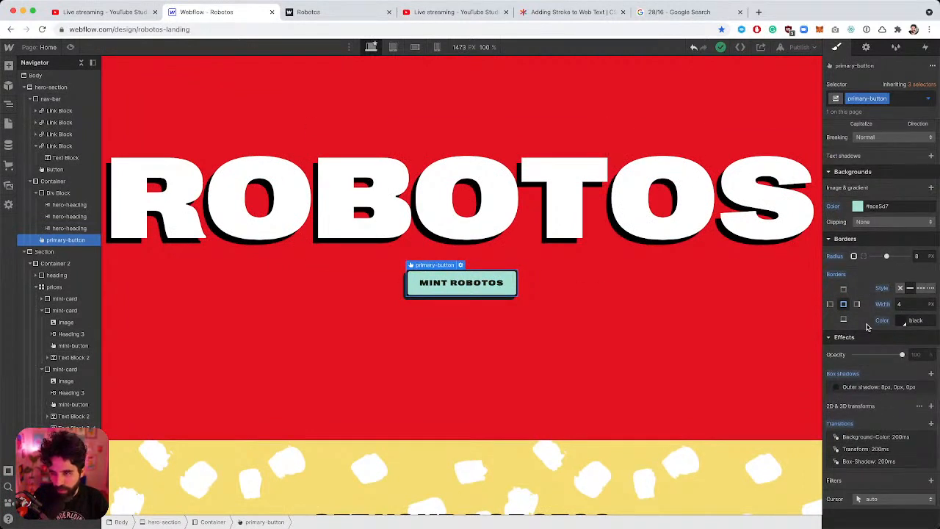
scroll(866, 327, up, 2)
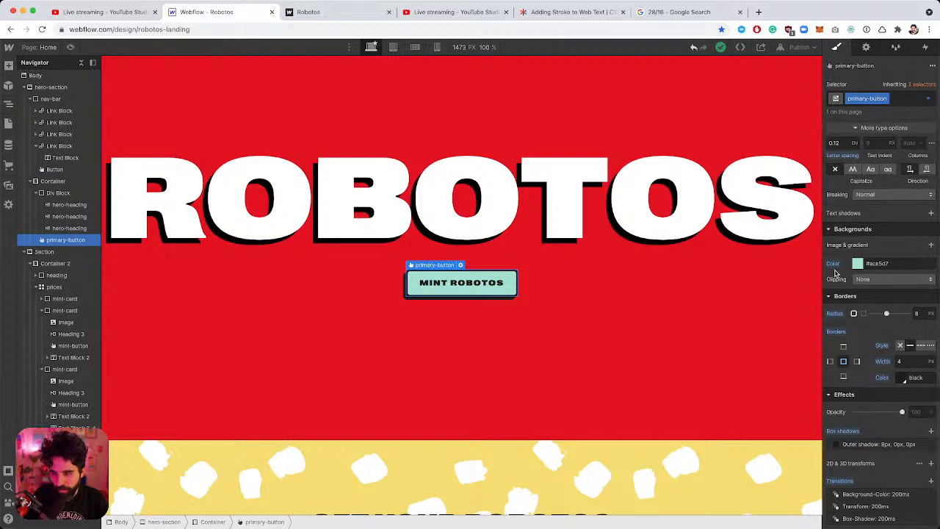
scroll(567, 346, down, 5)
click(460, 382)
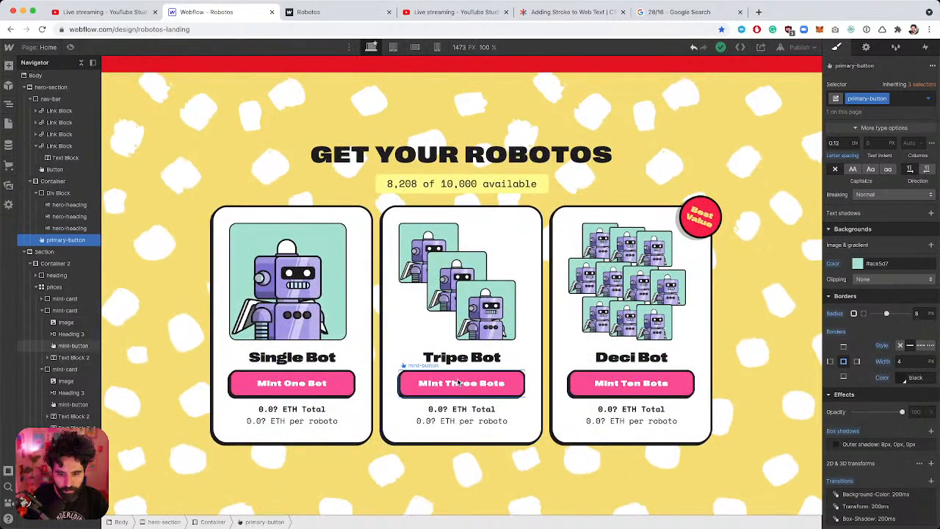
click(876, 264)
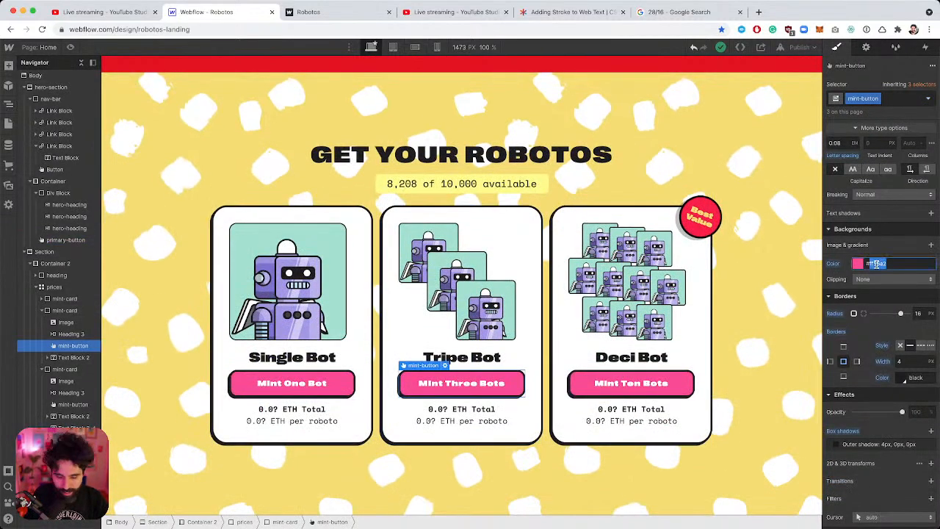
scroll(568, 281, up, 4)
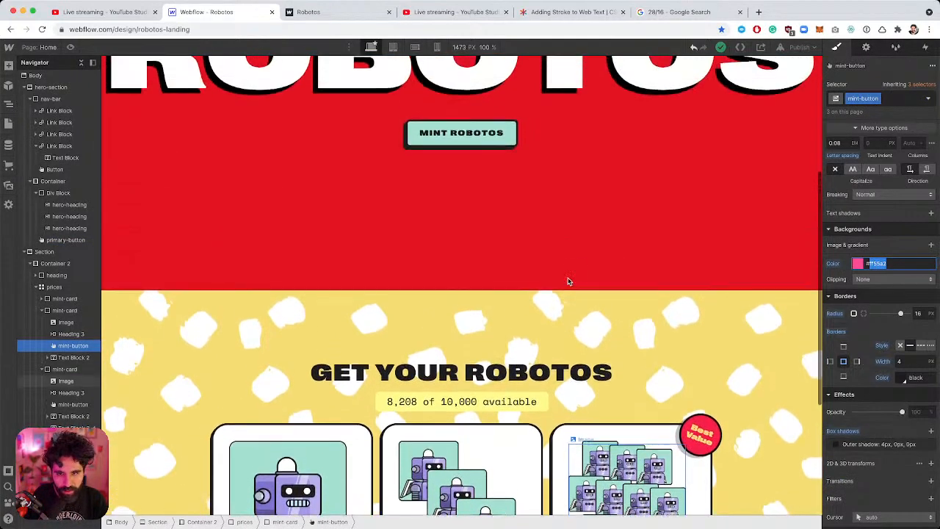
click(461, 185)
click(876, 263)
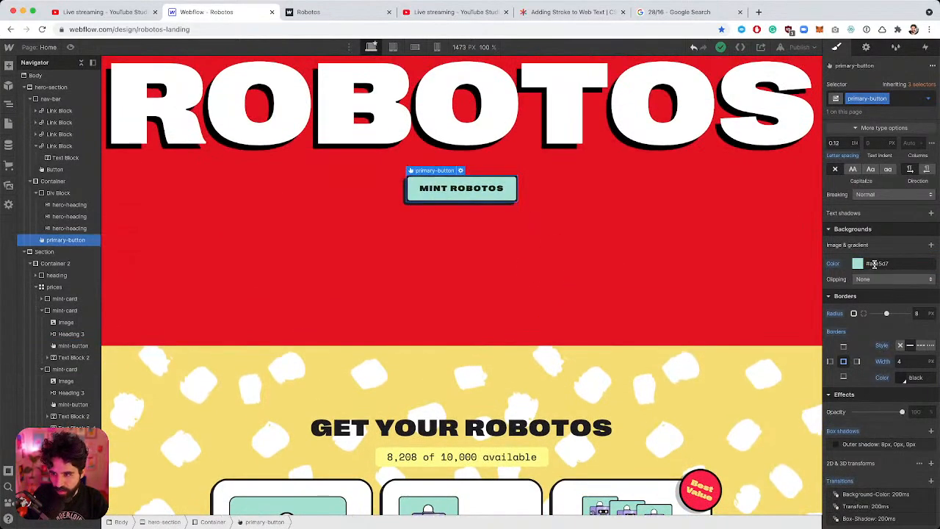
Give the hero button a pink #ff55a2 background and white text.
text(#ff55a2)
key(Return)
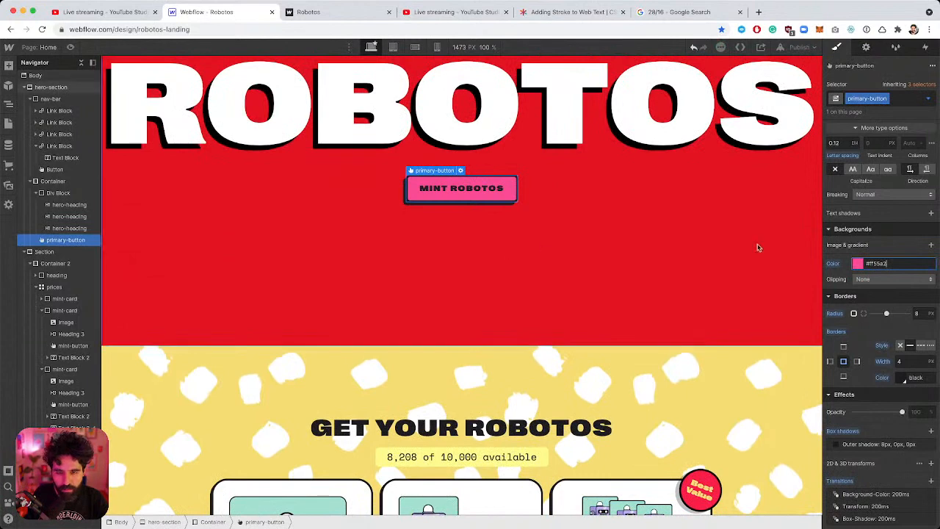
scroll(893, 251, up, 5)
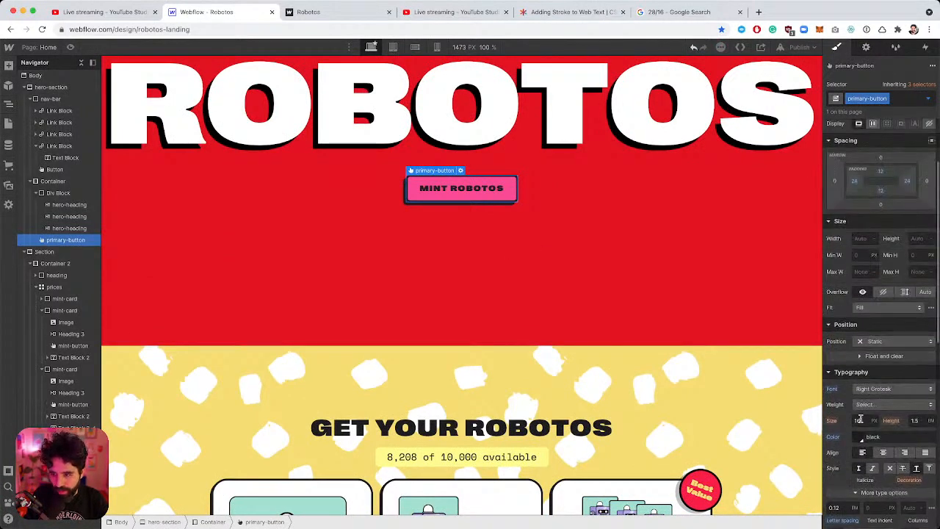
click(863, 385)
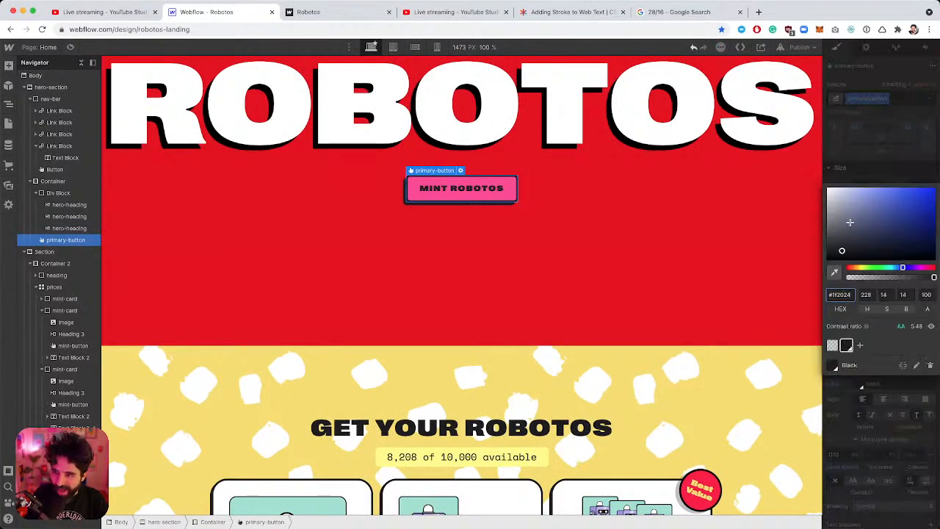
click(639, 201)
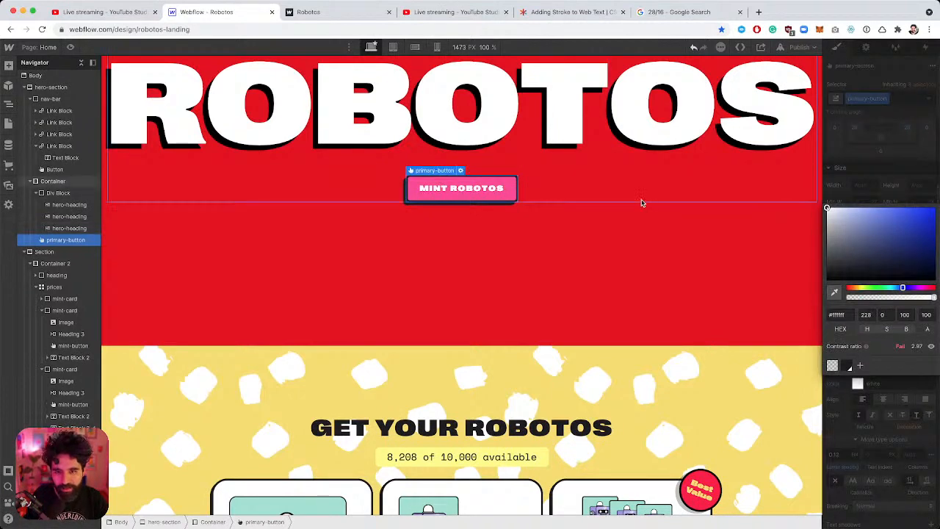
Reduce the button's outer shadow distance to 4 px.
scroll(641, 204, down, 3)
scroll(641, 204, down, 1)
scroll(466, 247, up, 5)
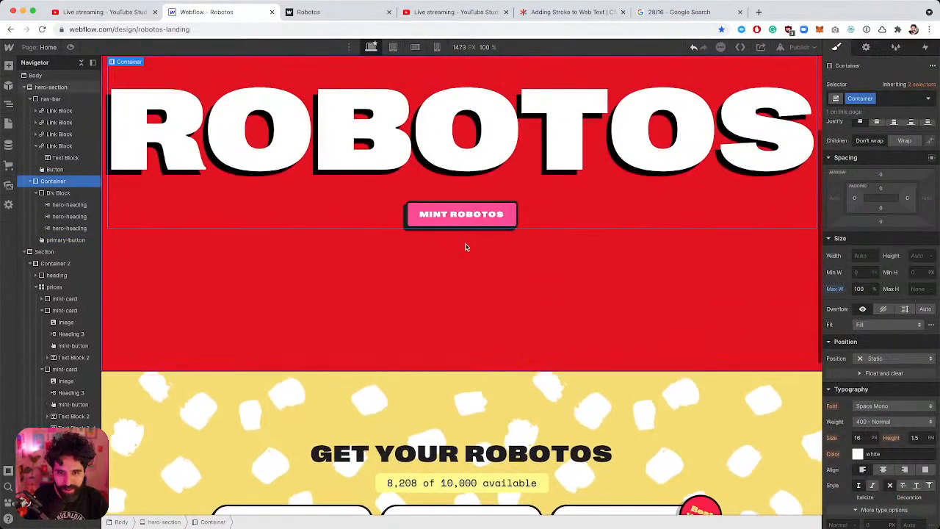
click(466, 217)
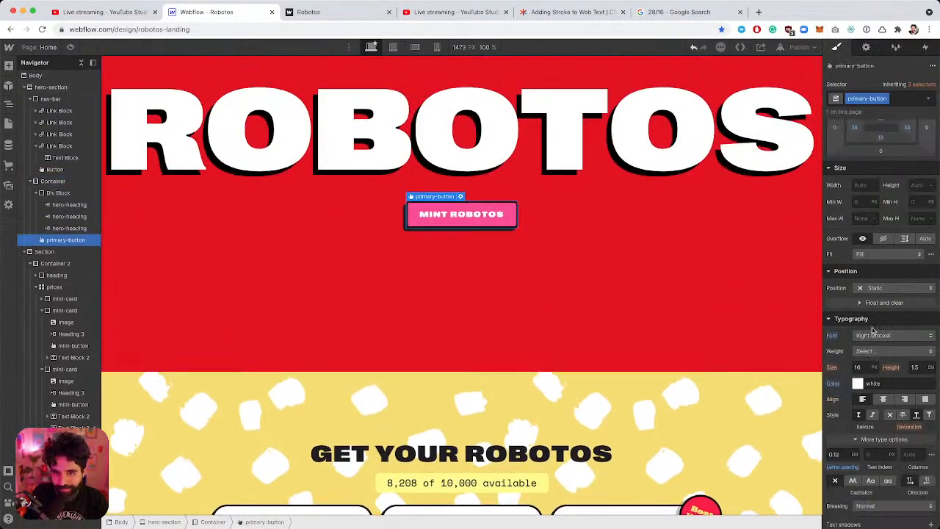
scroll(872, 330, down, 8)
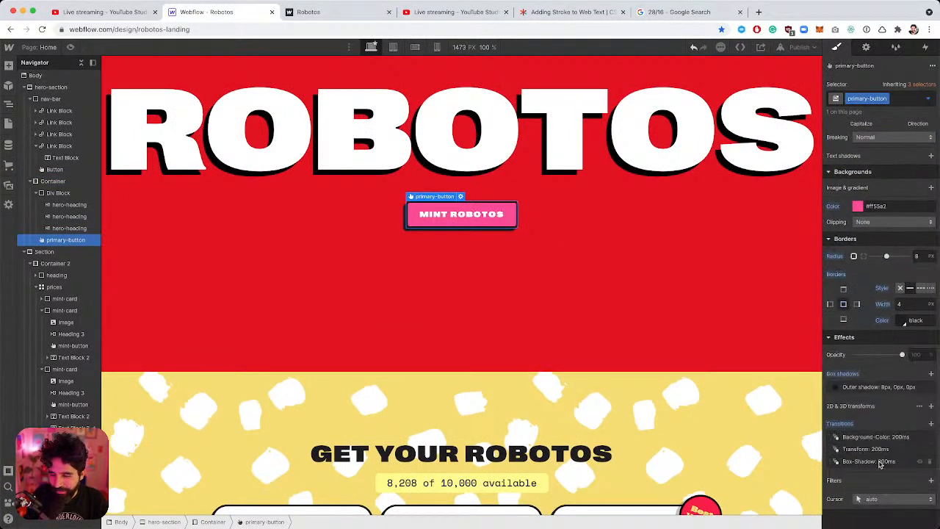
click(887, 387)
click(914, 441)
text(4)
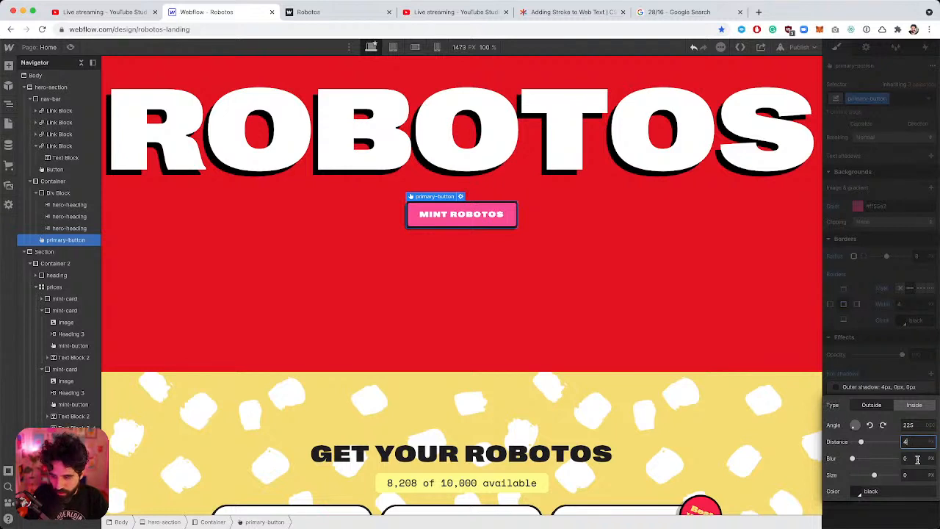
click(867, 357)
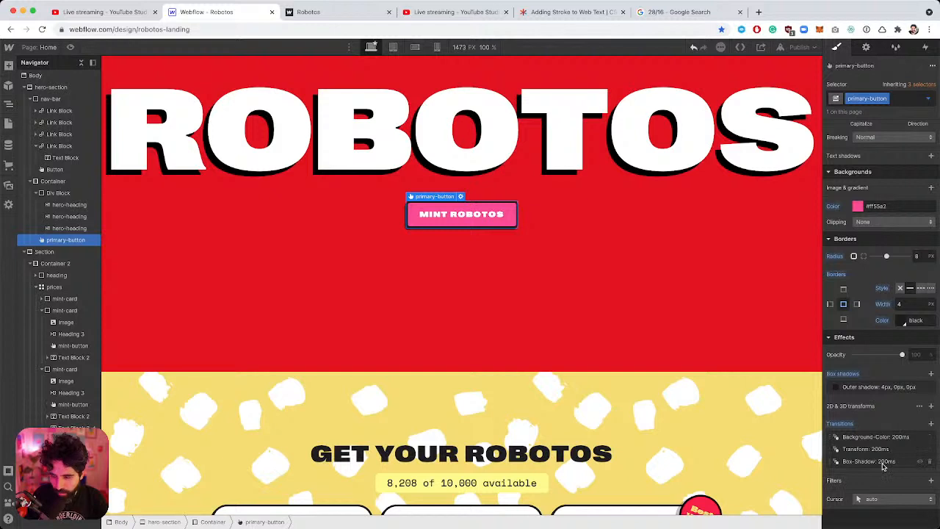
In the Hover state, move the button -4 px vertically and 4 px horizontally.
click(928, 98)
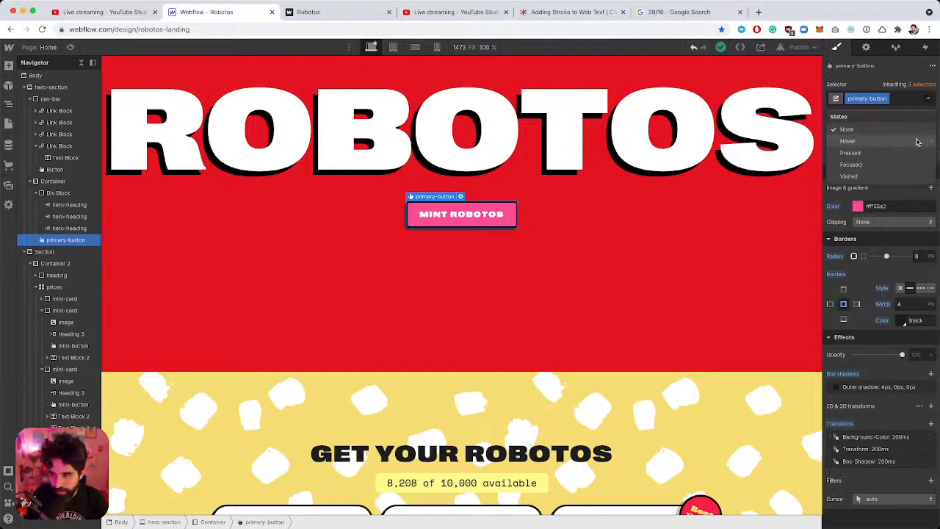
click(918, 142)
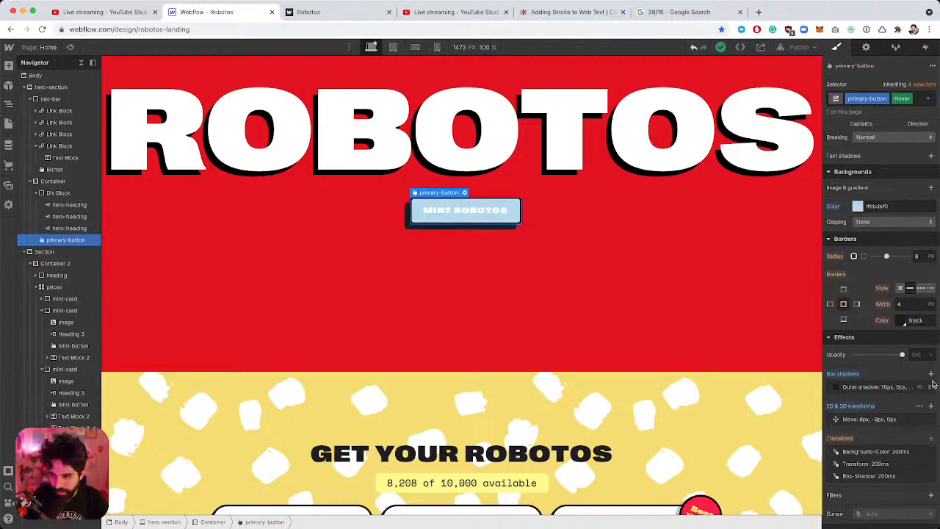
click(880, 419)
click(922, 473)
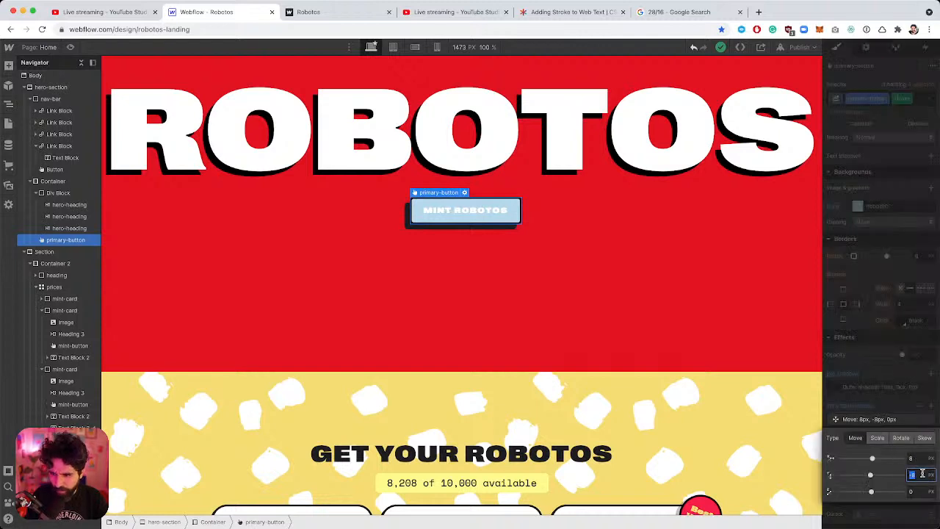
text(-4)
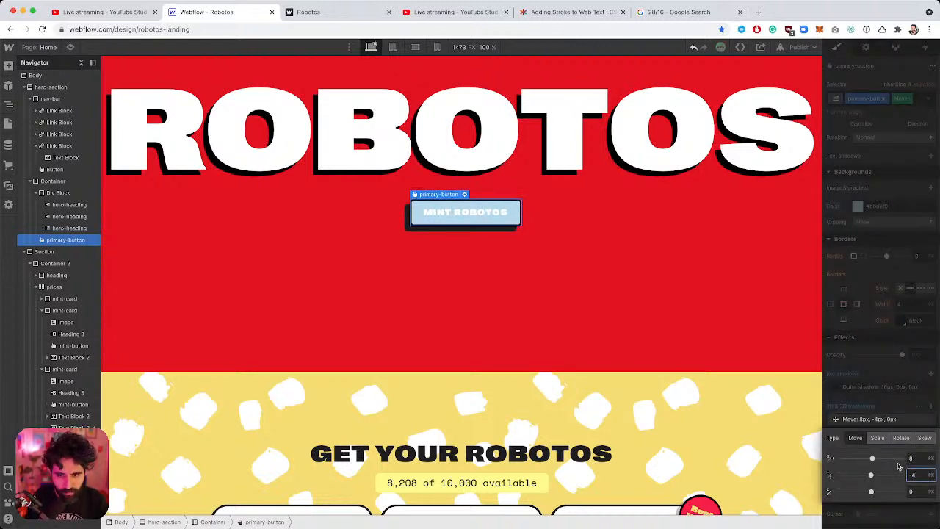
click(920, 456)
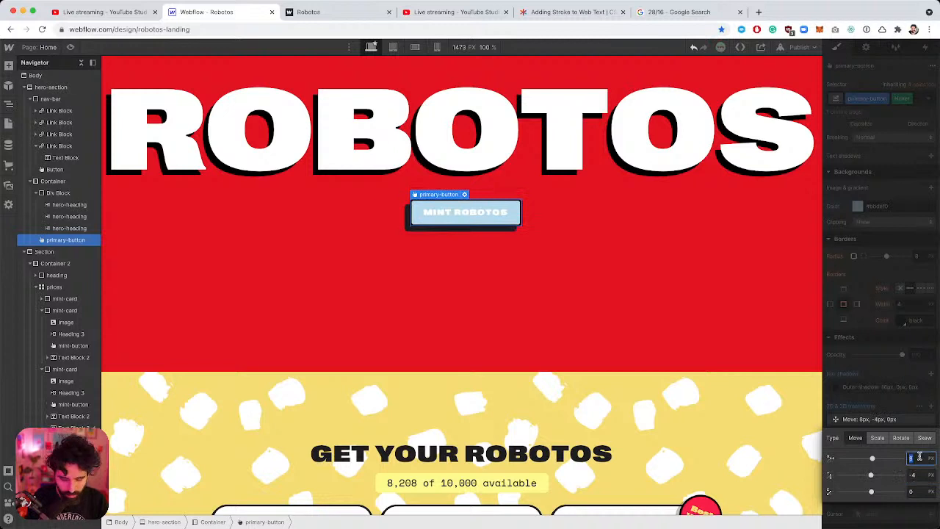
click(910, 409)
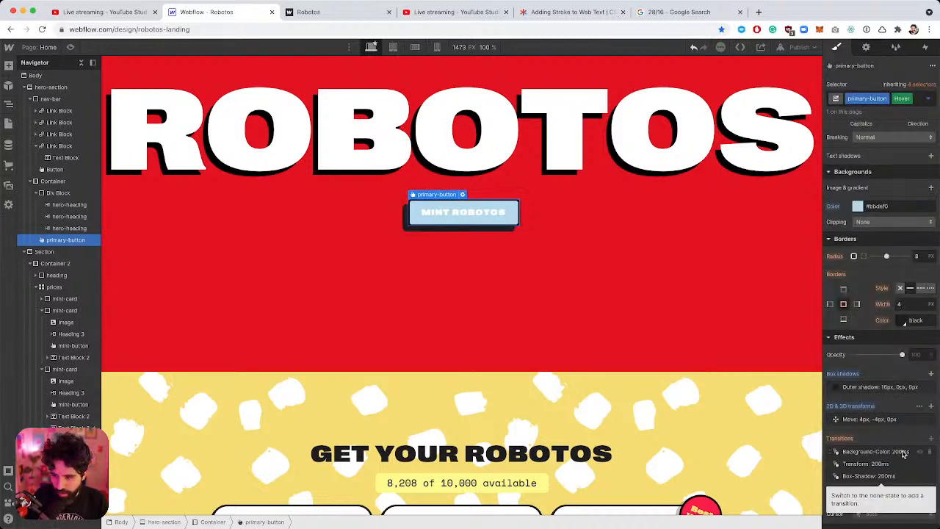
Set the hover outer shadow distance to 8 px.
click(888, 388)
click(912, 441)
text(8)
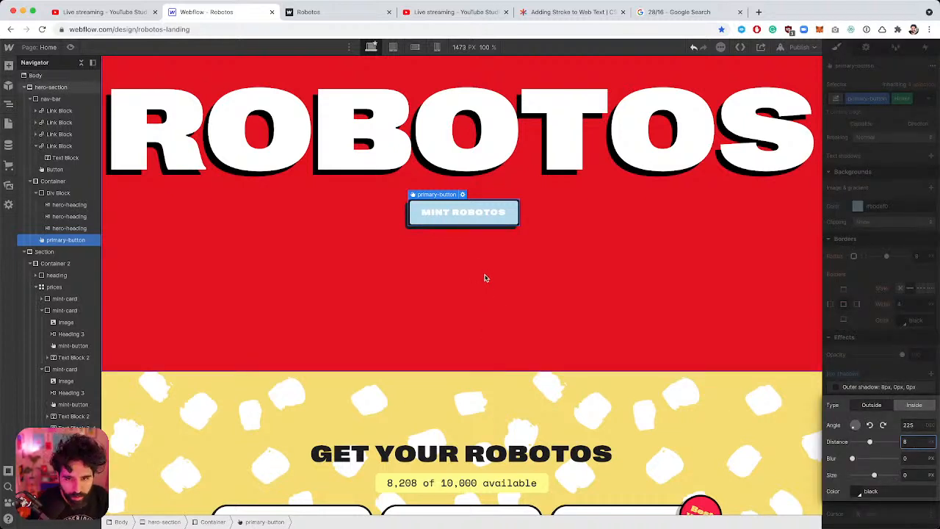
click(485, 280)
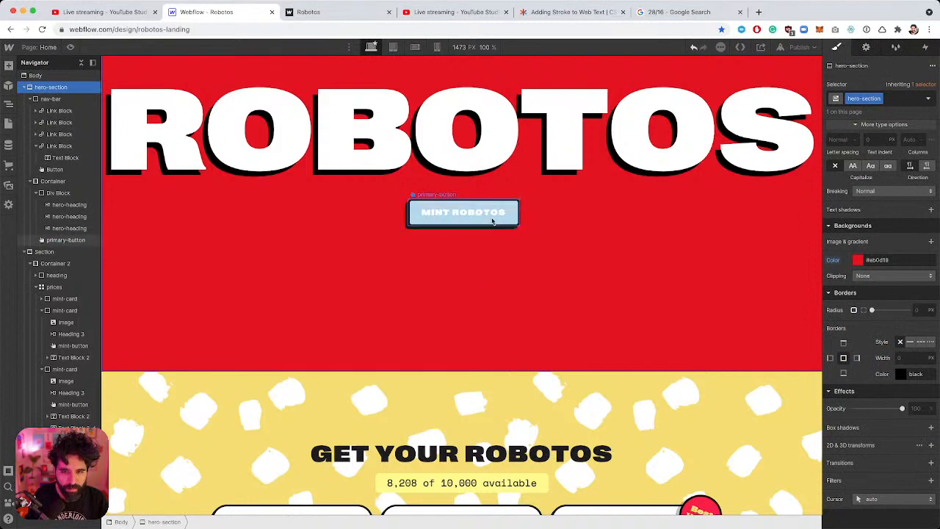
click(482, 222)
scroll(878, 336, up, 5)
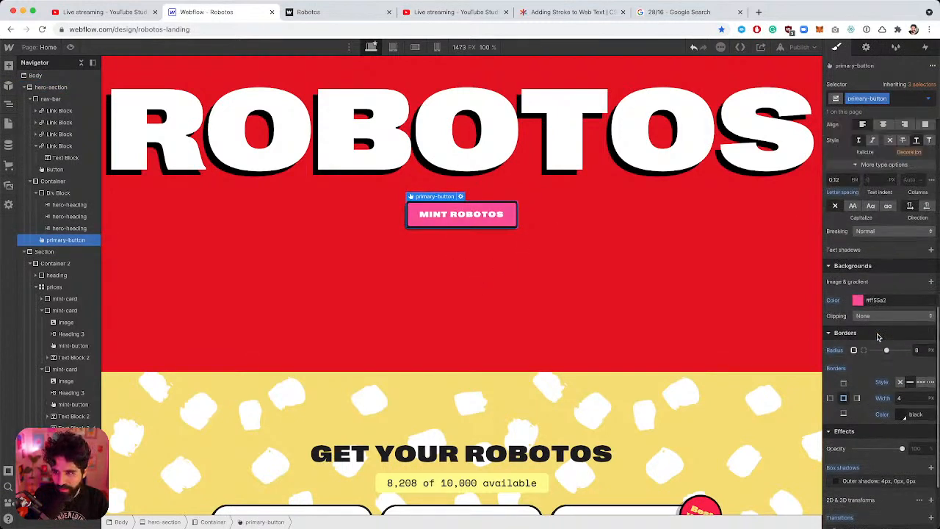
Check the Pressed state, then reset the hover background to inherit the pink.
click(928, 98)
click(909, 151)
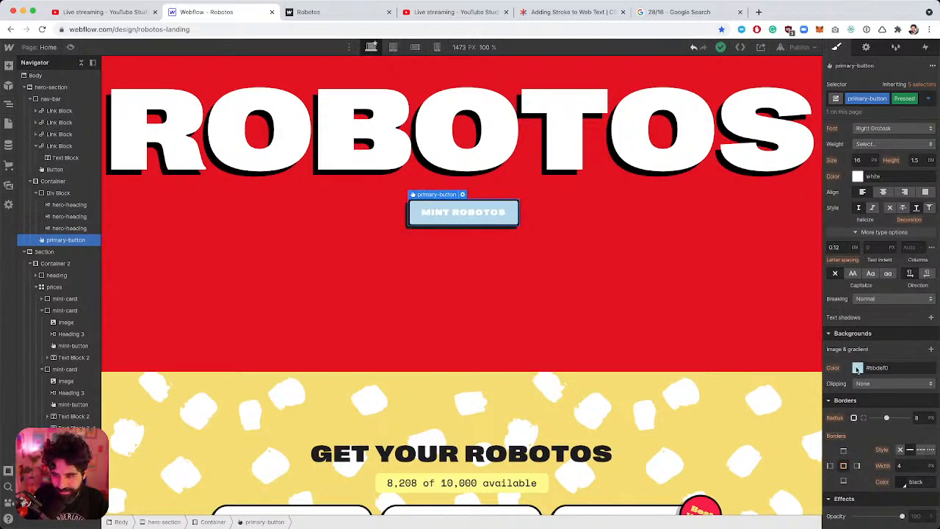
click(928, 99)
click(885, 140)
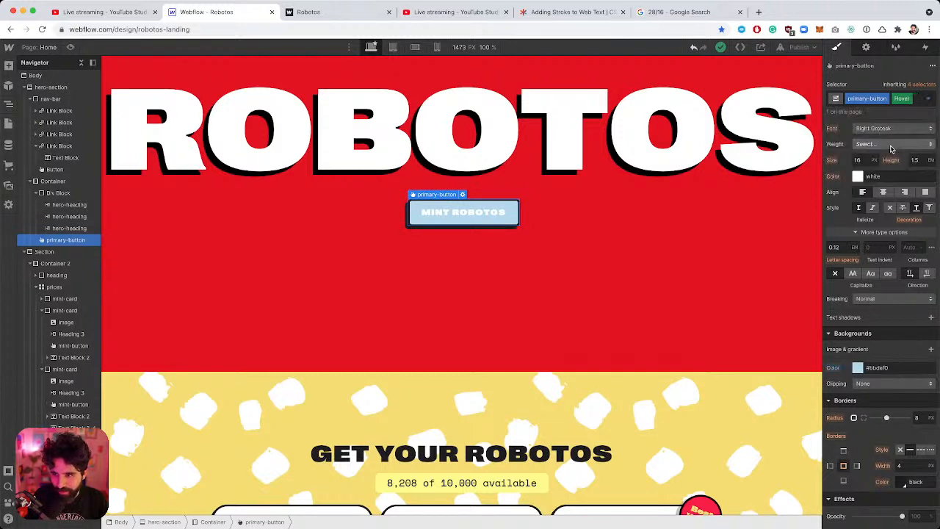
click(836, 368)
click(843, 383)
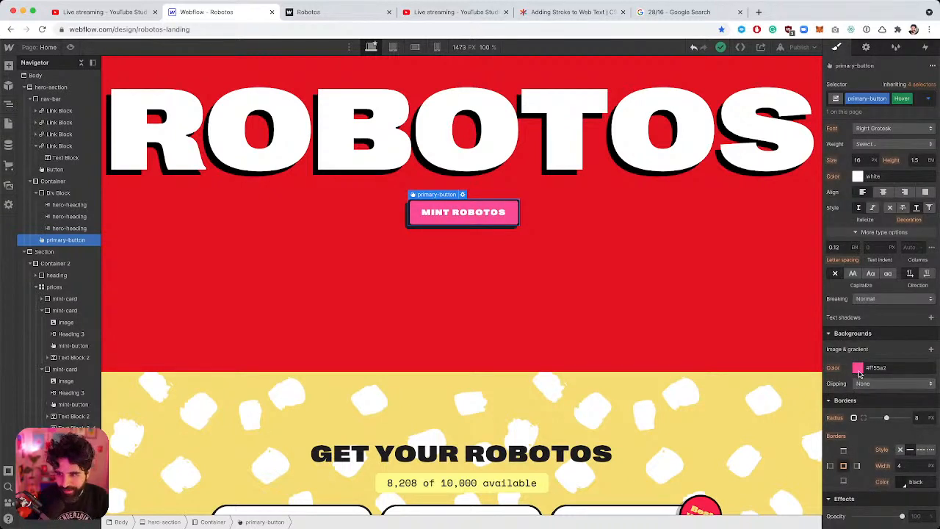
Set the hover background to a deeper pink #e82c80 and preview the page.
click(858, 368)
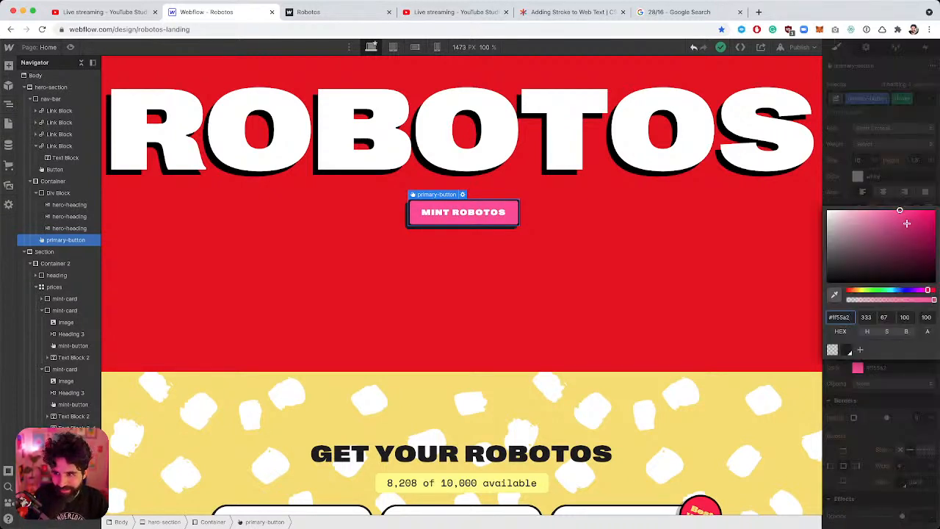
click(907, 222)
drag(907, 223, 914, 217)
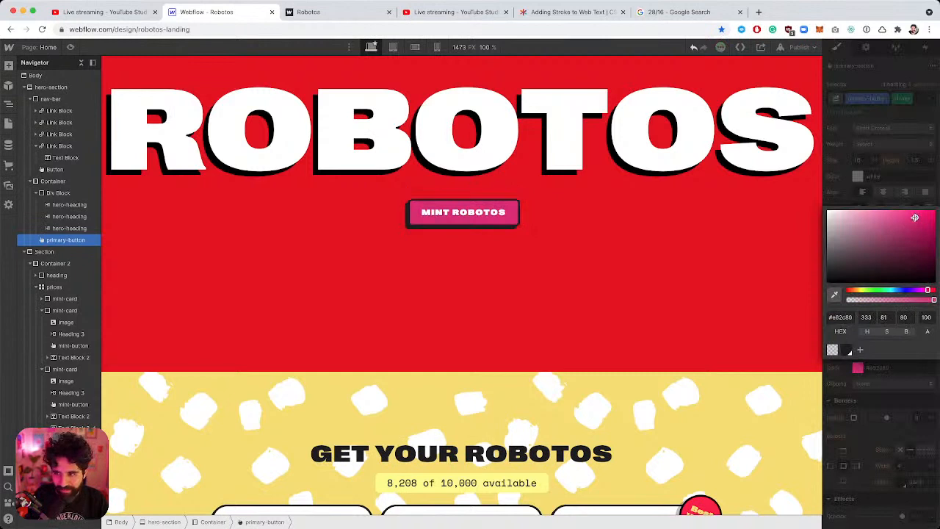
click(584, 255)
click(584, 255)
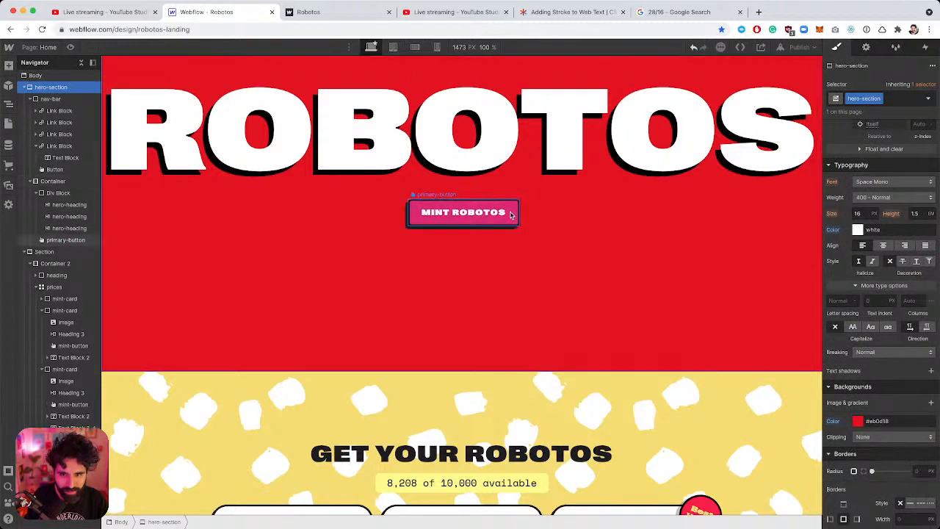
click(71, 47)
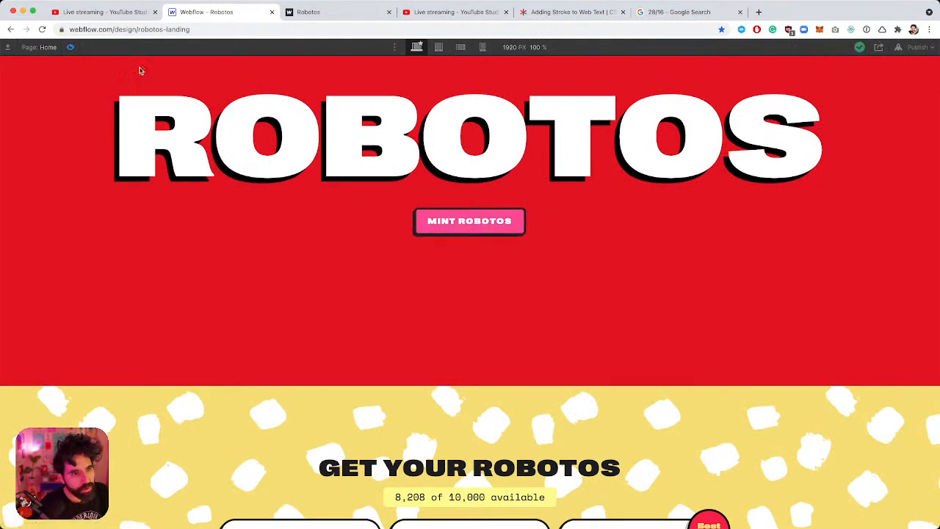
Exit preview and switch the Mint One Bot button to the primary-button class.
key(Escape)
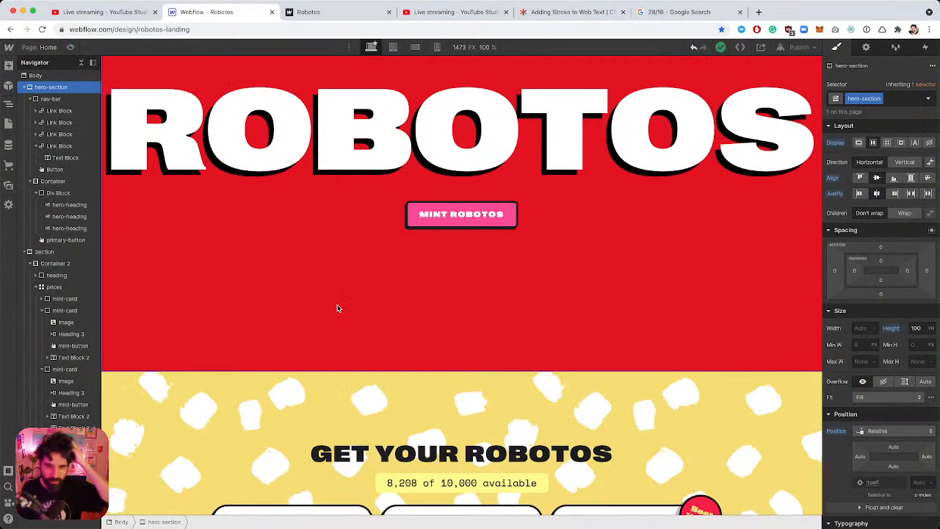
scroll(338, 309, down, 8)
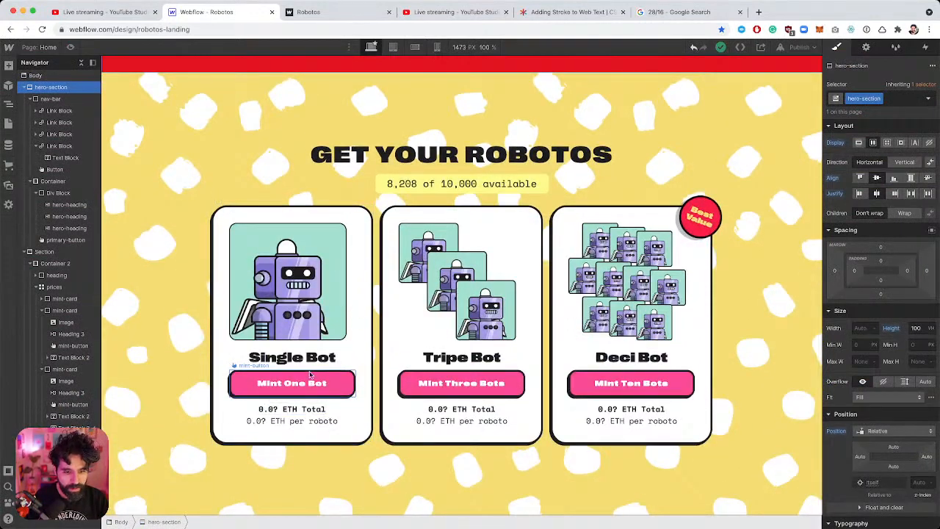
click(308, 384)
click(918, 98)
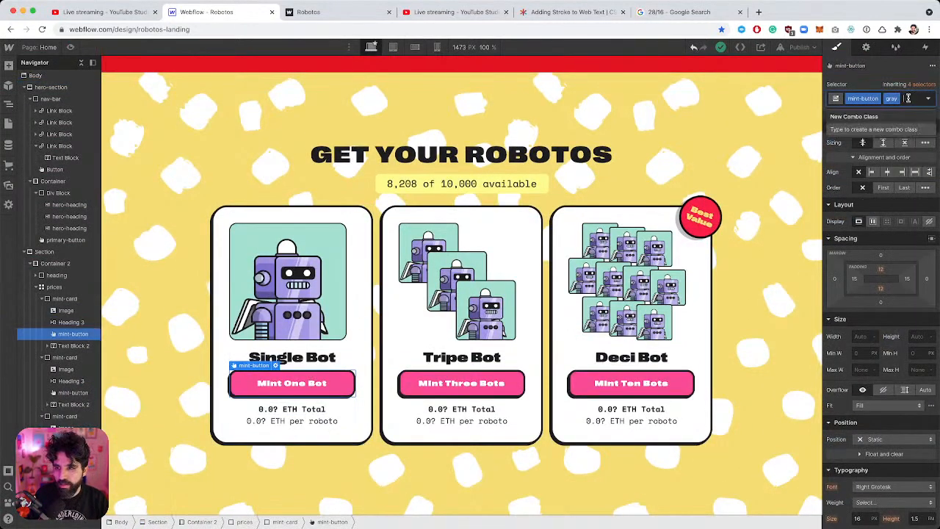
key(BackSpace)
key(BackSpace)
text(prim)
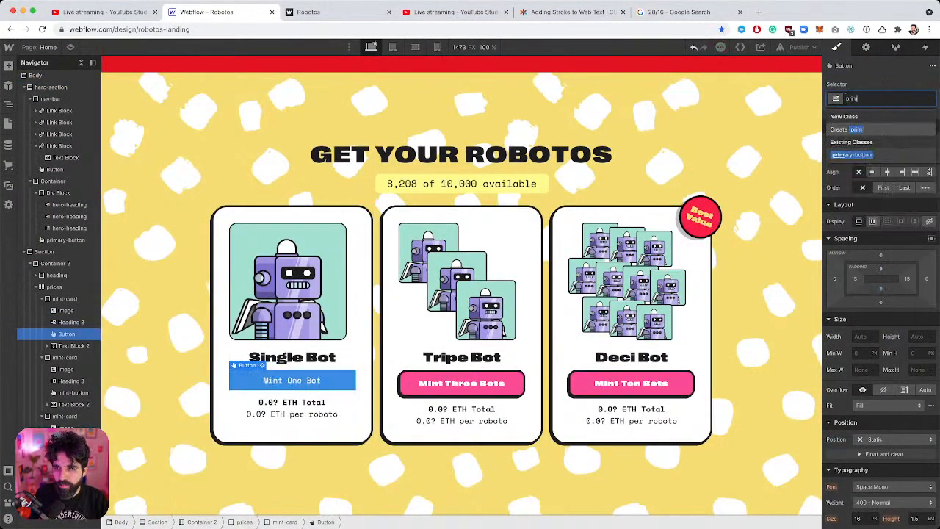
text(a)
key(Return)
Replace mint-button with primary-button on the Mint Three Bots and Mint Ten Bots buttons.
click(500, 383)
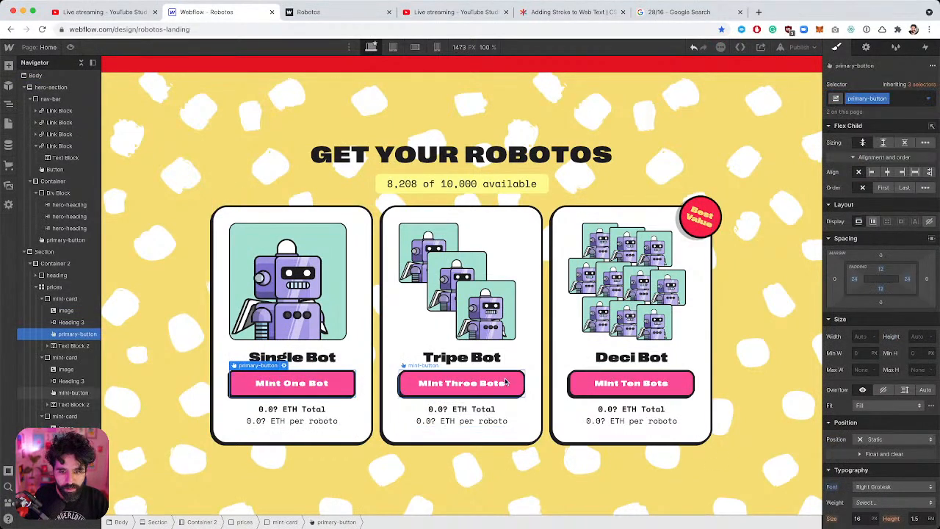
click(897, 98)
key(BackSpace)
text(prim)
key(Return)
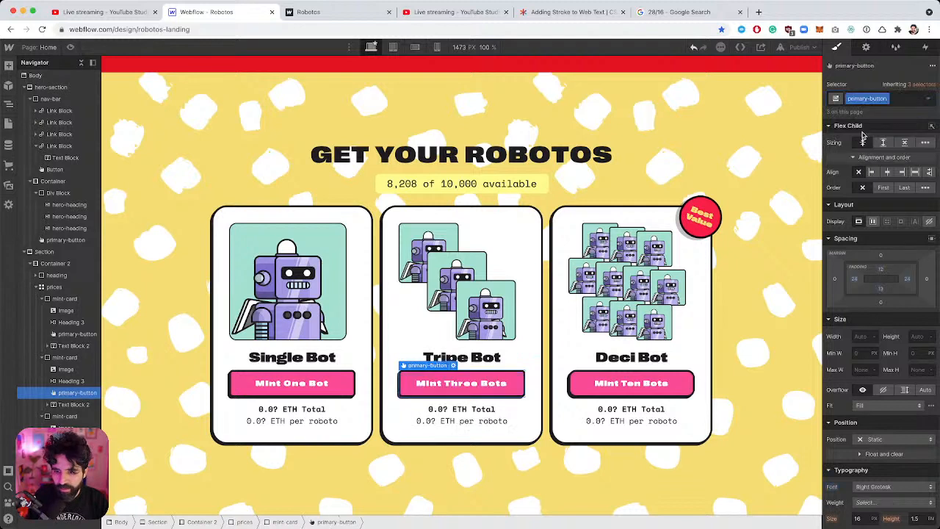
click(630, 382)
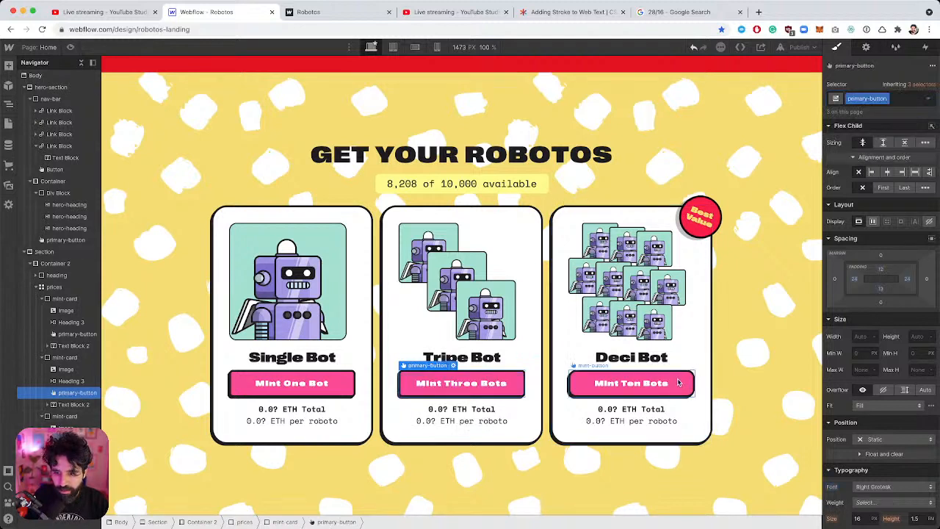
click(894, 100)
key(BackSpace)
text(prim)
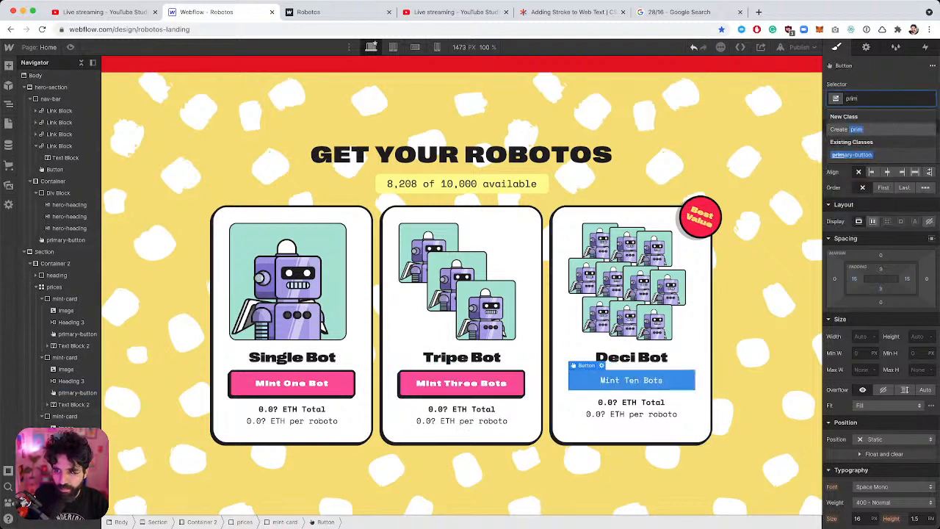
key(Return)
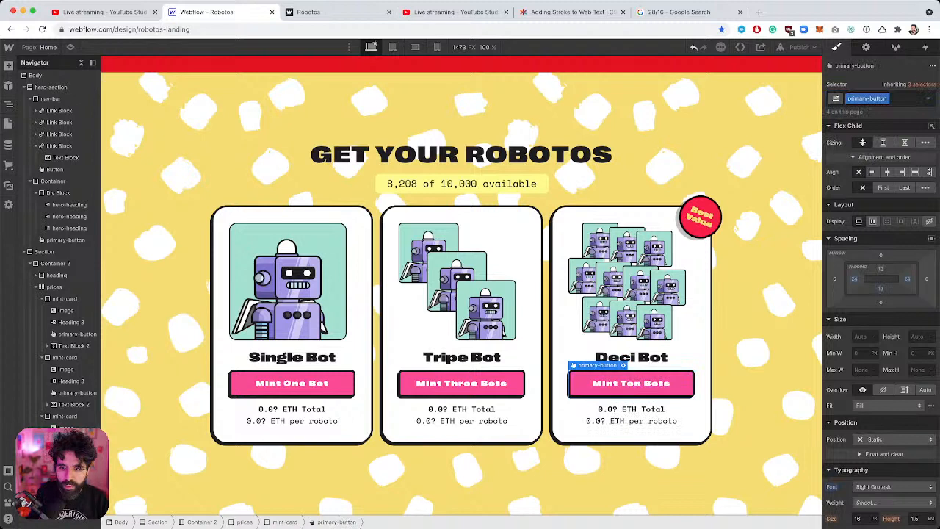
Add a 'hero' combo class to the hero MINT ROBOTOS button.
click(630, 269)
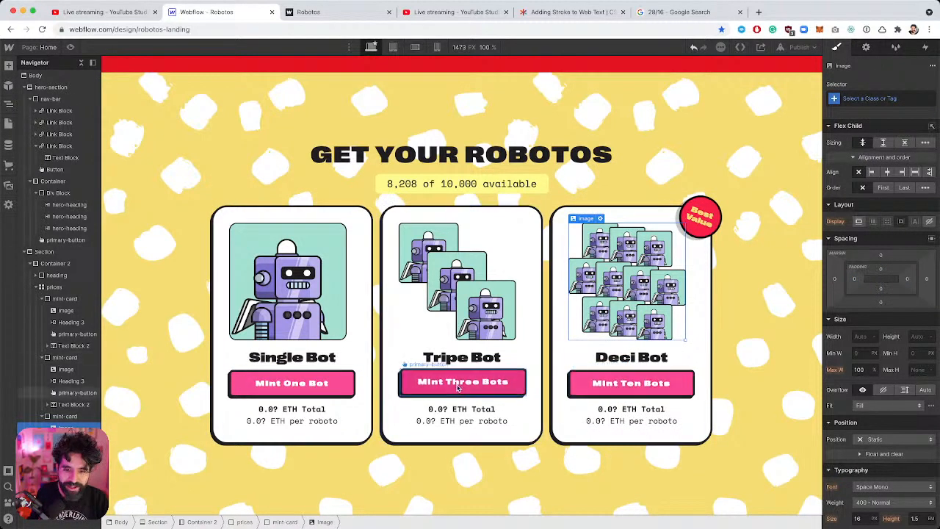
scroll(519, 364, up, 5)
click(477, 222)
click(903, 103)
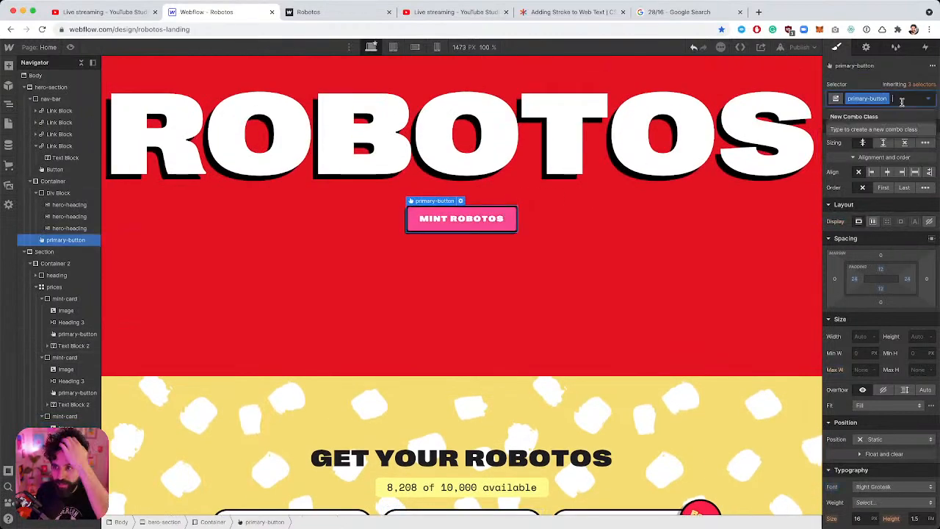
text(hero)
key(Return)
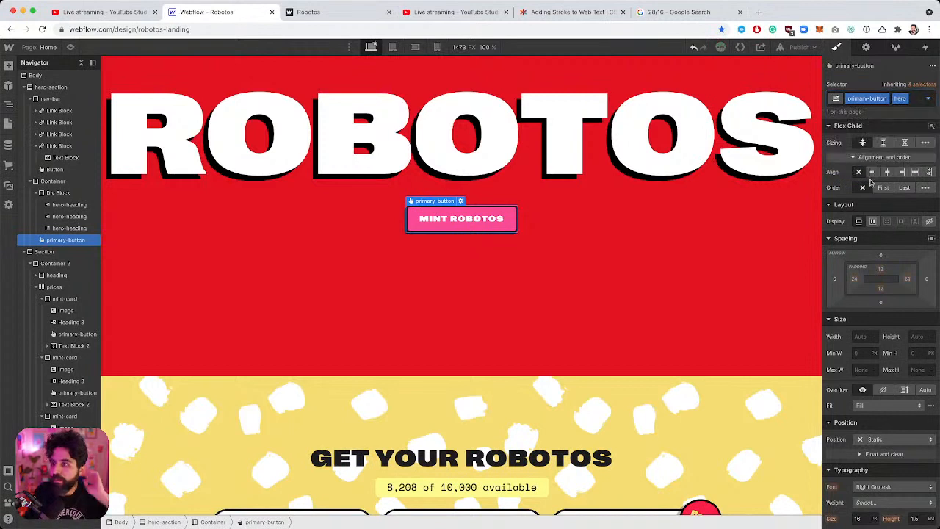
scroll(874, 259, down, 5)
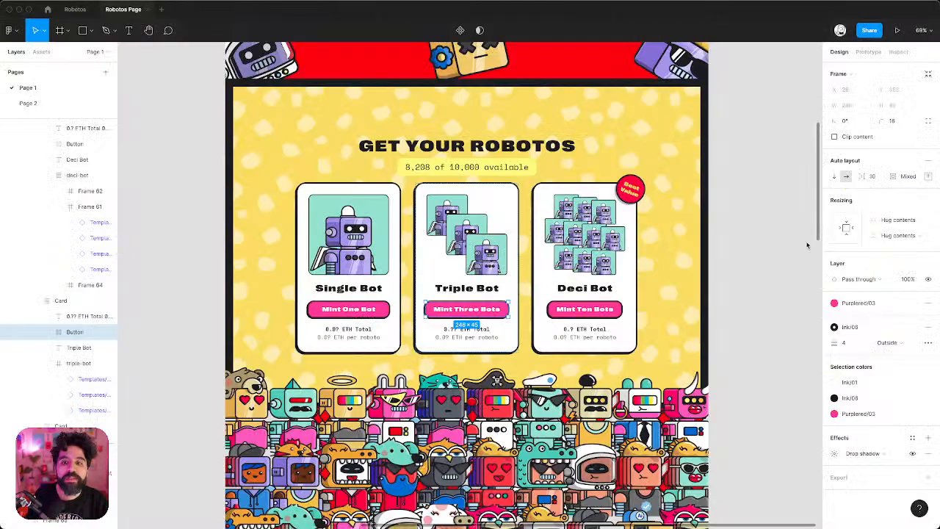
After checking the design mockup, set the hero button's text size to 28 px.
scroll(808, 241, up, 10)
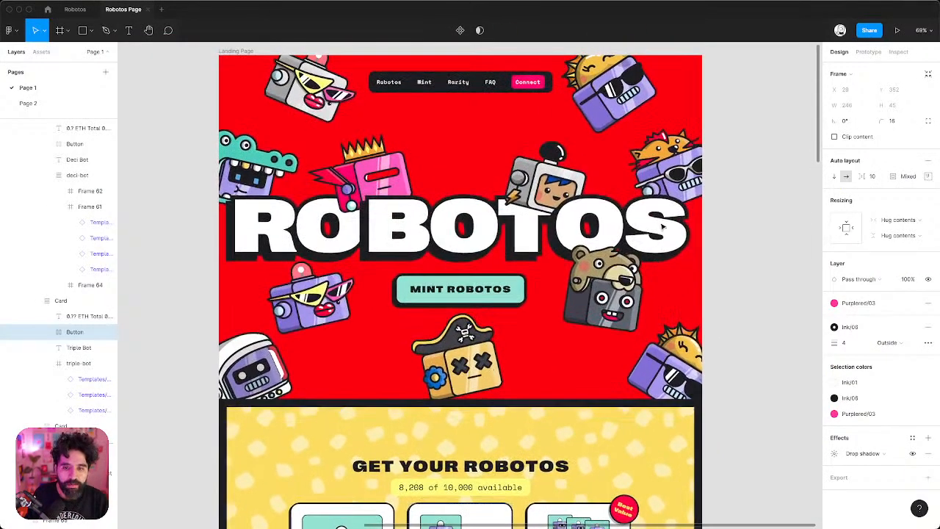
click(502, 293)
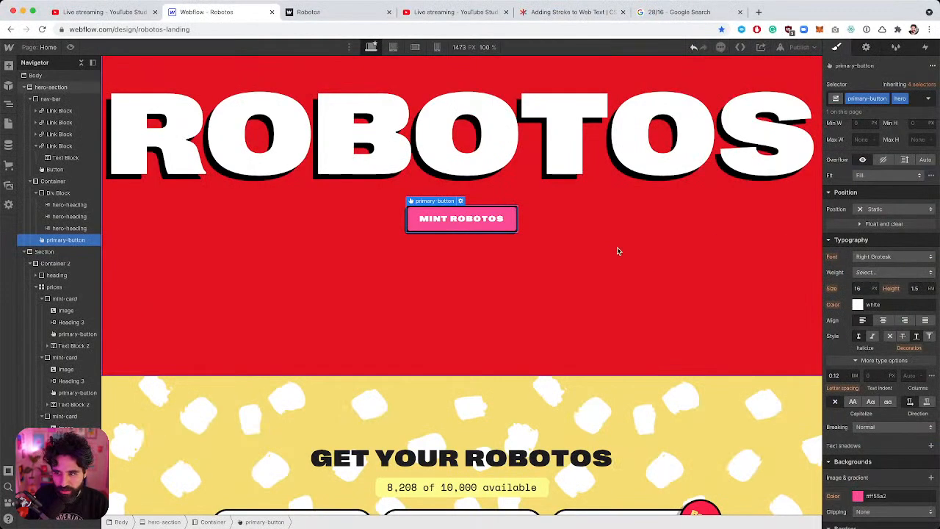
click(864, 289)
text(28)
key(Return)
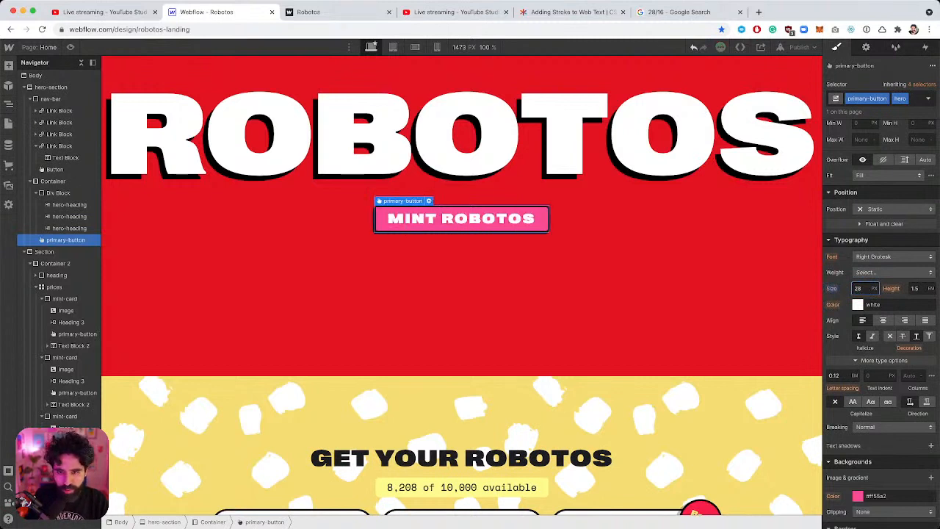
Set the hero button's padding to 24 px top and bottom and 40 px left and right.
scroll(889, 279, up, 5)
scroll(885, 268, down, 6)
scroll(885, 268, up, 5)
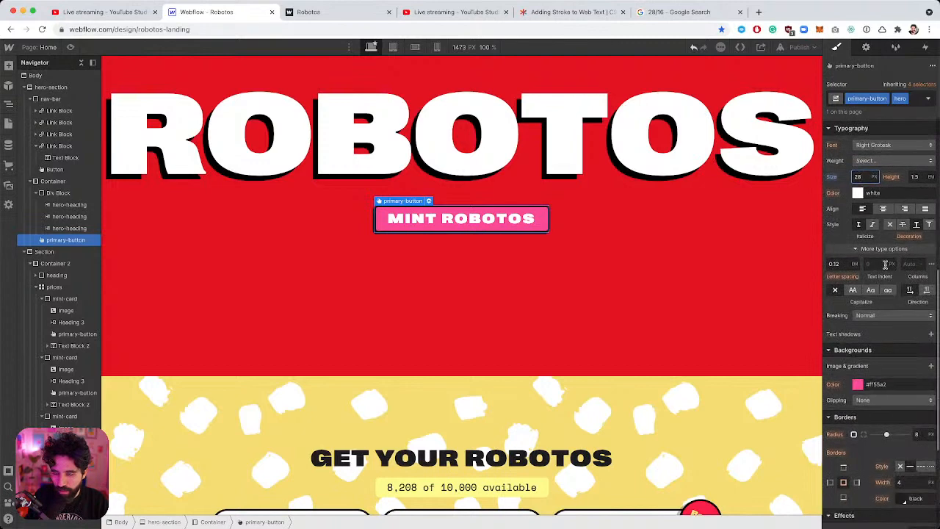
scroll(887, 268, up, 3)
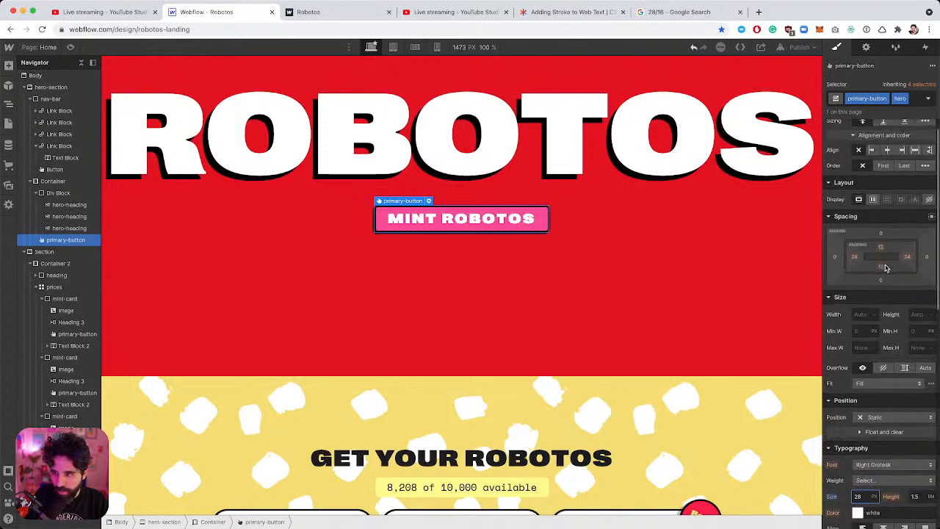
drag(881, 250, 885, 259)
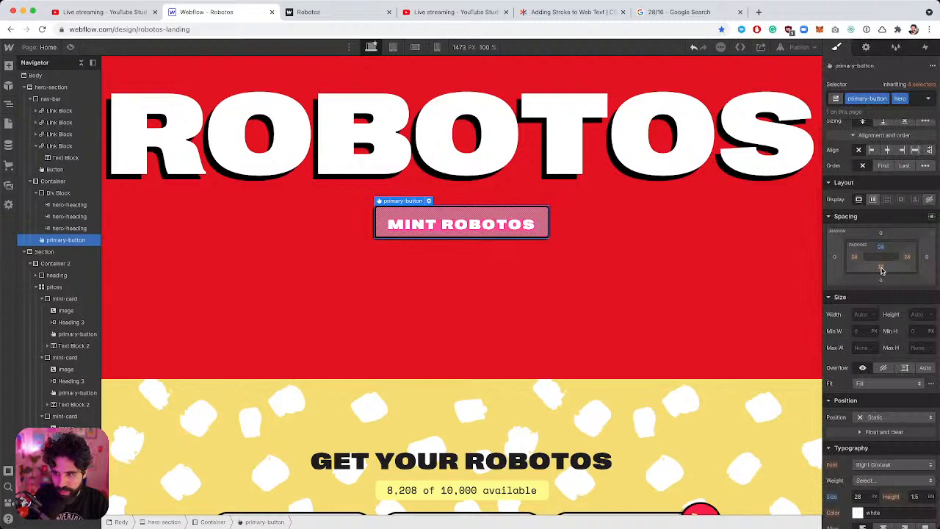
click(881, 268)
text(24)
key(Return)
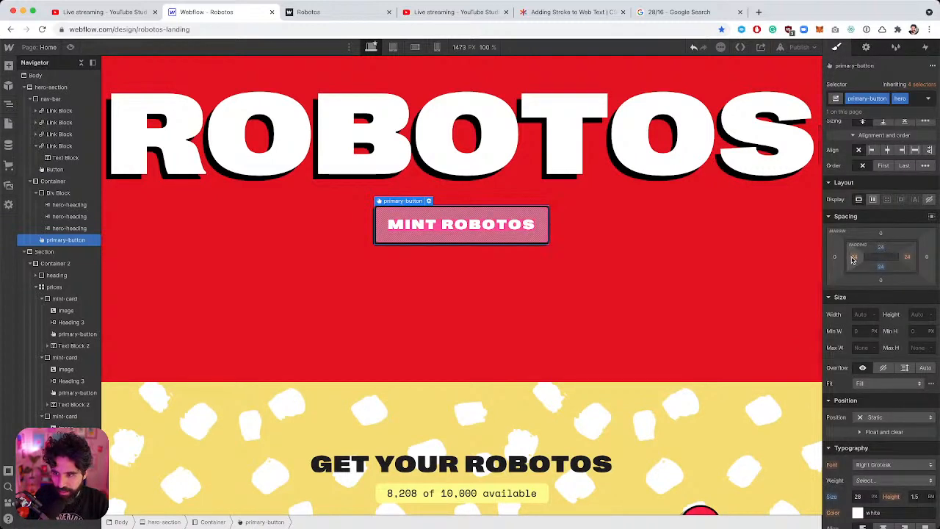
click(852, 258)
key(Return)
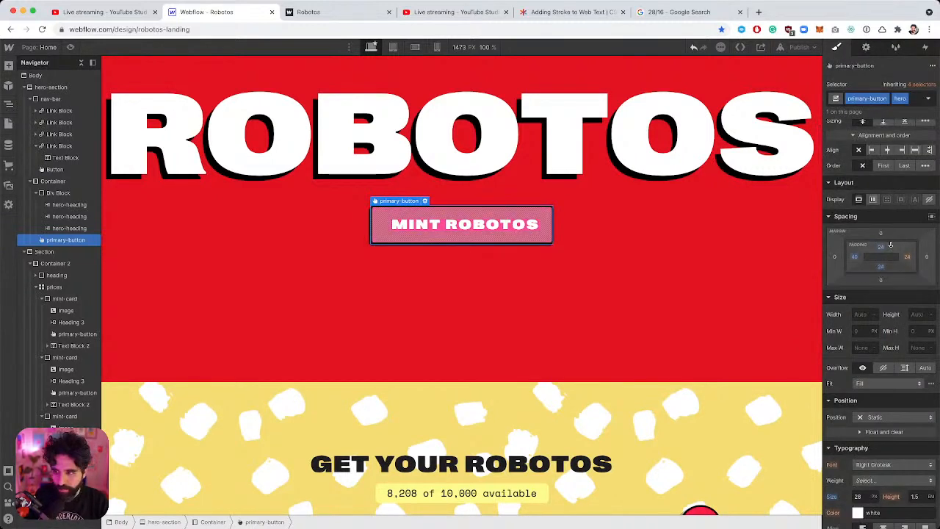
click(908, 259)
key(Return)
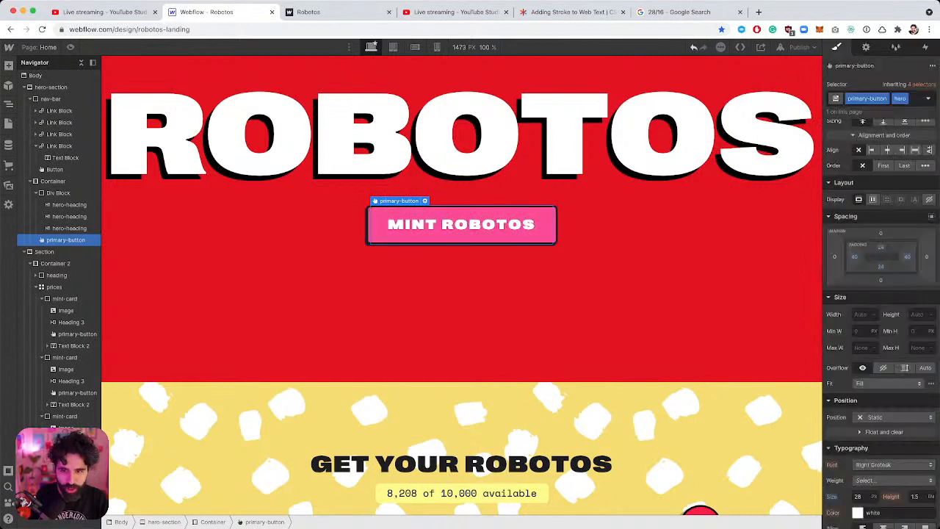
click(565, 184)
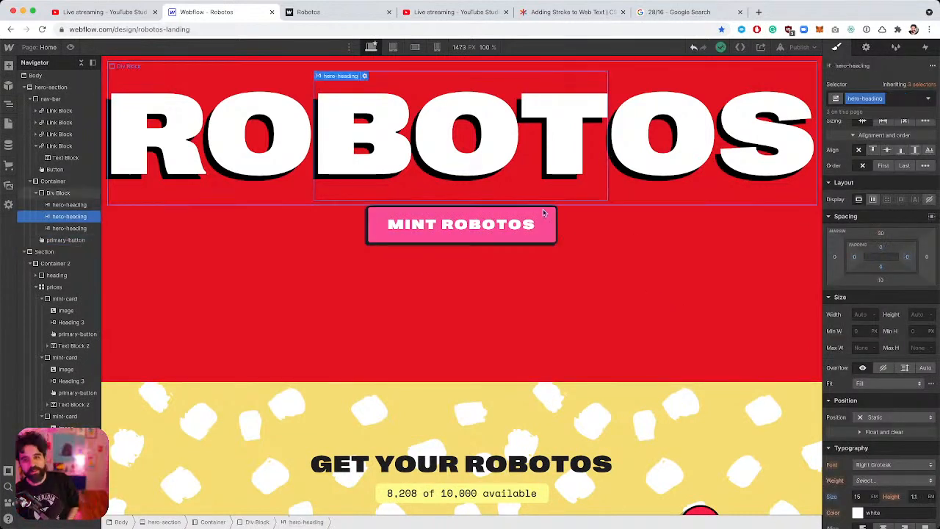
click(506, 226)
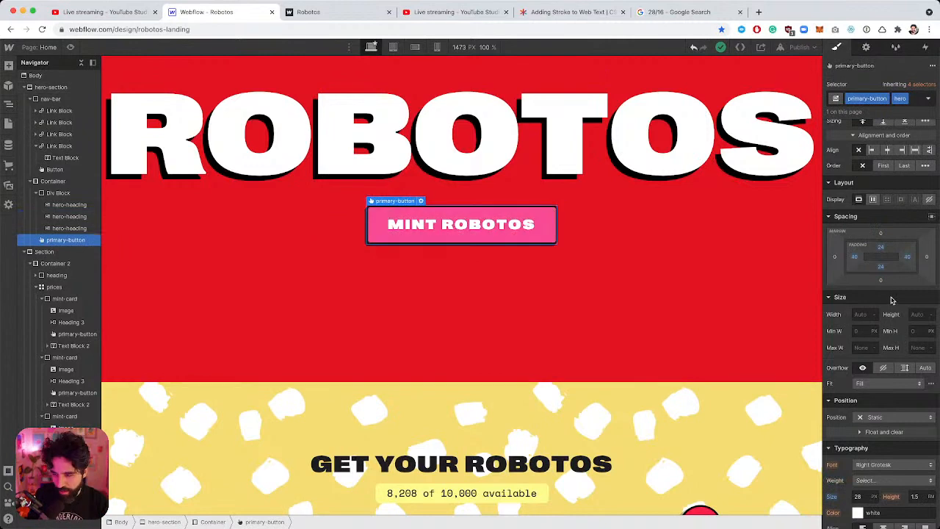
scroll(892, 300, down, 5)
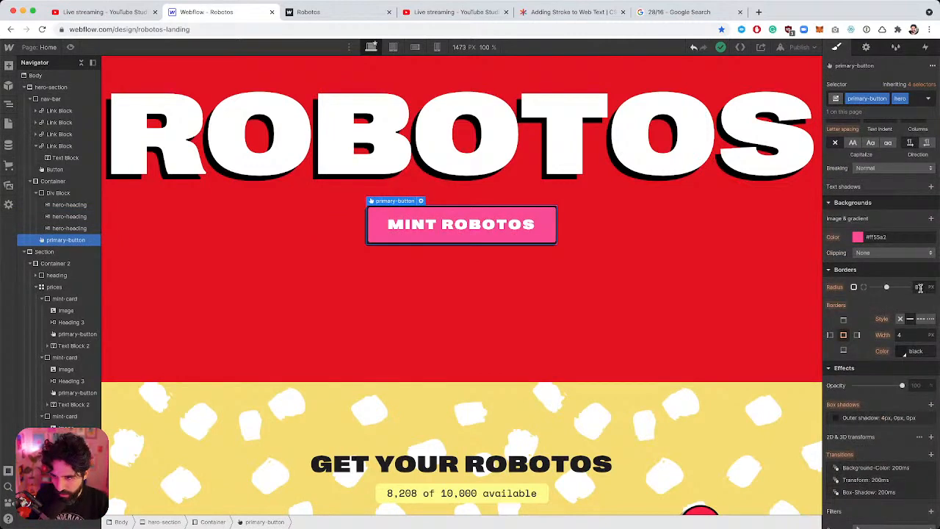
Set the button's border width to 8 px and outer shadow distance to 8 px.
click(921, 334)
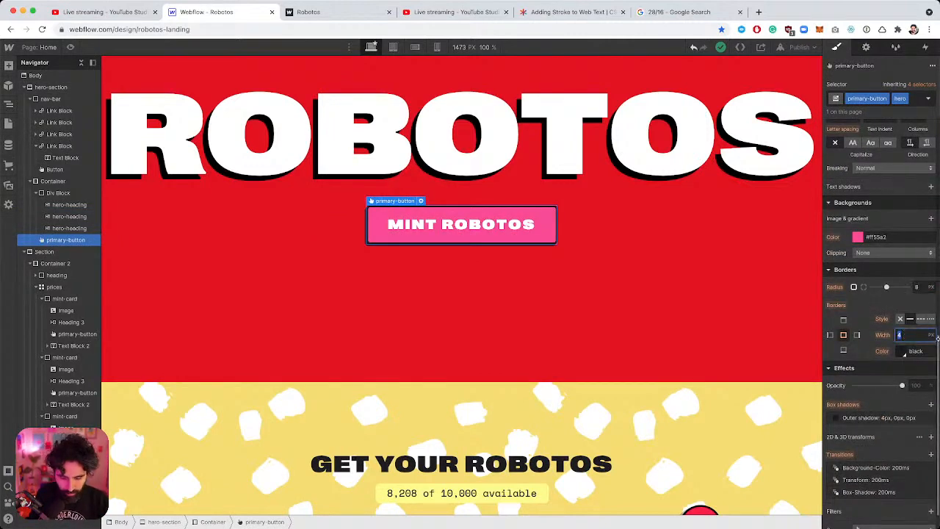
text(8)
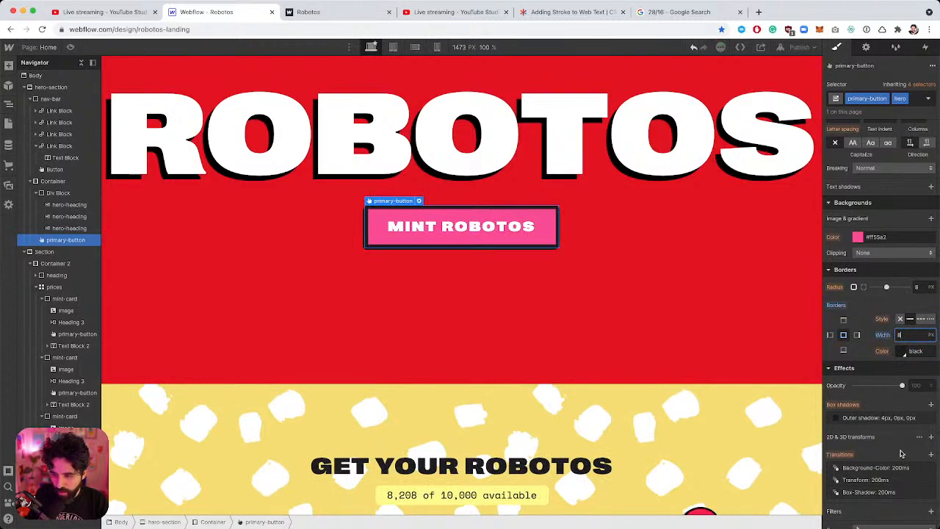
click(892, 418)
click(918, 349)
text(8)
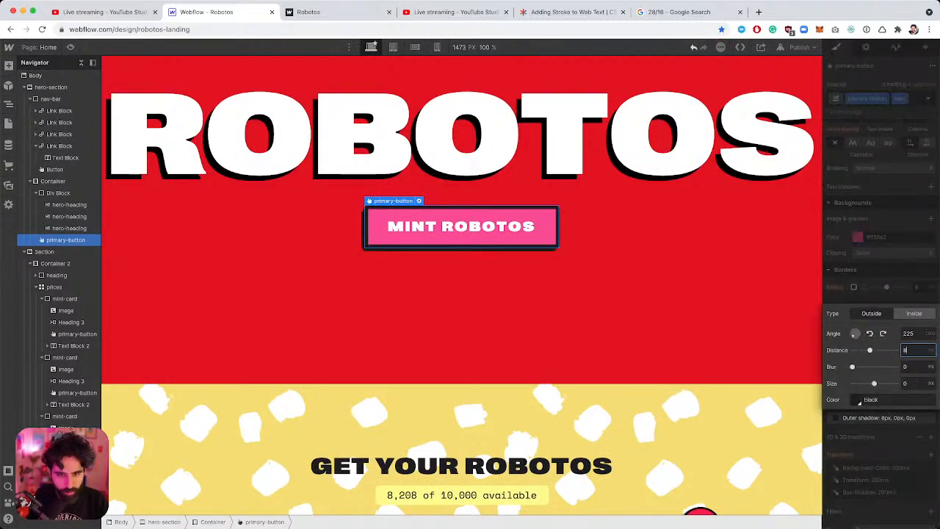
click(891, 279)
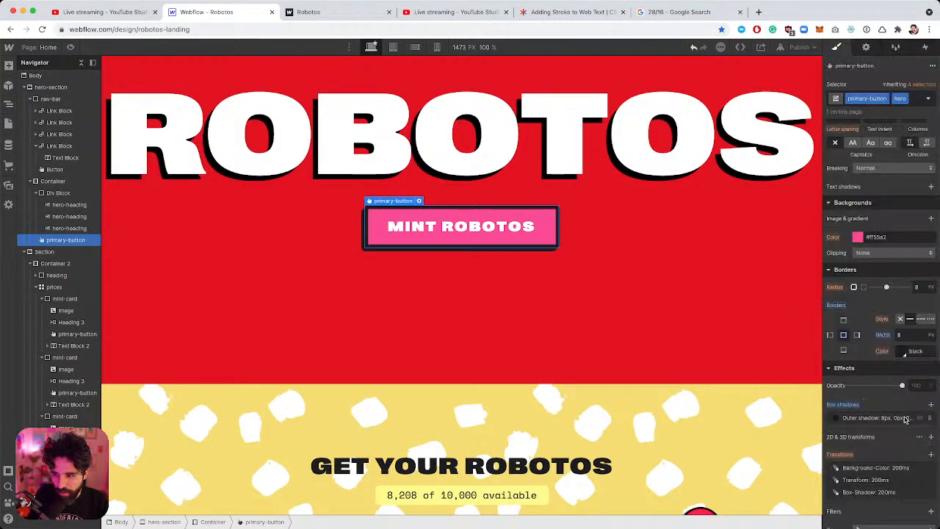
In the Hover state, increase the outer shadow distance to 16 px.
click(927, 98)
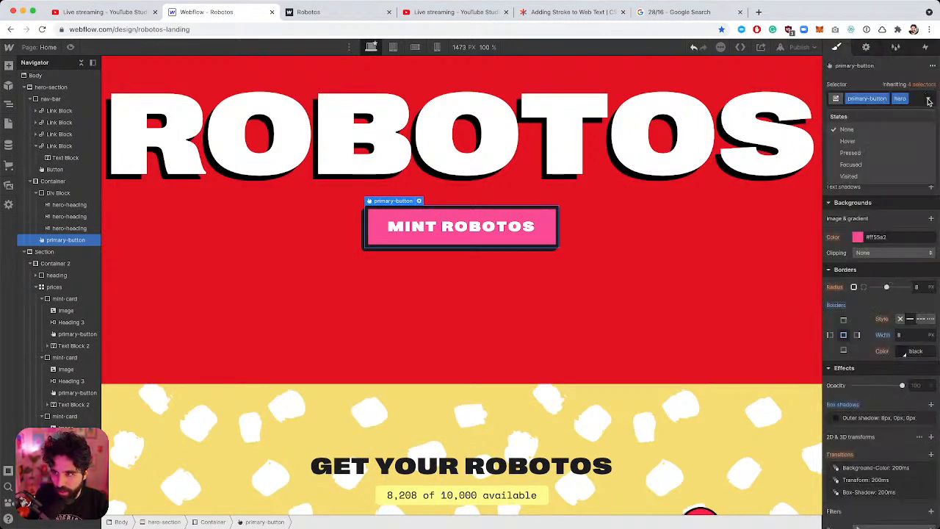
click(910, 142)
click(896, 432)
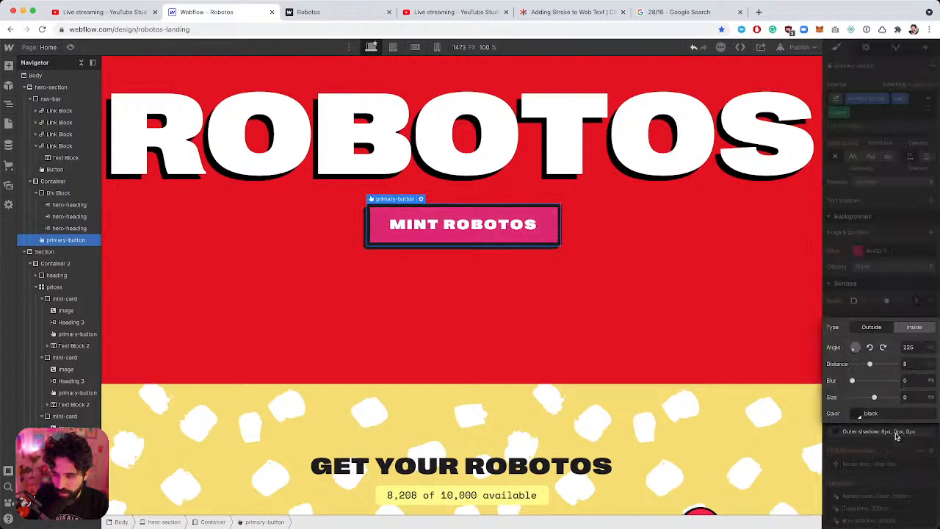
click(915, 367)
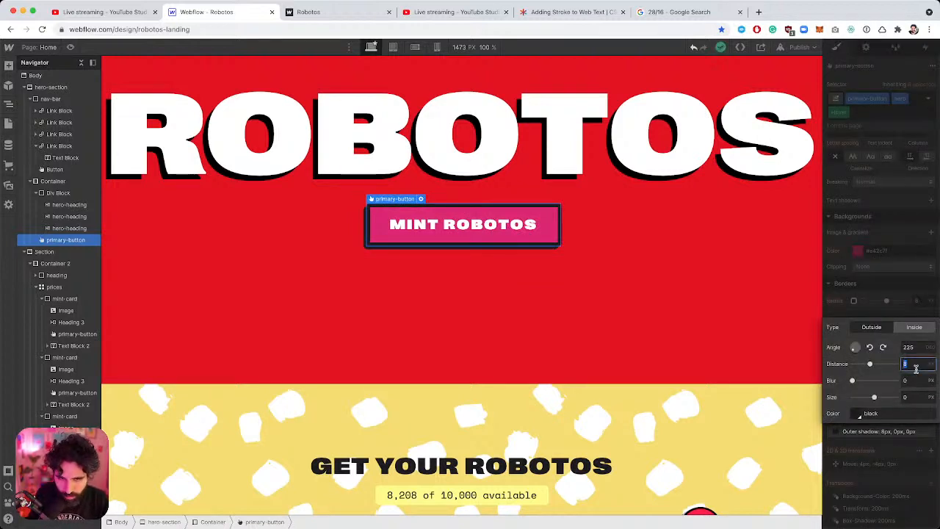
text(16)
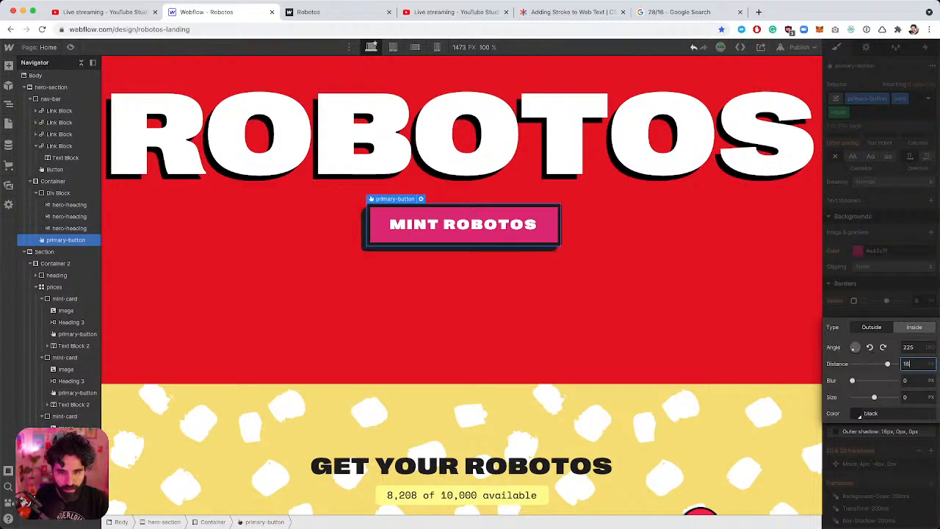
click(896, 285)
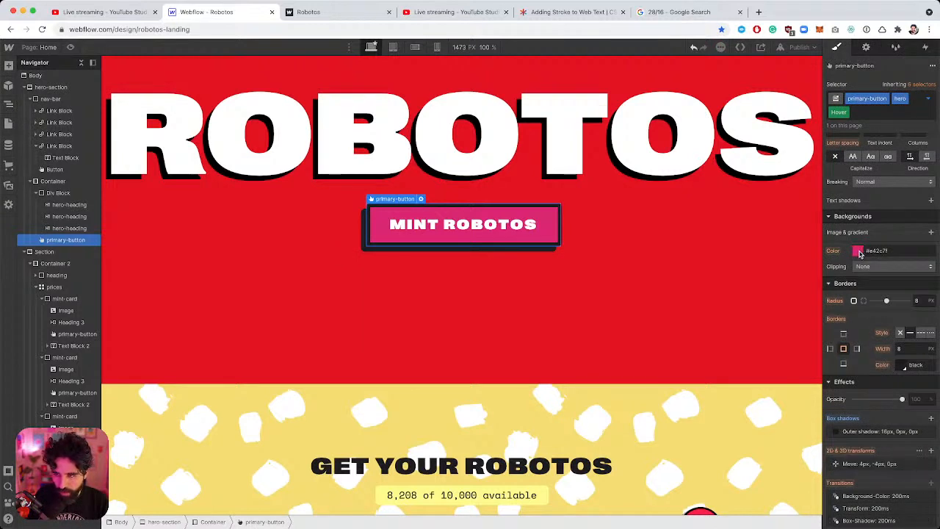
Give the MINT ROBOTOS button's Hover state a pale blue background.
click(858, 251)
click(902, 343)
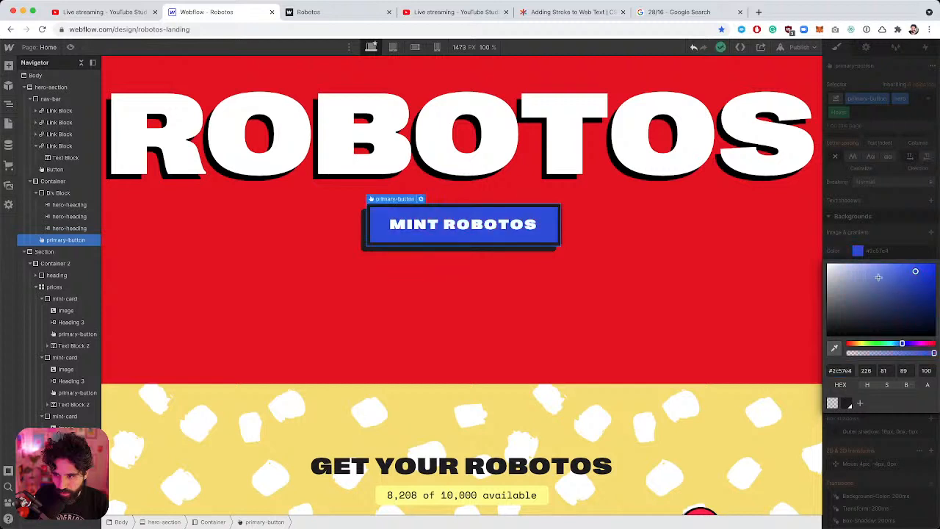
click(863, 275)
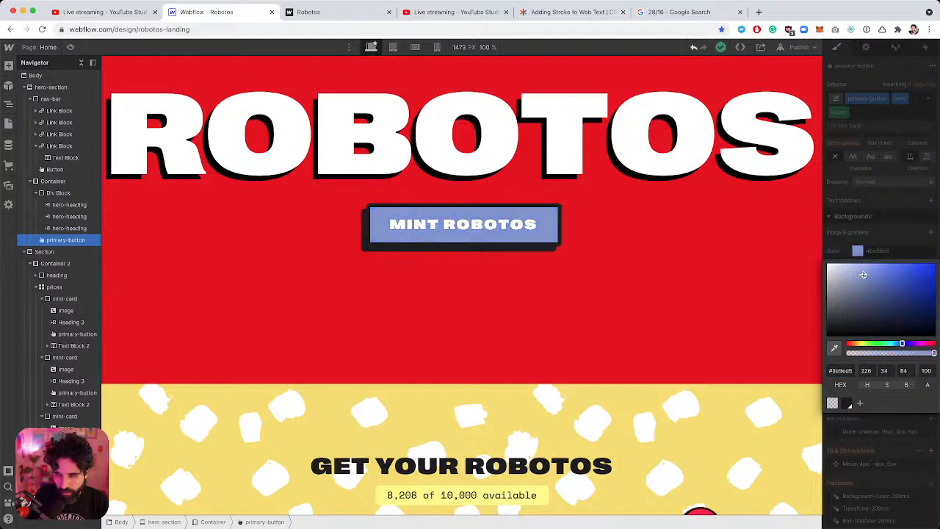
click(928, 98)
Switch States back to None and set the button's default background to a light teal.
click(928, 98)
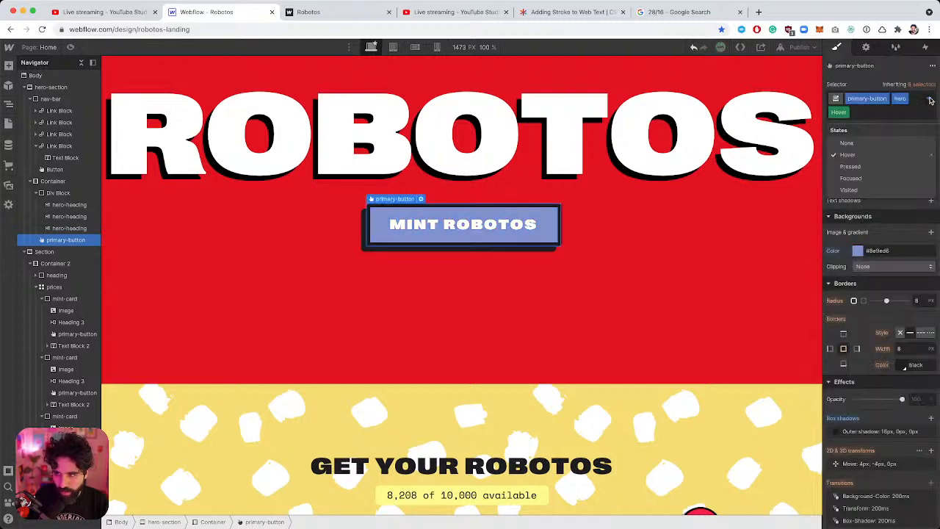
click(903, 143)
click(858, 238)
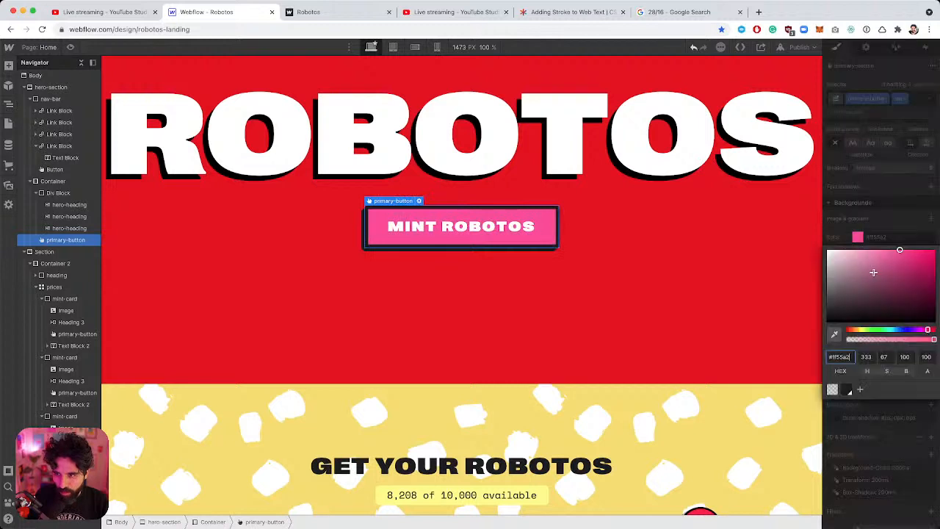
click(891, 329)
click(882, 263)
drag(882, 263, 859, 262)
click(890, 202)
Set the button's Typography colour to the Black swatch.
scroll(885, 243, up, 3)
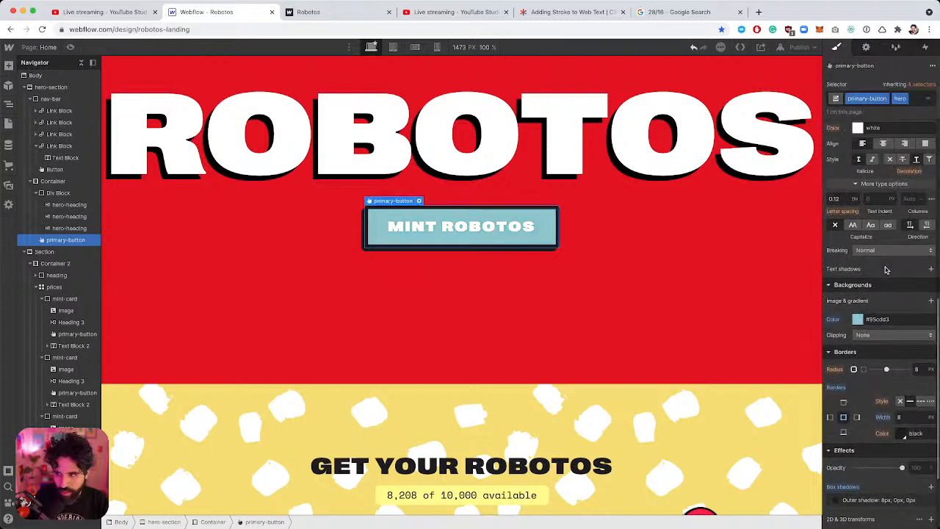
click(859, 205)
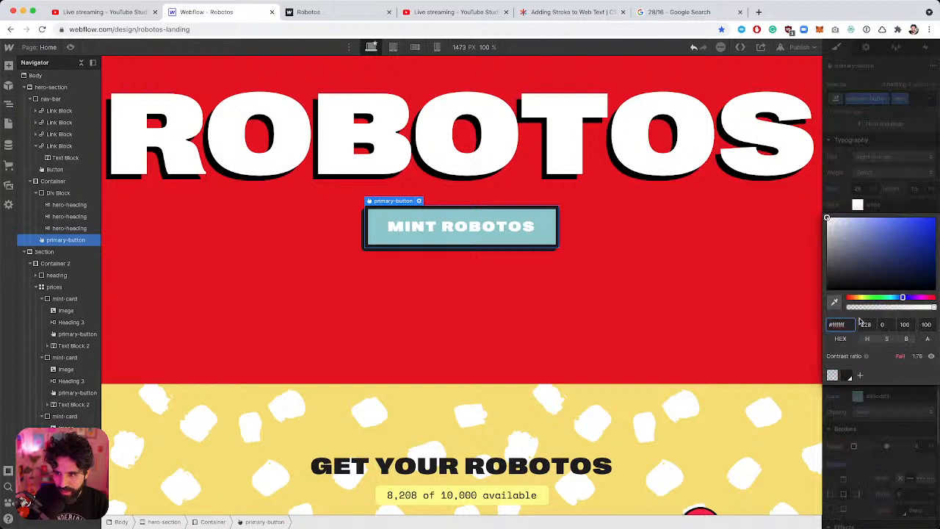
click(848, 375)
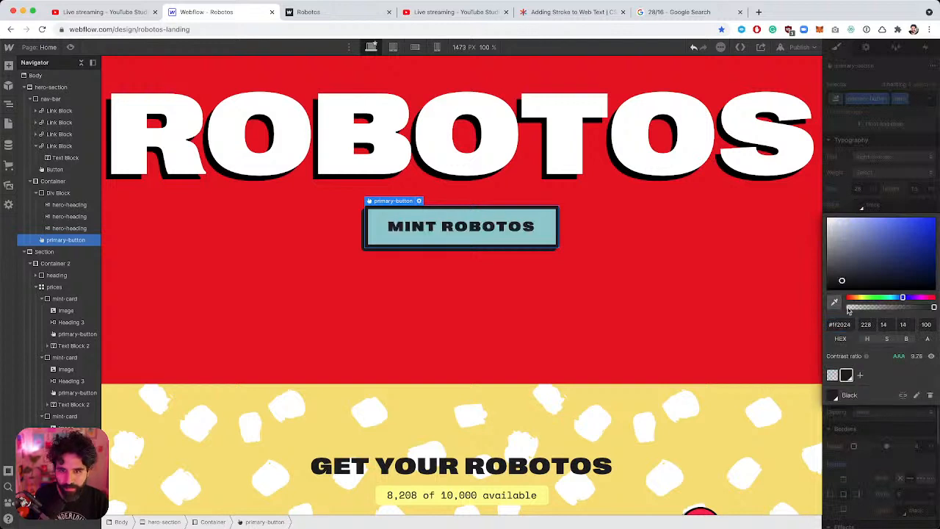
click(877, 187)
Copy the design button's #ACE5D7 fill hex from Figma's Inspect panel.
key(super+Tab)
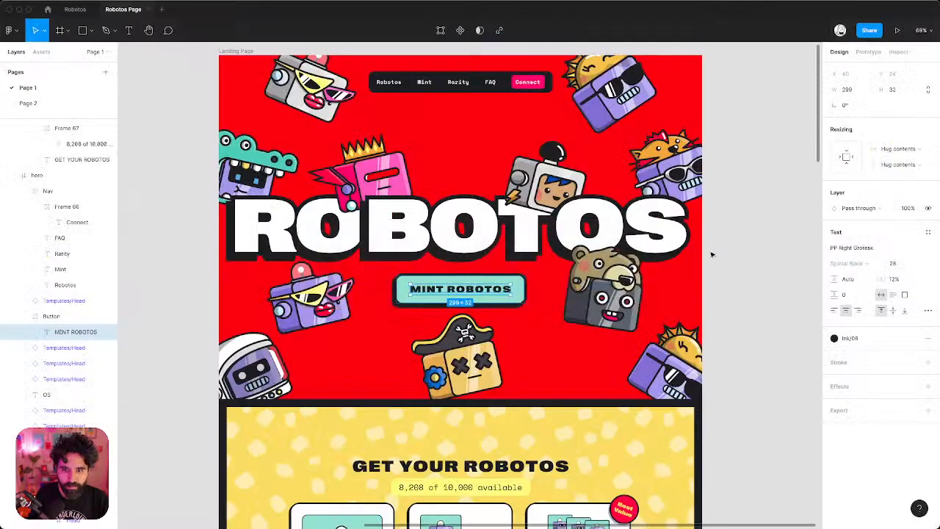
key(super+Tab)
key(super+Tab)
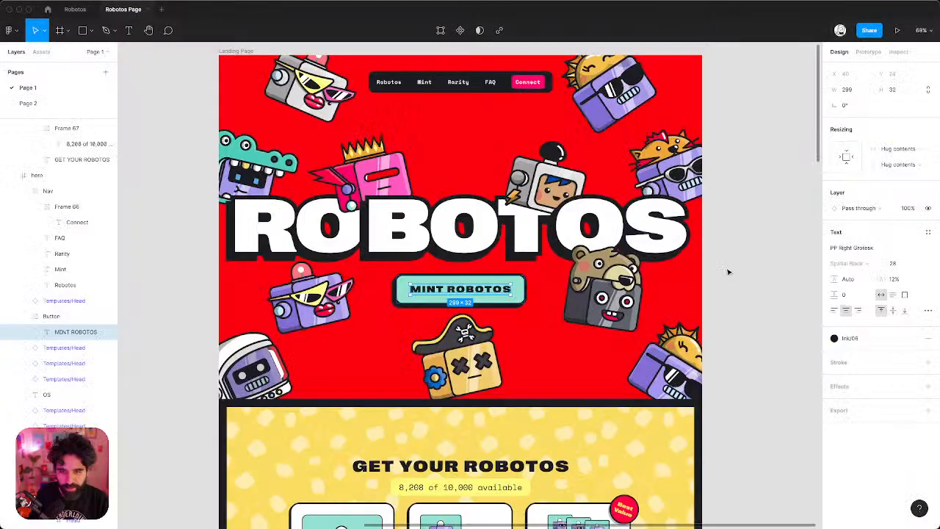
click(506, 291)
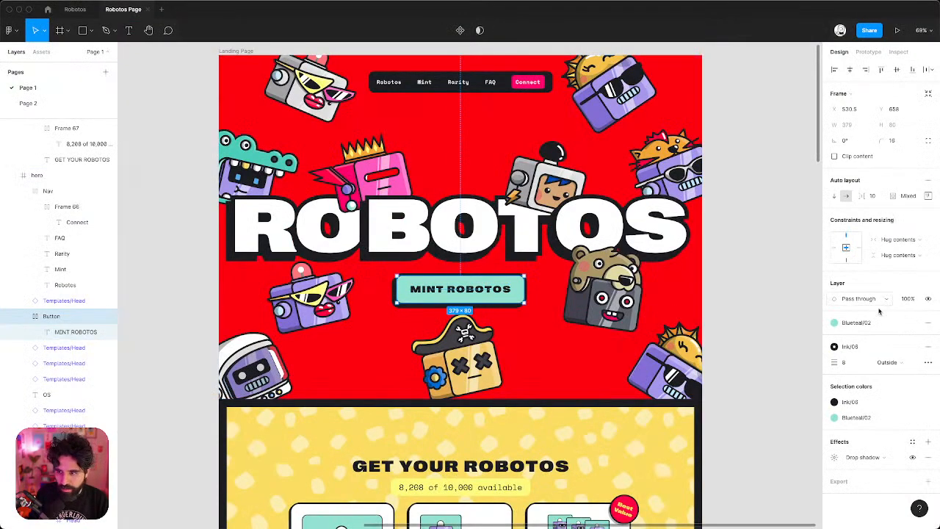
click(898, 52)
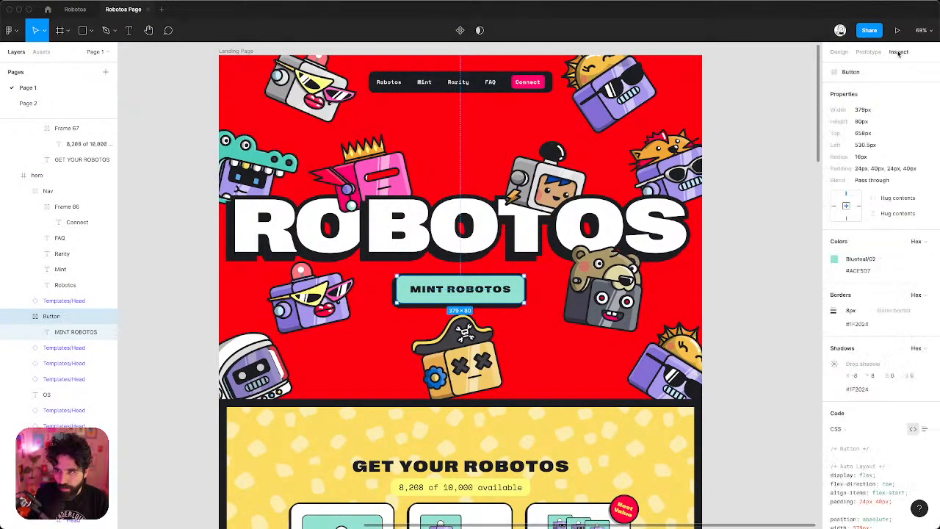
click(860, 271)
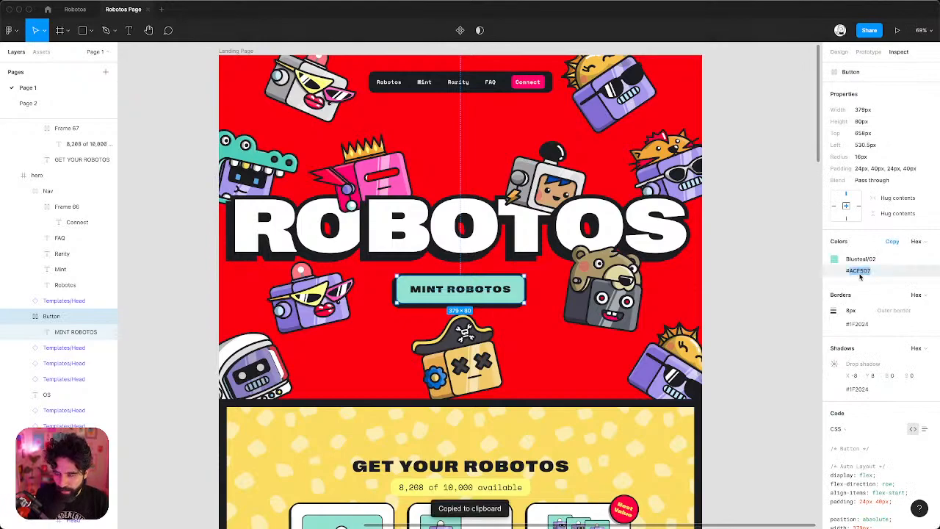
key(super+Tab)
Paste #ace5d7 as the MINT ROBOTOS button's background colour.
click(877, 396)
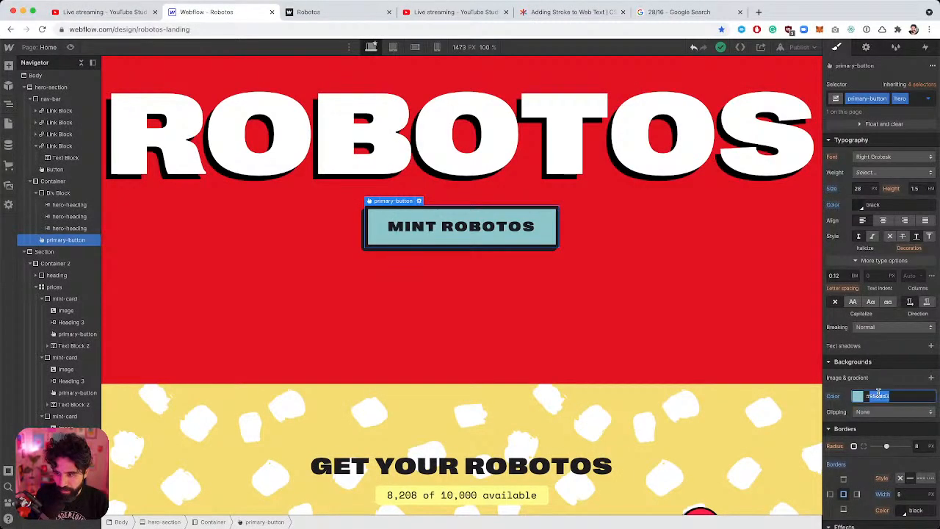
key(super+v)
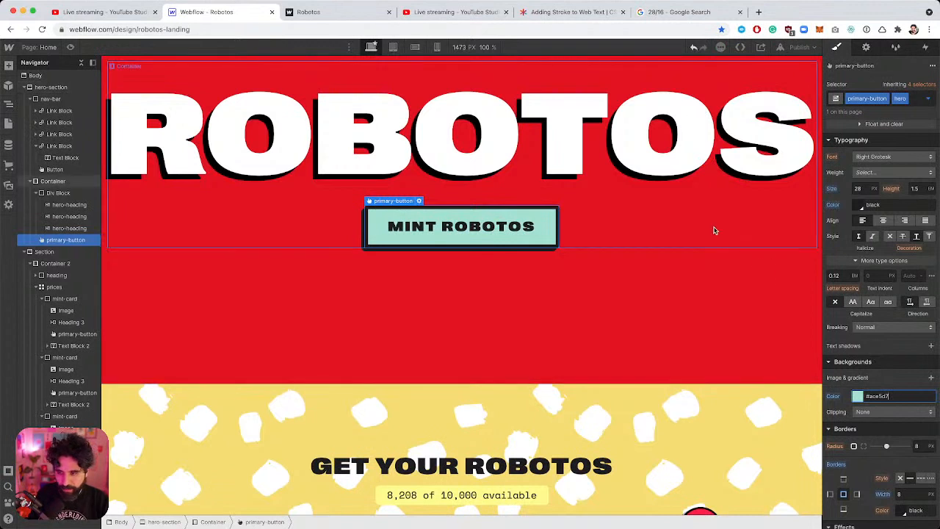
click(607, 300)
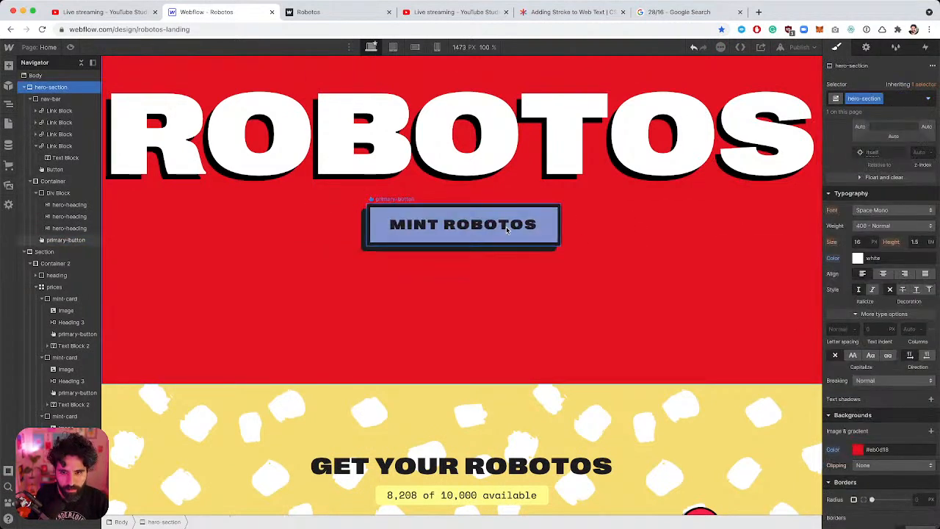
click(547, 227)
Lighten the button's Hover background to pale lavender #c8d5ff, then select the hero section.
click(929, 99)
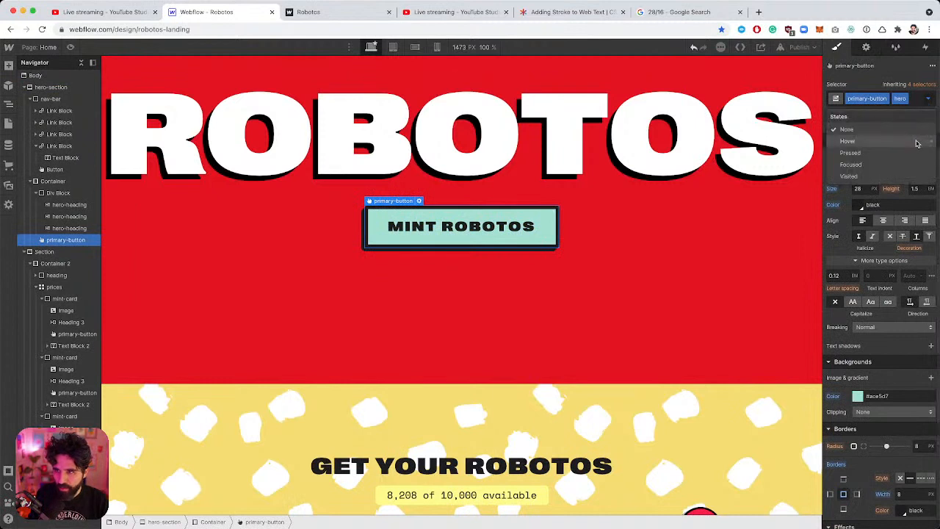
click(848, 141)
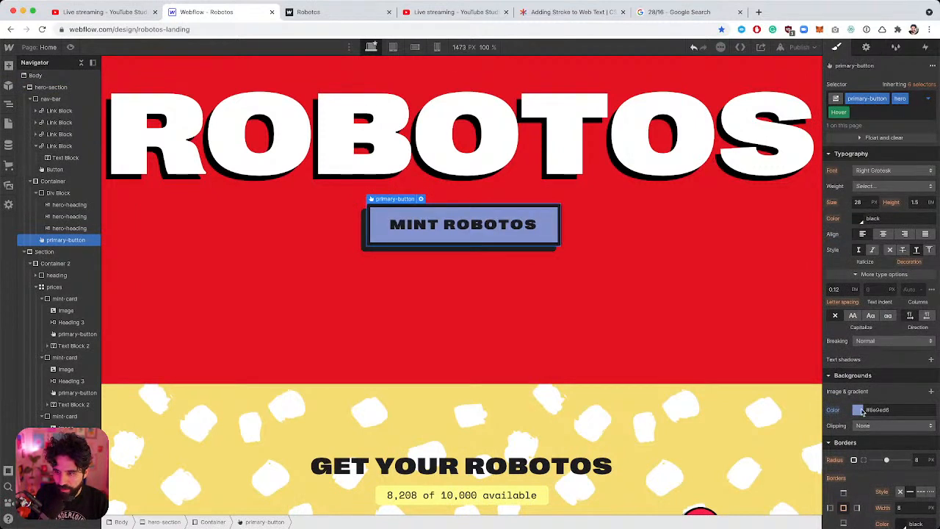
click(857, 410)
drag(852, 262, 850, 251)
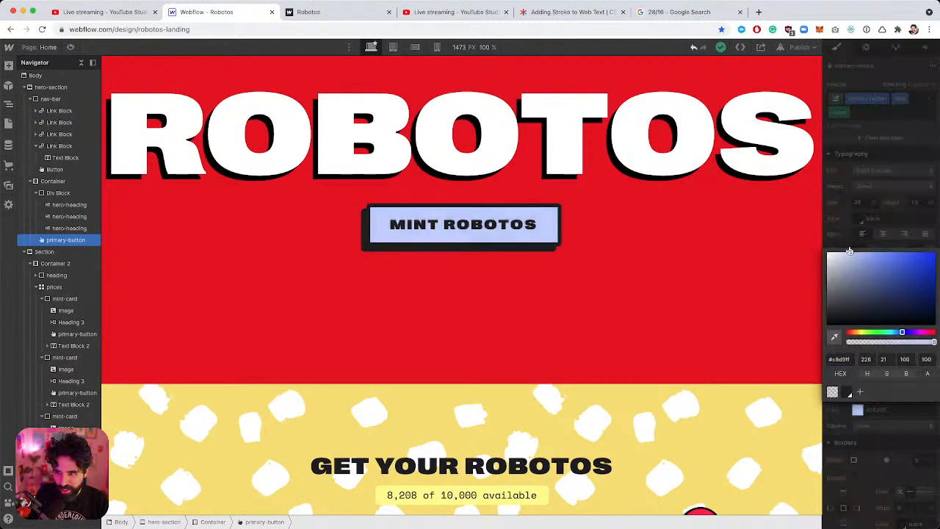
click(680, 243)
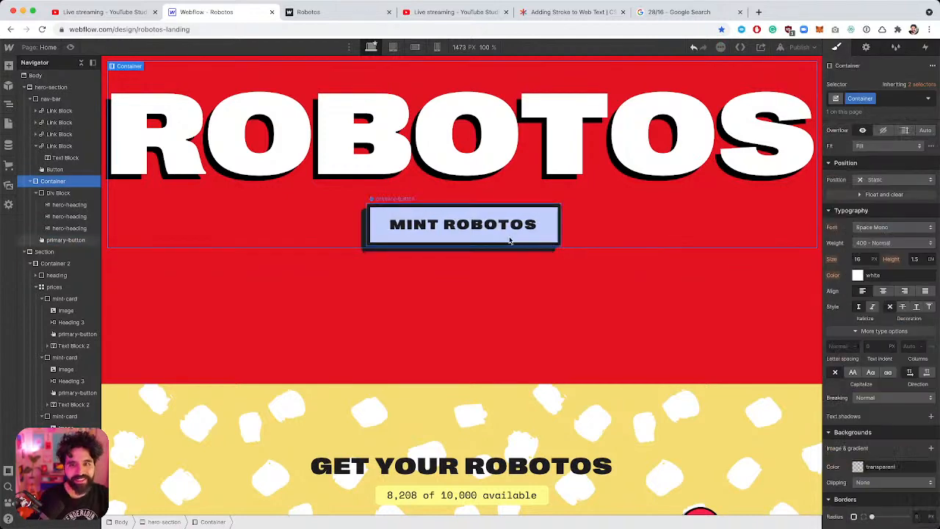
click(652, 304)
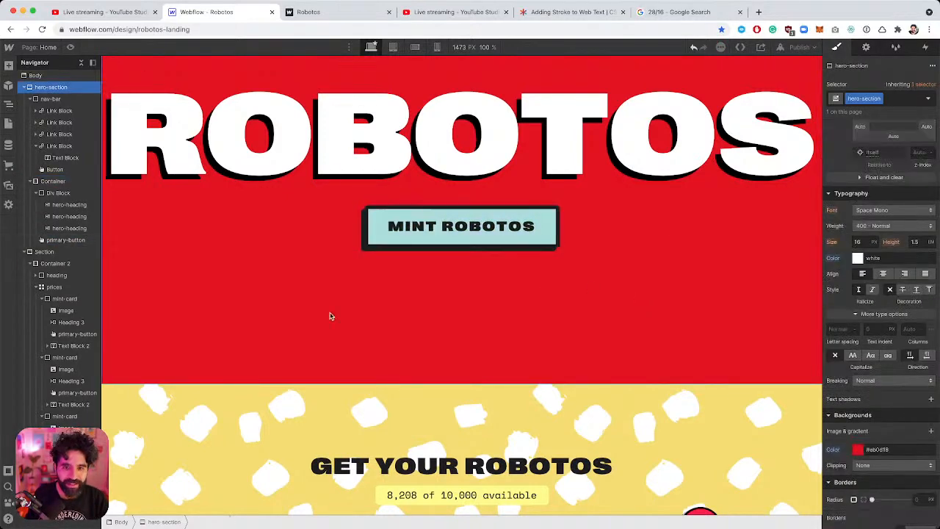
scroll(292, 303, up, 1)
scroll(292, 303, up, 3)
click(70, 47)
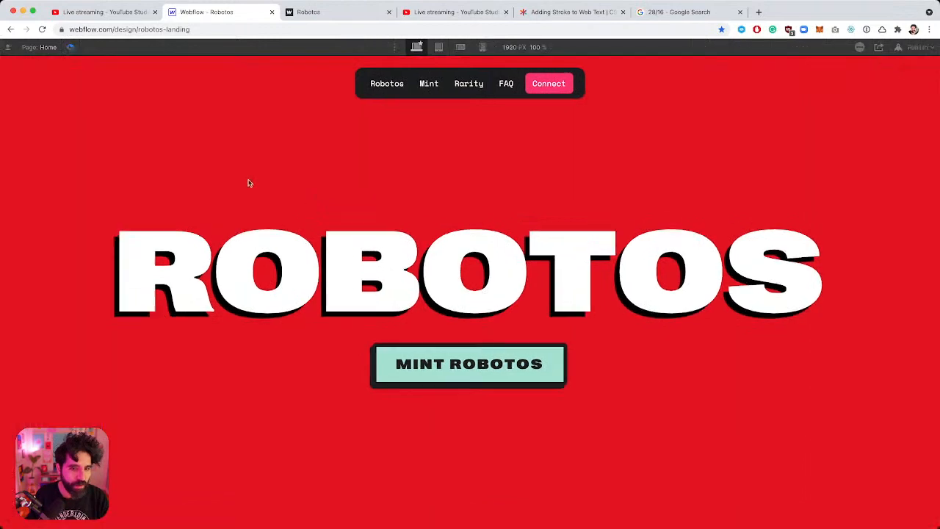
scroll(335, 214, down, 6)
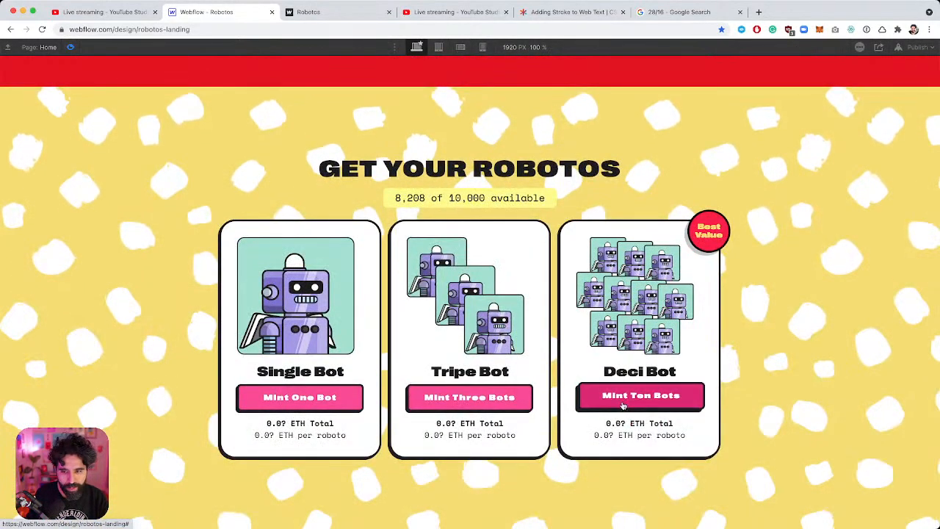
scroll(405, 386, up, 6)
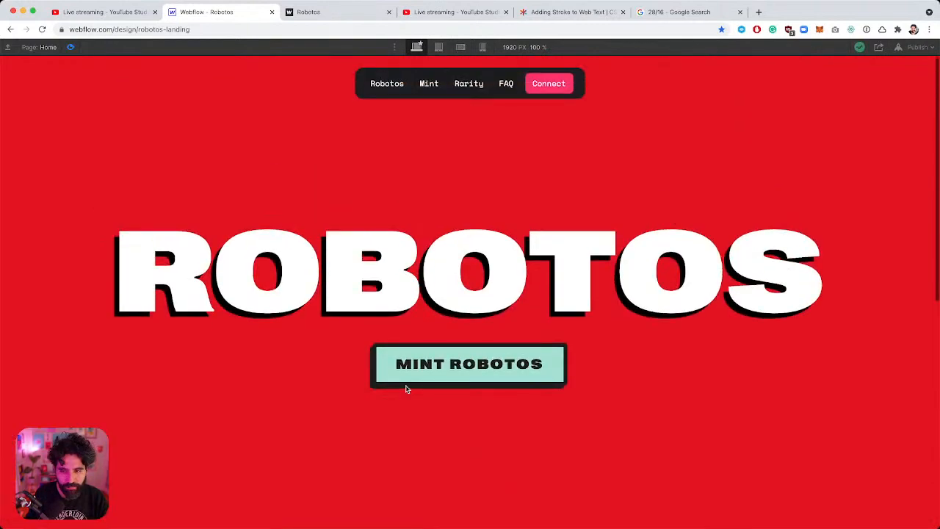